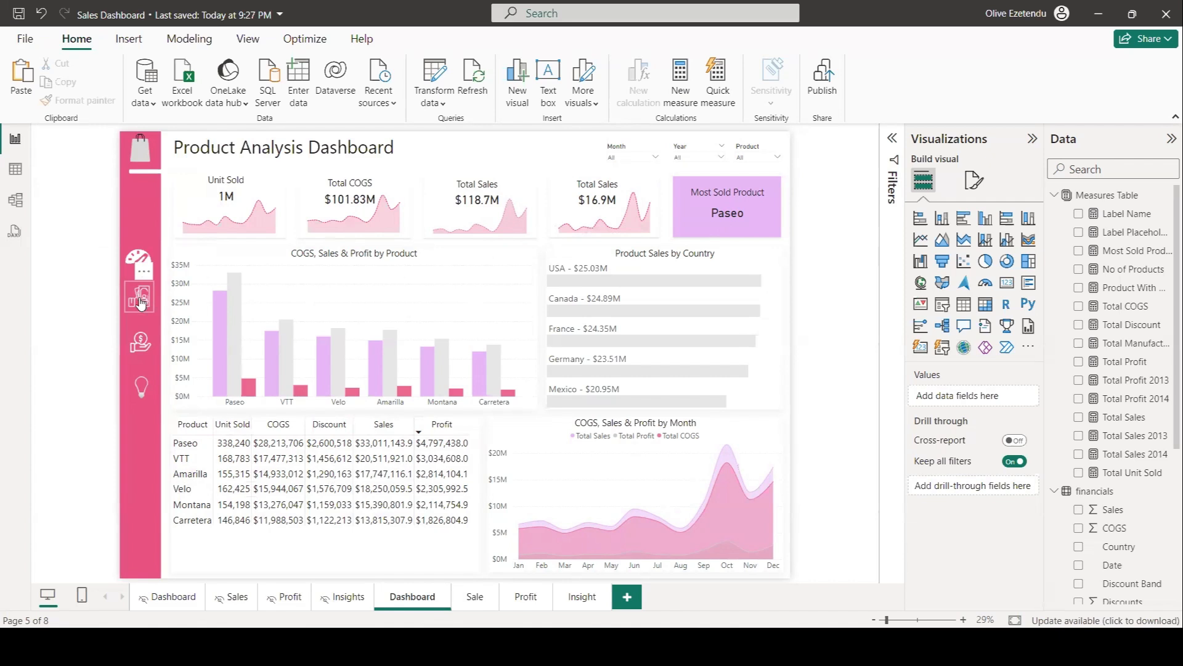
Browse the finished dashboard's Sales, Profit and Insight pages using the side navigation icons.
ctrl+click(141, 302)
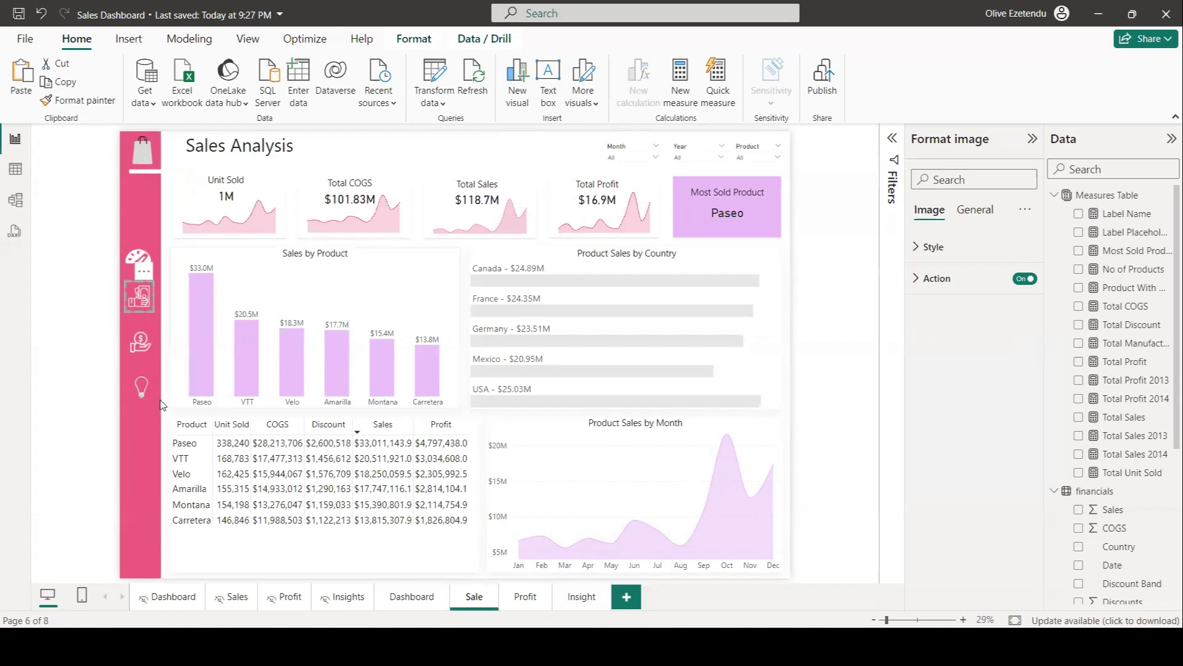
ctrl+click(142, 343)
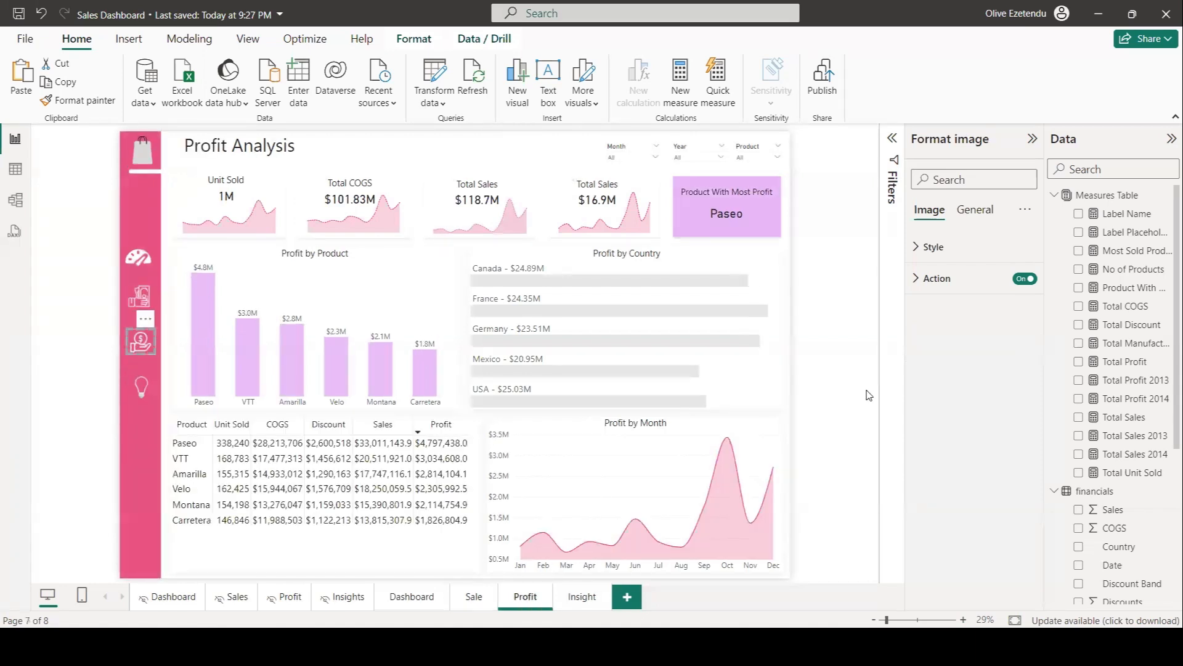
click(823, 400)
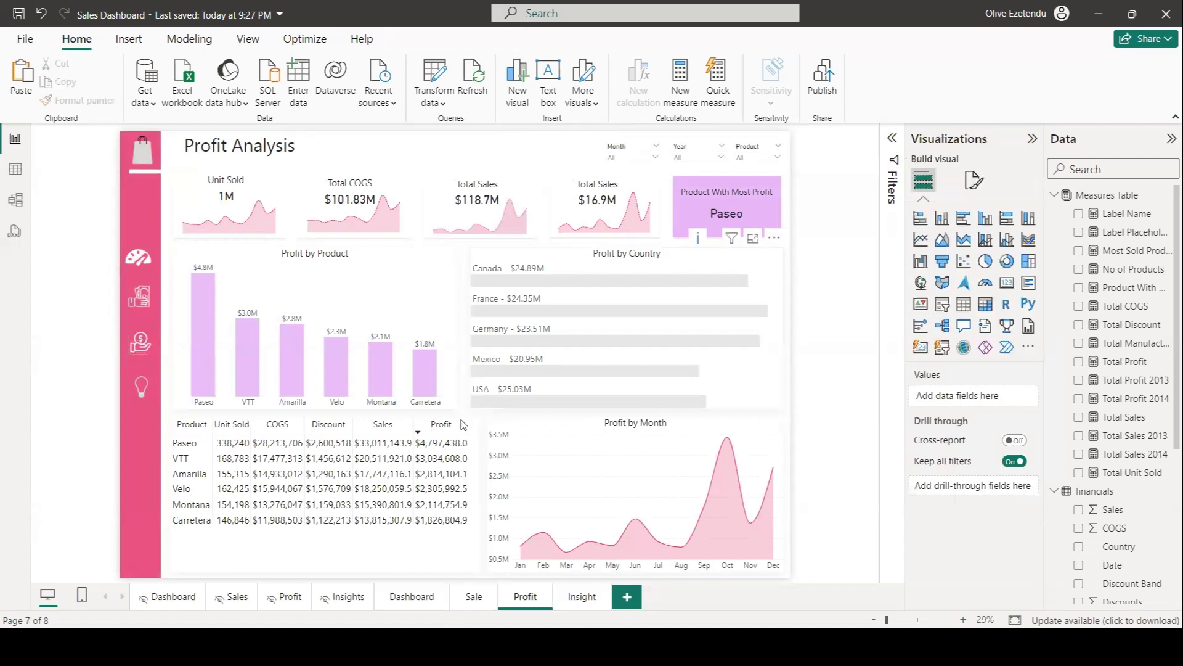
ctrl+click(140, 391)
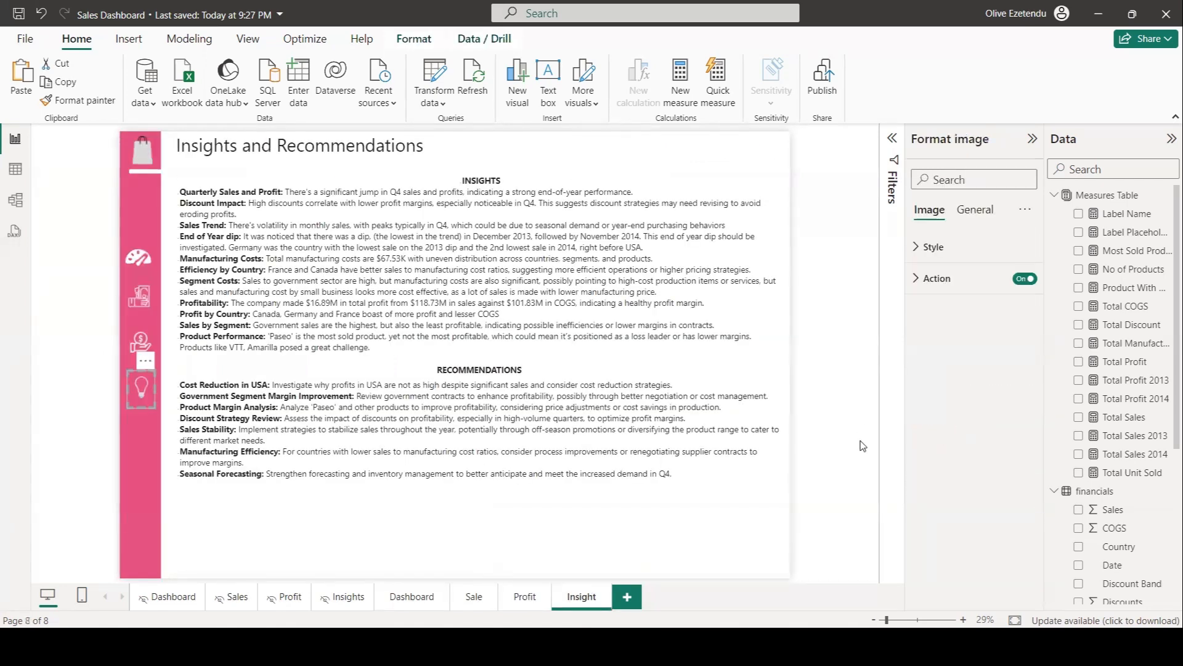
ctrl+click(141, 155)
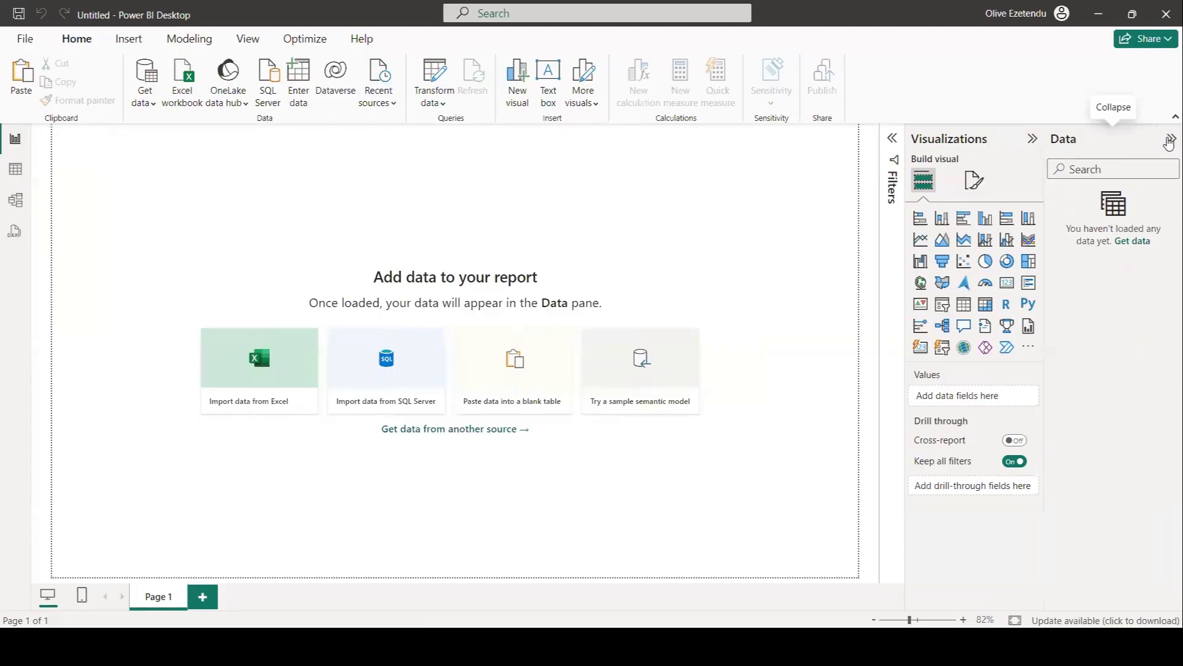
Import Financial Data.csv as a Text/CSV source, load it, and expand the new table to check its fields.
click(1170, 141)
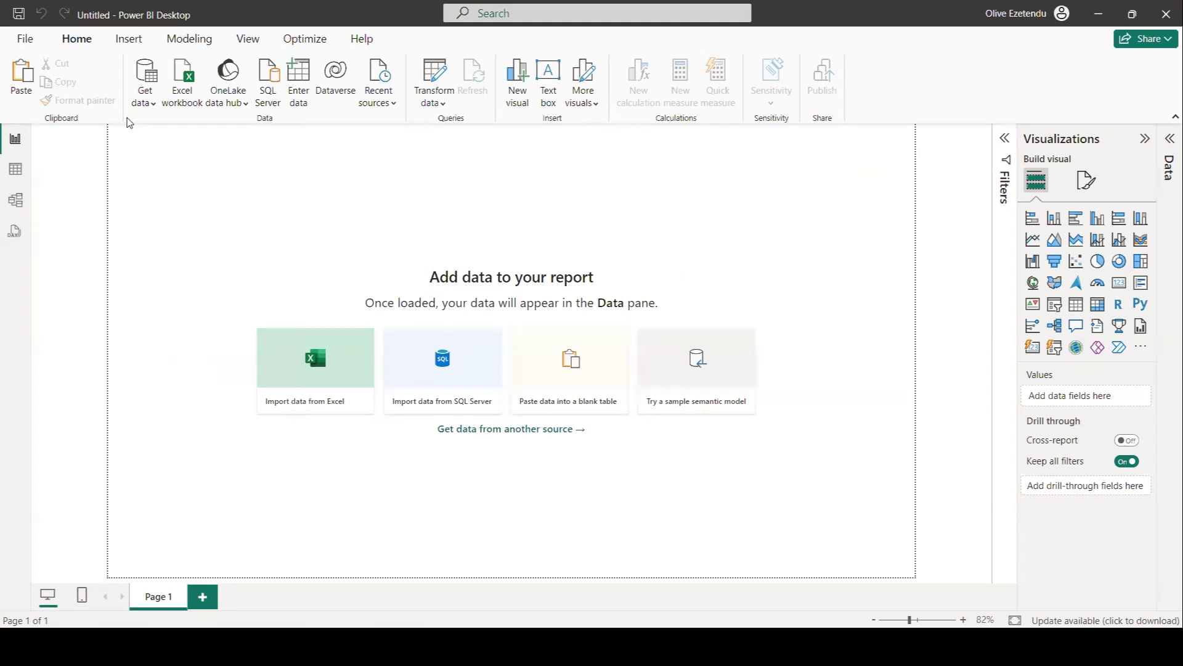
click(152, 104)
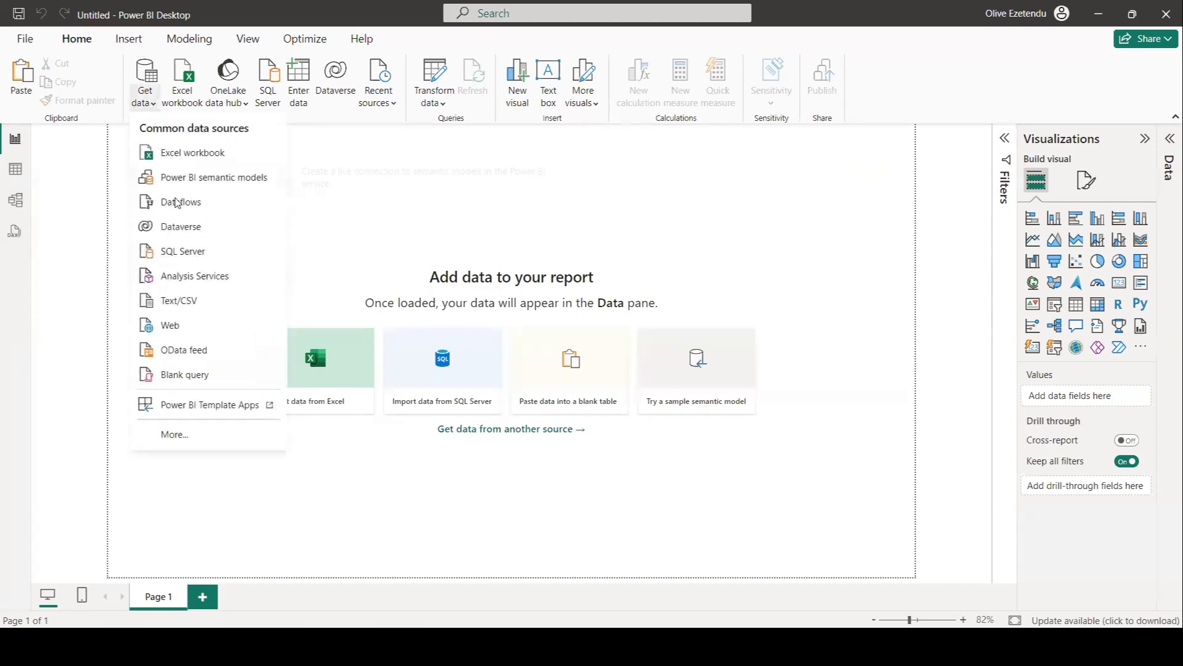
click(188, 302)
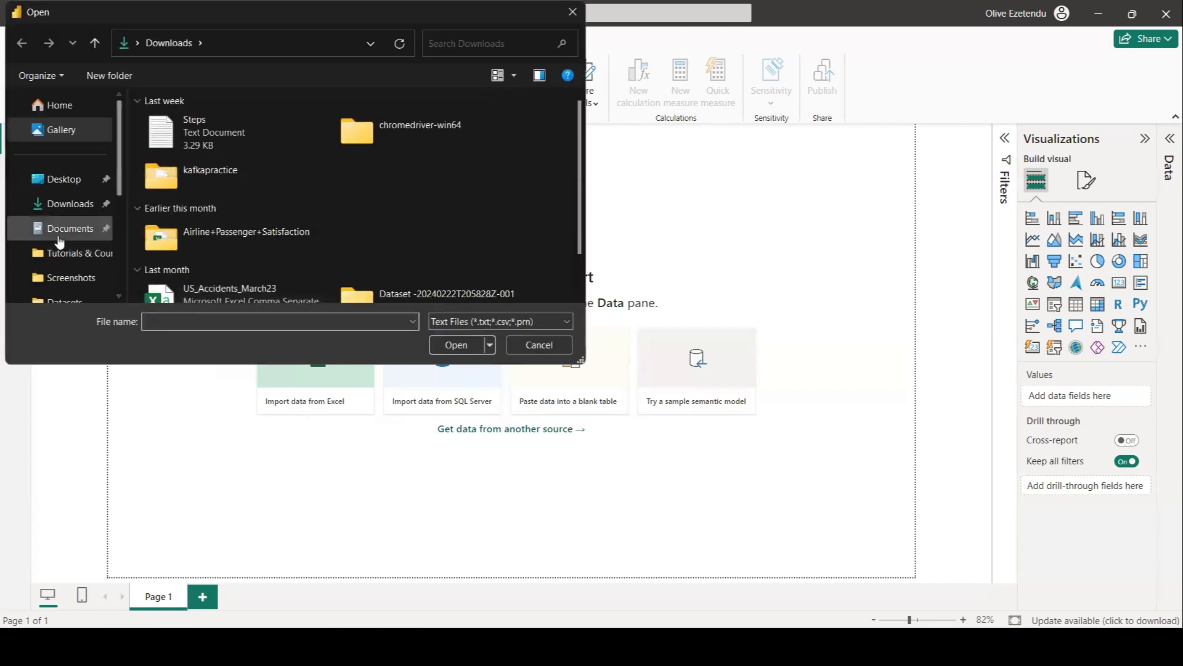
click(61, 229)
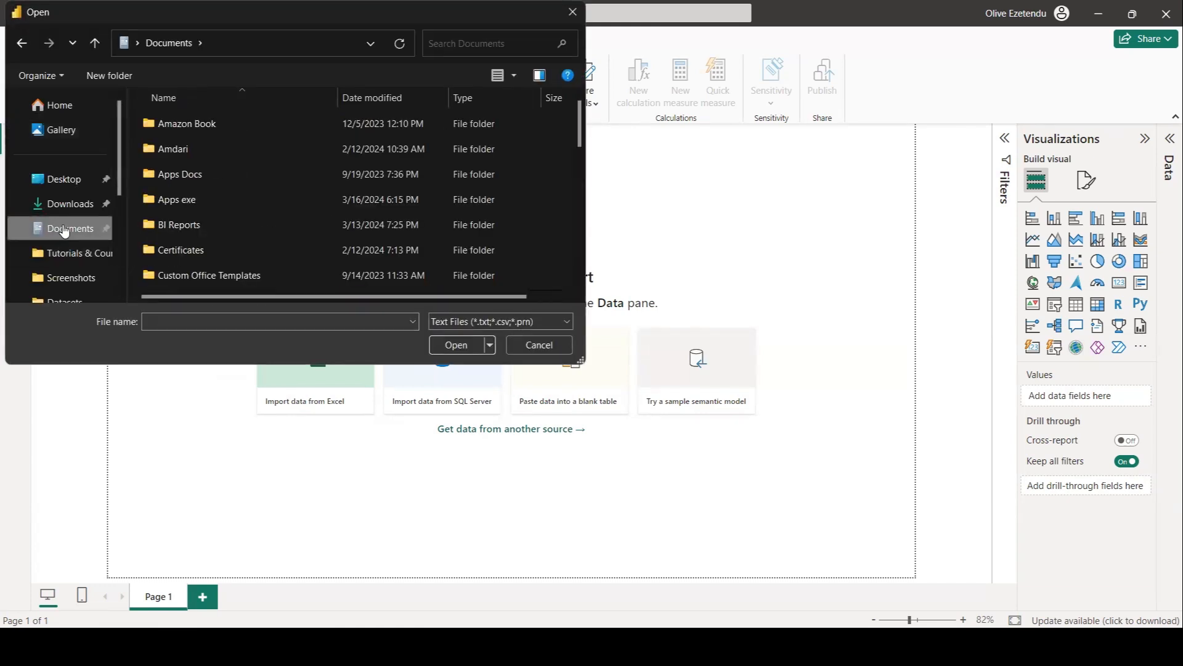
key(Escape)
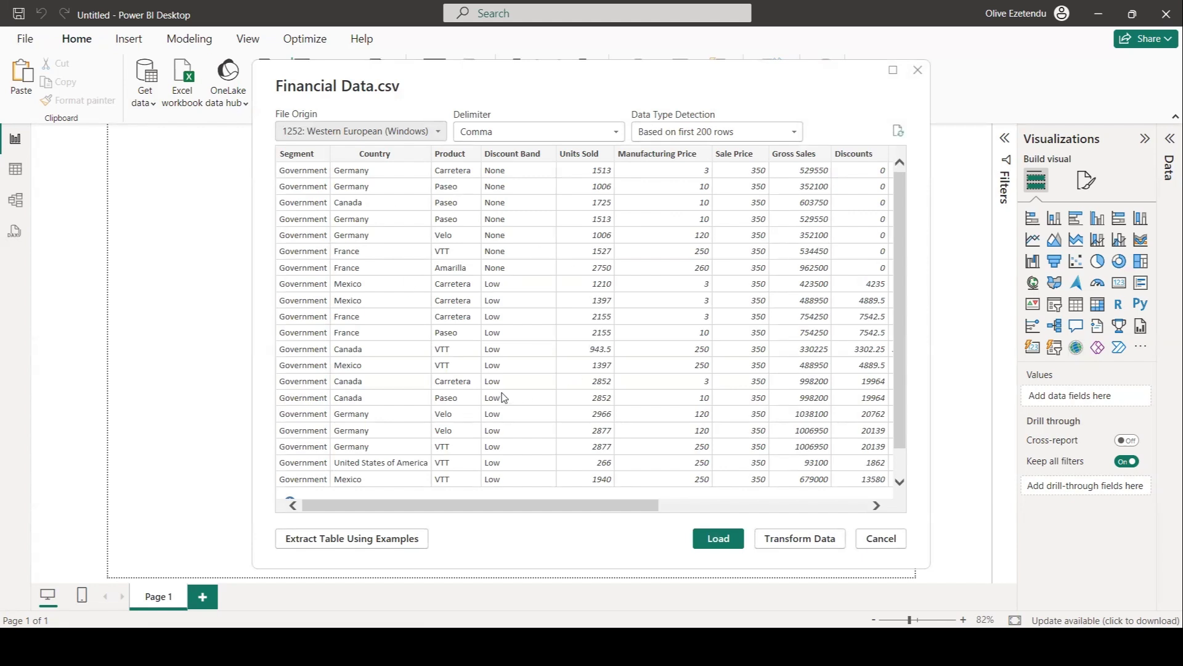
click(718, 539)
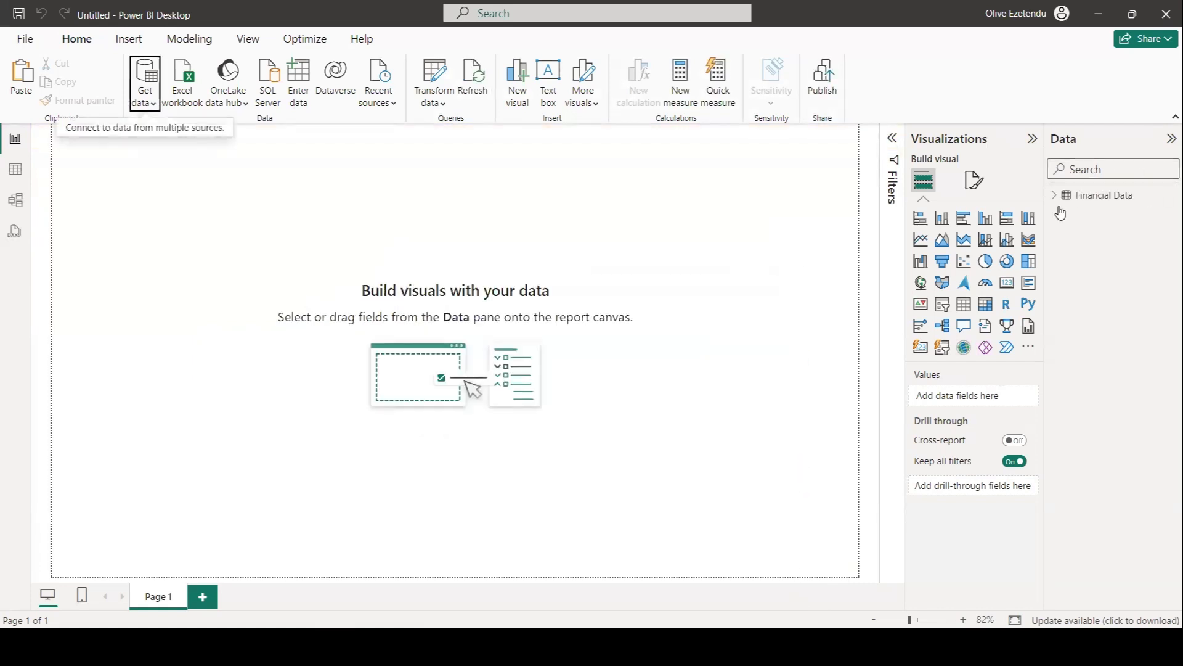
click(1055, 196)
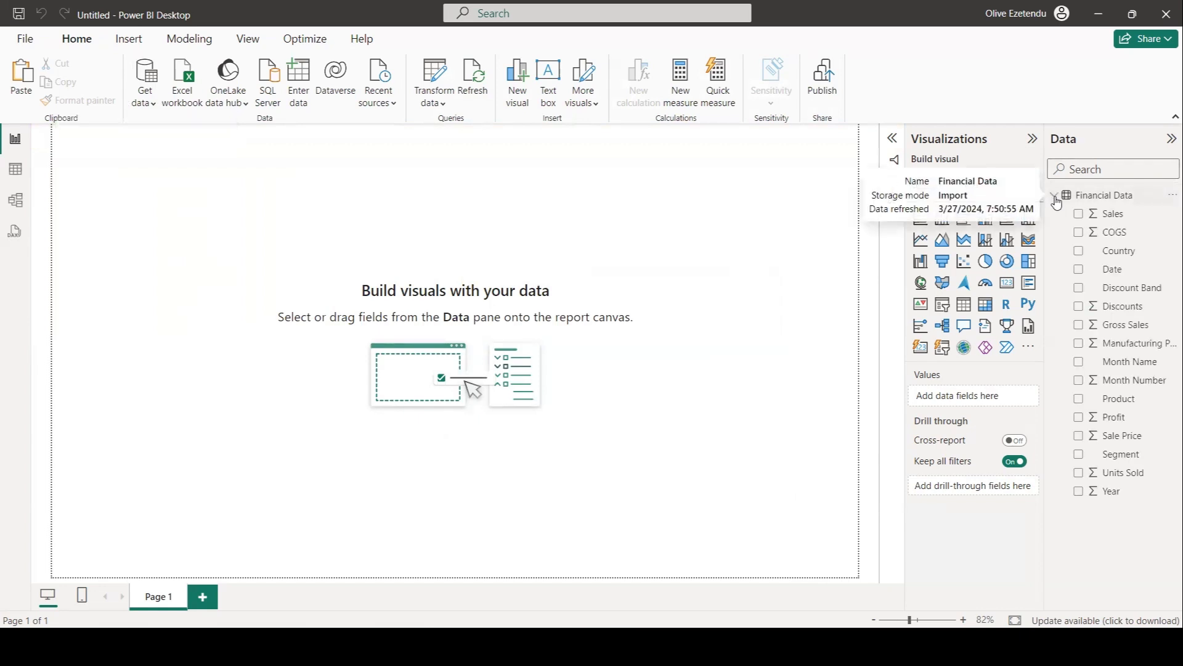
click(1055, 196)
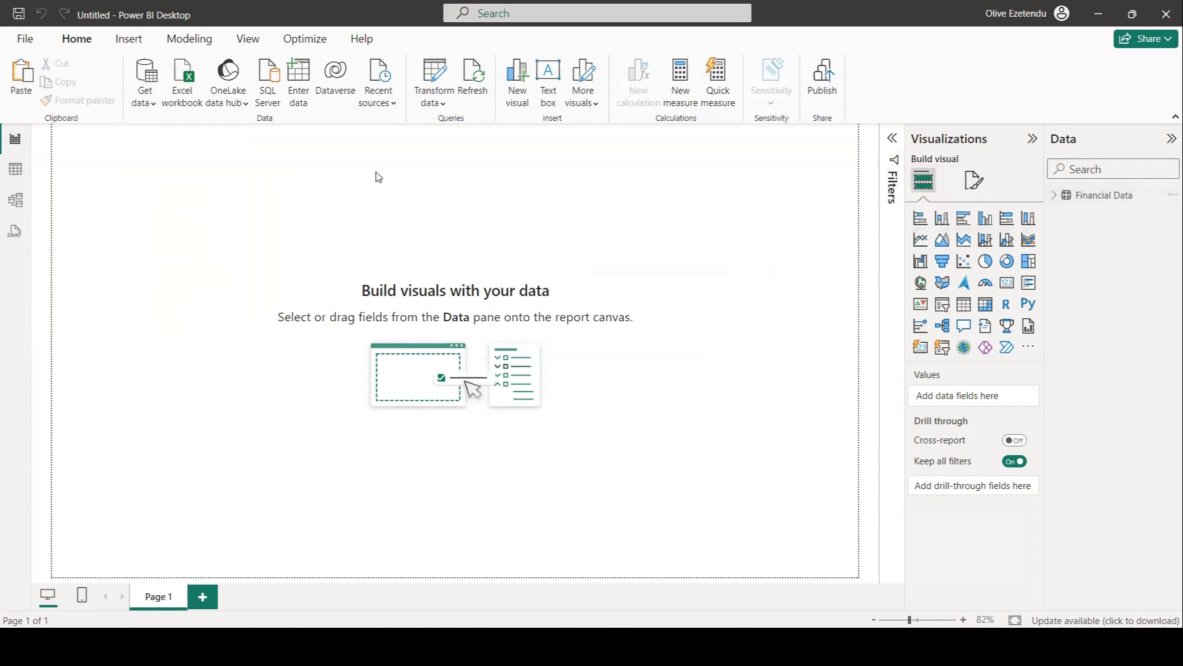
Create an empty table named Measures Table with Enter data and load it.
click(306, 99)
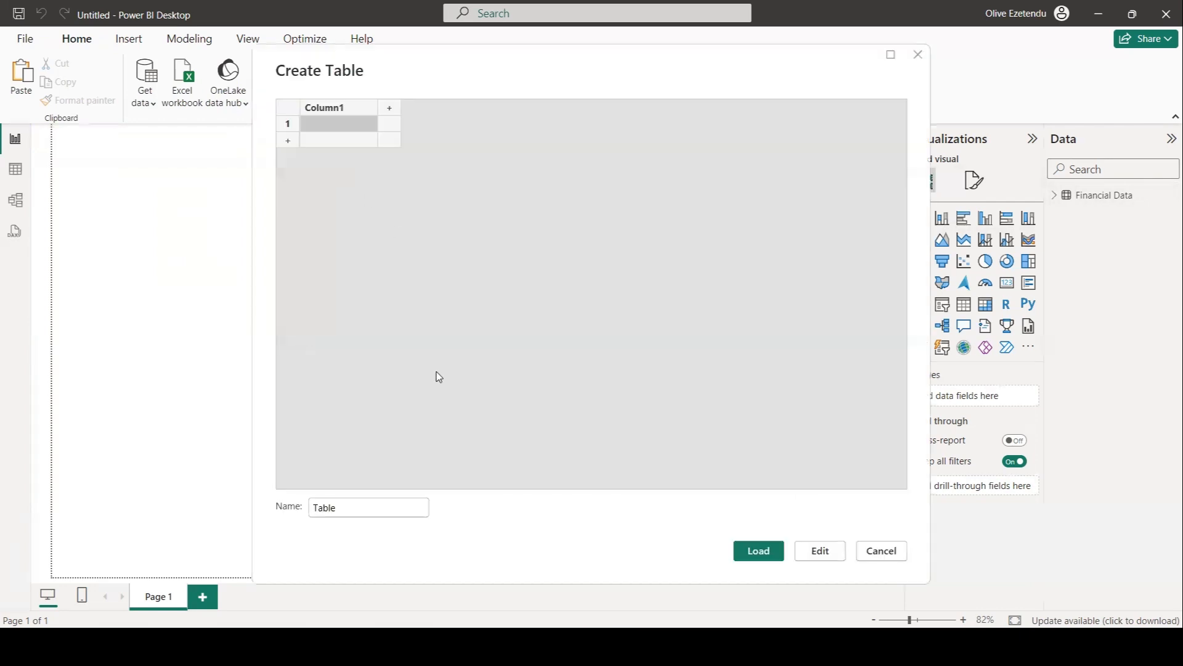
click(315, 507)
text(Measures)
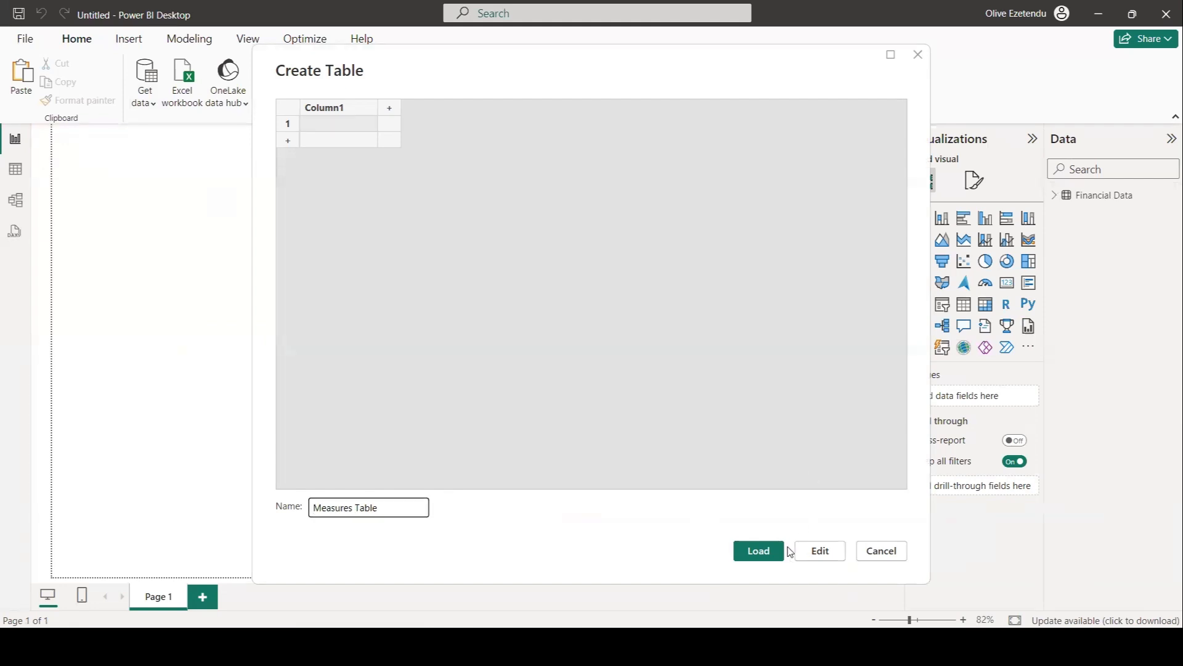
click(763, 552)
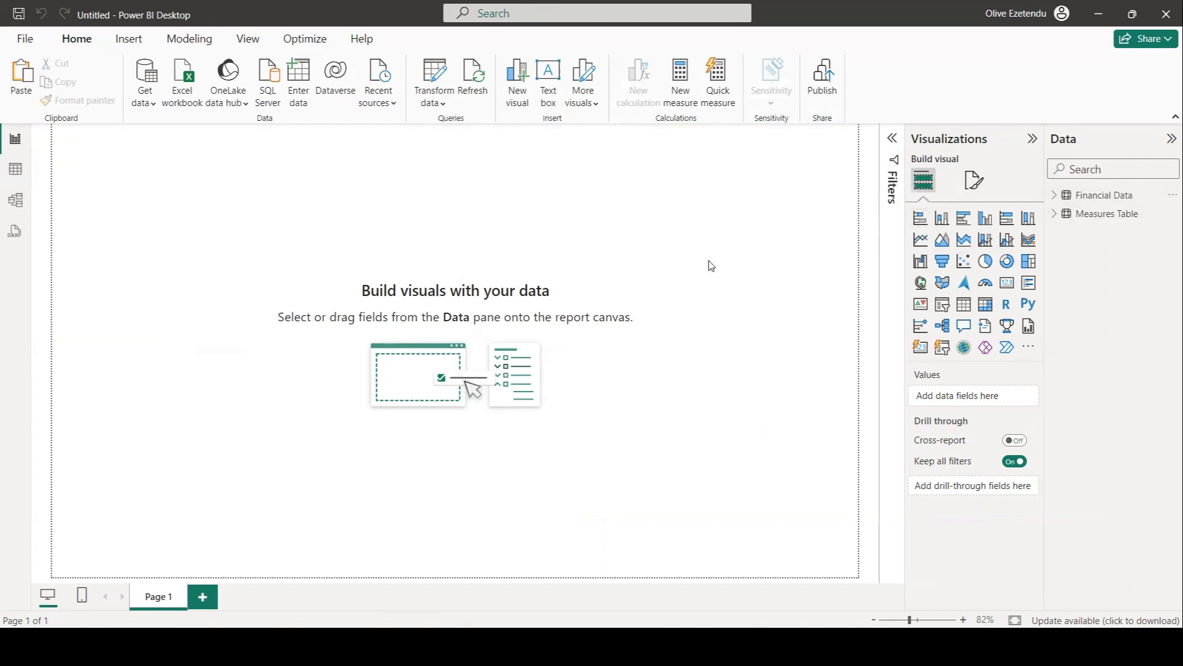
Set the page canvas to a Custom size of 2000 px height and 3000 px width.
click(974, 182)
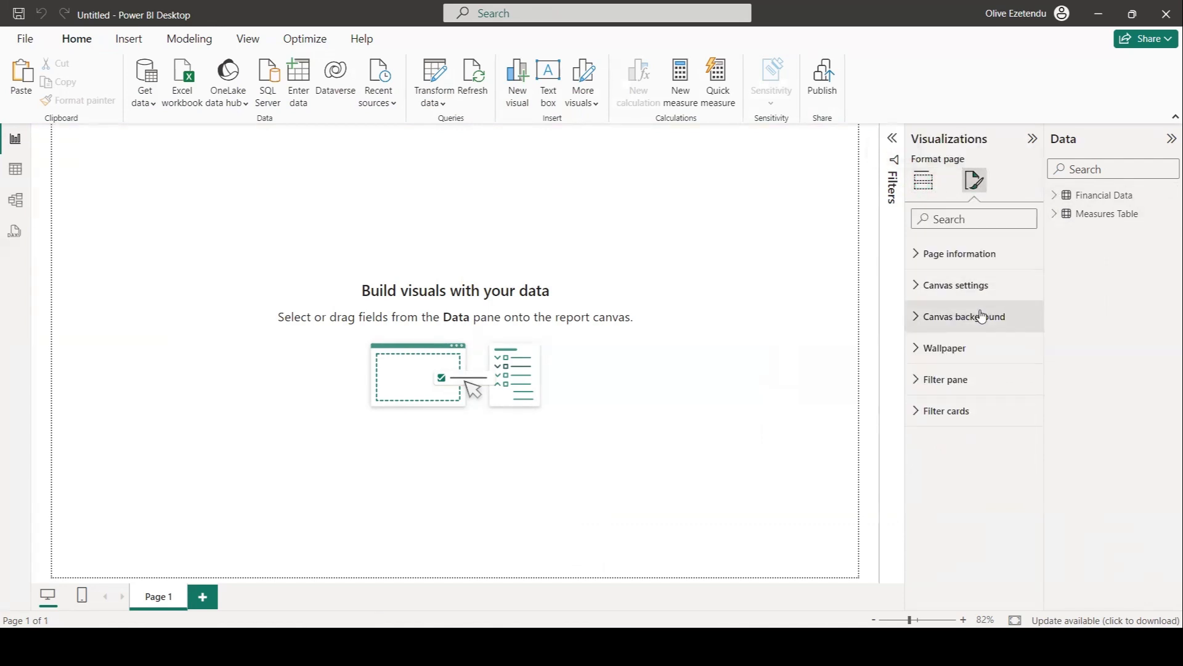
click(940, 290)
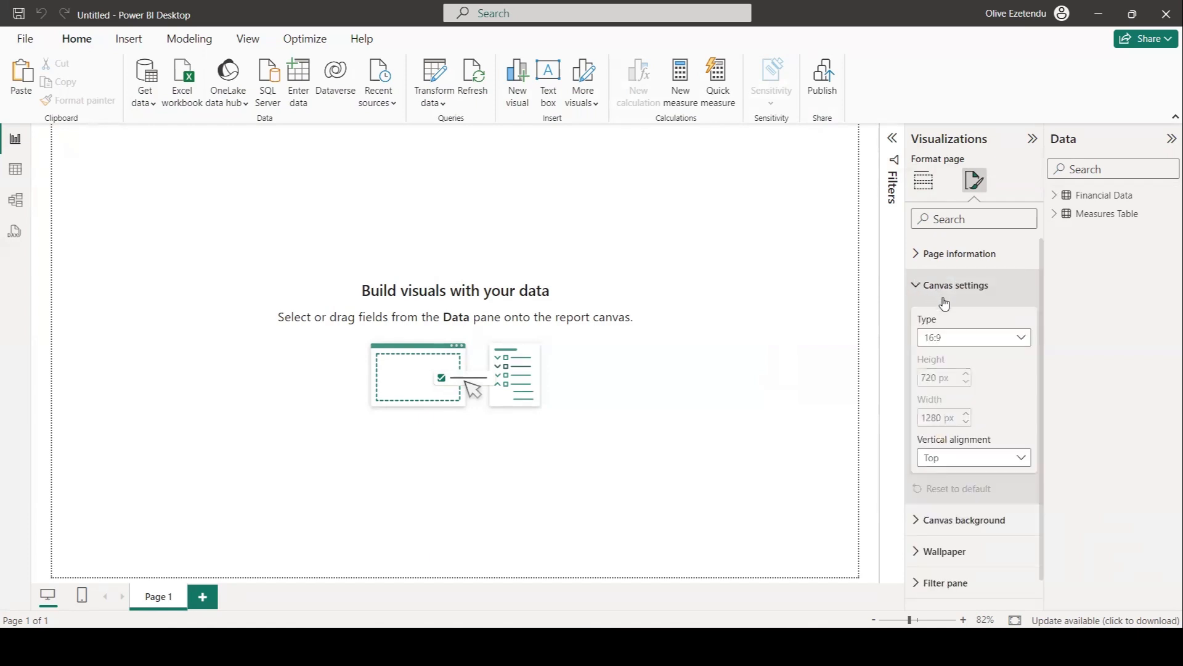
click(1020, 339)
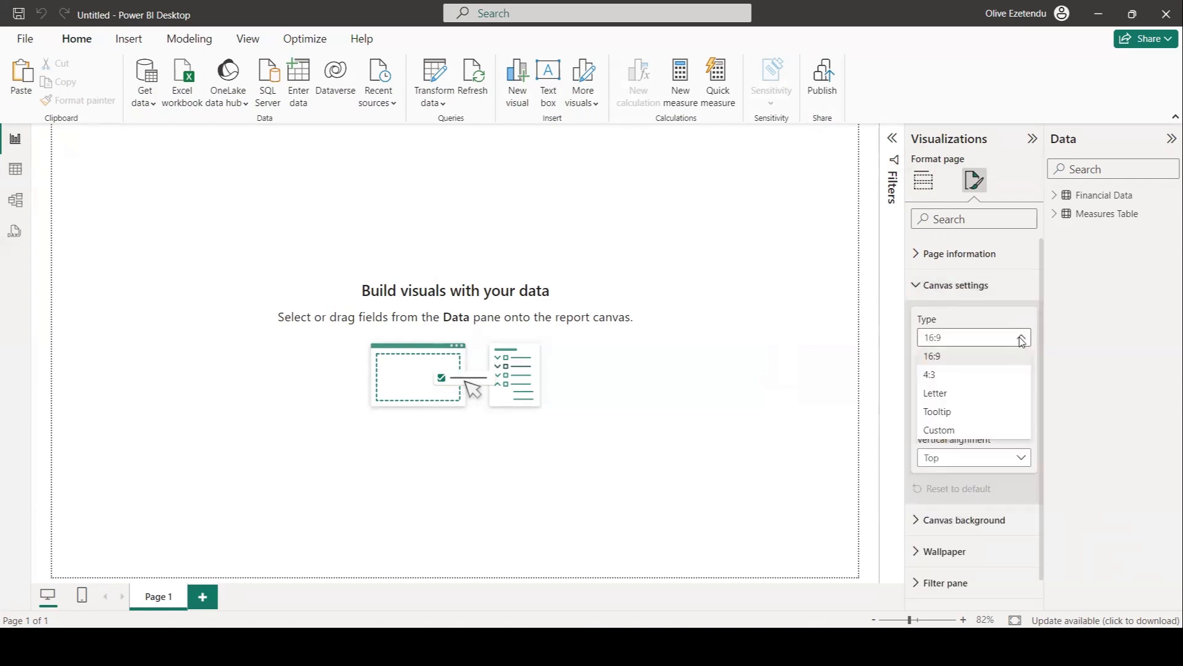
click(939, 430)
double_click(932, 376)
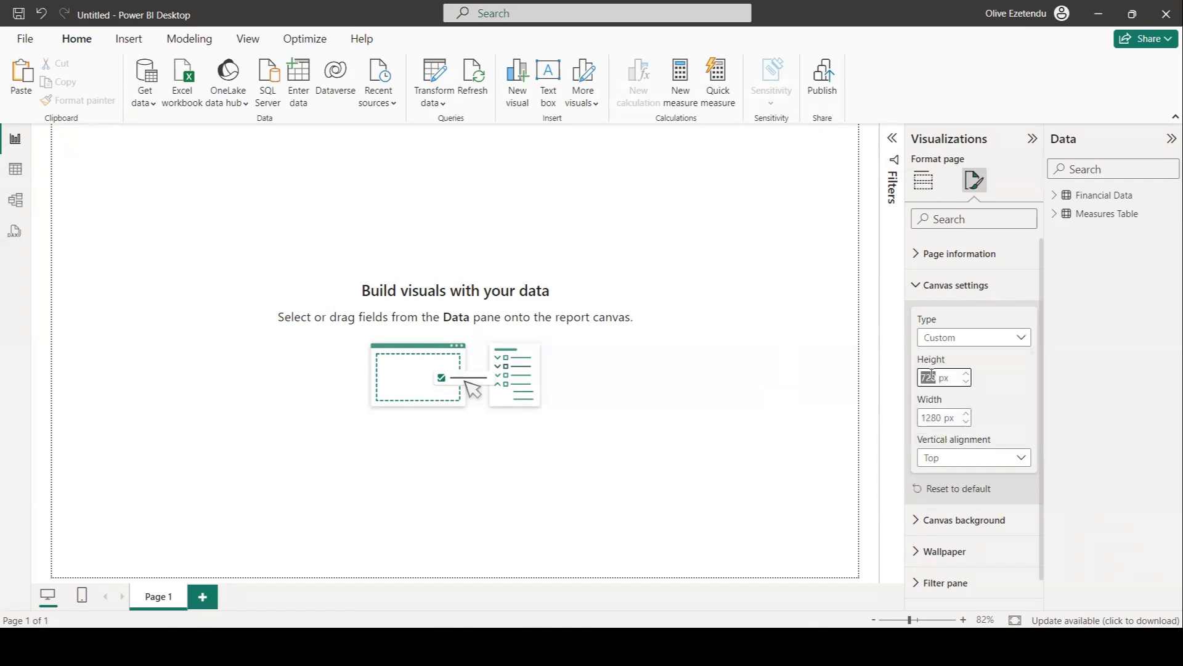
text(200)
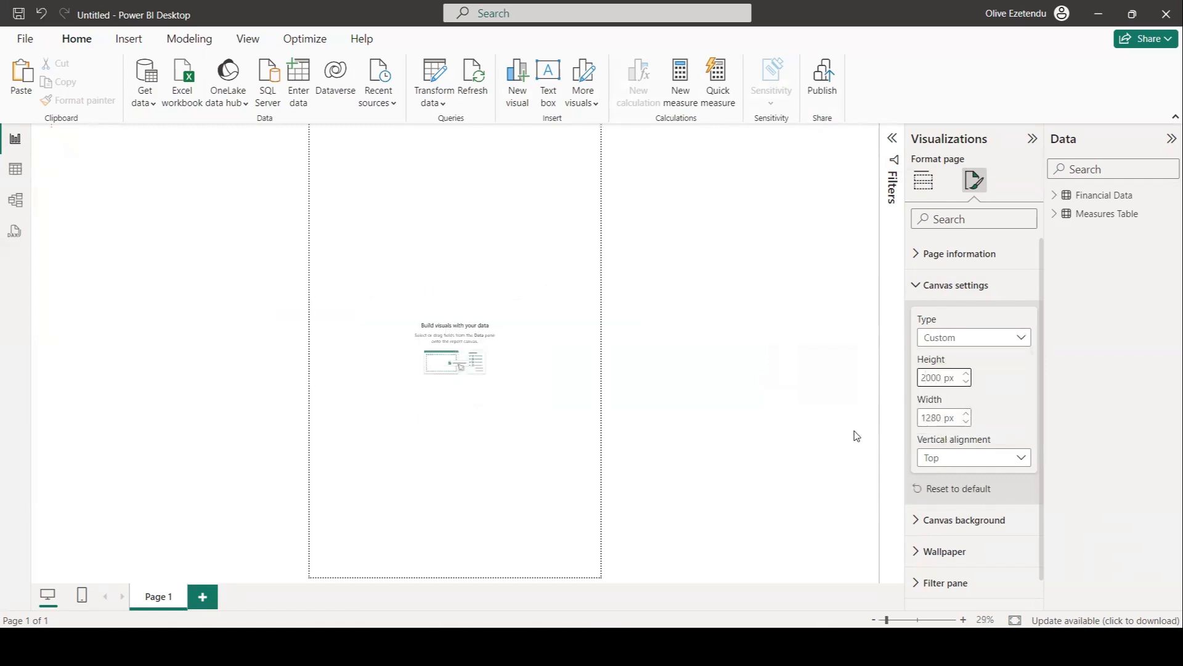
double_click(936, 417)
text(300)
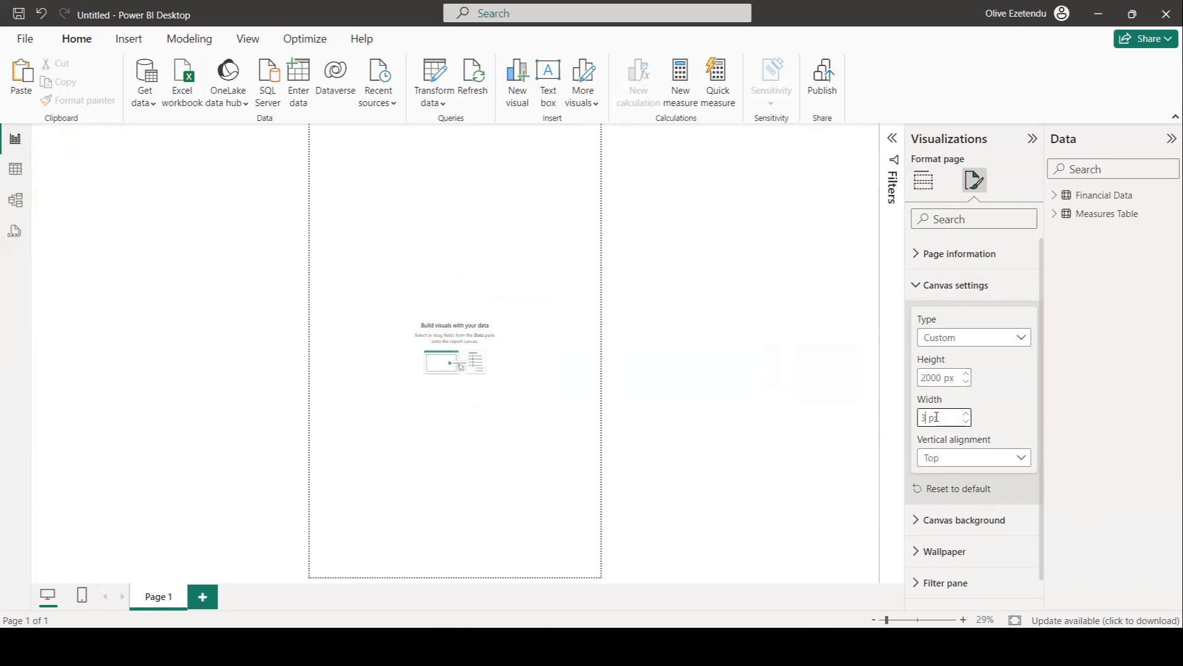
text(0)
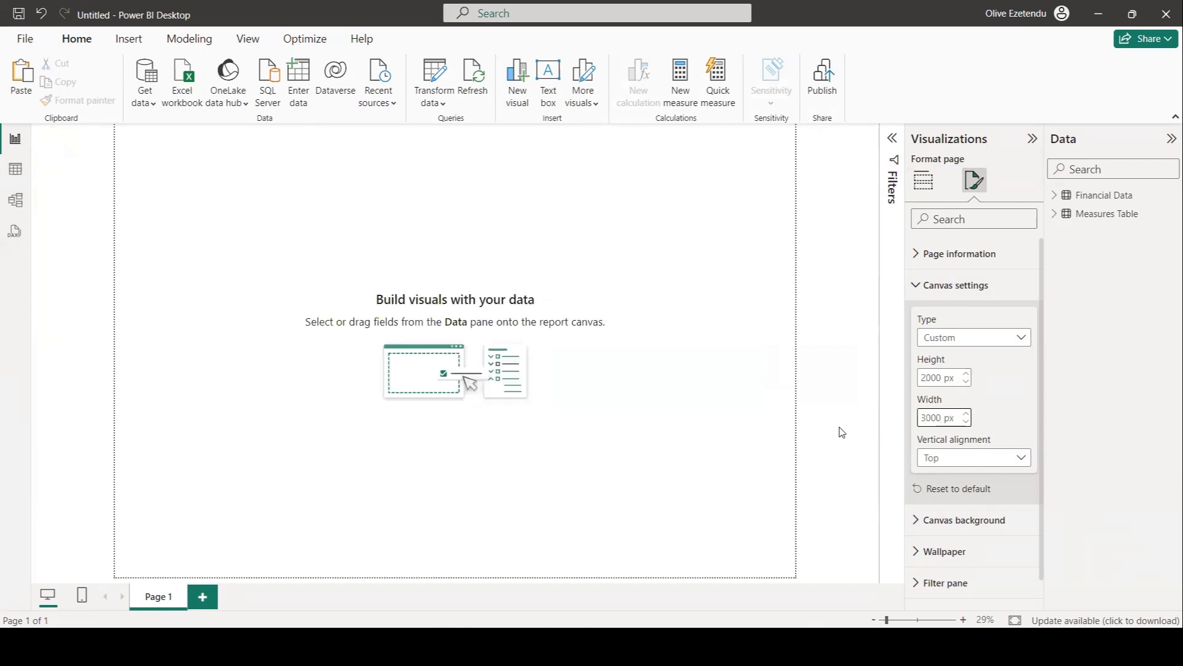
Insert a rectangle shape and stretch it into a narrow full-height bar along the canvas's left edge.
click(150, 407)
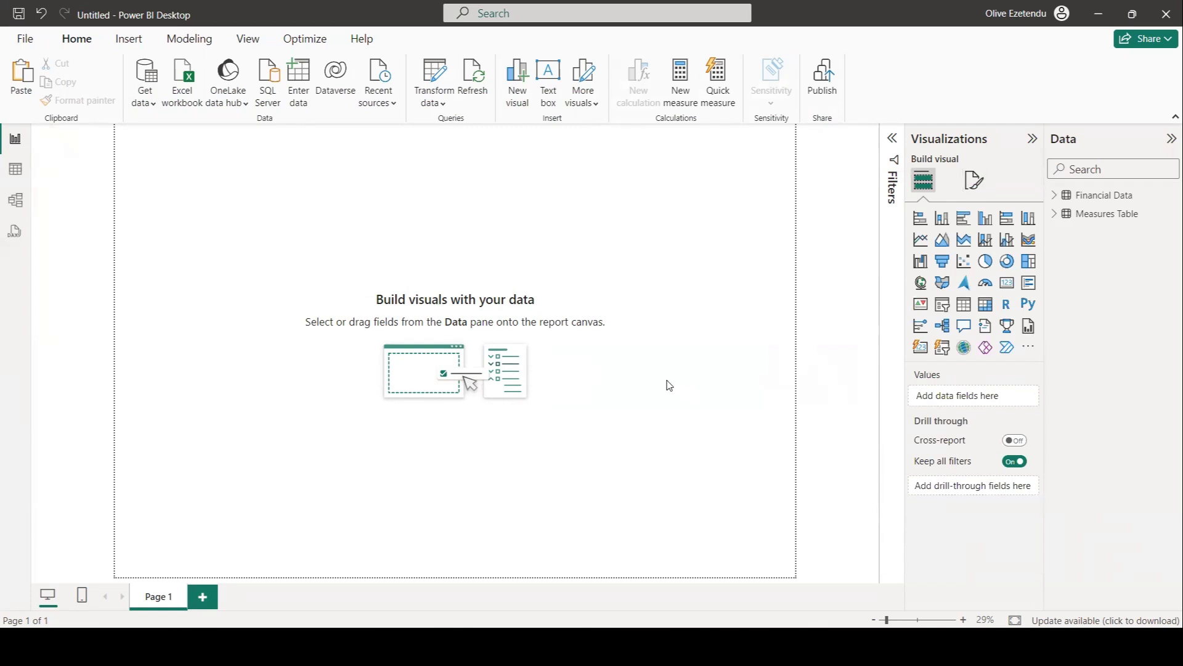
click(126, 42)
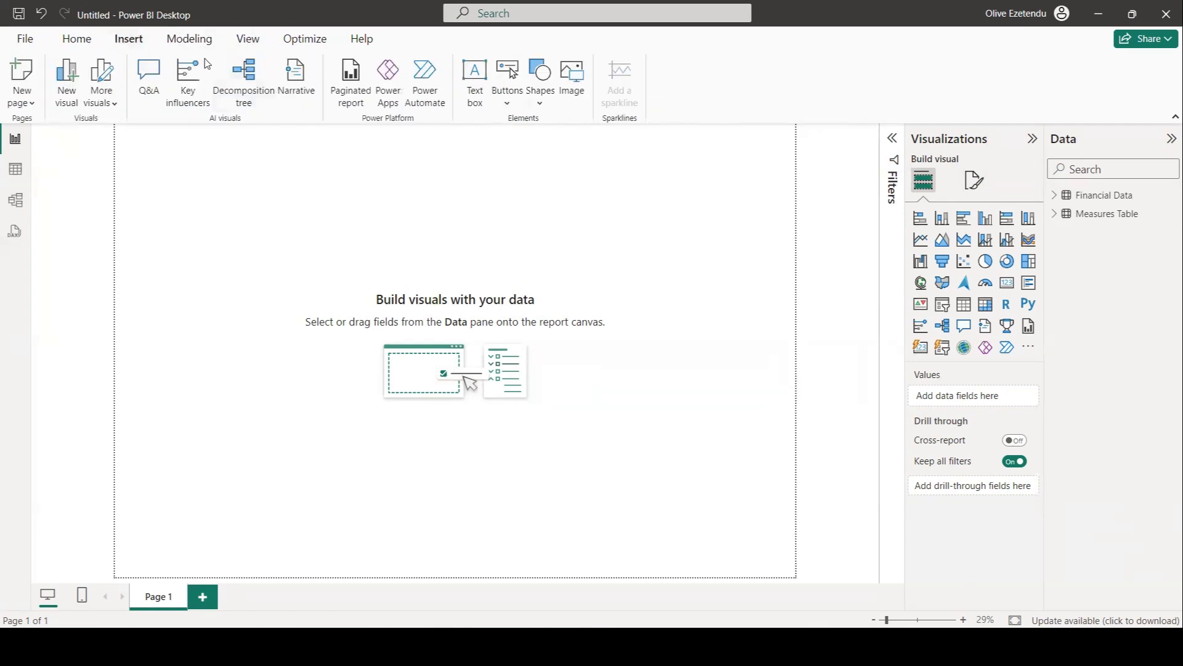
click(538, 97)
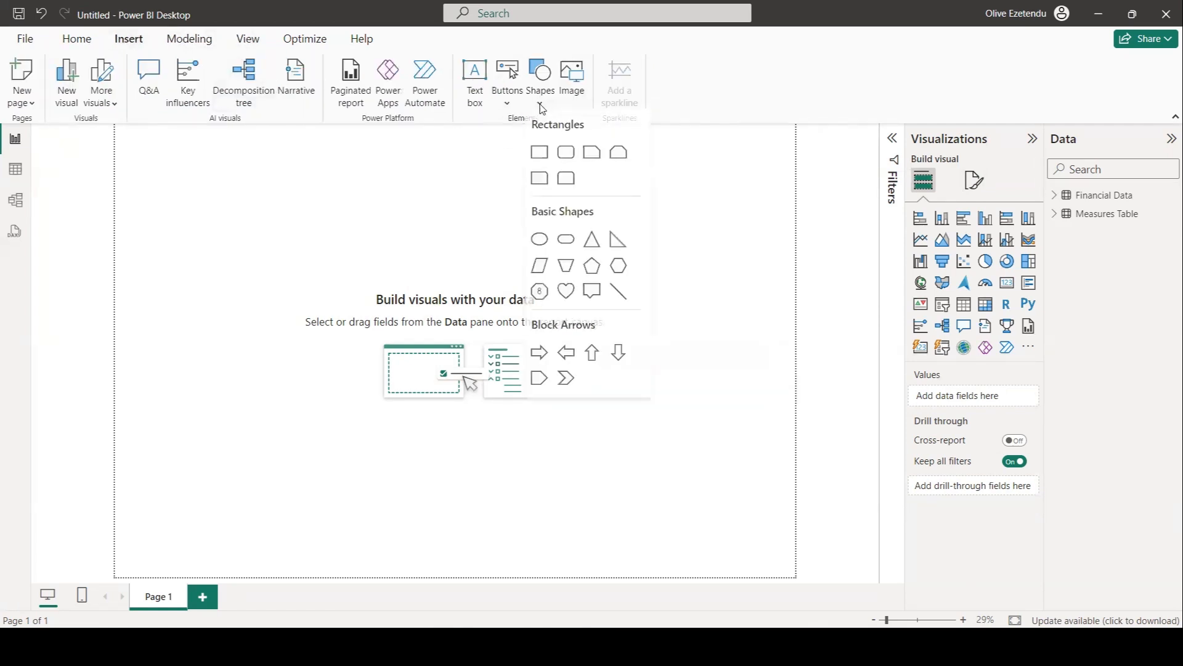
click(536, 156)
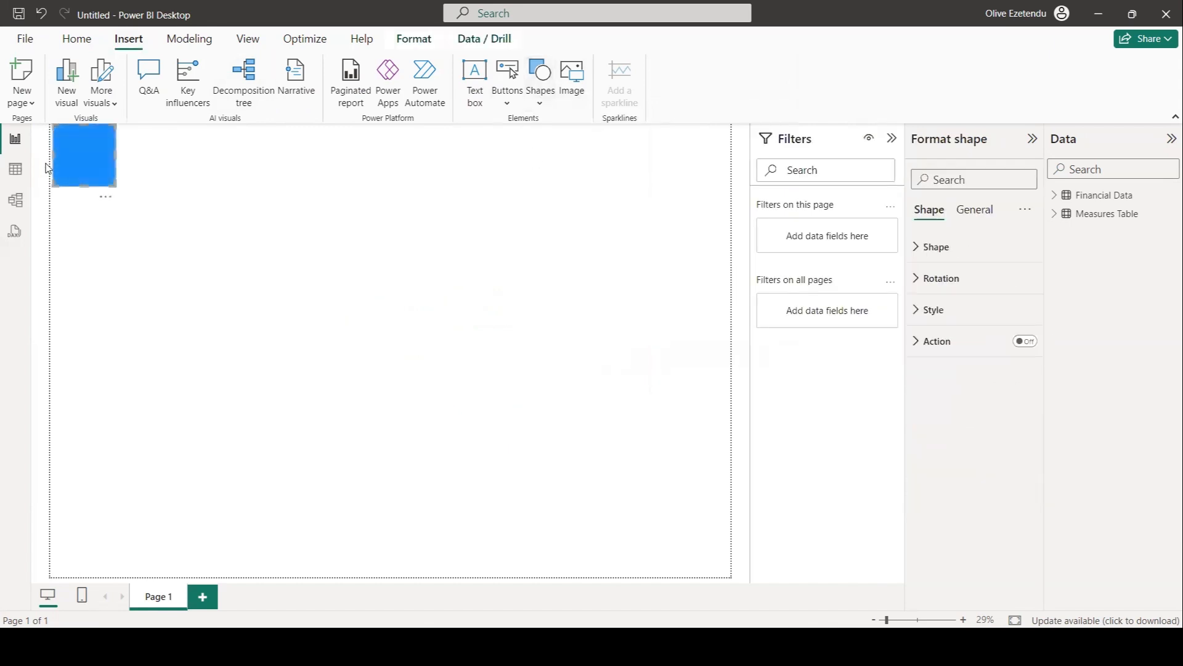
drag(53, 185, 4, 579)
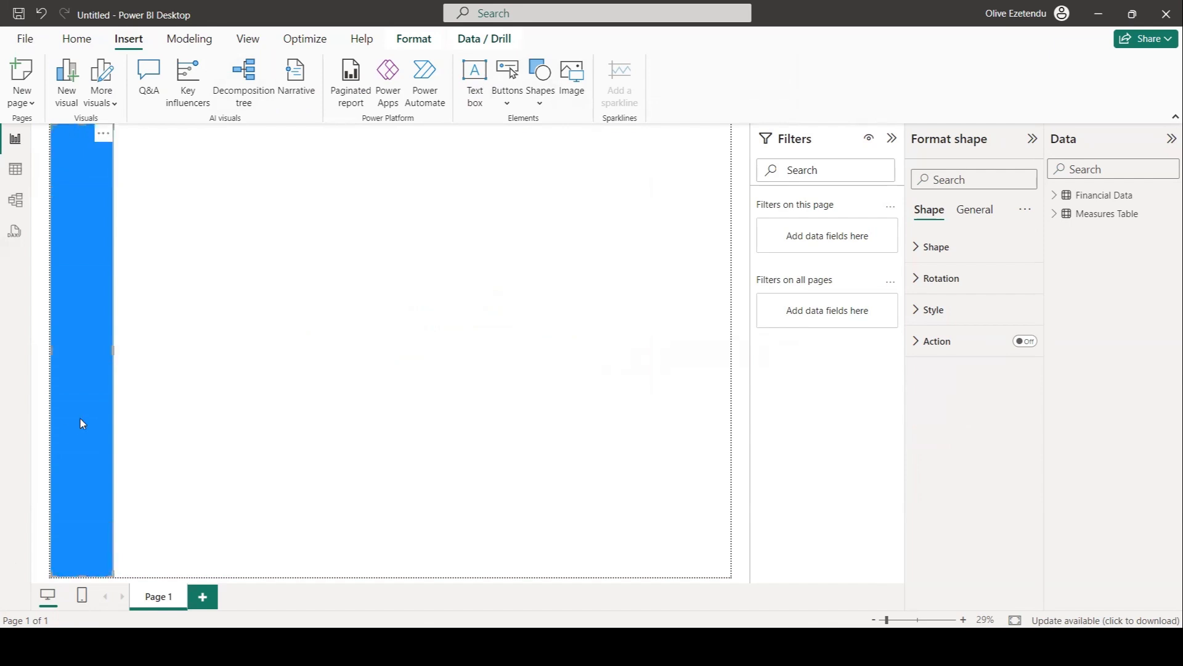
drag(106, 350, 94, 358)
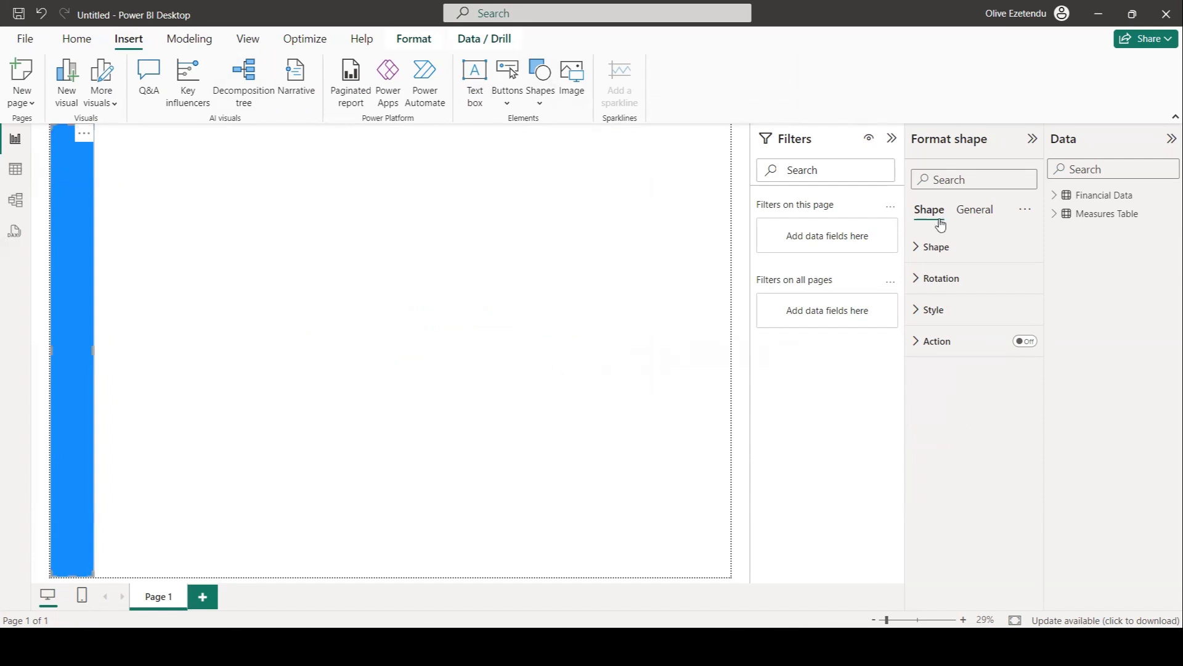
Set the rectangle's fill color to hex #E2356B.
click(933, 309)
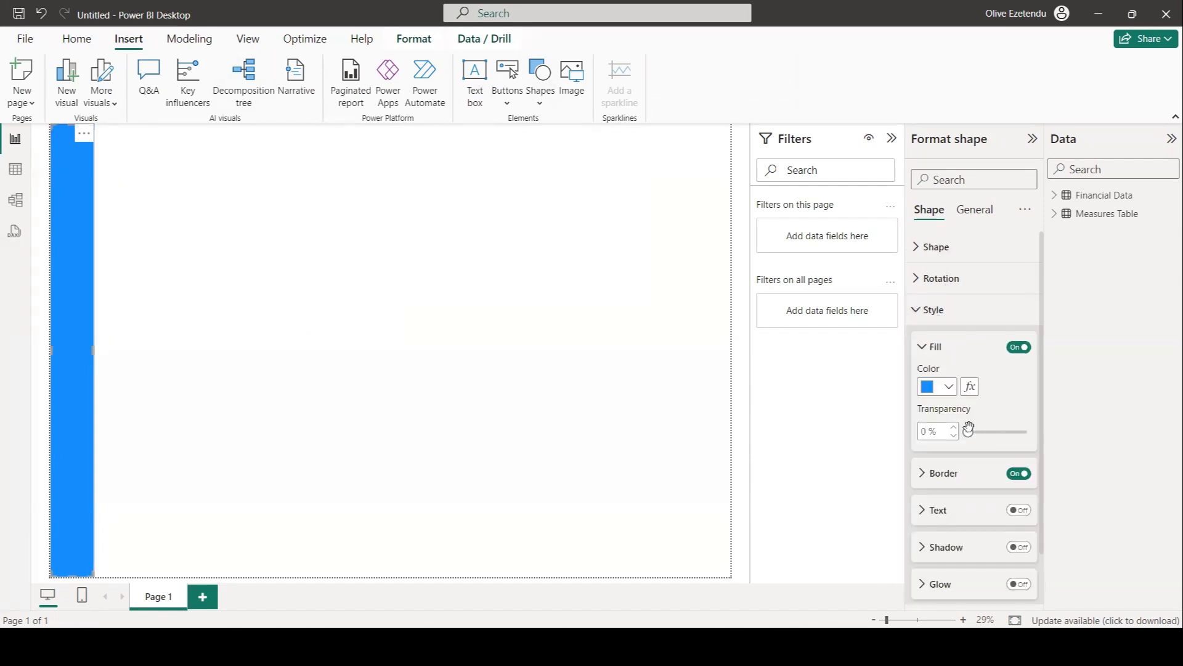
click(949, 386)
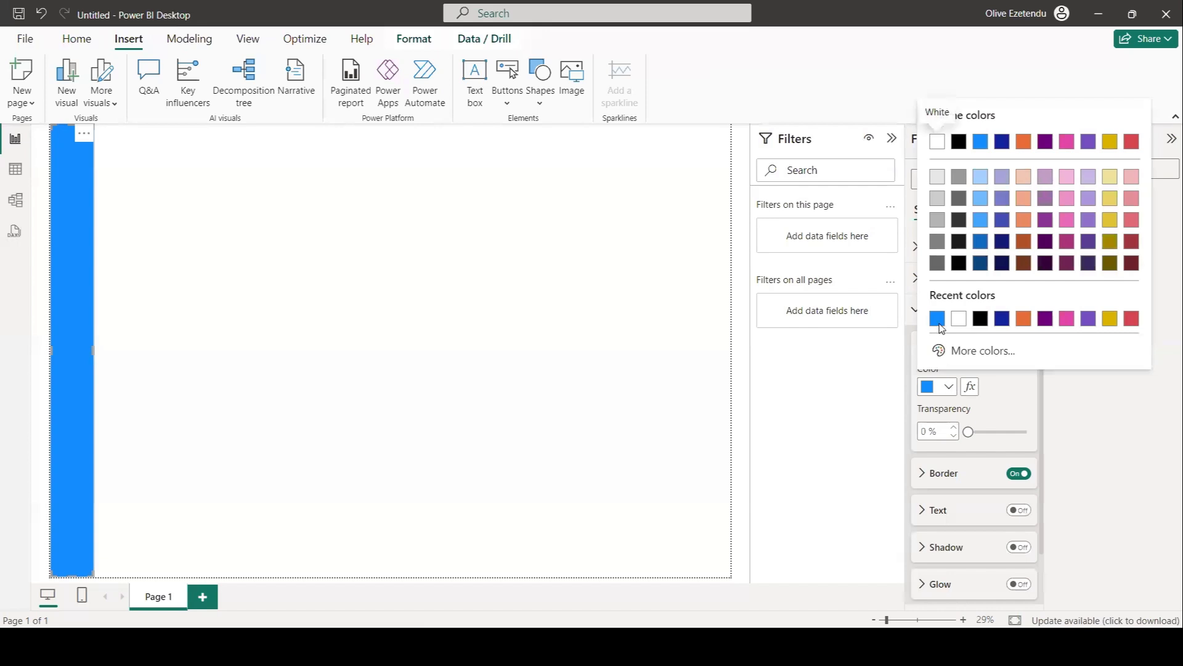
click(970, 350)
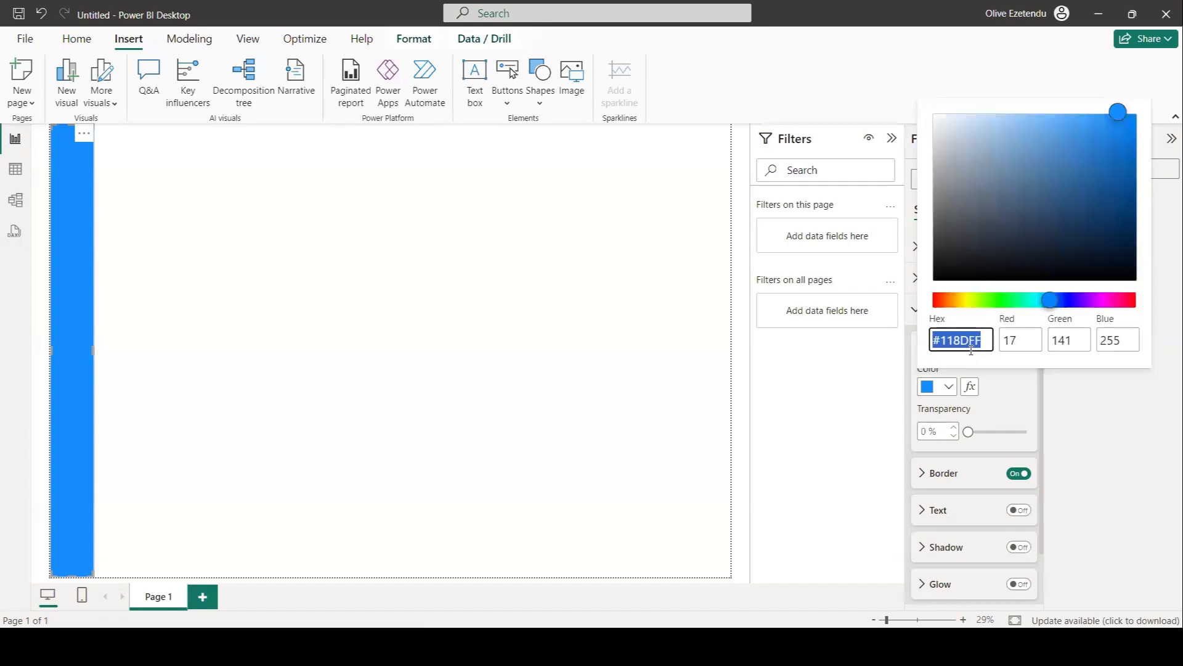
text(#E2356B)
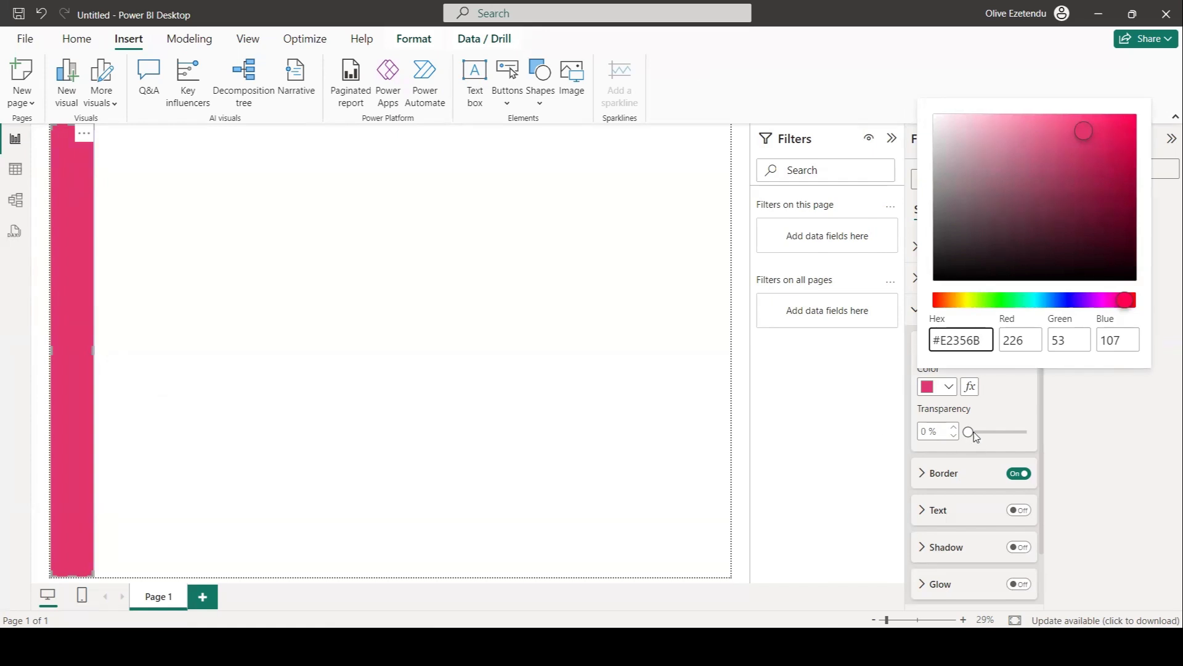
Set the rectangle's fill transparency to 15%.
click(971, 434)
drag(969, 432, 976, 432)
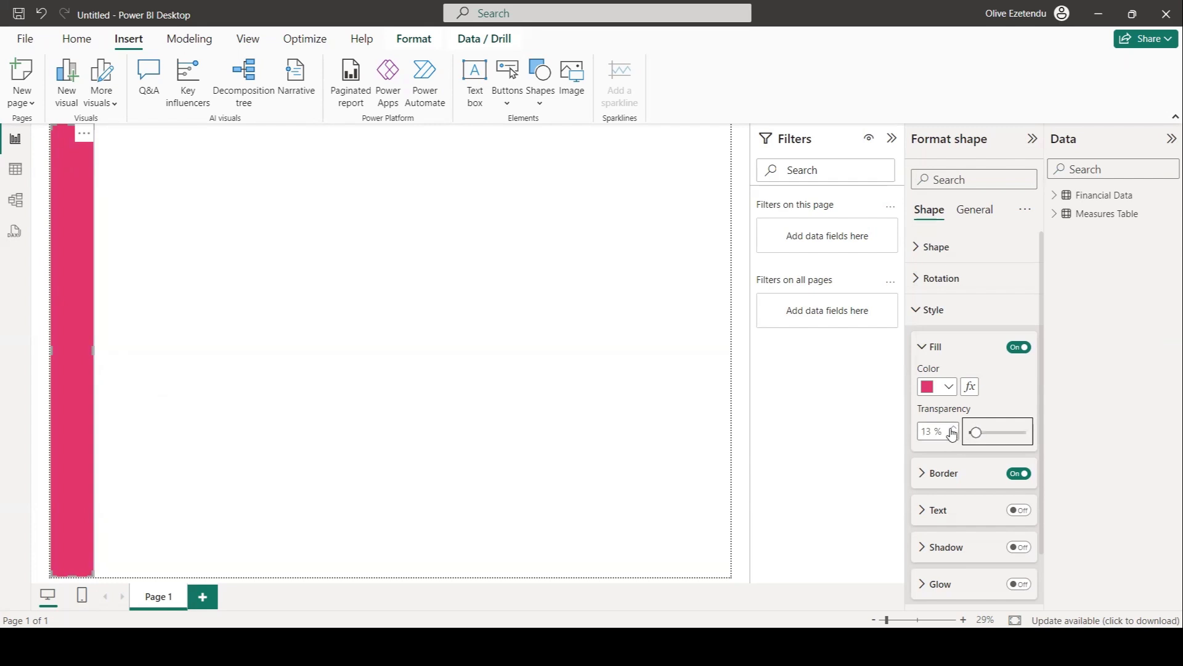
click(953, 427)
click(953, 427)
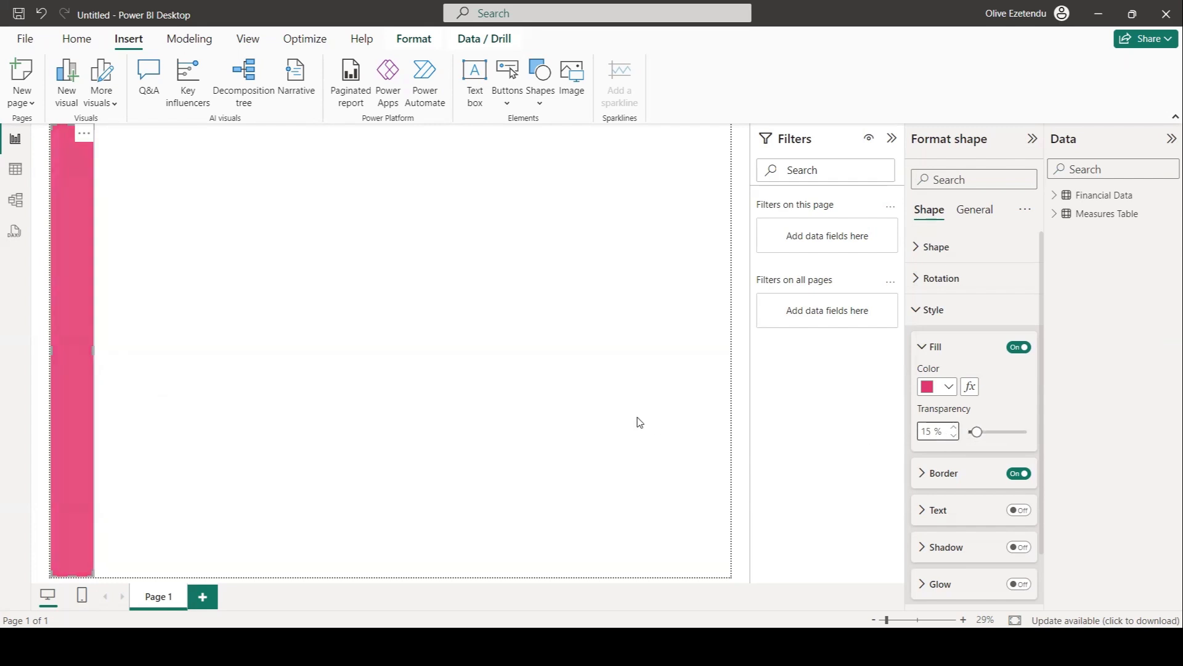
Turn off the border of the pink bar rectangle.
click(546, 424)
click(68, 309)
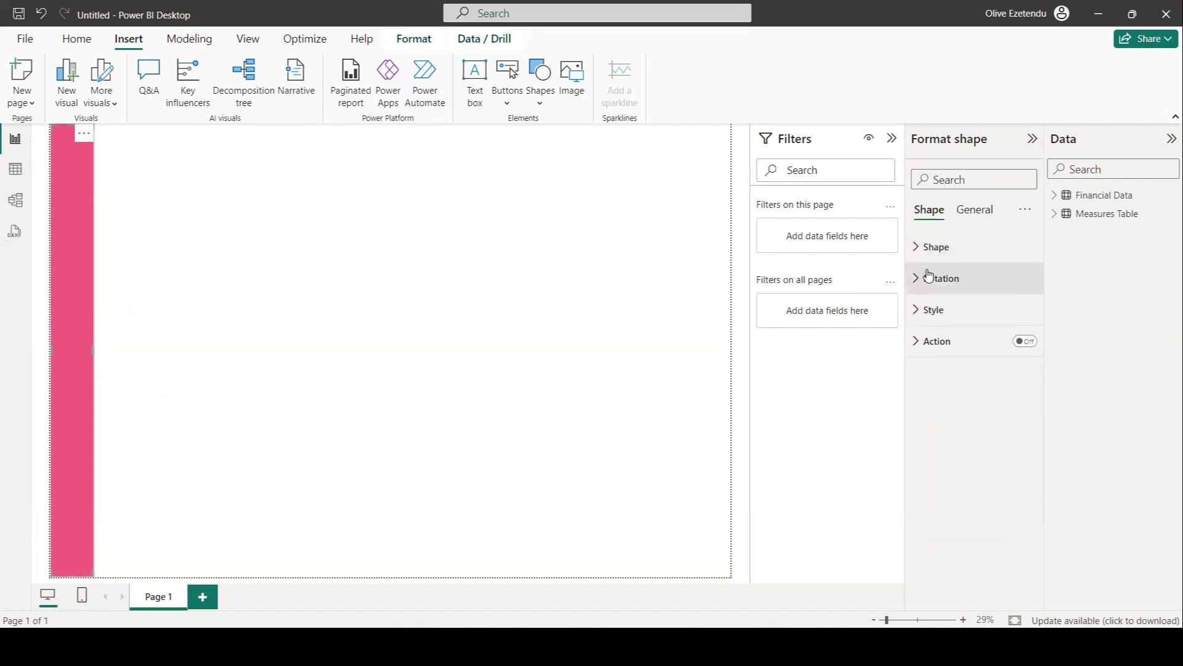
click(924, 316)
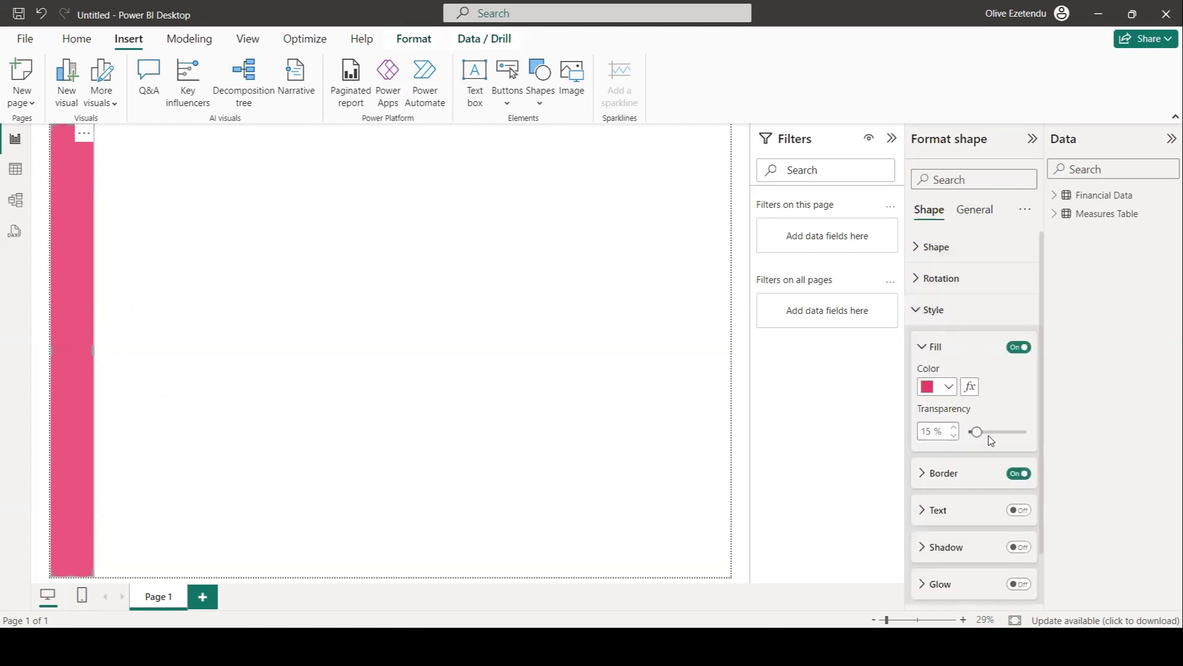
scroll(991, 440, down, 1)
click(1014, 416)
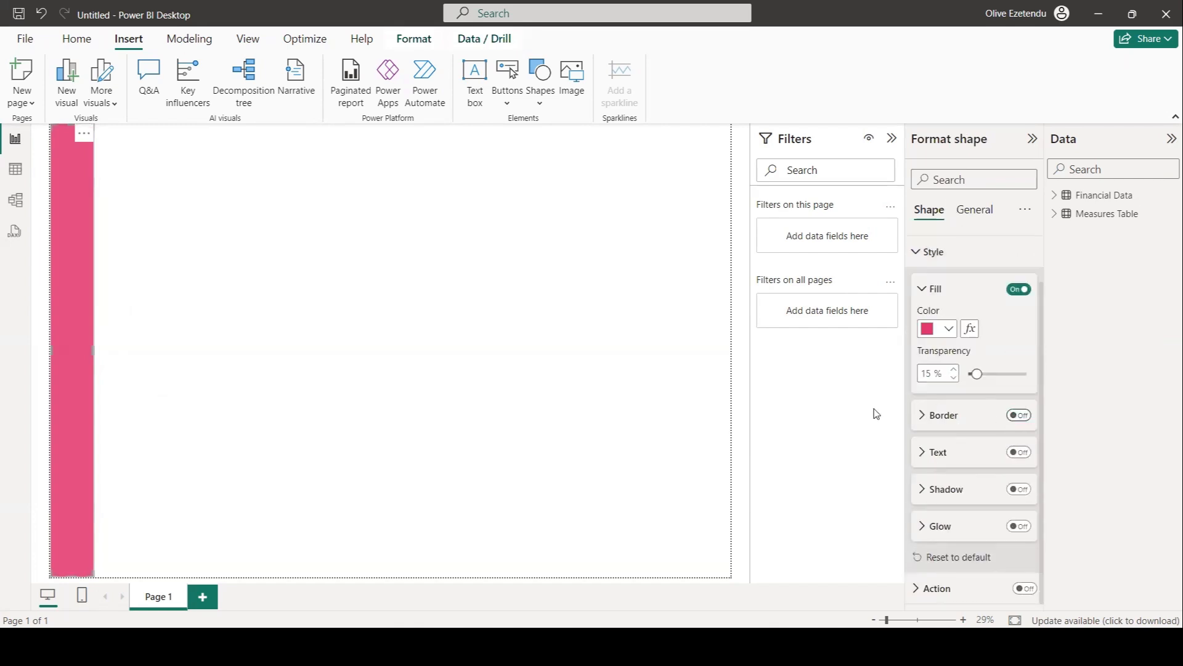
click(476, 404)
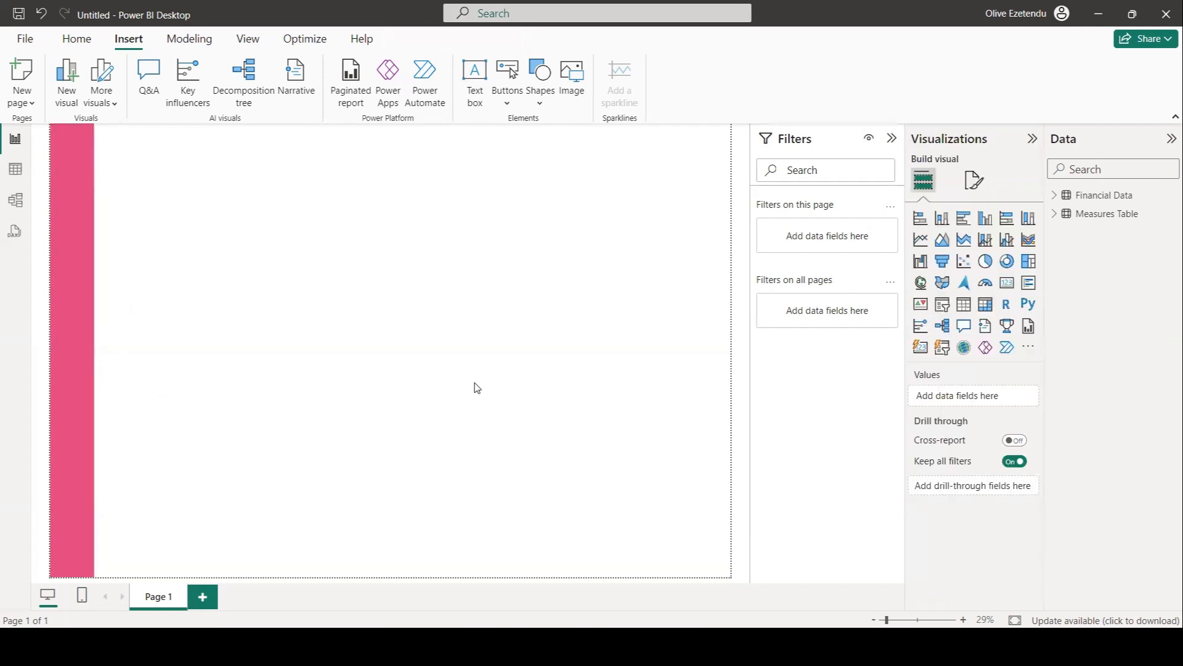
Insert a rounded rectangle shape near the top-left of the canvas and flatten it into a thin horizontal line.
click(541, 102)
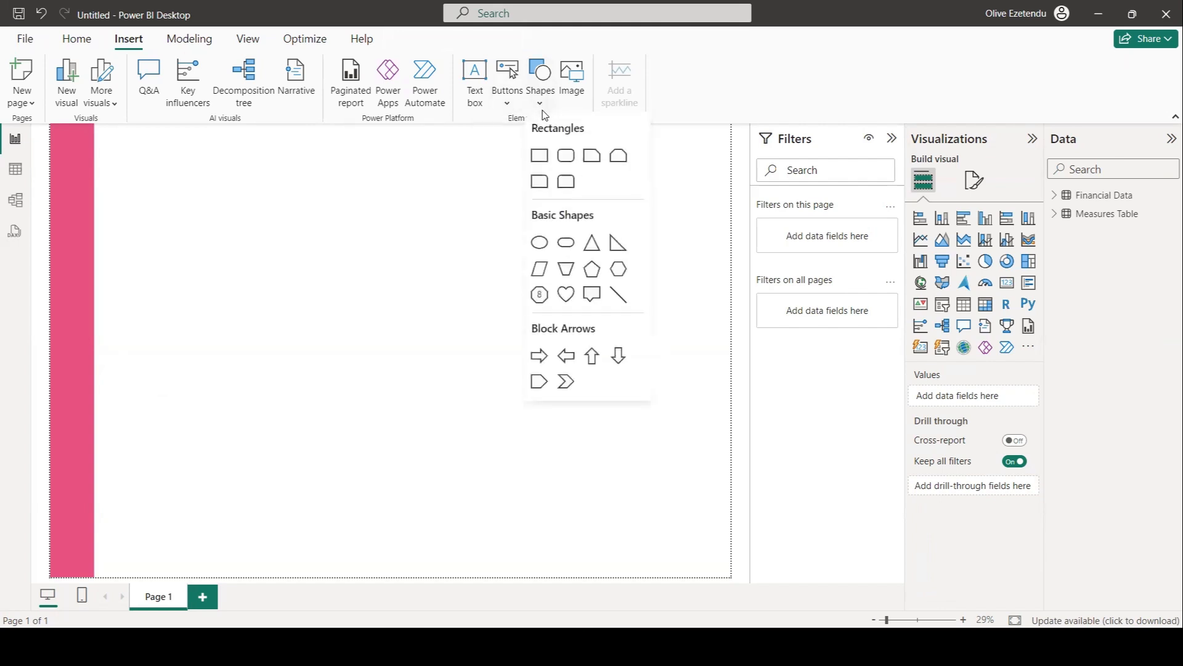
click(566, 157)
drag(121, 560, 182, 160)
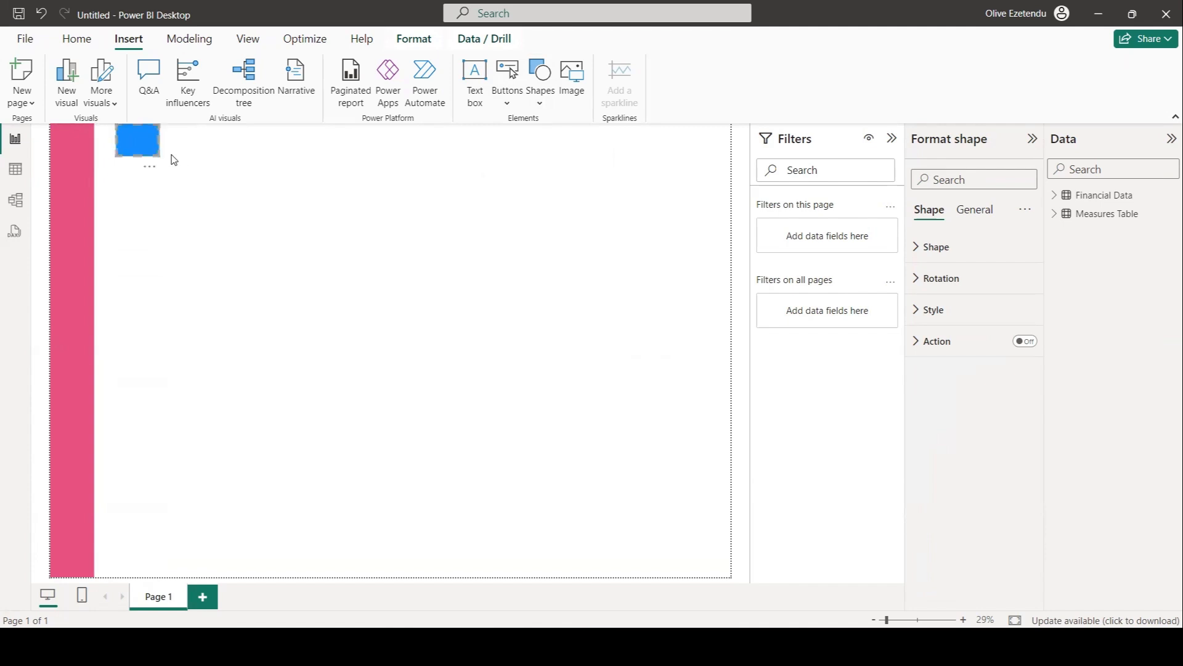
drag(138, 128, 136, 195)
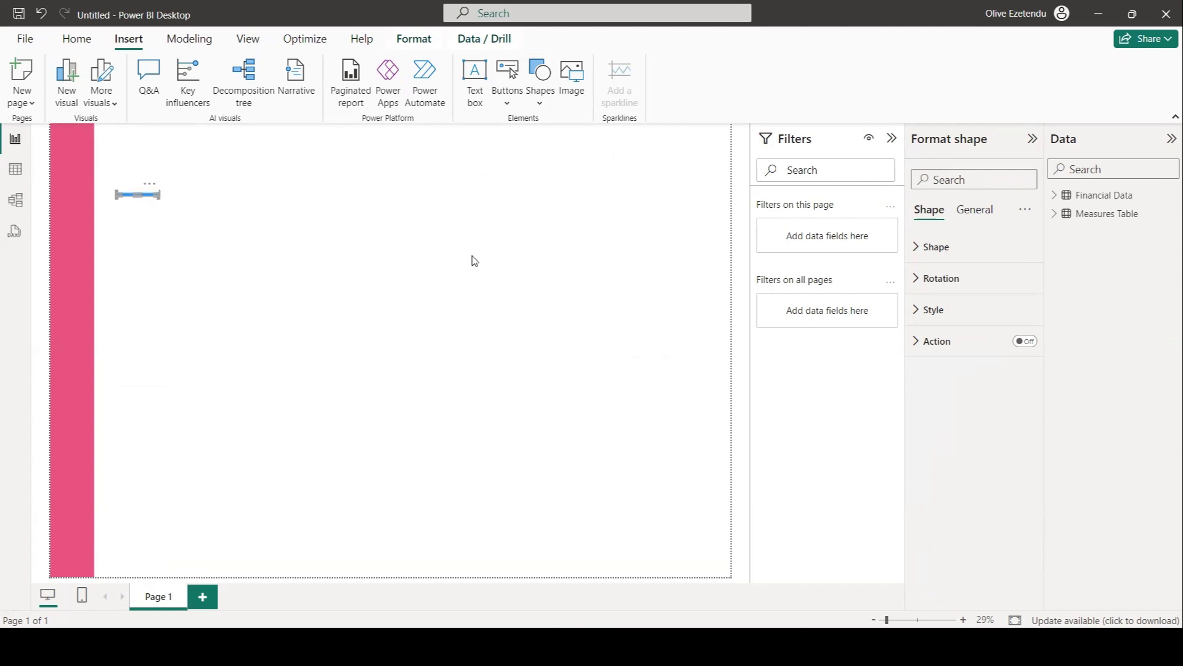
Turn off the line's border, set its fill to white, and move it onto the pink bar near the top.
click(932, 310)
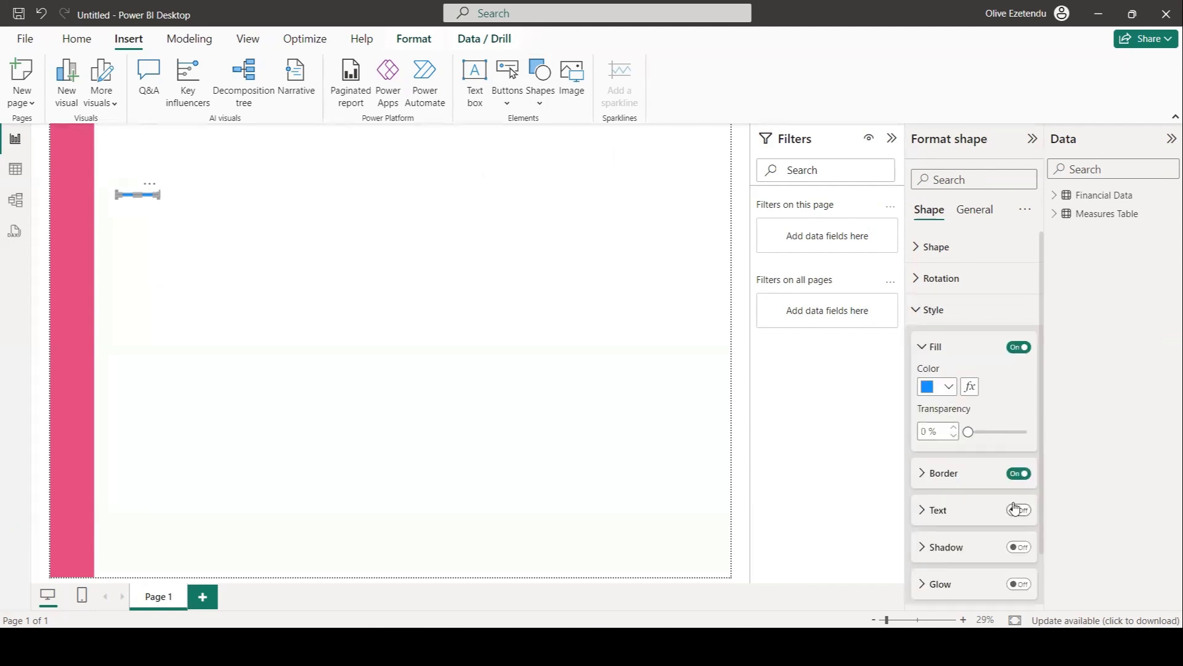
click(1007, 476)
click(948, 387)
click(981, 320)
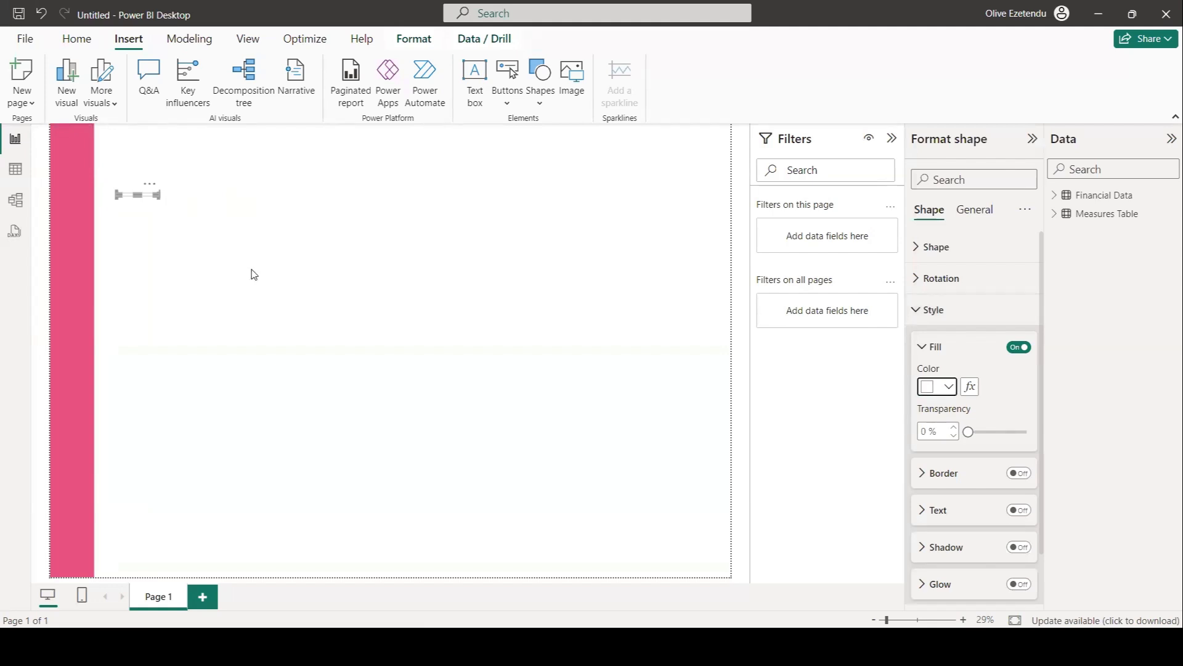
drag(130, 201, 75, 162)
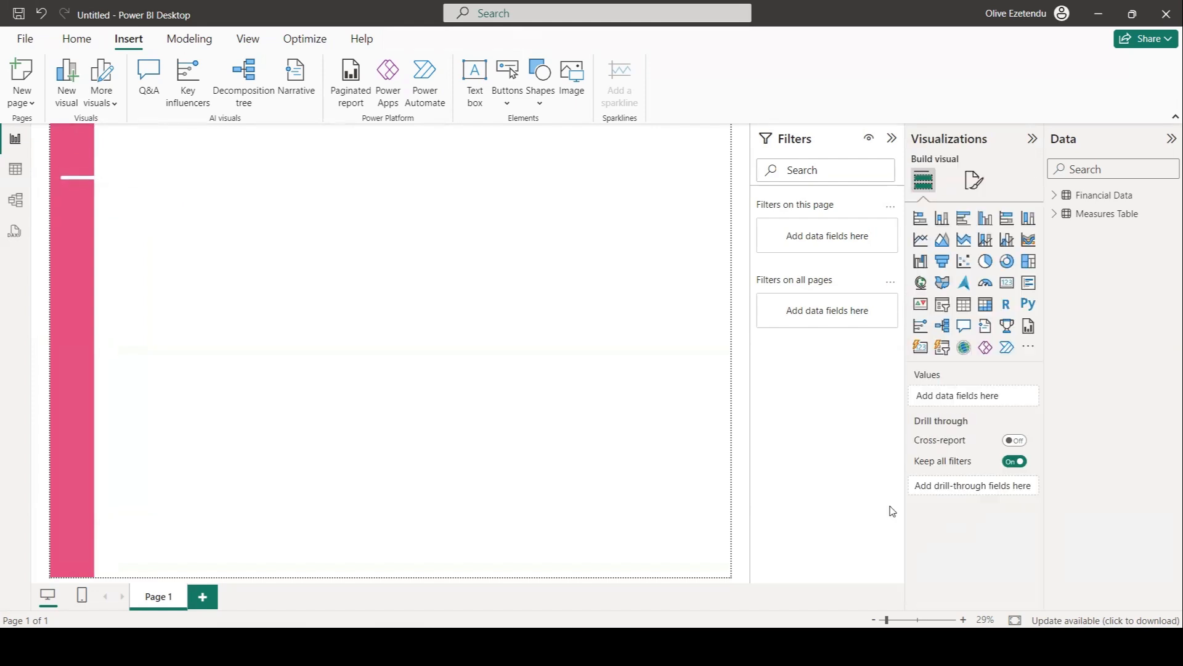
Create a measure in the Measures Table: Total Unit Sold = SUM('Financial Data'[Units Sold]).
click(1054, 196)
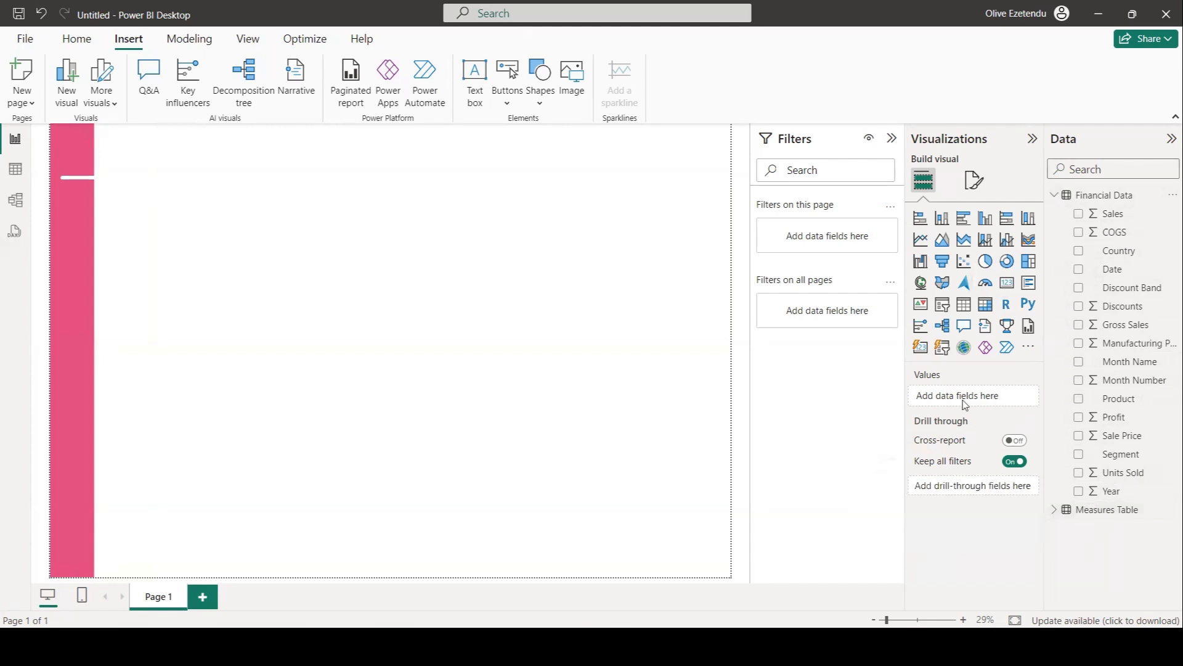
click(1108, 513)
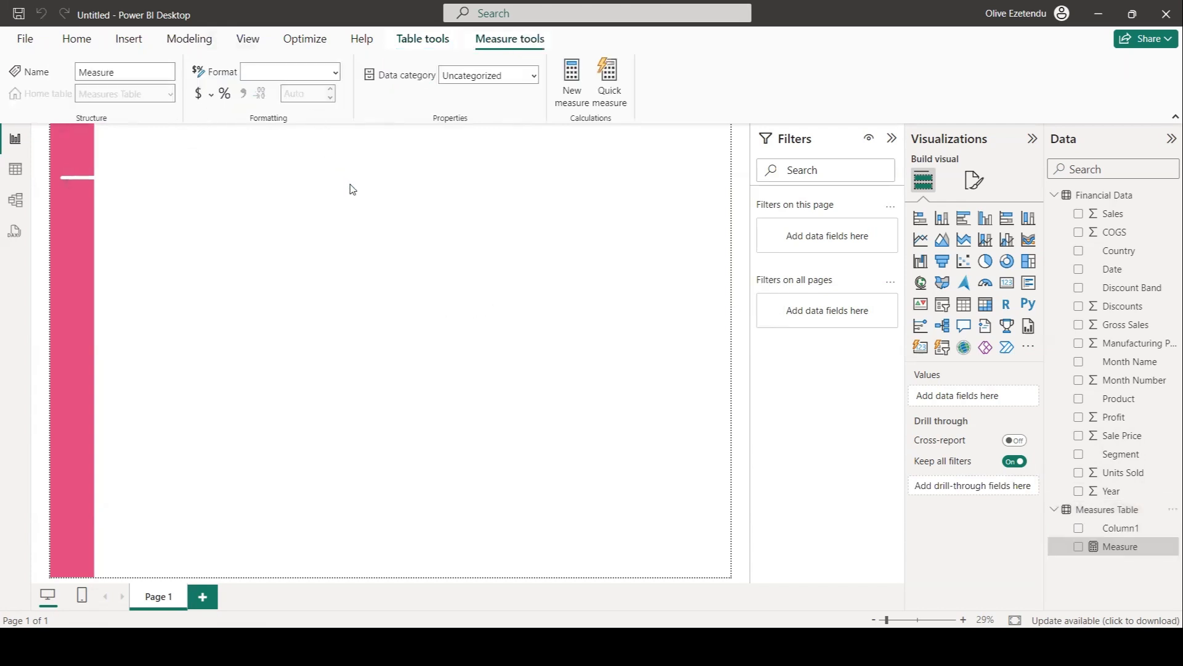
text(Total Unit Sold =)
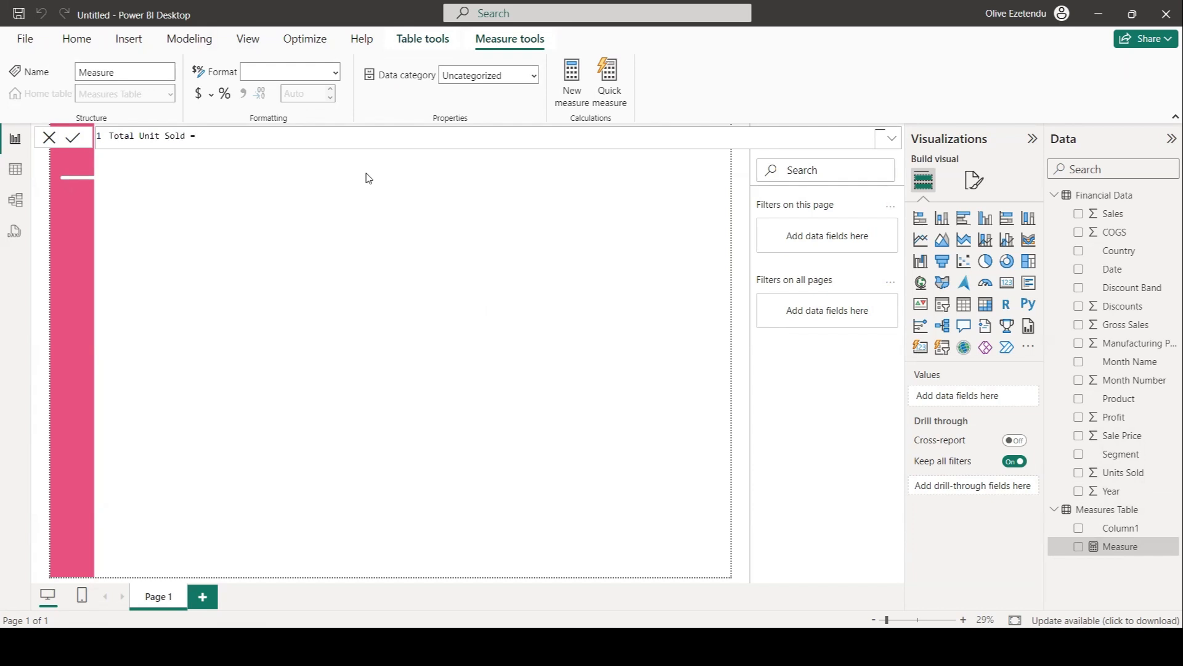
text(s)
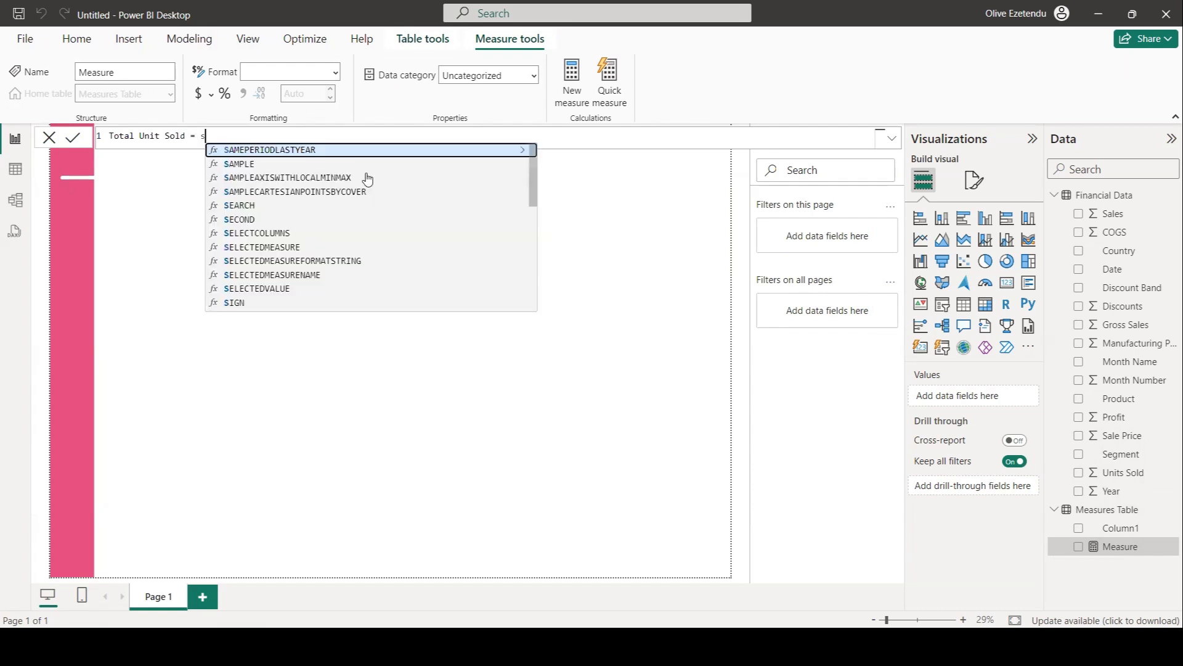
text(u)
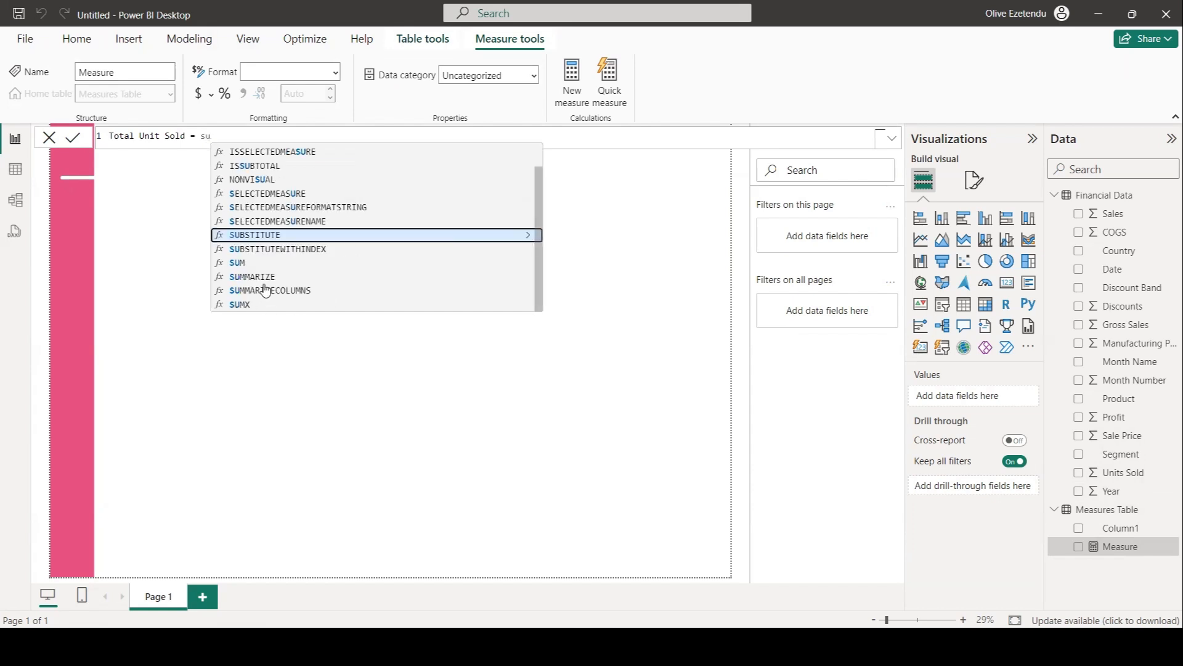
double_click(257, 265)
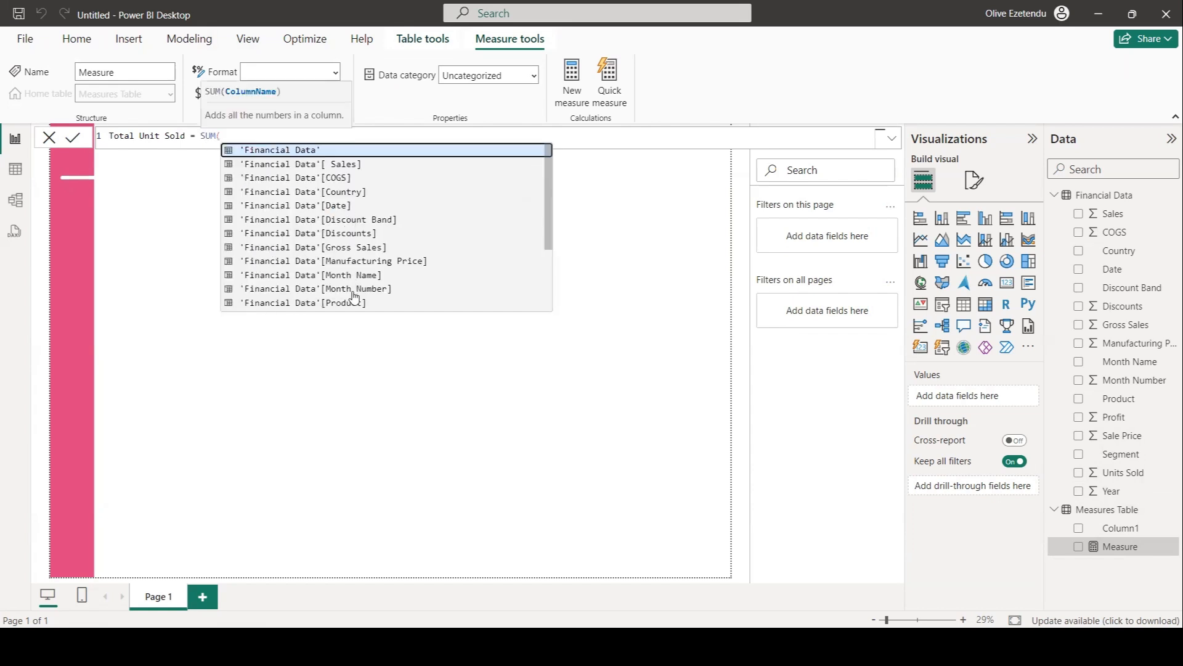
scroll(348, 268, down, 3)
double_click(348, 265)
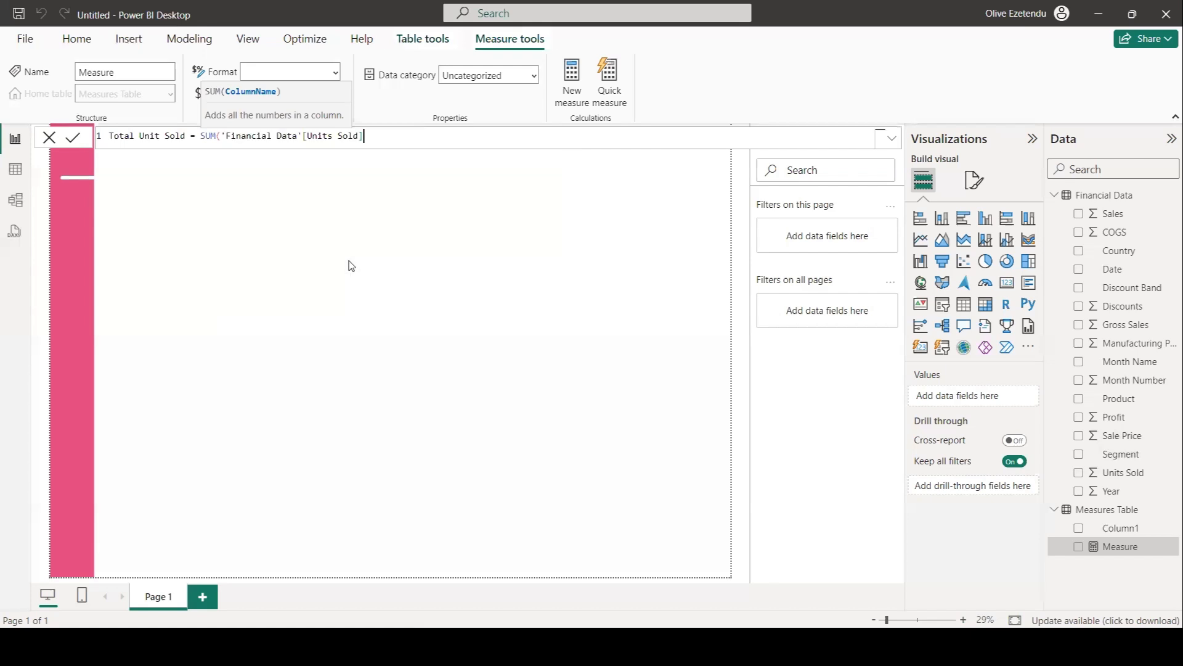
text())
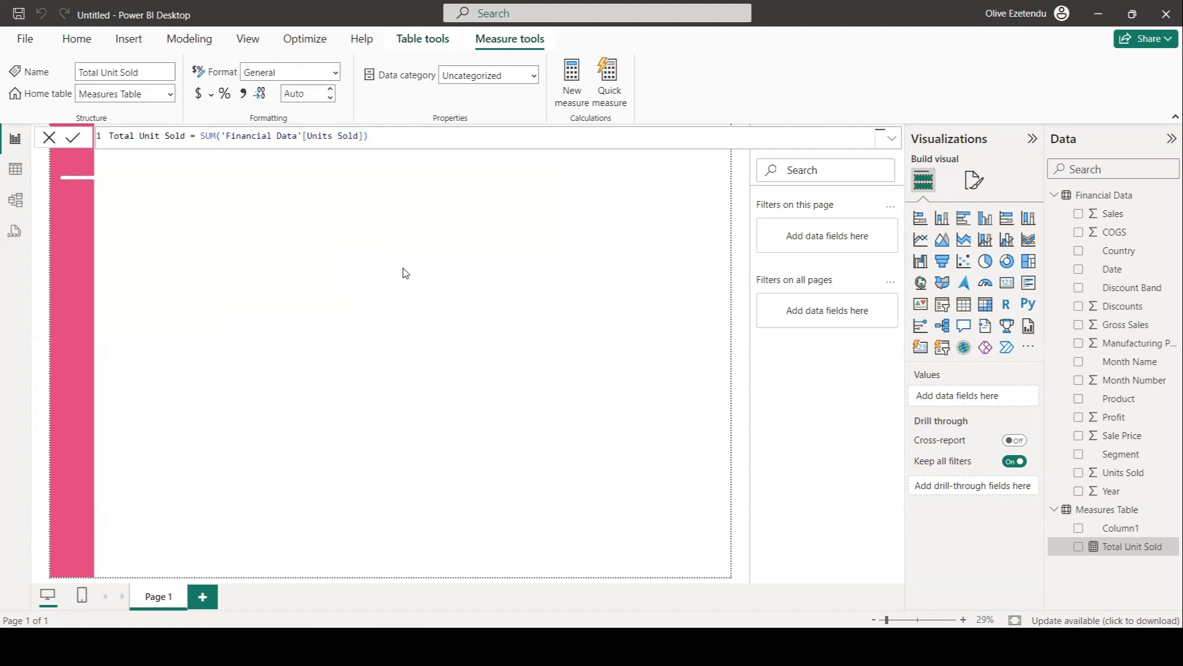
Create a new measure Total Sales = SUM('Financial Data'[ Sales]).
click(573, 83)
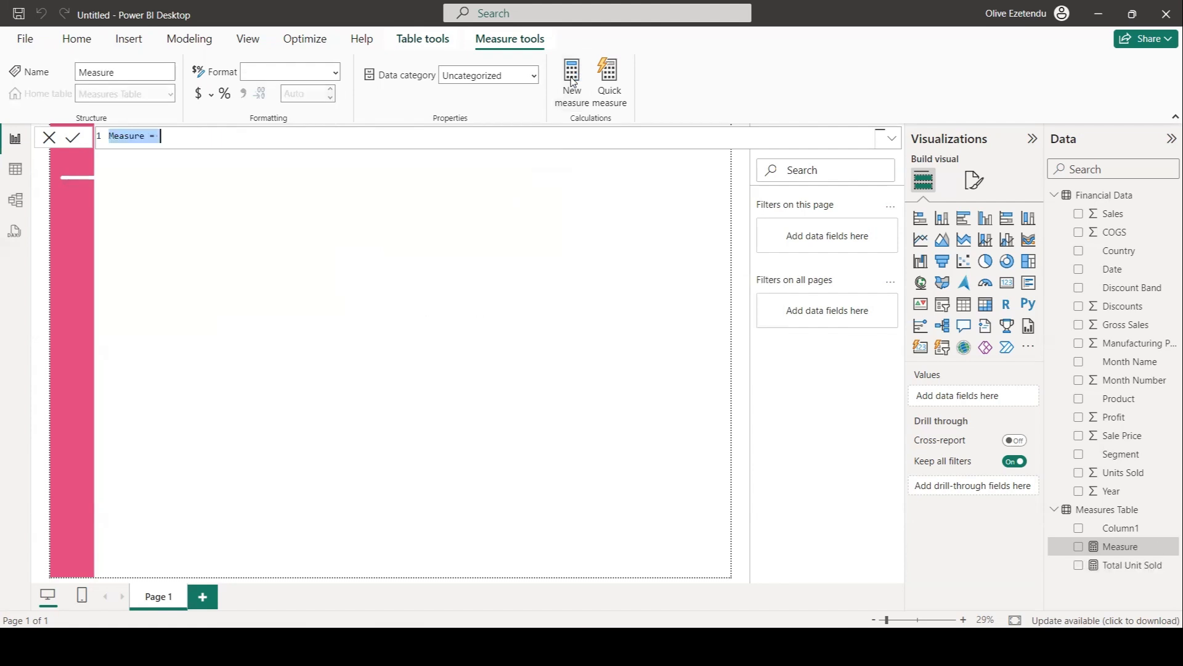
text(T)
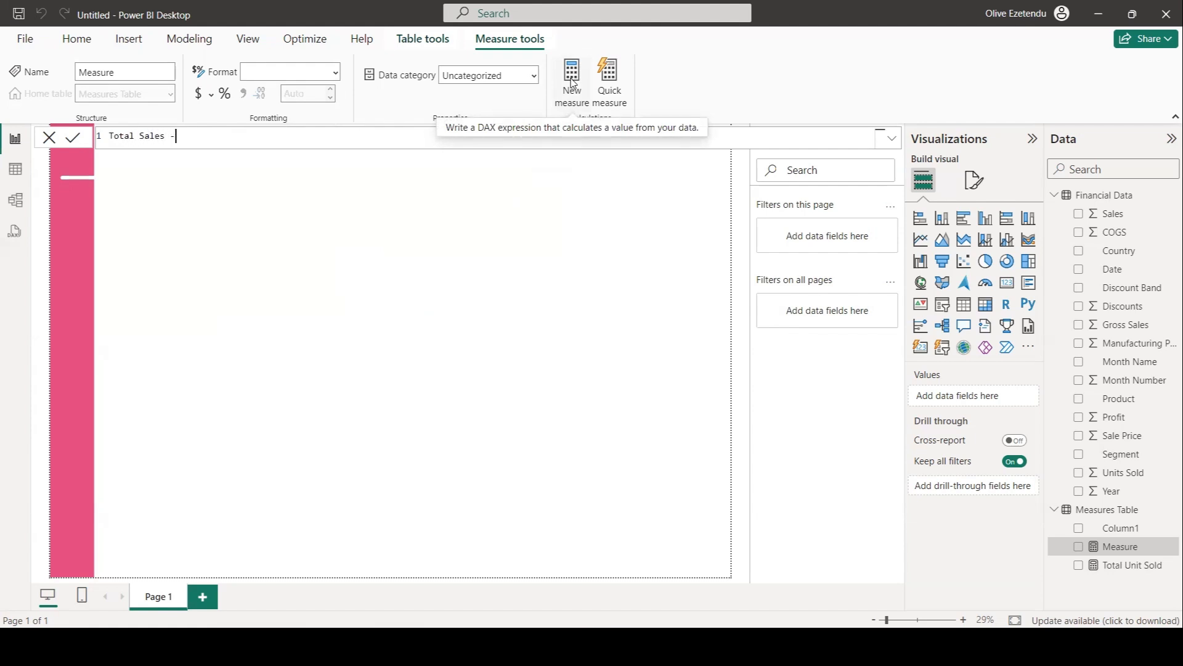
text(otal Sales = Su)
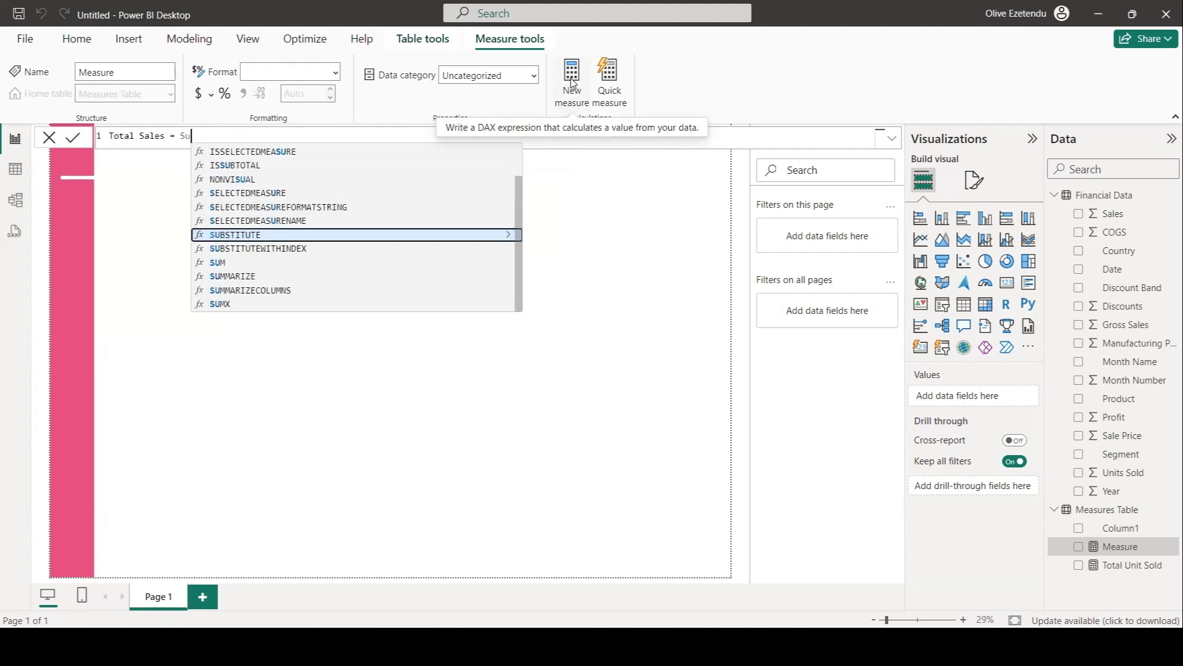
double_click(207, 261)
scroll(336, 210, down, 1)
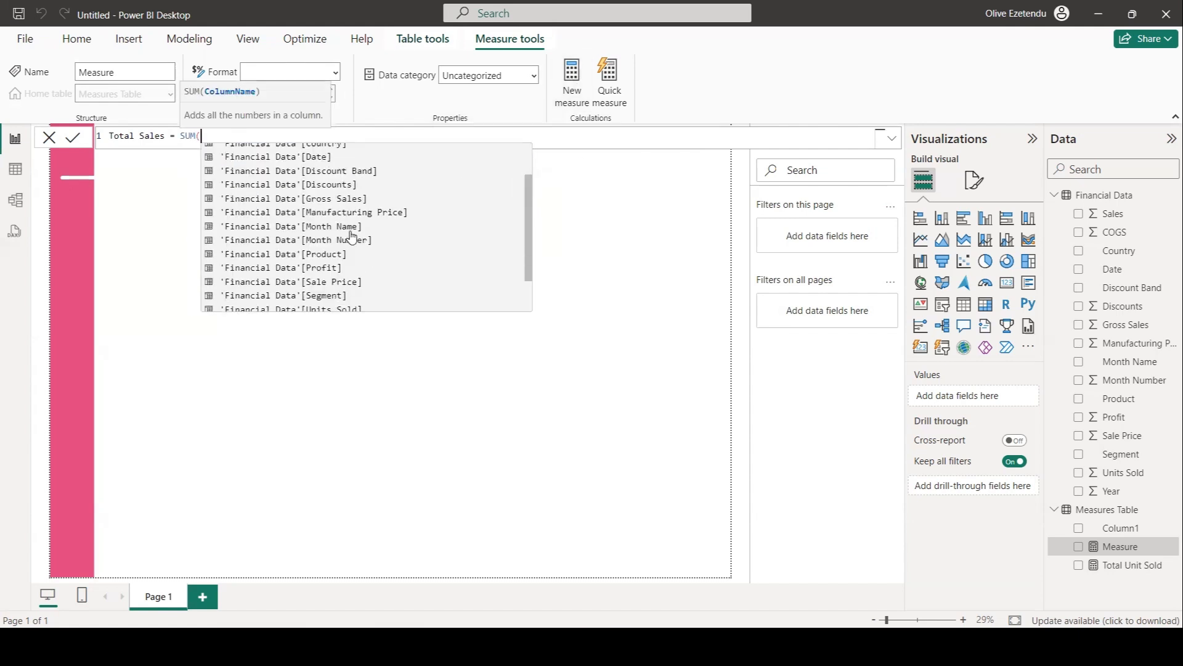
scroll(335, 230, down, 1)
scroll(335, 228, up, 2)
click(324, 164)
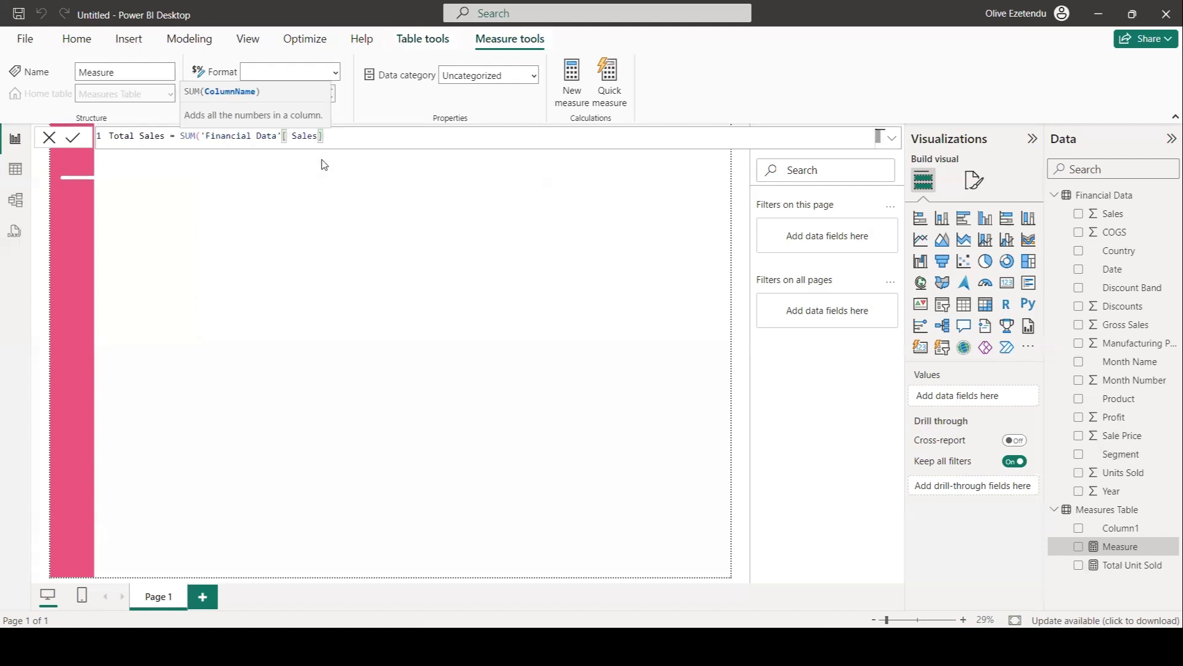
text())
key(Return)
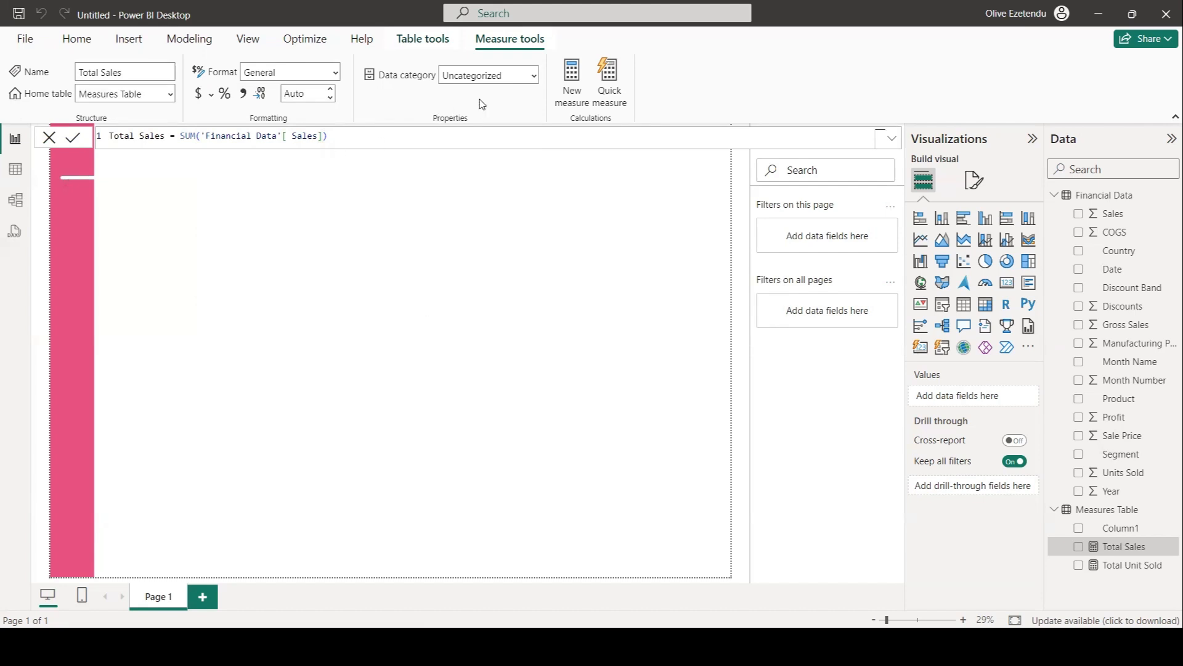
Create a new measure Total Profit = SUM('Financial Data'[Profit]).
click(572, 77)
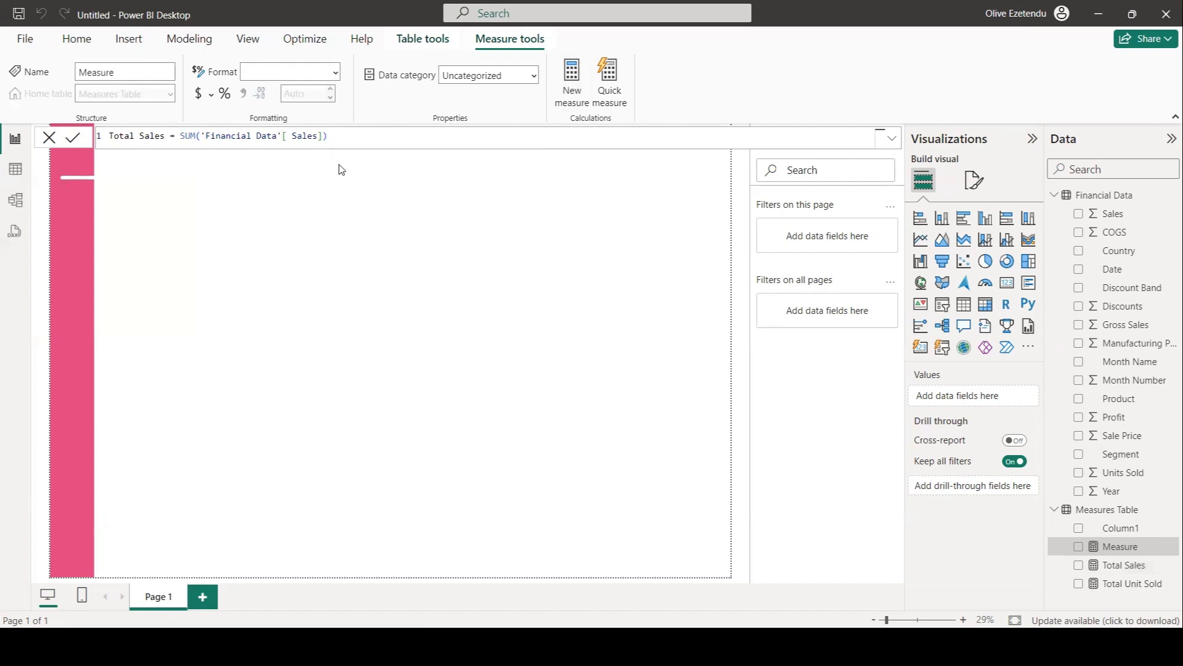
text(To)
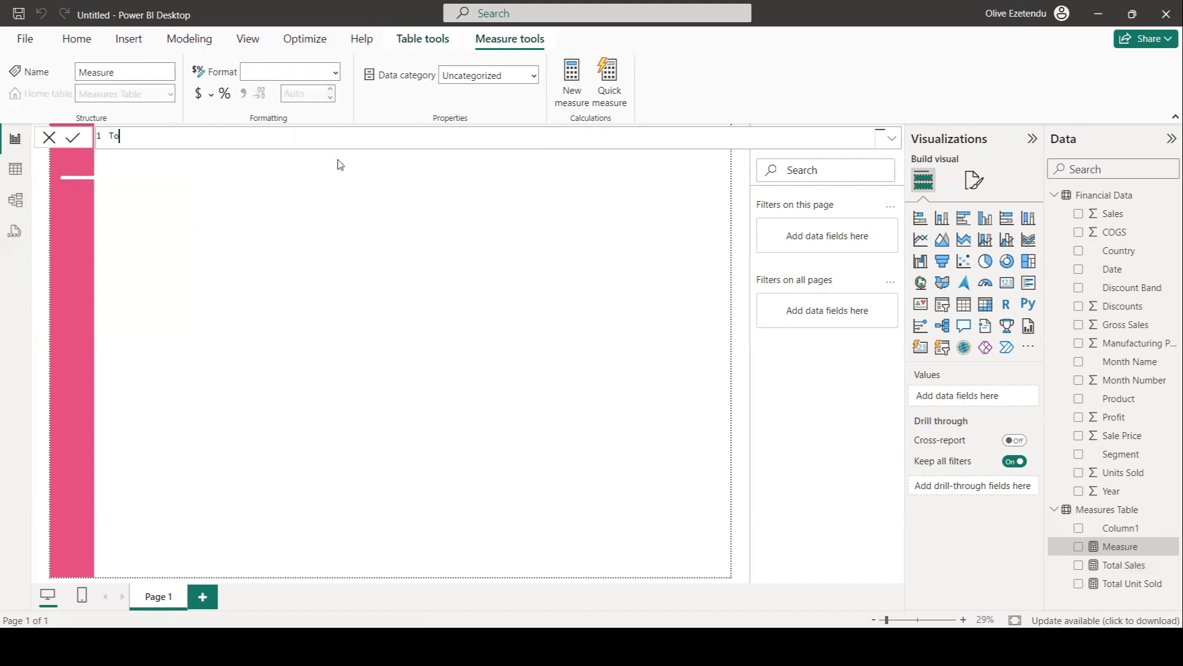
text(tal Profit = SUM()
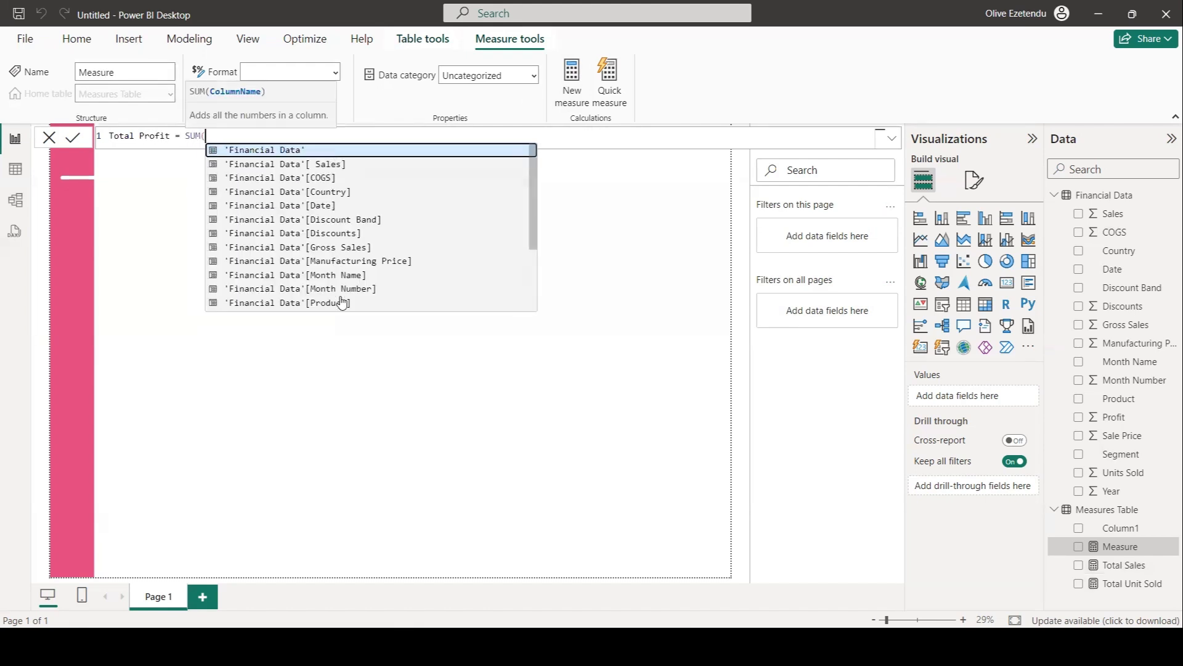
scroll(342, 302, down, 1)
click(331, 266)
text())
key(Return)
Create a new measure Total COGS = SUM('Financial Data'[COGS]).
click(567, 87)
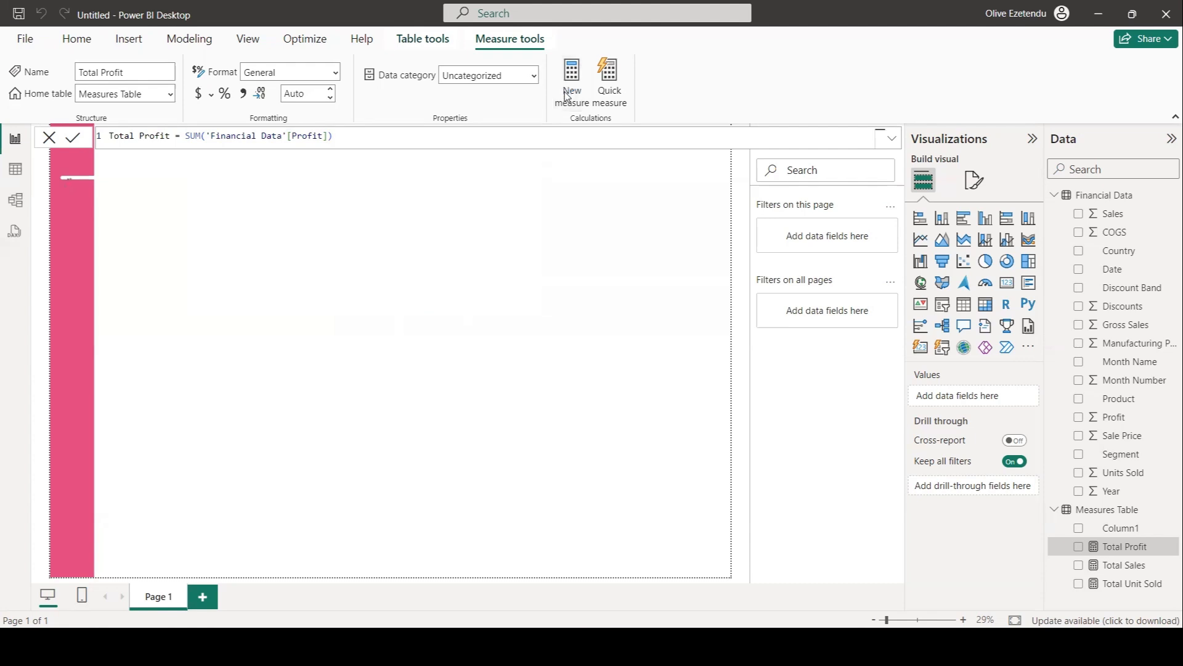
text(Total COGS = SUM()
click(327, 176)
text())
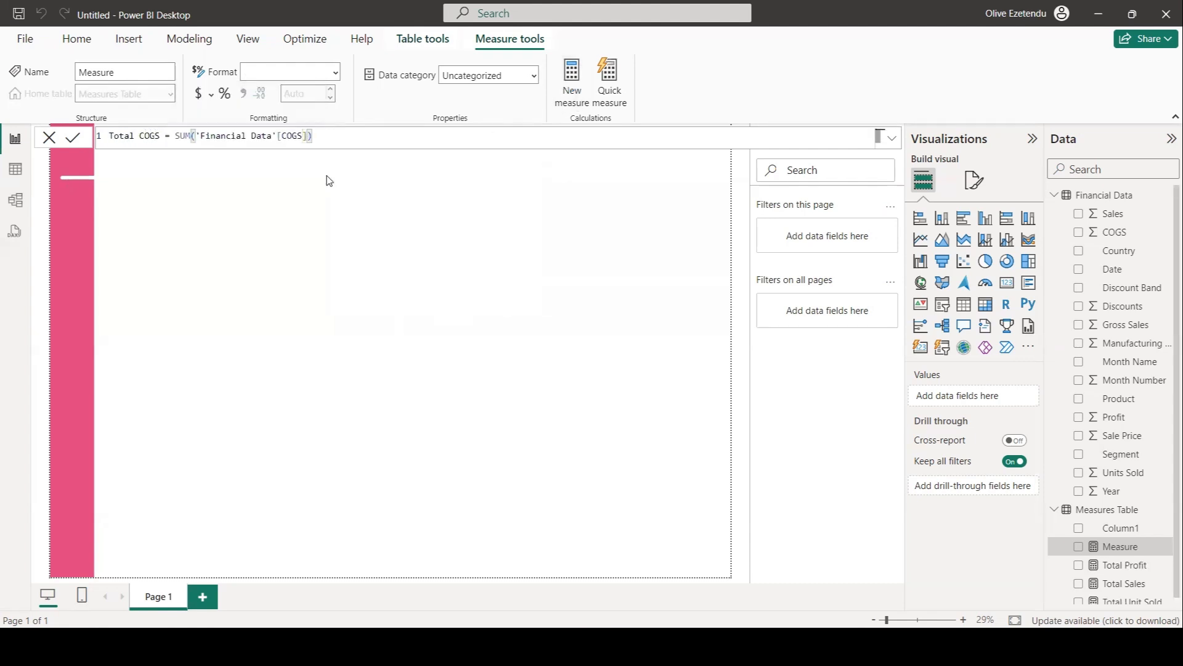
key(Return)
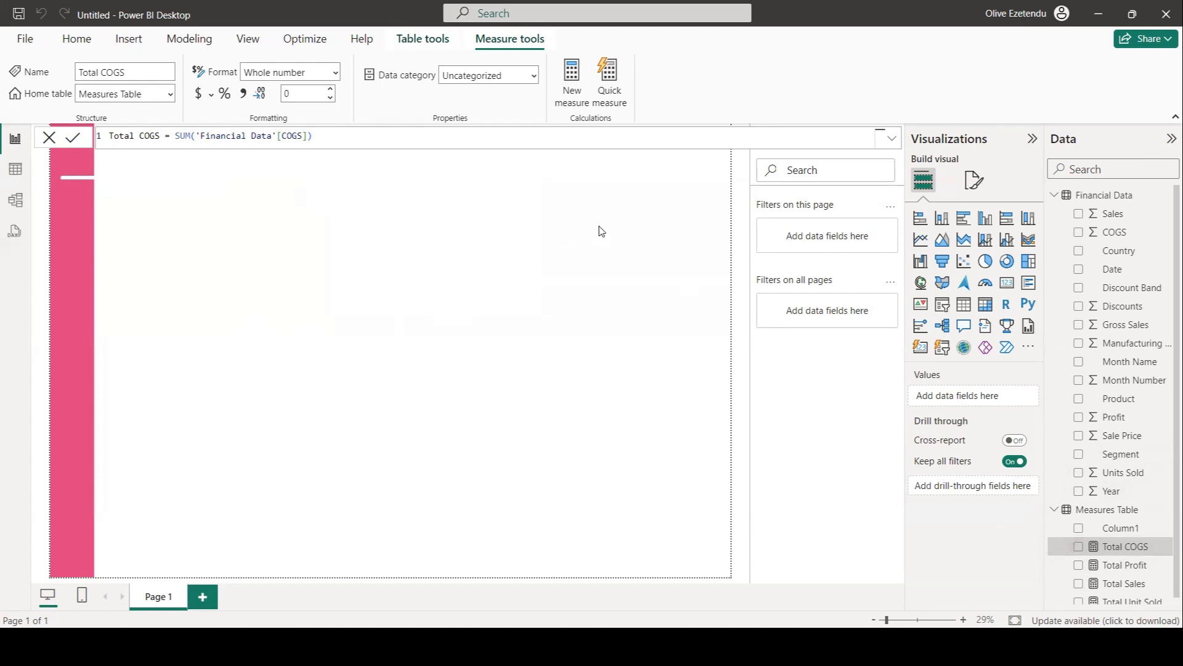
Add a card visual near the top-left of the canvas and put the Total Unit Sold measure in its fields.
click(591, 205)
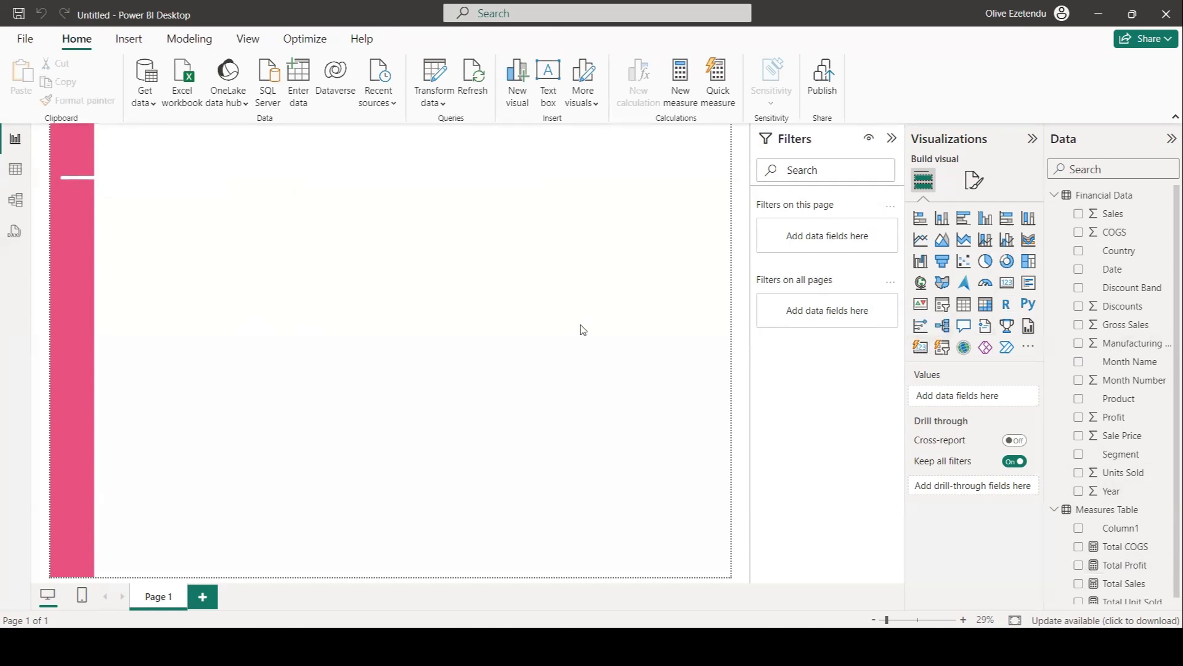
click(1006, 283)
drag(129, 566, 182, 175)
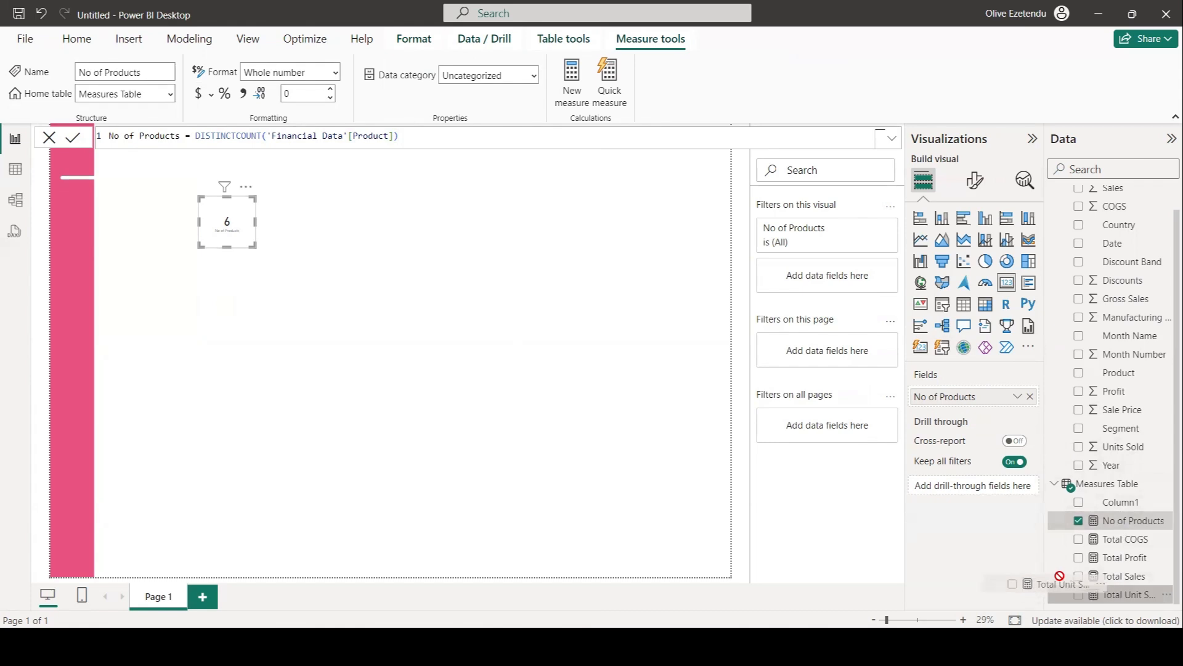
drag(1110, 594, 993, 399)
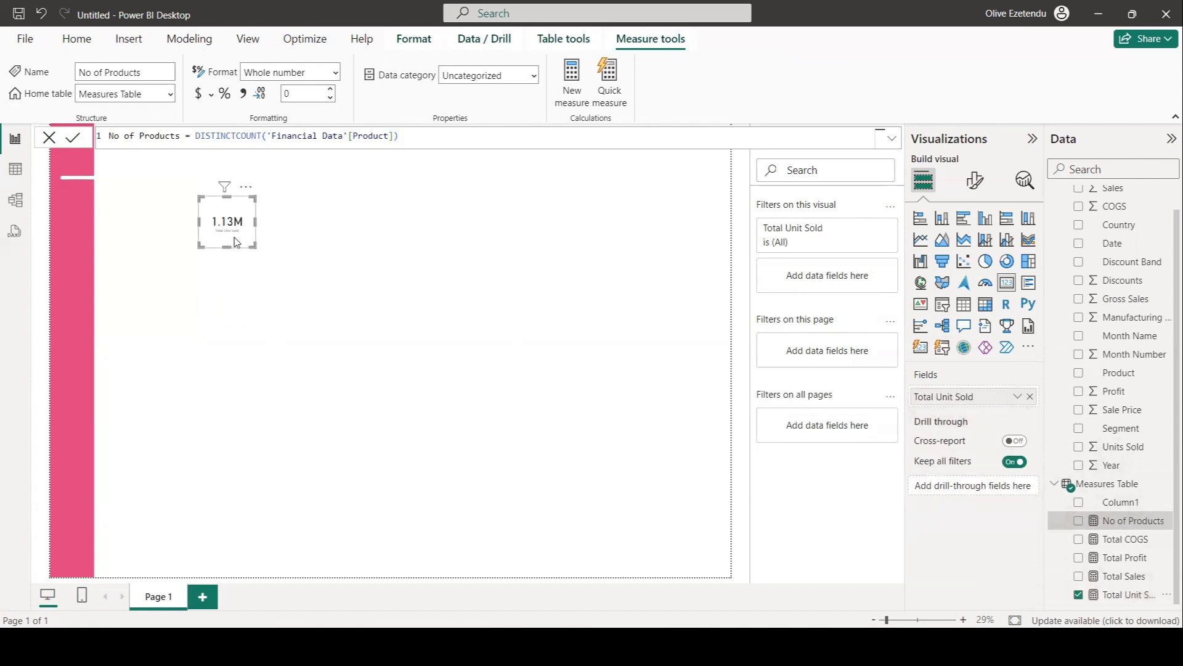
Move the card beside the white line at the top of the canvas and turn off its category label.
drag(226, 247, 154, 203)
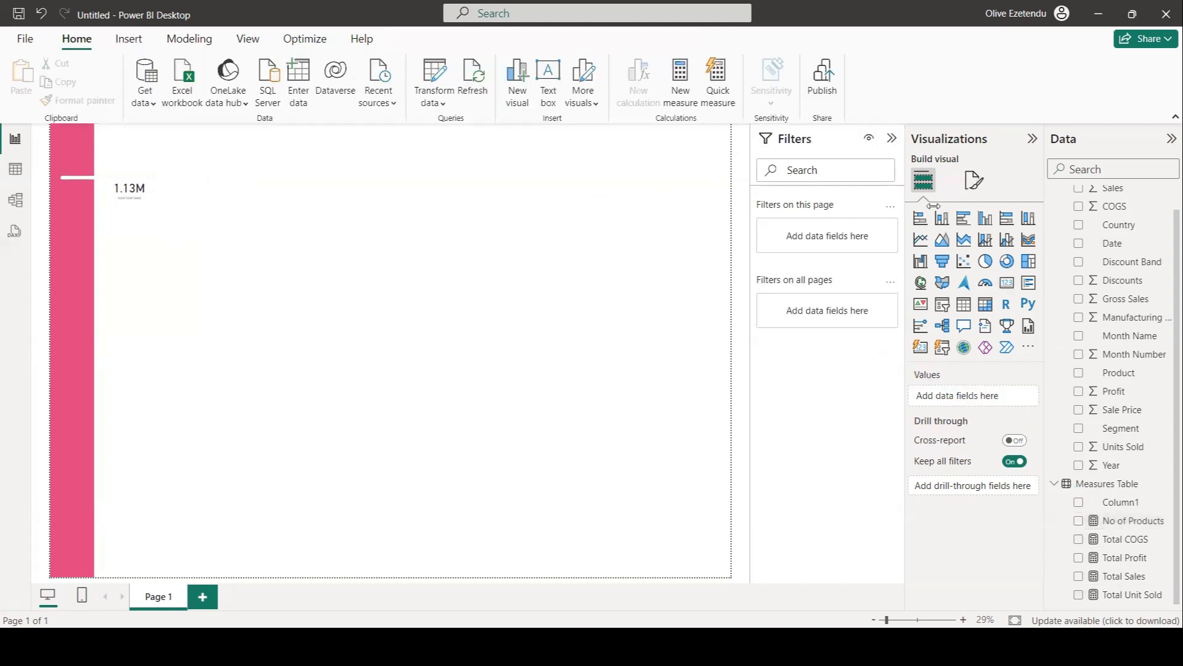
click(976, 184)
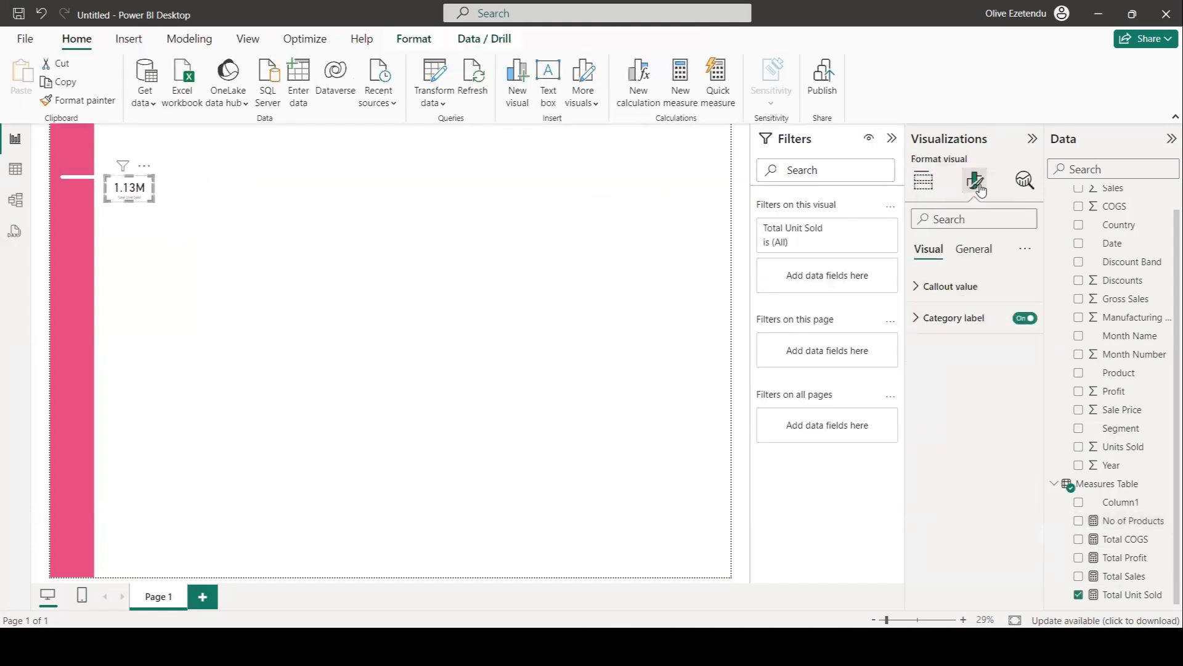
click(1022, 320)
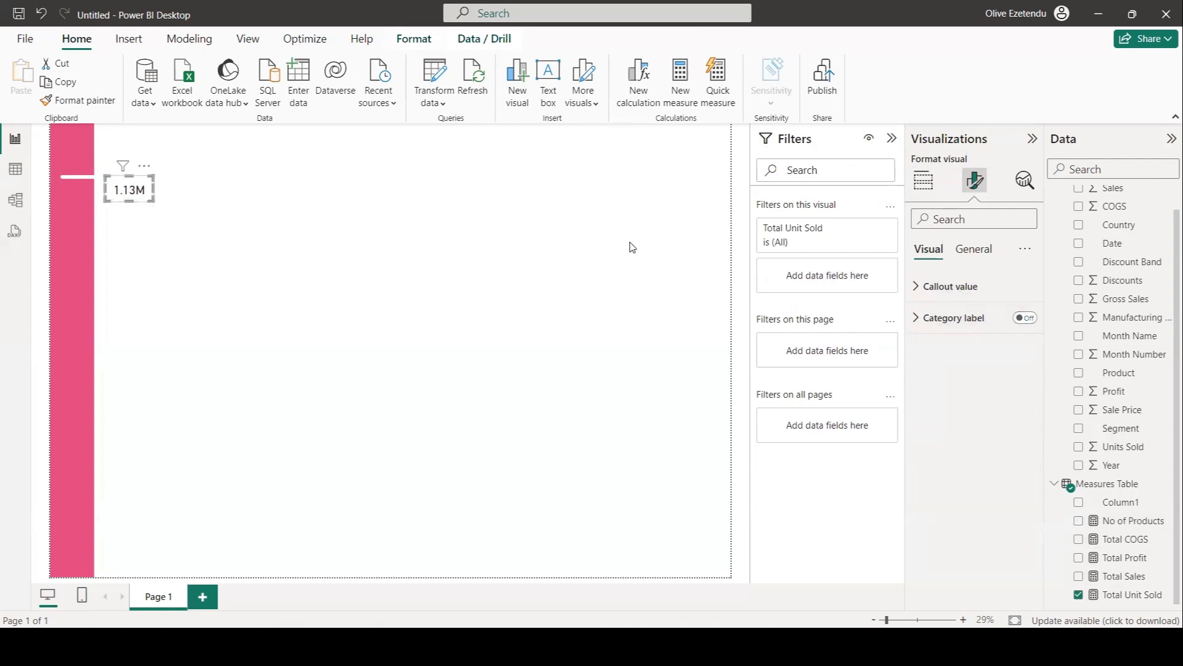
Turn off the card's background and shrink the card slightly.
click(973, 250)
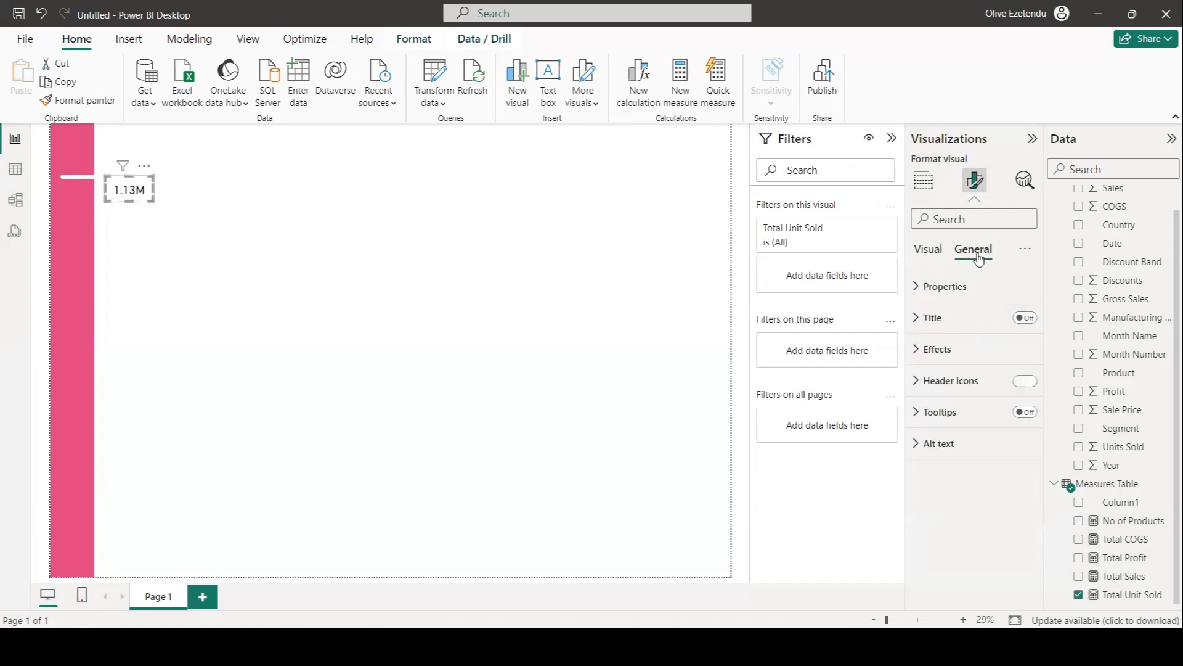
click(940, 351)
click(1018, 386)
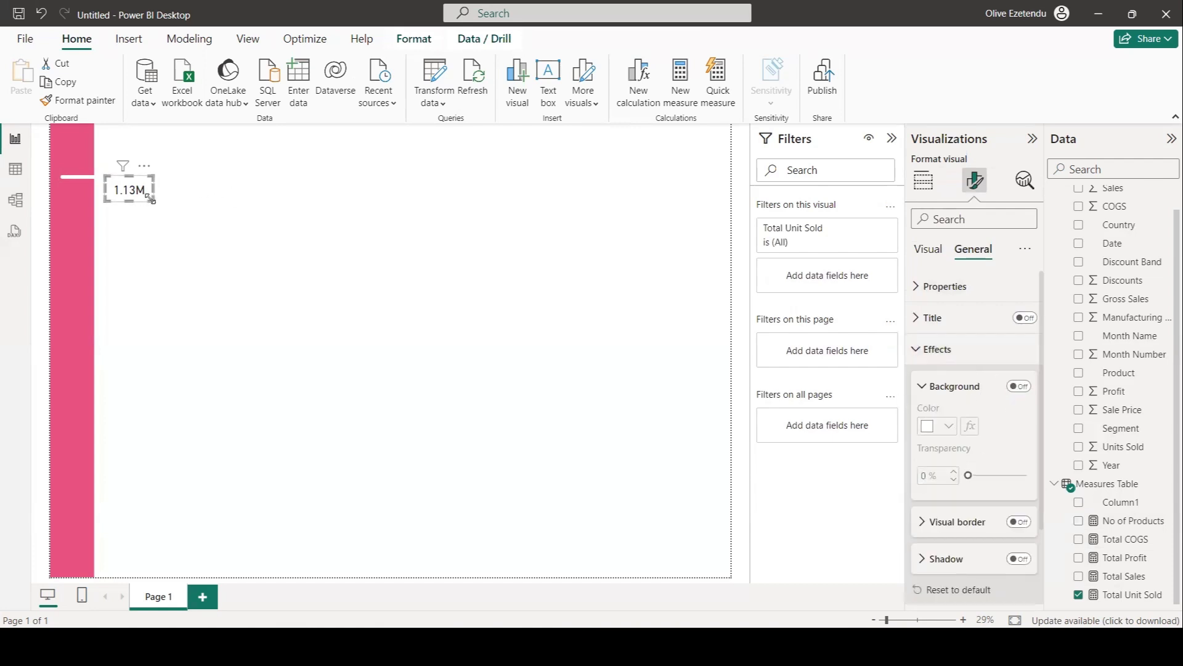
drag(151, 199, 145, 193)
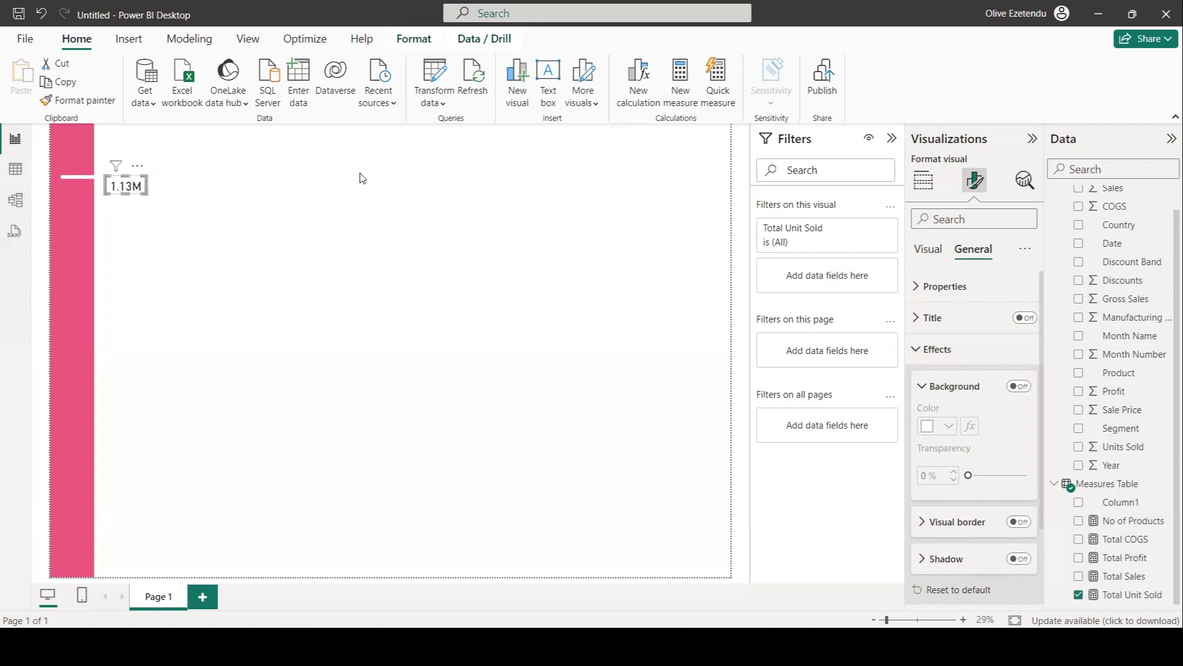
click(379, 166)
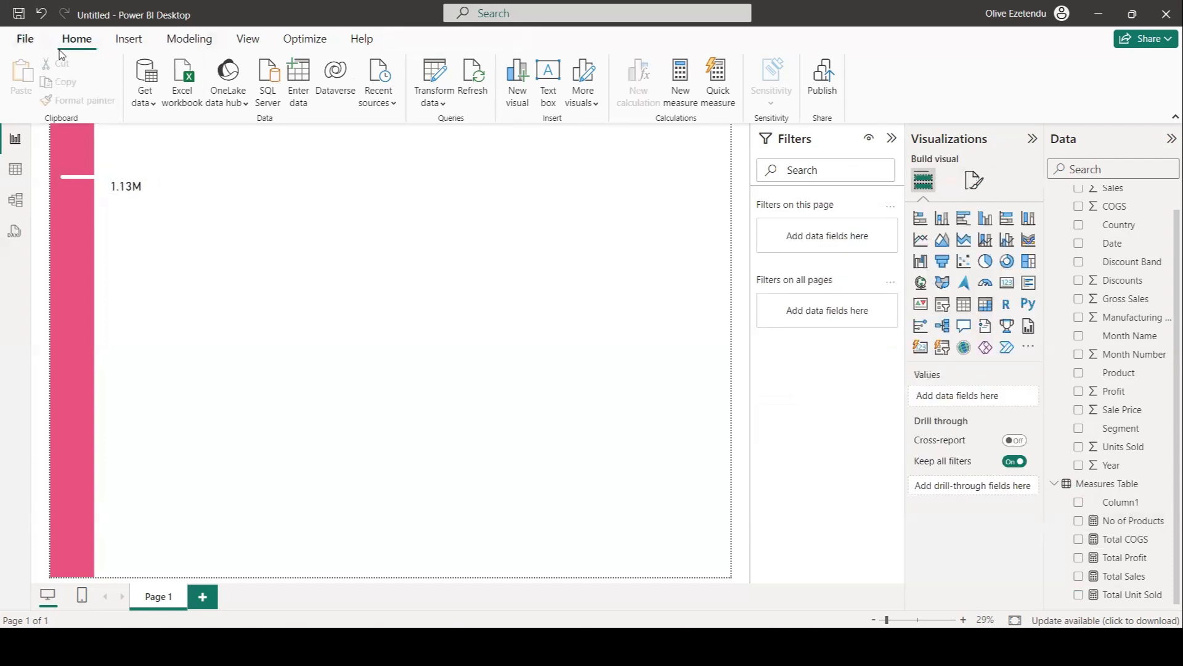
Insert a rectangle shape over the card and resize it to about 90 by 50 pixels on the canvas.
click(126, 39)
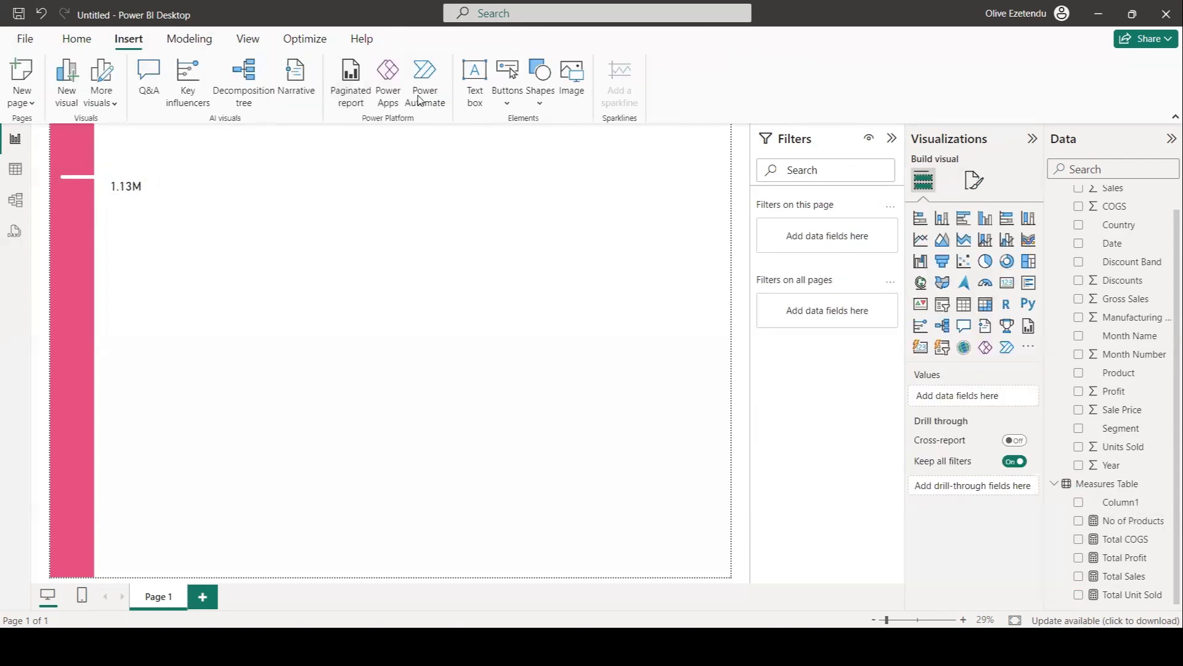
click(540, 109)
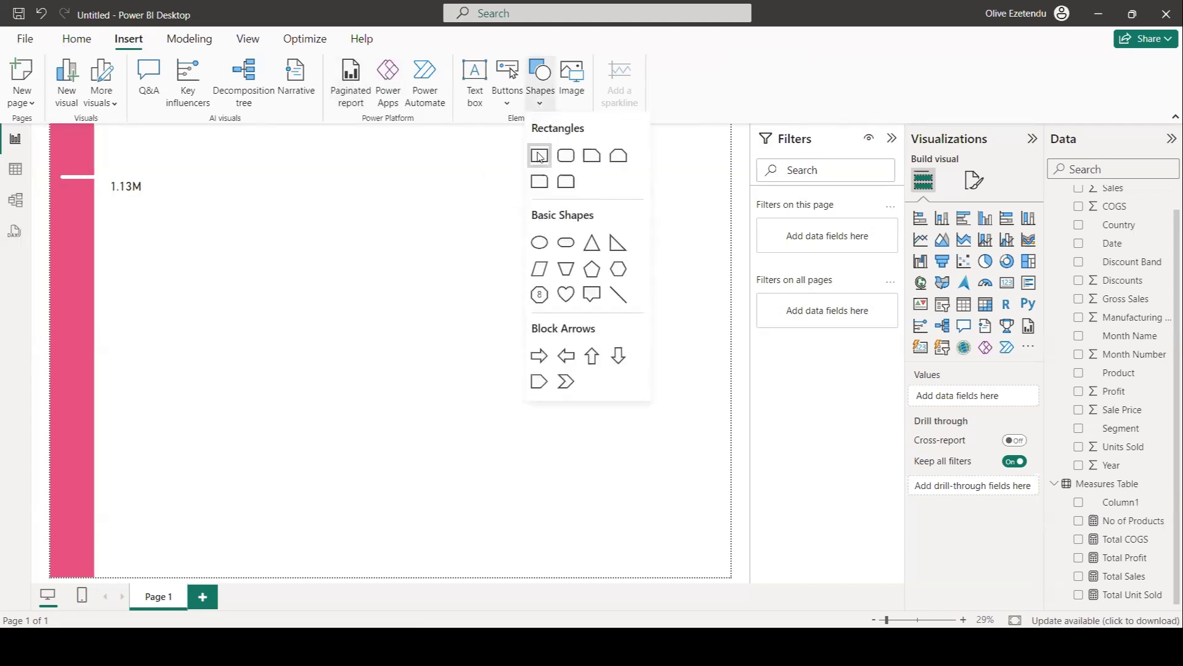
click(538, 157)
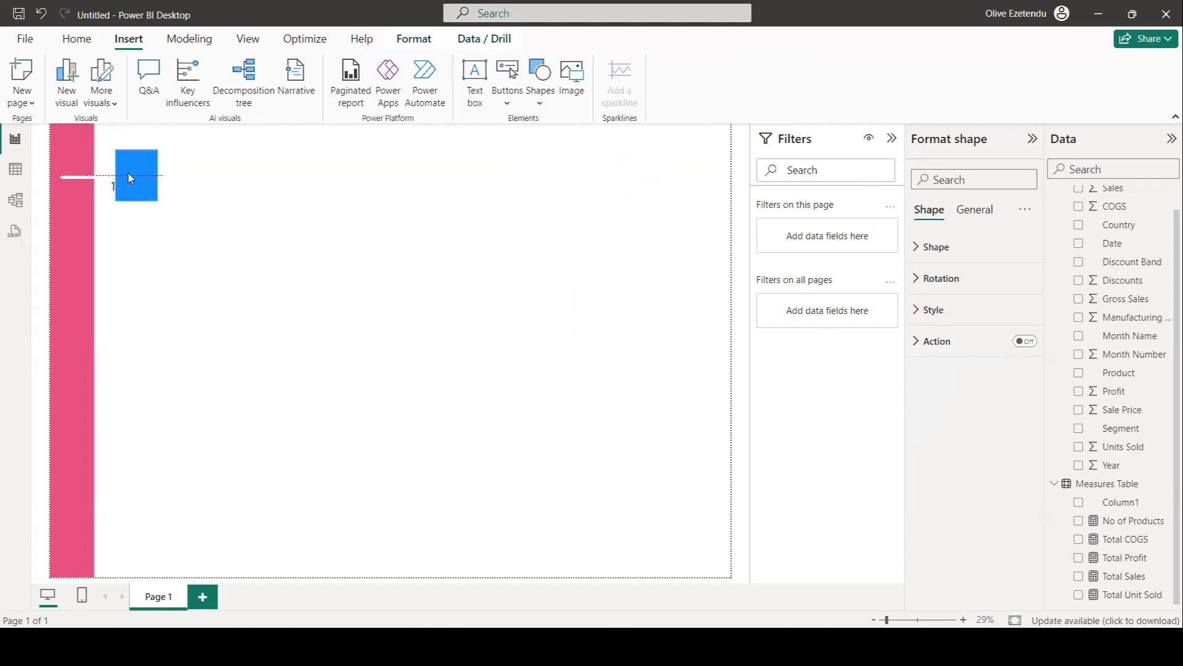
drag(147, 201, 149, 198)
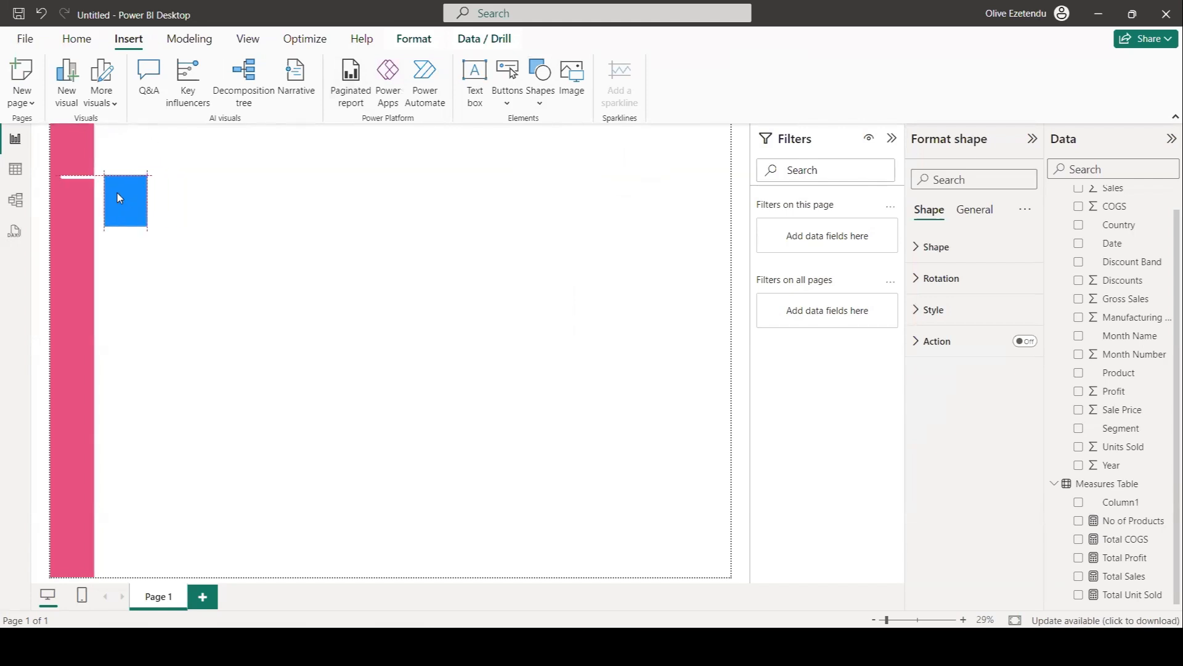
drag(148, 226, 205, 235)
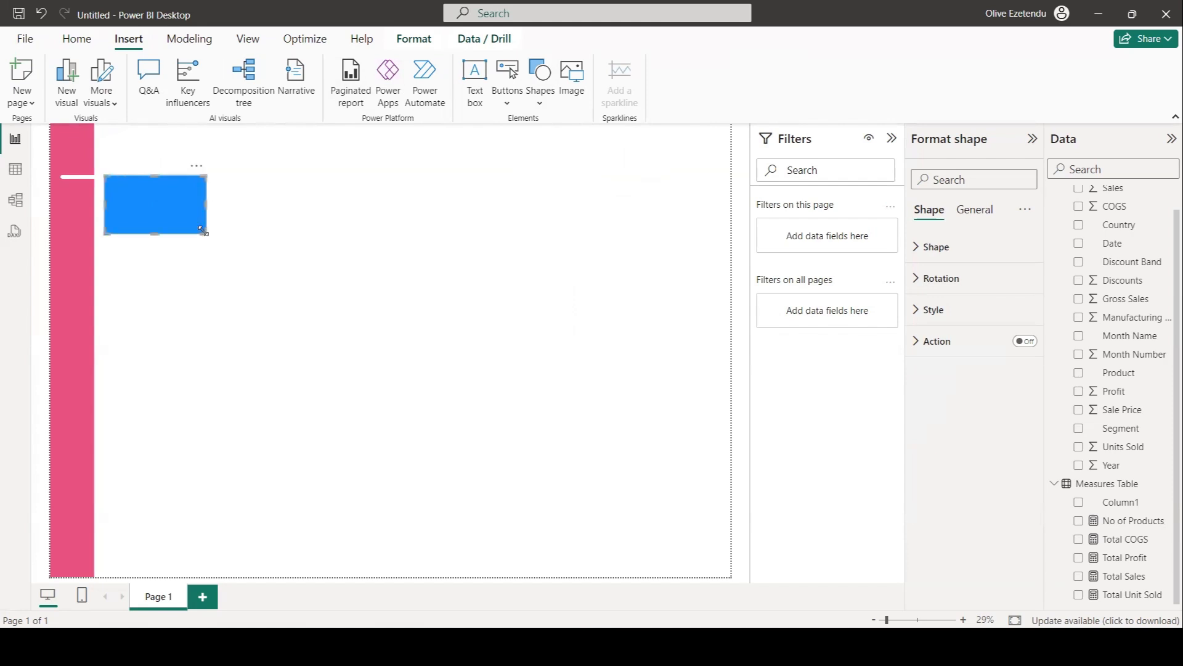
Set the rectangle's fill to white, turn off its border and turn on its shadow.
click(922, 312)
click(948, 386)
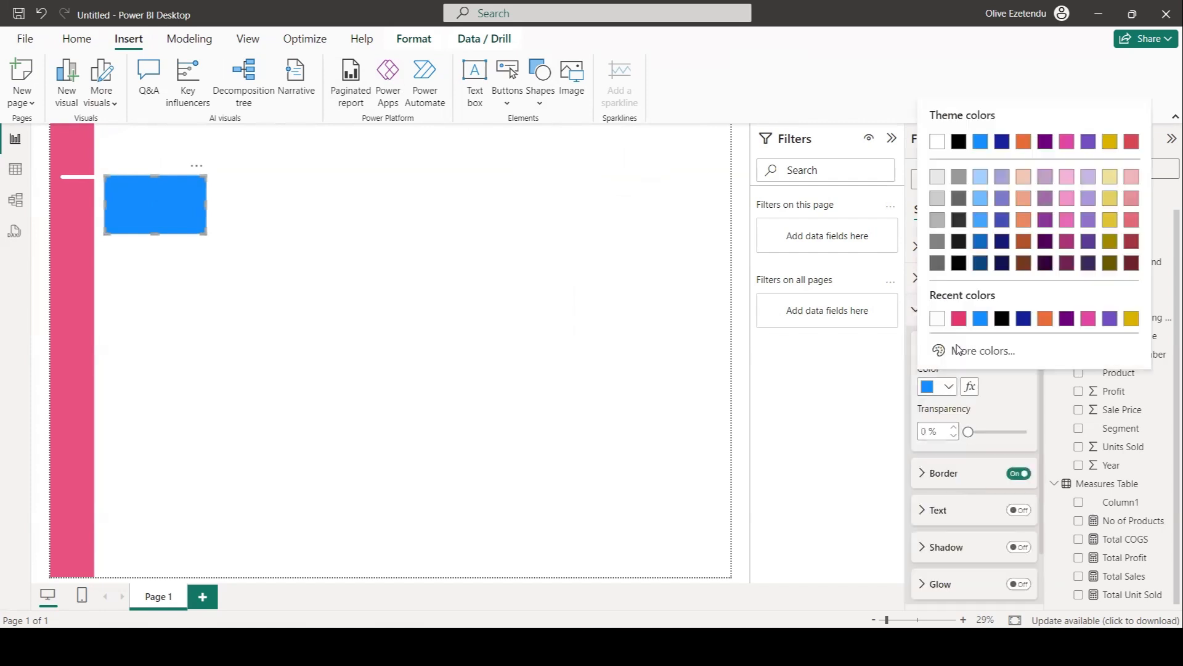
click(938, 324)
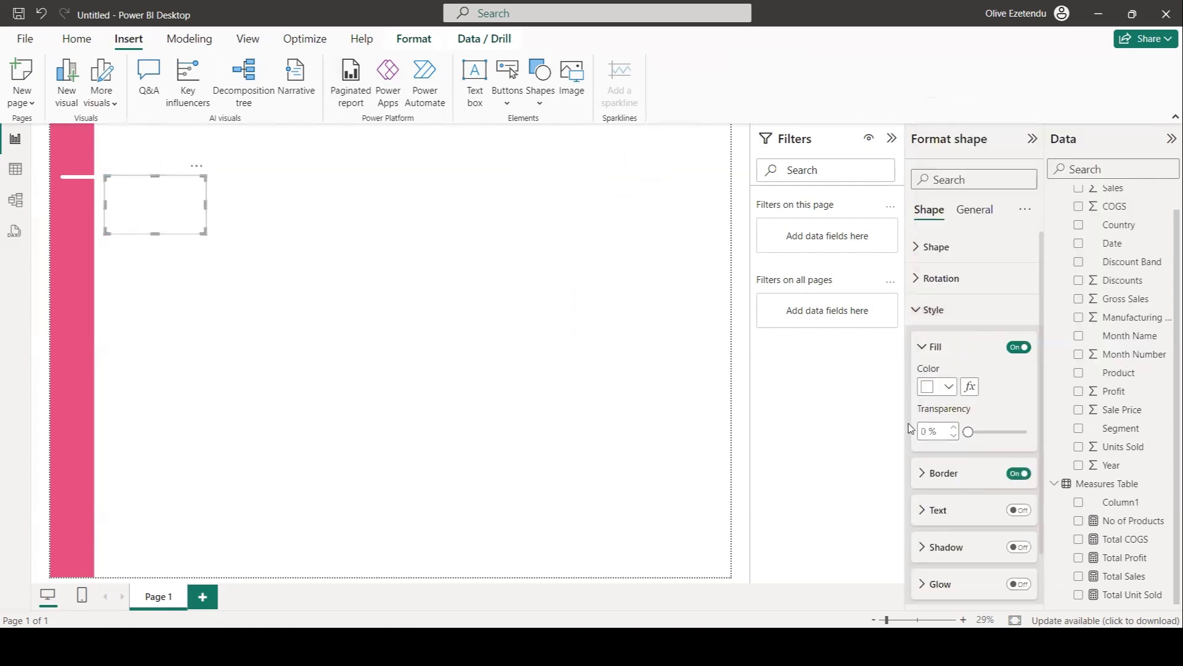
click(1015, 475)
scroll(974, 484, down, 1)
click(1016, 489)
click(922, 491)
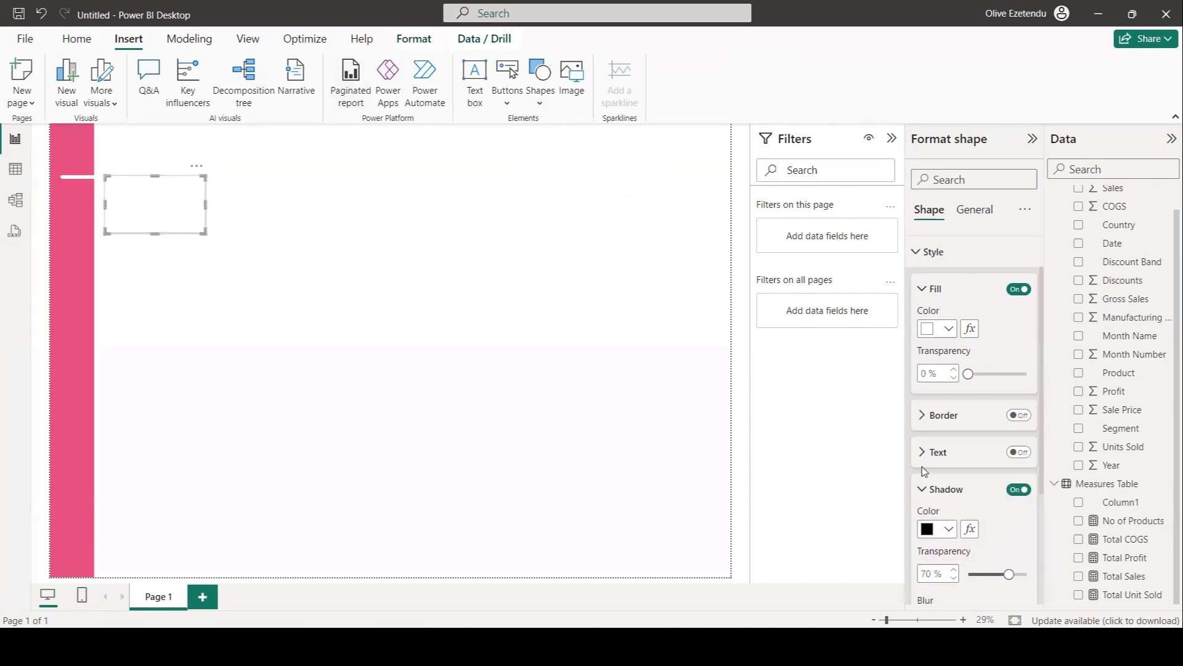
scroll(928, 474, down, 3)
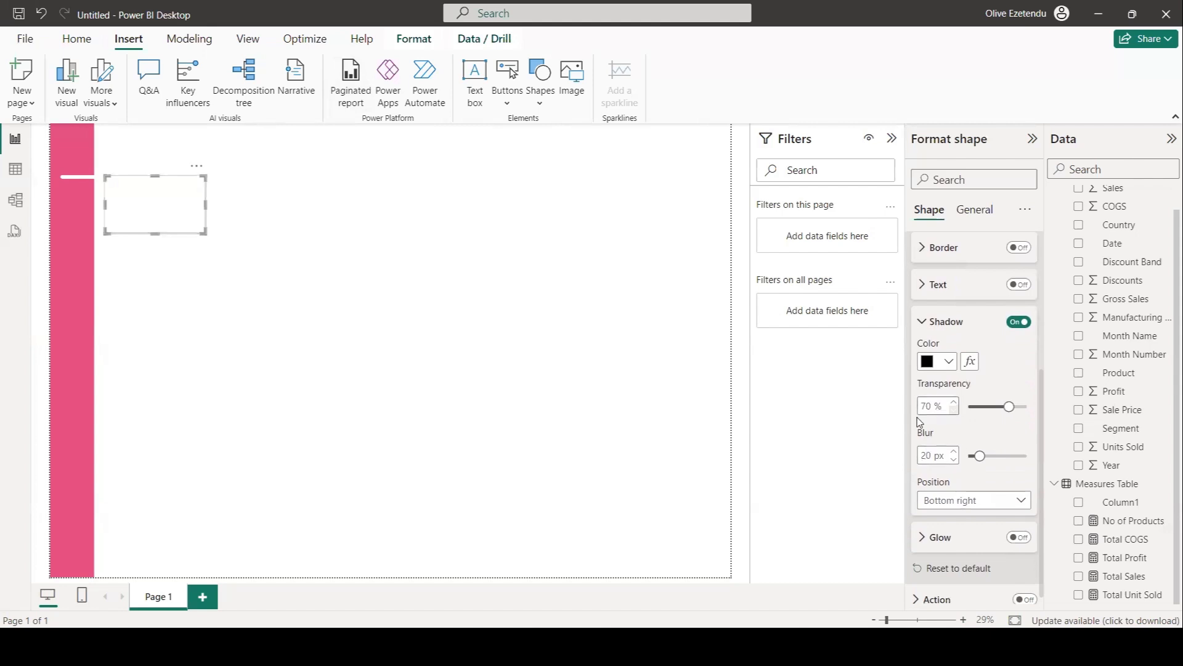
click(747, 417)
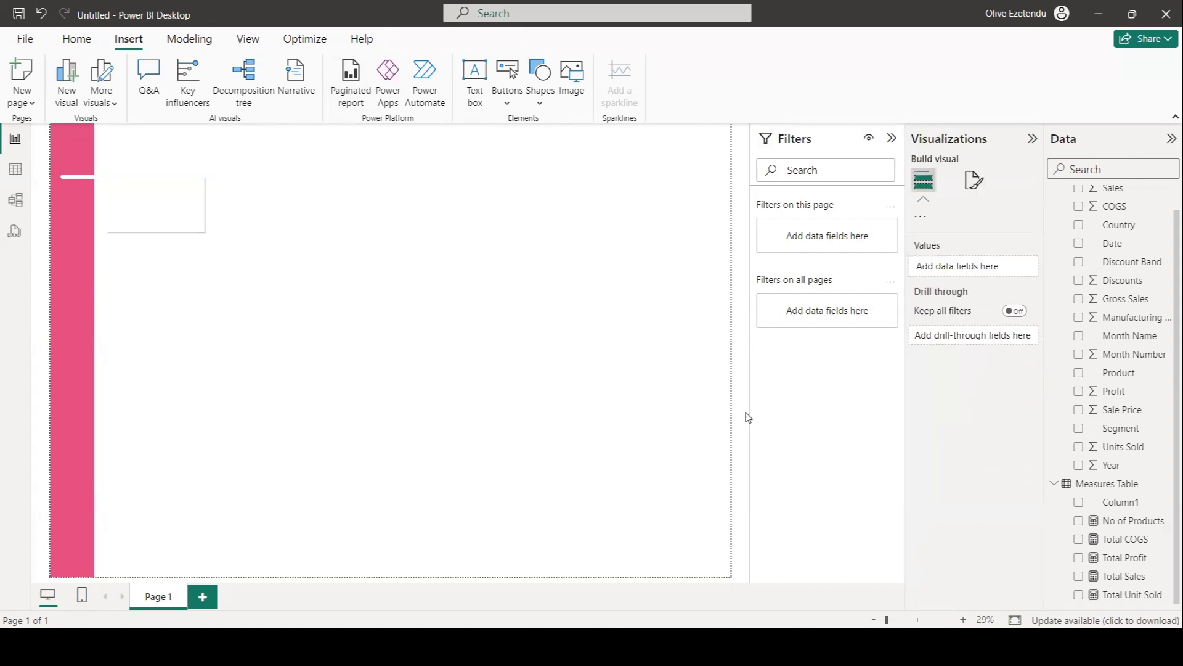
Set the rectangle's shadow position to Custom.
click(188, 223)
click(933, 310)
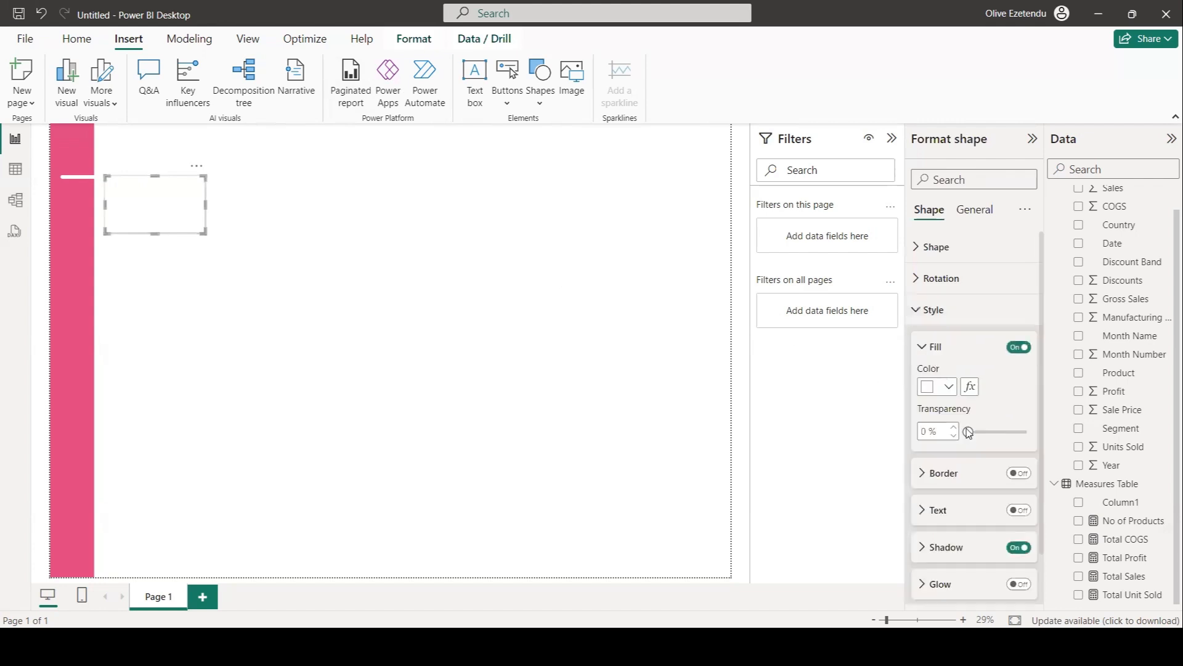
scroll(962, 521, down, 1)
click(937, 490)
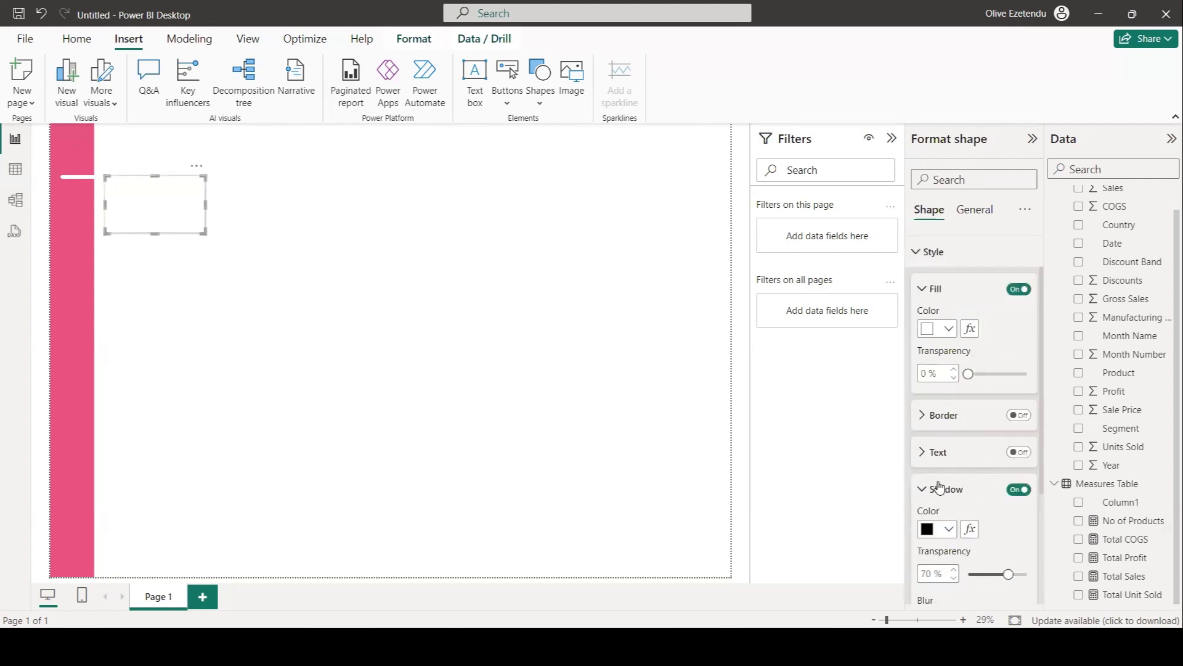
scroll(938, 490, down, 3)
click(1017, 490)
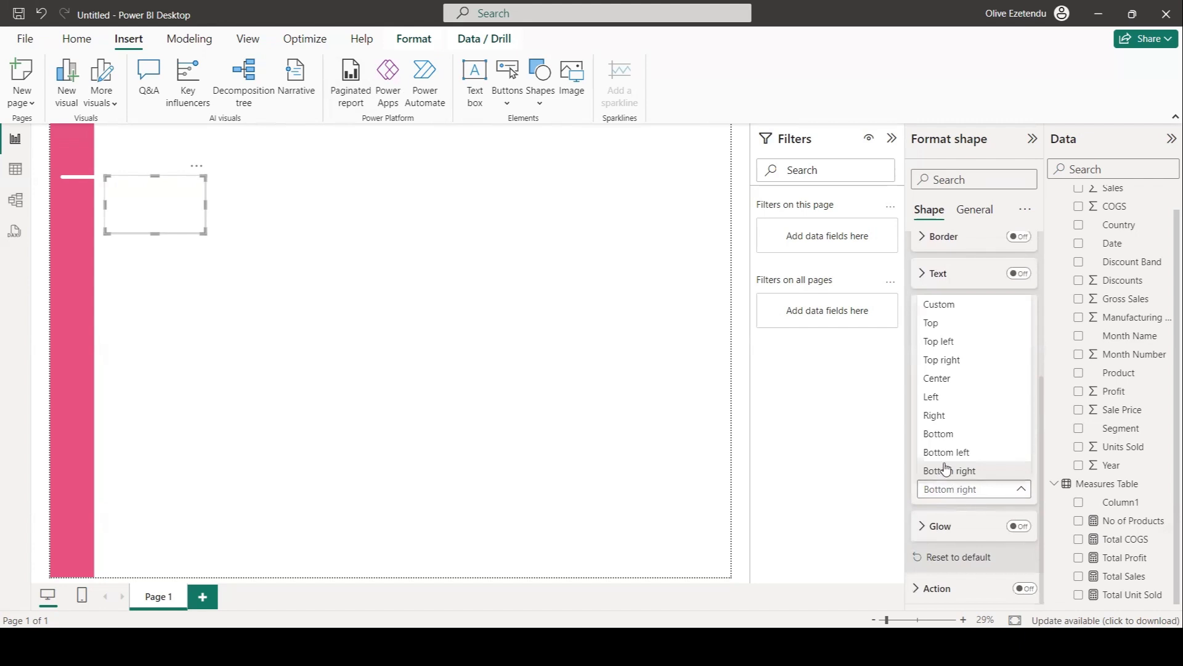
click(938, 304)
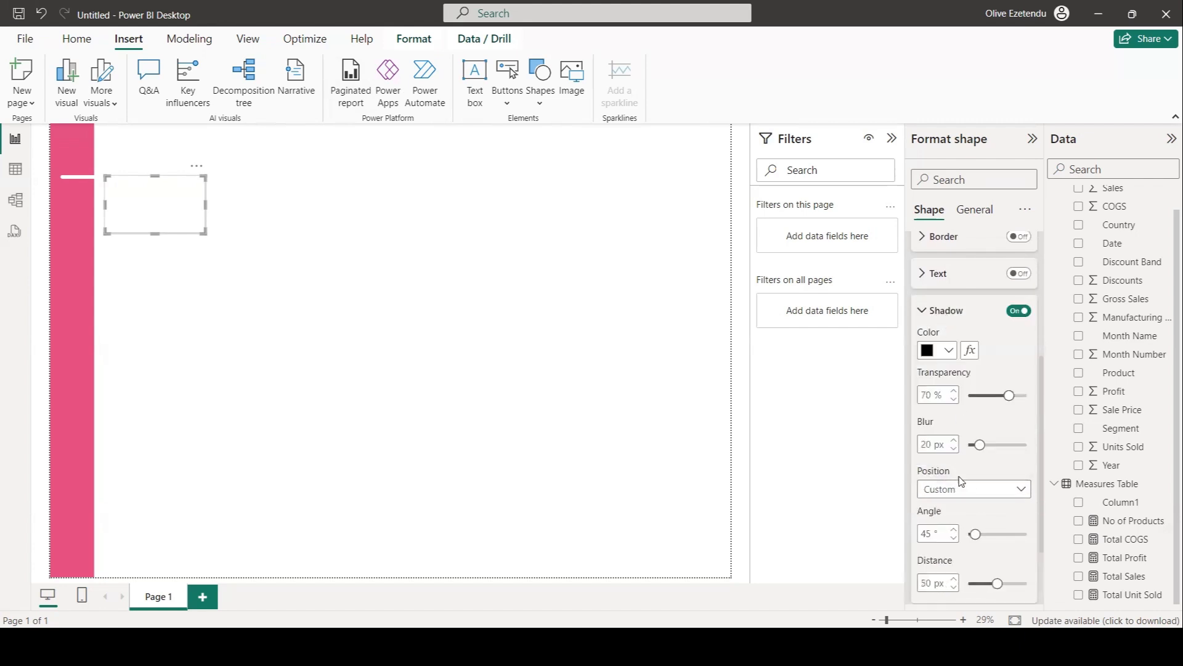
Set the rectangle's shadow angle to 90° and blur to 30 px.
scroll(958, 478, down, 2)
drag(973, 436, 983, 436)
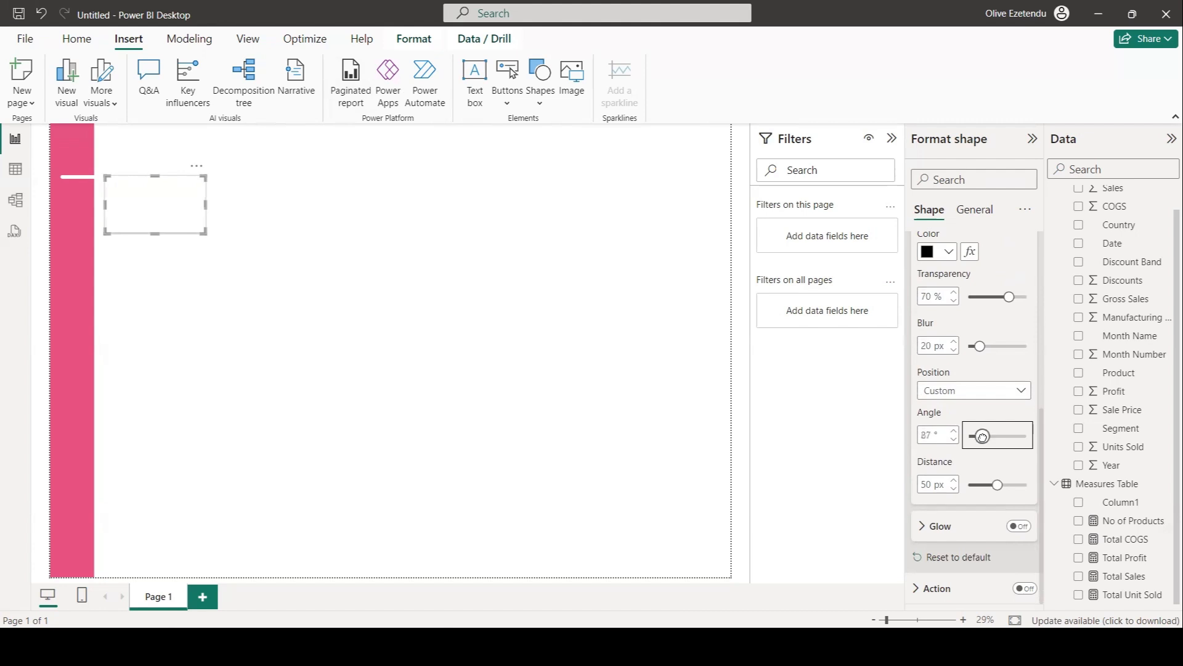
click(954, 431)
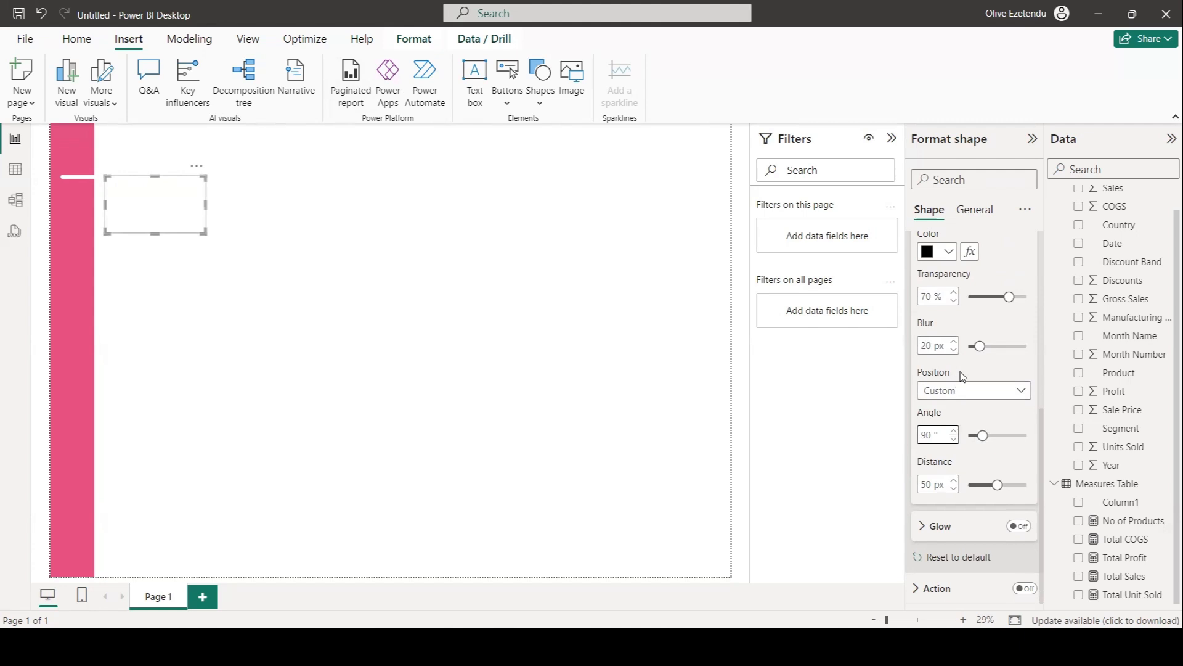
scroll(959, 379, up, 2)
drag(979, 457, 985, 458)
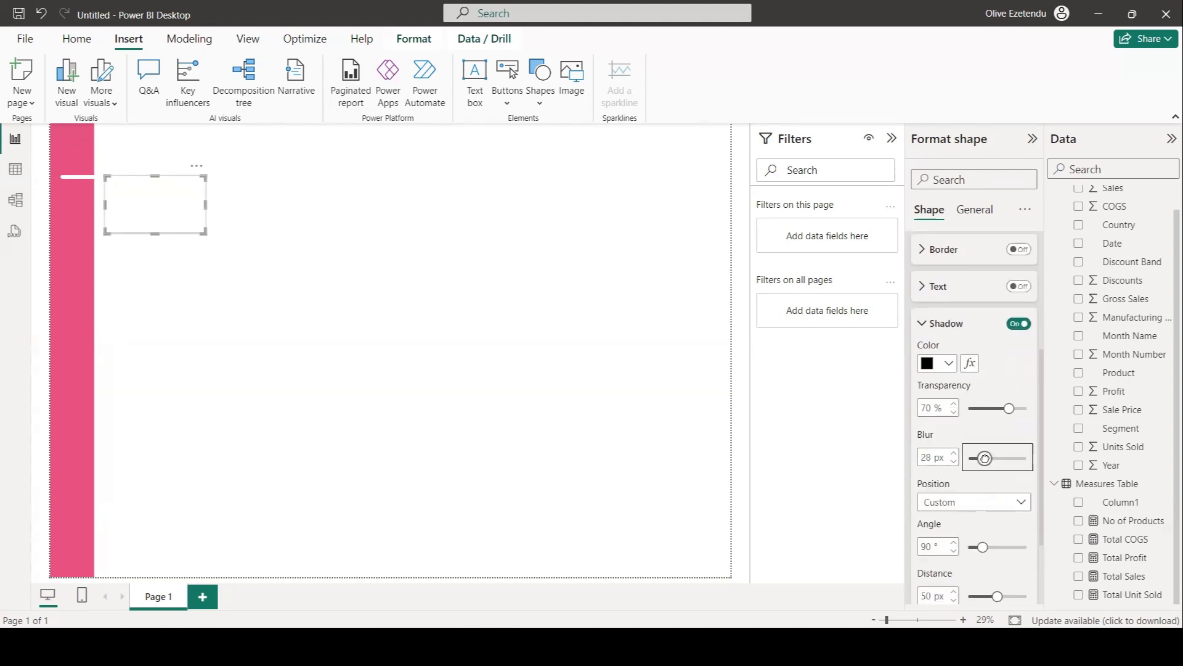
click(599, 387)
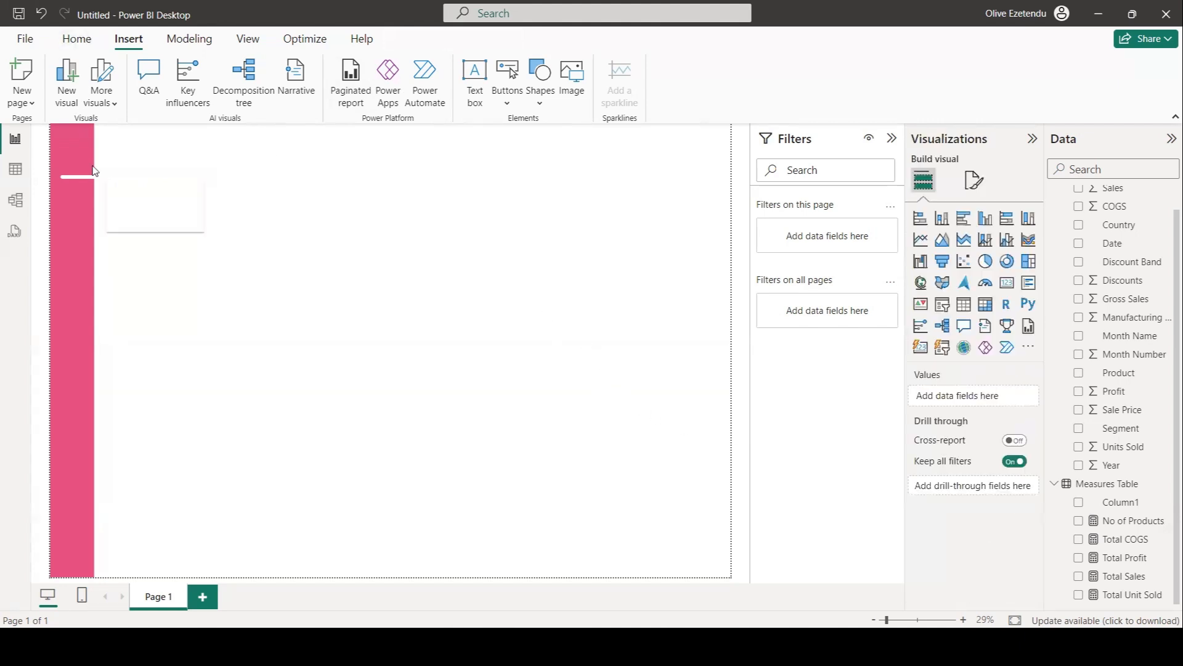
Enlarge the rectangle slightly and send it to the back behind the card.
click(144, 225)
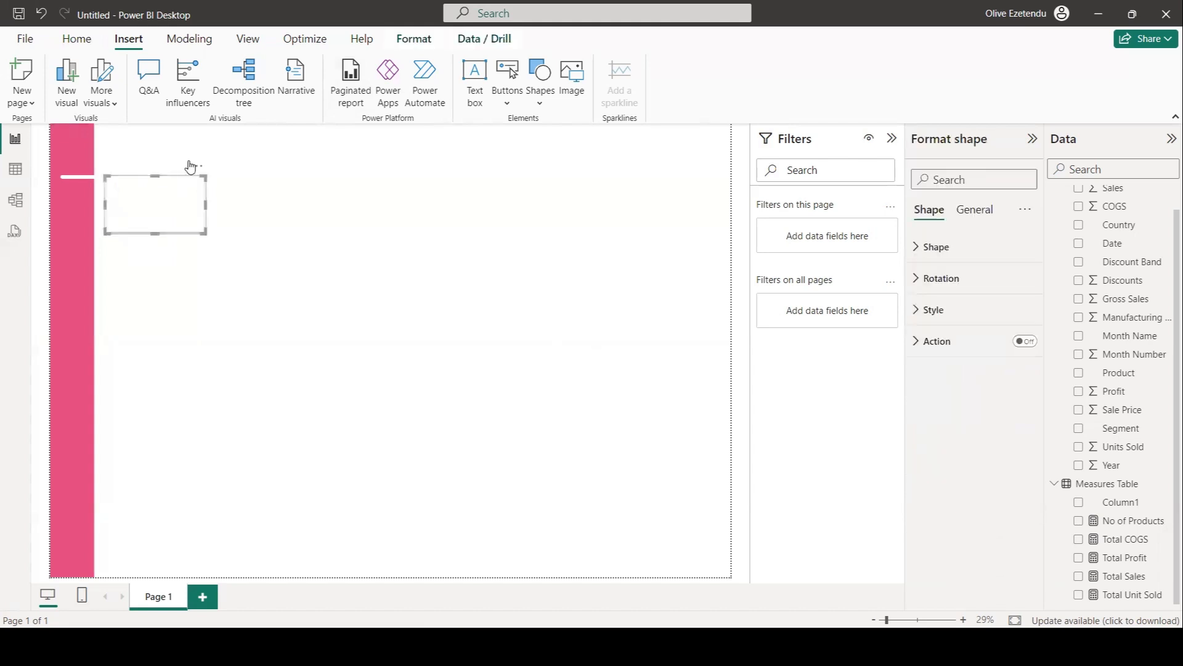
drag(204, 232, 225, 252)
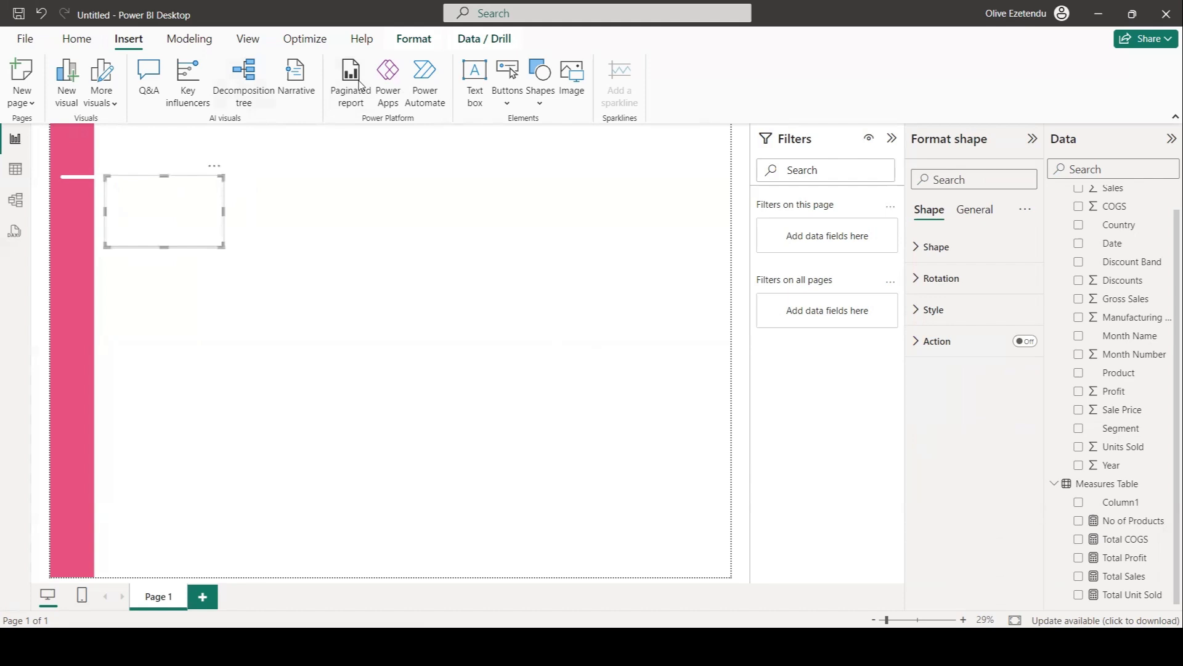
click(413, 38)
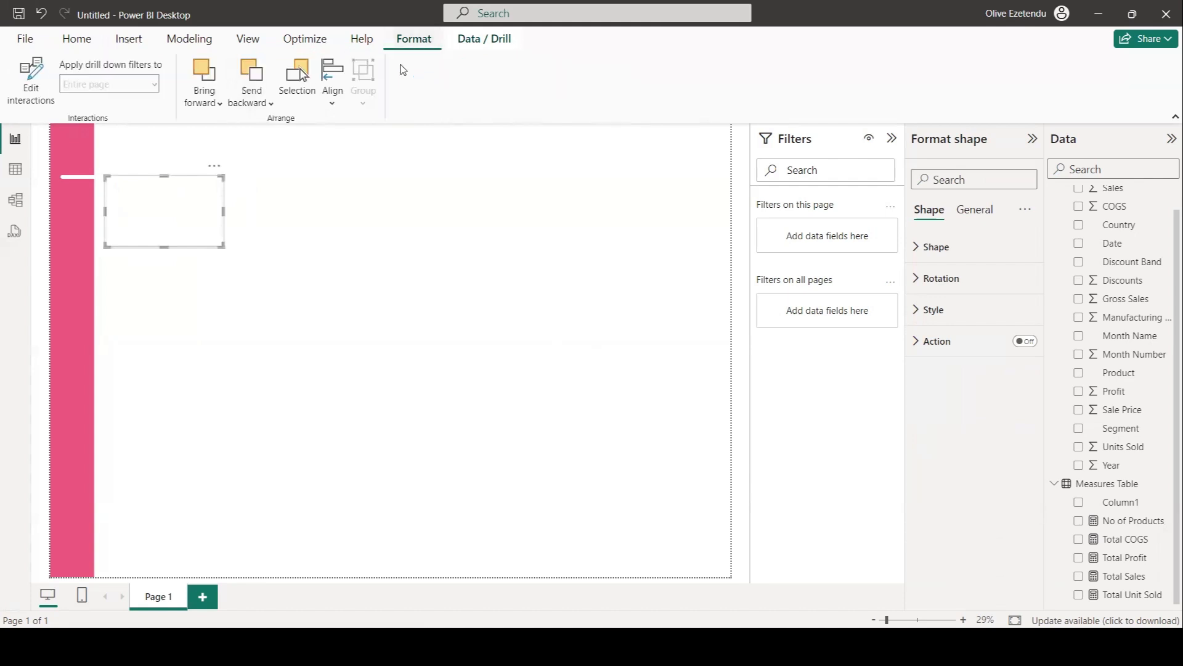
click(271, 103)
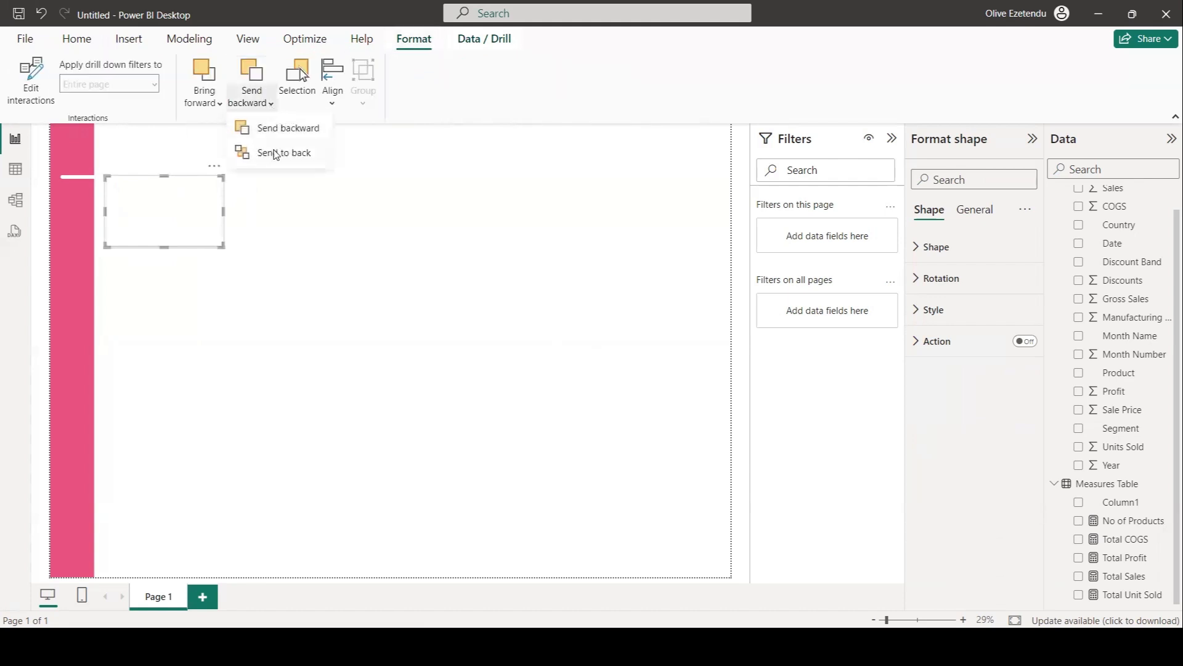
click(272, 154)
click(305, 228)
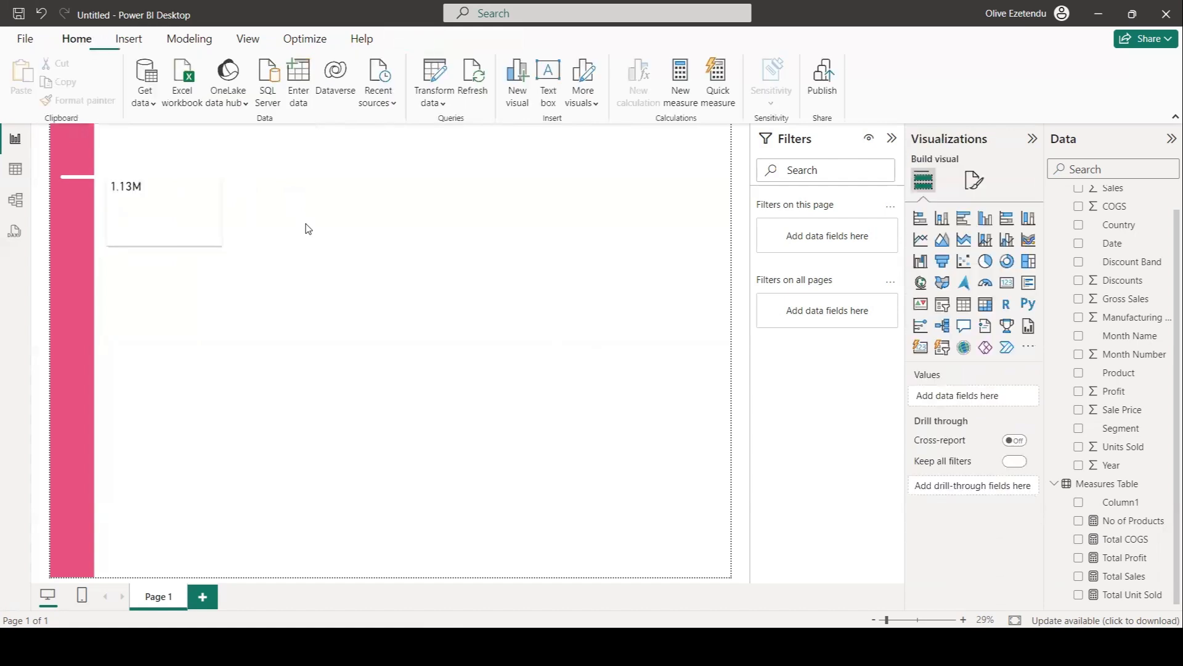
Move the card to the centre of the rectangle and turn on the card's title.
click(128, 191)
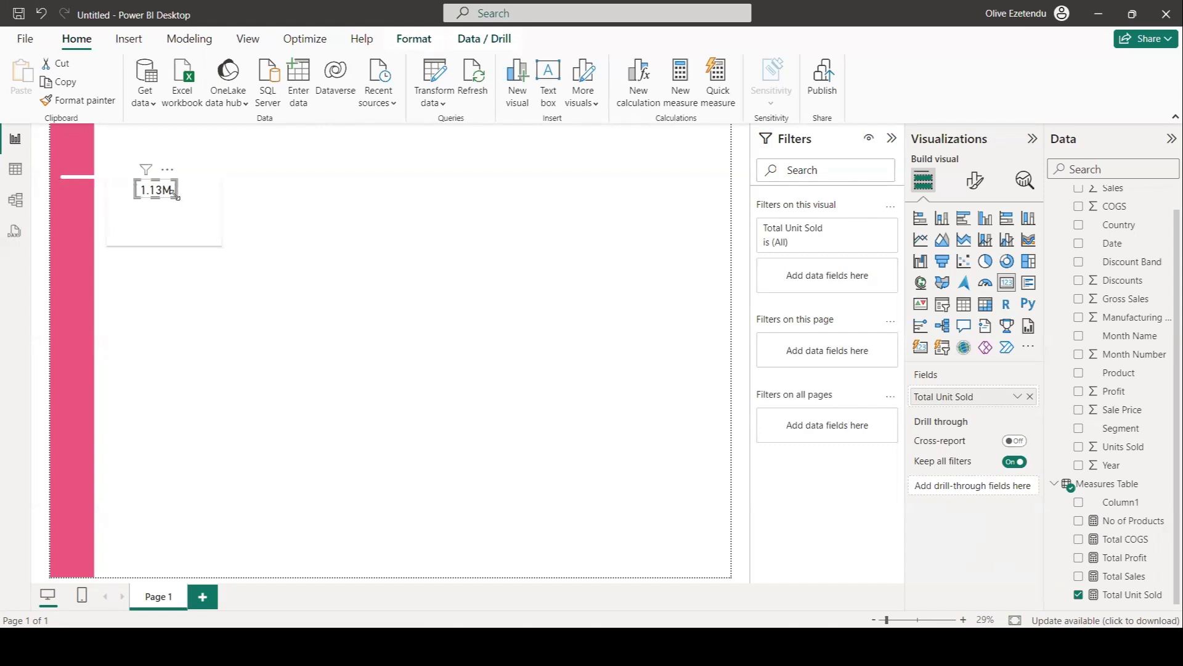
drag(174, 195, 186, 205)
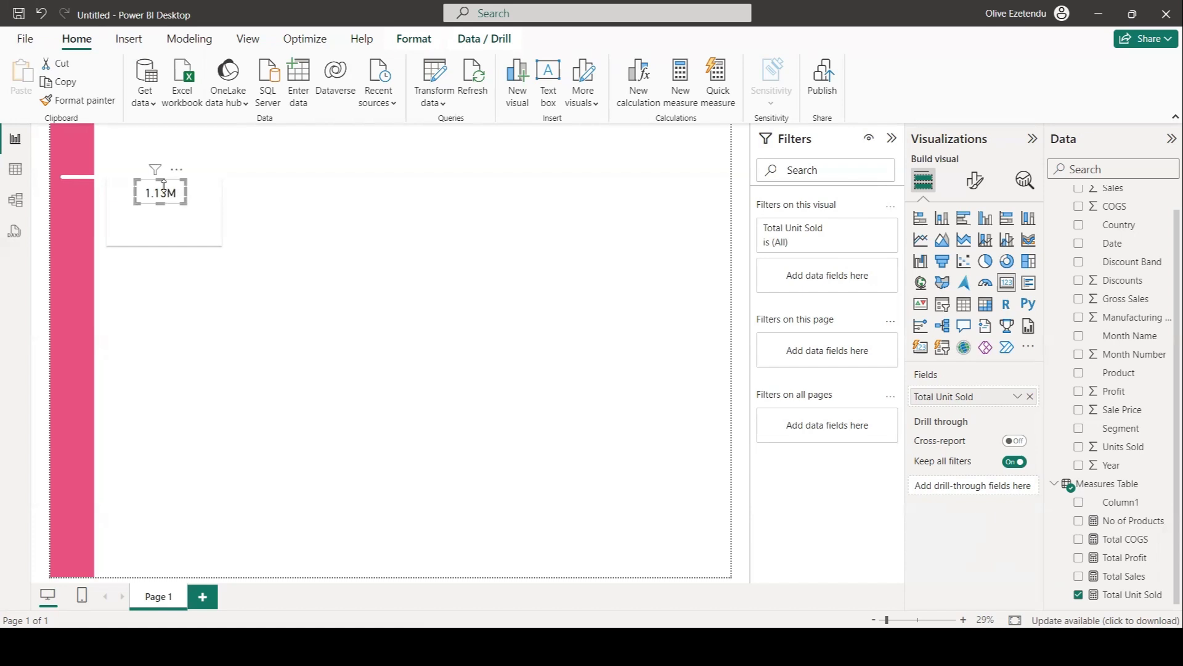
click(974, 180)
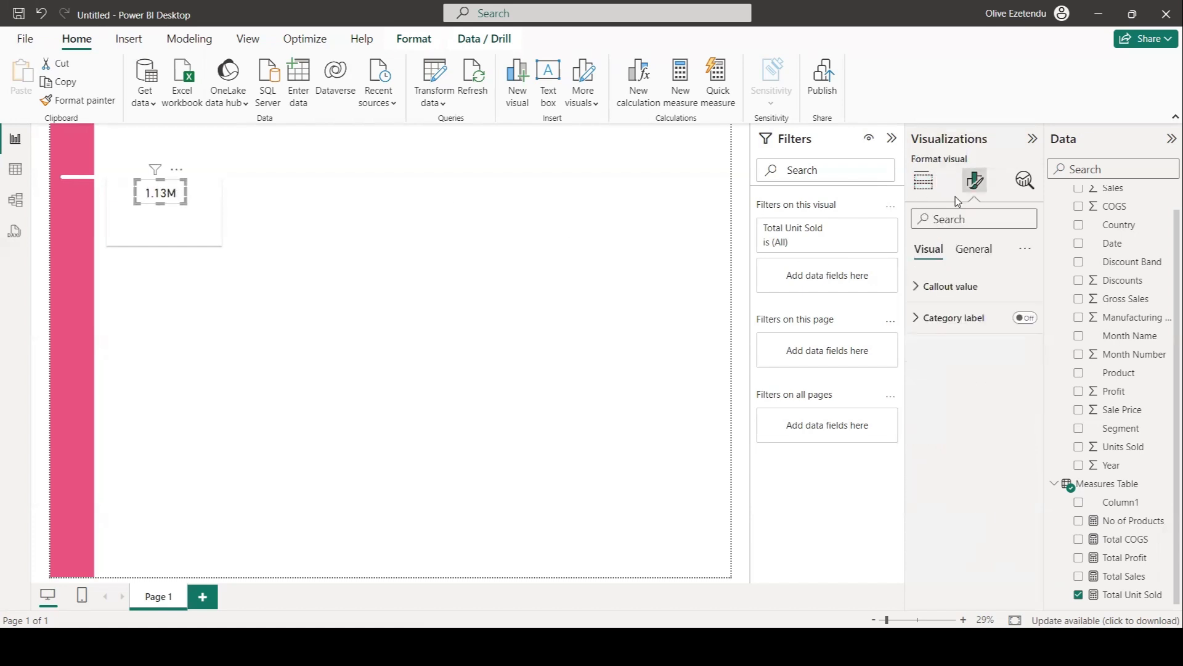
click(973, 249)
click(1022, 319)
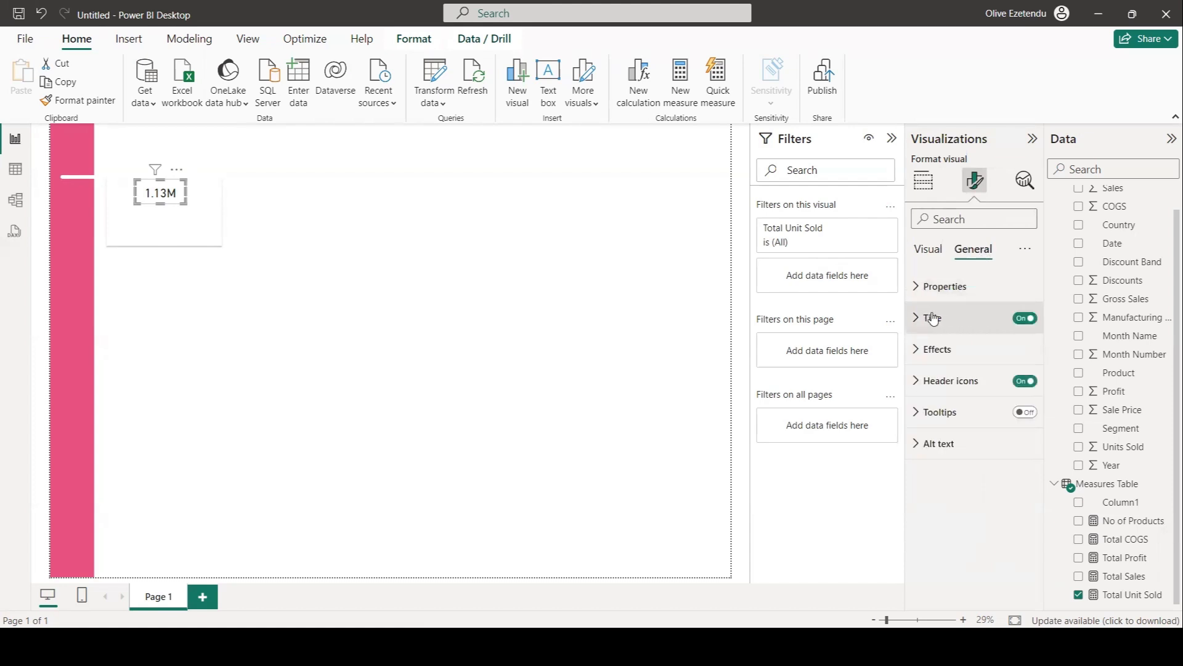
Set the card title text to Unit Sold, font size 30, with centred horizontal alignment.
click(932, 318)
click(943, 391)
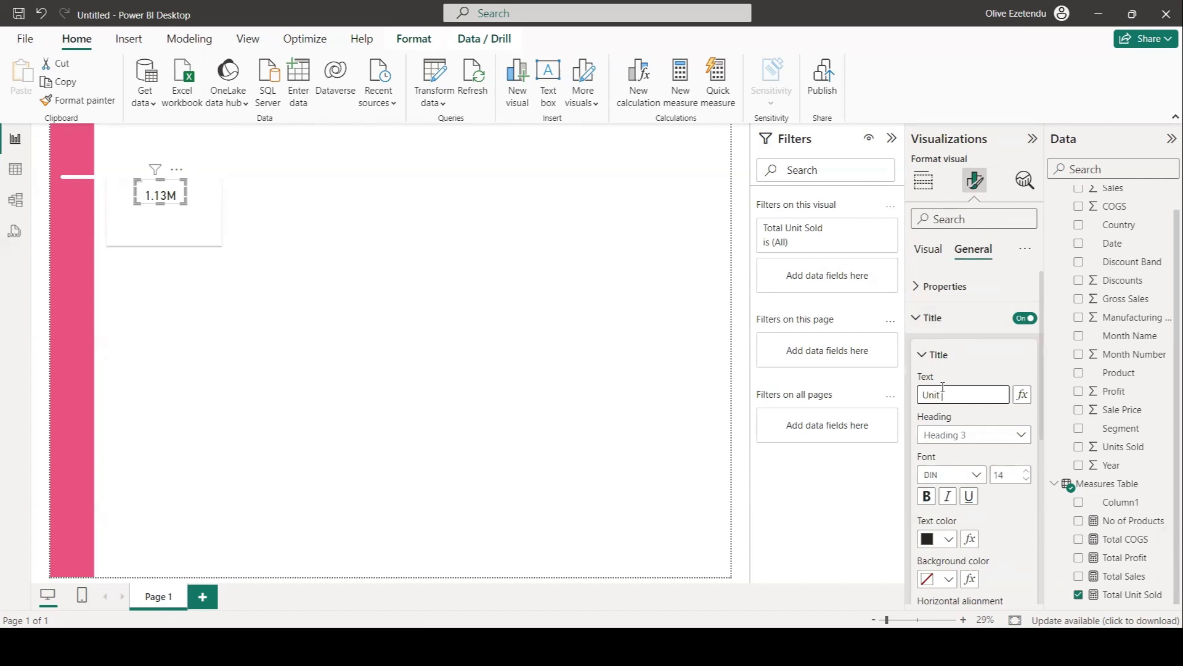
text(Unit Sold)
click(999, 474)
text(30)
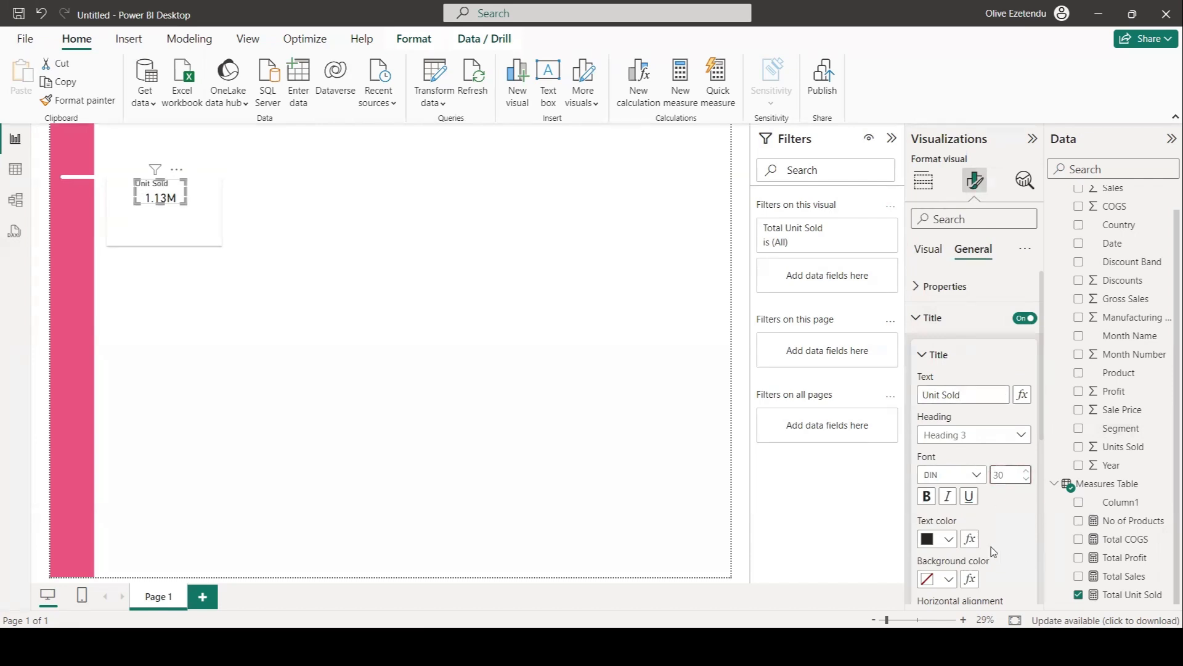
scroll(989, 537, down, 3)
click(948, 521)
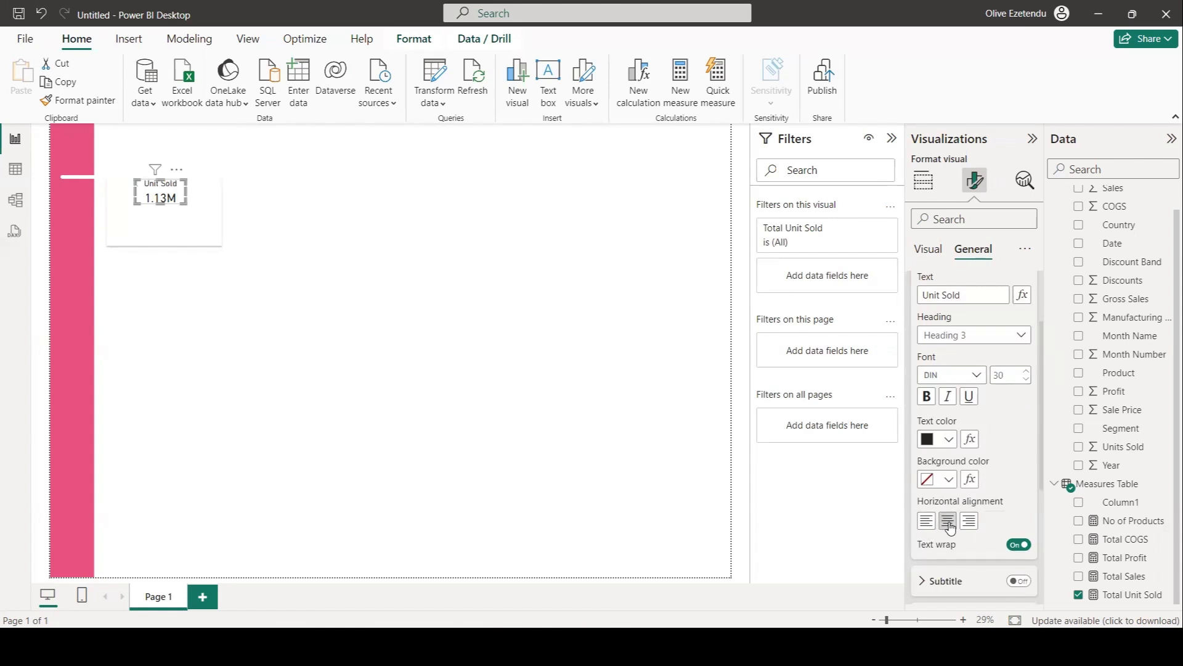
Set the card title font to Segoe UI.
click(979, 378)
scroll(972, 298, down, 3)
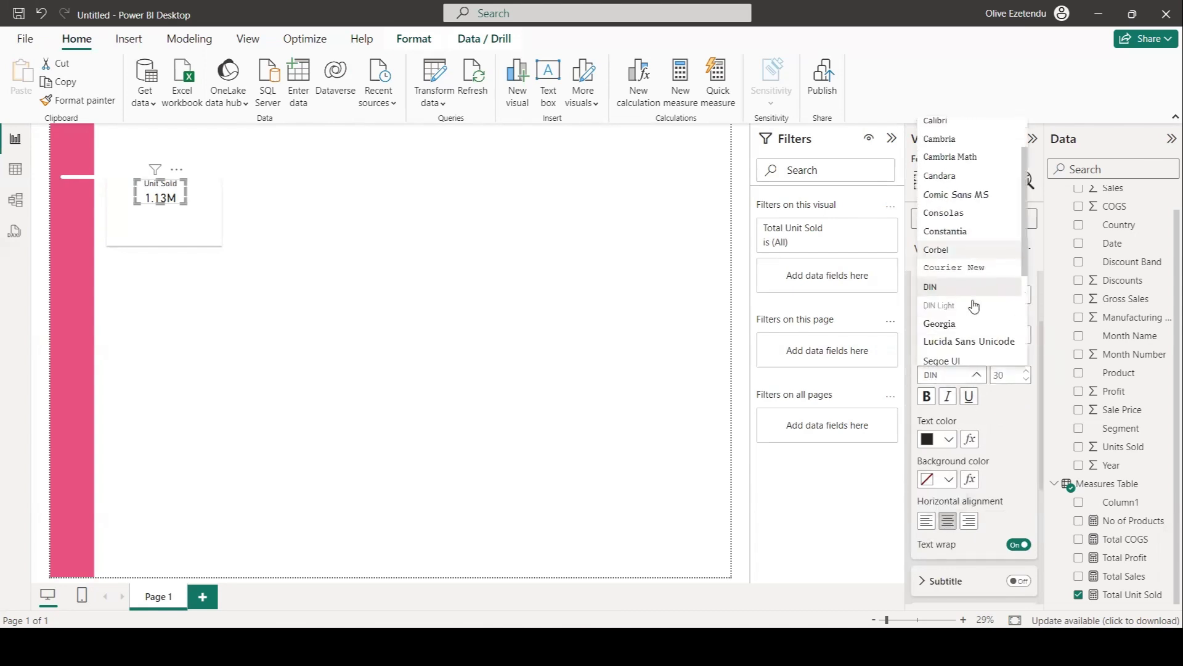
click(960, 308)
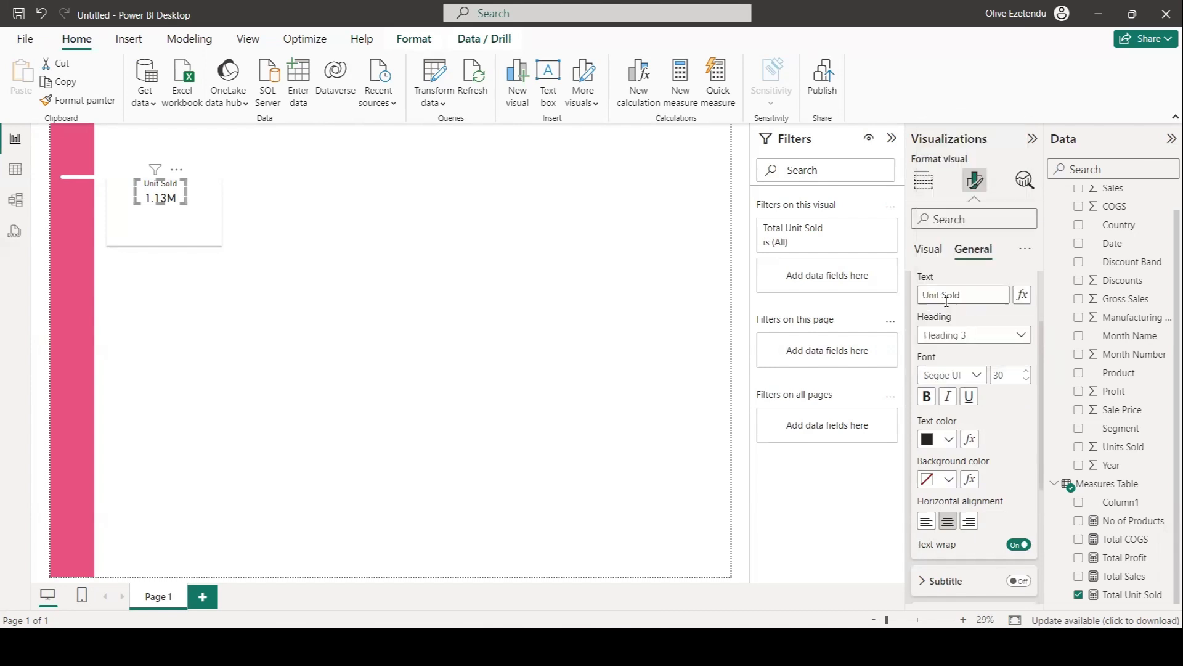
click(660, 352)
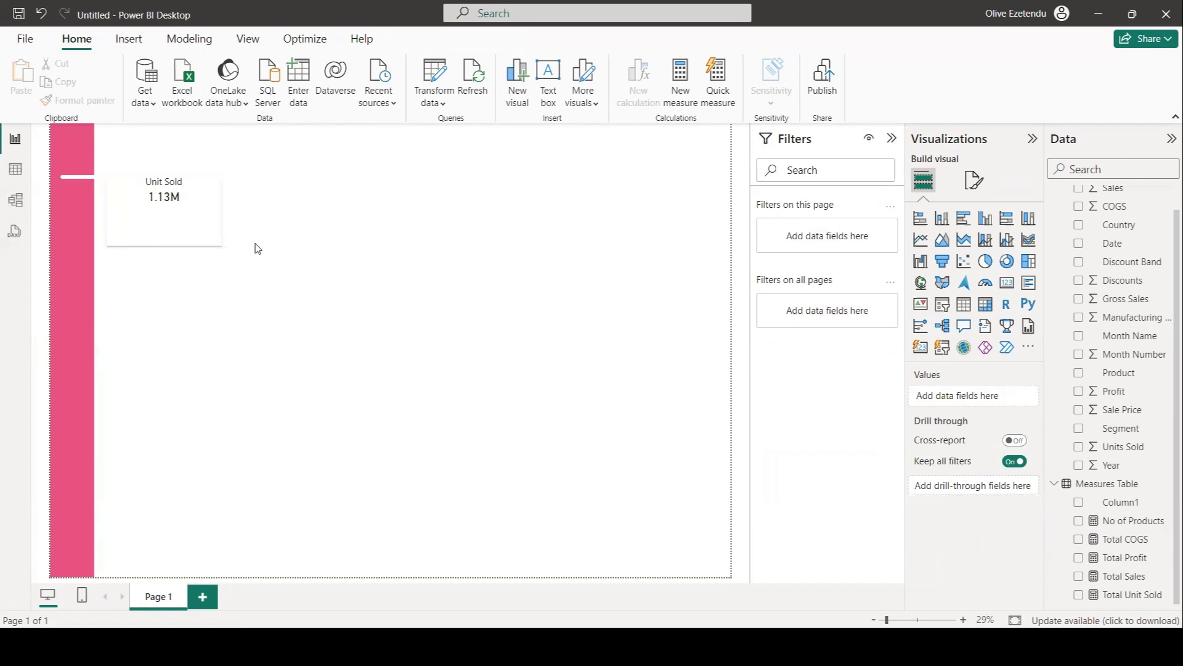
Add an area chart showing Total Unit Sold by Month Name.
click(942, 240)
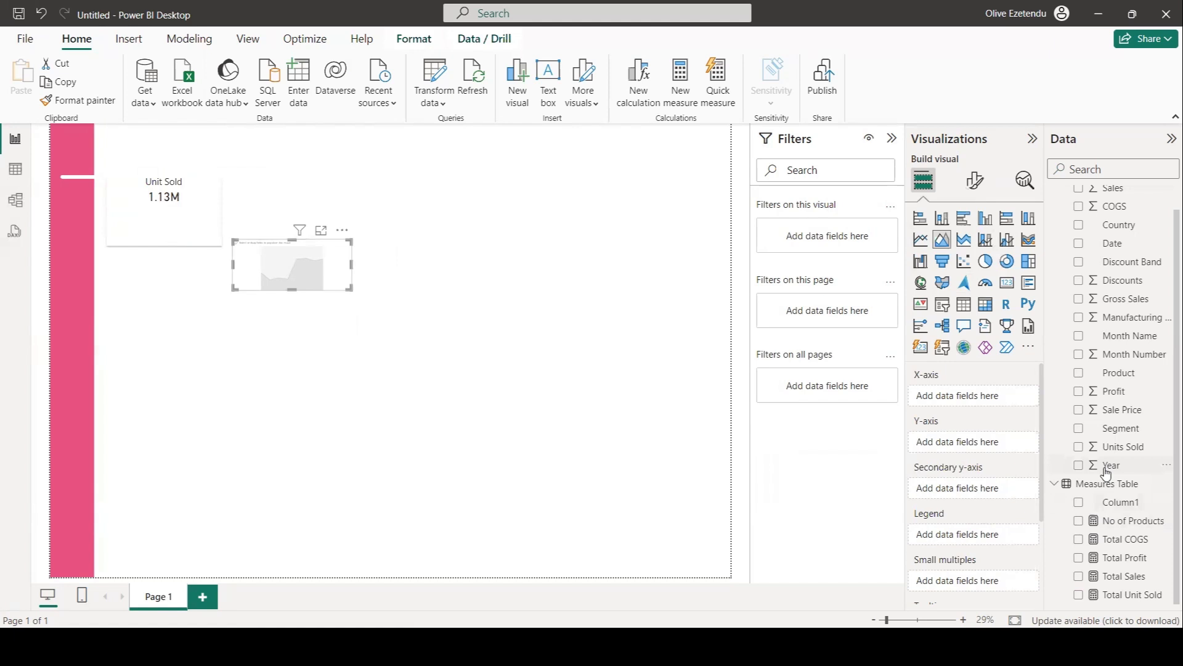
click(1078, 594)
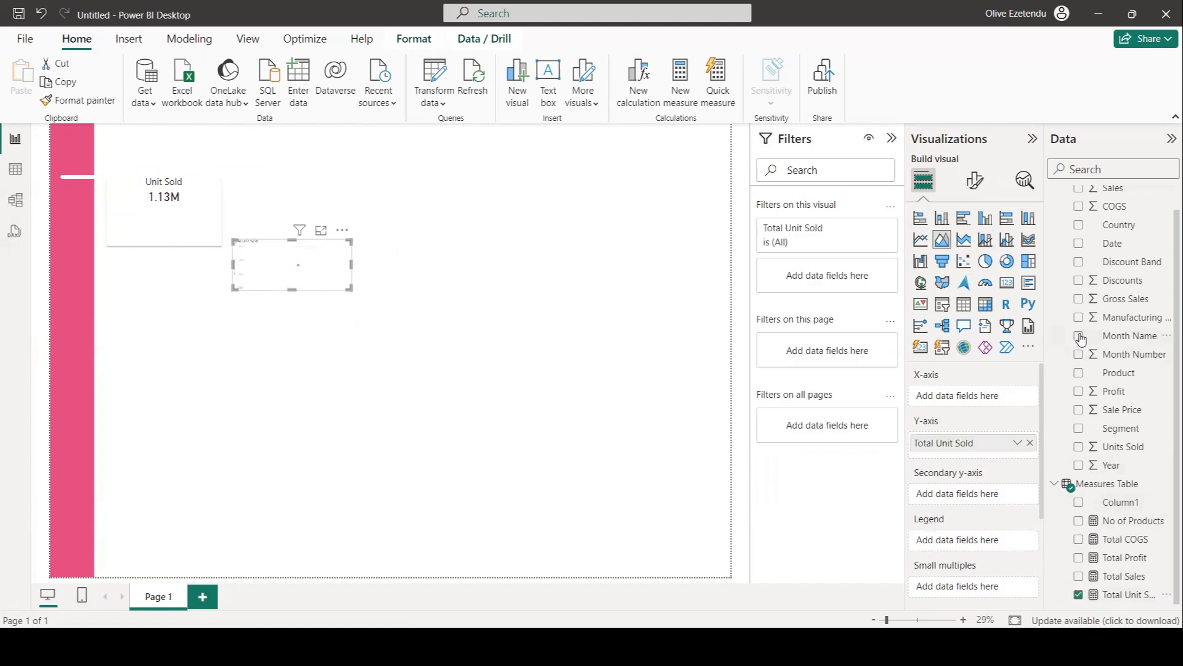
click(1078, 336)
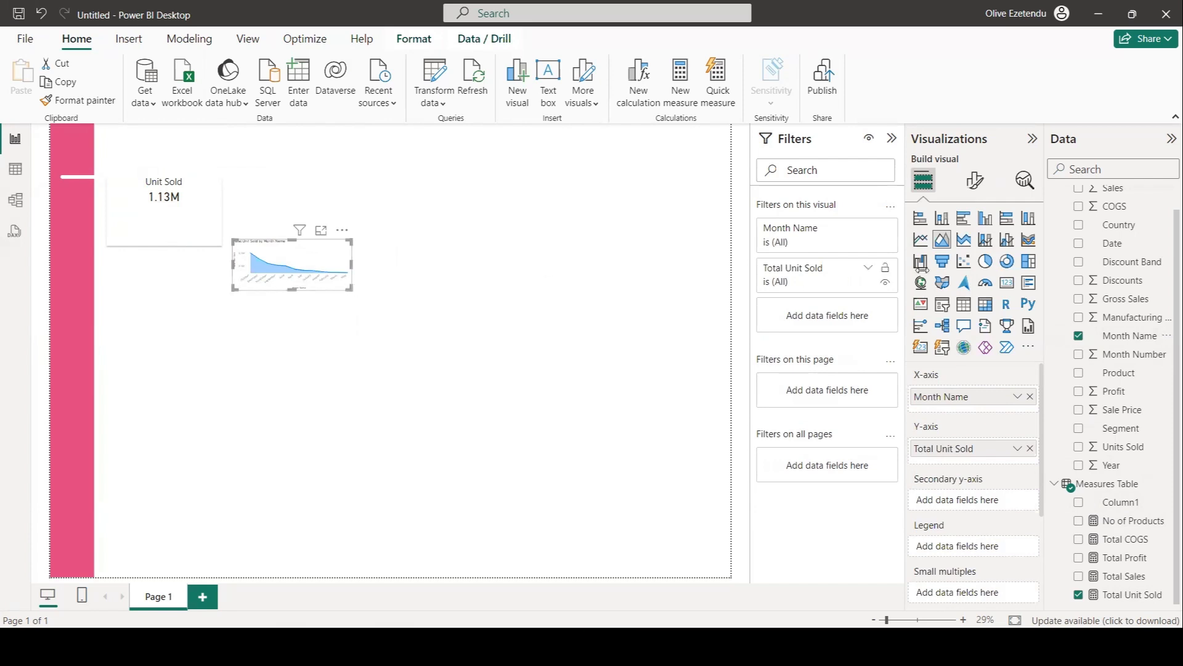
Set the area chart's X-axis value font size to 20 and enlarge the chart.
click(974, 181)
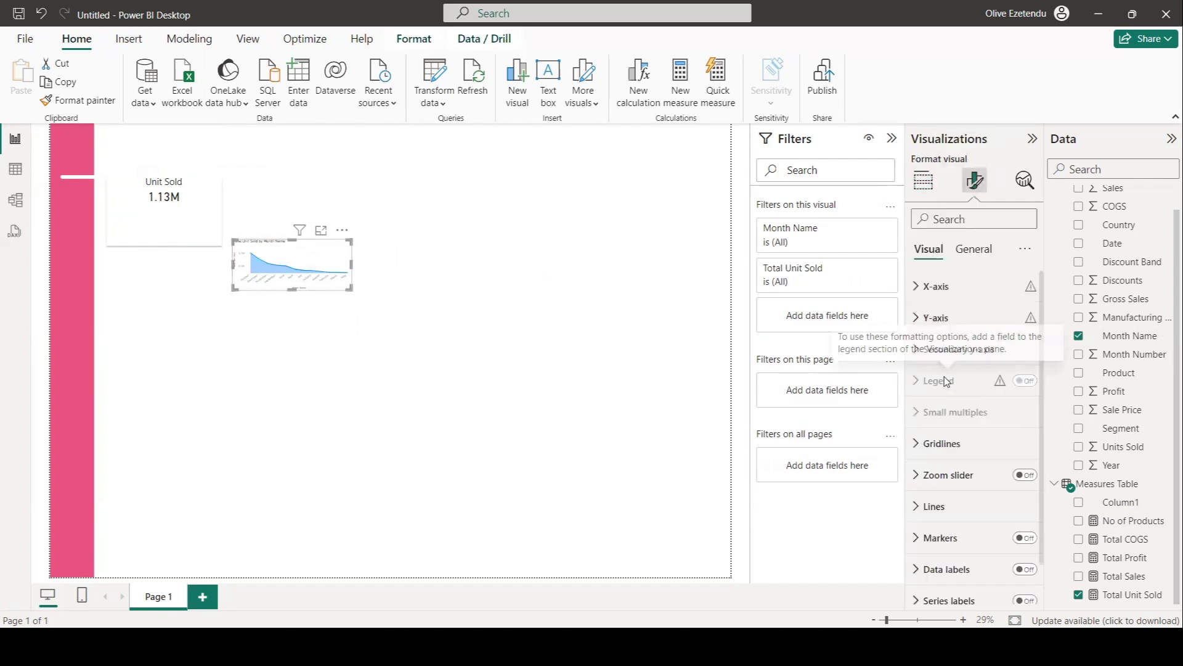
scroll(969, 500, down, 1)
scroll(969, 501, up, 1)
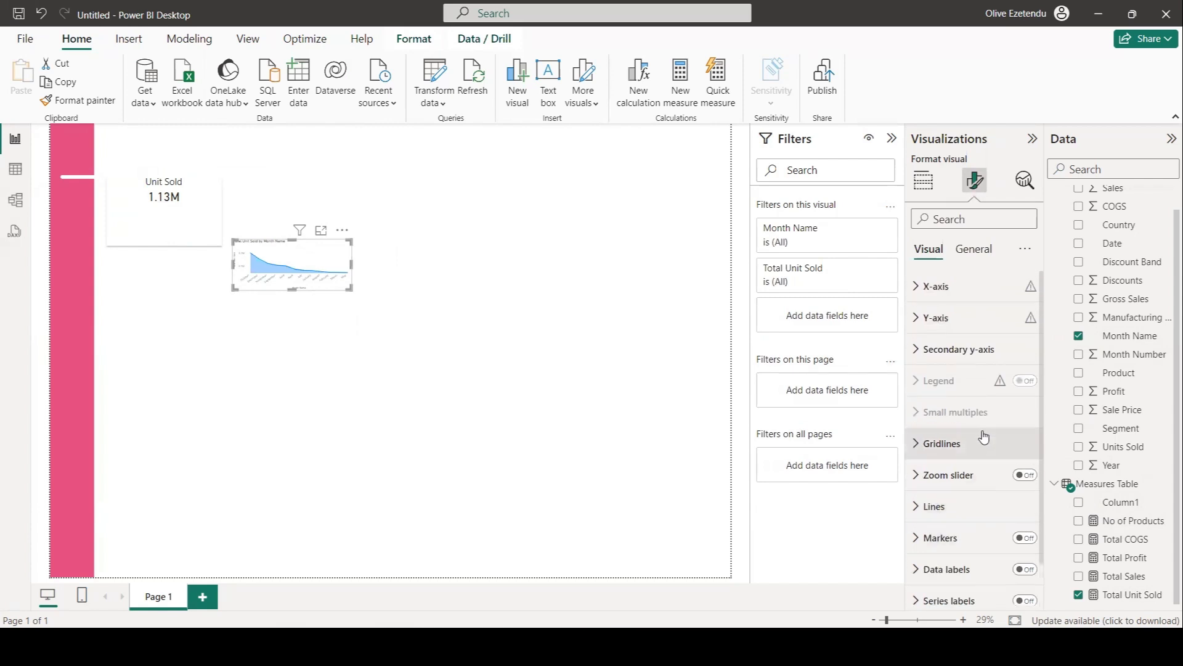
click(922, 286)
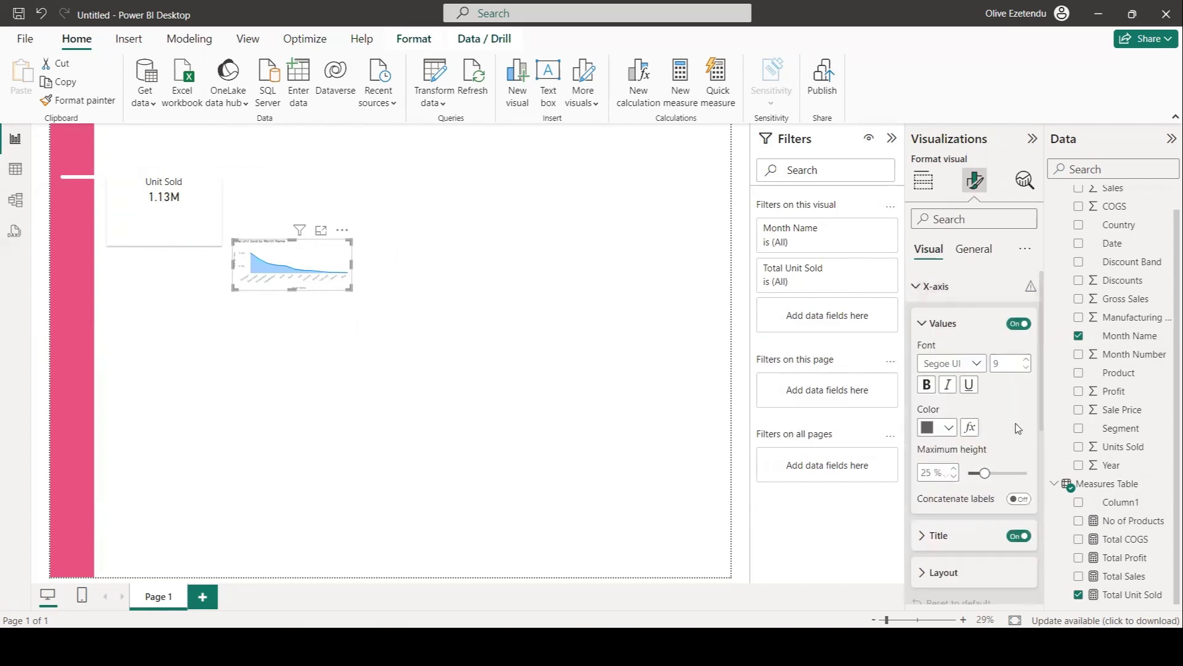
double_click(1004, 362)
text(20)
scroll(1009, 416, down, 4)
scroll(1009, 416, up, 3)
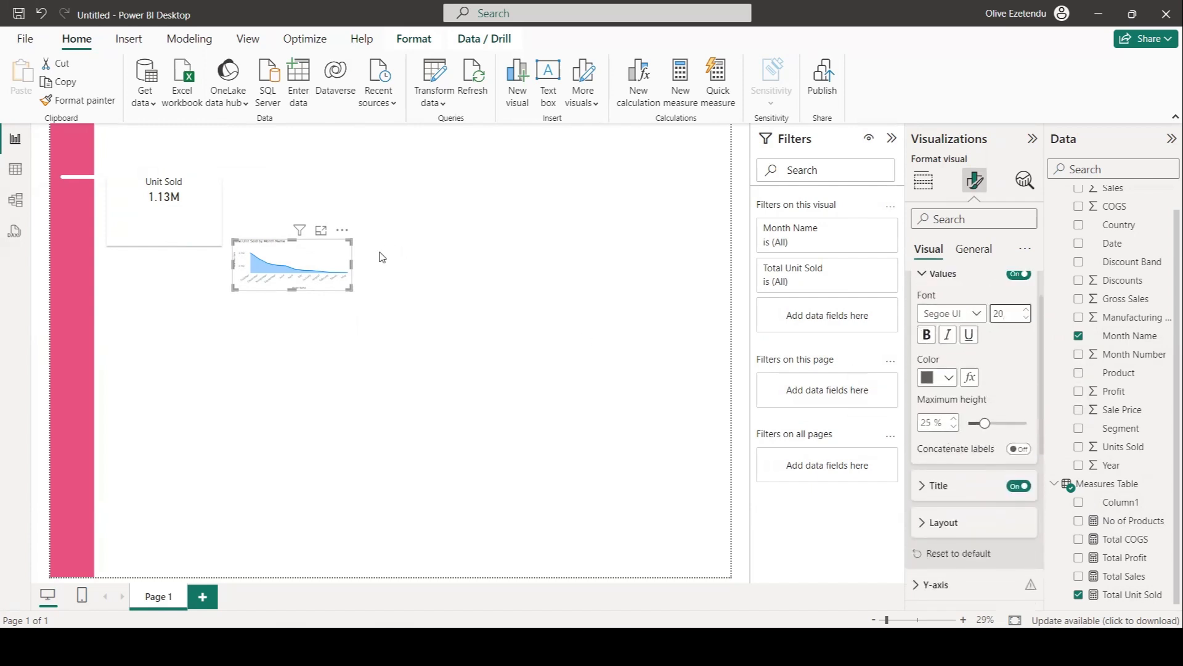
drag(356, 298, 517, 376)
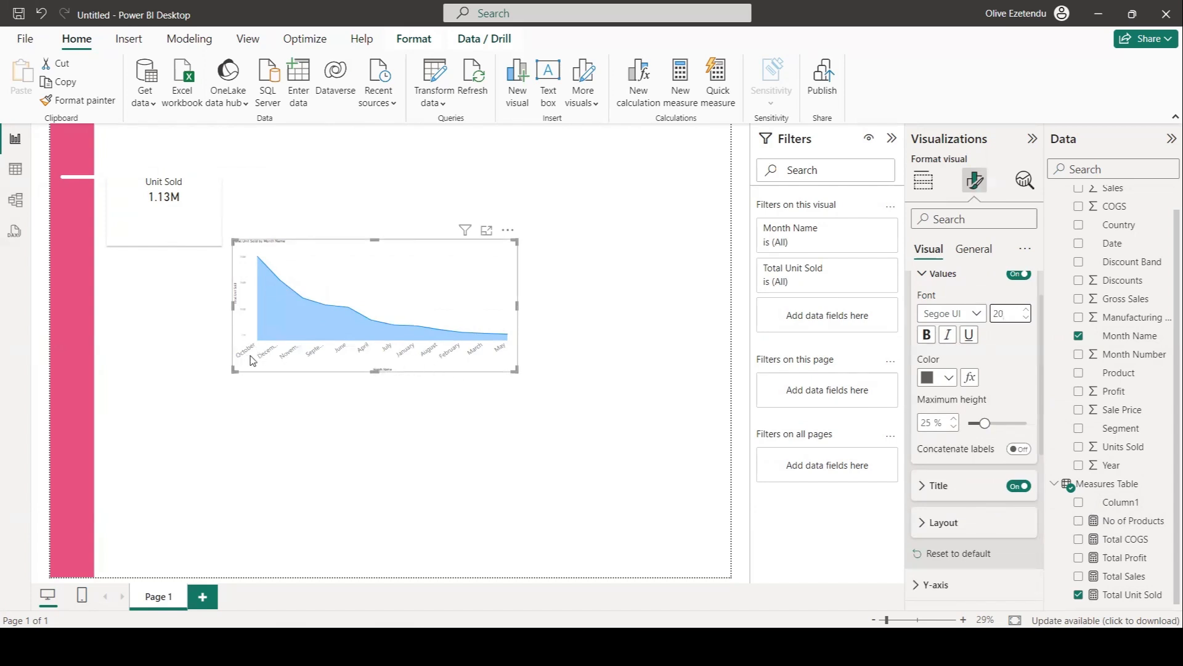
drag(517, 315, 535, 314)
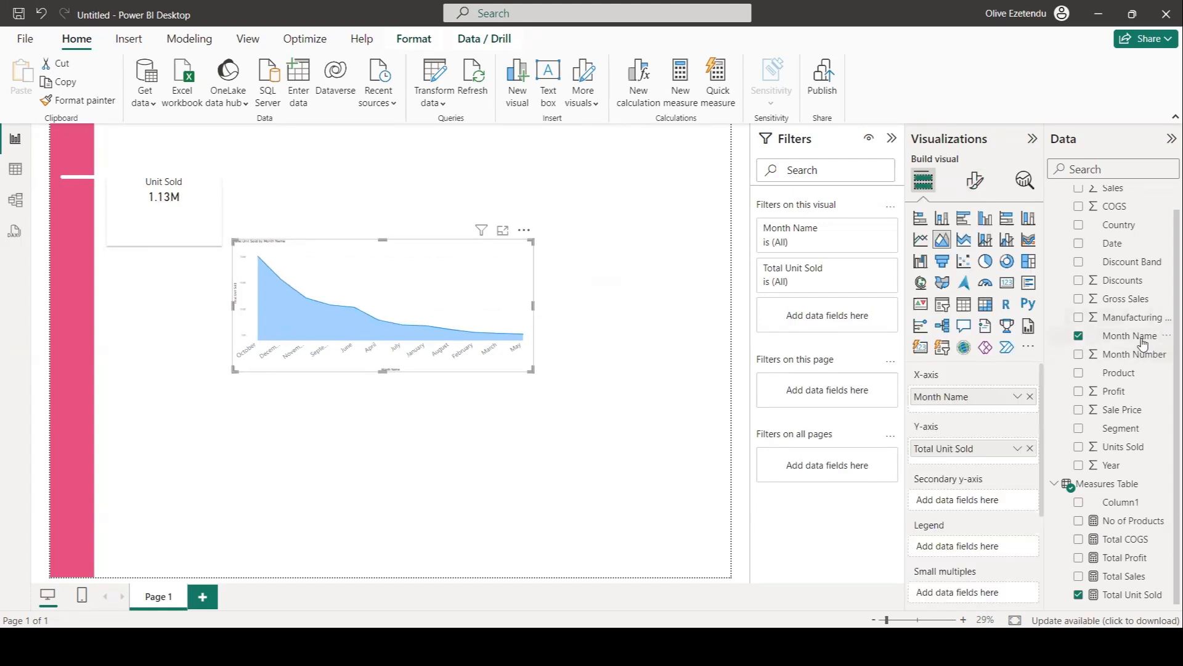
In table view, sort the Month Name column by Month Number.
click(15, 171)
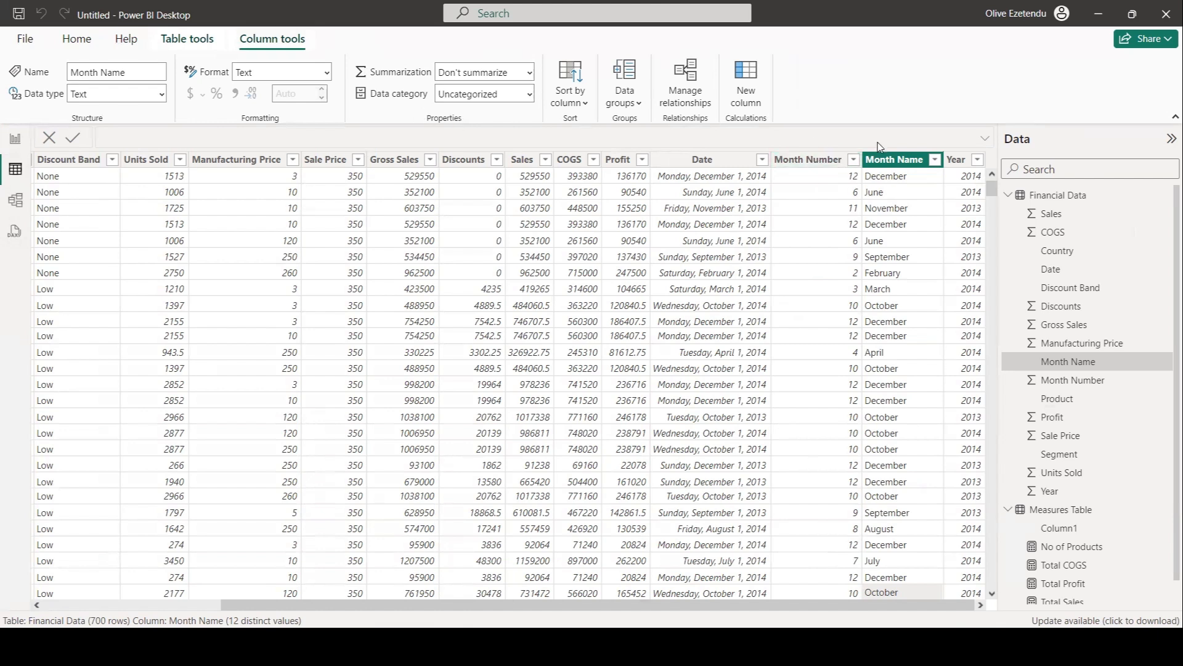
click(910, 161)
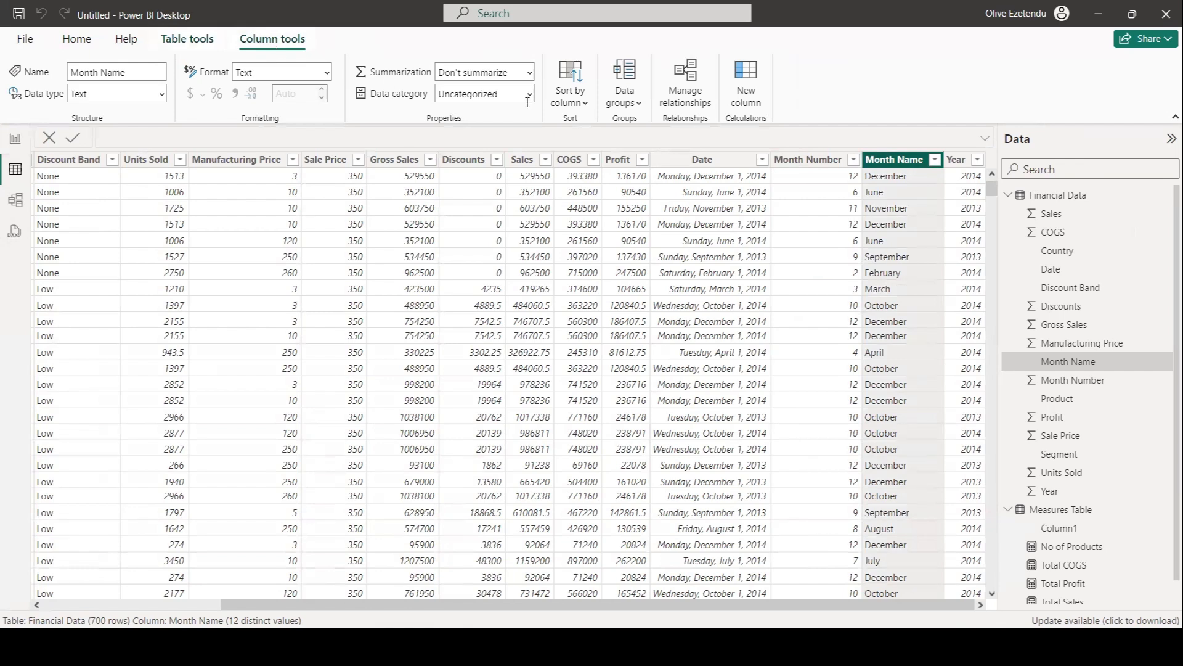
click(579, 103)
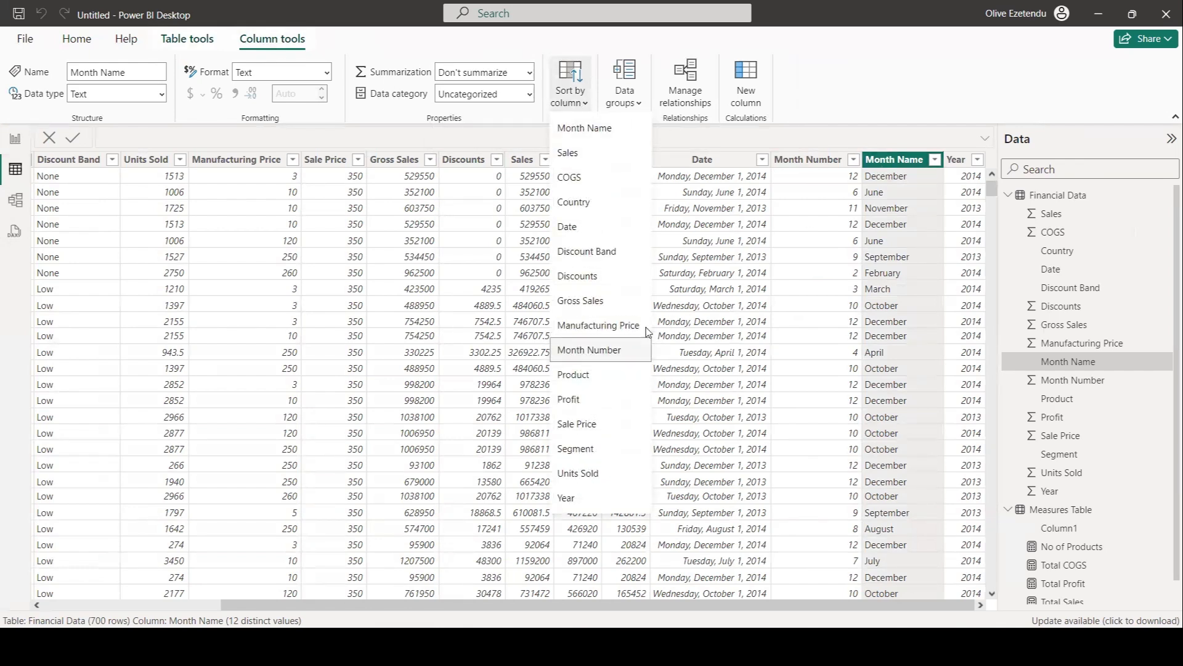
click(608, 351)
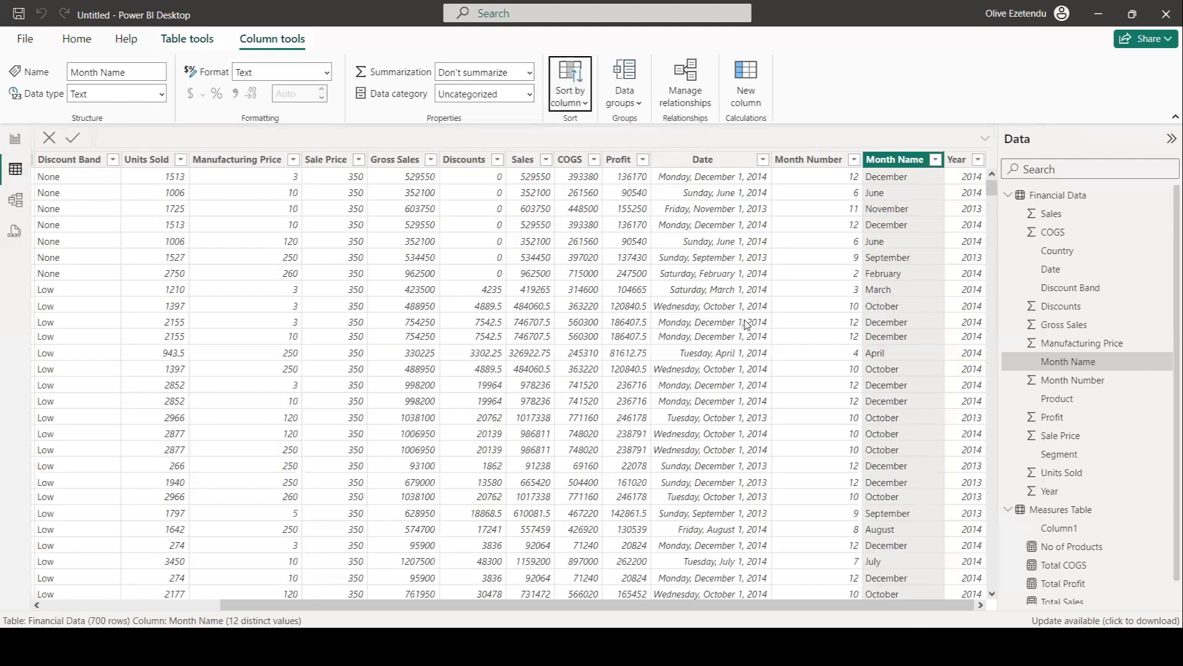
click(719, 161)
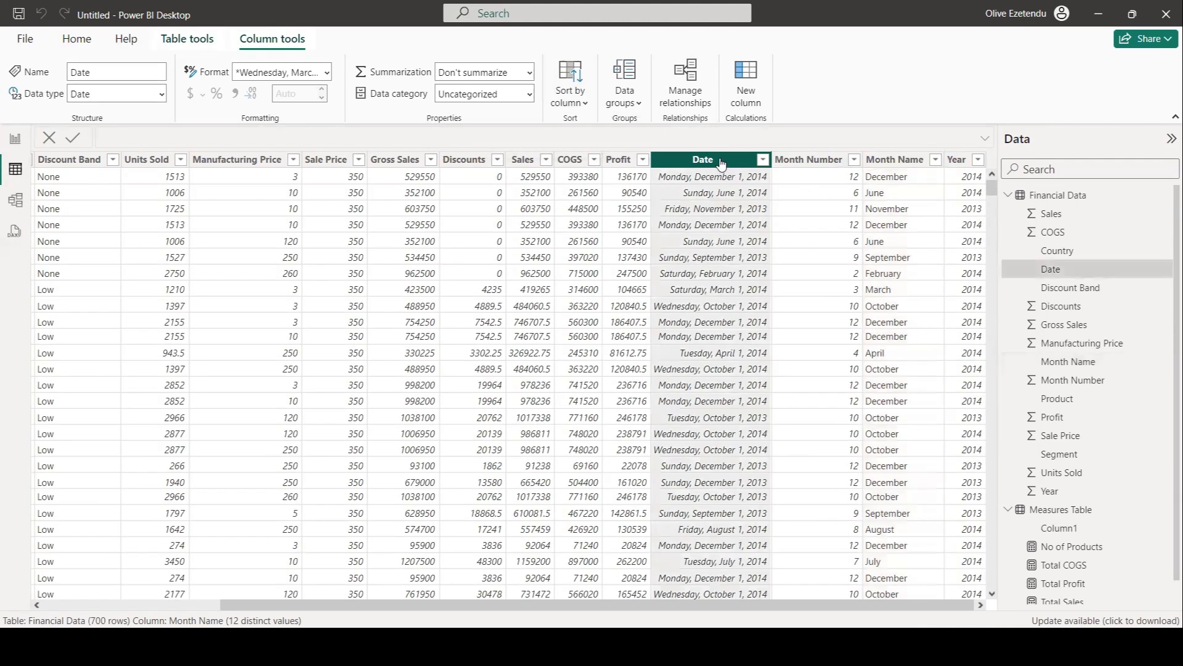
click(572, 108)
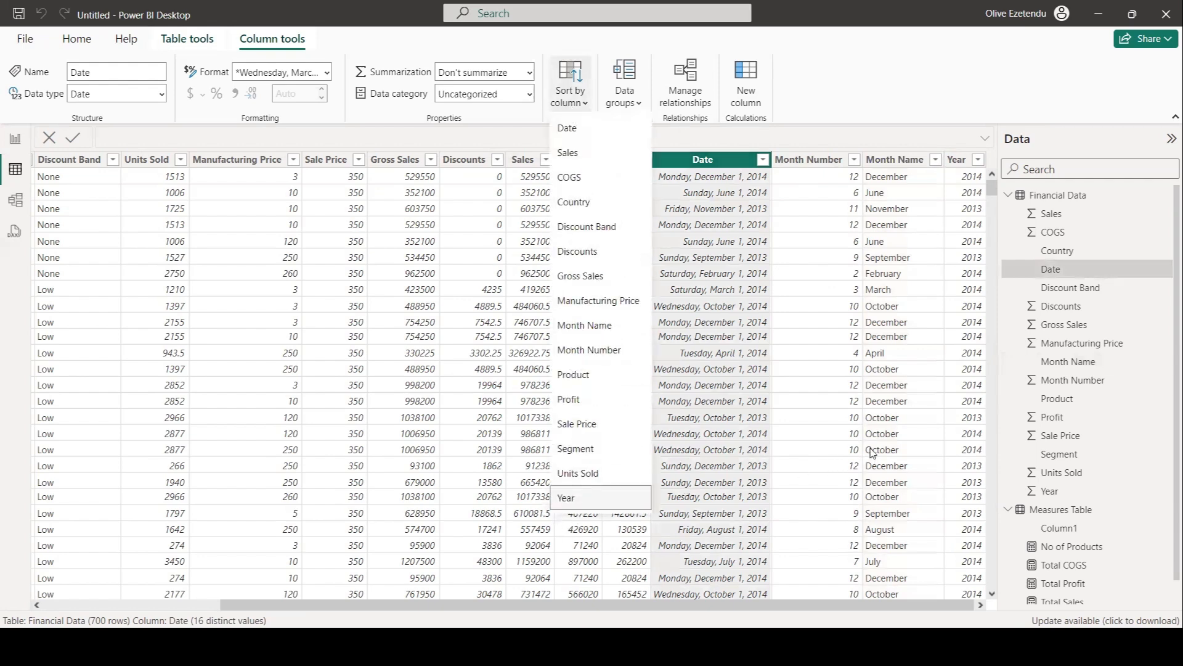
click(15, 141)
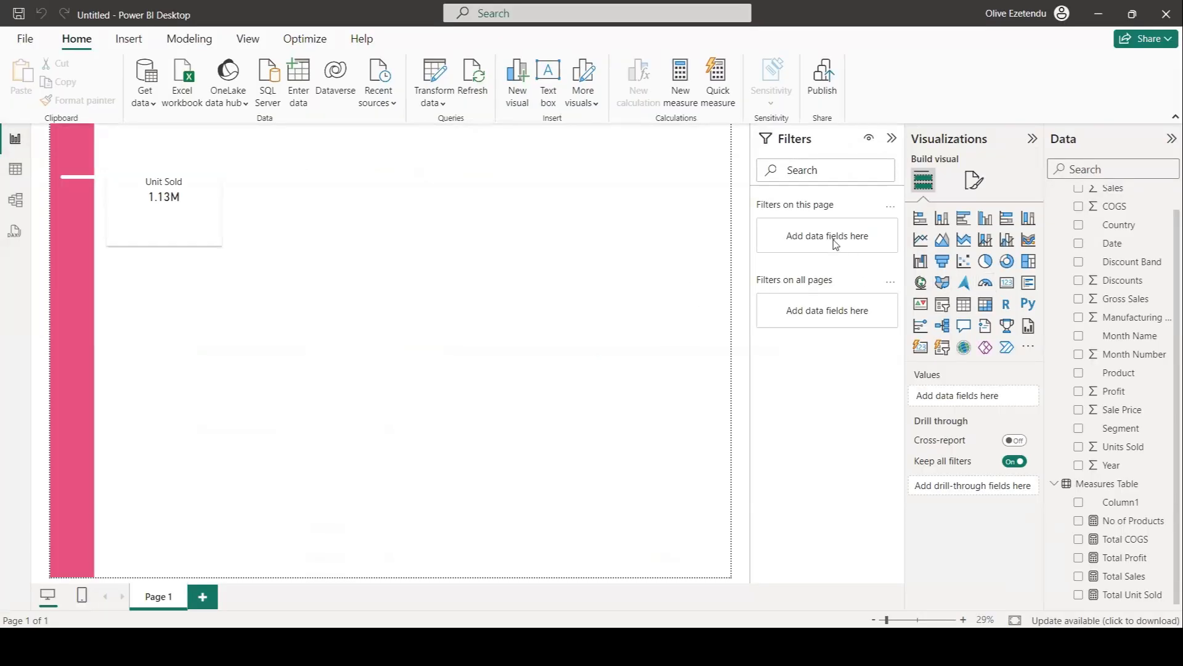
Add an area chart of Total Unit Sold by Month Name and move it below the Unit Sold card.
click(943, 240)
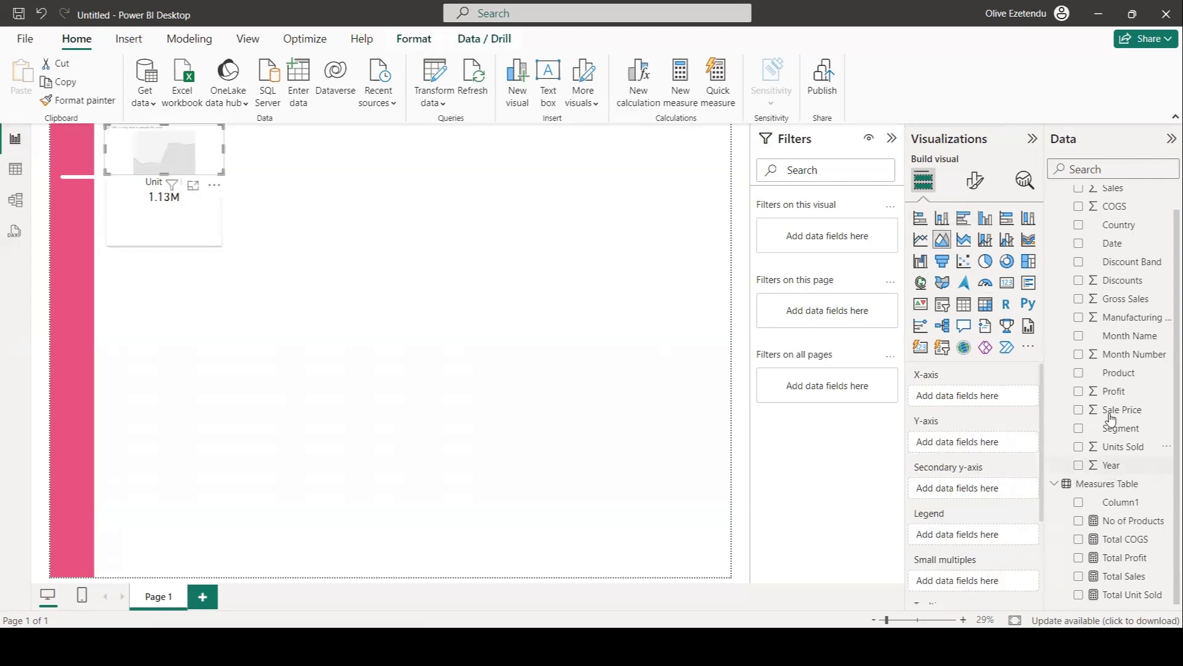
click(1079, 594)
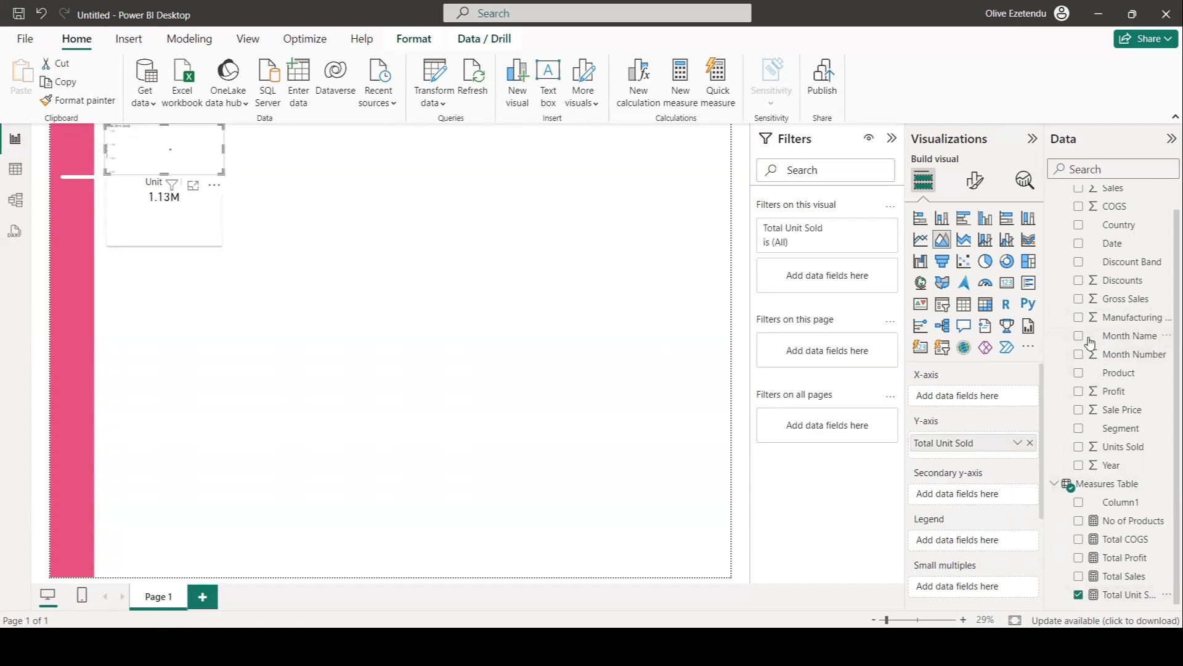
click(1078, 336)
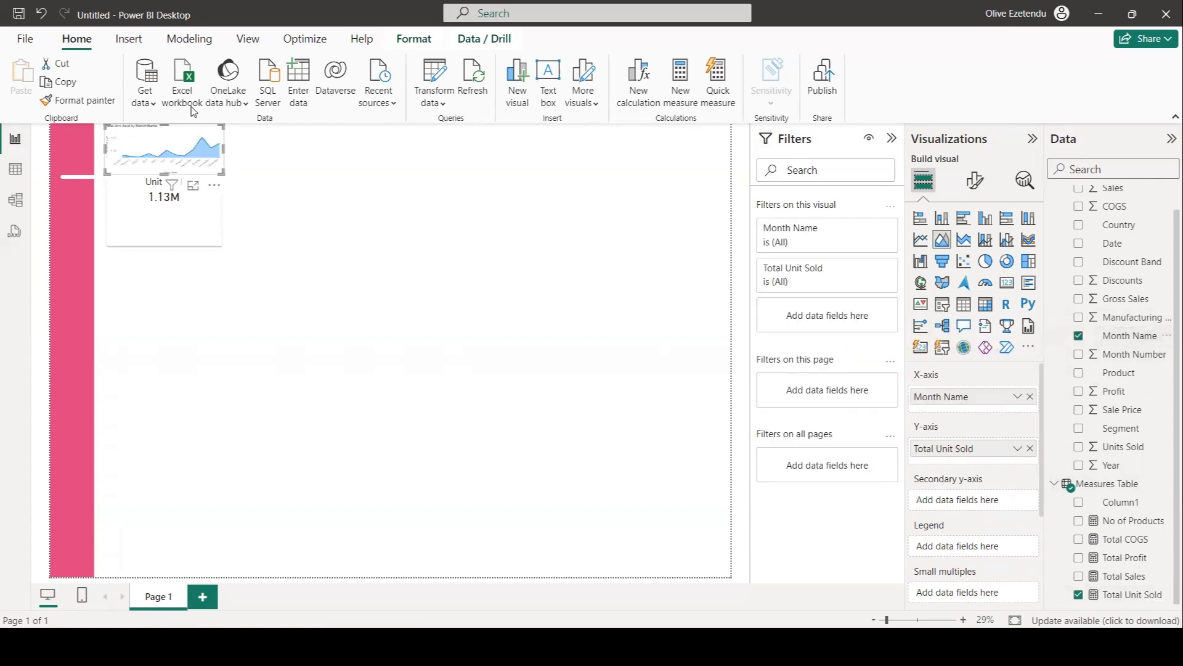
drag(176, 160, 456, 418)
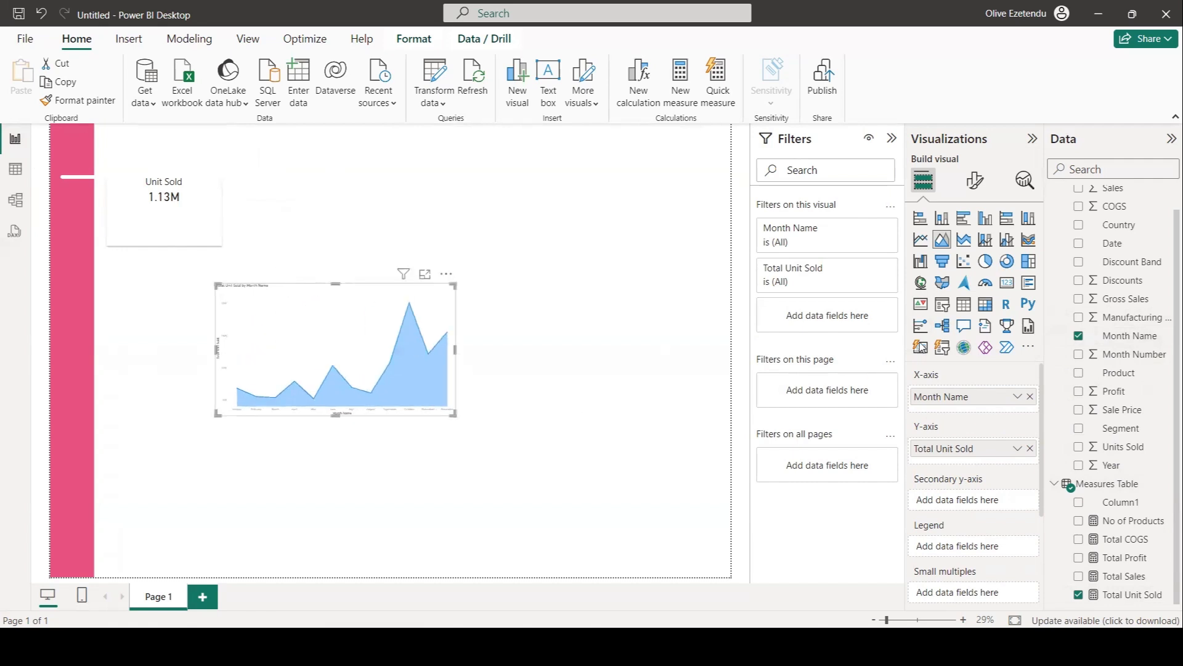
Set the area chart's X-axis value font size to 20.
click(975, 180)
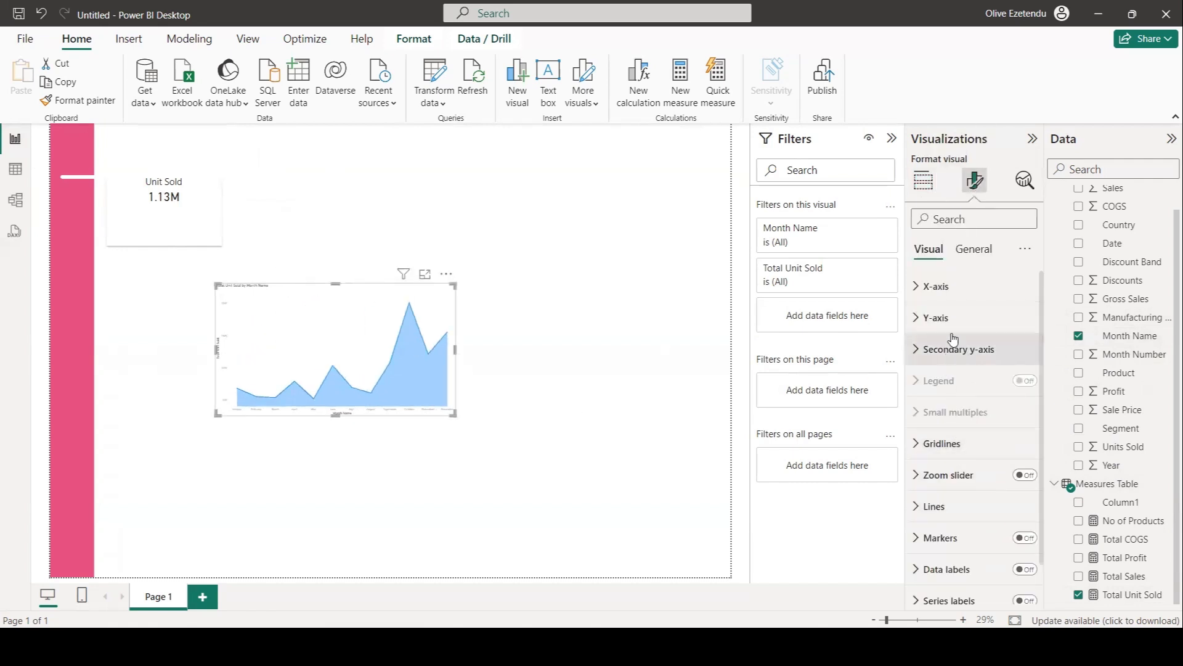
click(937, 288)
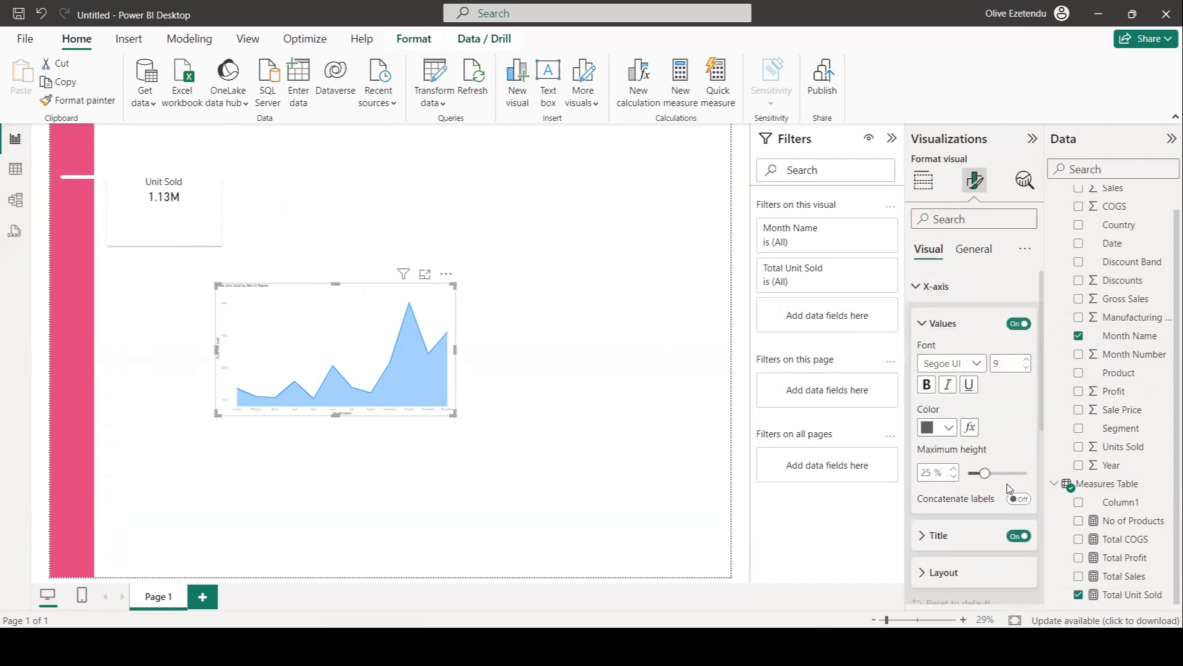
click(1003, 363)
text(20)
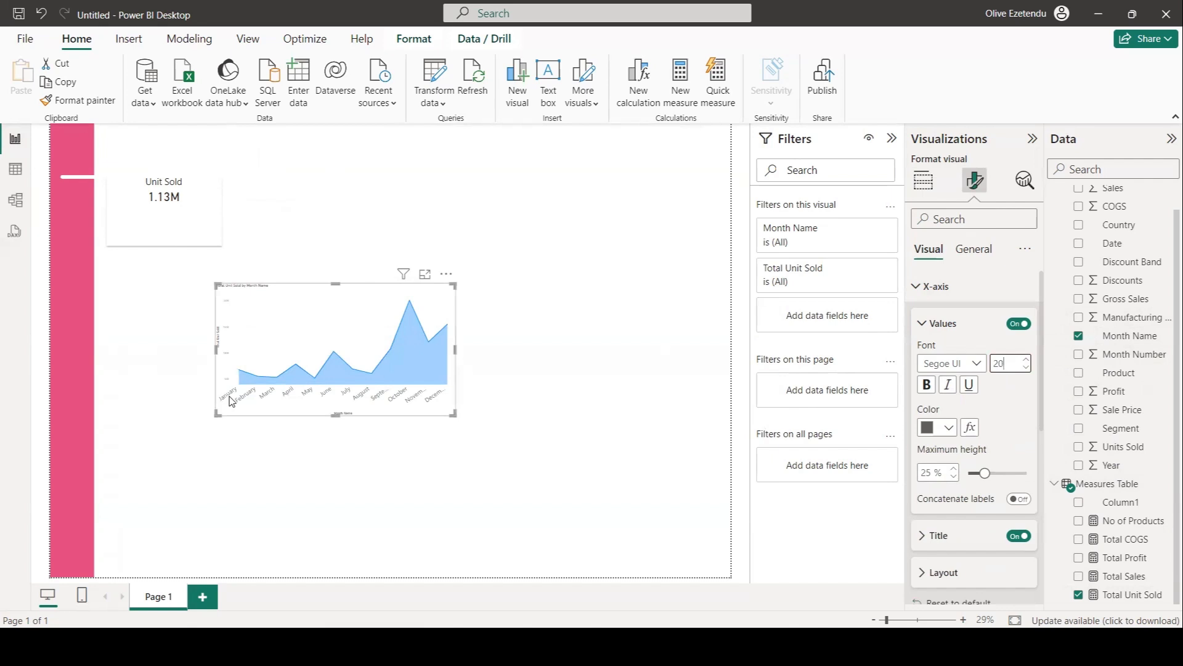
click(454, 420)
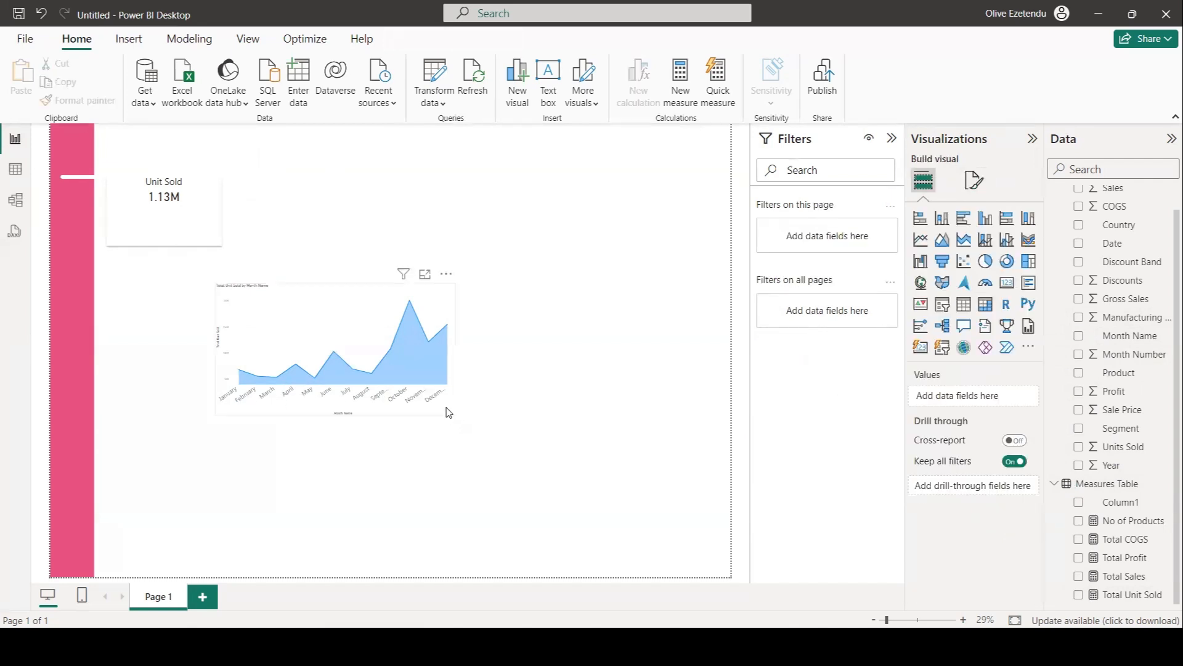
Resize the area chart to a small box about the width of the Unit Sold card.
drag(453, 415, 668, 439)
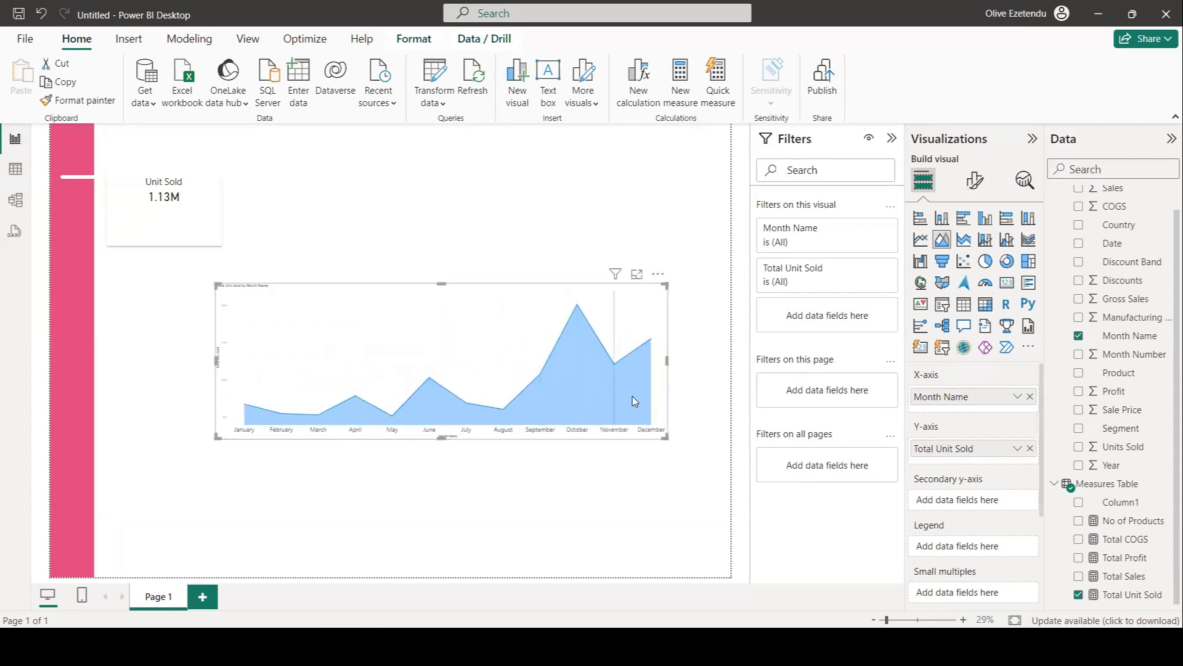
drag(619, 440, 335, 371)
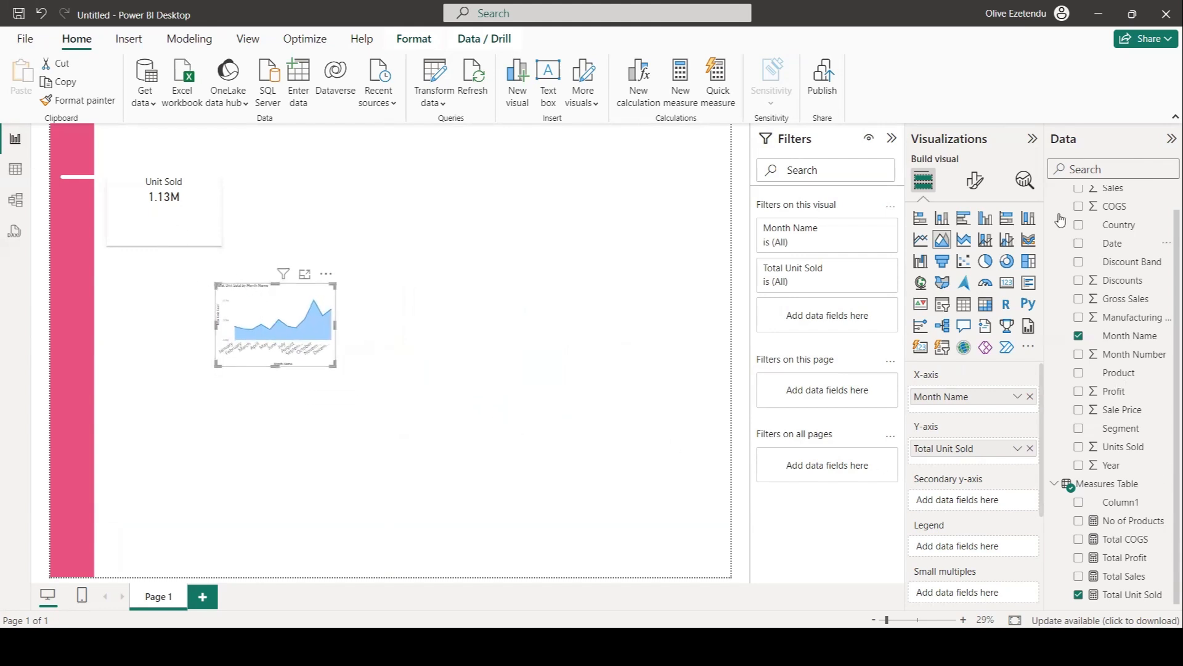
Turn off the area chart's X-axis values and X-axis title.
click(975, 181)
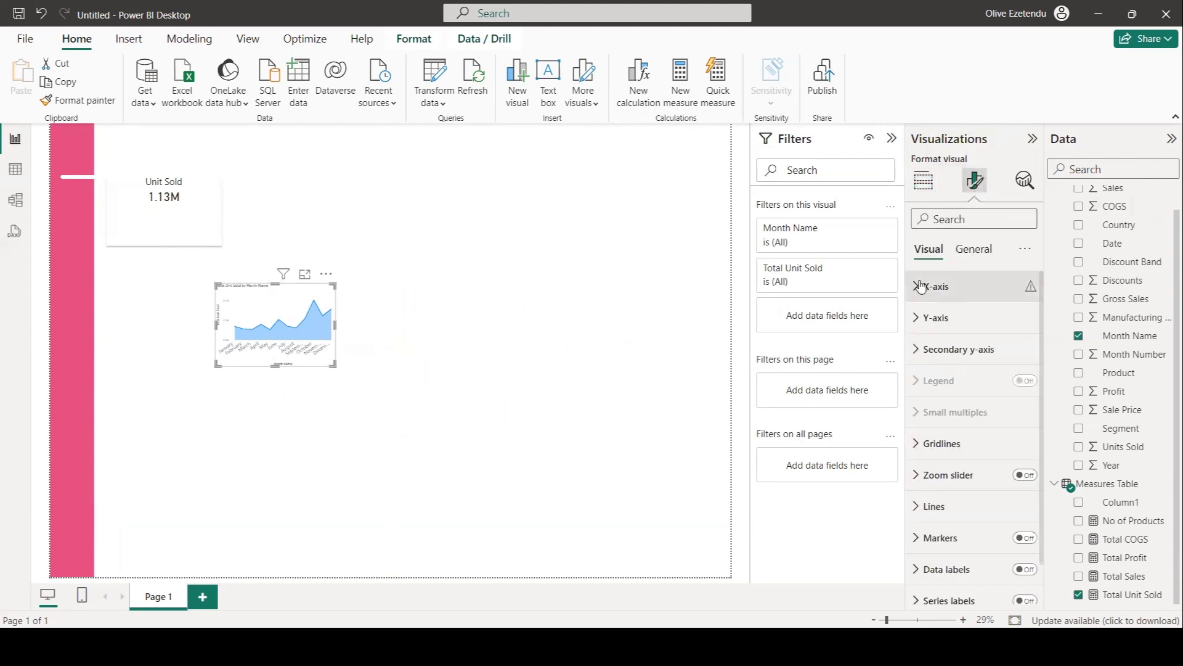
click(932, 286)
click(1019, 323)
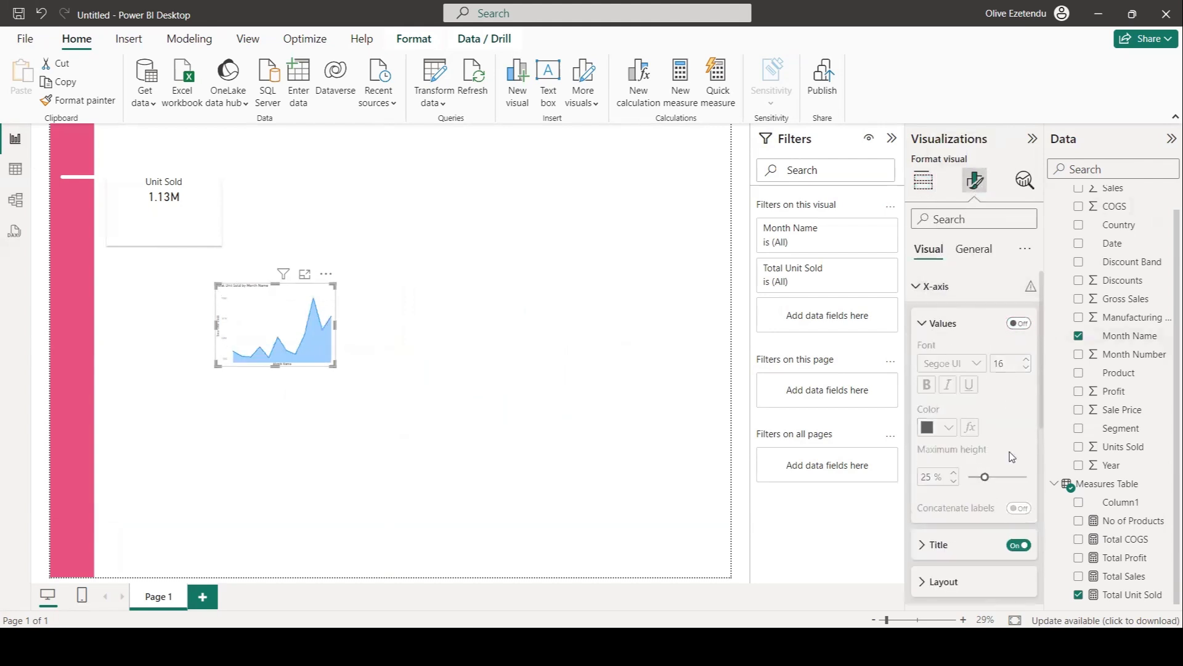
click(1016, 535)
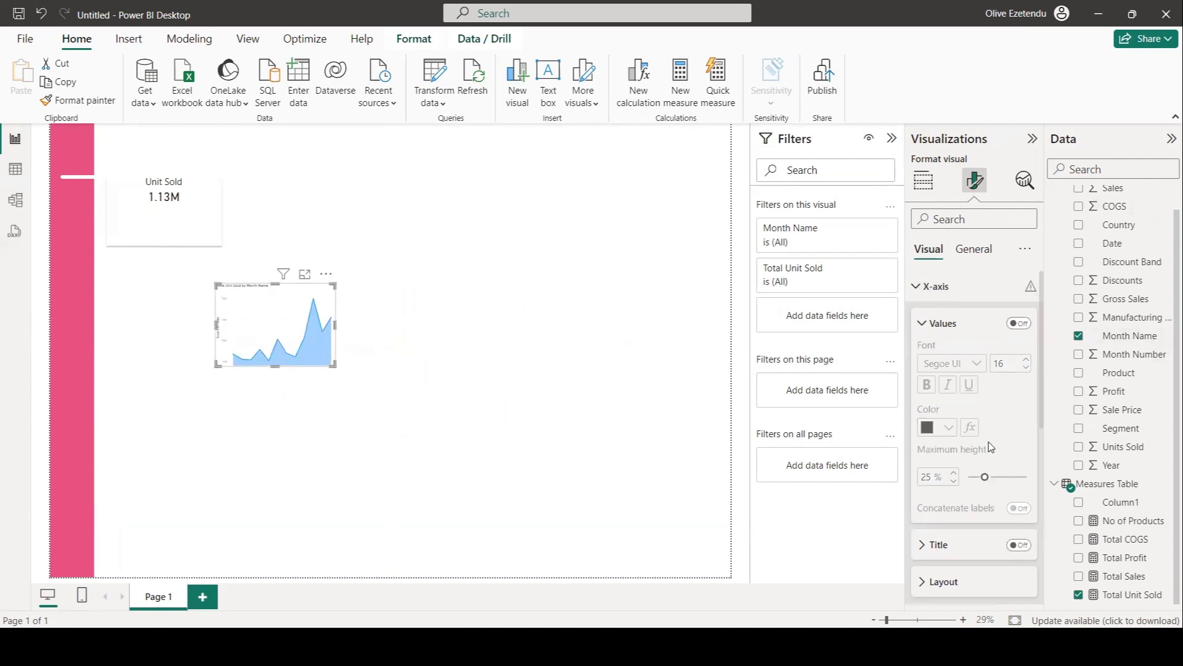
Turn off the area chart's Y-axis title and Y-axis values.
scroll(990, 447, down, 4)
click(929, 403)
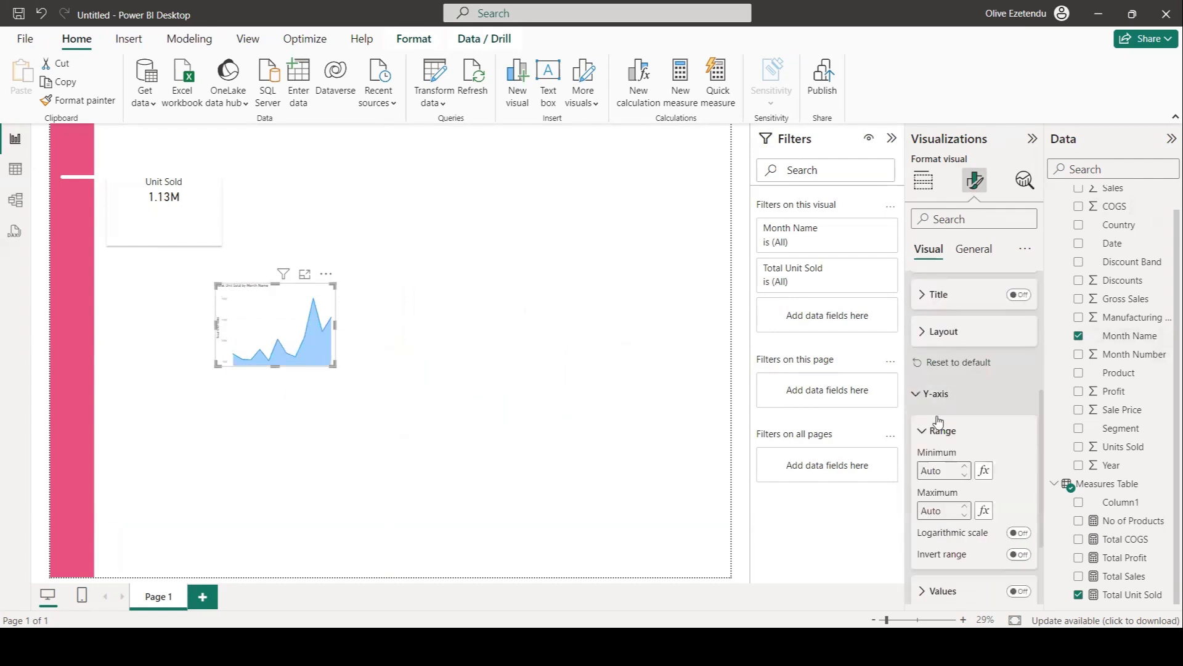
scroll(1004, 479, down, 3)
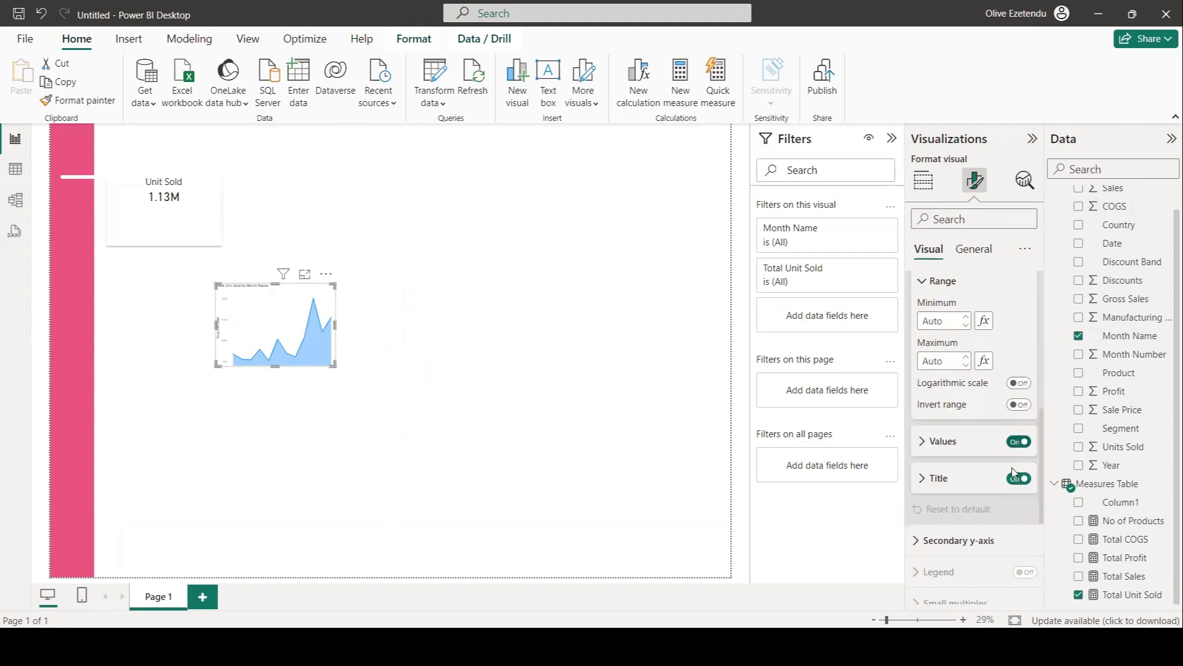
click(1018, 479)
click(1019, 441)
scroll(996, 451, down, 5)
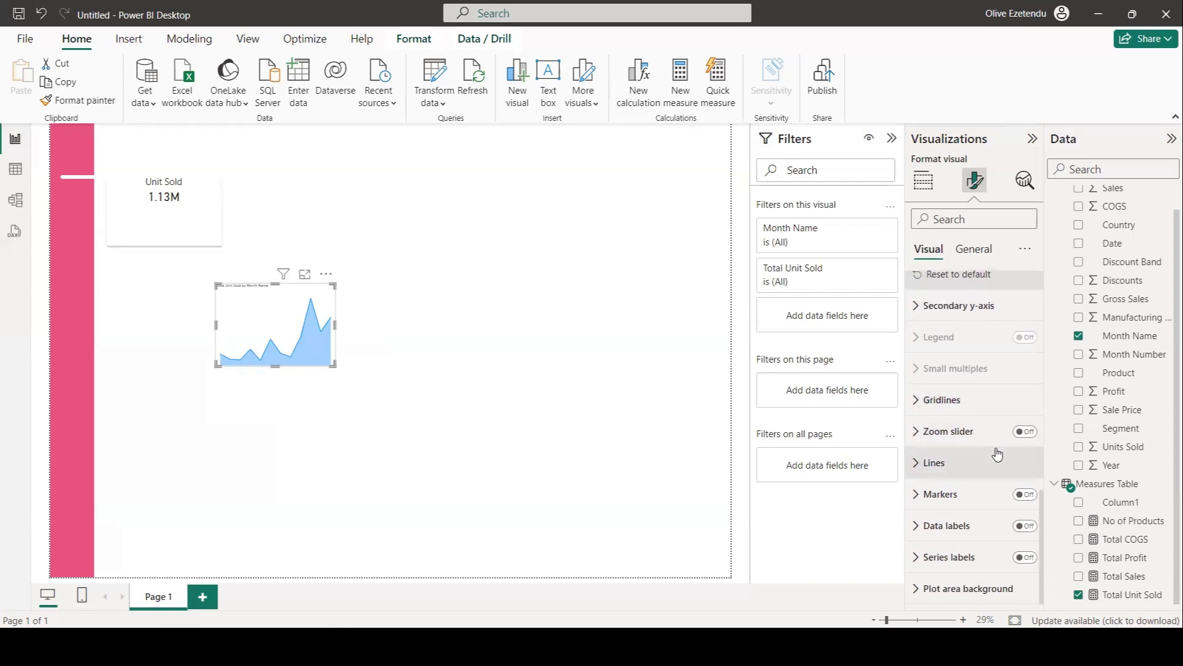
Set the area chart's line style to Dashed and its line type to Smooth.
click(969, 472)
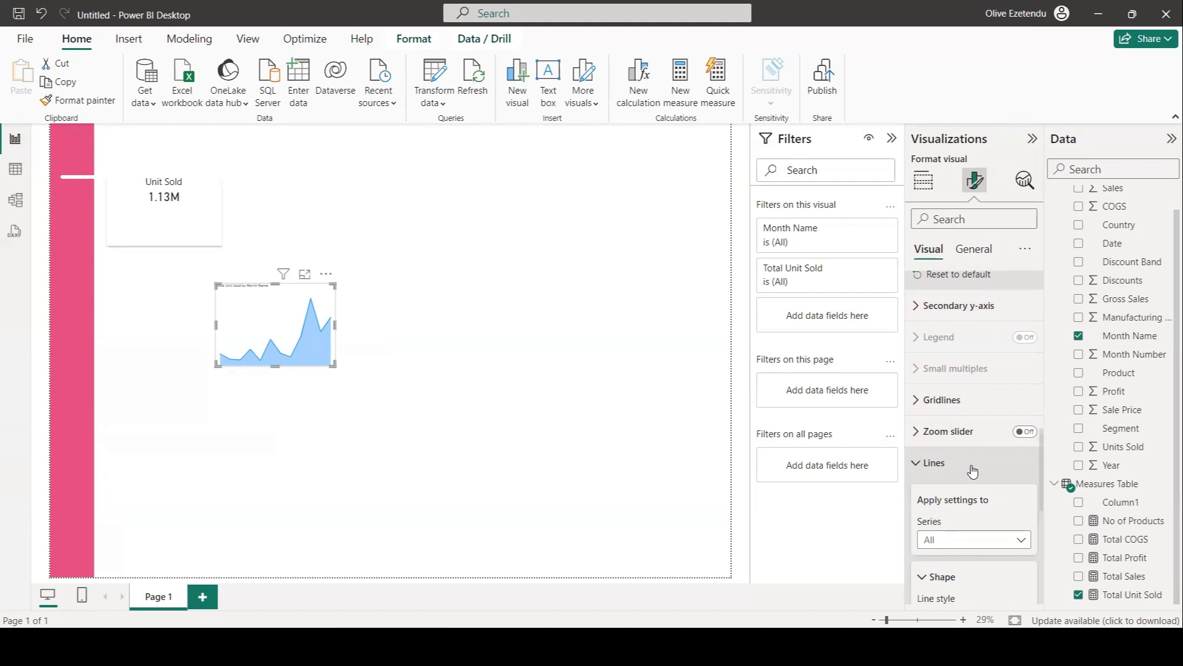
scroll(972, 471, down, 5)
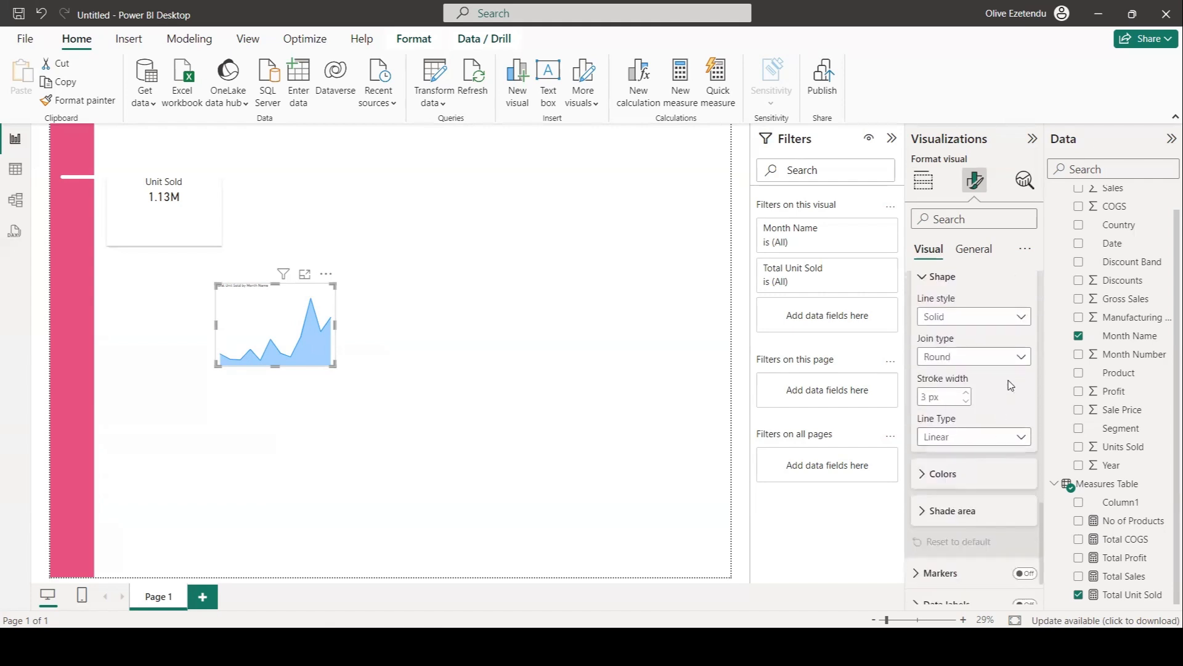
click(1021, 318)
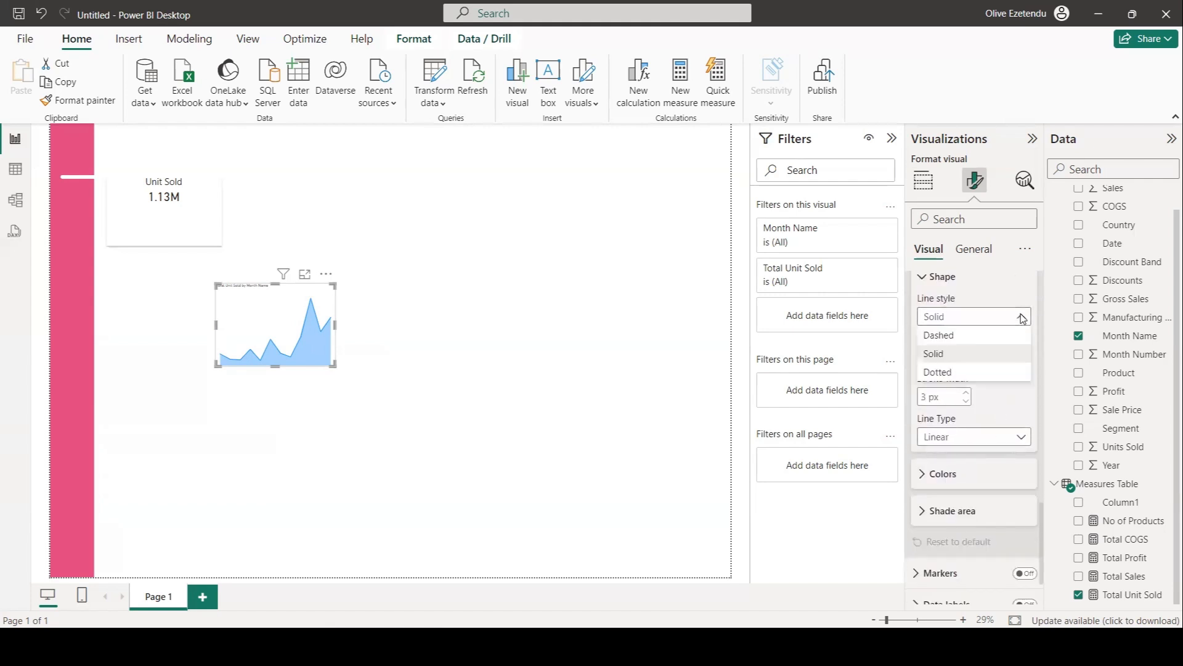
click(950, 338)
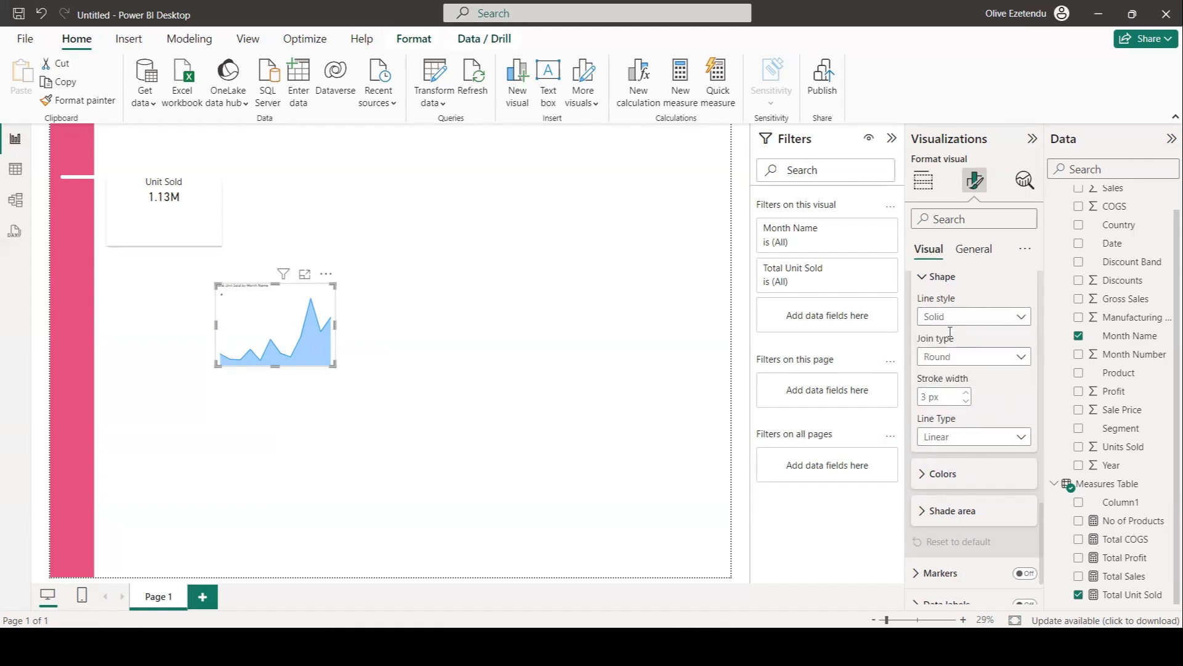
click(1017, 437)
click(956, 475)
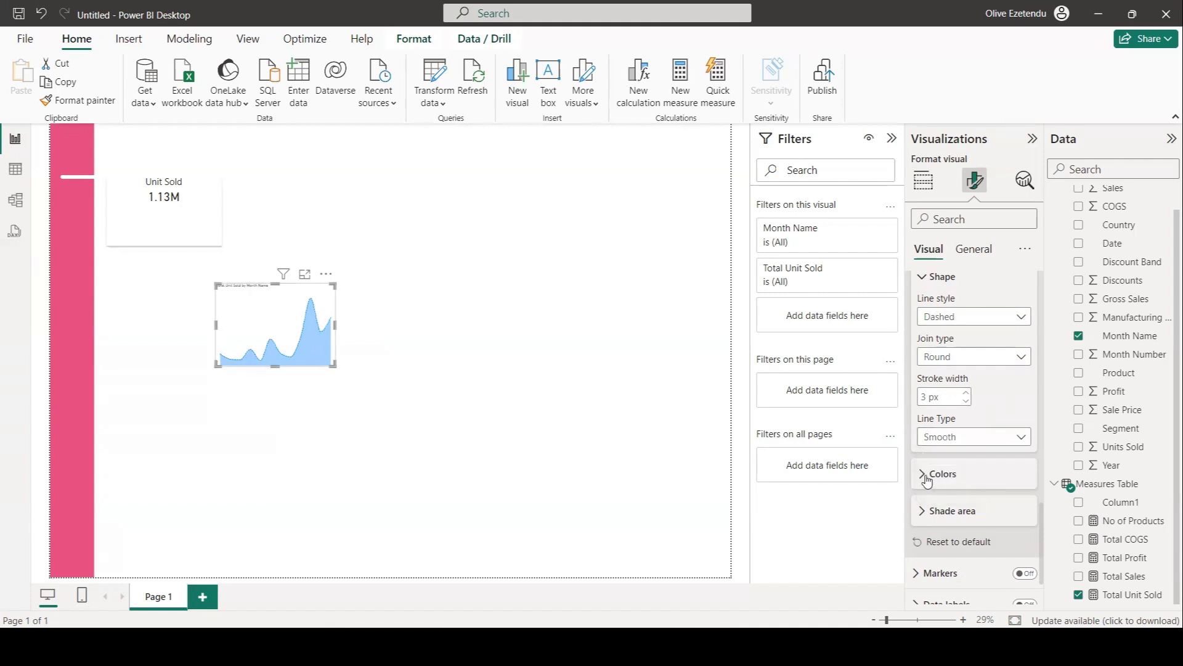
Change the area chart's line color to pink.
click(930, 474)
scroll(934, 466, down, 2)
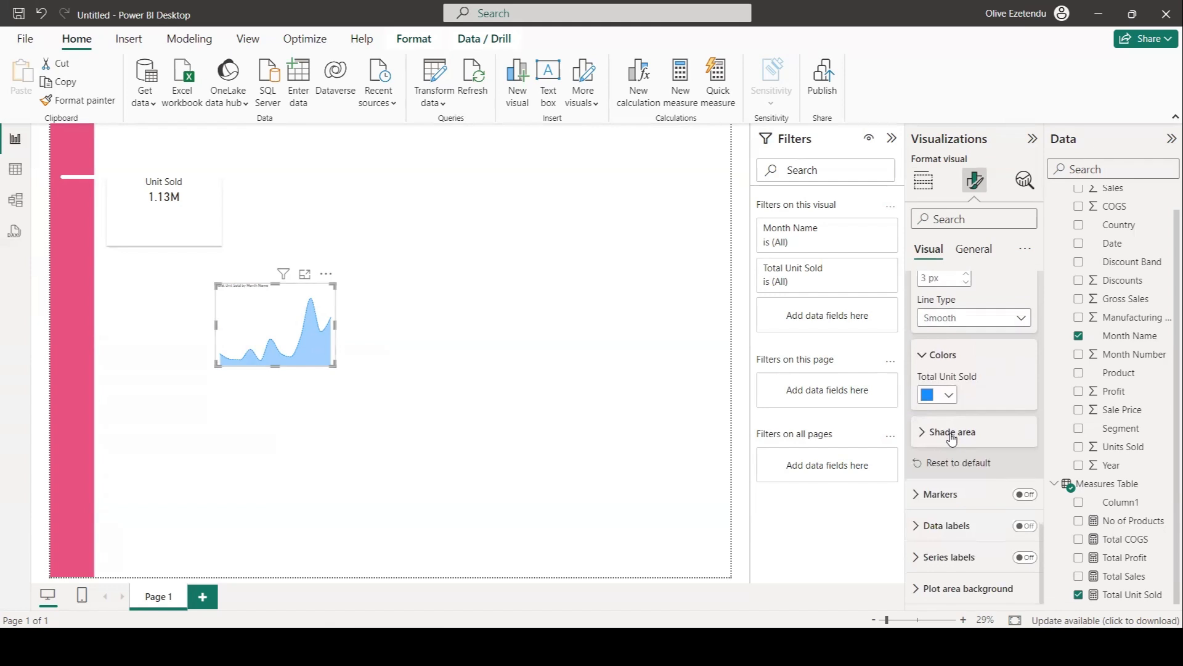
click(952, 399)
click(961, 327)
Set the area chart's shade area transparency to 78%.
click(933, 431)
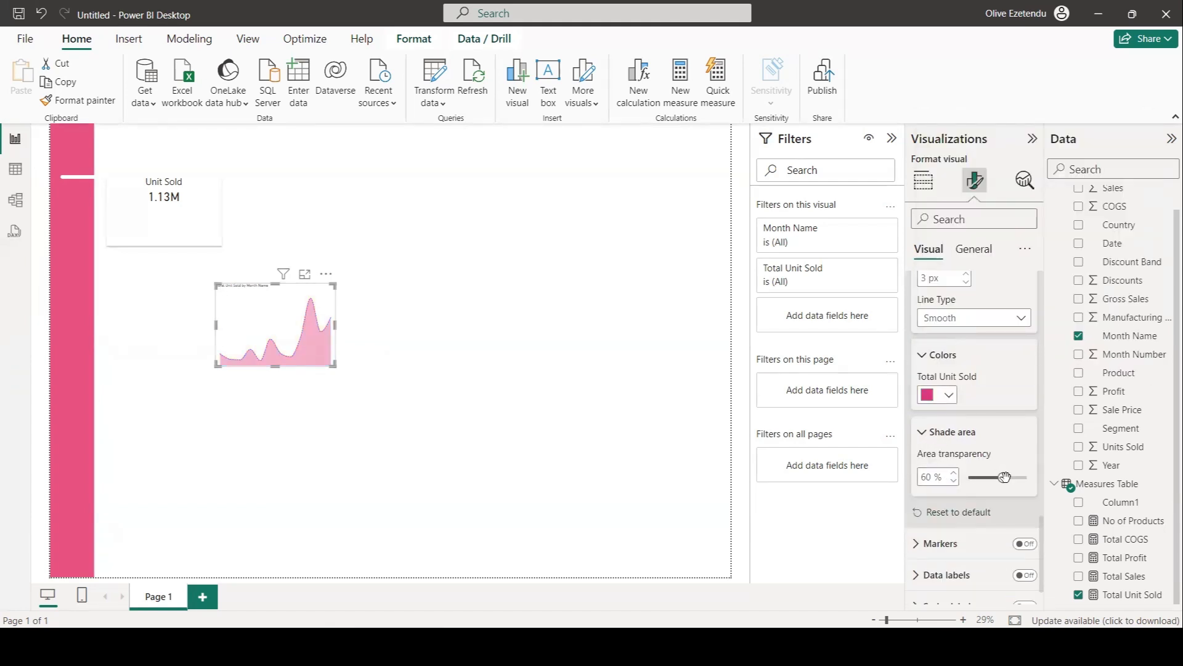
drag(1006, 476, 1011, 479)
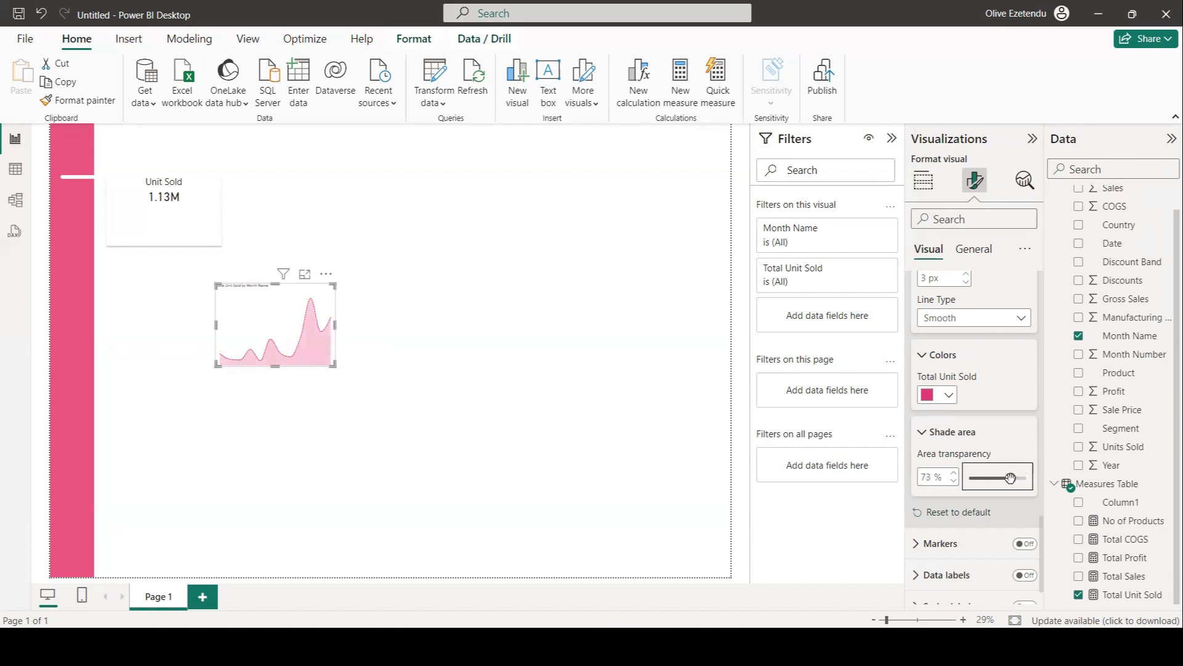
click(954, 471)
Shrink the area chart slightly and turn off its title and background.
drag(331, 364, 318, 332)
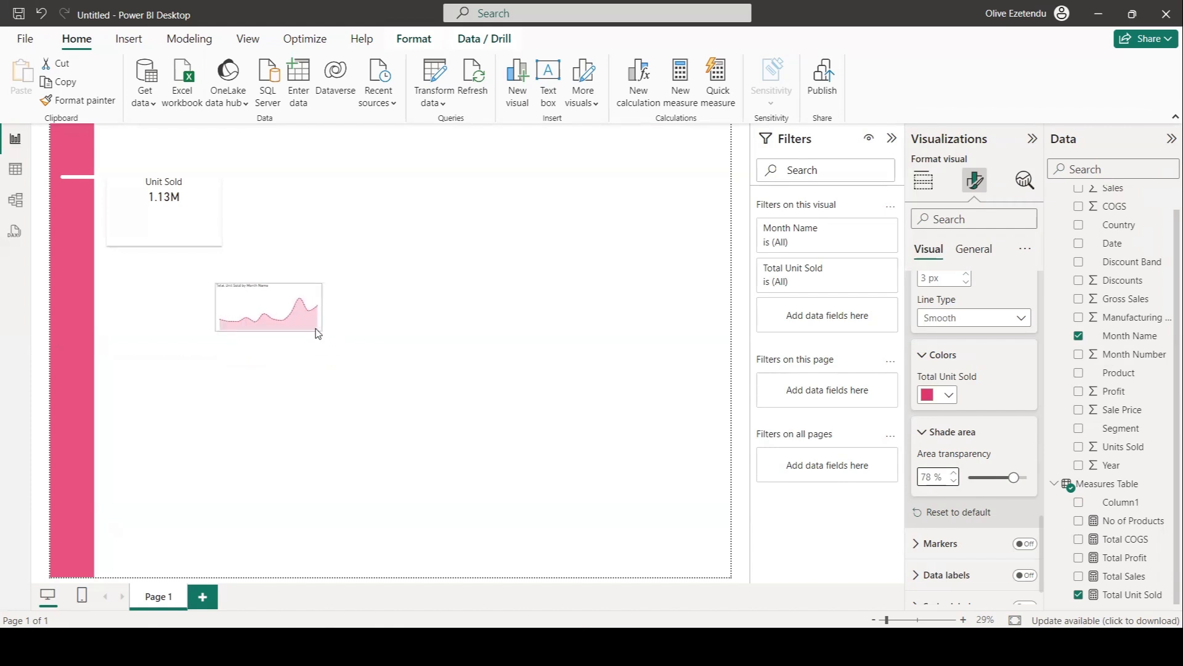
click(973, 249)
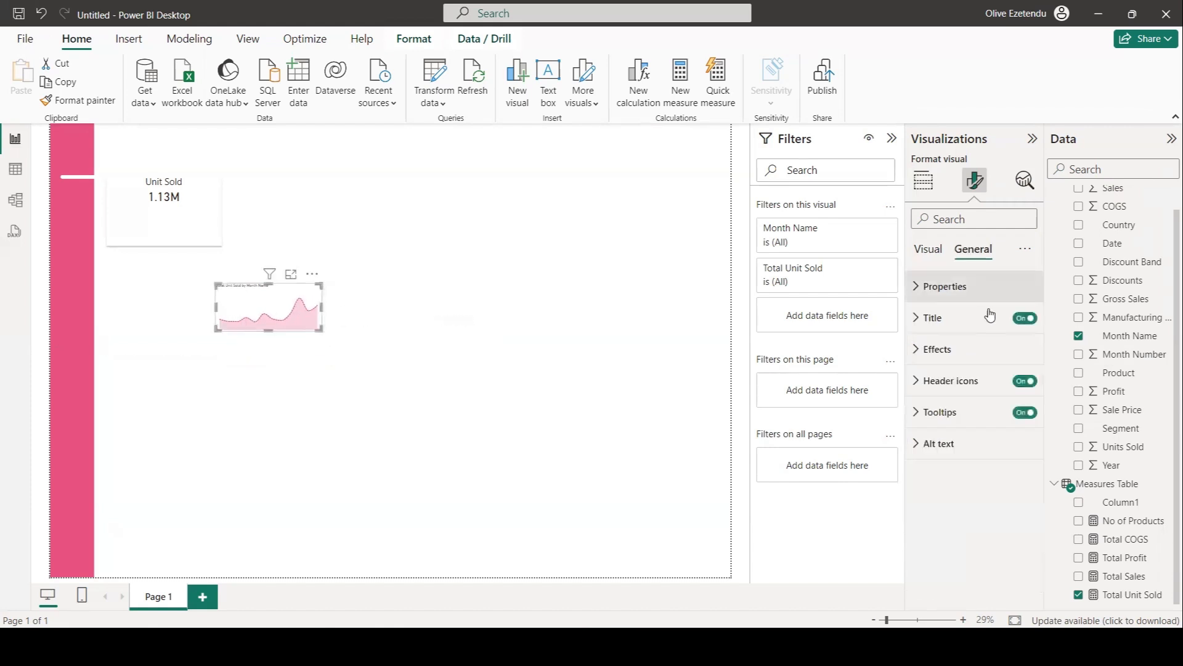
click(1024, 318)
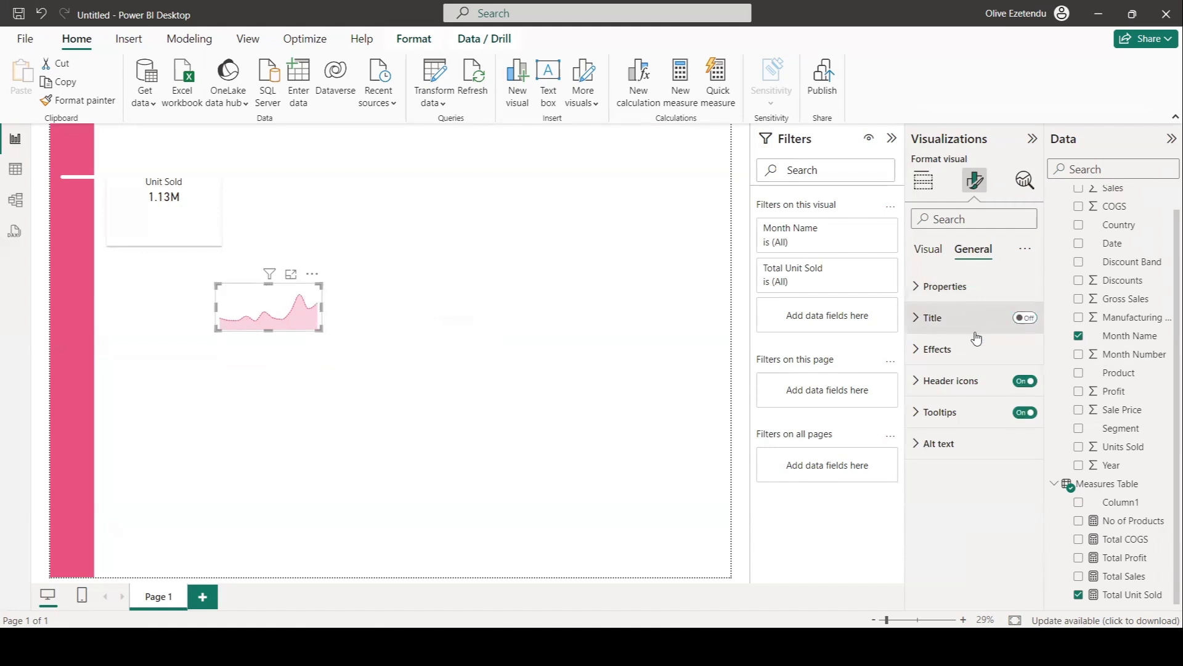
click(931, 350)
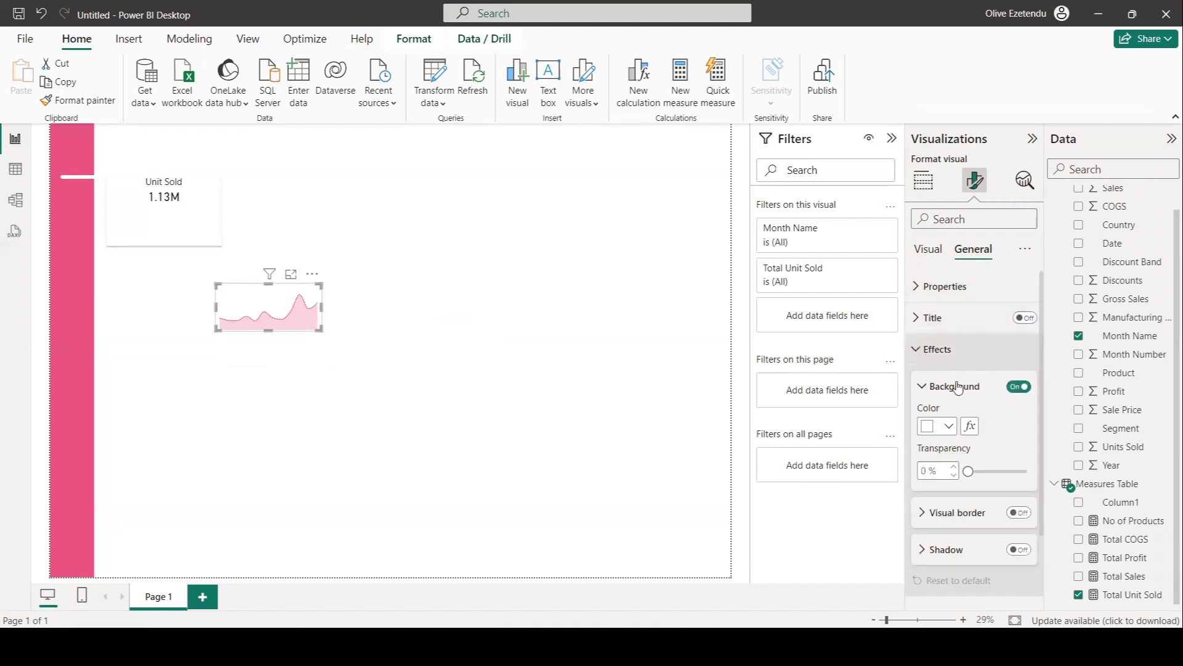
click(1018, 387)
Move the area chart into the lower part of the Unit Sold card.
drag(294, 316, 174, 212)
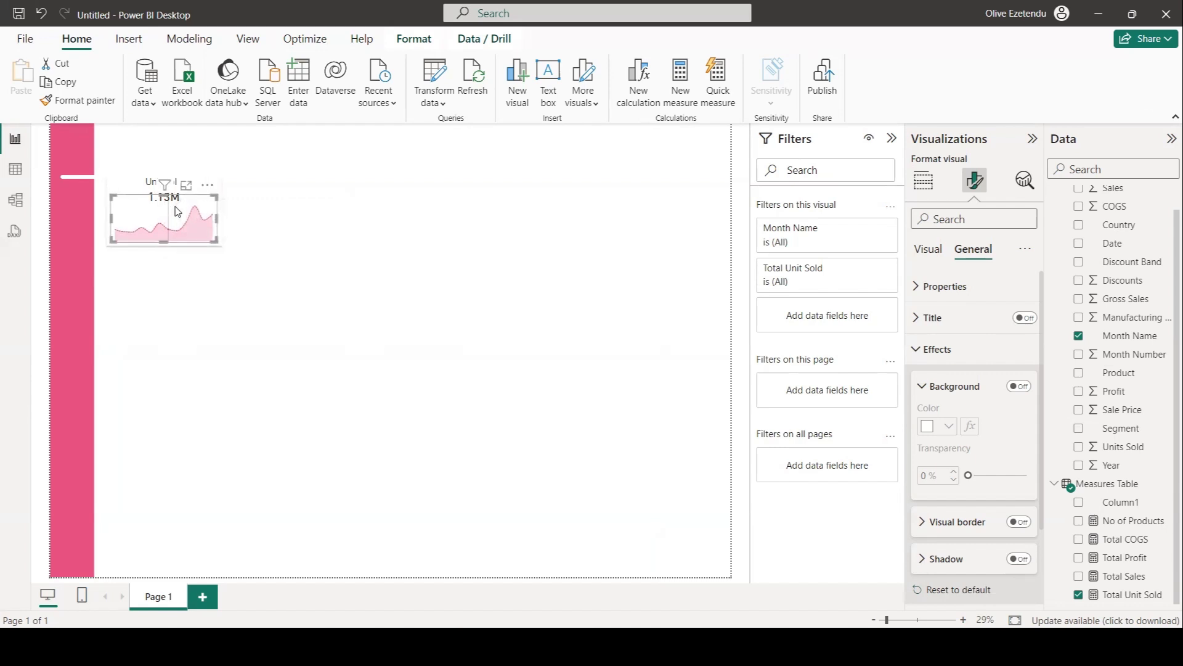
click(561, 386)
Delete the rectangle shape behind the Unit Sold card.
click(212, 246)
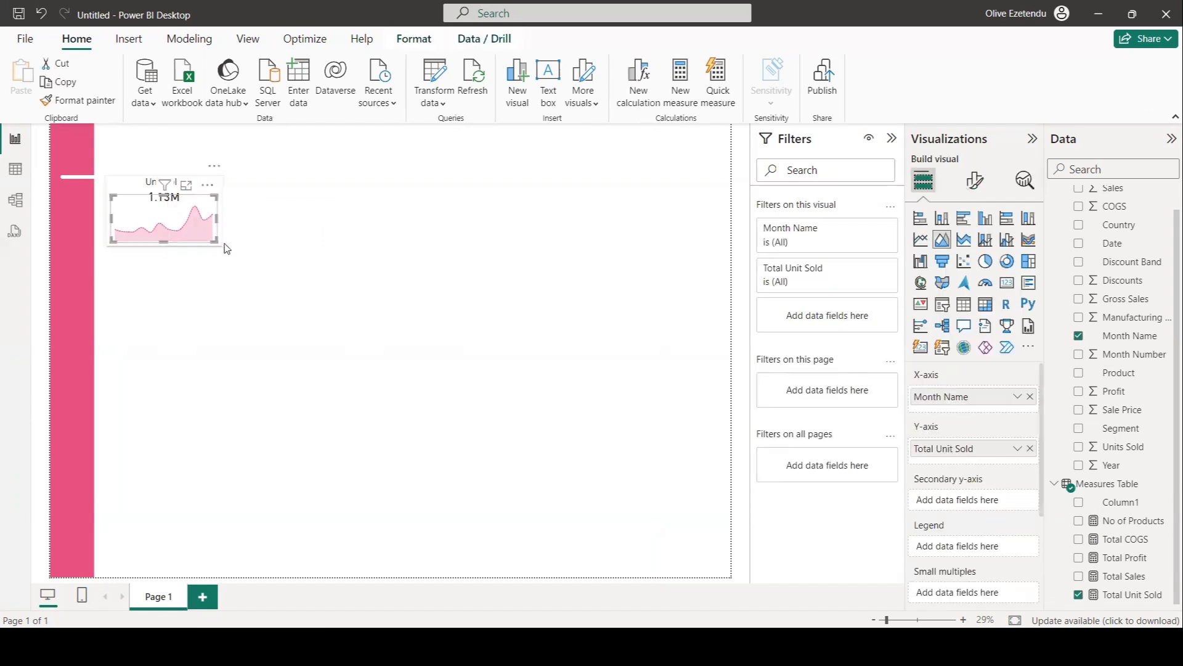
click(288, 223)
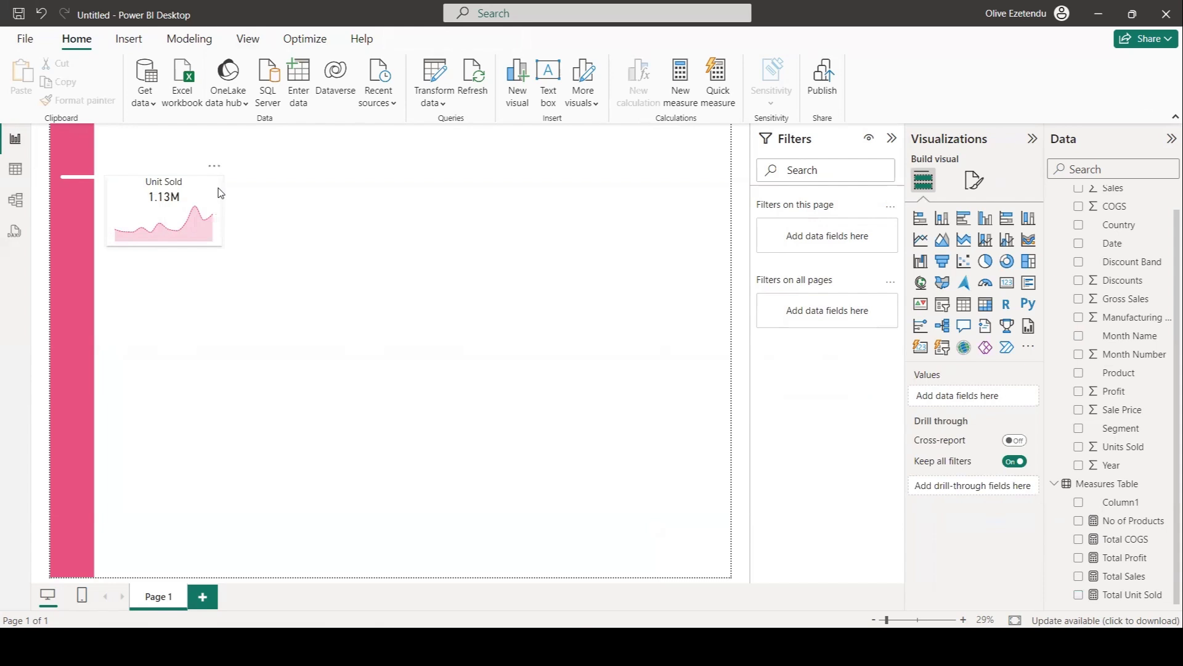
click(220, 193)
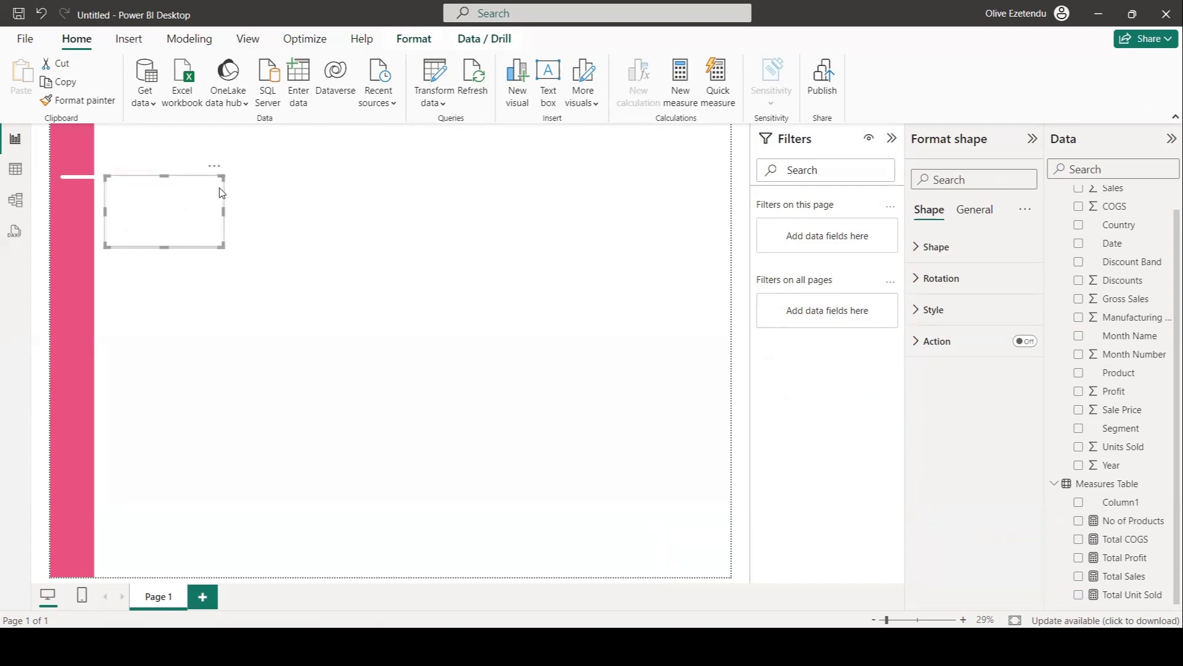
key(Delete)
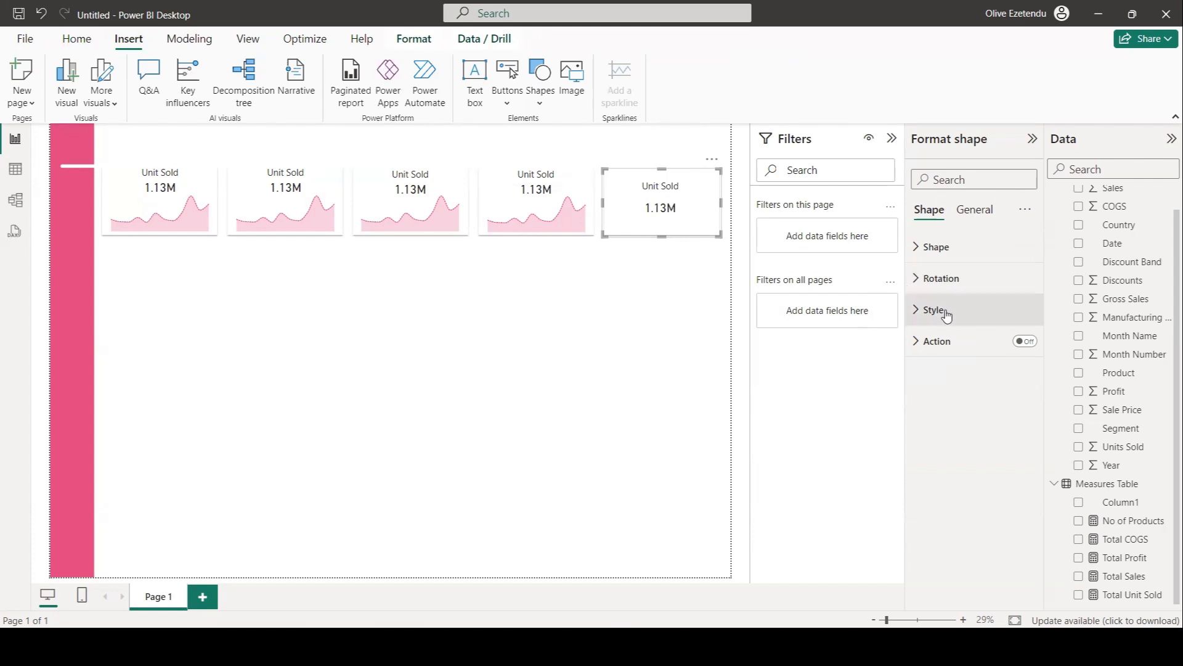
Fill the rectangle shape at the fifth card position with hex color #E7B7F8.
click(941, 310)
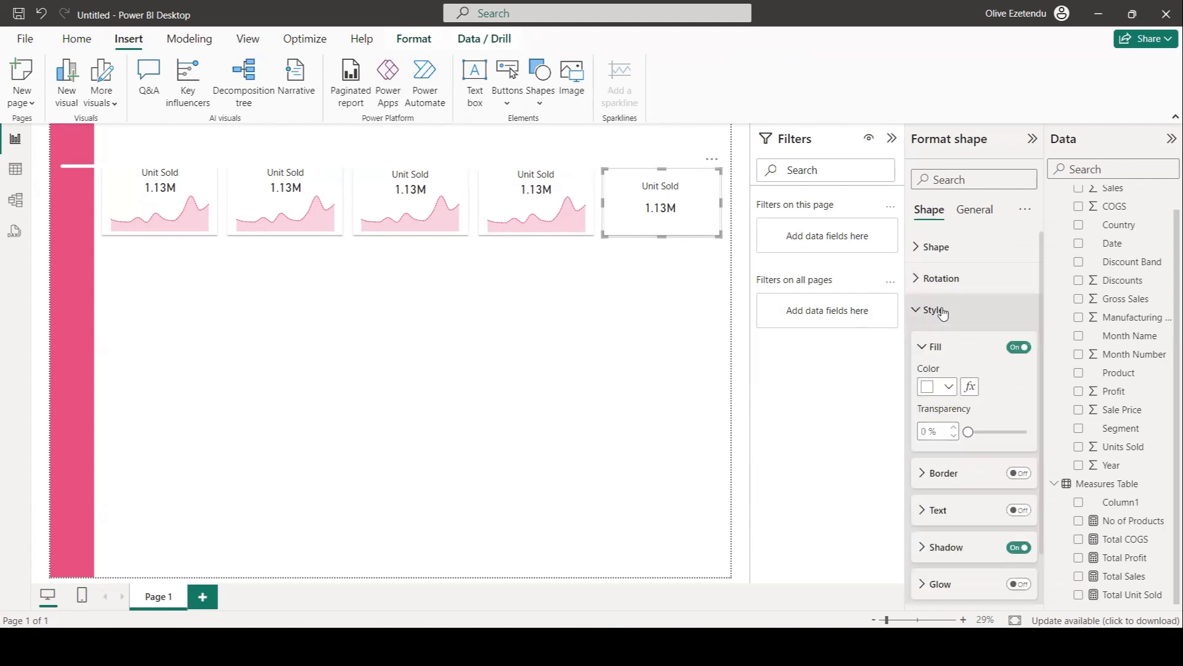
click(948, 387)
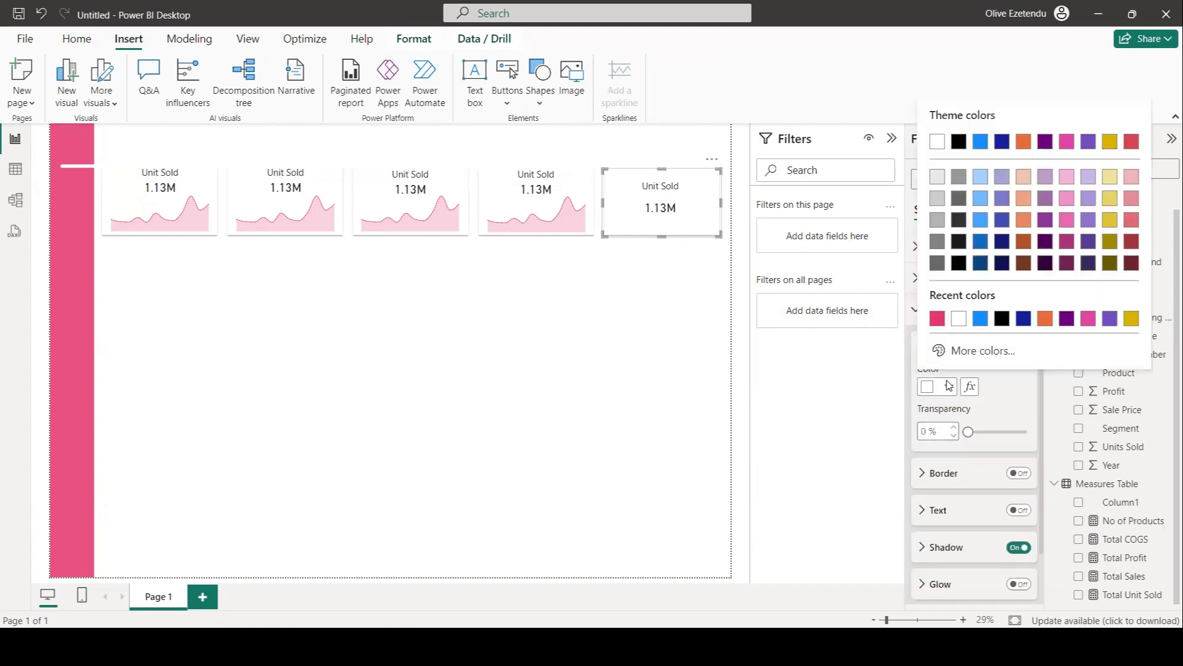
click(965, 351)
text(#E7B7F8)
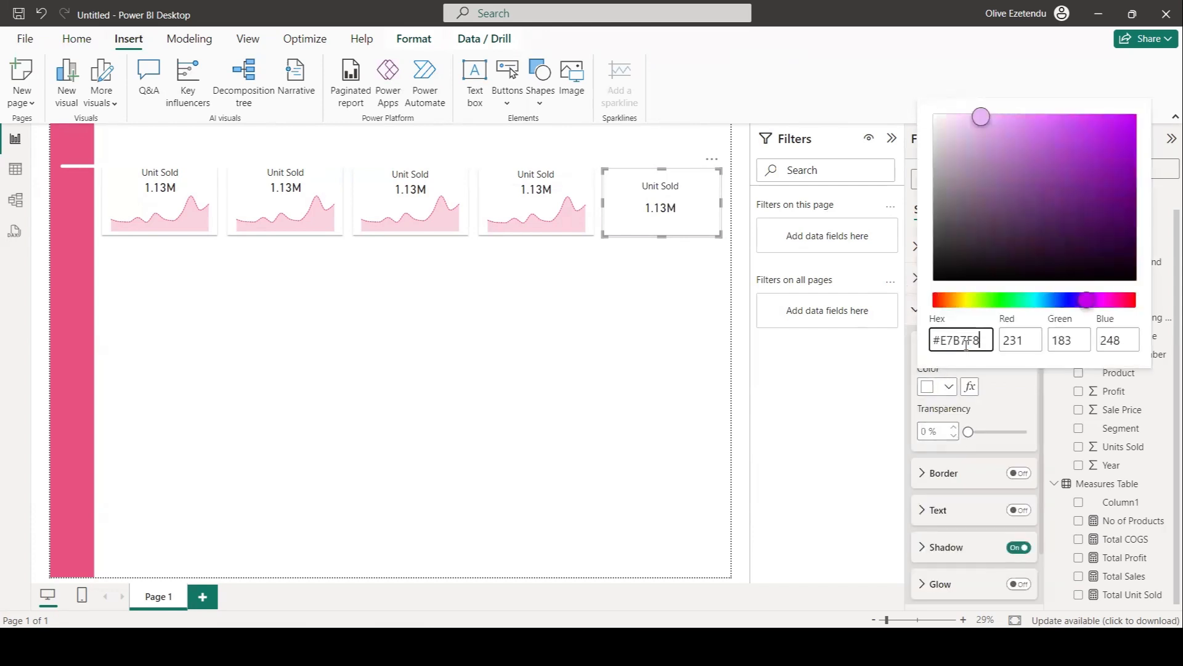
click(835, 426)
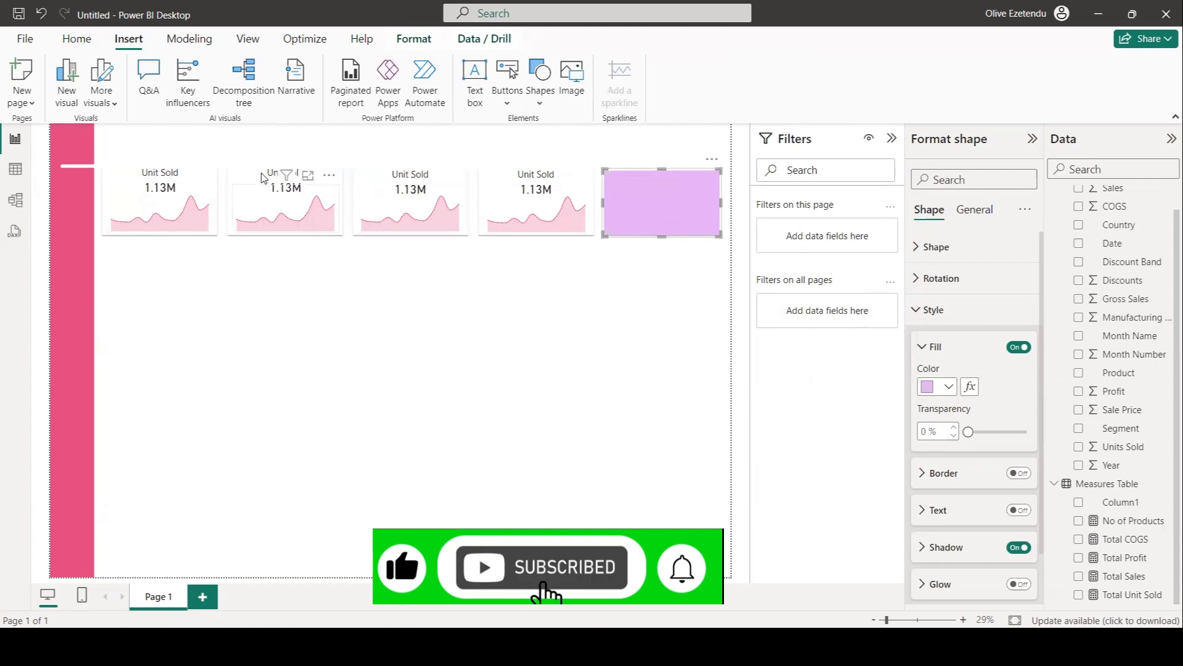
Replace the second card's field with the Total COGS measure.
click(282, 199)
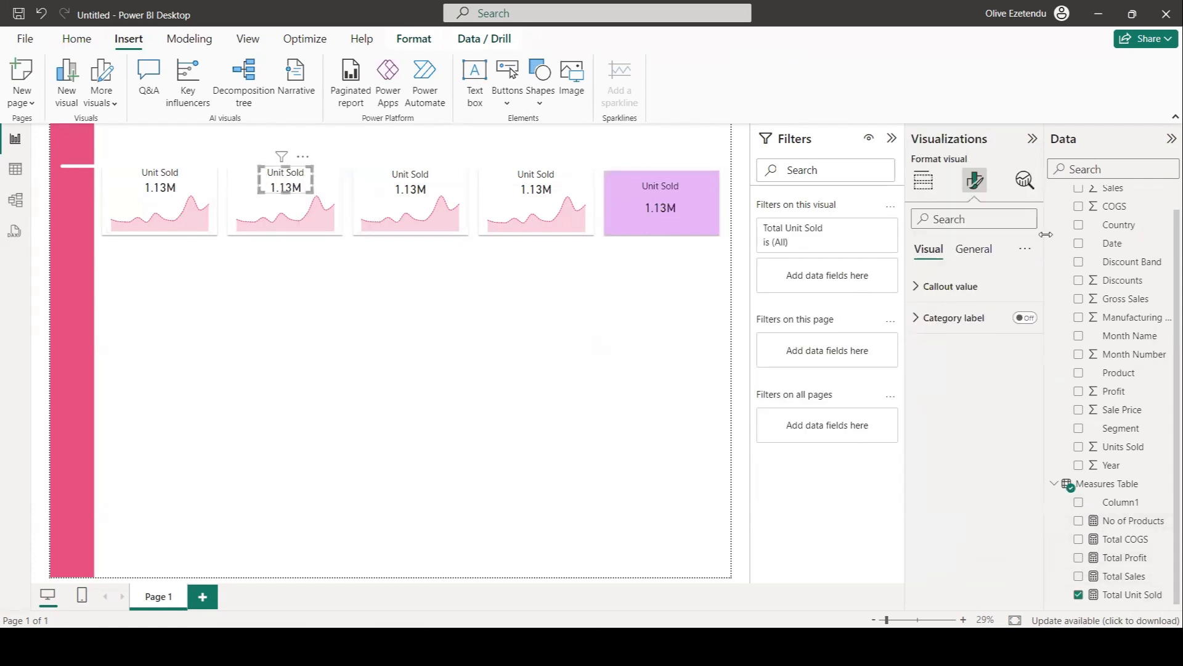
click(921, 185)
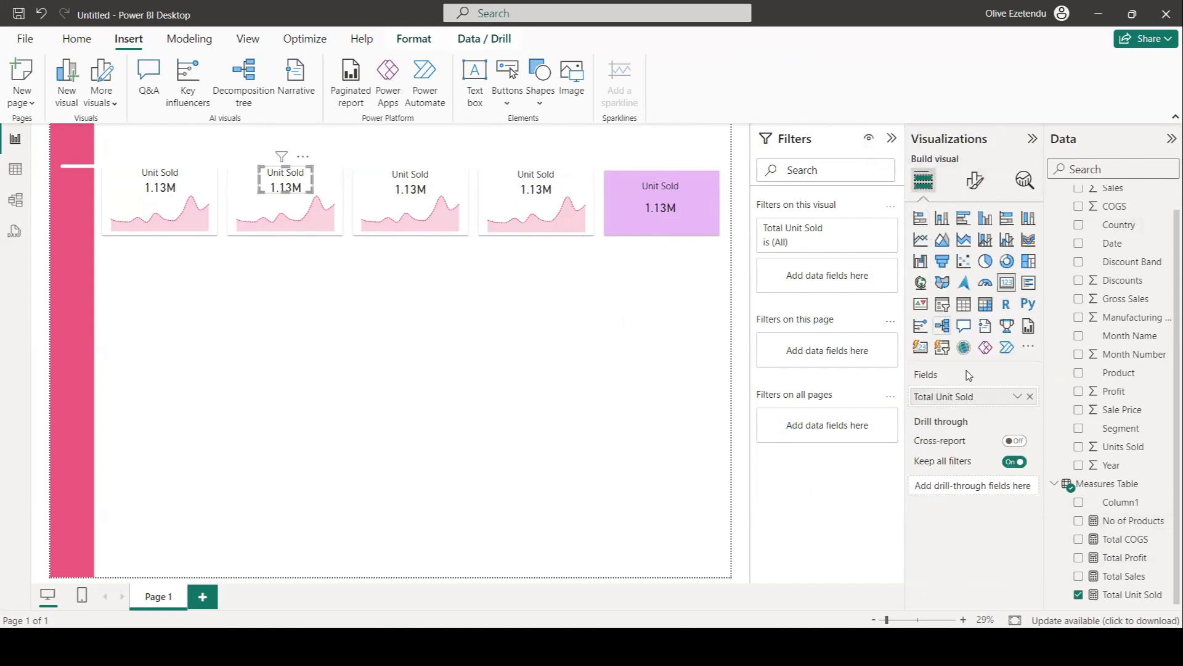
drag(1123, 539, 972, 398)
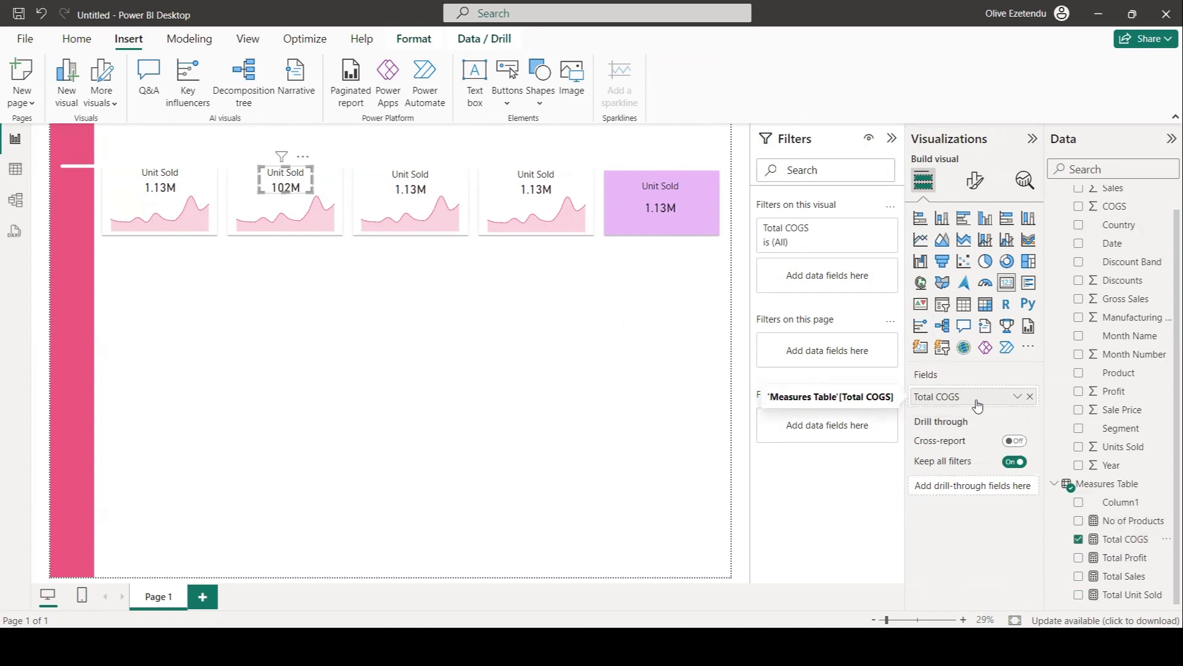
Format the Total COGS measure as currency with 1 decimal place.
click(1136, 540)
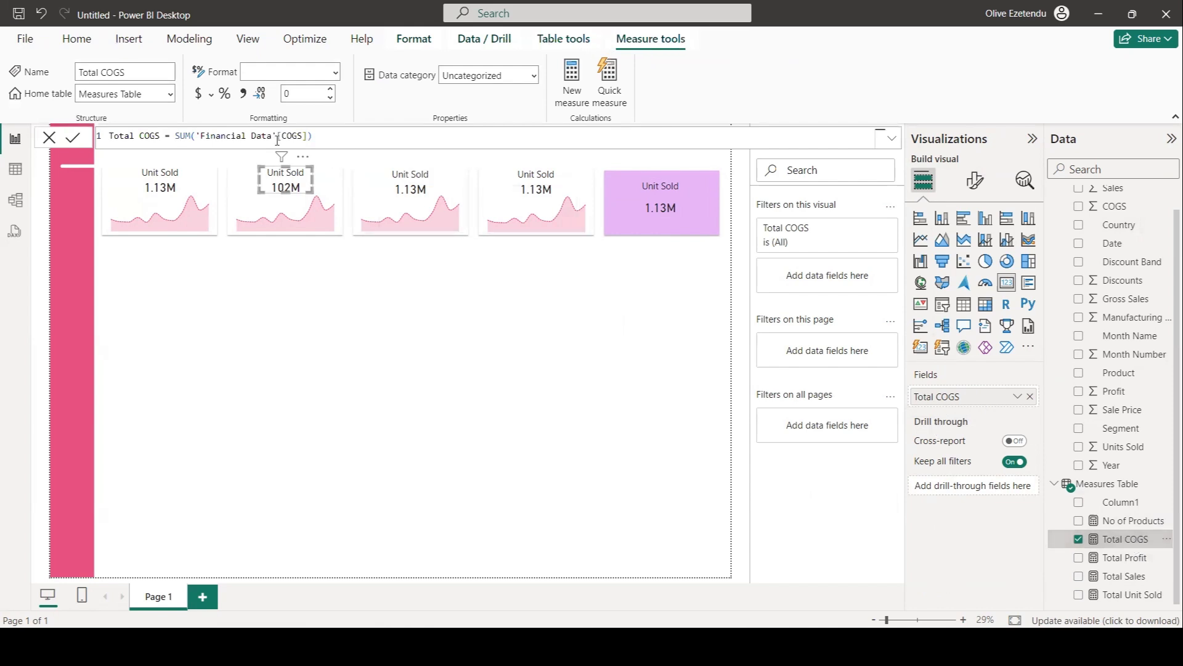
click(199, 96)
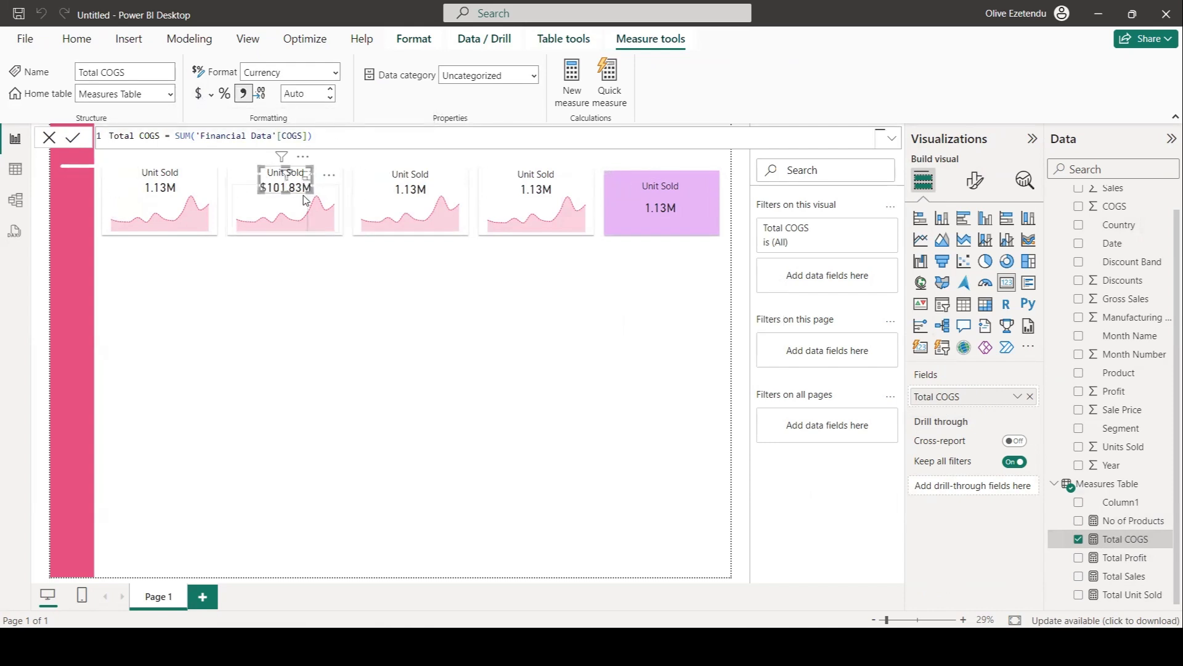
click(331, 93)
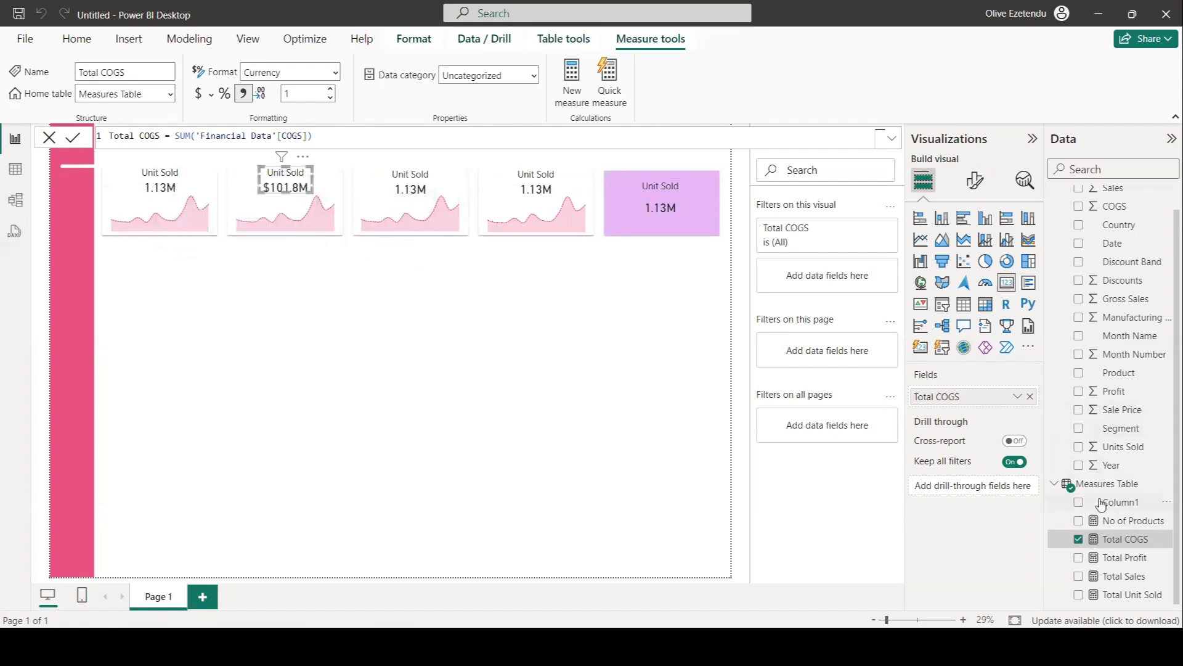
Turn on the second card's title and set its text to Total COGS.
click(975, 180)
click(978, 251)
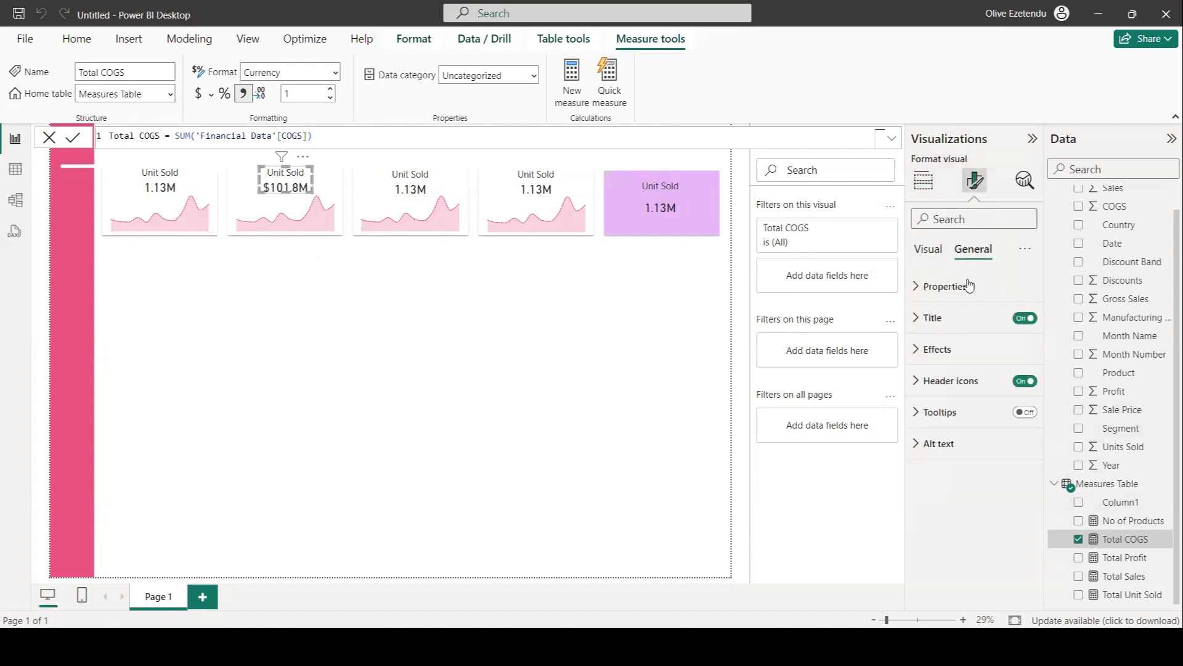
click(938, 319)
drag(957, 393, 906, 379)
text(To)
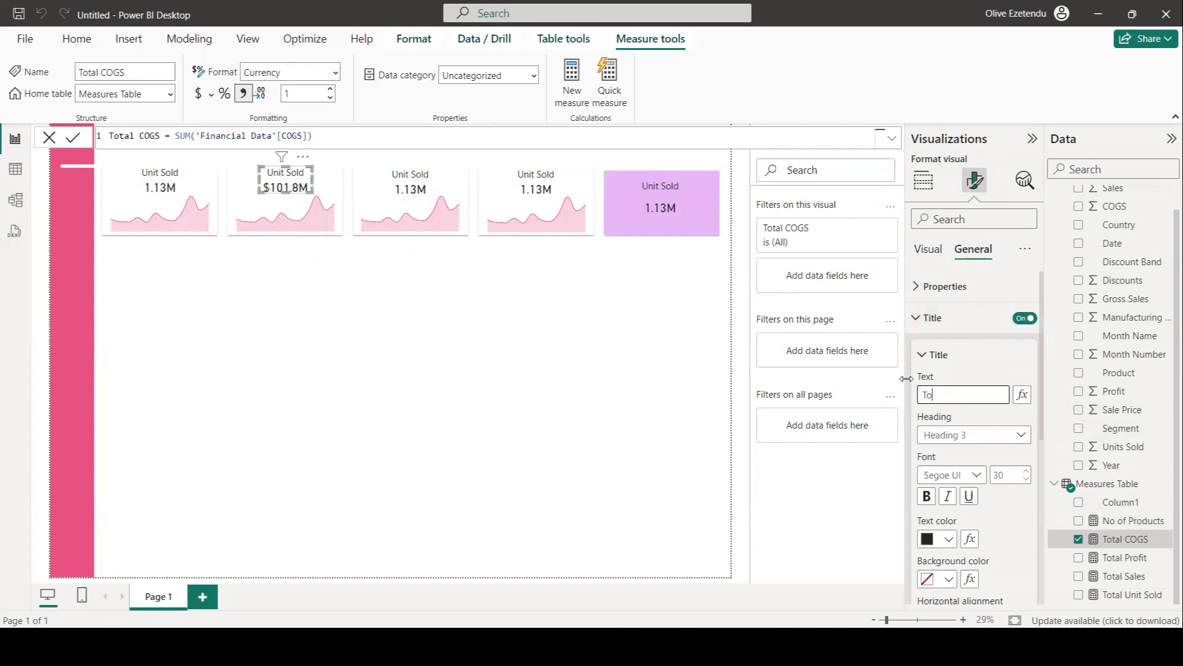
text(tal COGS)
click(382, 274)
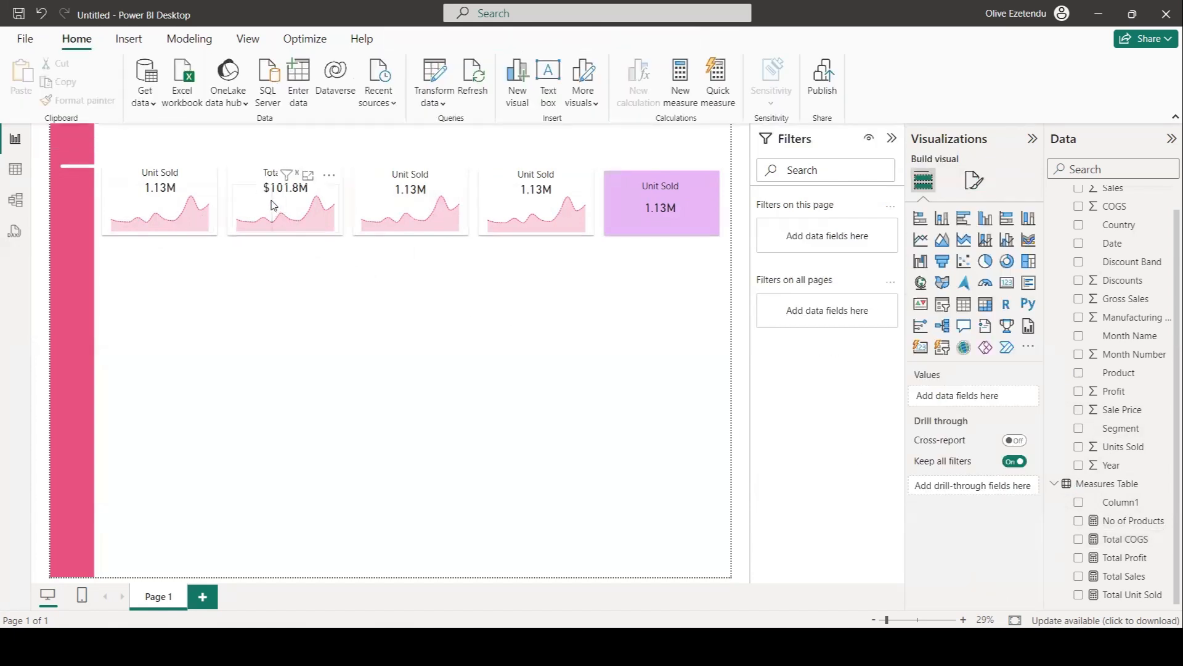
Replace the second sparkline's Y-axis value Total Unit Sold with Total COGS.
click(271, 205)
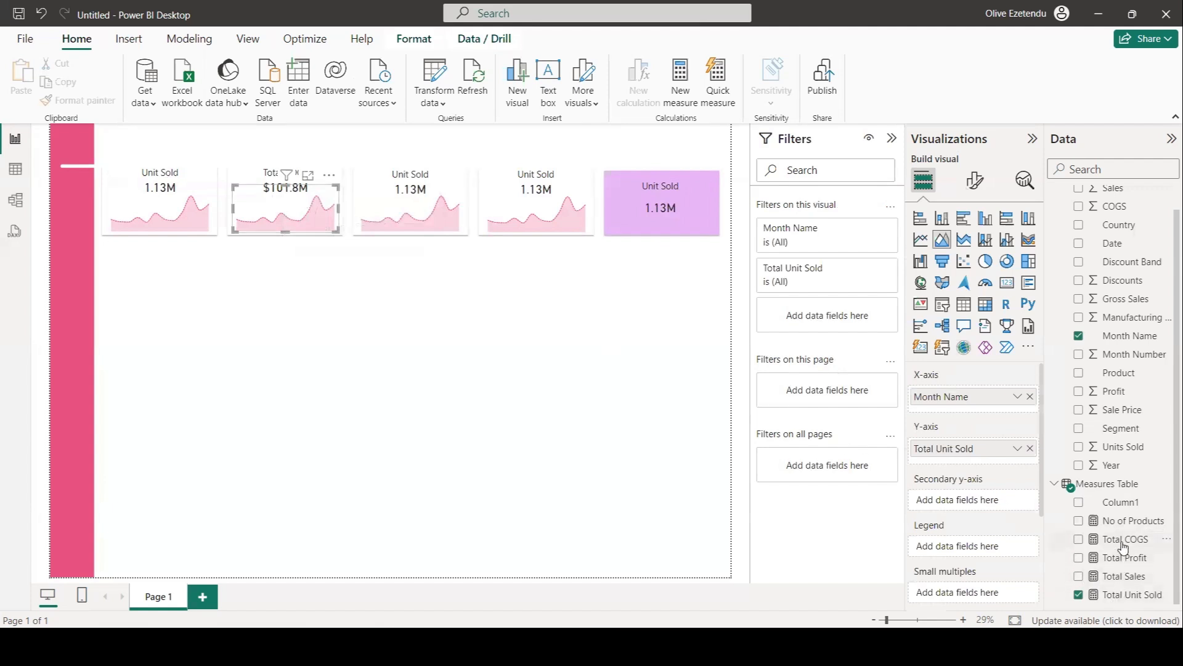
drag(1125, 544, 983, 452)
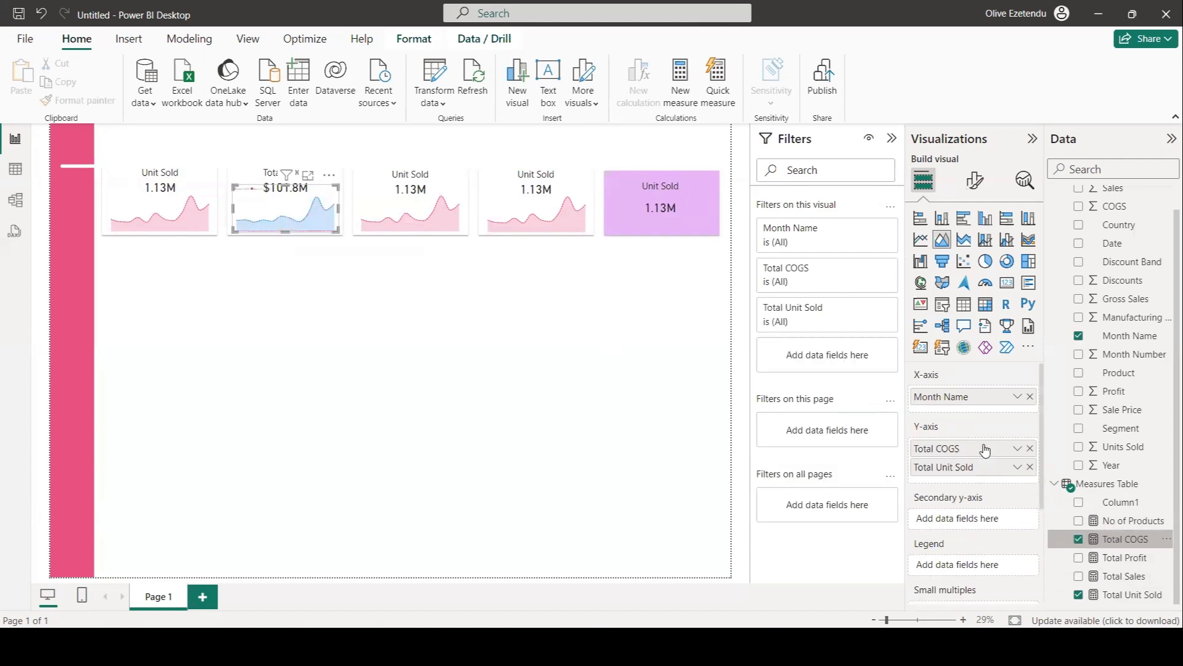
click(1025, 471)
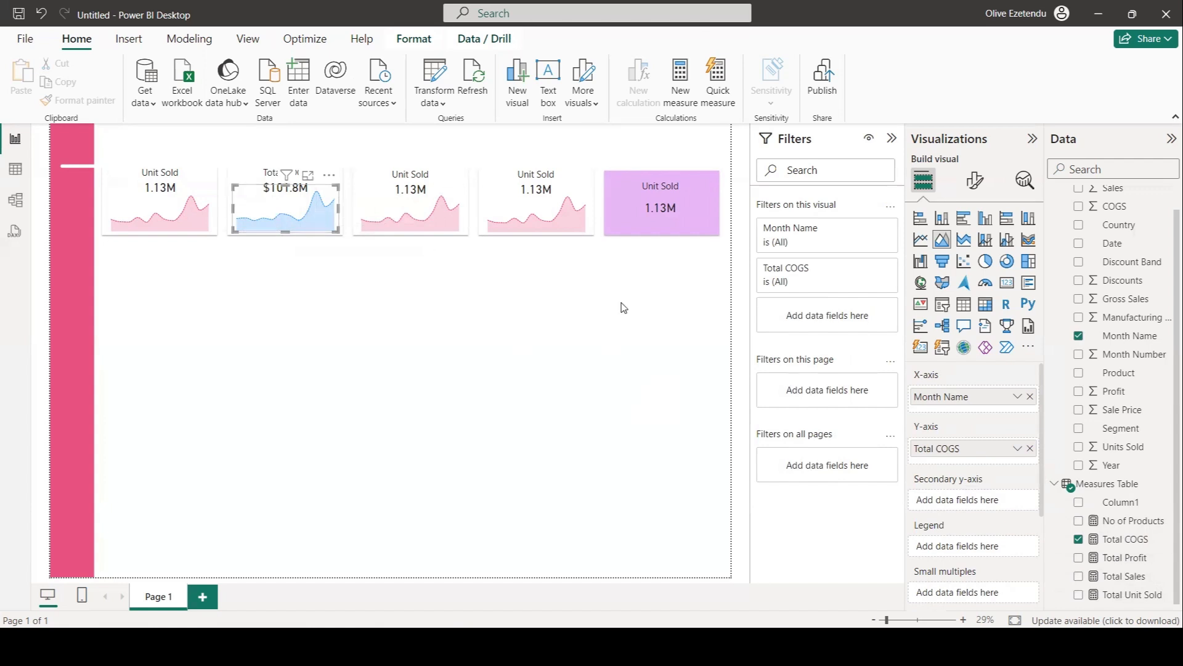
Change the second sparkline's line color to pink.
click(972, 187)
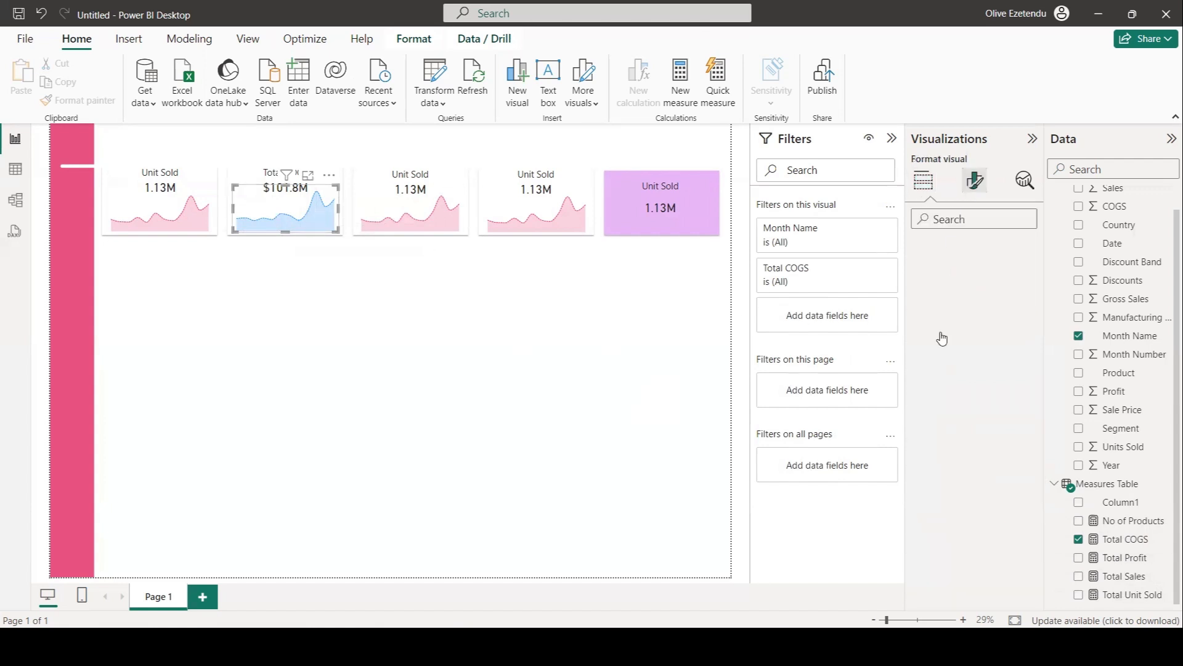
click(934, 507)
scroll(962, 482, down, 3)
scroll(971, 517, down, 2)
click(971, 523)
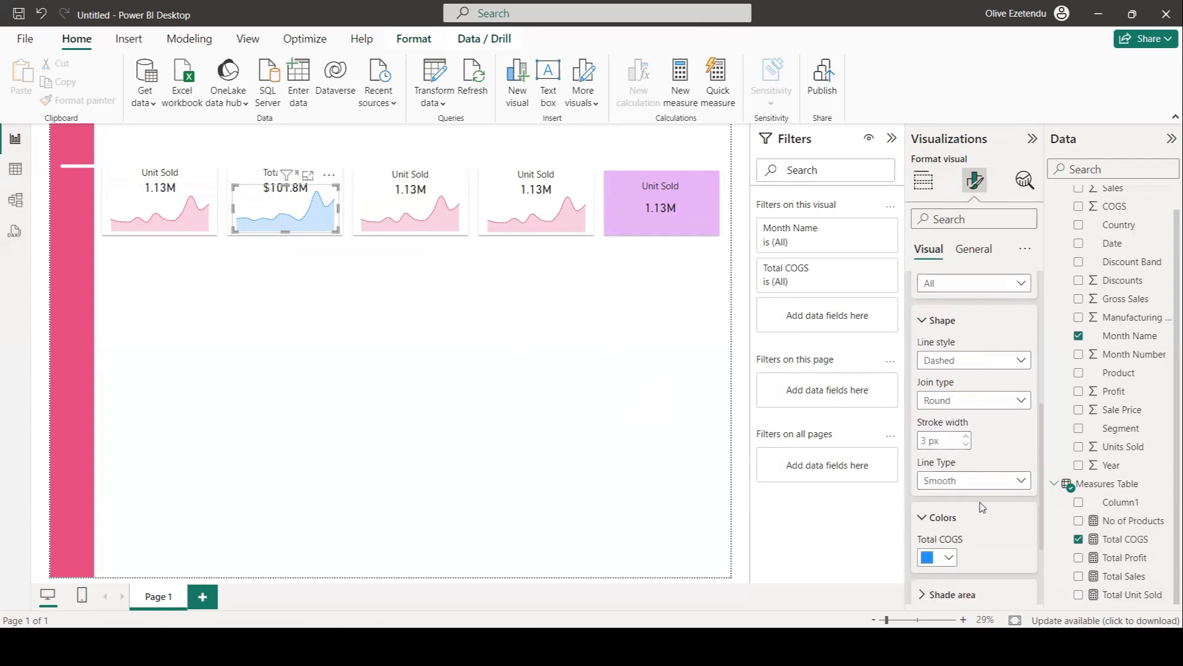
scroll(984, 486, down, 3)
click(947, 395)
click(959, 339)
click(946, 447)
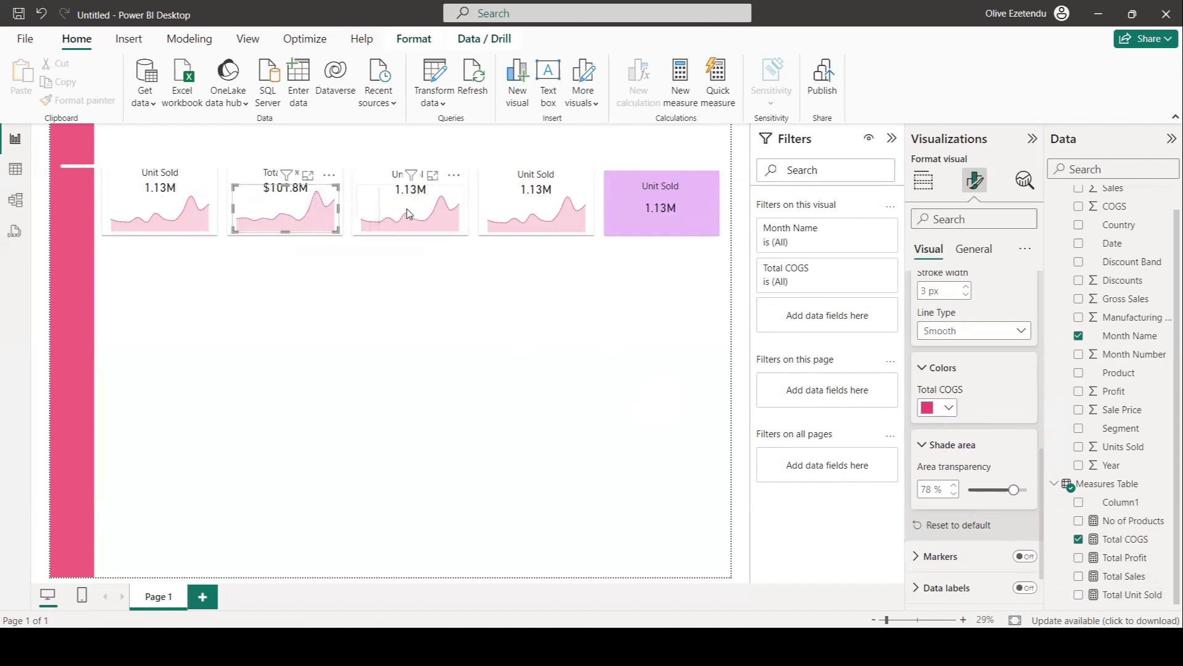
Replace the third card's value with Total Sales and format the Total Sales measure as currency with 1 decimal place.
click(396, 179)
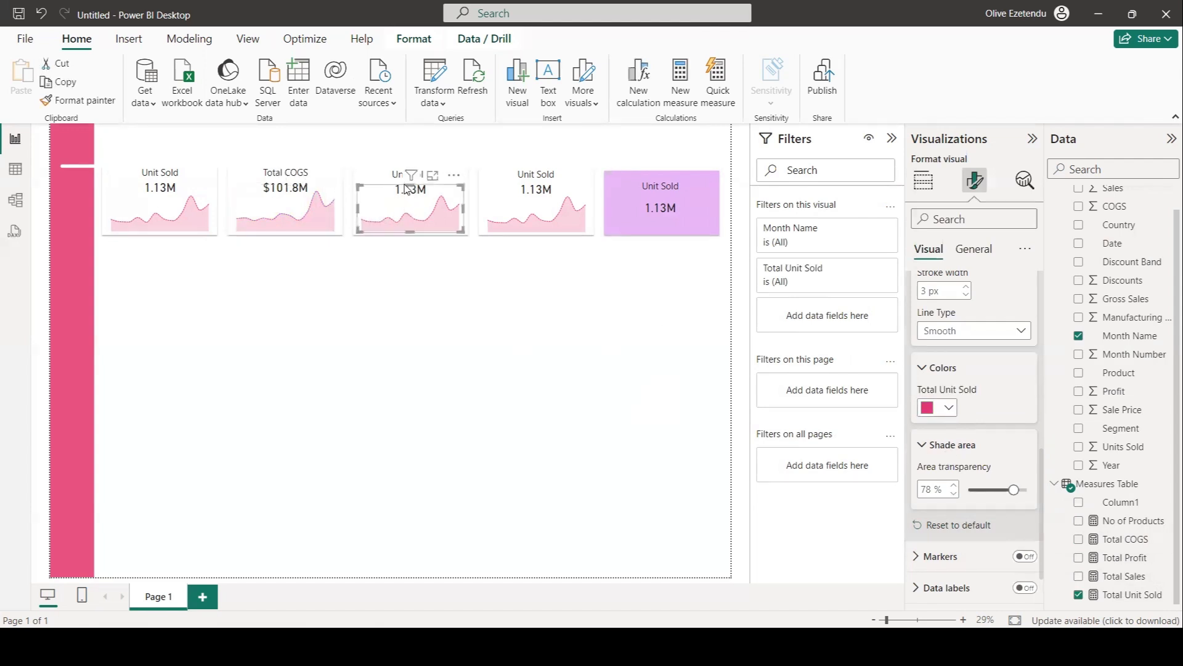
click(385, 174)
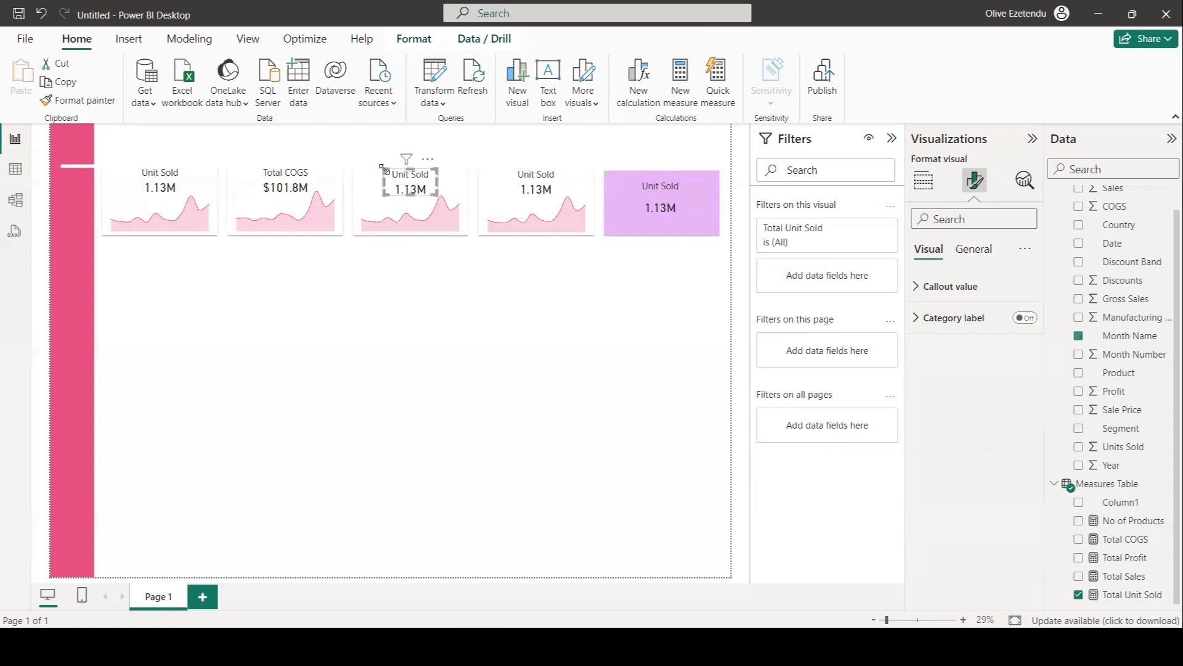
click(923, 180)
drag(1124, 575, 967, 396)
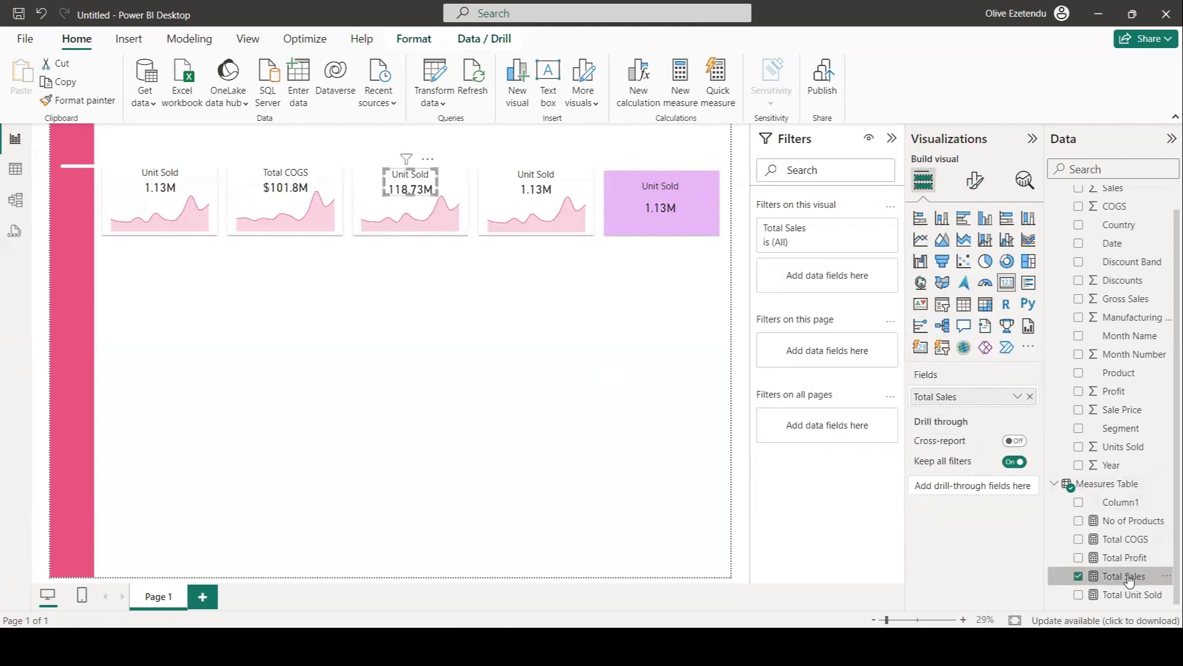
click(332, 94)
click(331, 91)
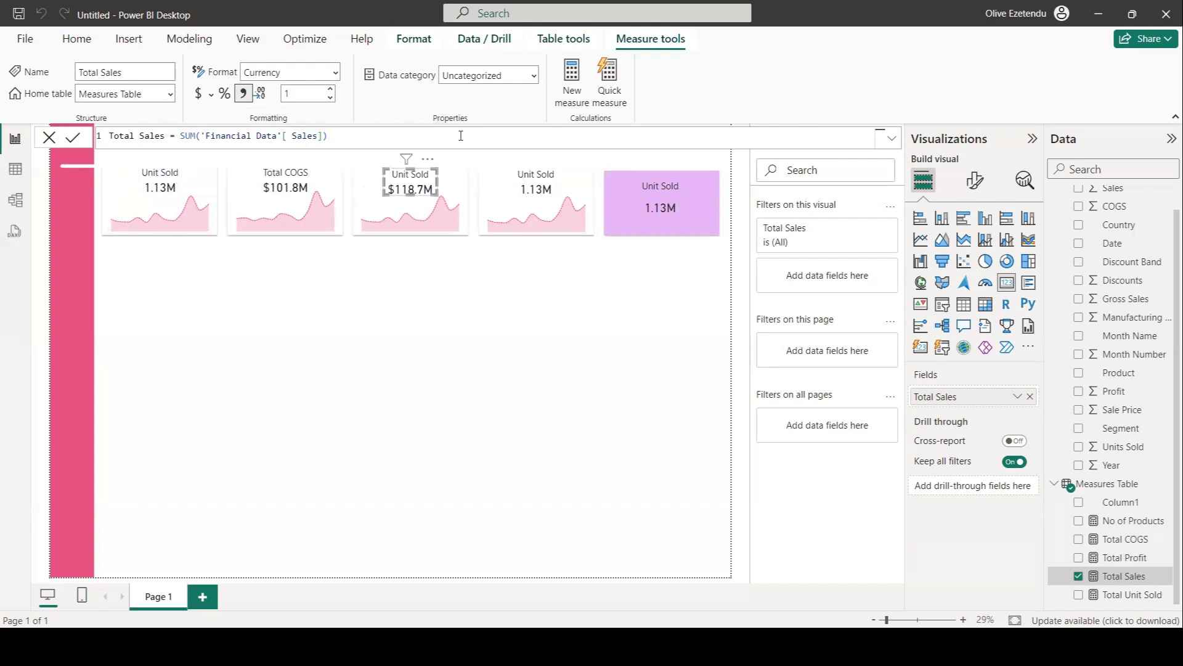
Turn on the third card's title and set its text to Total Sales.
click(975, 180)
click(973, 249)
click(933, 318)
drag(963, 395, 896, 388)
text(Total Sales)
Show Total Profit in the fourth card, formatted as currency with 1 decimal place, and title it Total Profit.
click(536, 181)
click(923, 180)
drag(1125, 557, 895, 401)
click(1124, 557)
click(197, 93)
click(331, 91)
click(331, 90)
click(975, 180)
text(Total Profit)
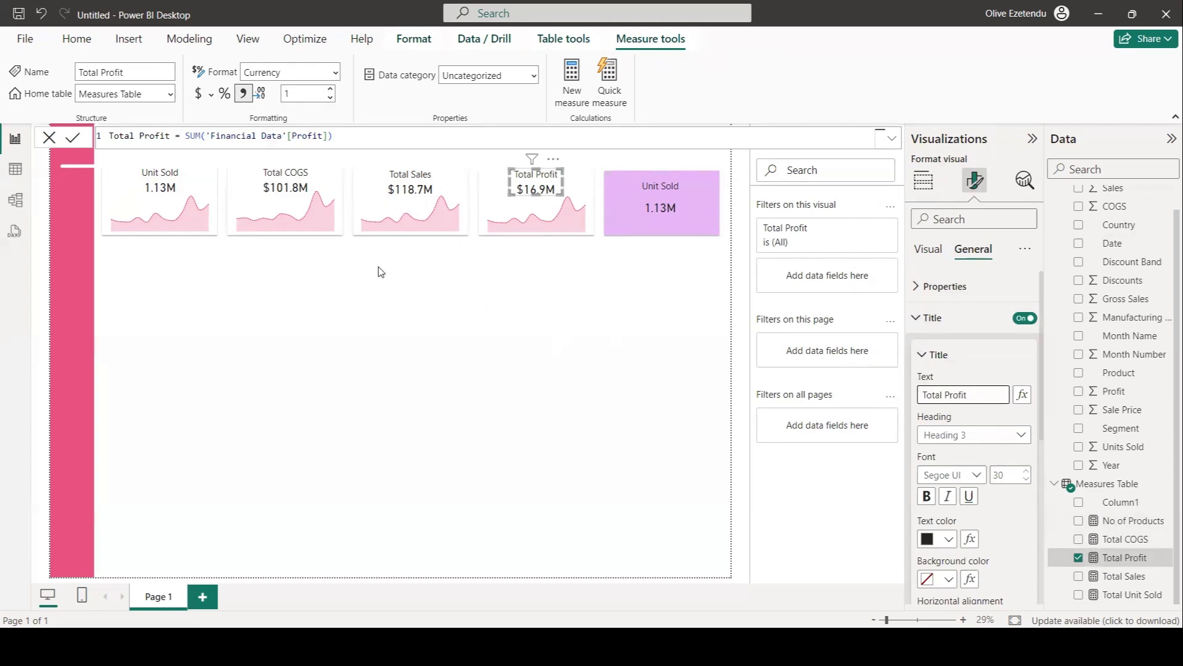
Replace the third sparkline's Y-axis value with Total Sales and change its line color to pink.
click(406, 212)
click(1030, 449)
click(975, 180)
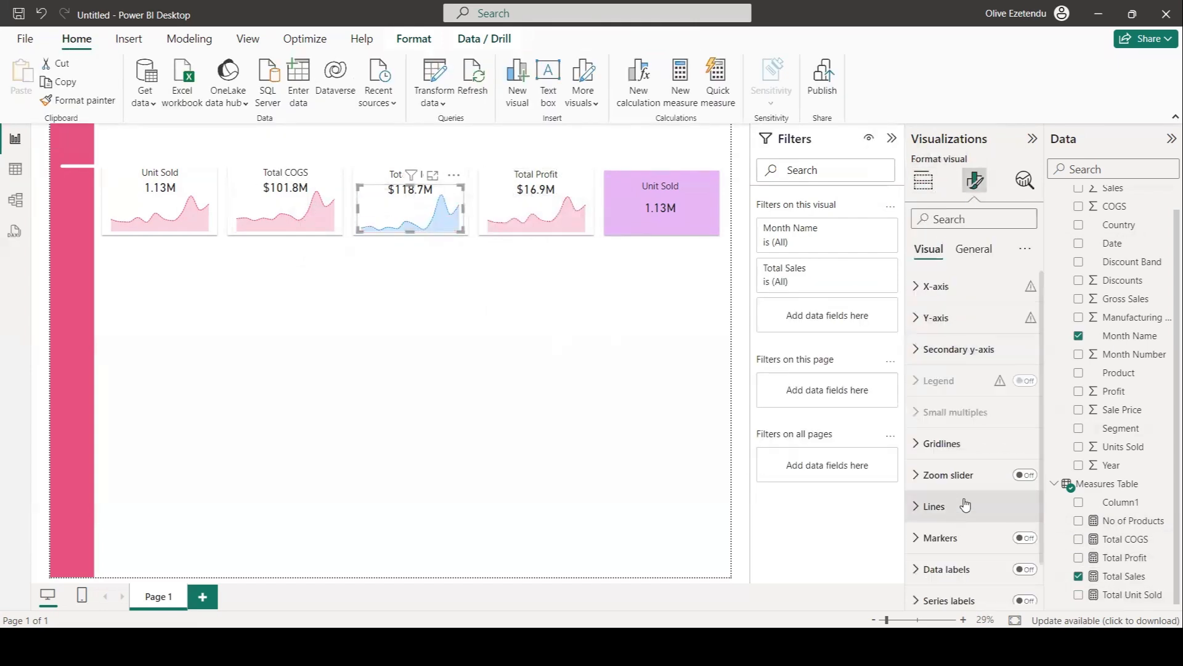
click(953, 511)
click(943, 408)
click(937, 338)
Replace the fourth sparkline's Y-axis value with Total Profit and change its line color to pink.
click(540, 213)
click(923, 180)
drag(1124, 557, 981, 452)
click(1030, 468)
click(975, 180)
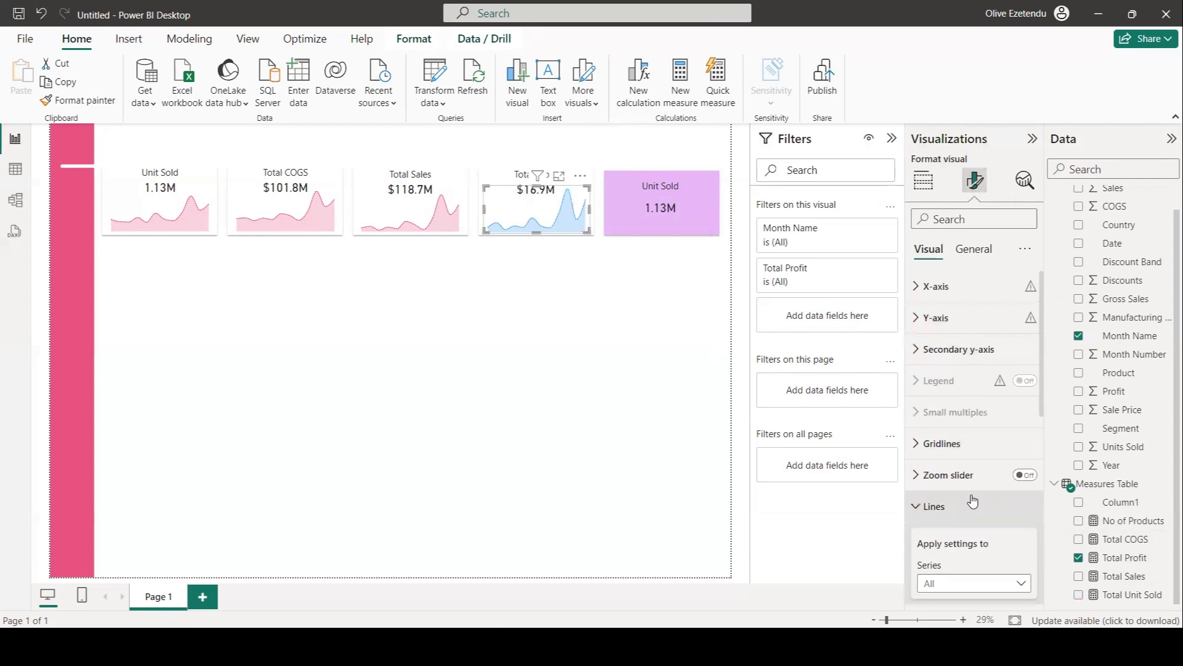
click(961, 510)
scroll(962, 505, down, 5)
click(943, 394)
click(938, 329)
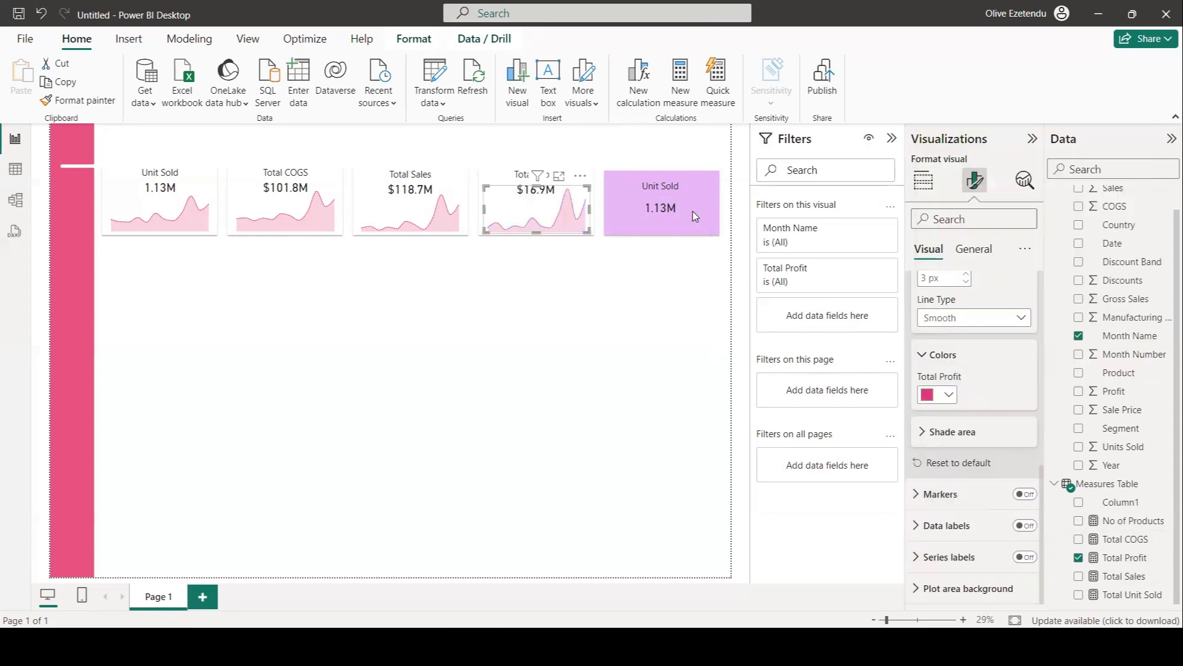
Create a Measures Table measure: Most Sold Product = TOPN(1,VALUES('Financial Data'[Product]), [Total Sales]).
click(693, 312)
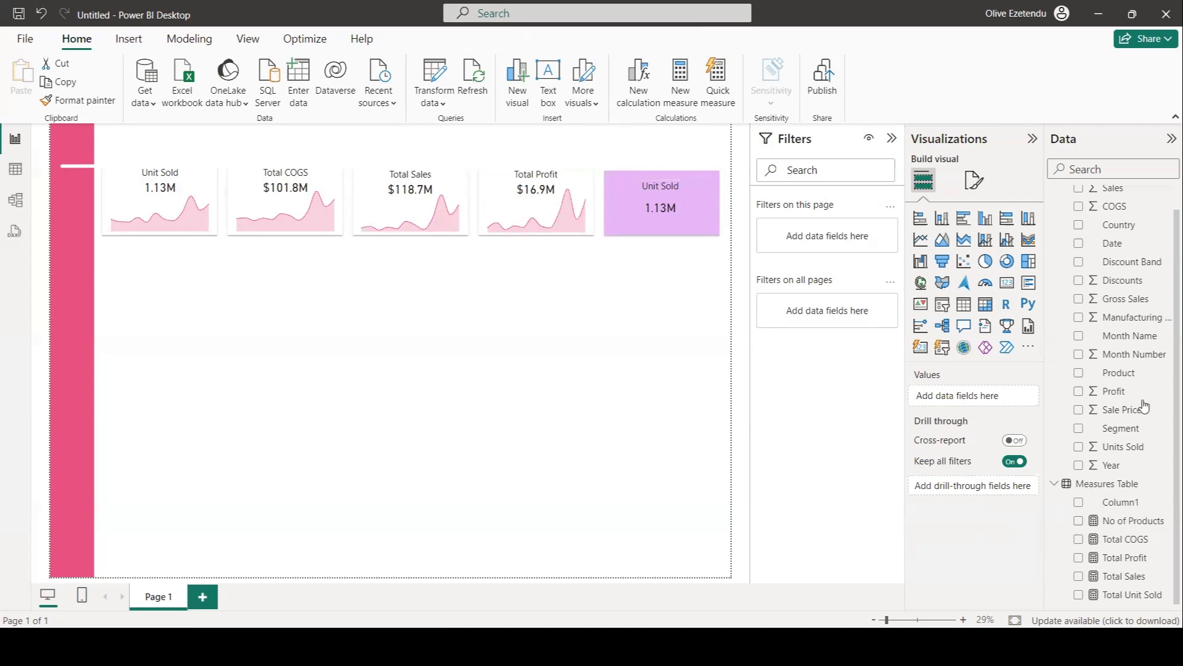
click(1129, 488)
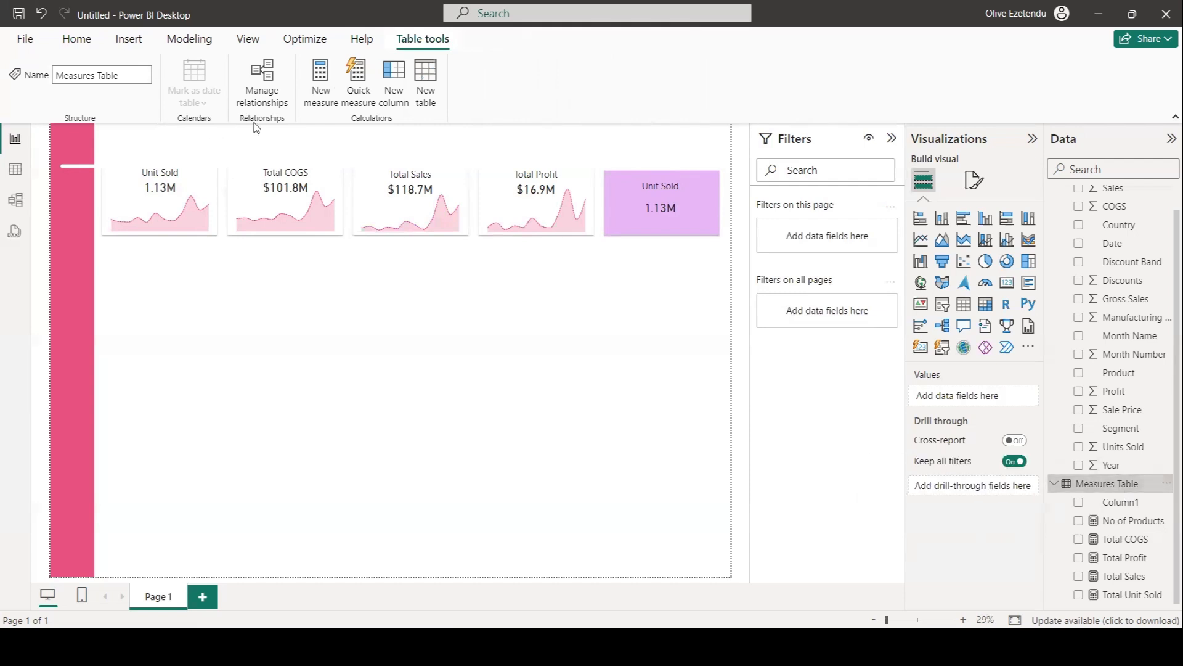
click(318, 89)
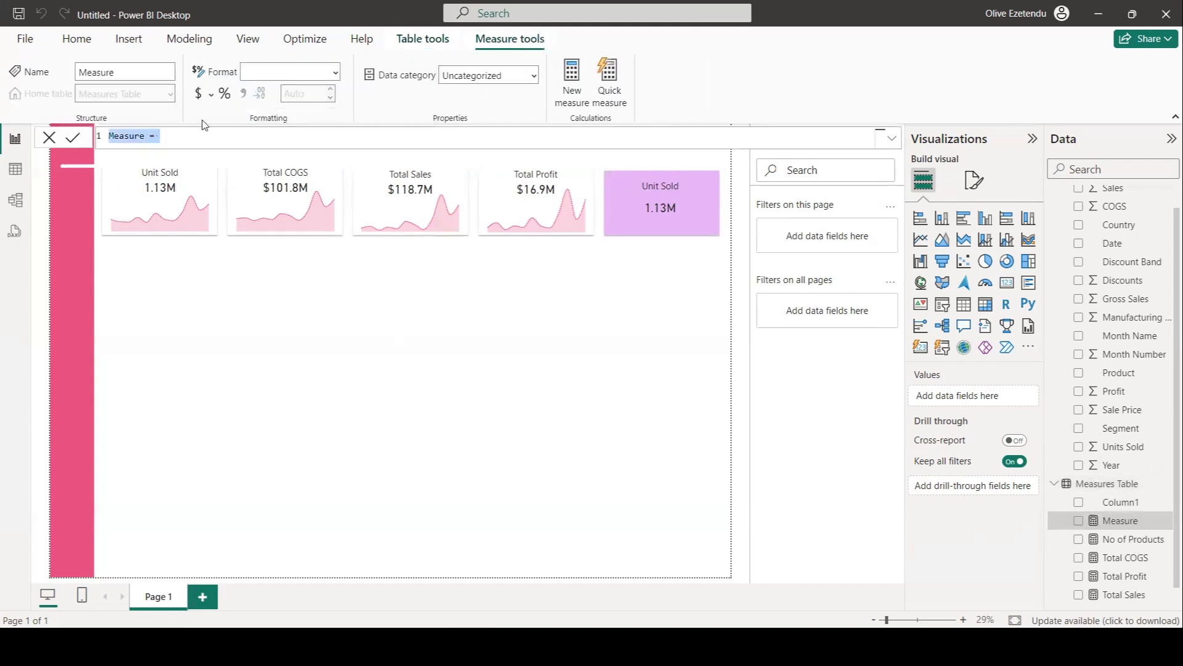
text(Mos)
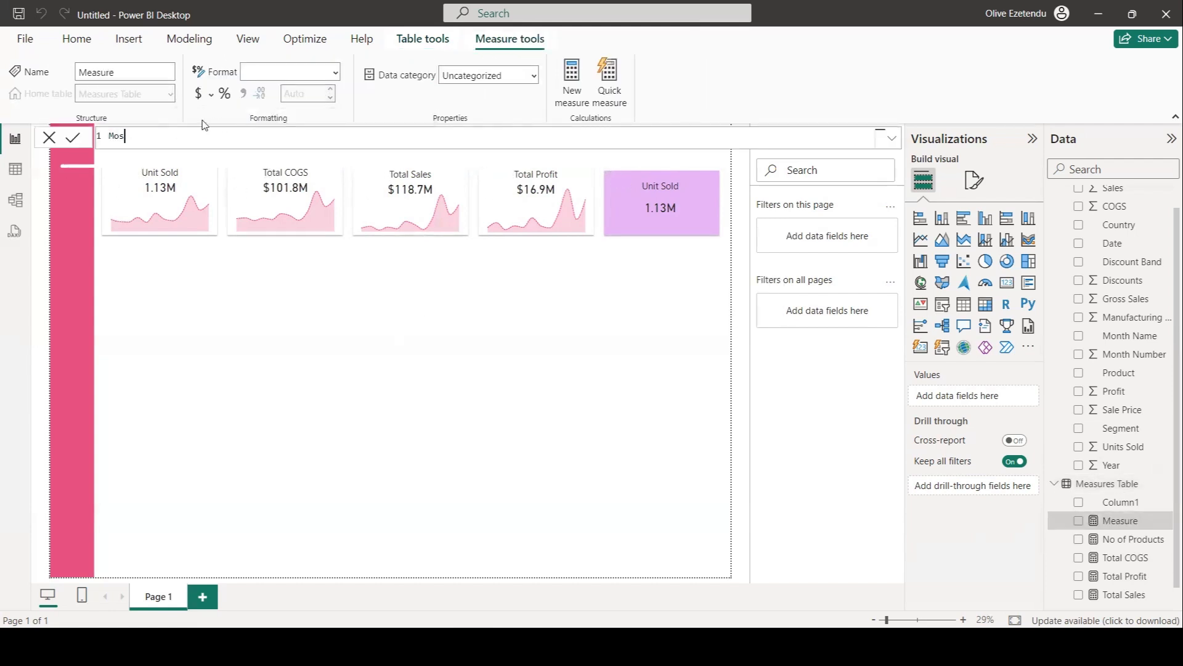
text(t Sold Product =)
text(top)
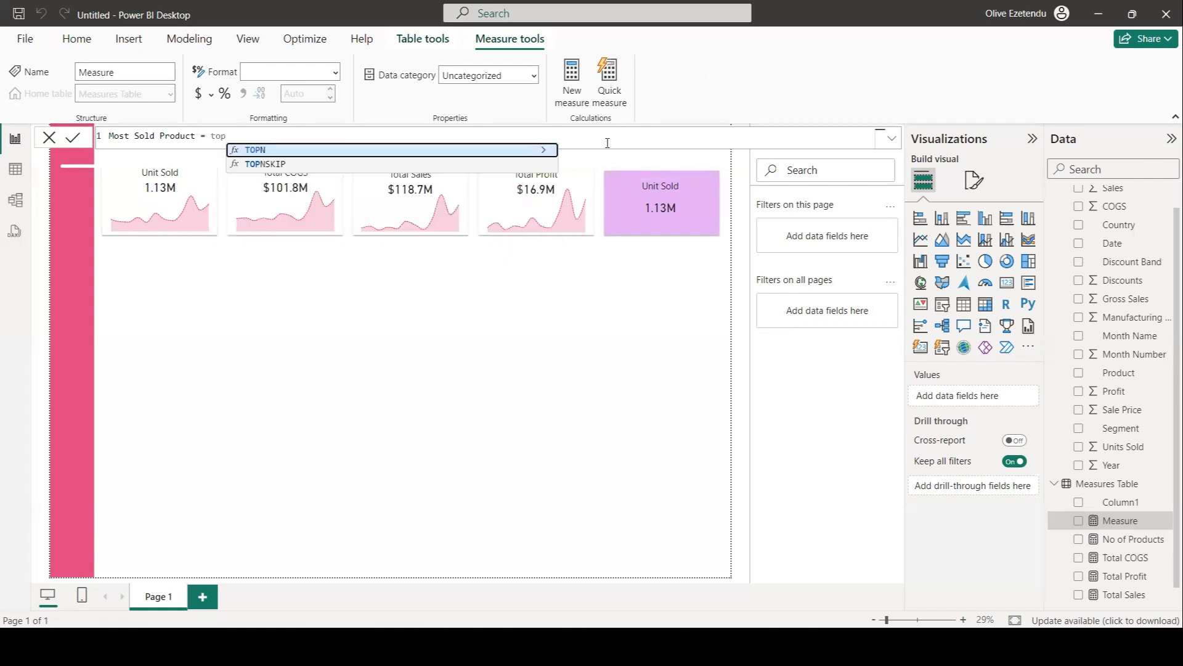
click(409, 149)
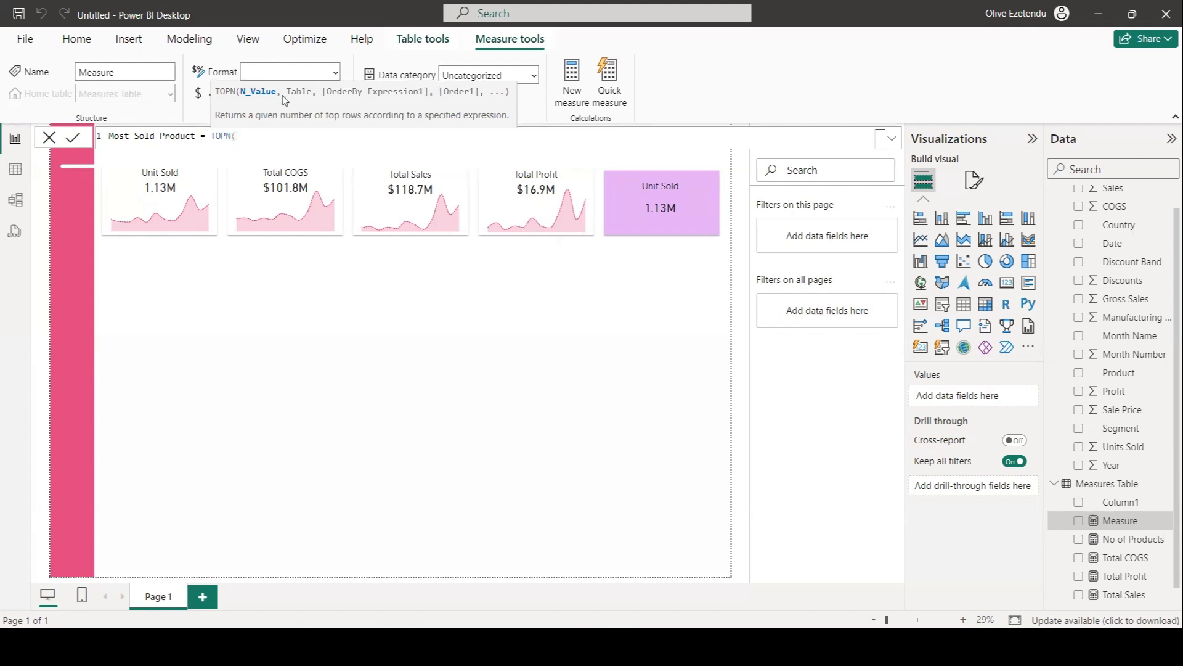
text(1,)
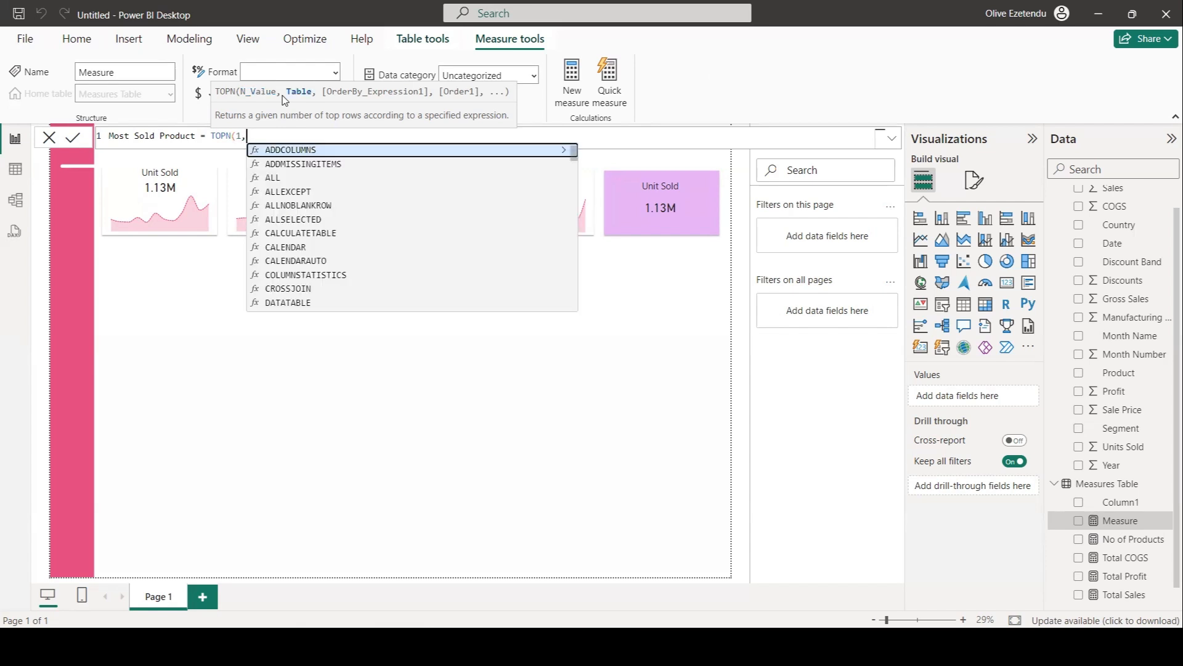
text(VALUES)
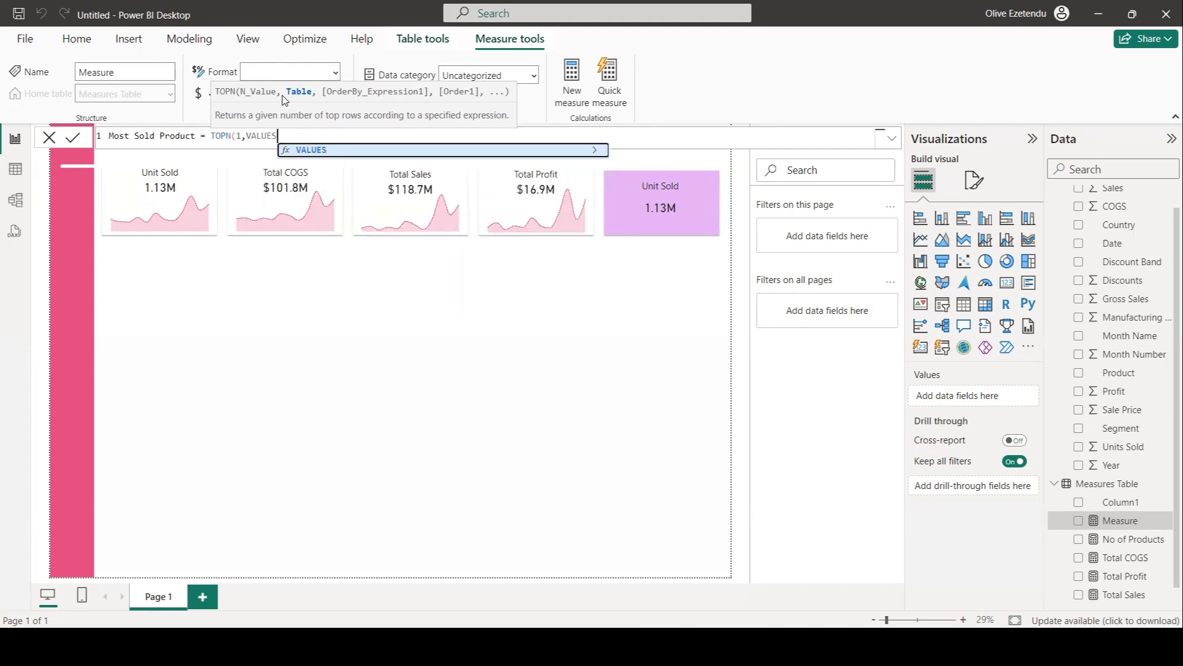
text(()
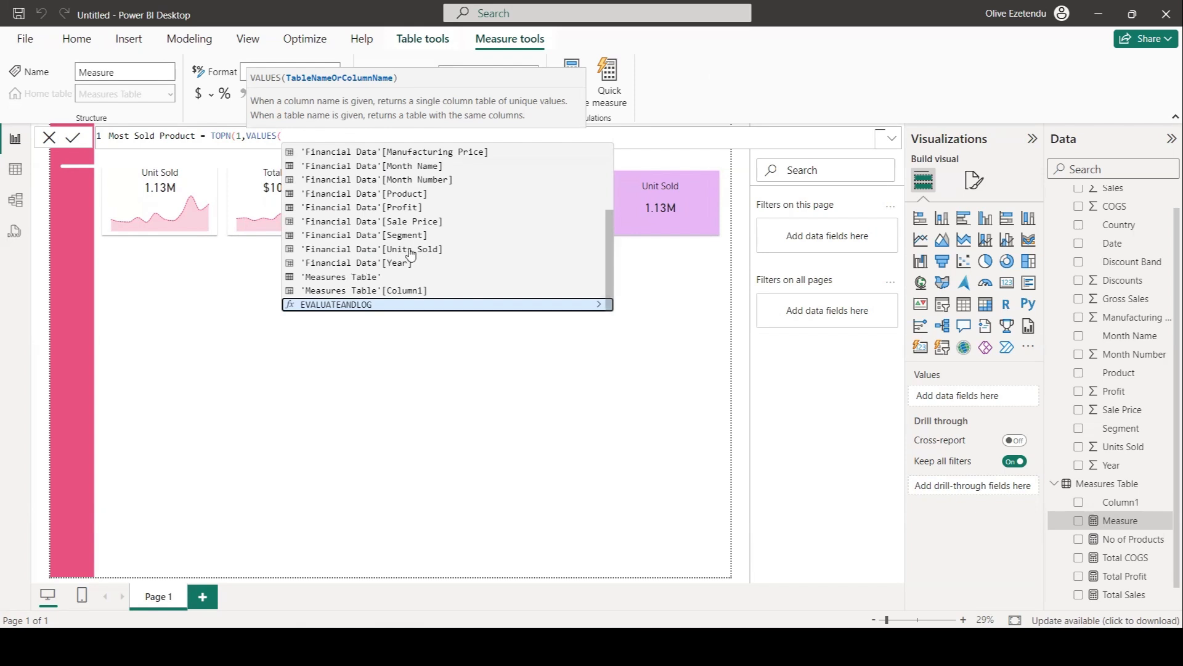
click(415, 193)
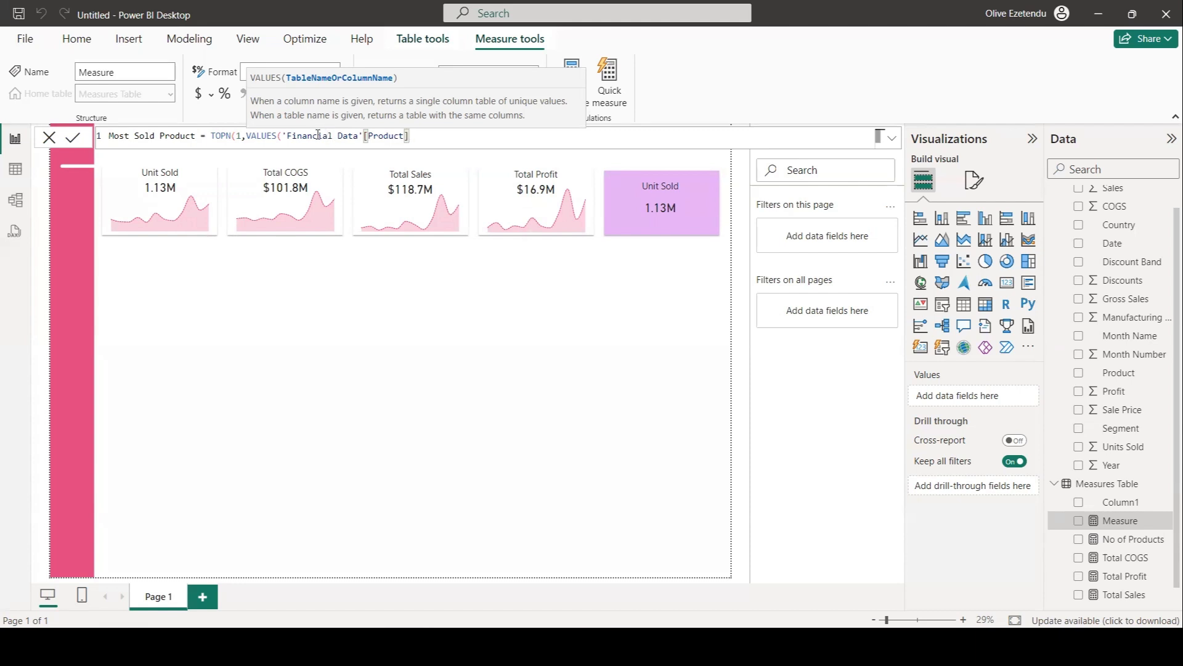
click(416, 137)
text())
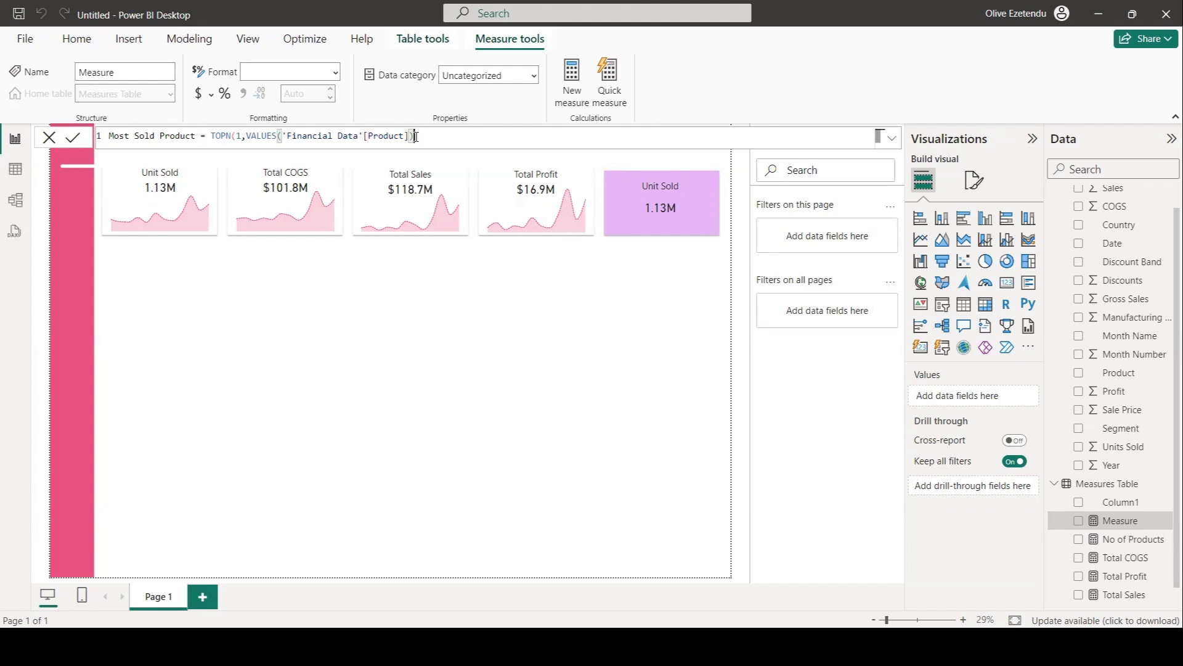
text(,)
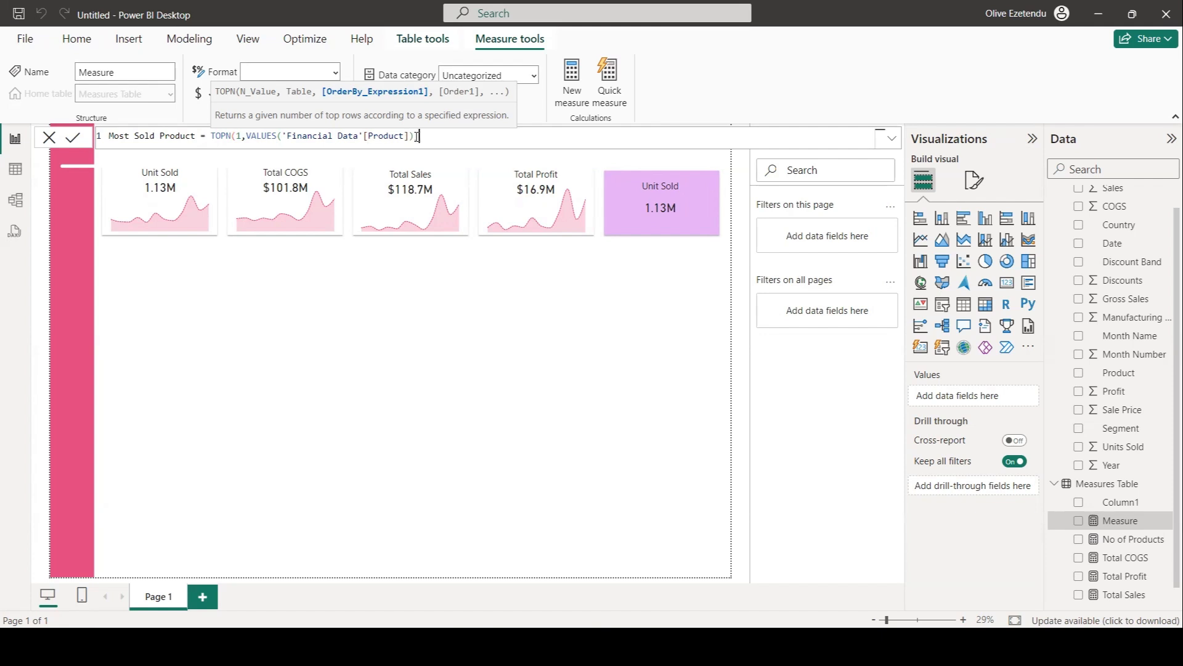
text(T)
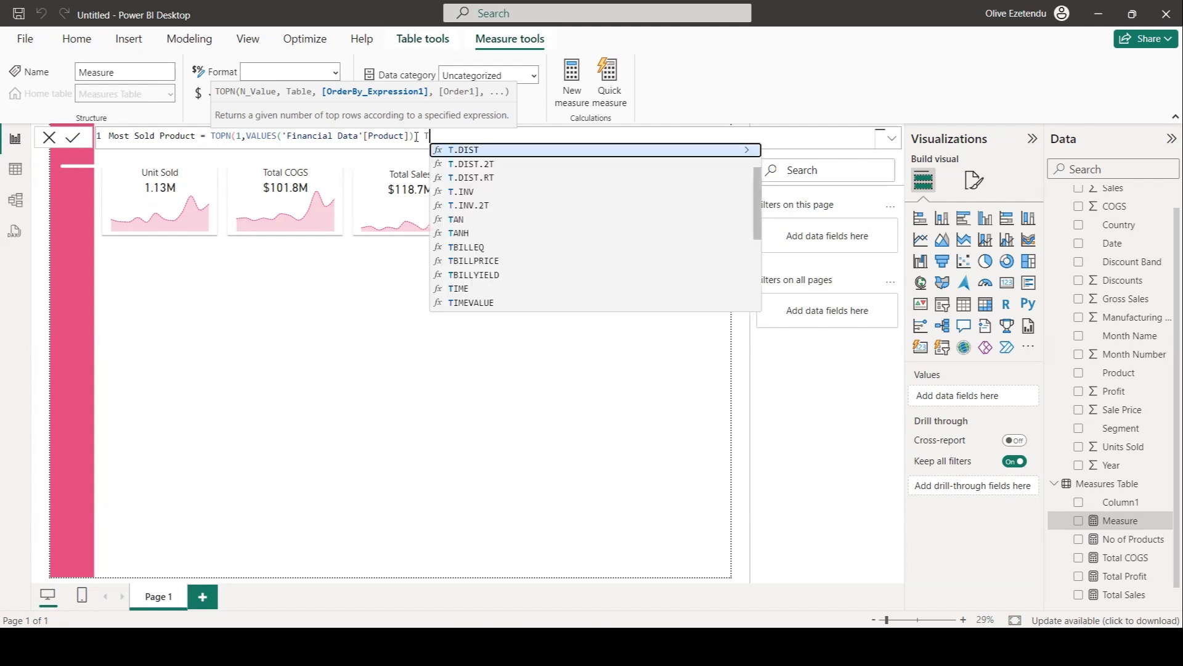
text(otal)
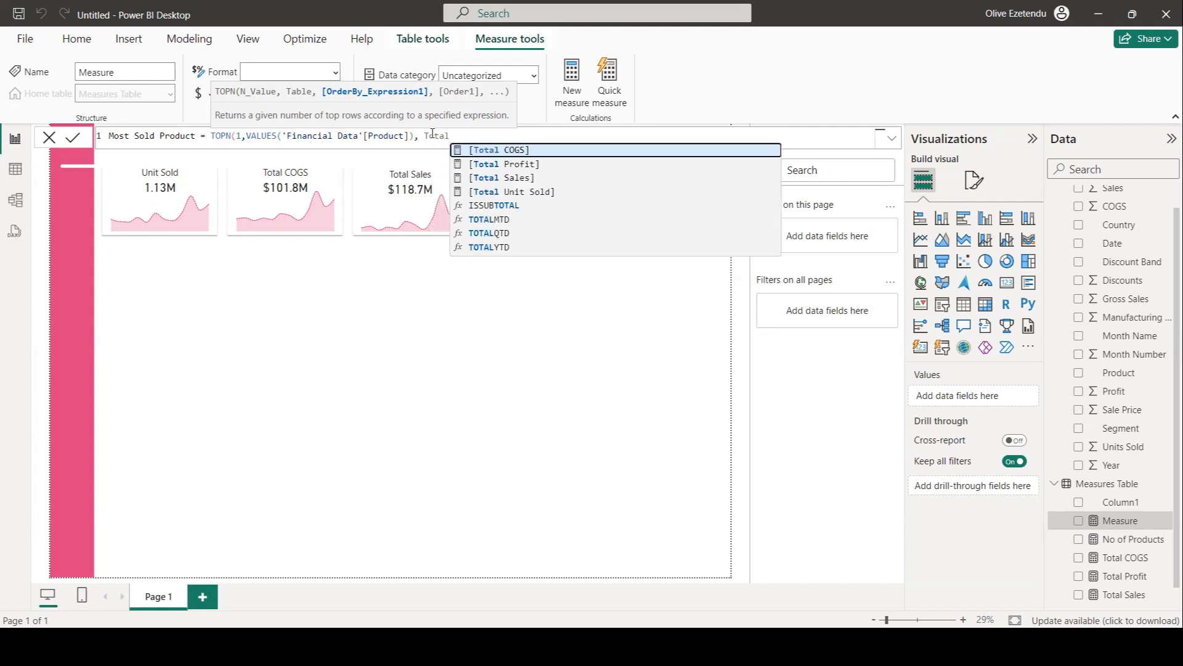
click(497, 178)
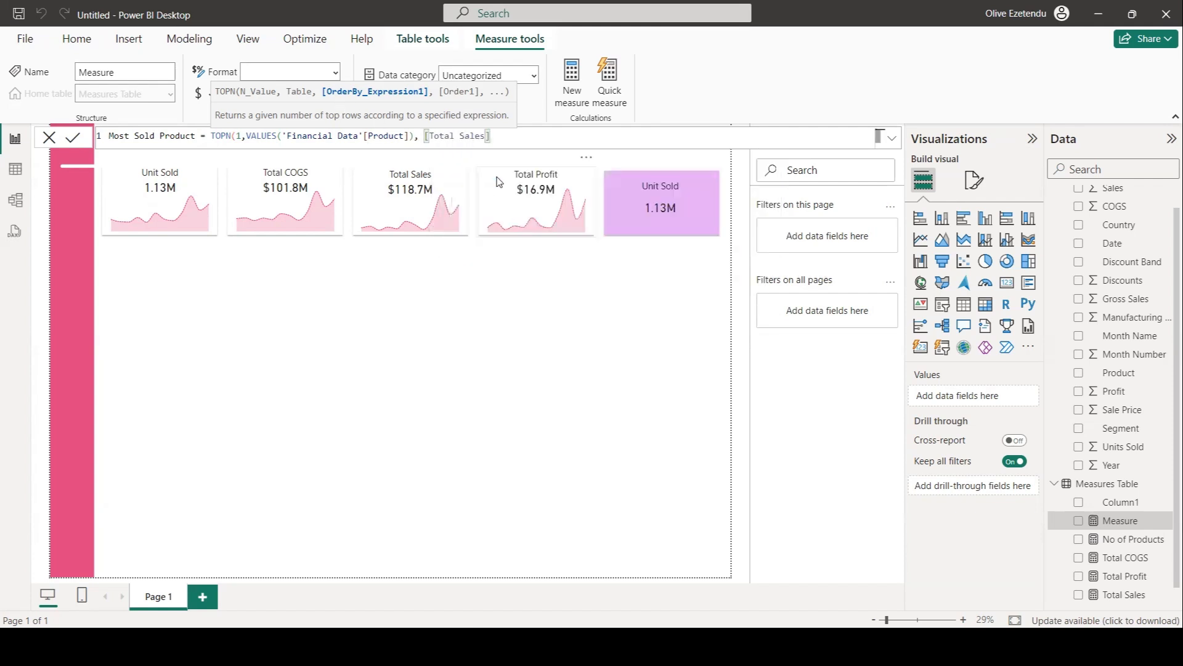
key(Return)
click(495, 138)
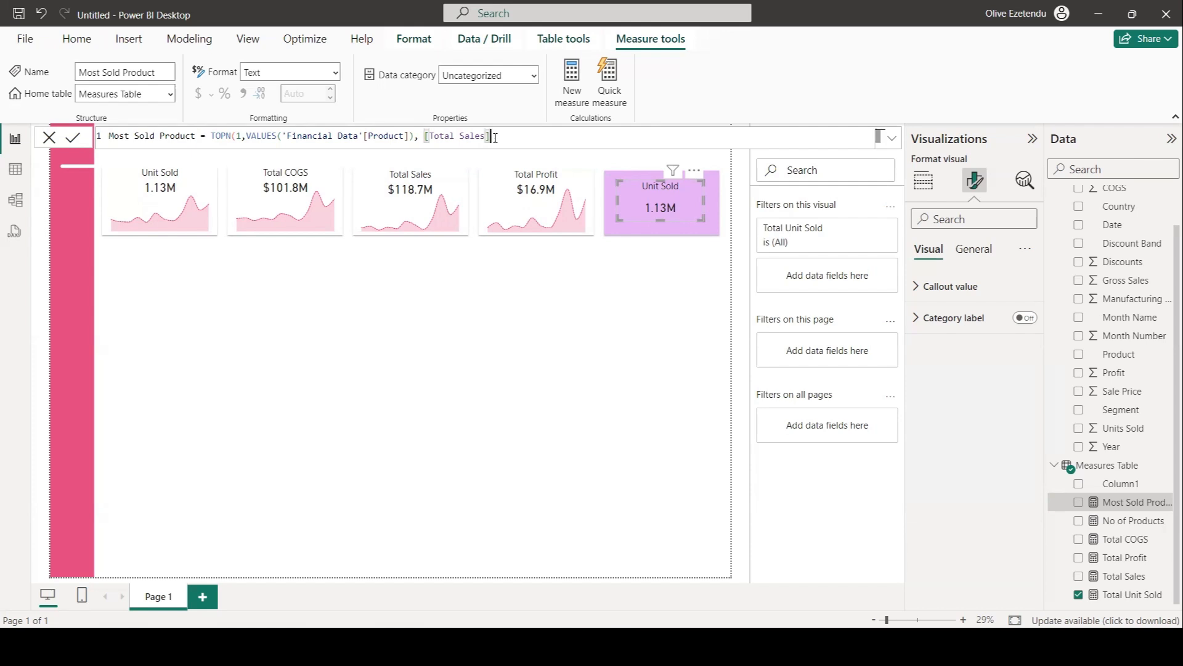
text())
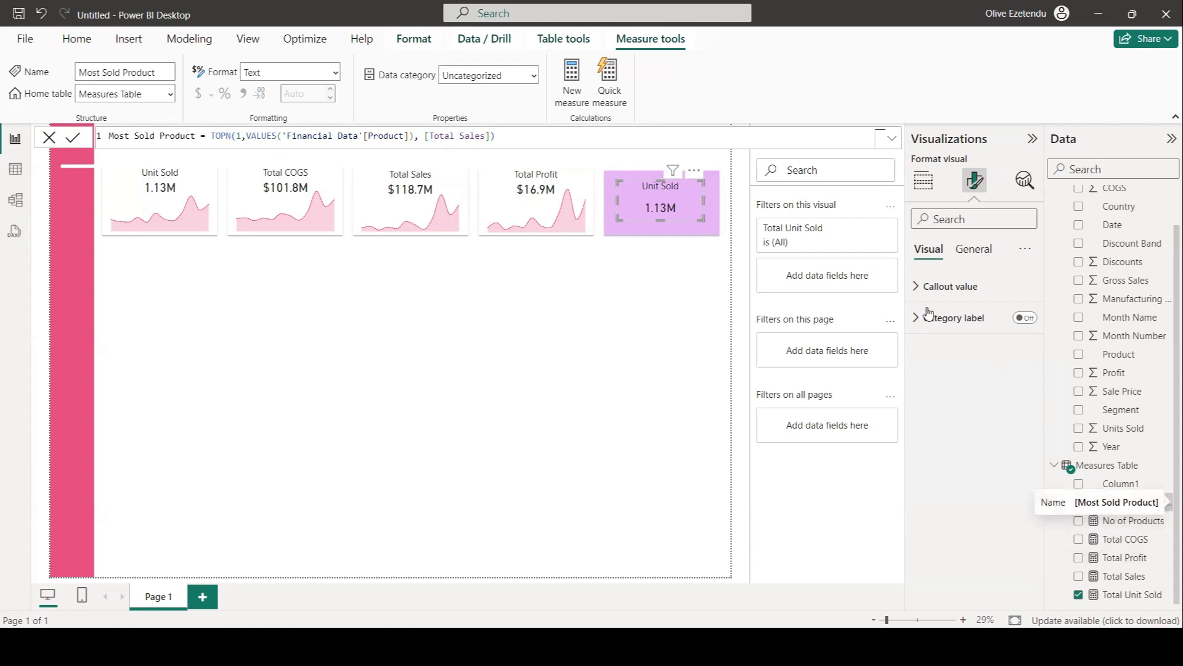
Show Most Sold Product in the fifth card and set its title text to Most Sold Product.
click(923, 180)
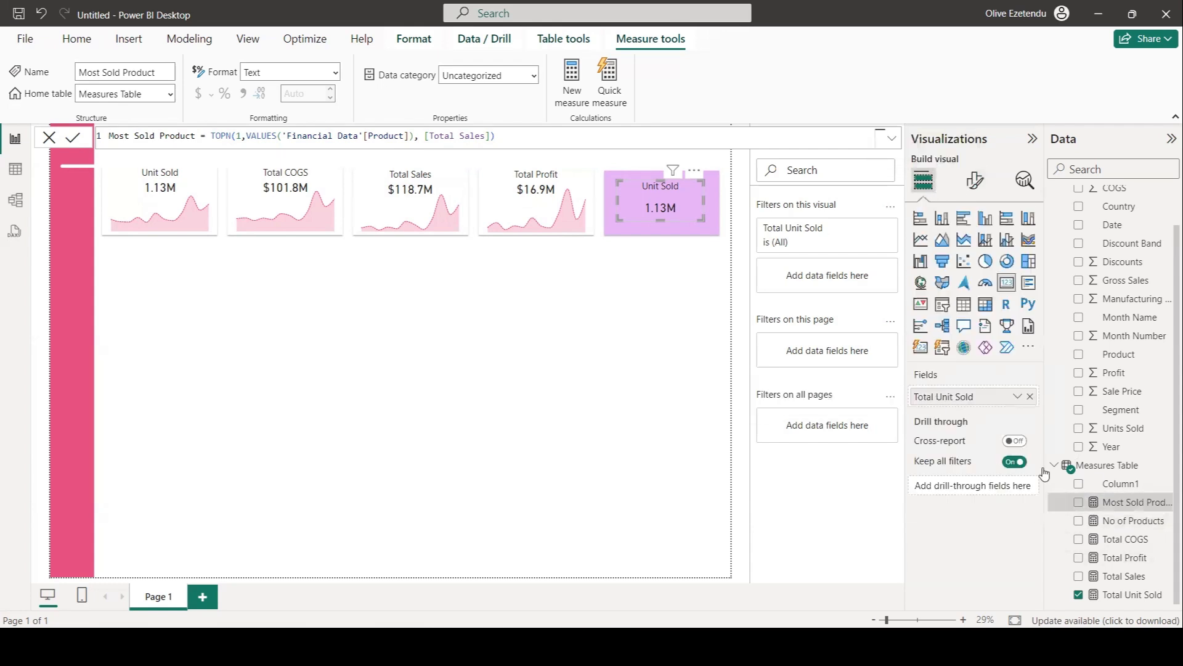
drag(1131, 503, 981, 404)
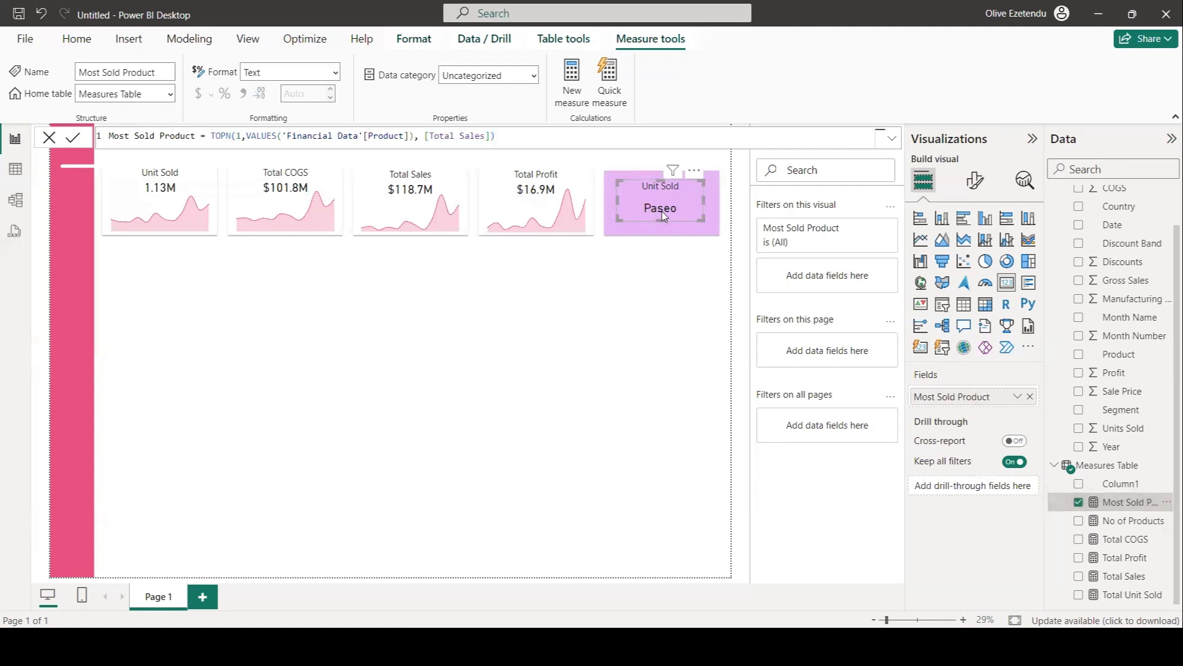
click(972, 188)
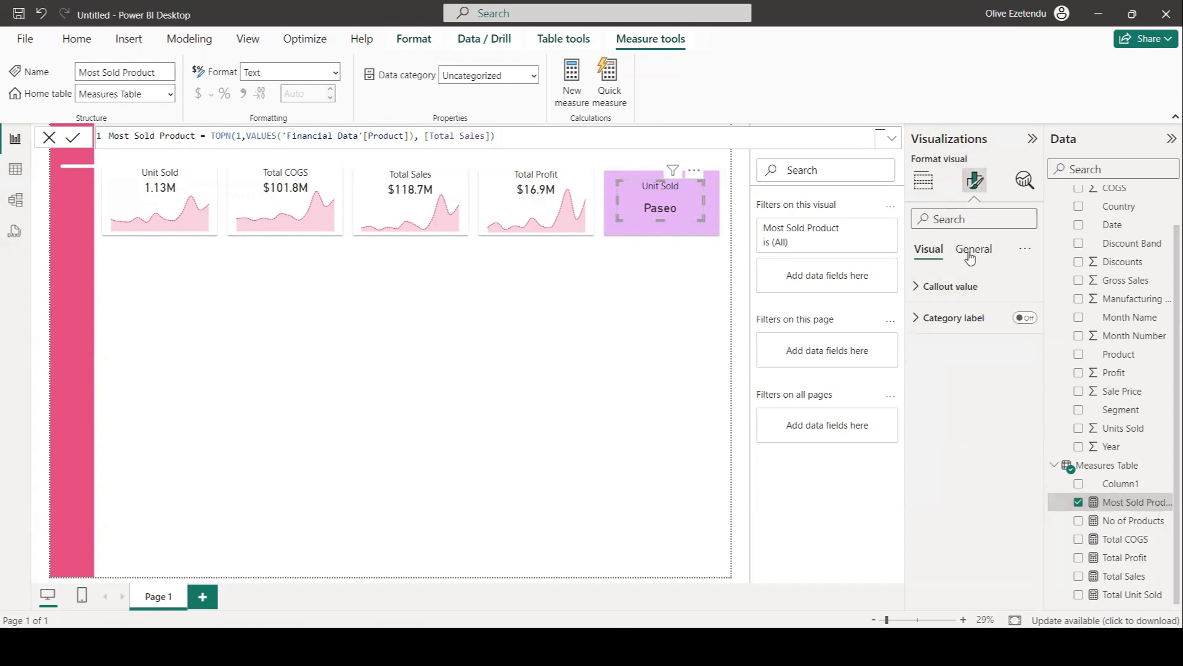
click(974, 249)
click(932, 319)
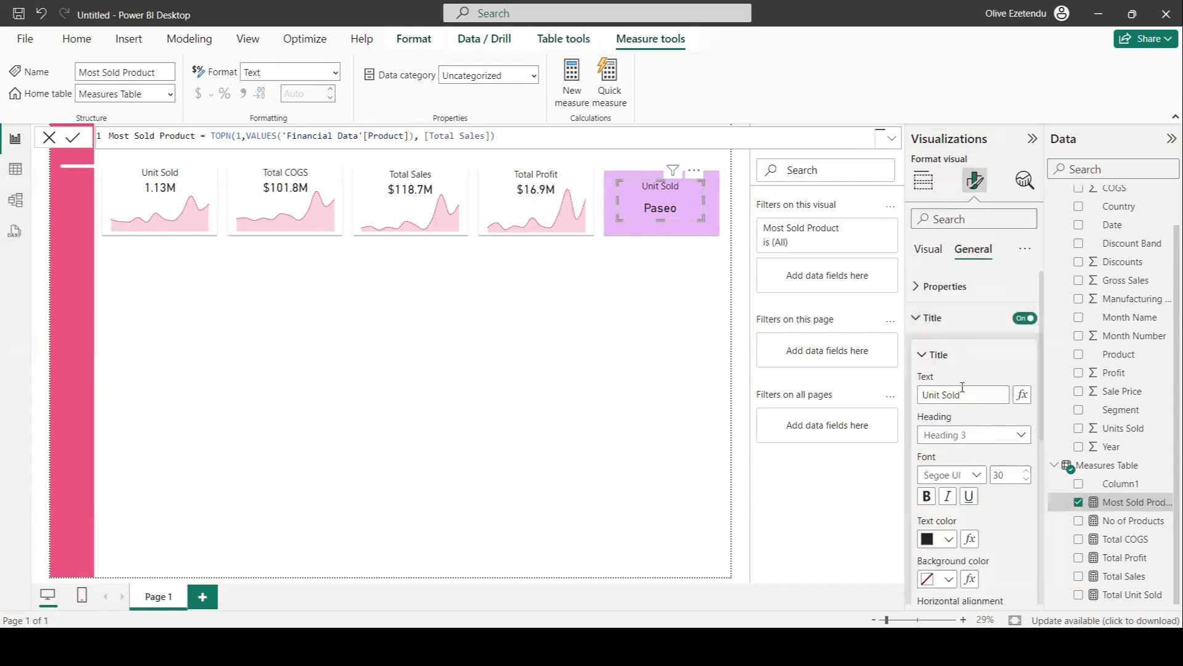
drag(959, 394, 904, 387)
text(Most Sold Product)
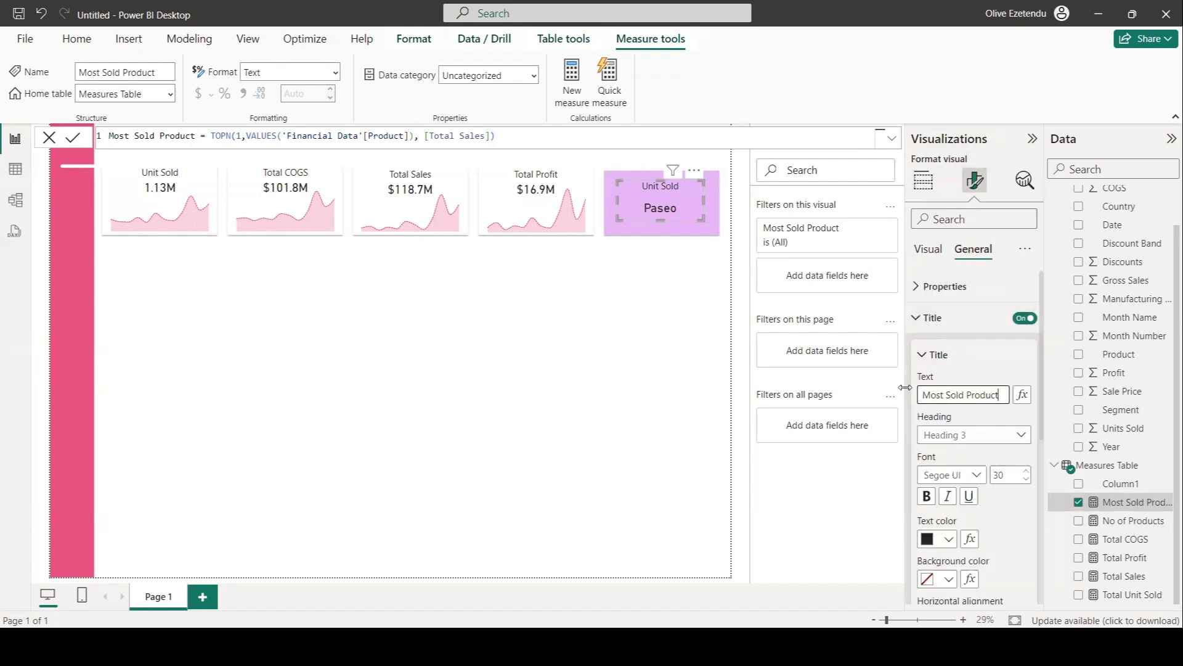
click(669, 359)
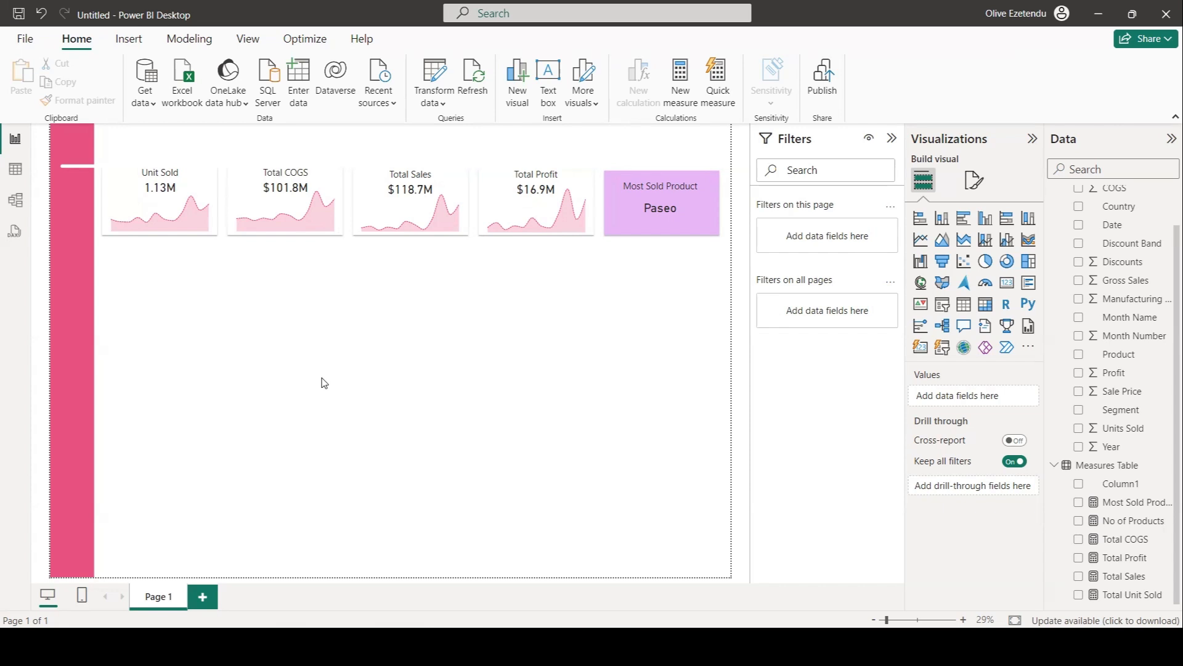
Add a clustered column chart below the cards with Total COGS, Total Sales and Total Profit as Y-axis values.
click(985, 224)
drag(202, 188, 201, 274)
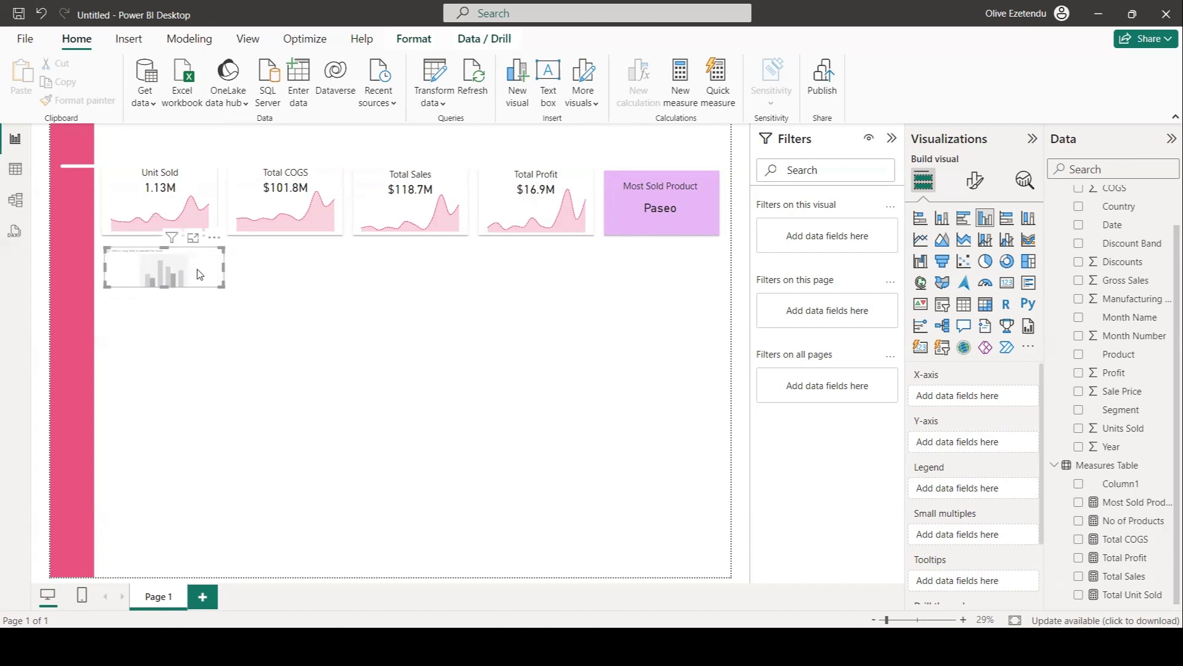
click(1079, 540)
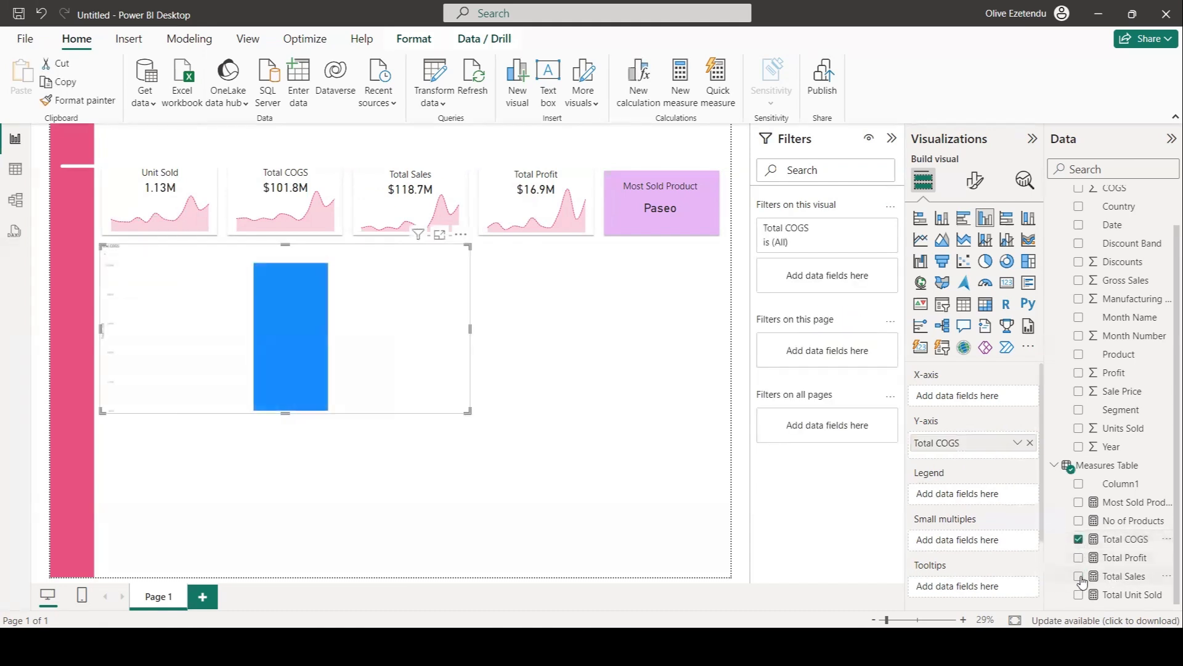
click(1078, 577)
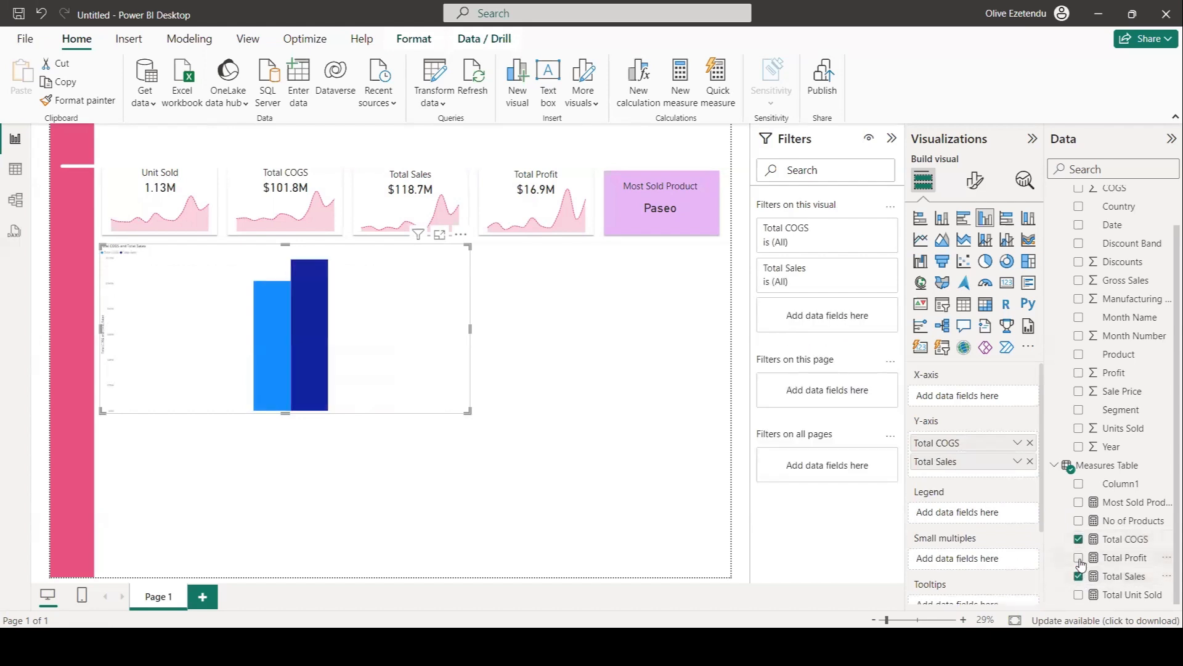
click(1079, 557)
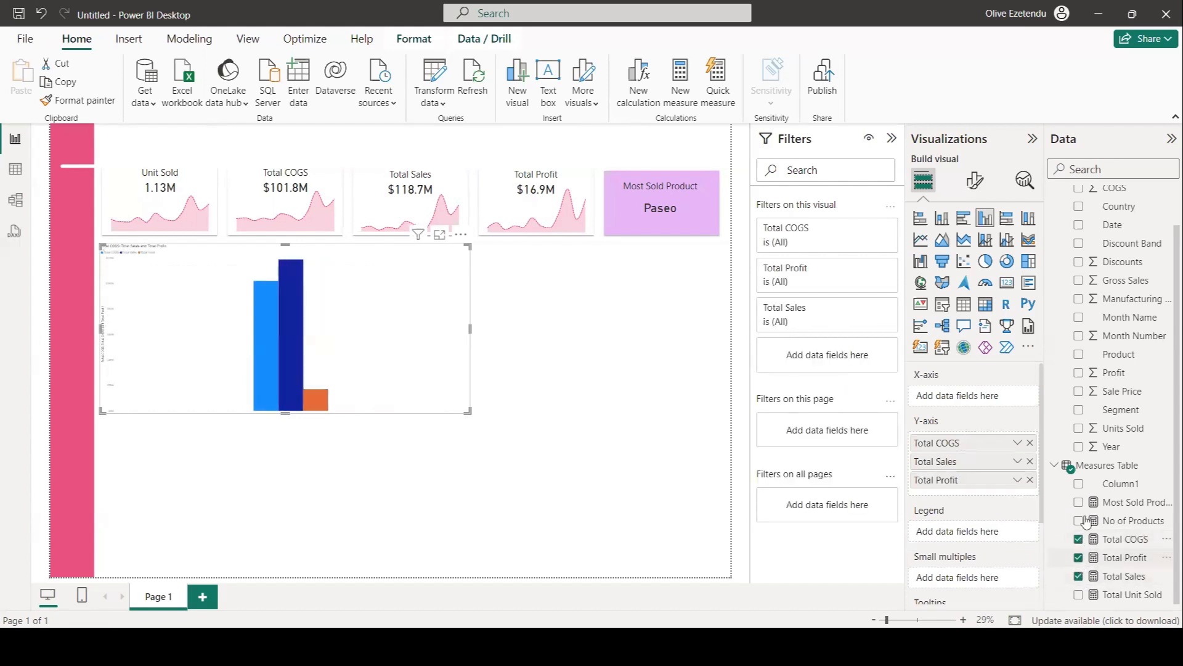
Put Product on the column chart's X-axis, set the X-axis label font size to 25 and turn off the X-axis title.
click(1079, 355)
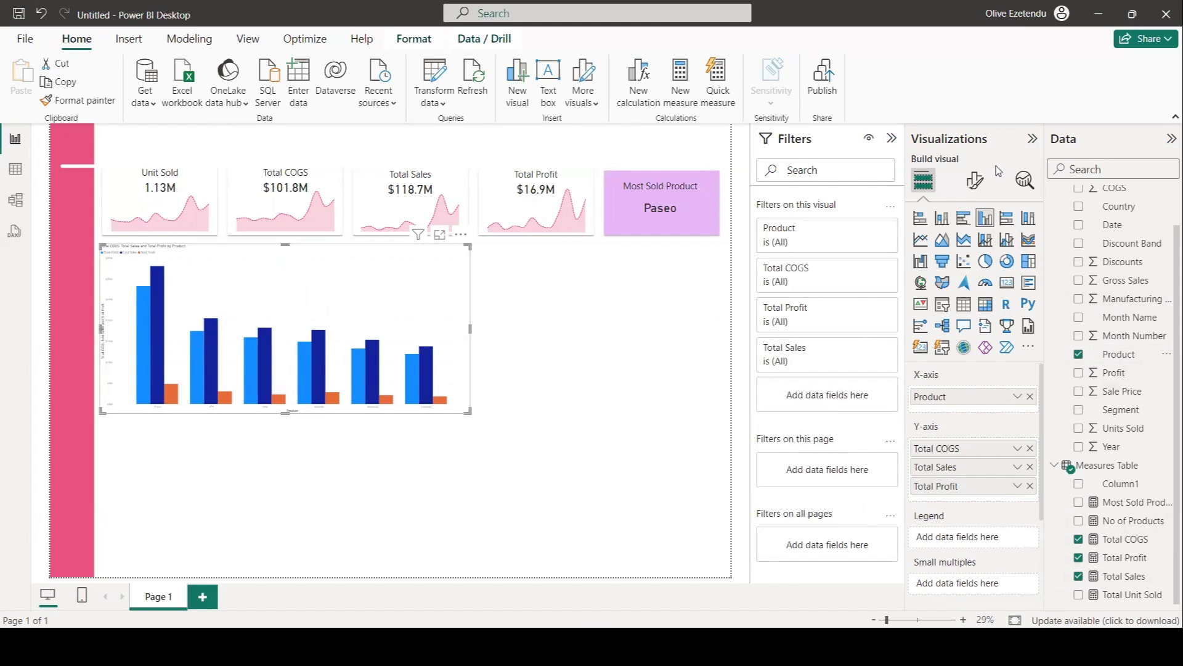
click(974, 181)
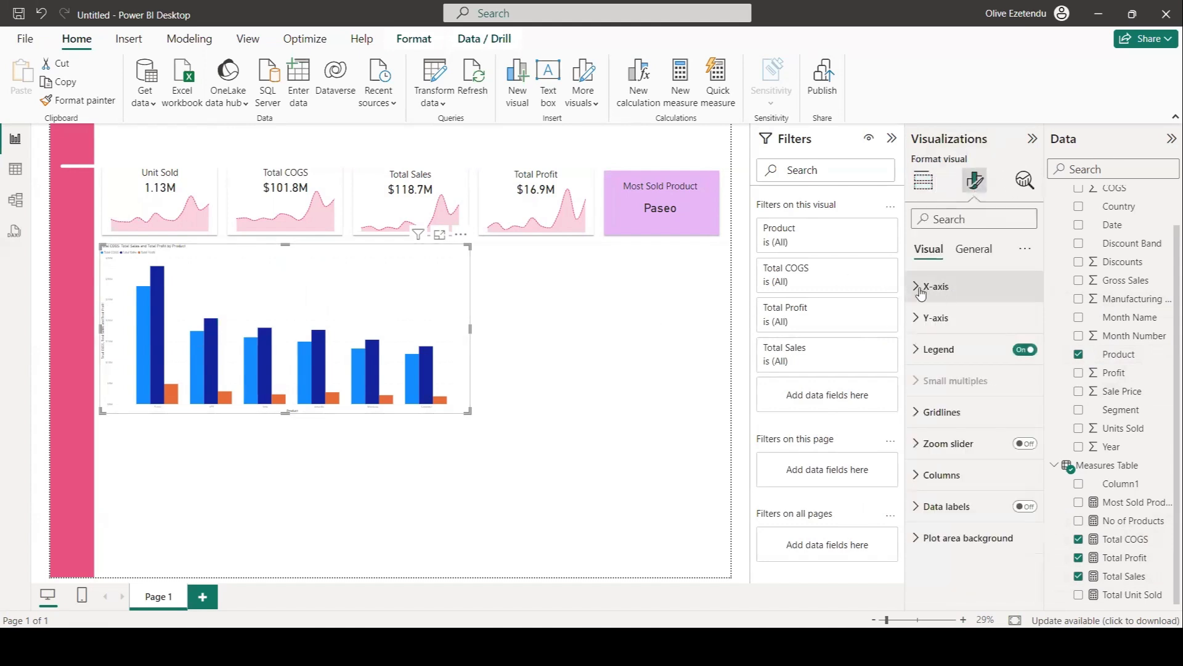
click(926, 289)
click(1000, 366)
text(25)
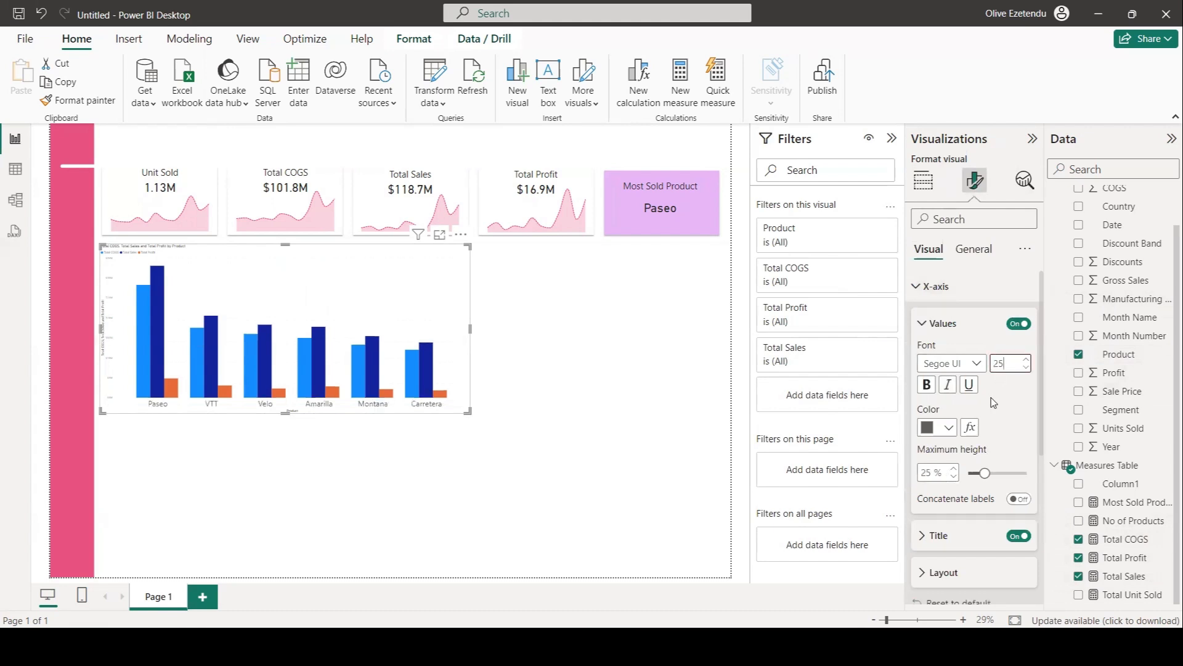
click(1019, 536)
Turn off the Y-axis title and set the Y-axis value labels' font size to 25.
scroll(994, 447, down, 4)
scroll(992, 447, down, 1)
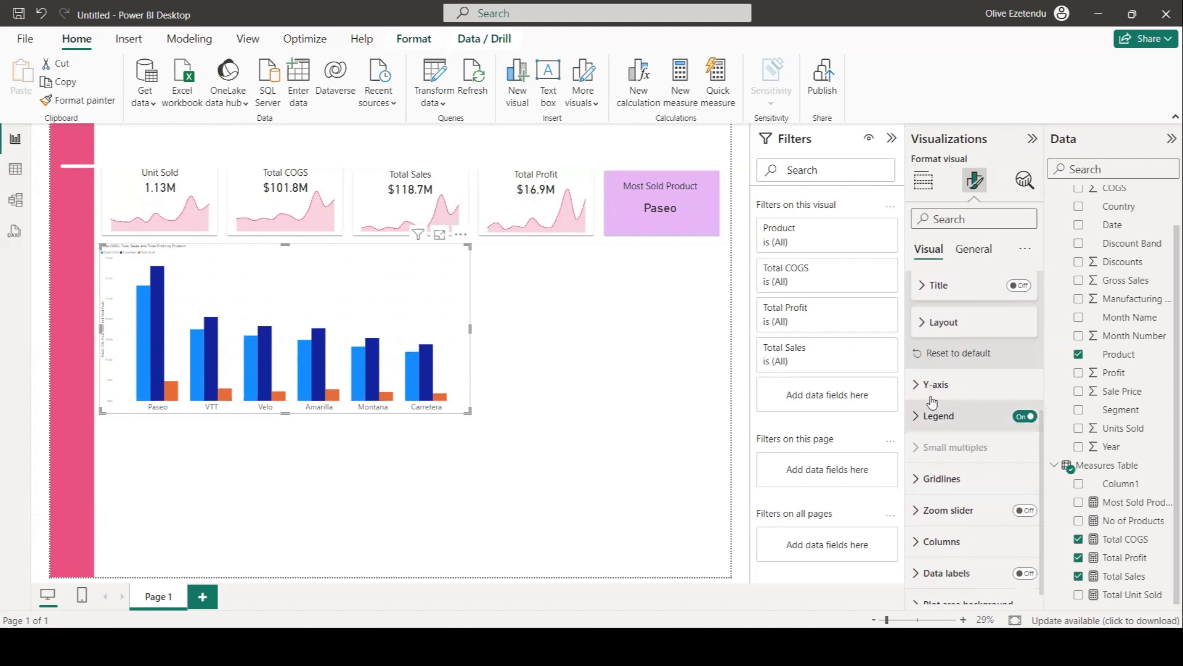
click(953, 386)
scroll(965, 431, down, 4)
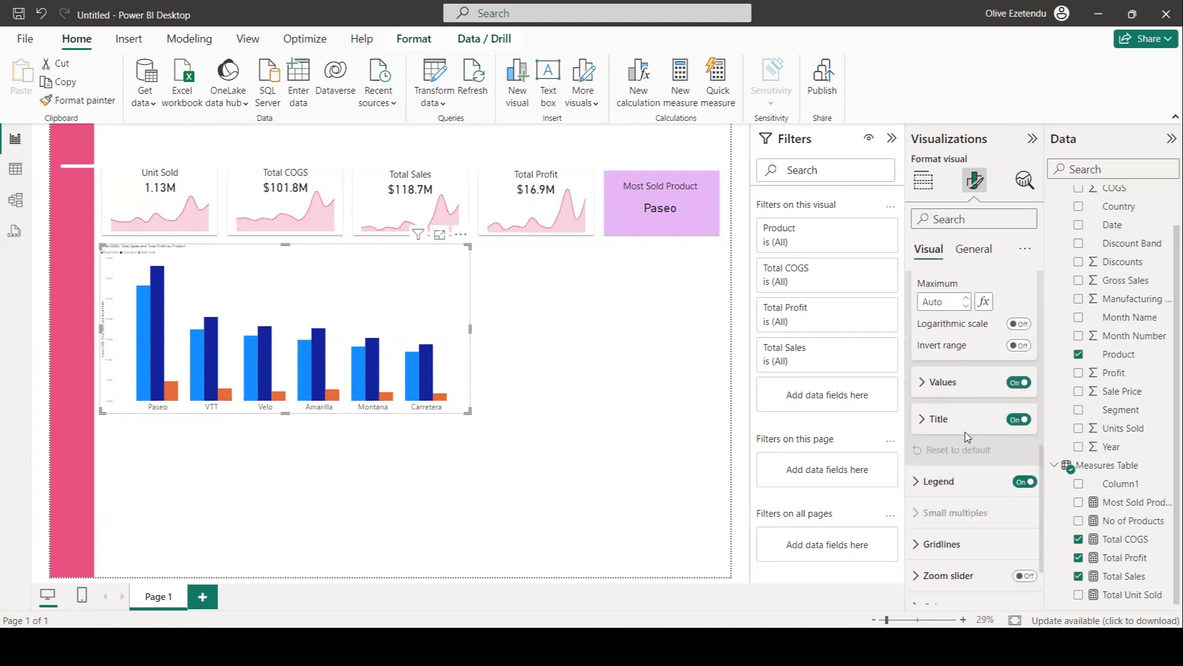
click(1018, 420)
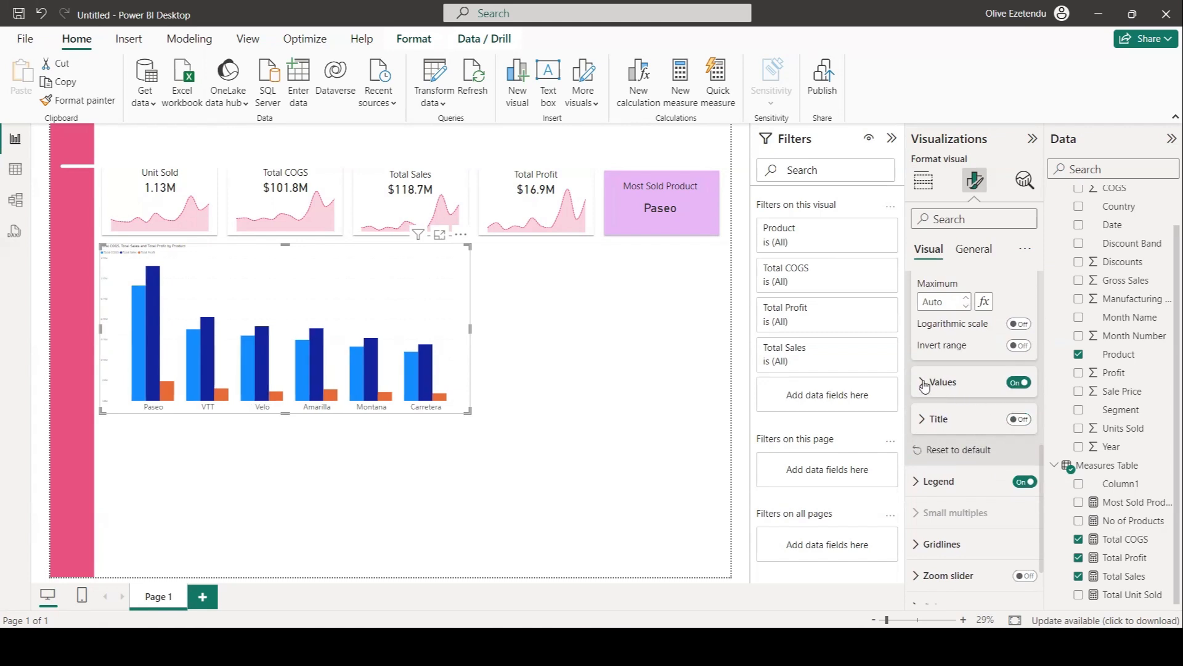
click(925, 382)
double_click(1002, 422)
text(25)
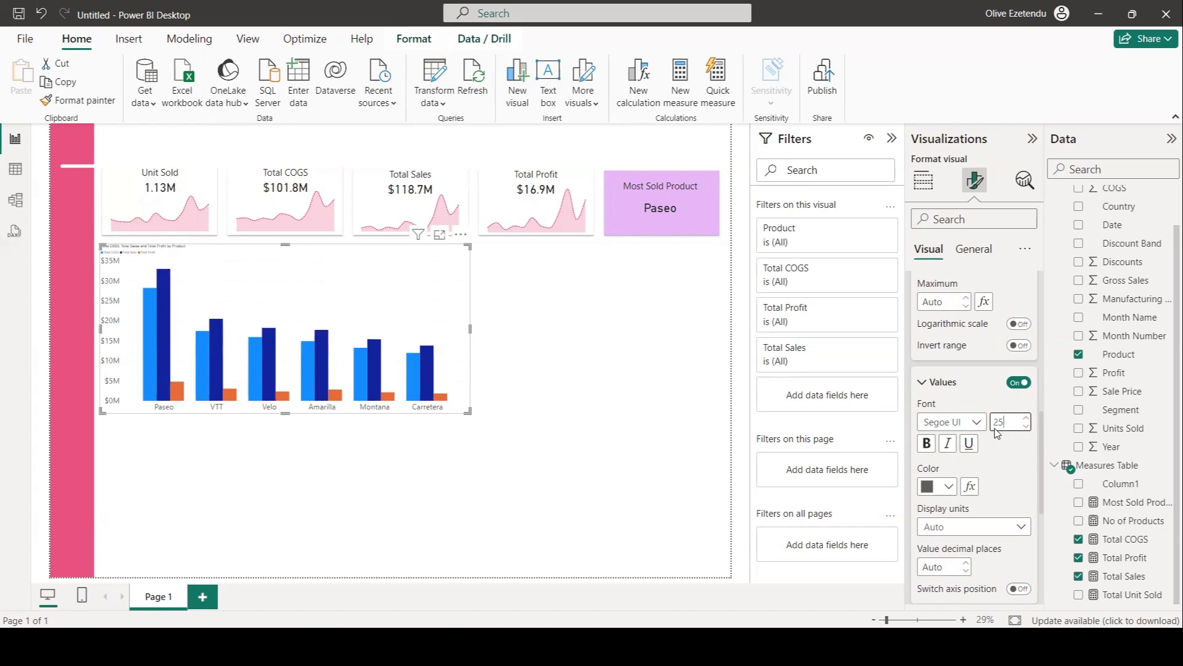
Position the chart legend at Top center.
scroll(984, 464, down, 5)
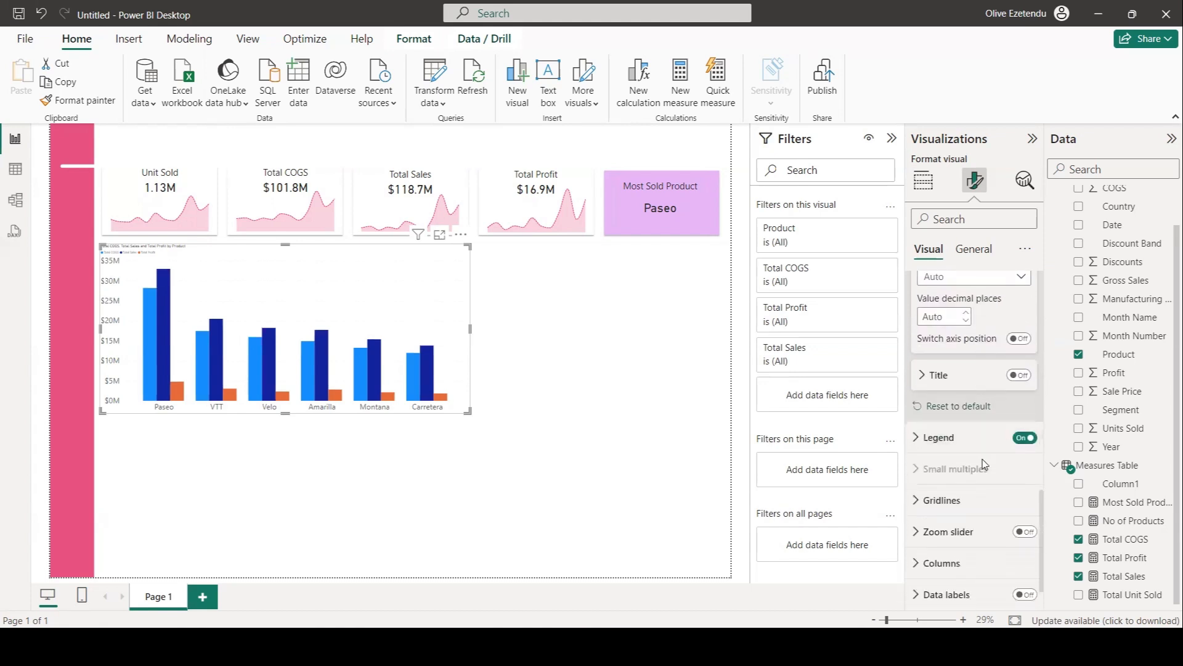
click(938, 400)
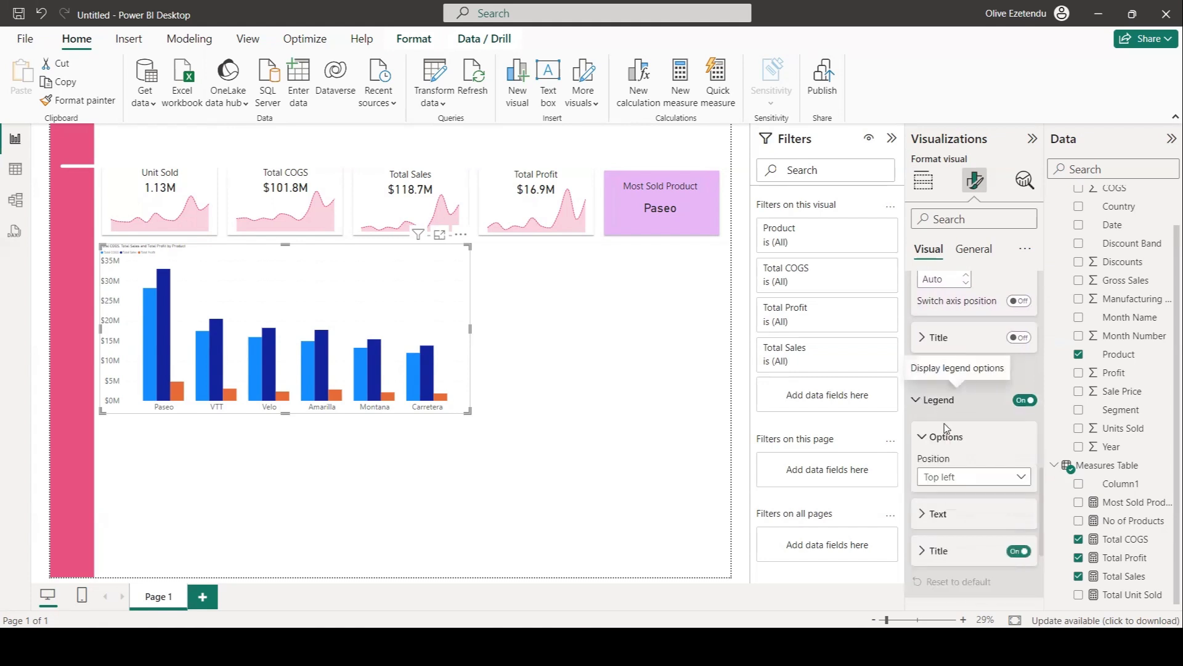
click(978, 476)
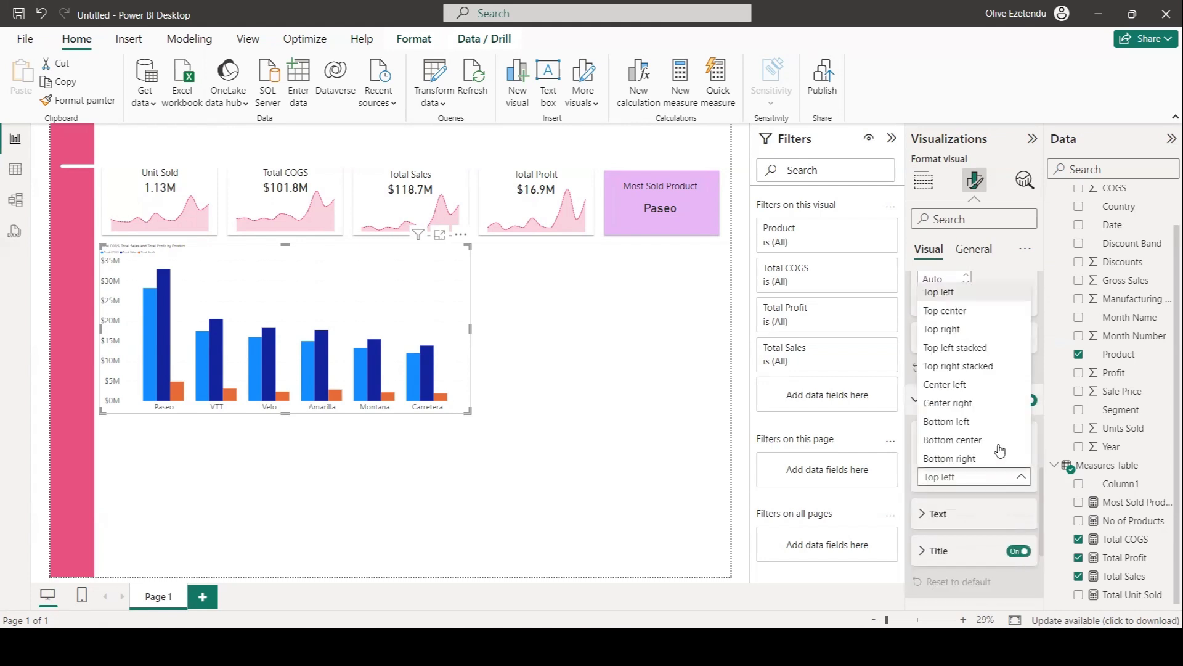
click(959, 311)
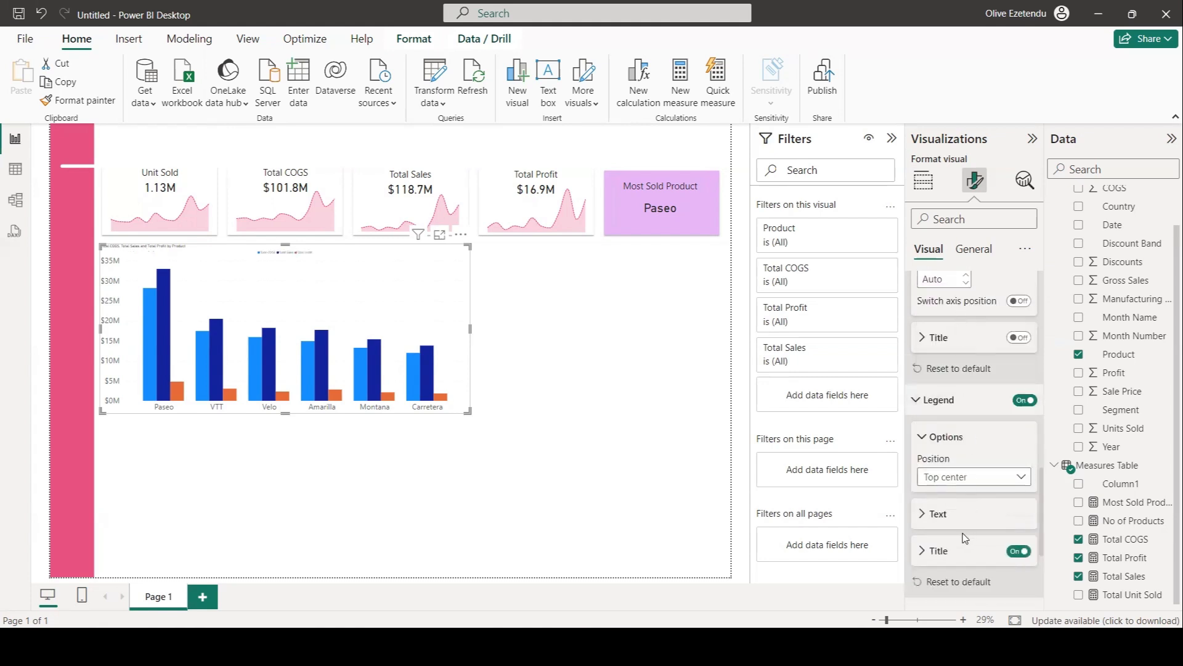
Set the horizontal gridlines' color to White, 60% darker.
scroll(956, 475, down, 3)
scroll(955, 472, down, 3)
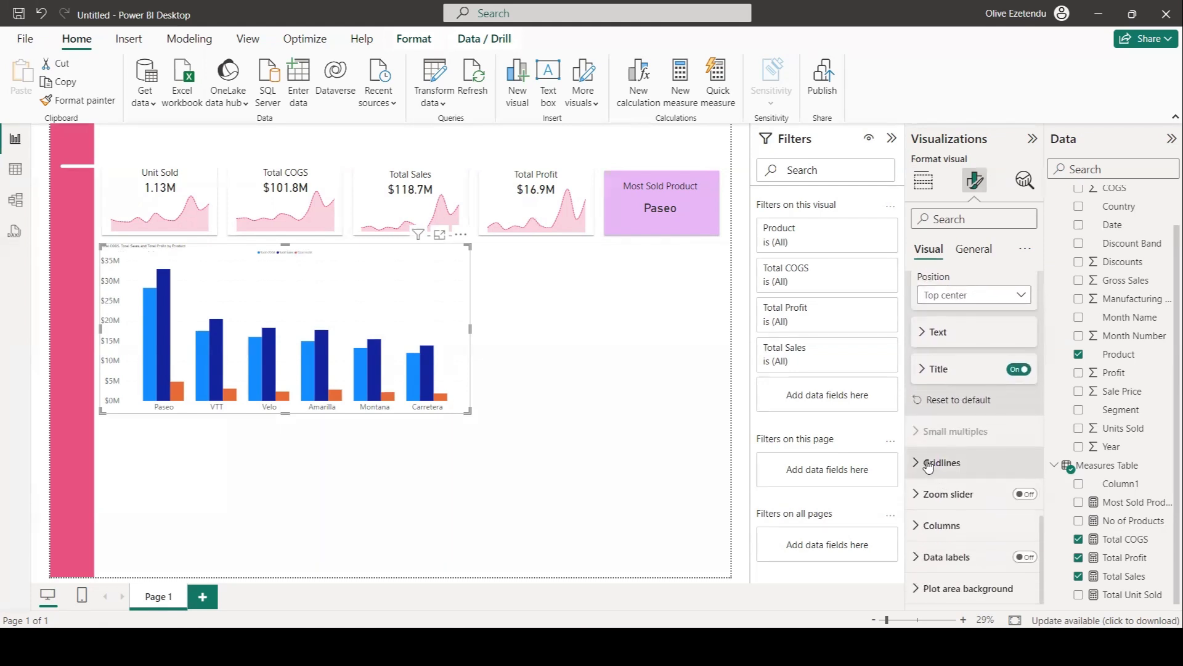
click(929, 467)
scroll(990, 487, down, 3)
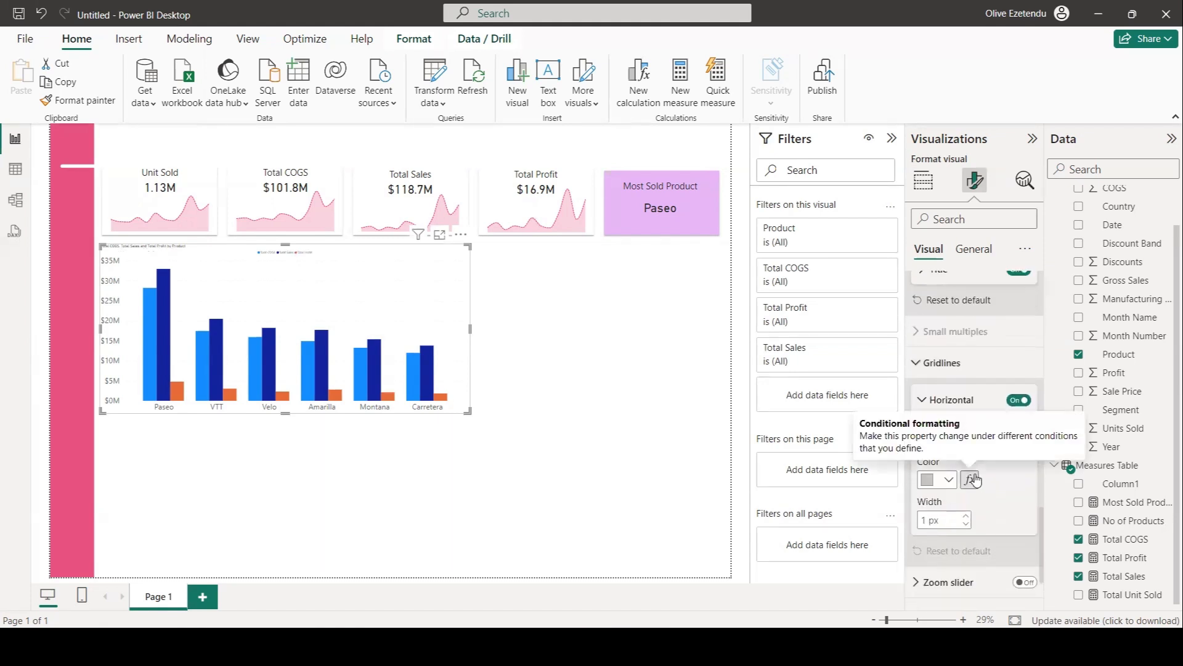
click(968, 524)
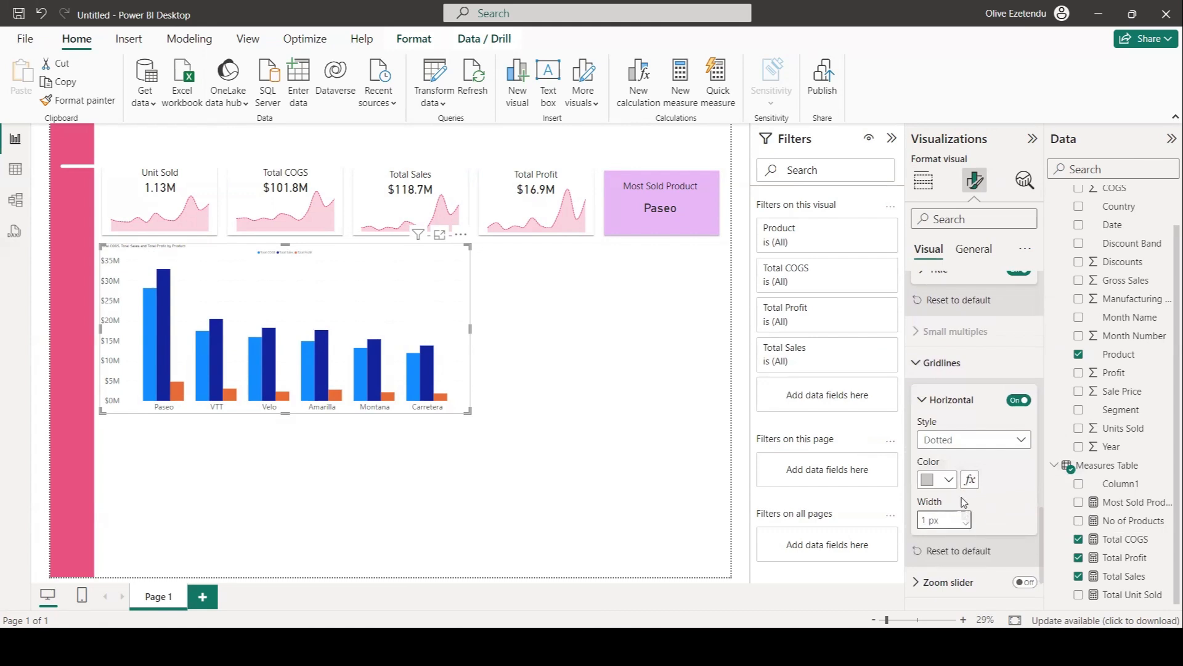
click(948, 480)
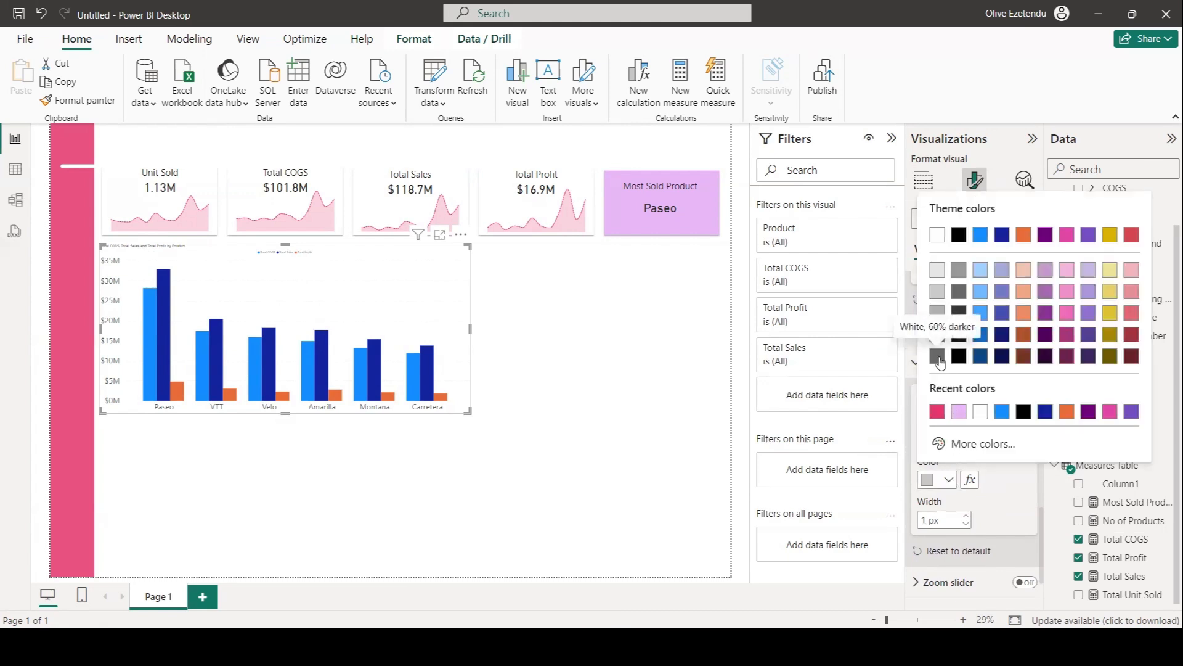
click(938, 334)
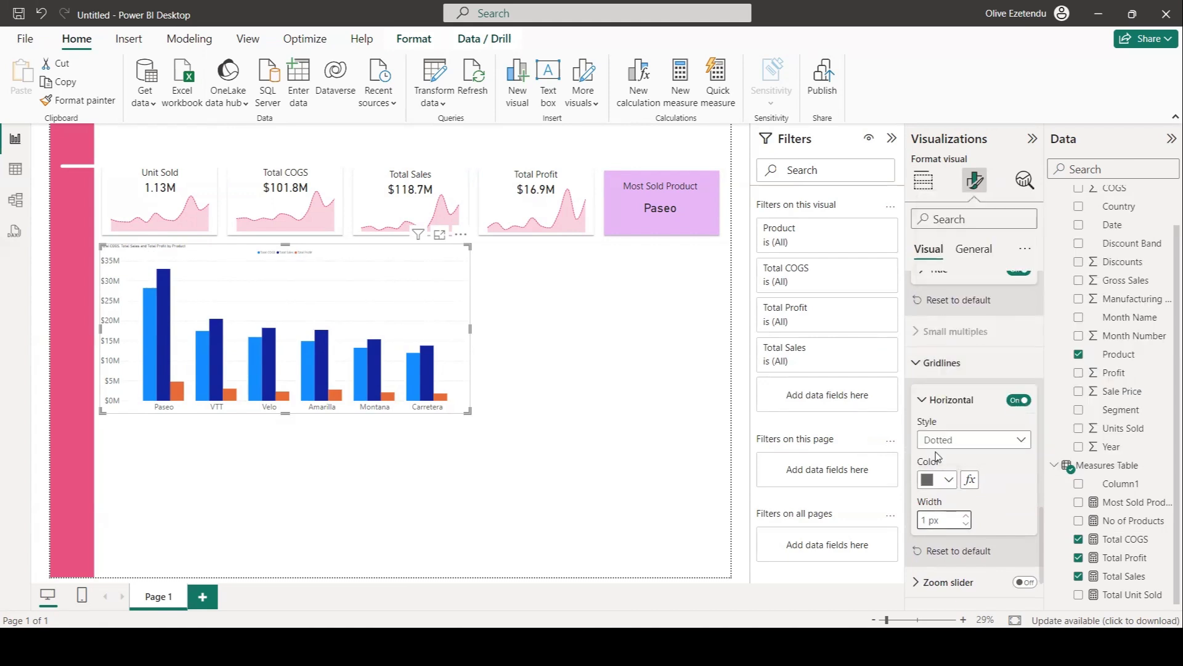
Color the Total COGS columns light purple #E7B7F8 with 15% transparency.
scroll(946, 388, down, 2)
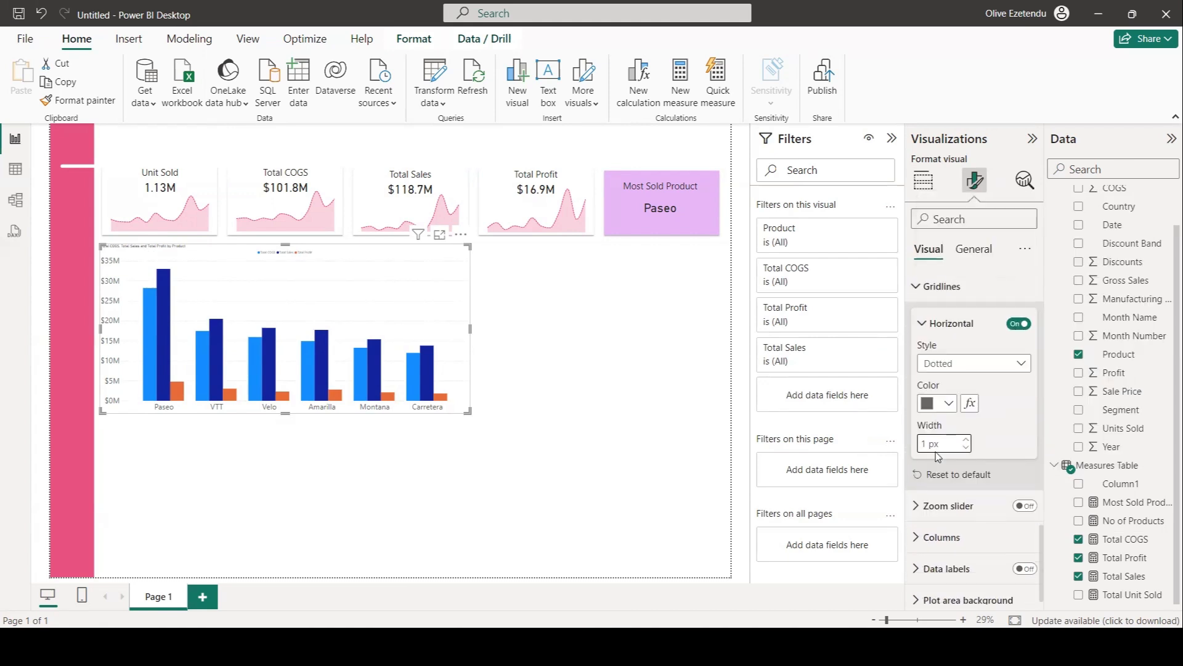
click(931, 525)
scroll(931, 525, down, 4)
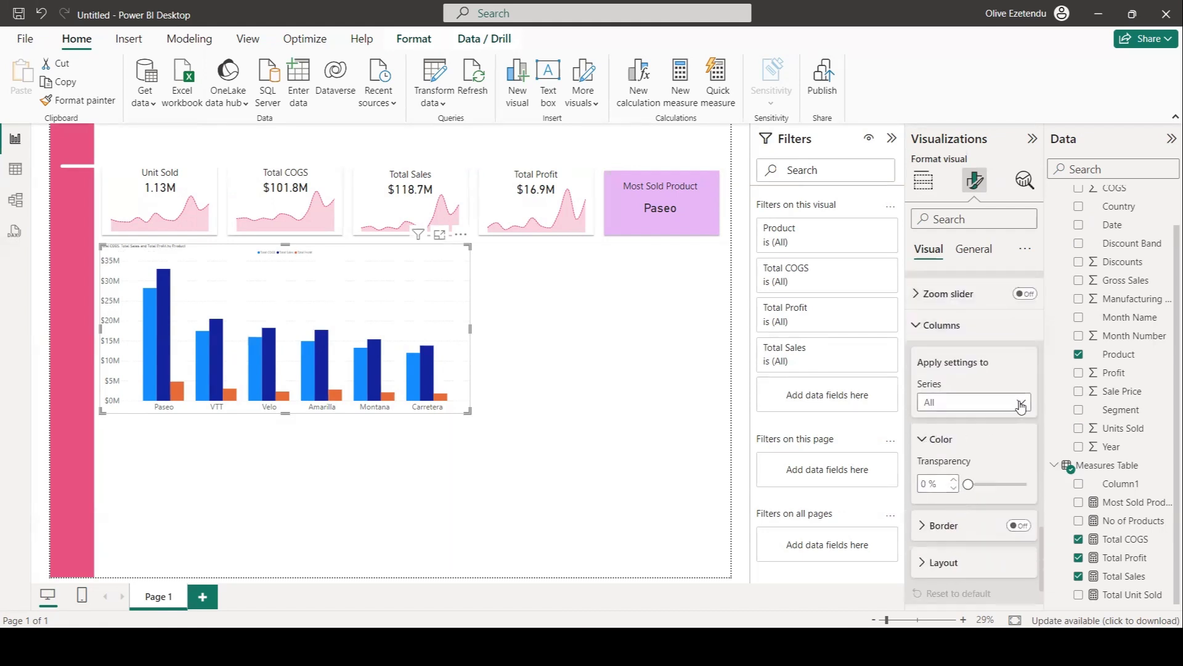
click(1020, 403)
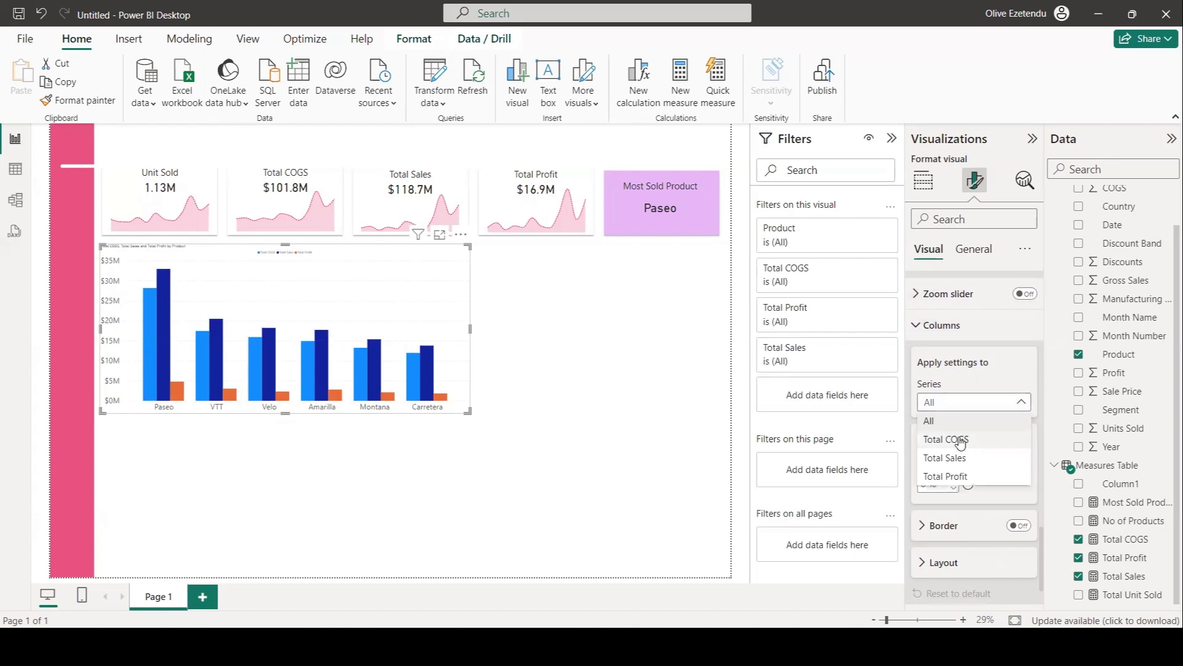
click(960, 441)
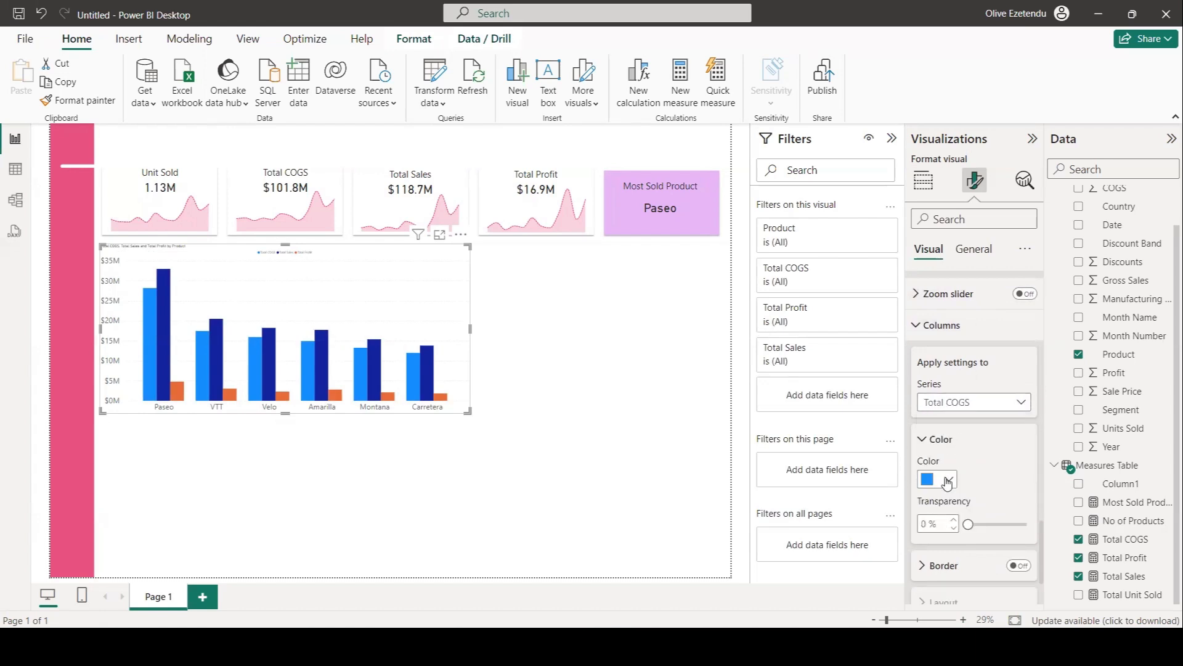
click(950, 481)
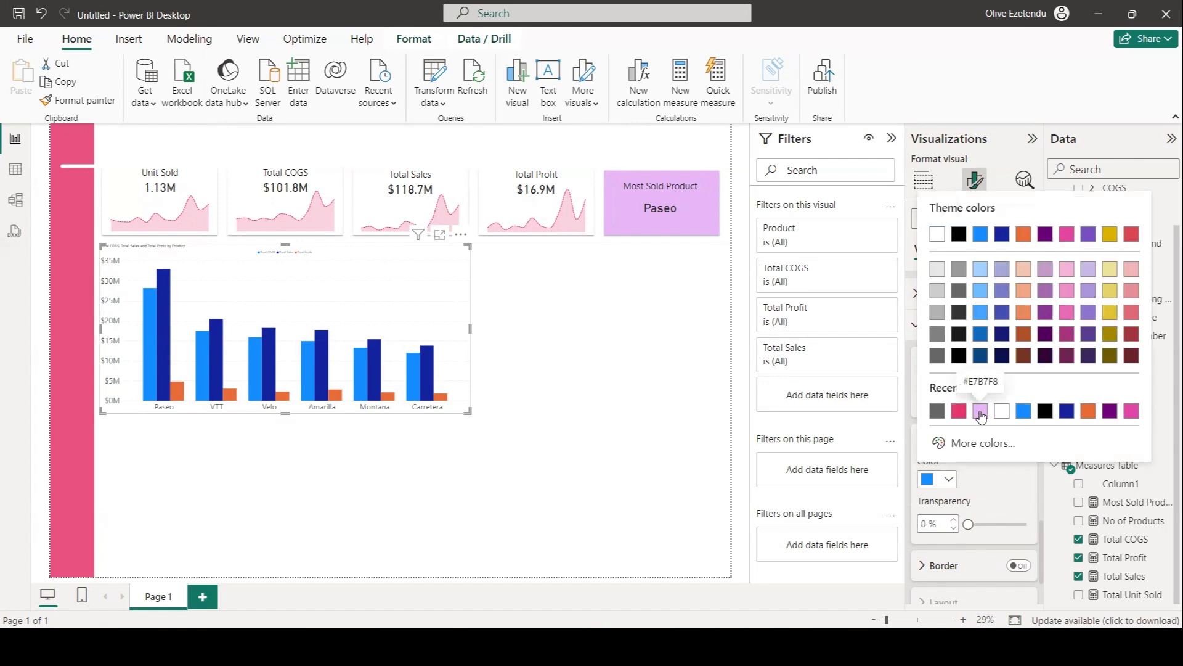
click(979, 410)
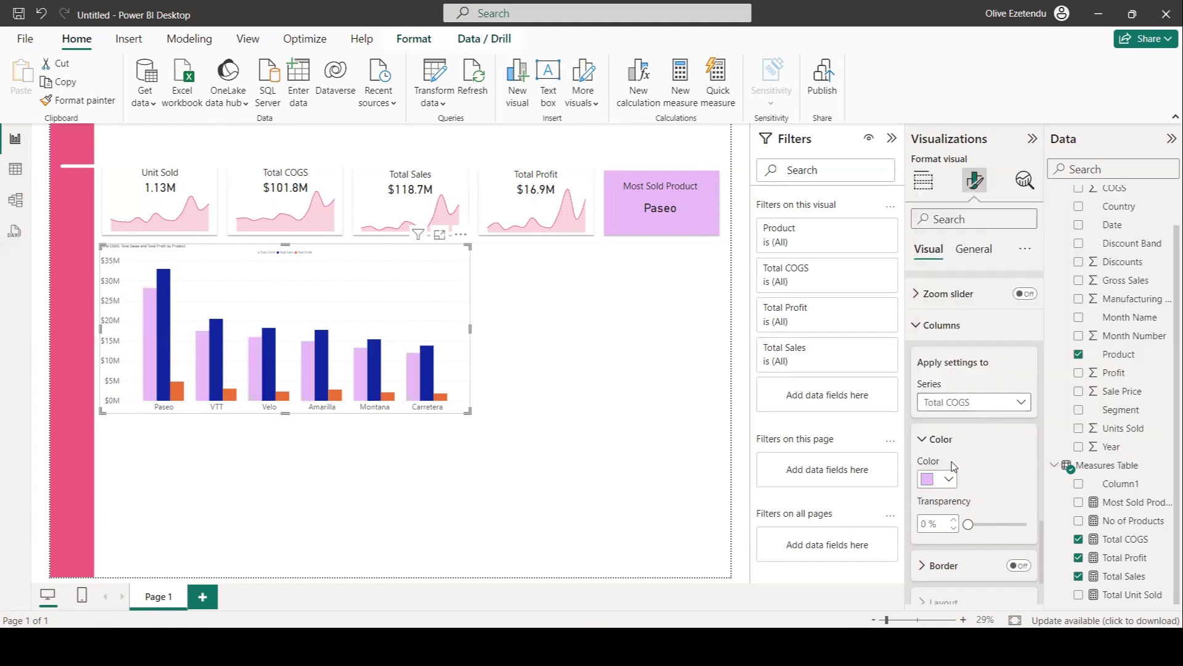
drag(969, 524, 978, 525)
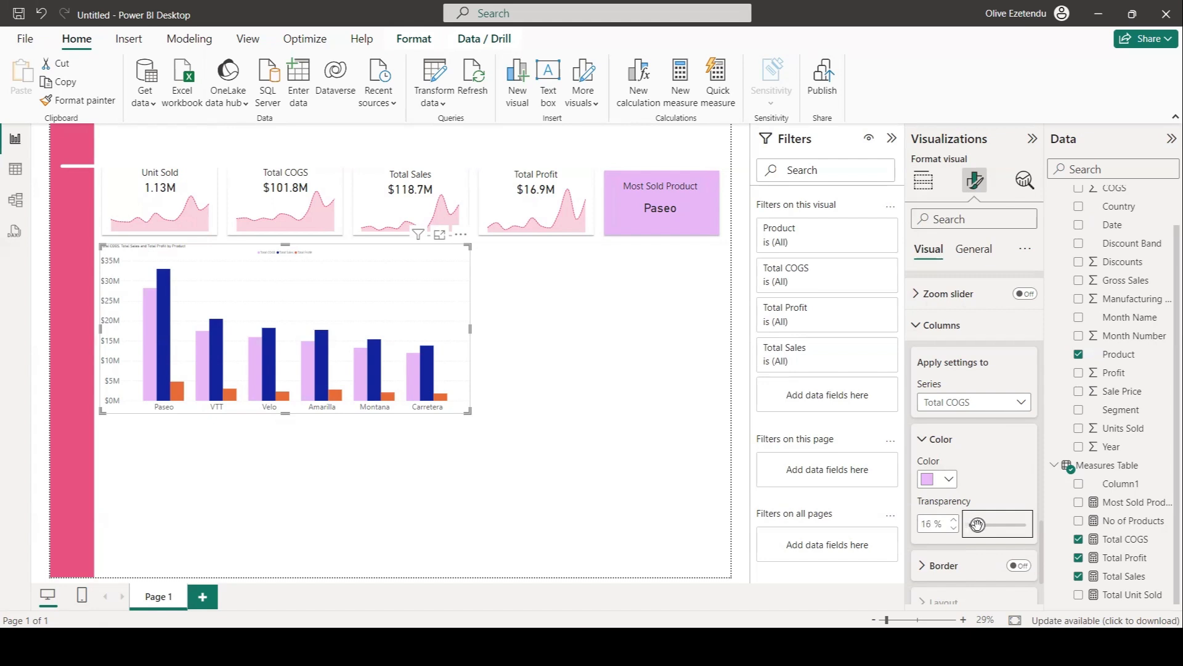
click(953, 522)
click(953, 529)
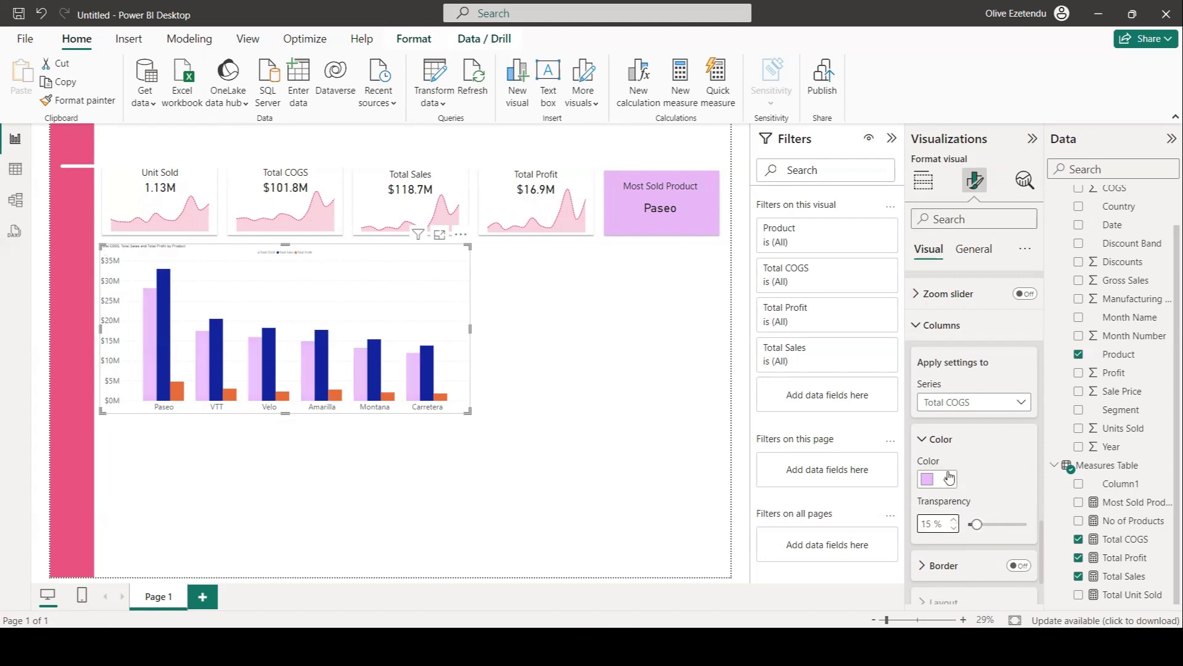
Color the Total Sales columns White, 10% darker.
click(1022, 405)
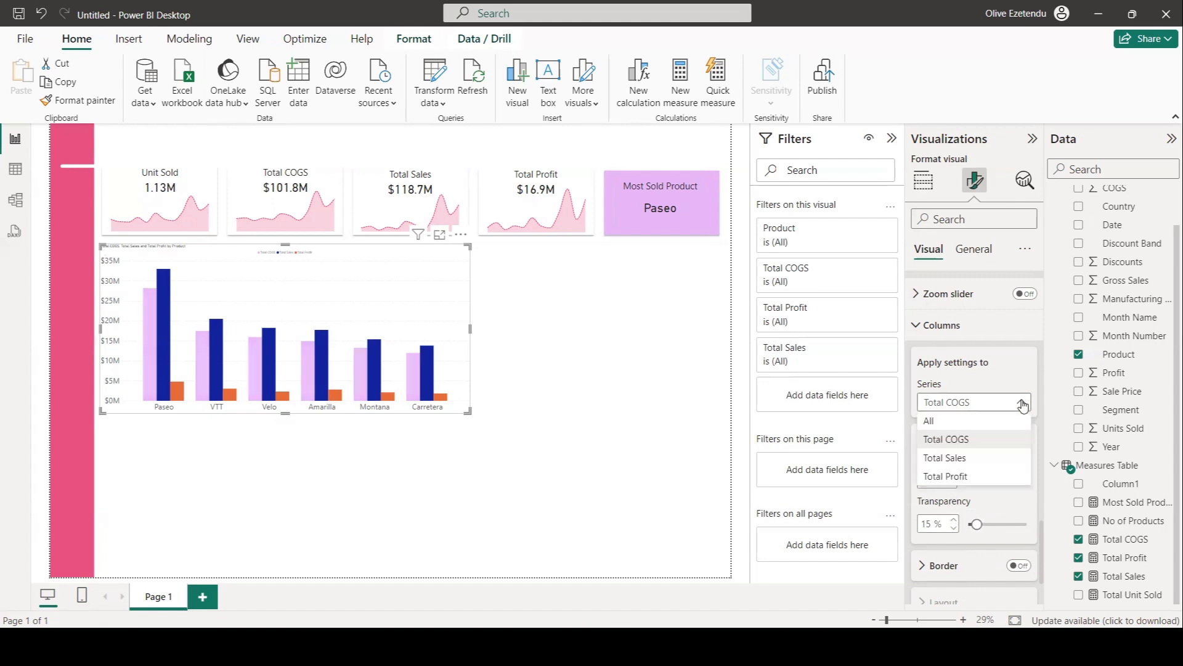
click(955, 463)
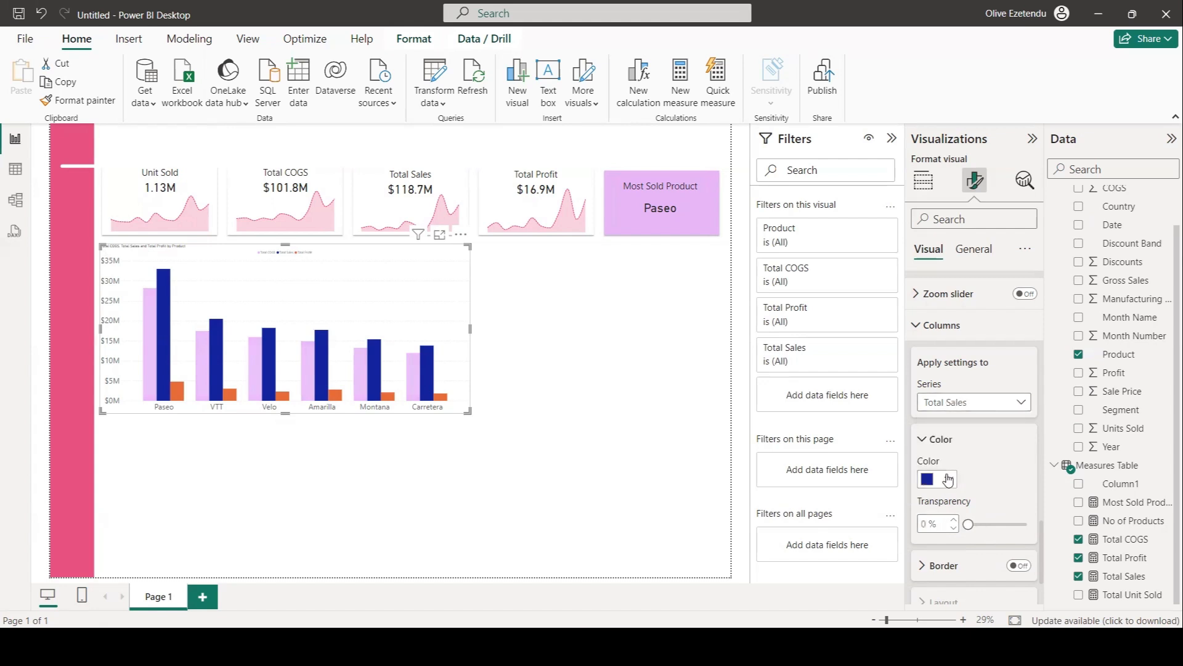
click(947, 480)
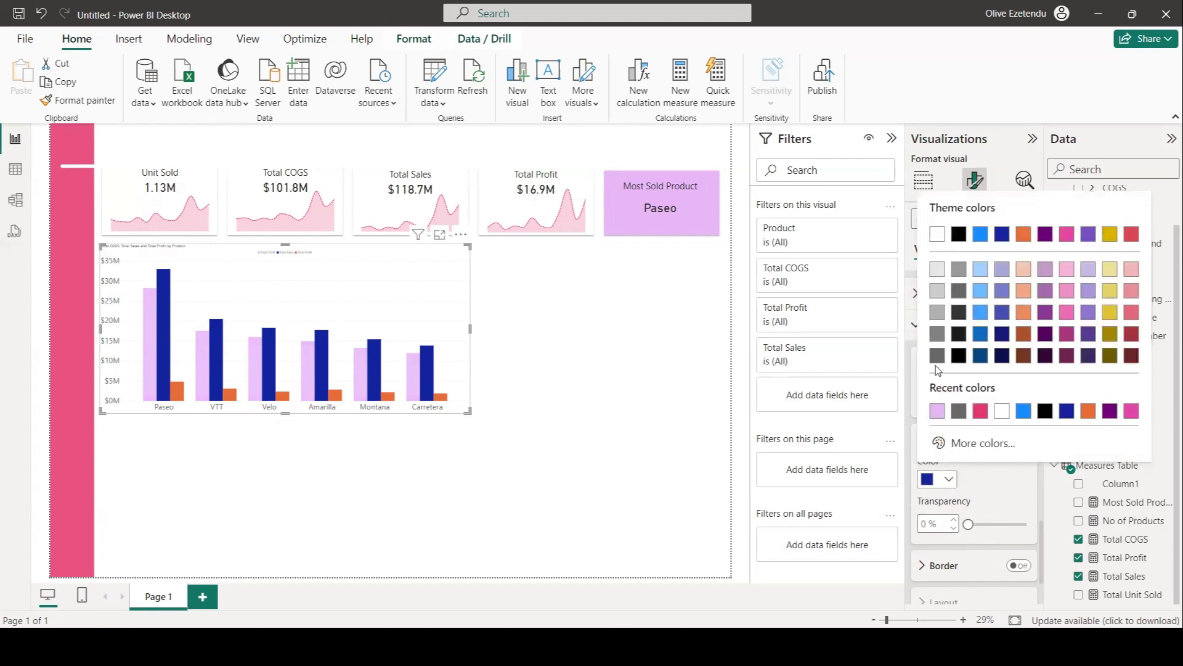
click(937, 270)
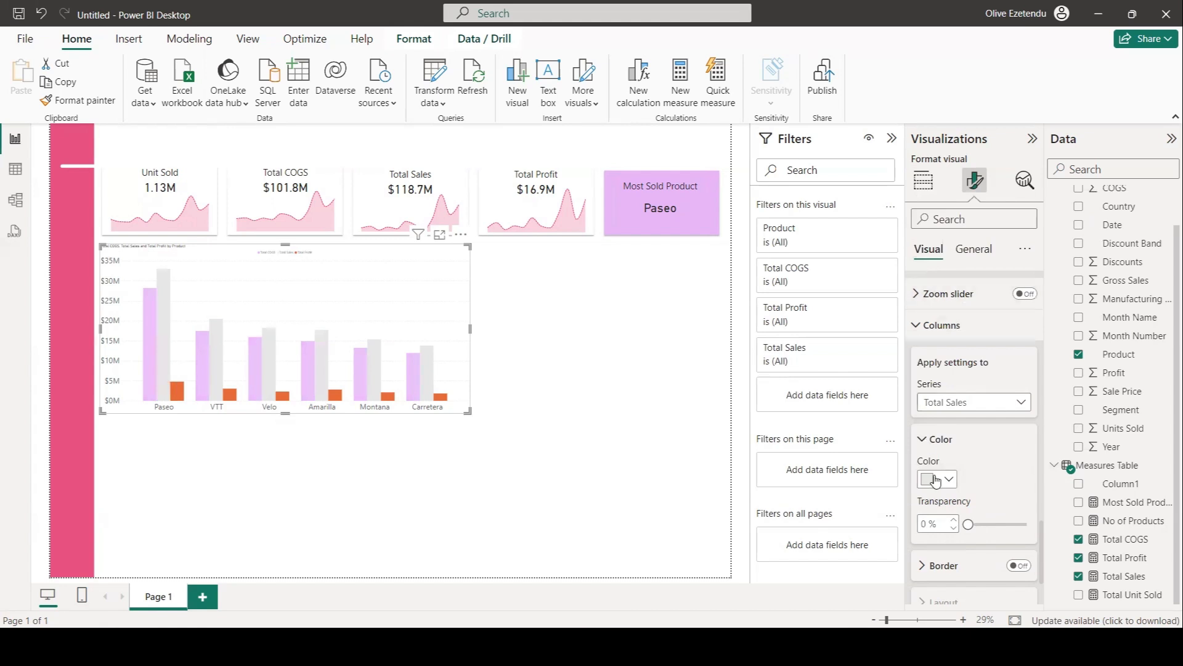
Color the Total Profit columns pink from the recent colors.
click(1020, 404)
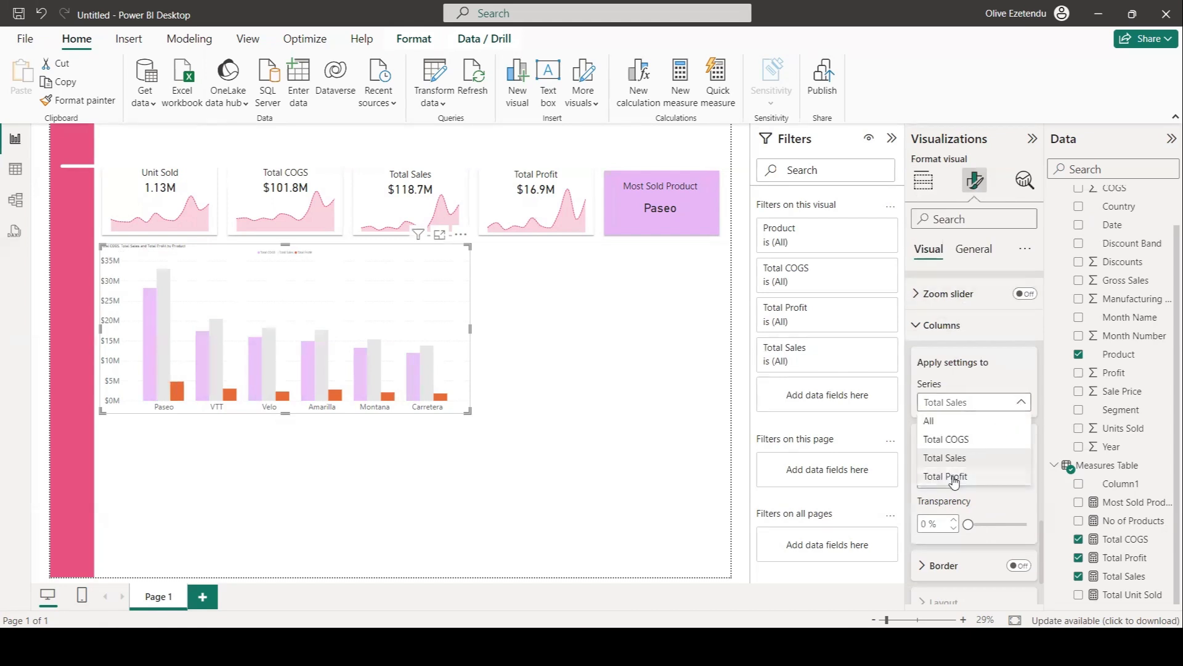
click(954, 475)
click(949, 482)
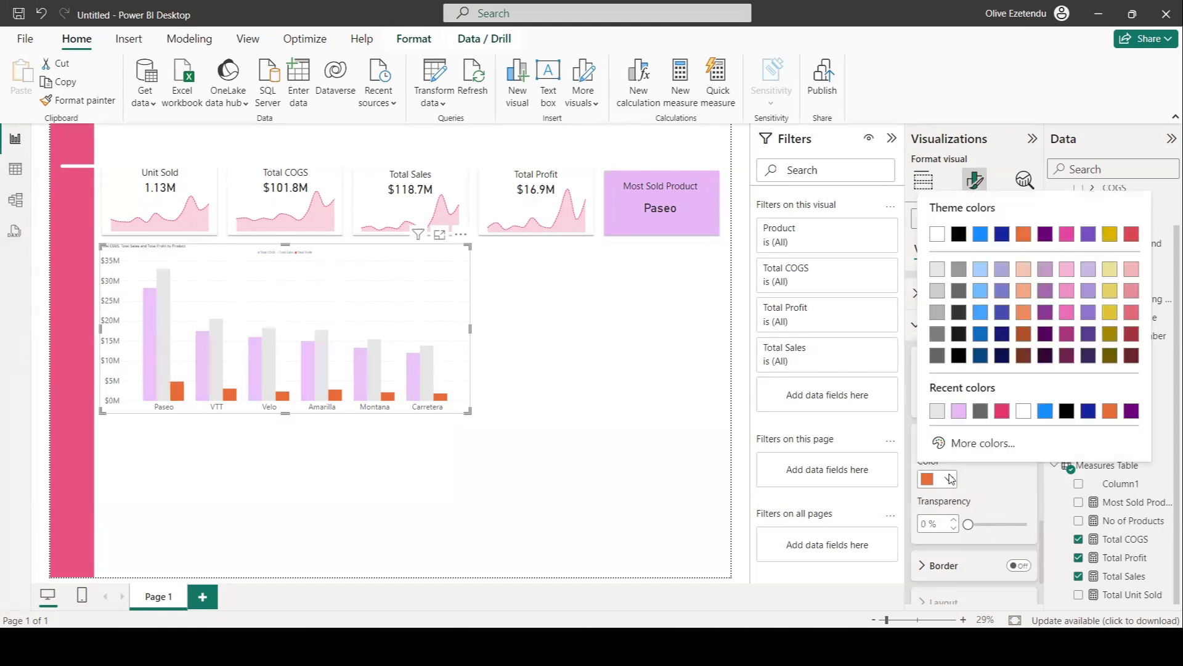
click(995, 411)
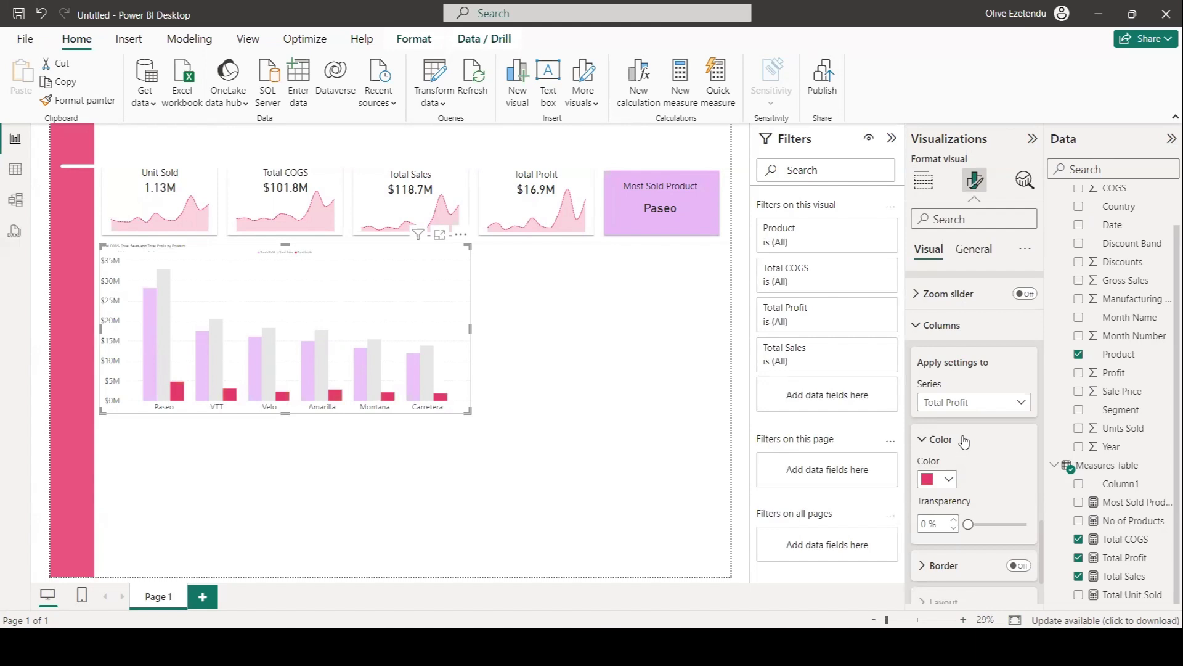
Change the chart title text to COGS, Sales & Profit by Product and set its font size to 30.
scroll(971, 435, down, 3)
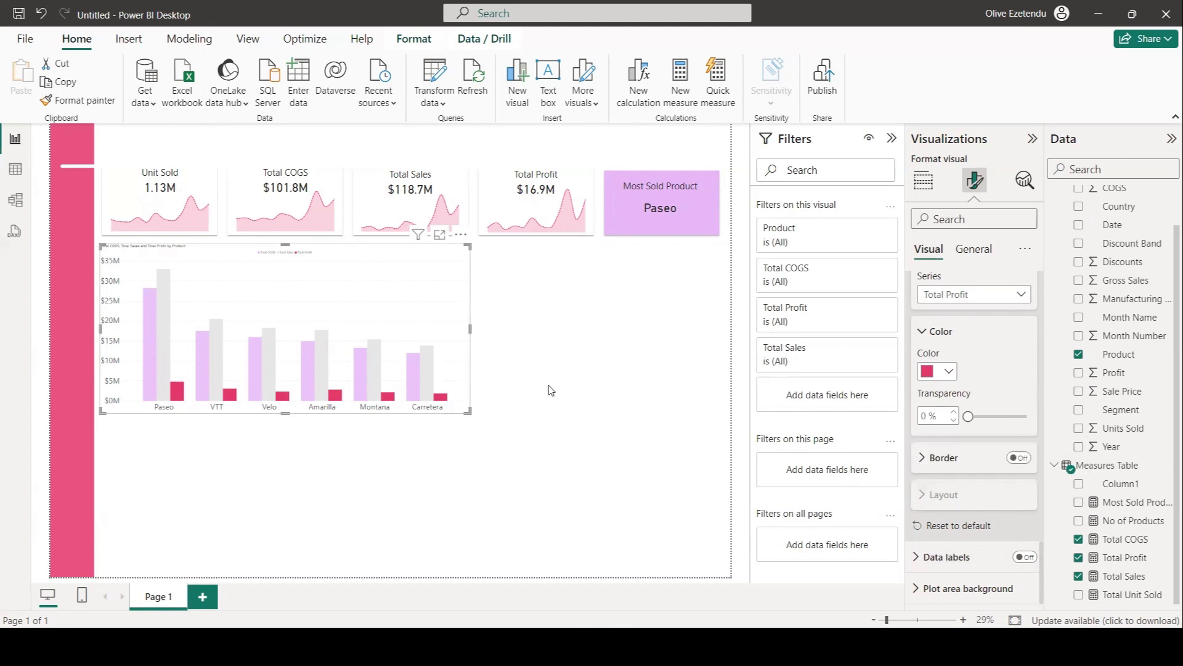
click(980, 251)
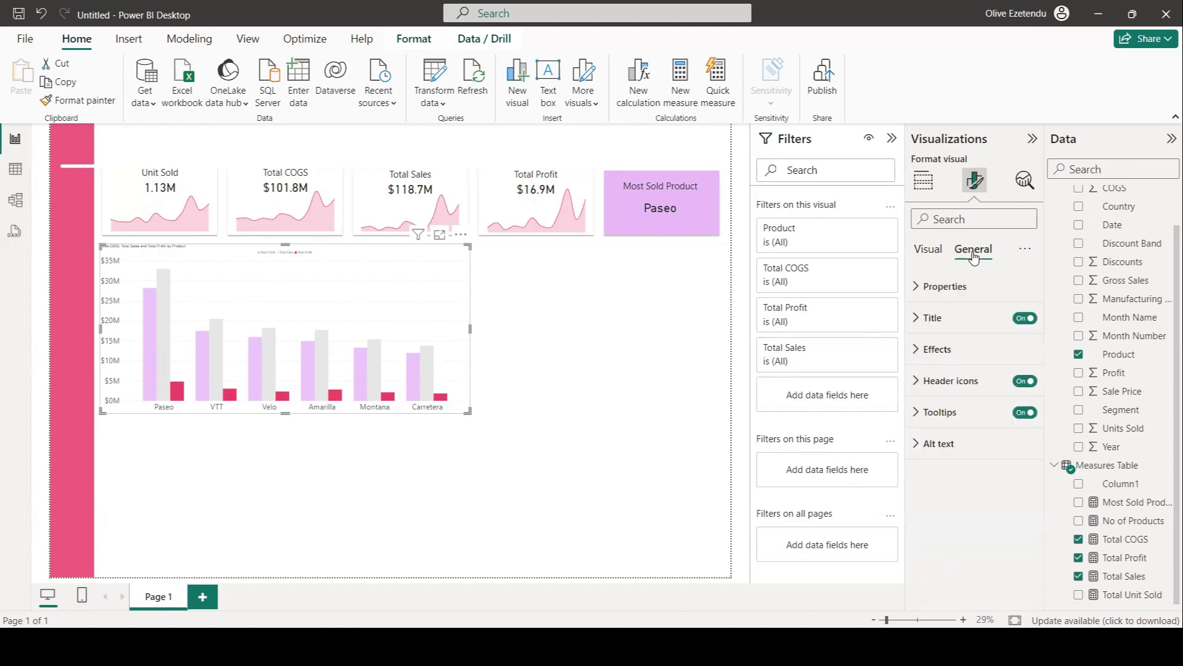
click(916, 318)
drag(946, 394, 906, 396)
key(BackSpace)
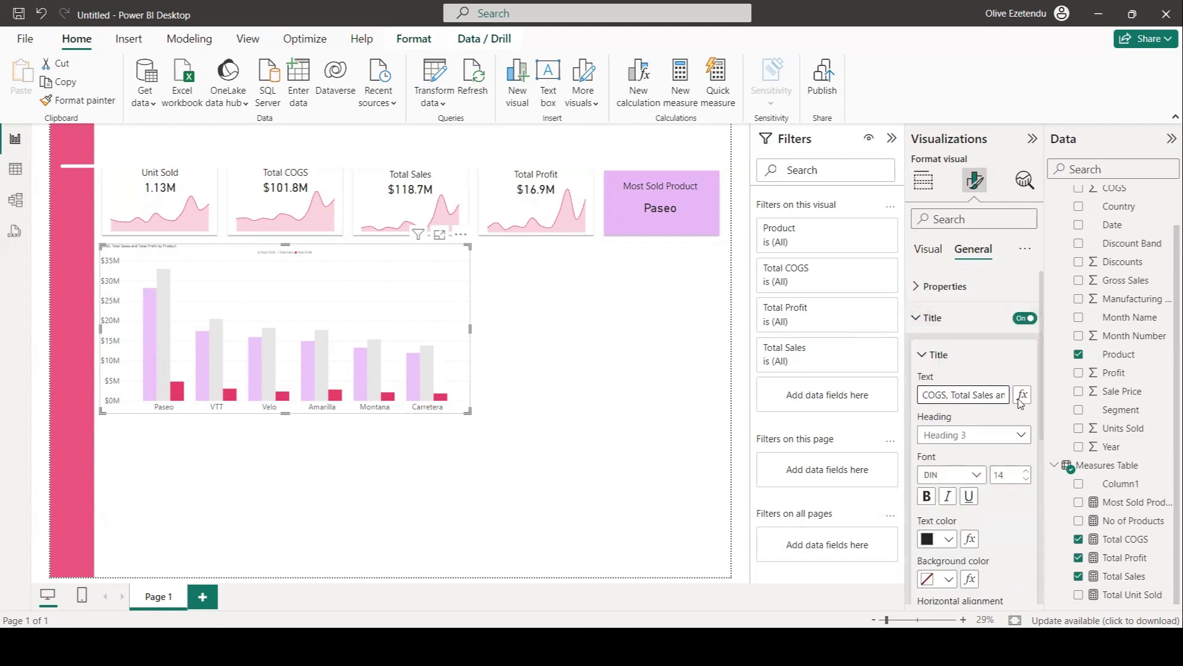
drag(969, 396, 957, 397)
key(BackSpace)
key(BackSpace)
drag(991, 395, 975, 396)
text(&)
key(Delete)
key(Delete)
key(Delete)
key(Delete)
key(Delete)
key(Delete)
double_click(1006, 475)
text(30)
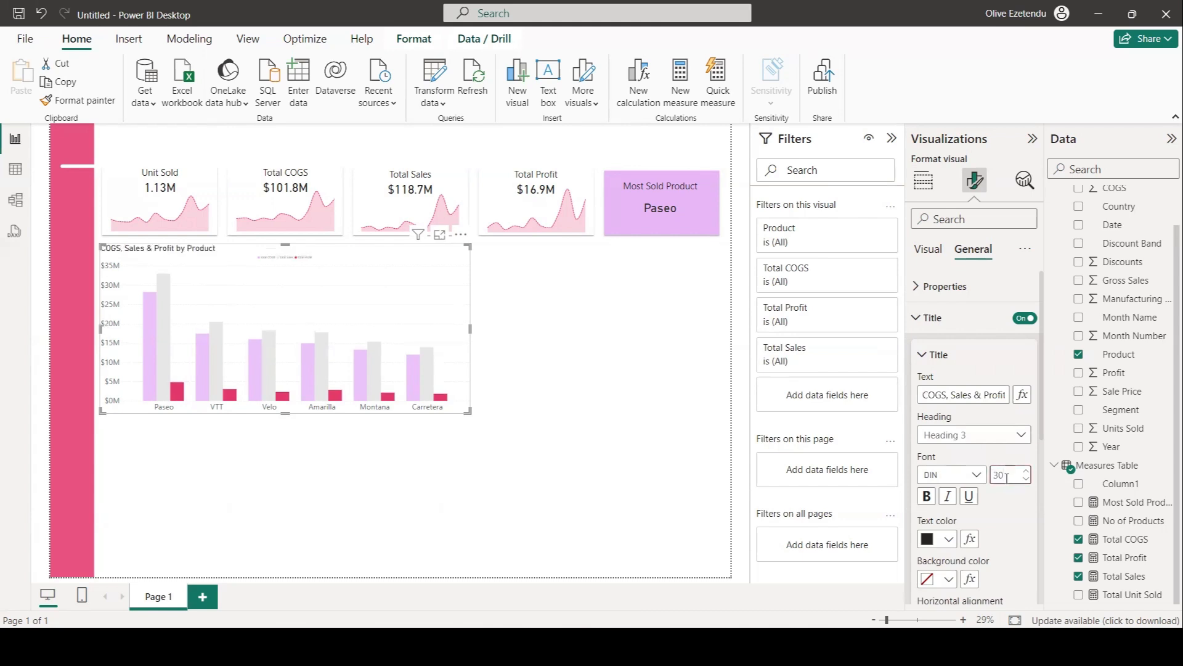
Set the chart title font to Segoe UI.
click(976, 474)
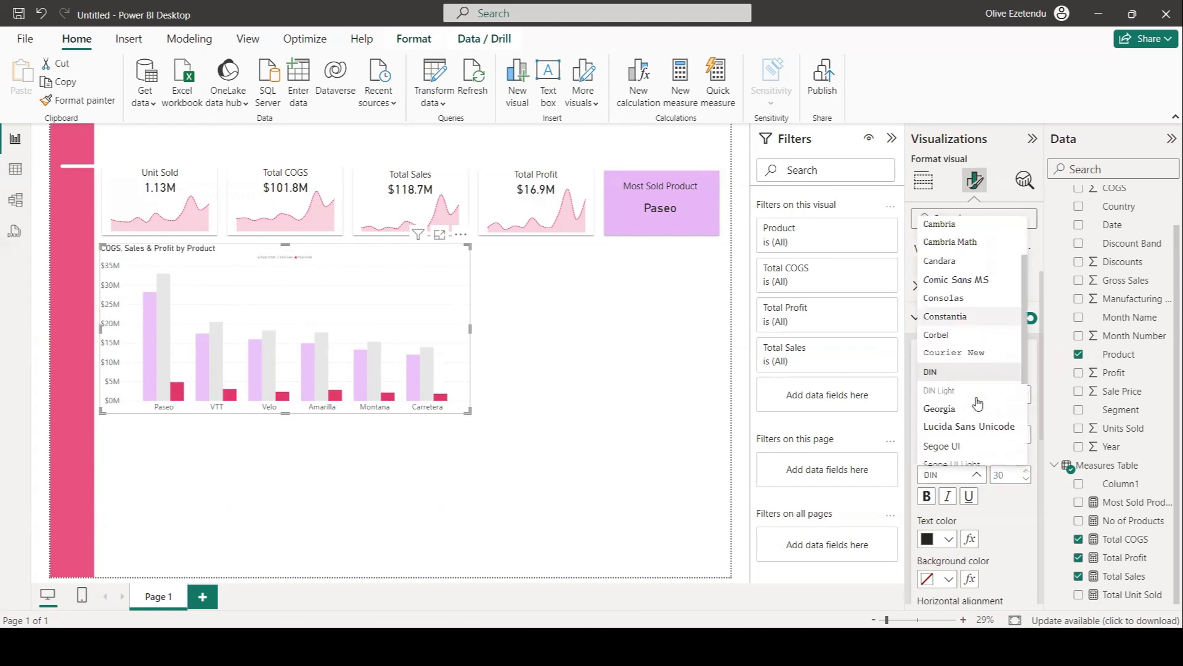
click(952, 445)
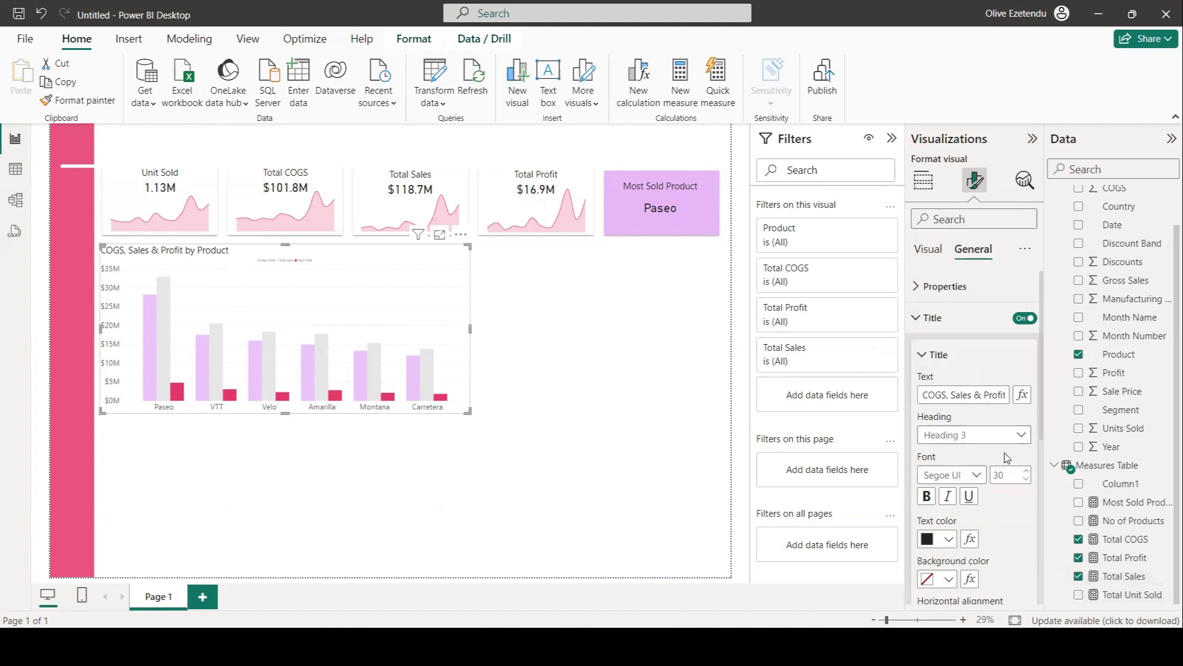
Set the chart legend's text size to 20.
scroll(1006, 460, down, 4)
scroll(1016, 440, up, 3)
scroll(1016, 439, up, 2)
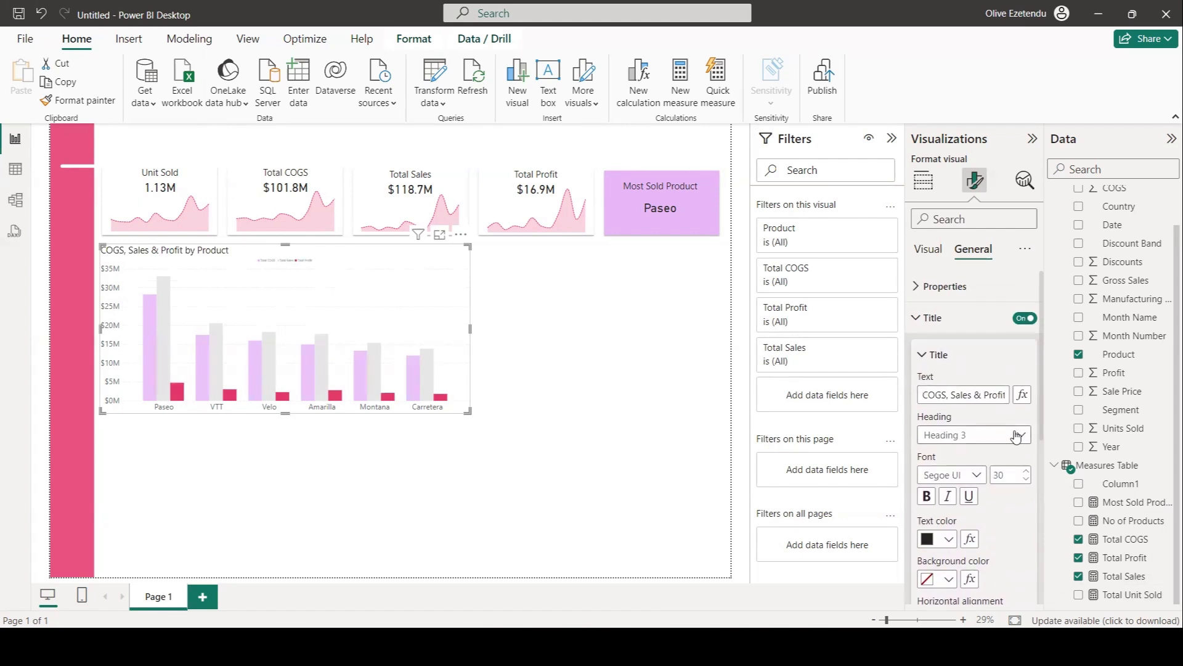
click(930, 249)
scroll(979, 501, down, 2)
scroll(979, 493, up, 2)
scroll(979, 487, down, 6)
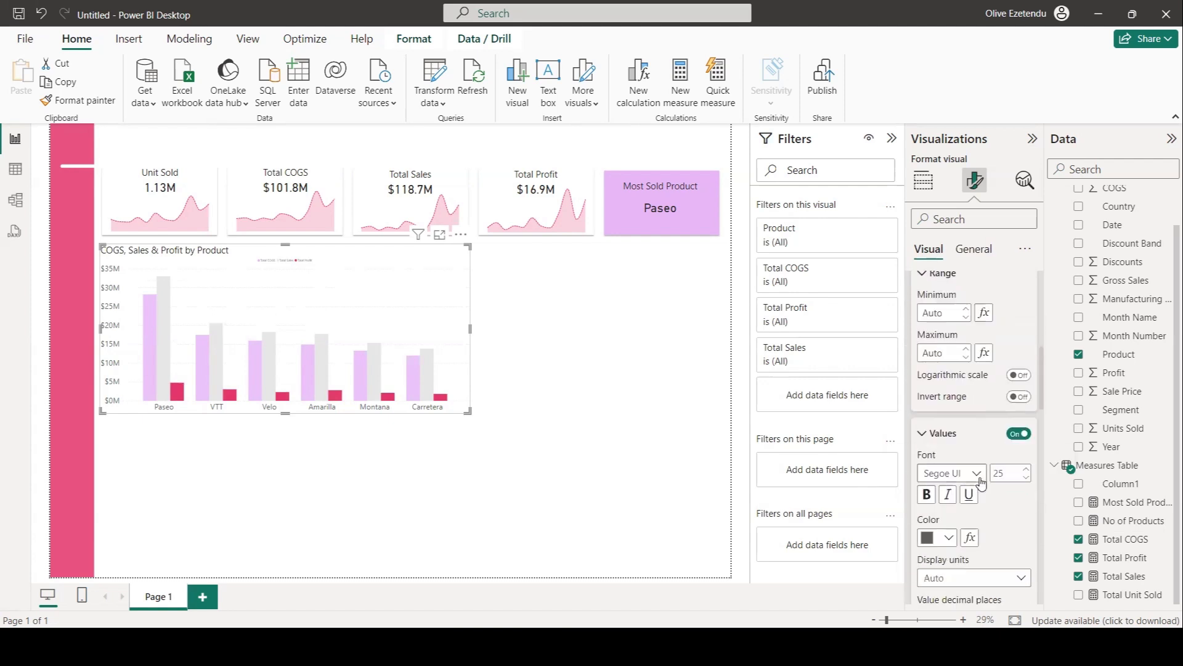
scroll(943, 440, down, 5)
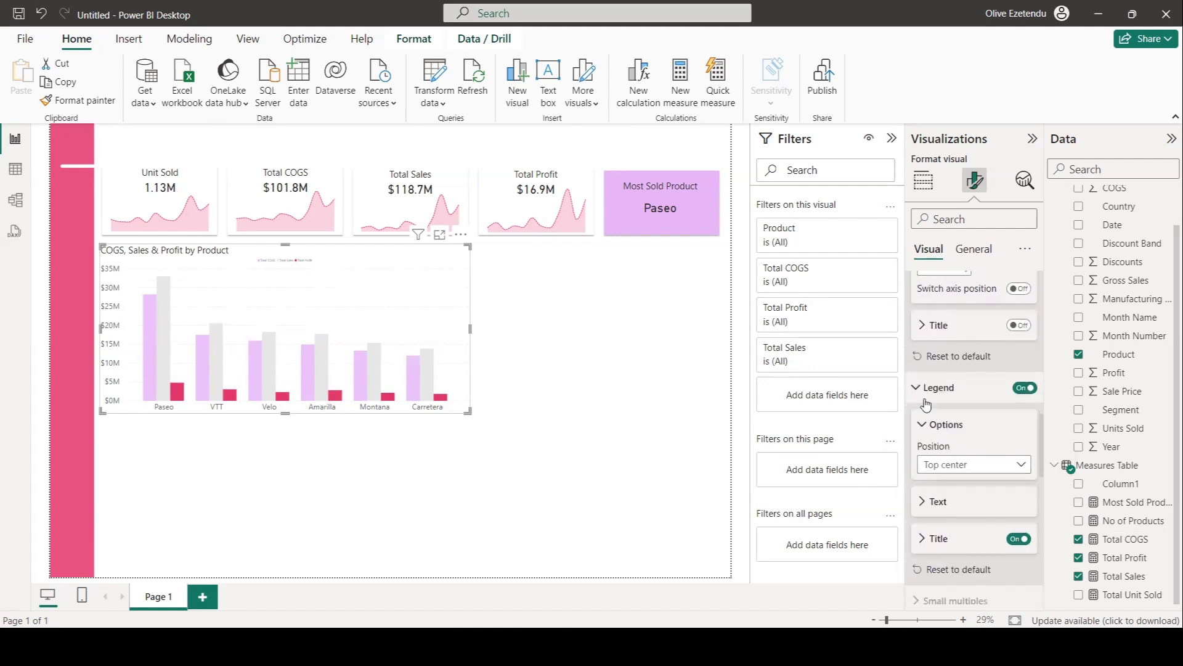
scroll(953, 398, down, 5)
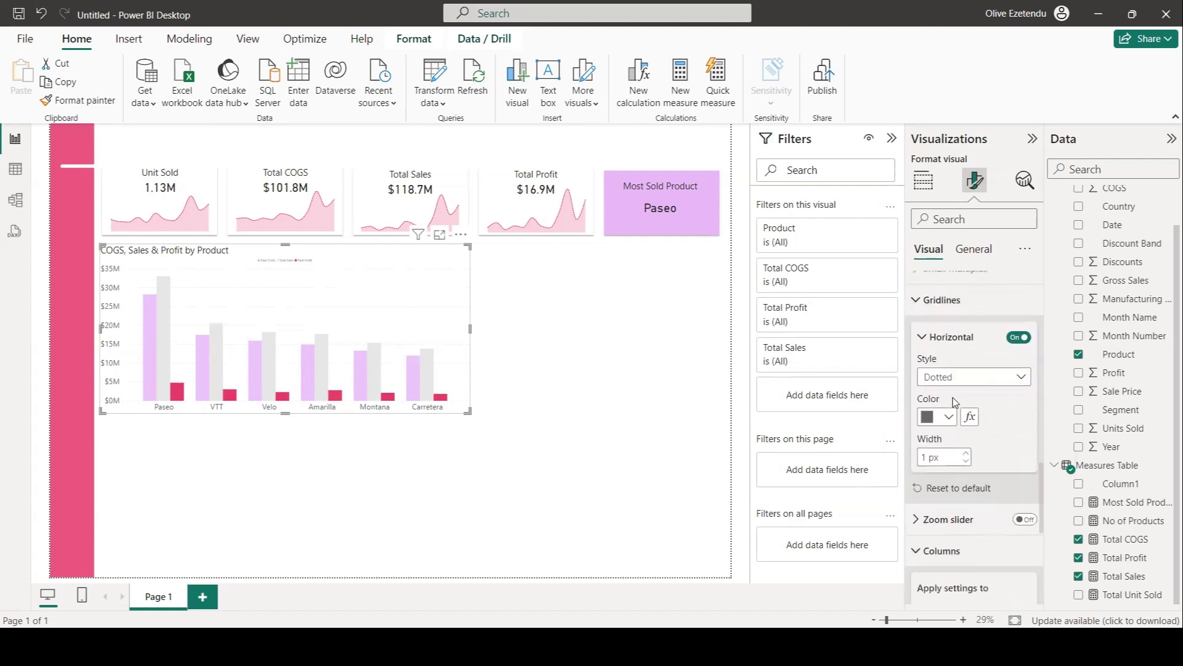
scroll(954, 402, down, 1)
scroll(953, 398, up, 4)
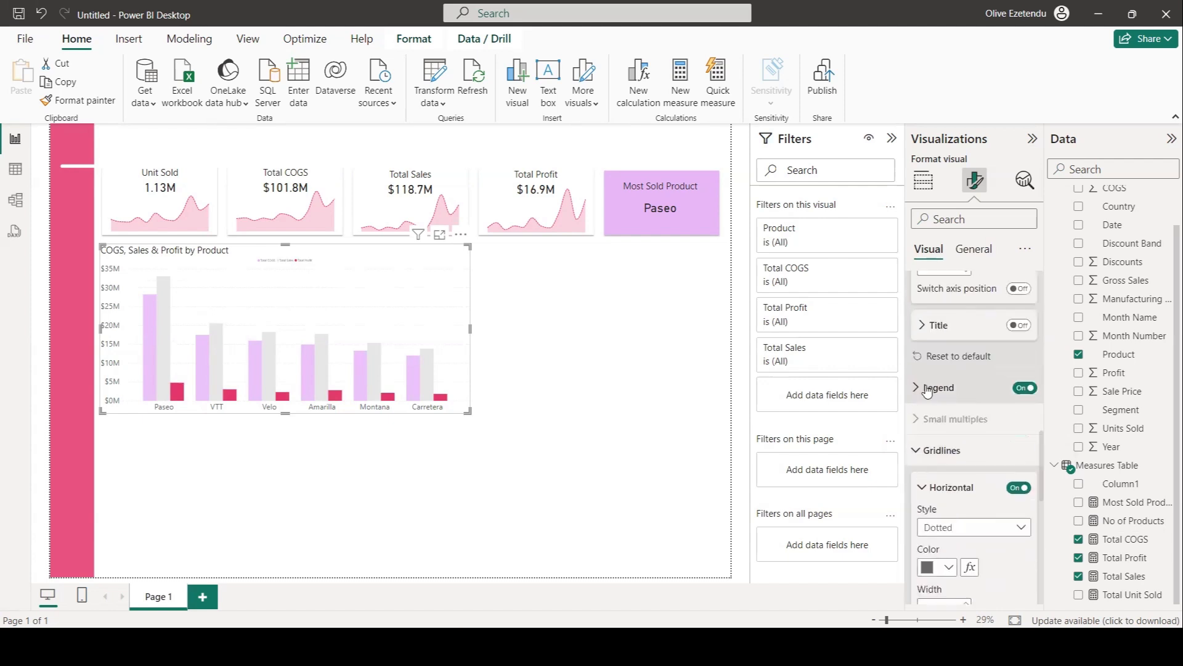
click(918, 387)
scroll(937, 410, down, 1)
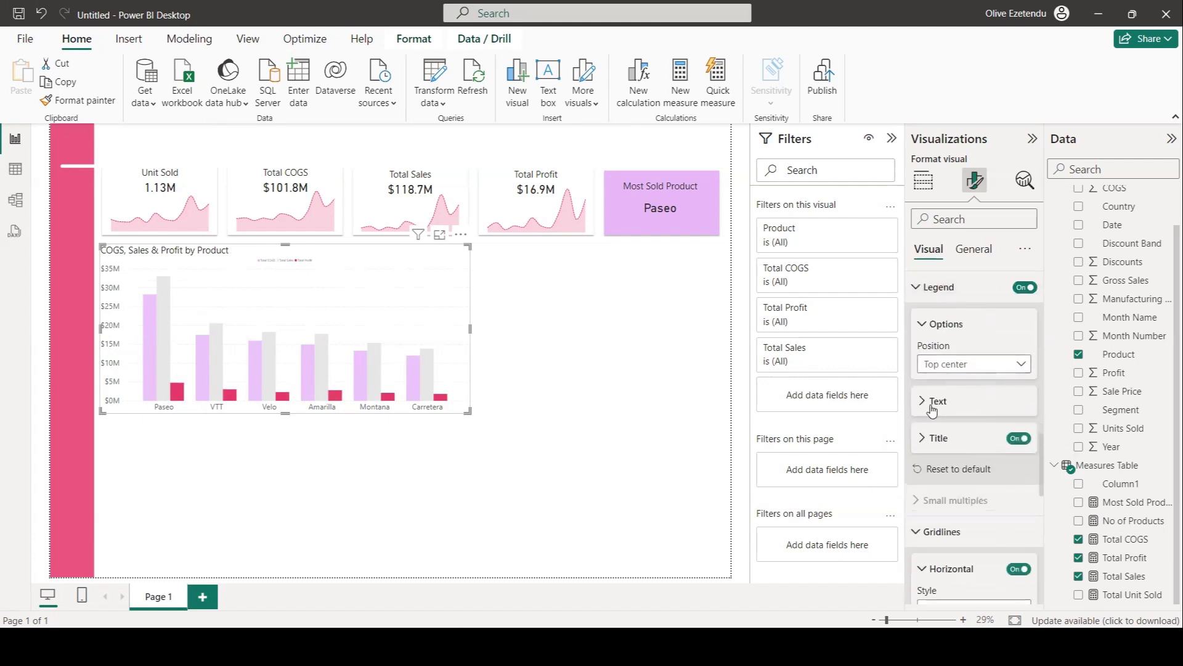
click(924, 438)
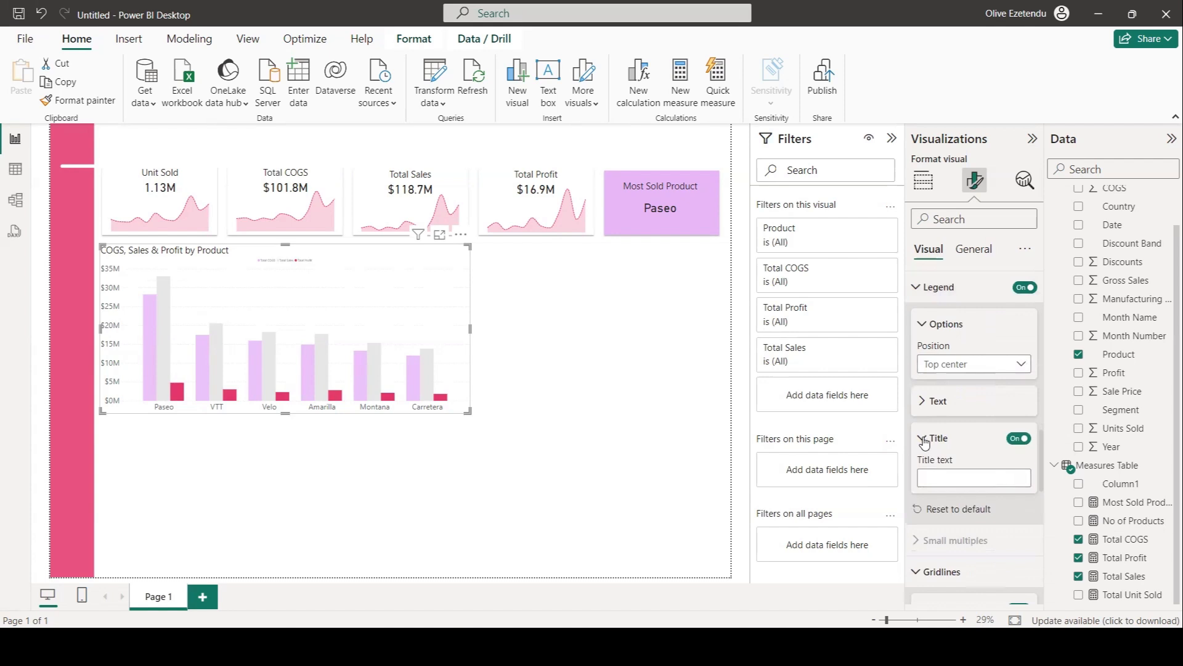
click(922, 402)
click(1000, 441)
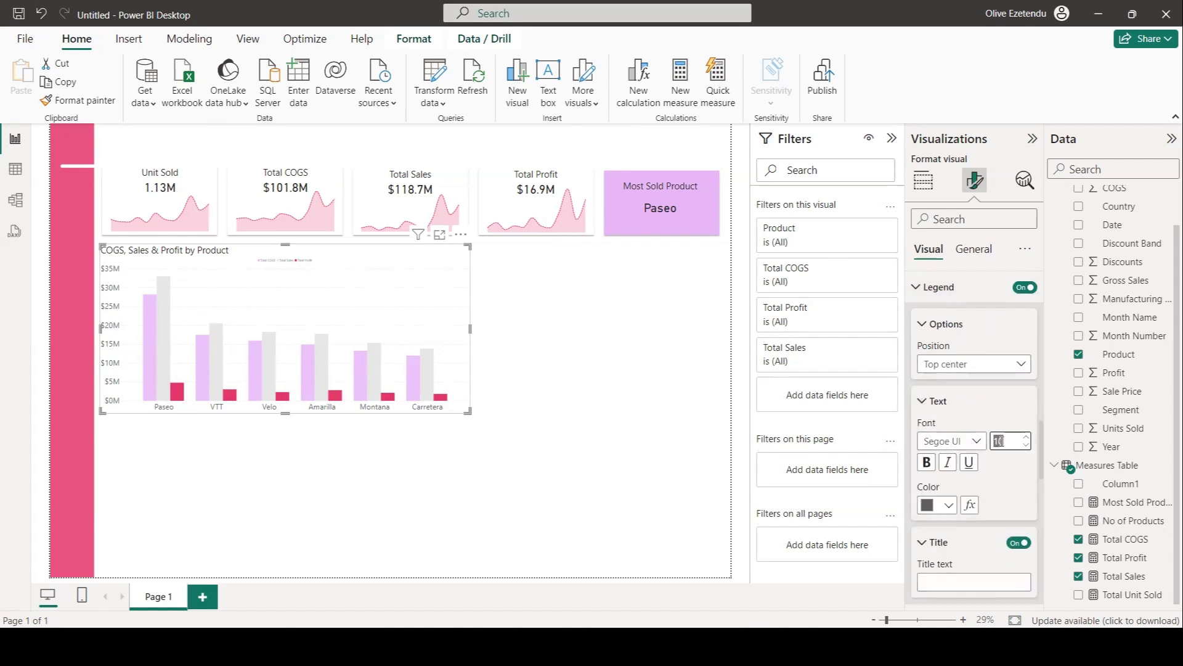
text(2)
text(0)
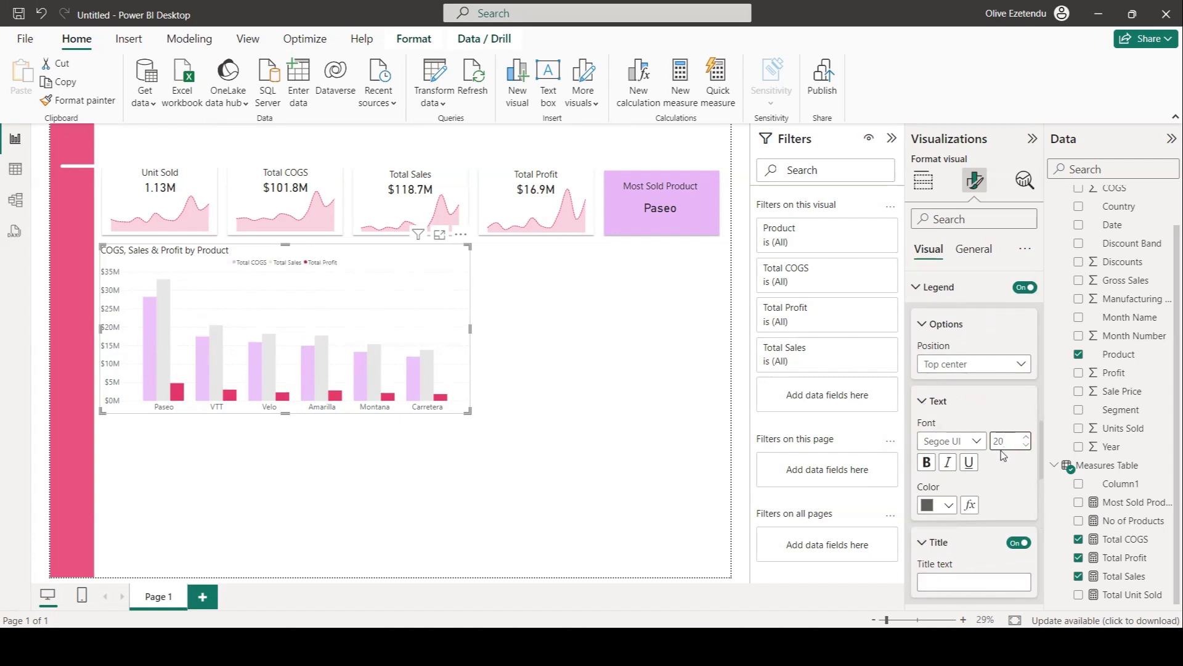
Center-align the chart title.
click(974, 249)
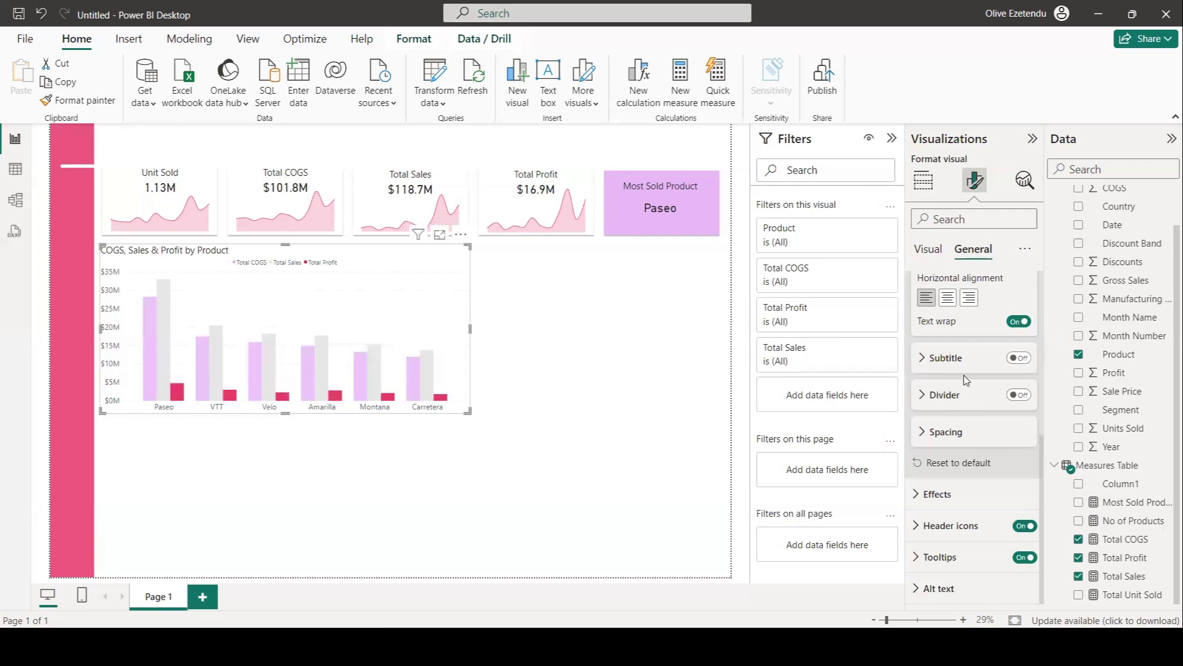
scroll(965, 338, up, 2)
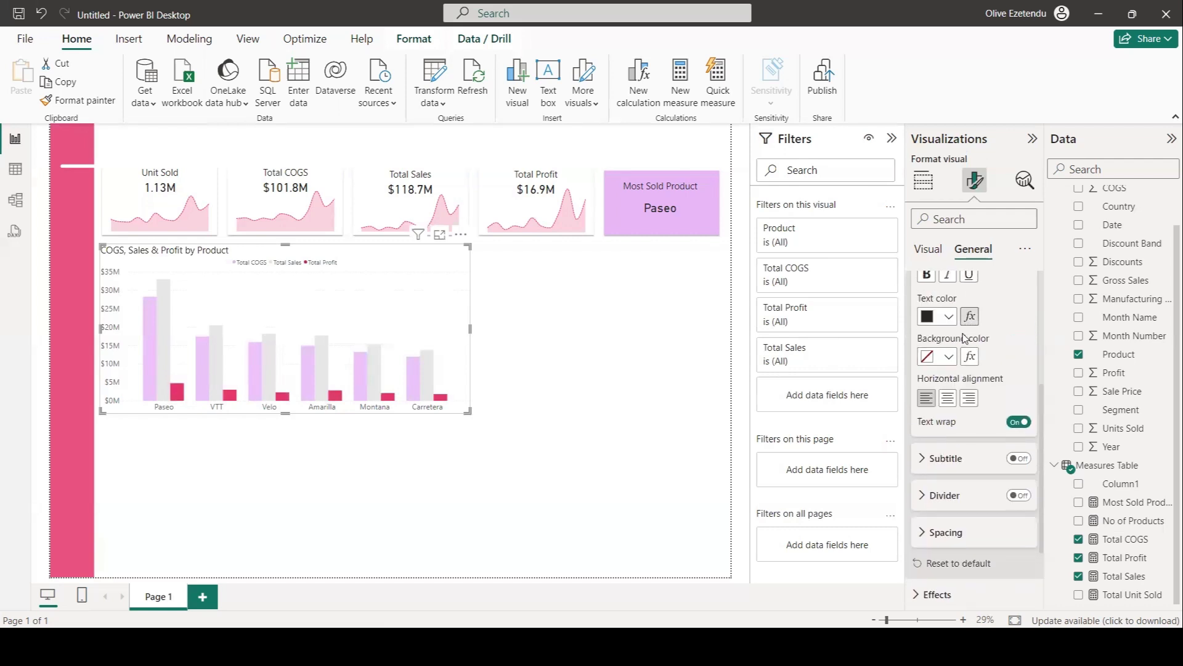
click(950, 400)
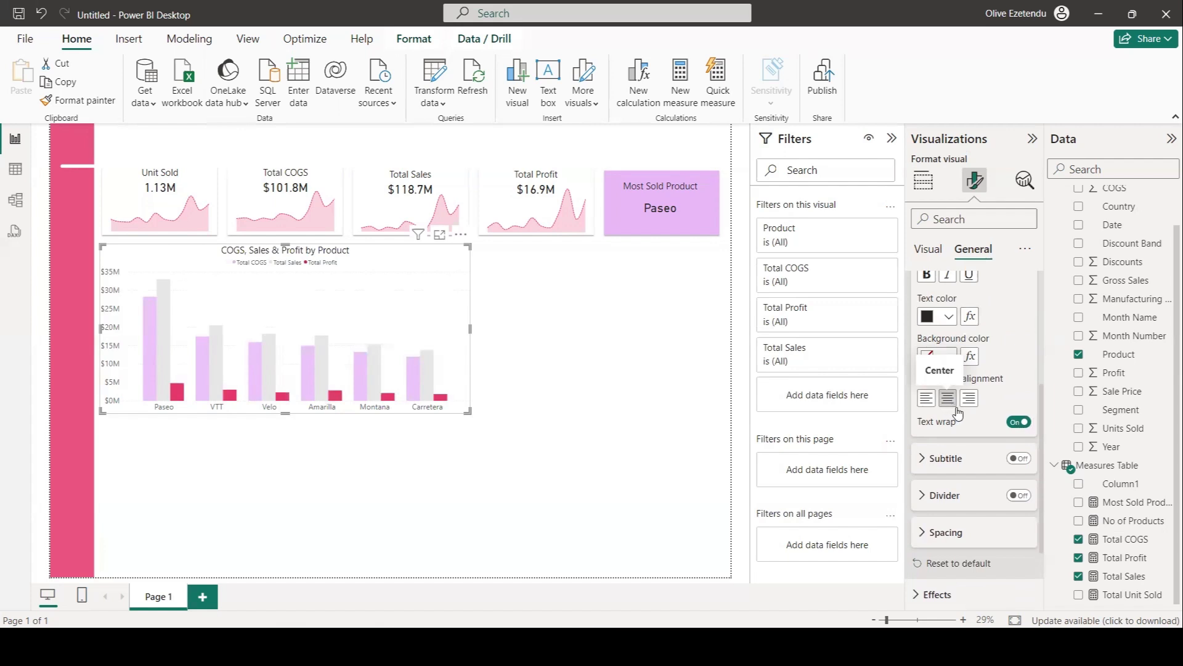
Turn on the chart's shadow and set its position to Custom.
scroll(953, 409, up, 2)
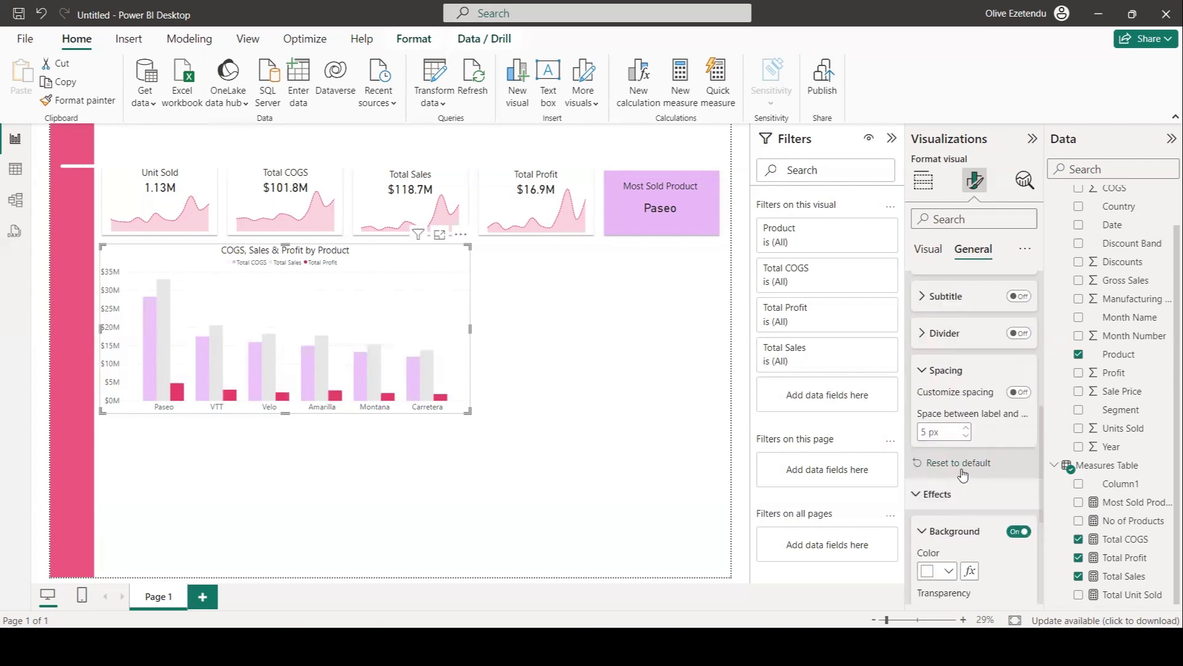
scroll(964, 473, down, 3)
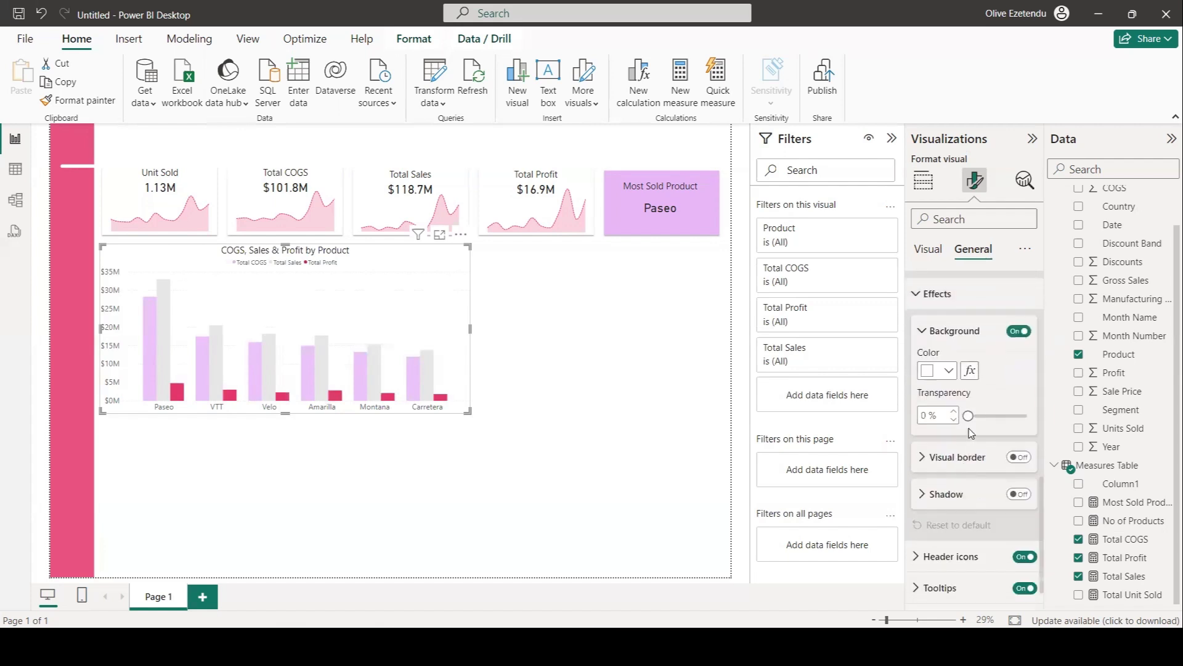
click(1014, 495)
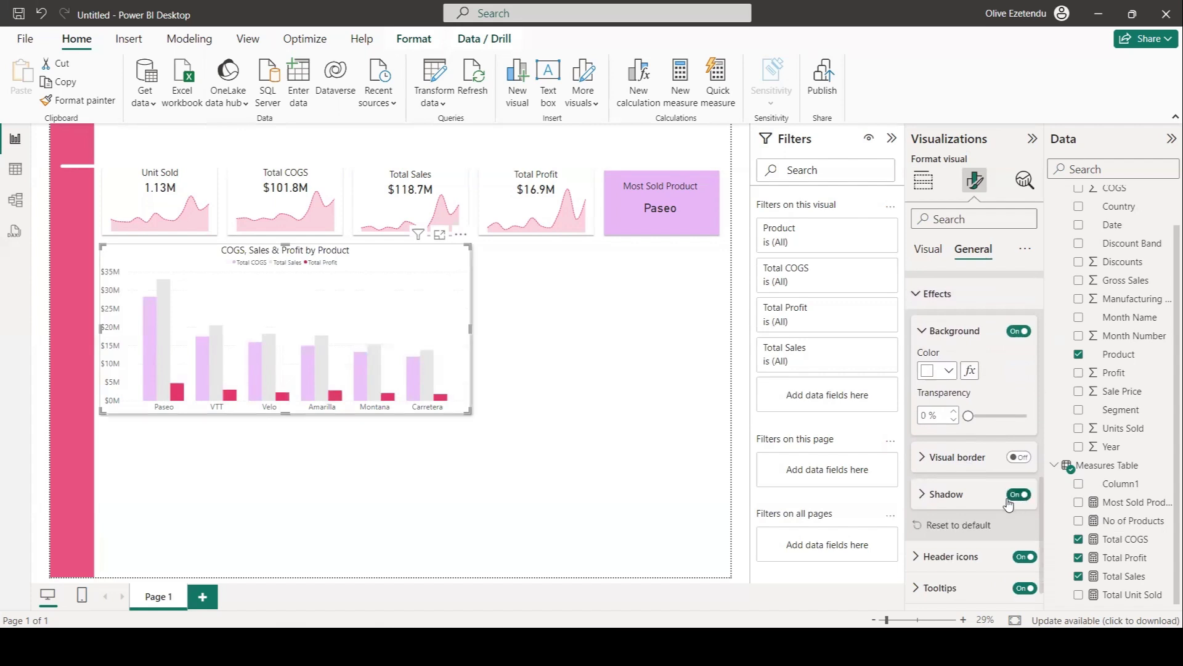
click(925, 494)
scroll(954, 476, down, 3)
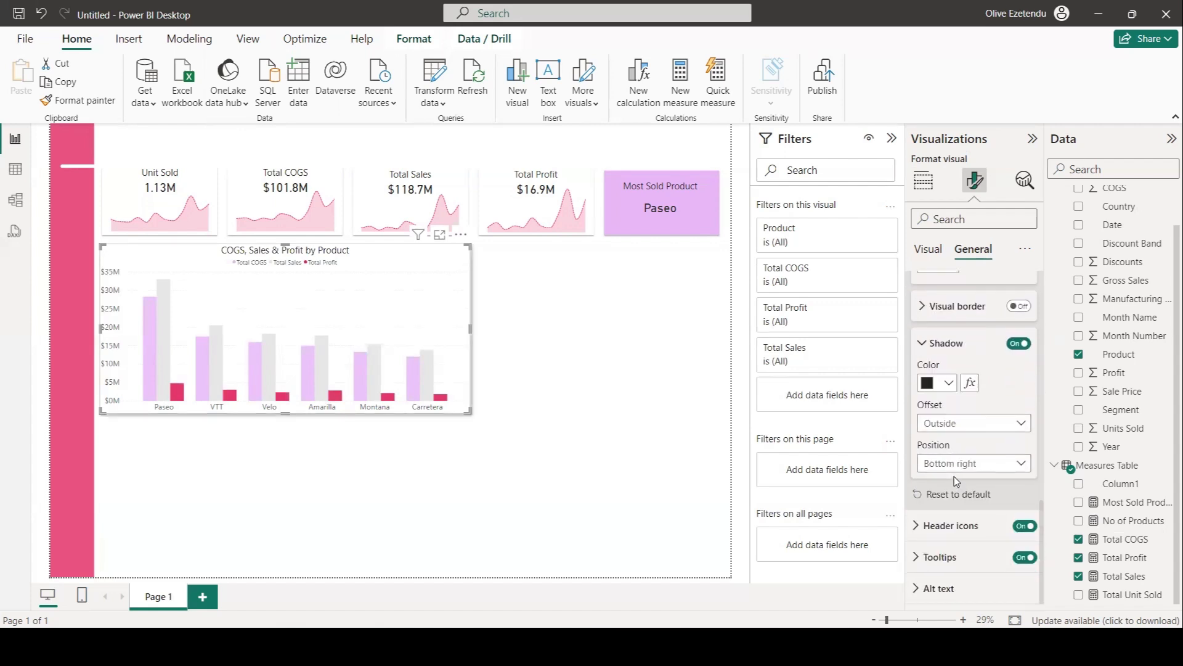
click(1015, 464)
click(957, 443)
Set the shadow blur to about 21 px and its angle to about 89°.
scroll(990, 440, down, 2)
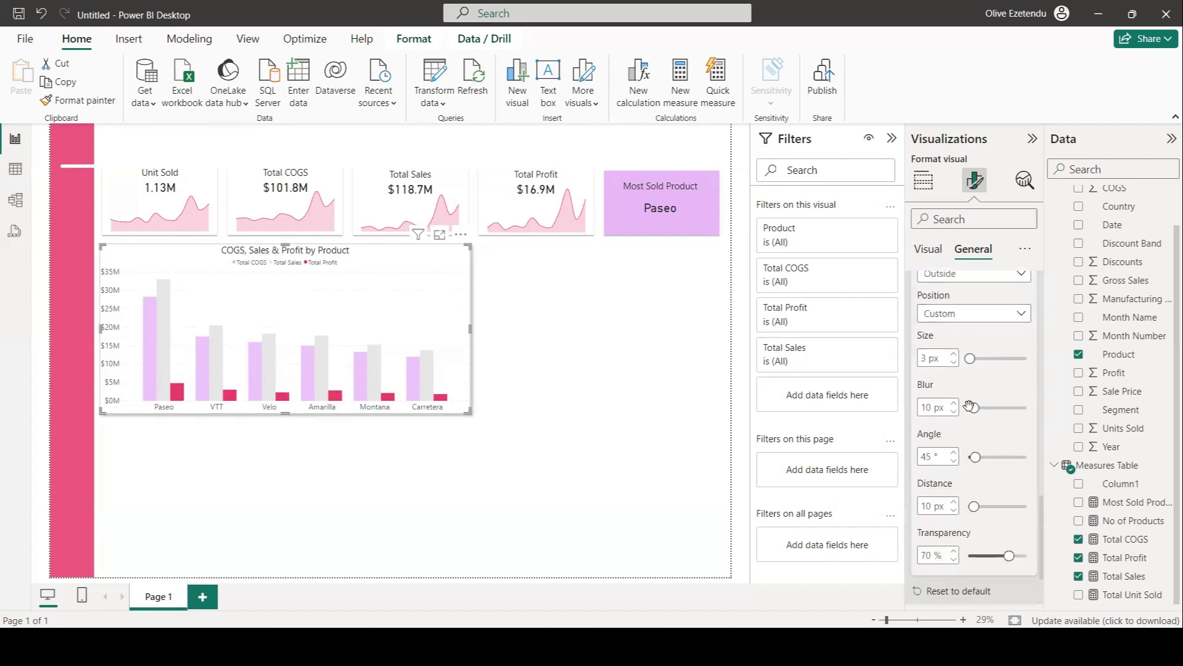
drag(972, 408, 979, 409)
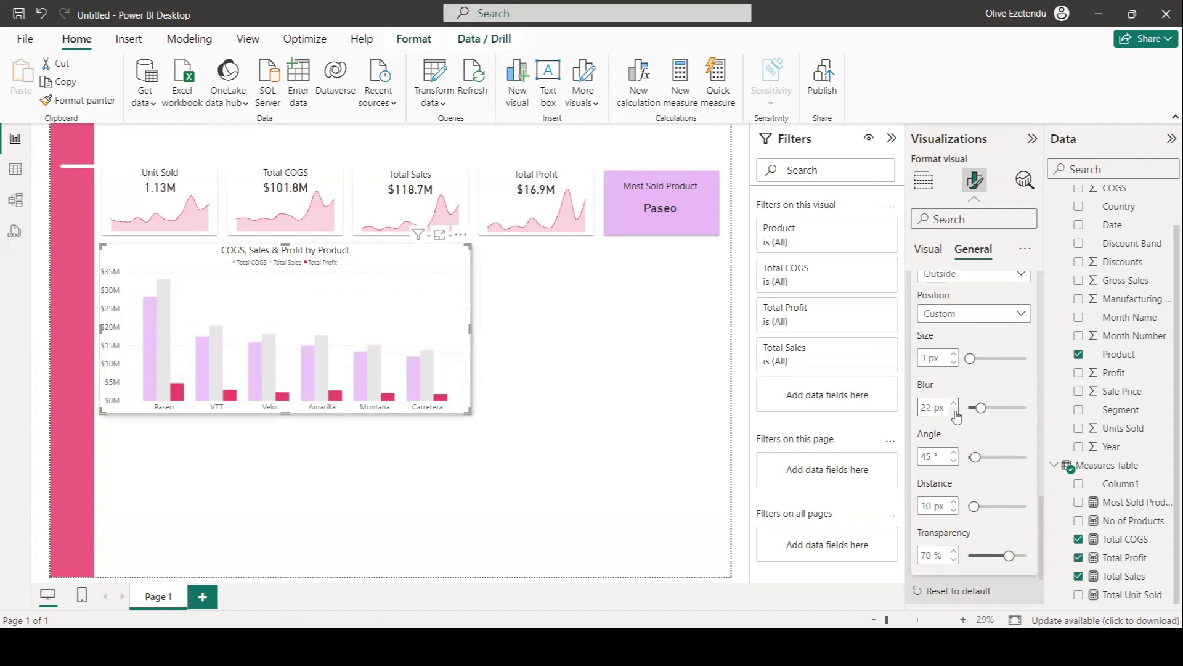
drag(976, 454, 982, 456)
double_click(954, 452)
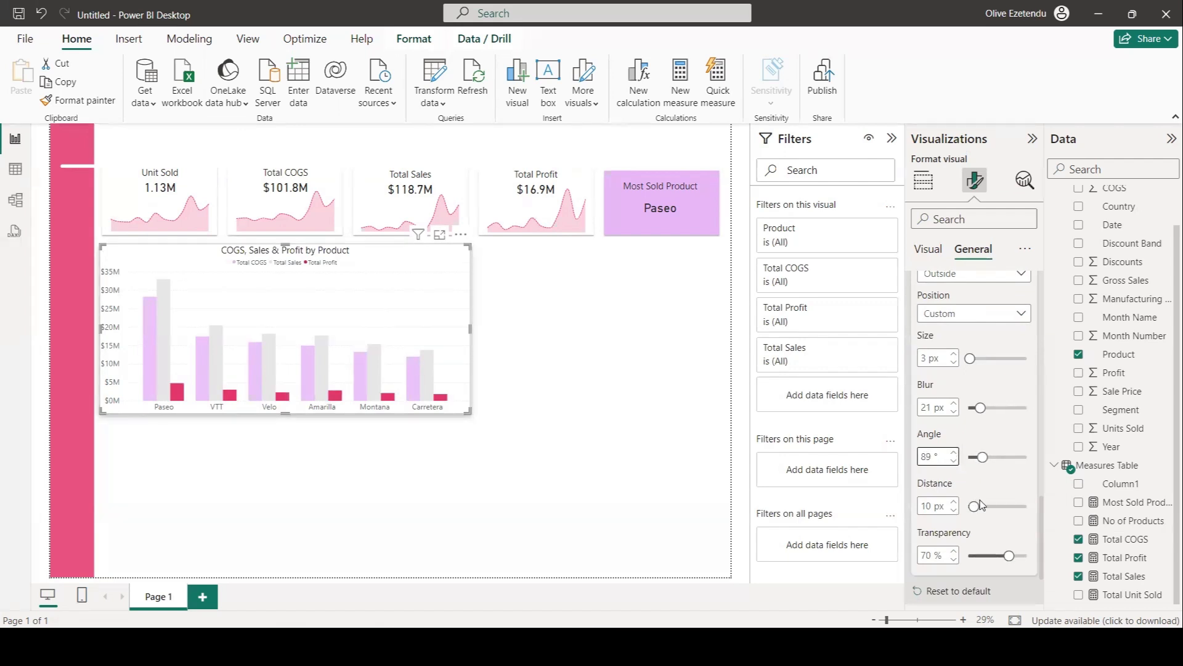
Change the shadow color to a light grey.
scroll(980, 504, up, 4)
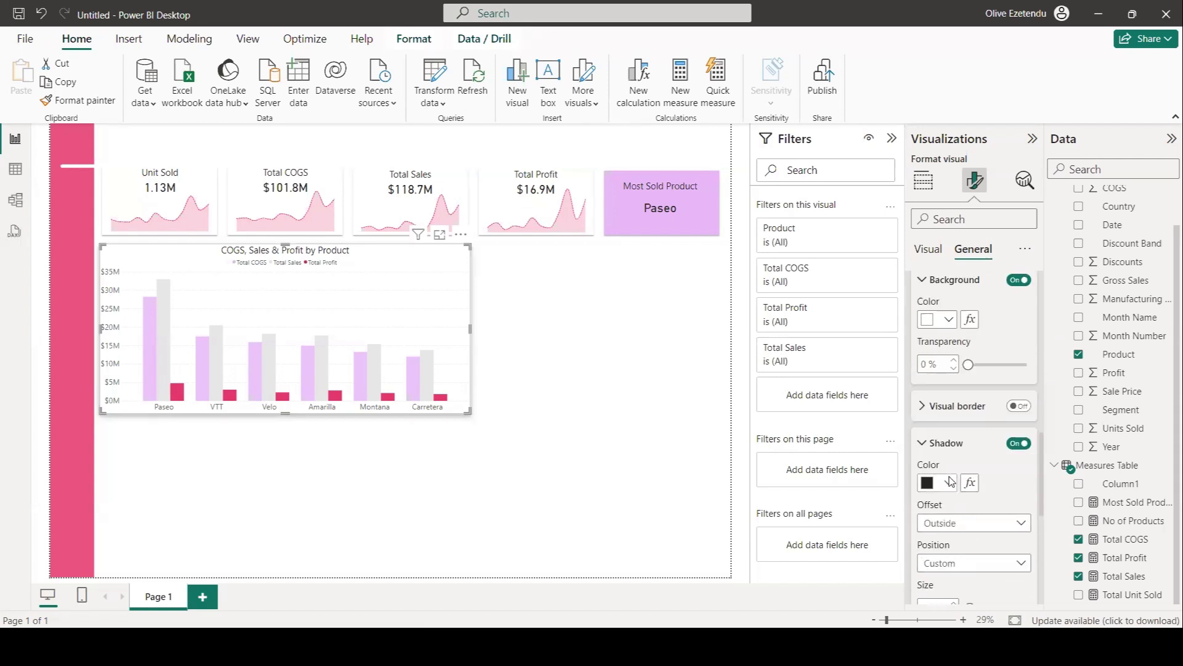
click(950, 481)
click(934, 313)
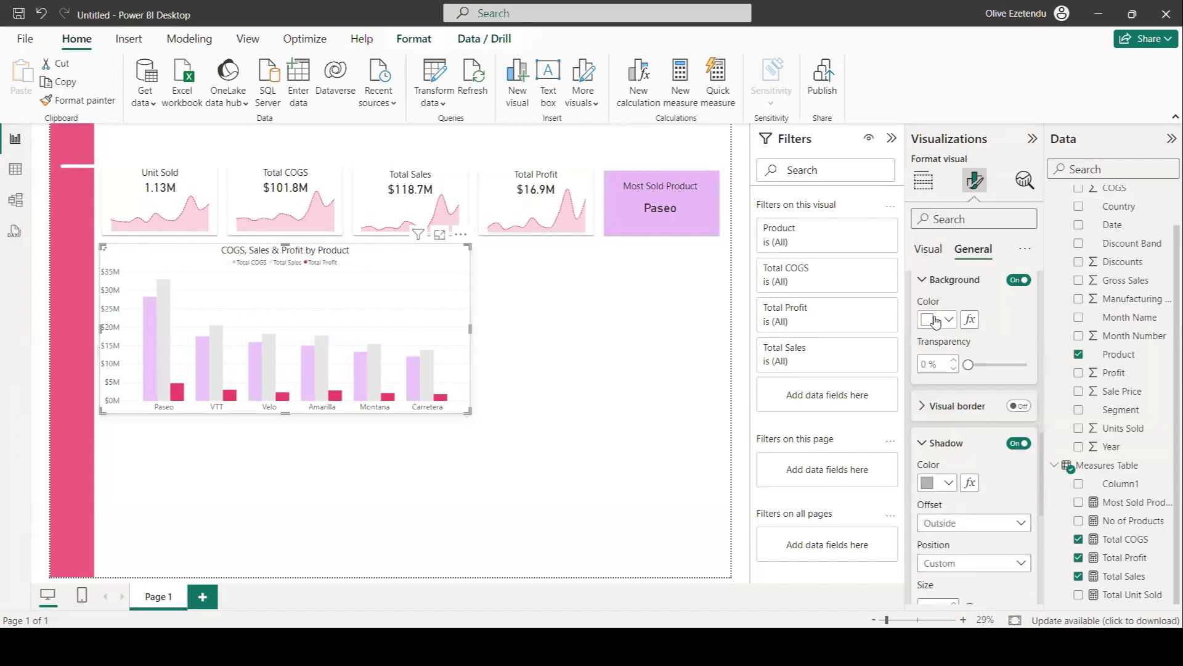
Rename the Total COGS field to COGS for this visual.
click(922, 180)
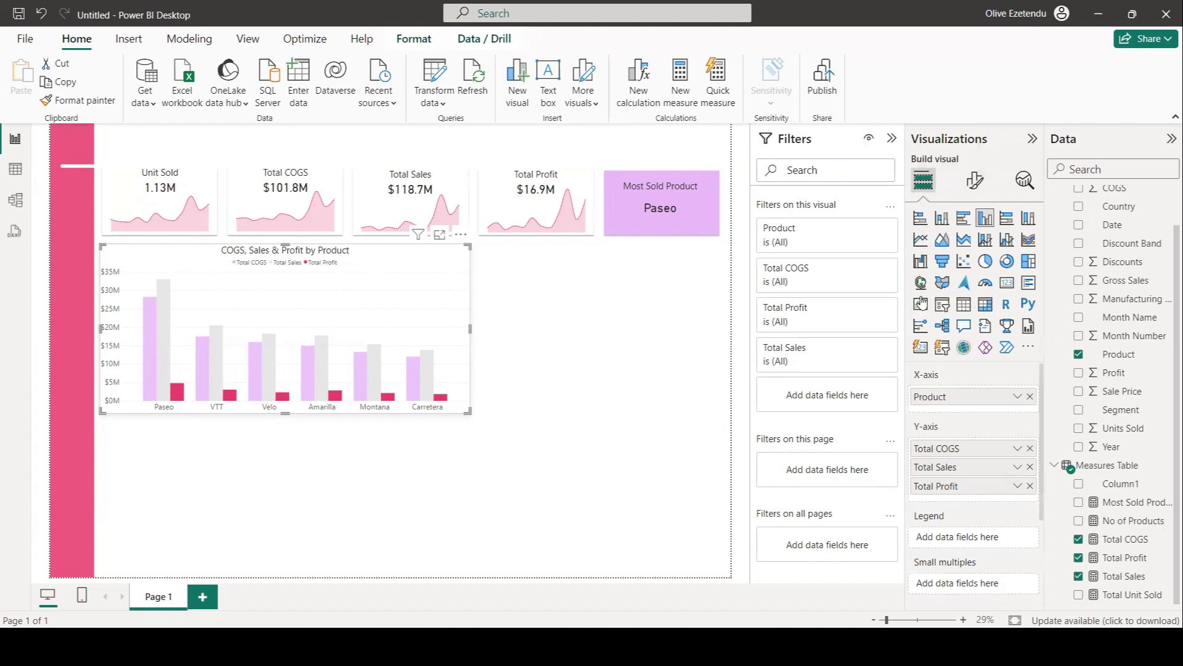
right_click(938, 454)
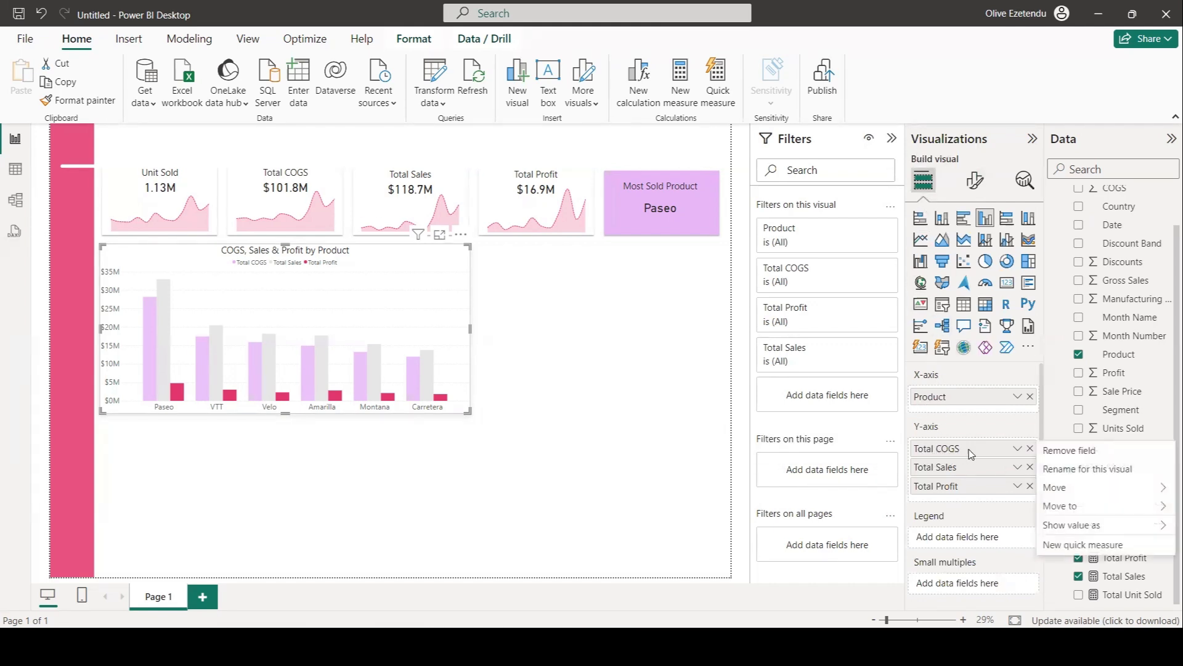
click(1069, 472)
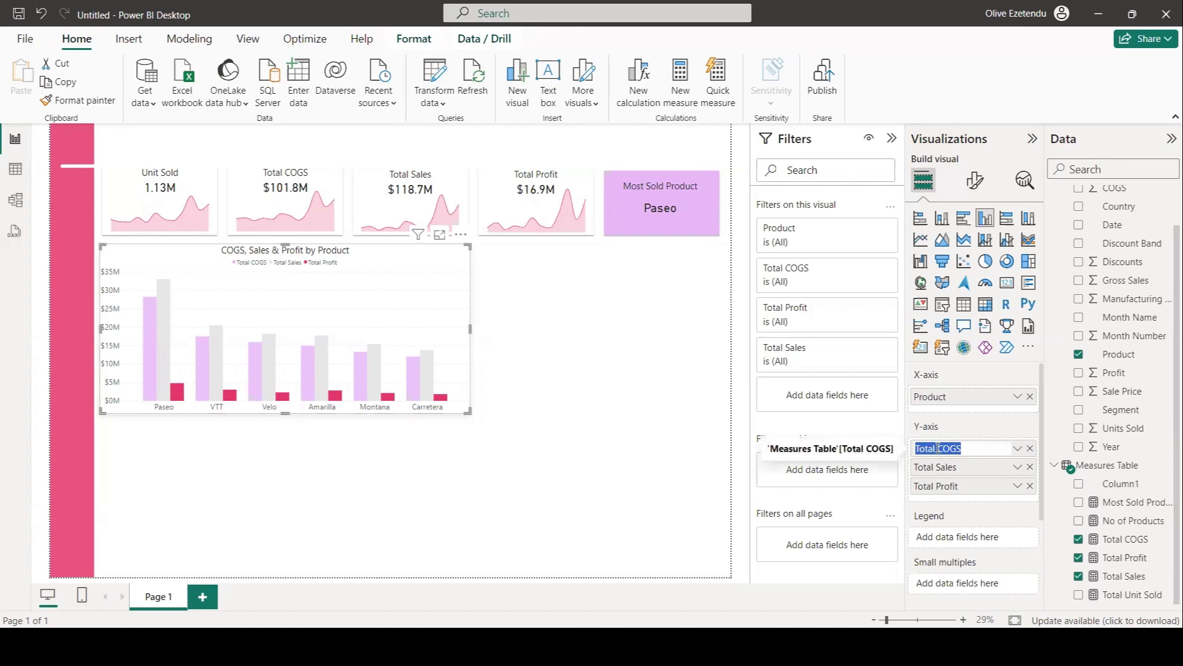
drag(937, 447, 901, 449)
key(BackSpace)
key(Return)
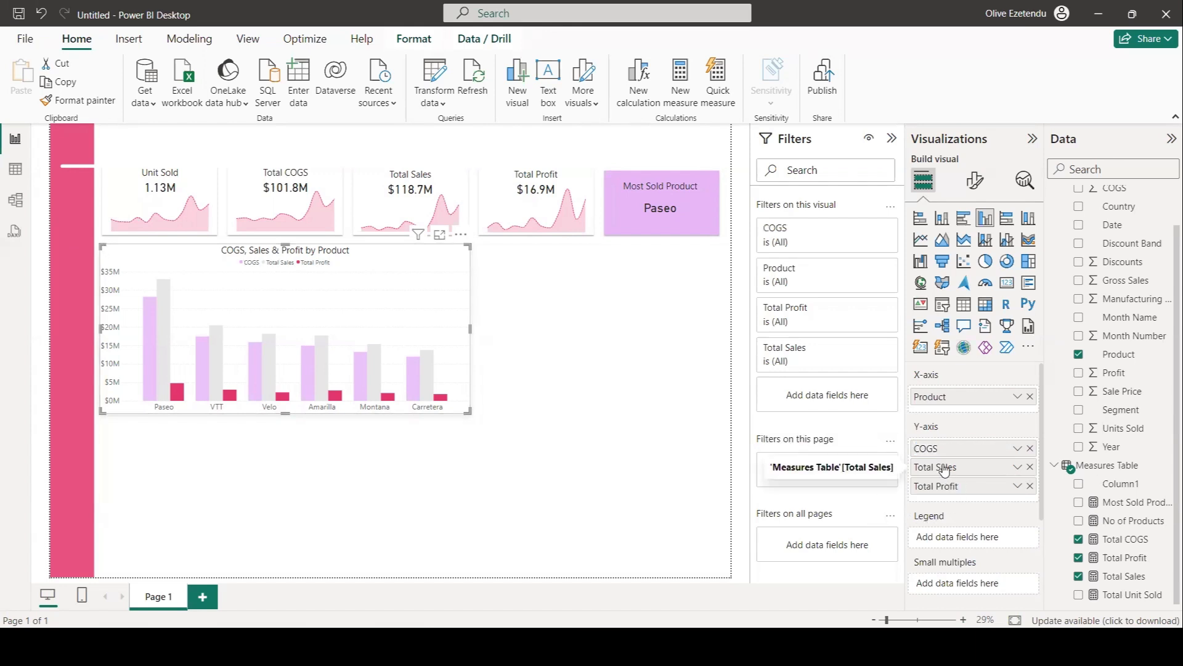
Rename the Total Sales field to Sales for this visual.
right_click(953, 470)
click(1063, 487)
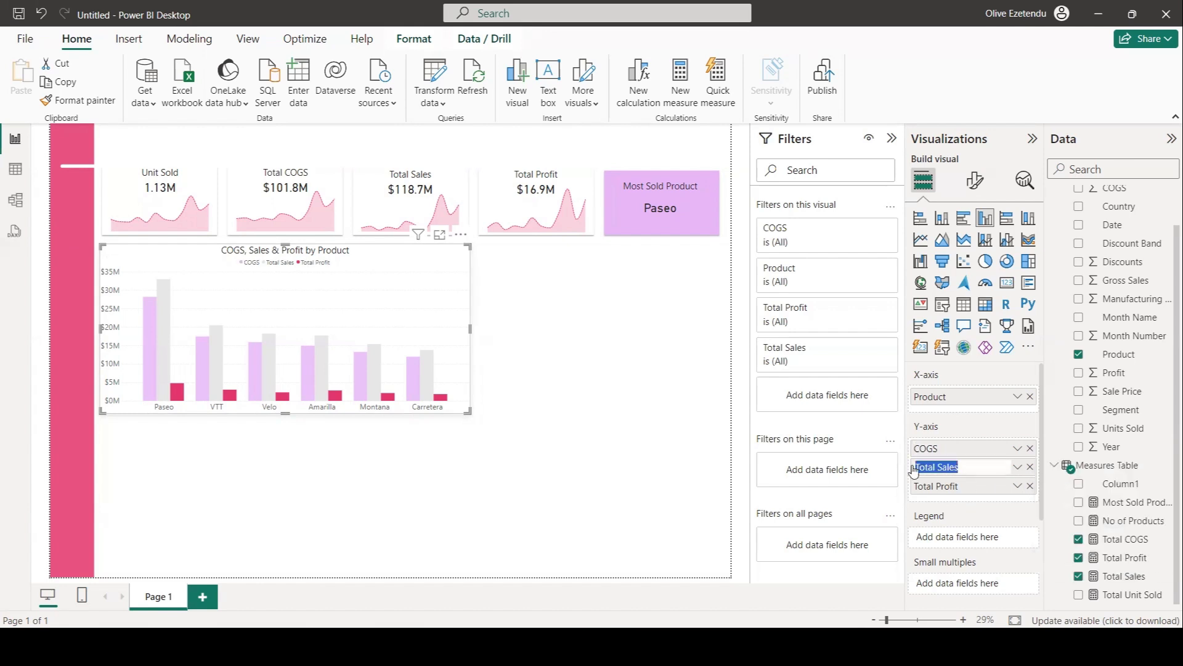
drag(937, 467, 903, 471)
key(BackSpace)
key(Return)
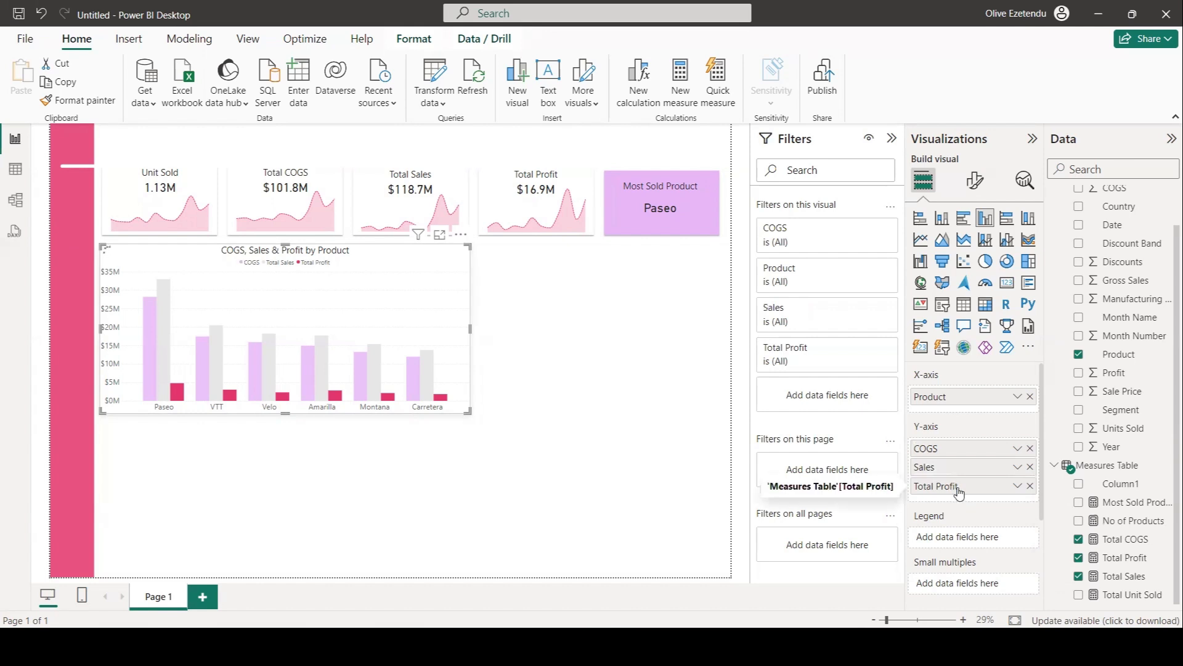
Rename the Total Profit field to Profit for this visual and deselect the chart.
right_click(954, 486)
click(1069, 506)
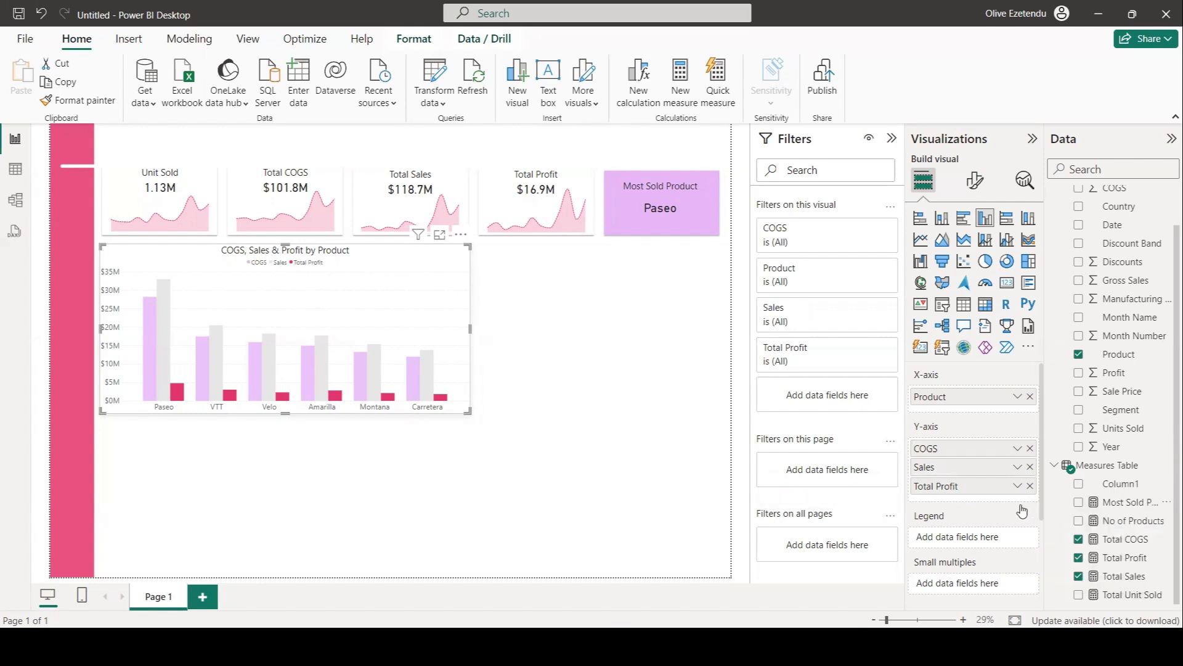
right_click(943, 488)
click(1067, 509)
drag(938, 486, 915, 487)
key(BackSpace)
key(Return)
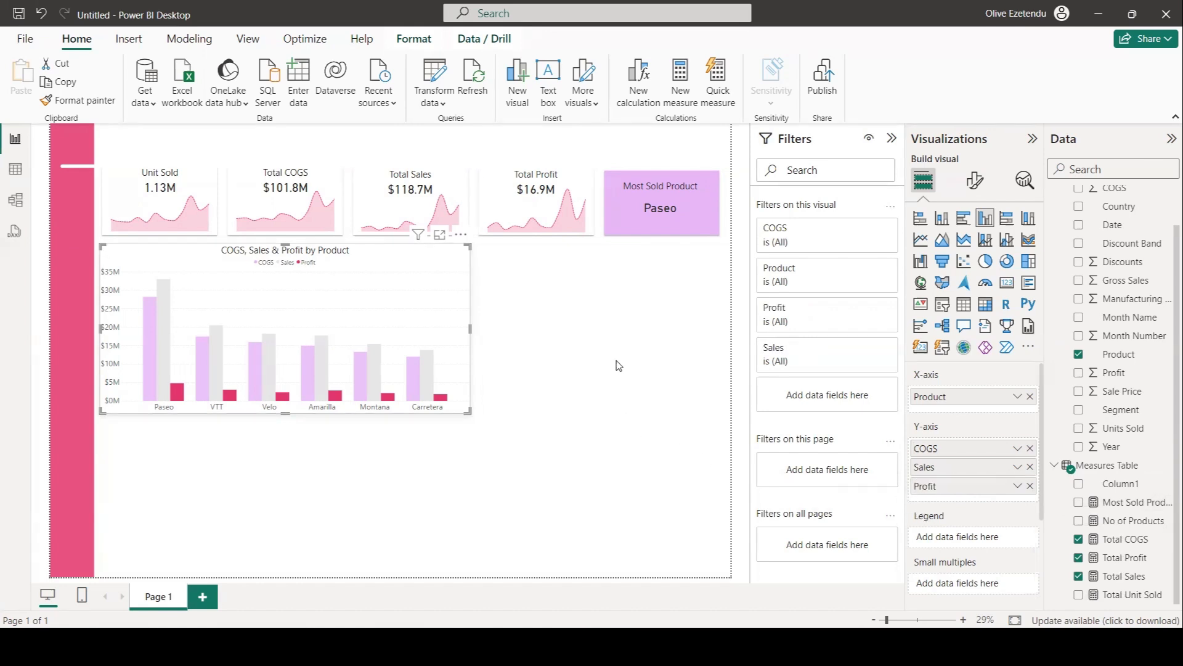
click(592, 361)
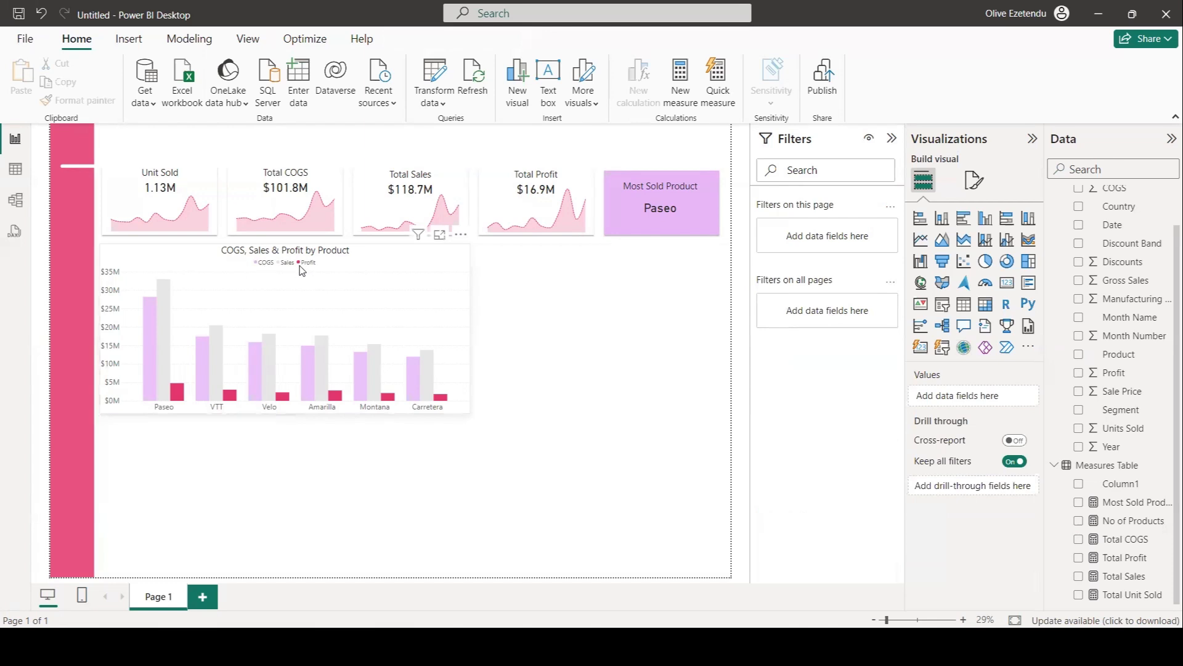
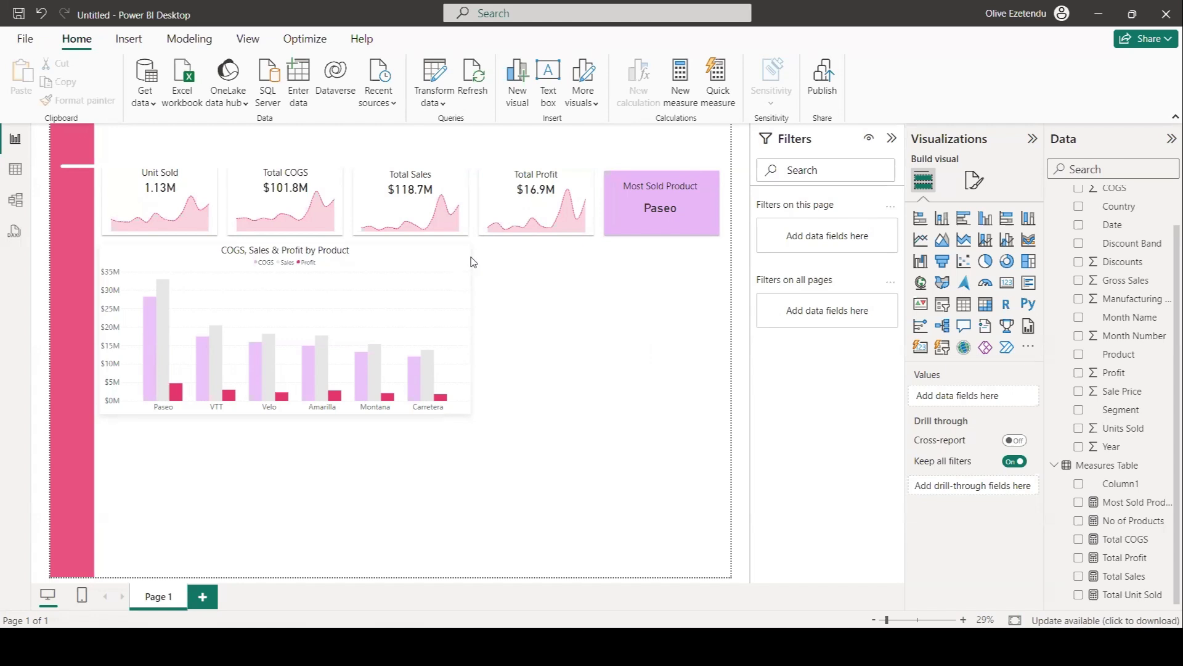
Widen the COGS, Sales & Profit by Product chart slightly and deselect it.
click(467, 328)
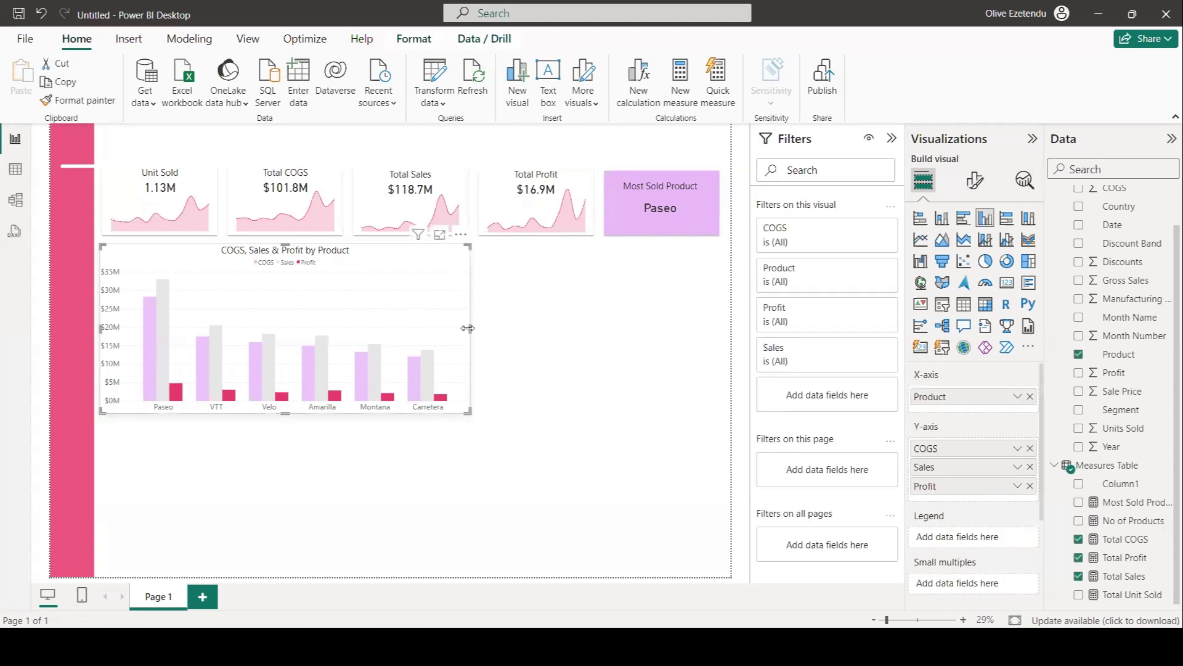
drag(465, 333, 470, 334)
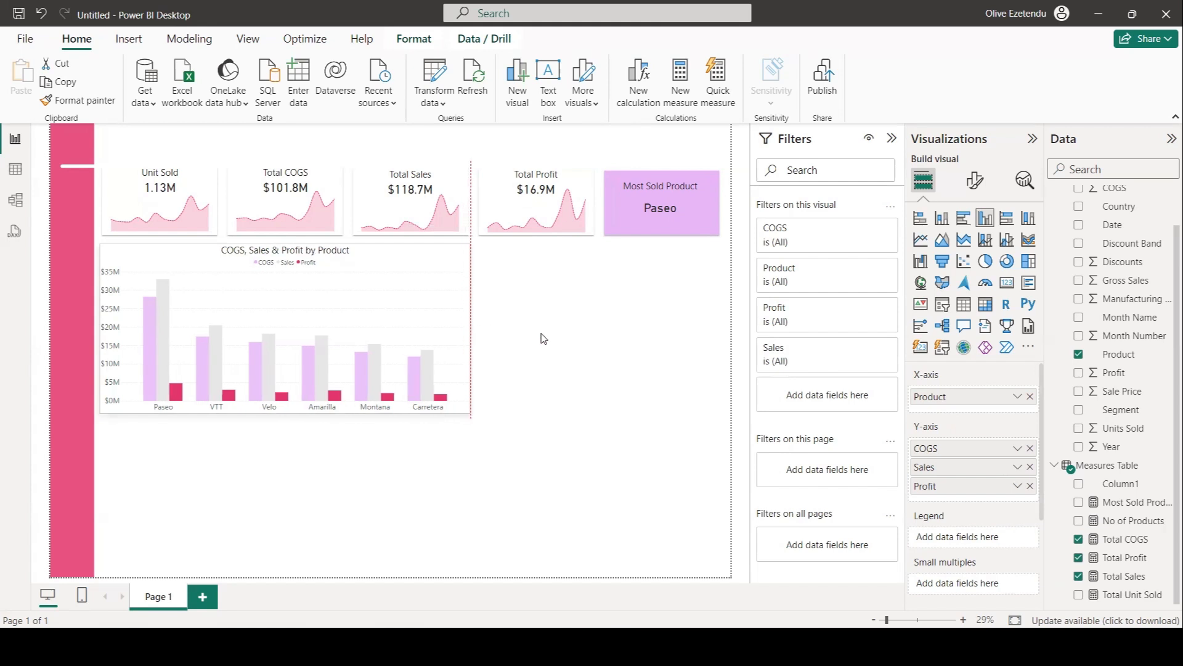
click(622, 332)
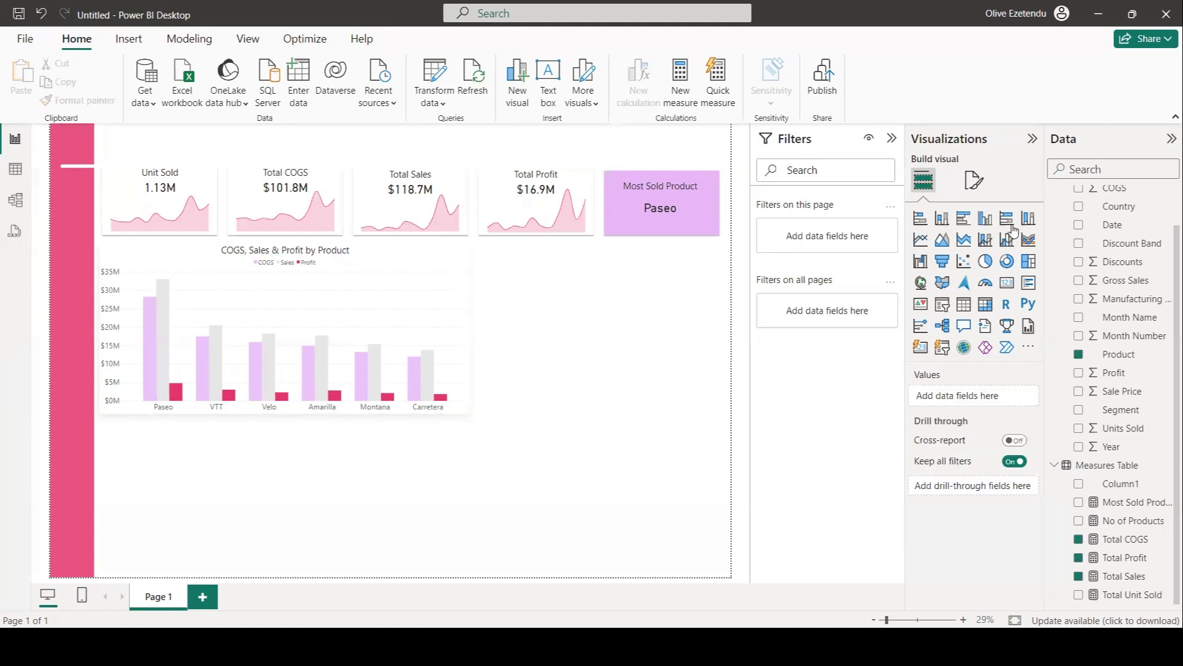
Insert a clustered bar chart beside the product chart showing Total Sales by Country.
click(962, 224)
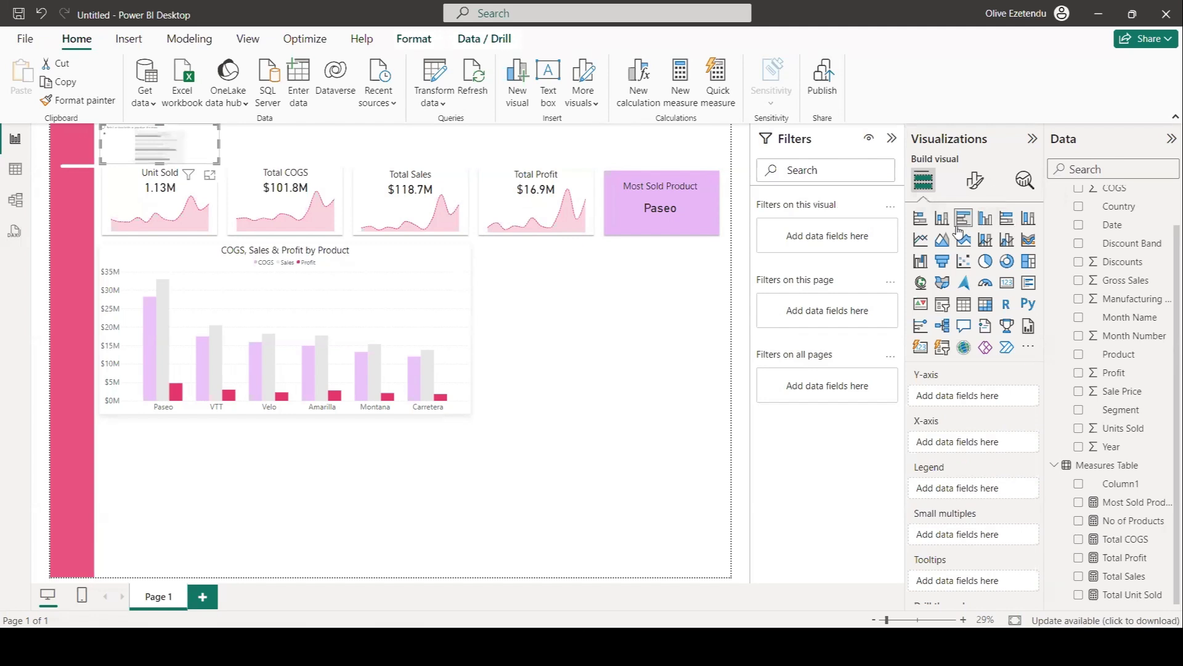
drag(153, 142, 535, 310)
click(1078, 576)
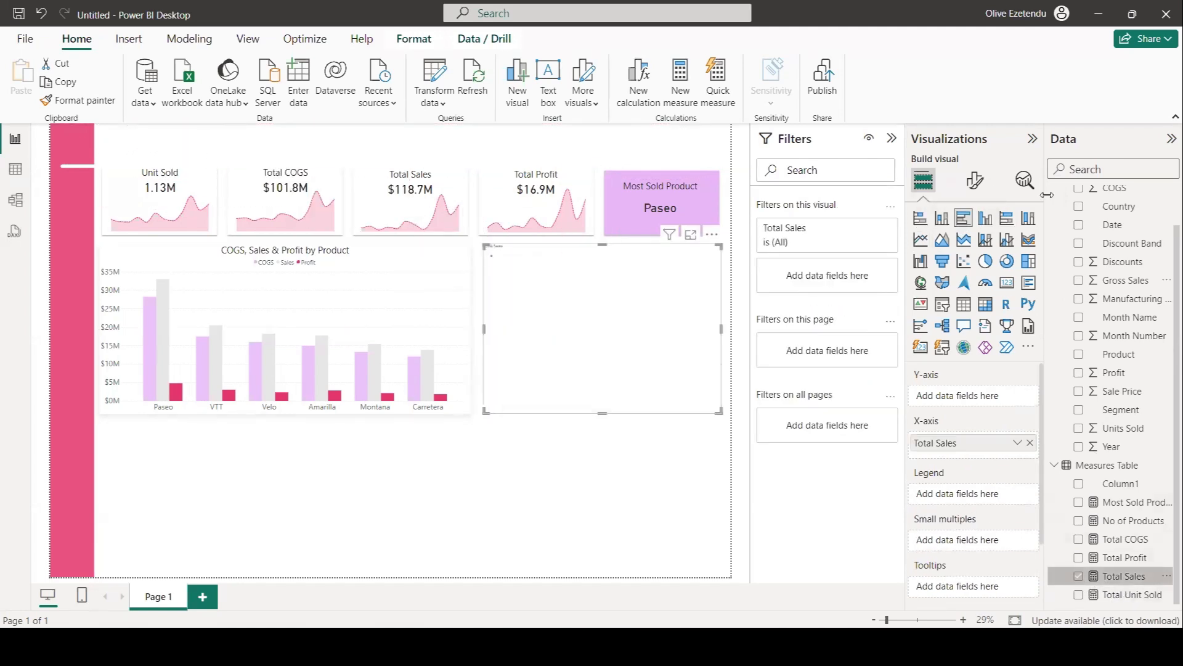
click(1078, 206)
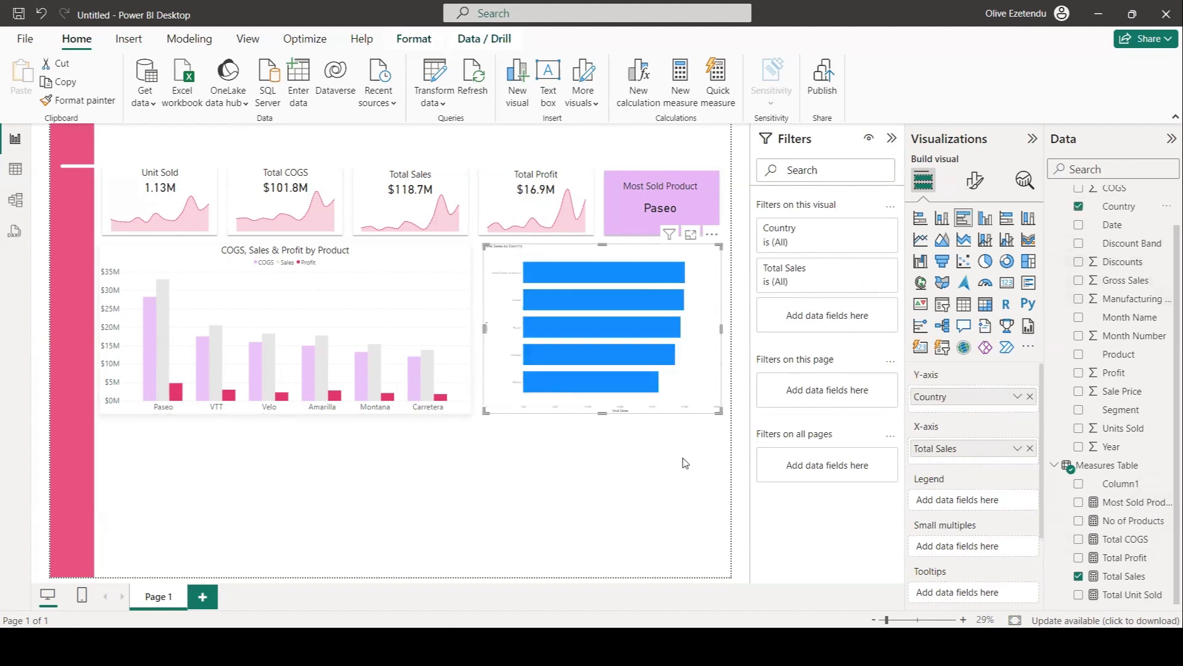
Set the bar chart's Y-axis label font size to 20.
click(974, 180)
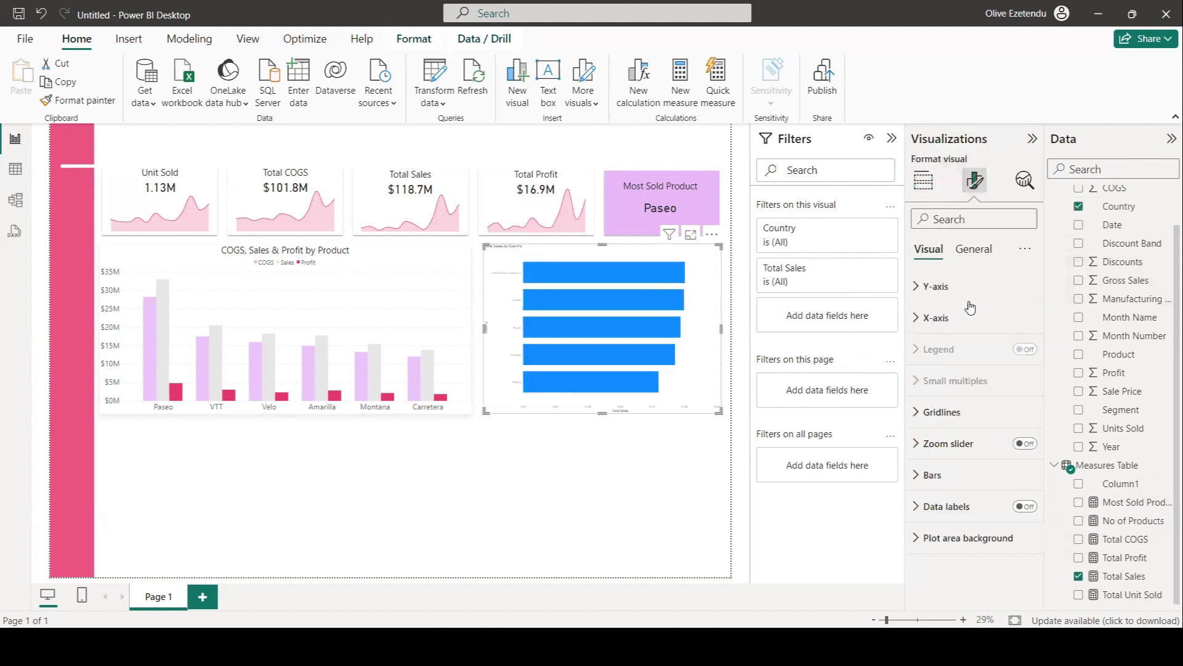
click(935, 288)
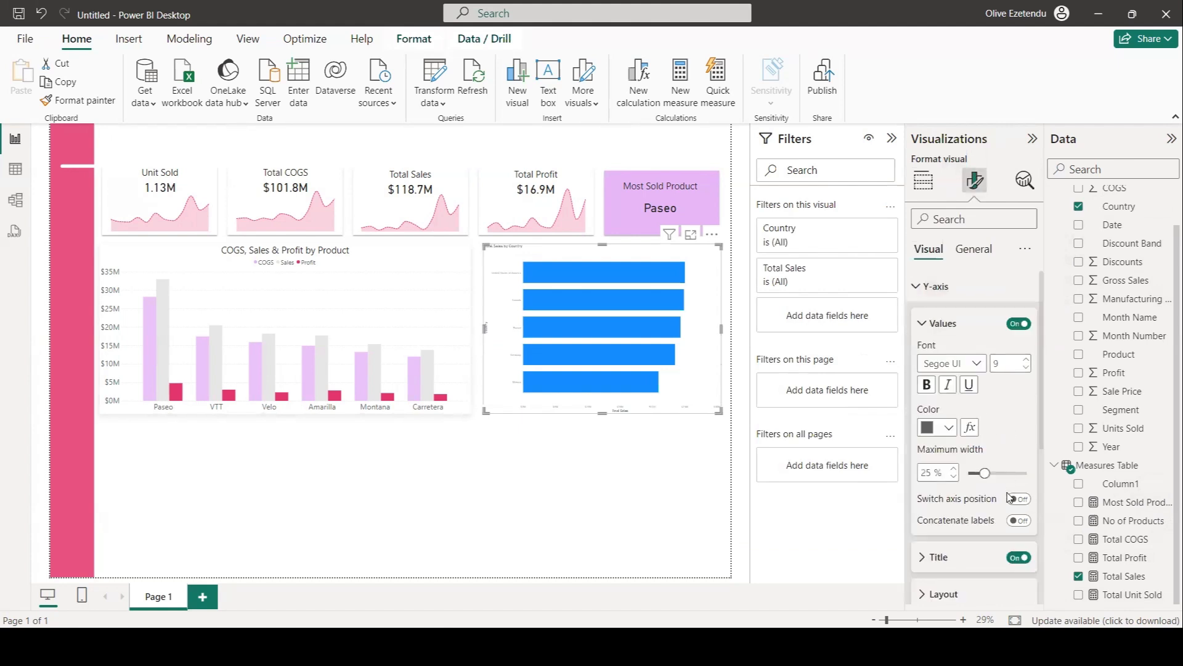
double_click(997, 363)
text(20)
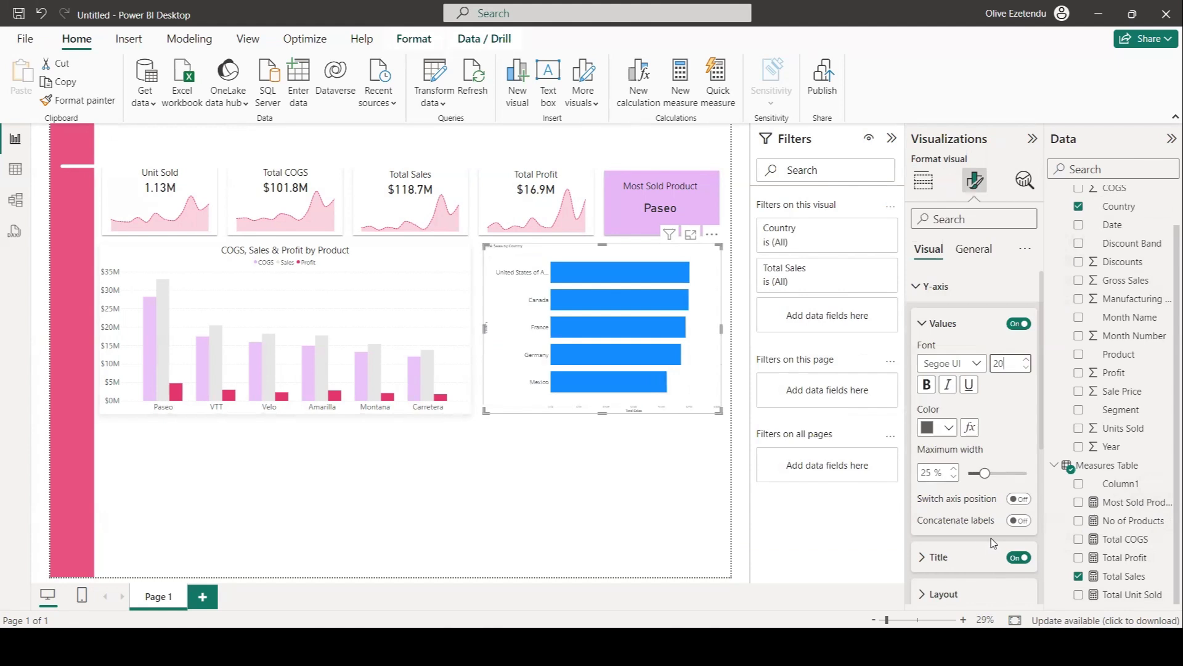
scroll(990, 487, down, 3)
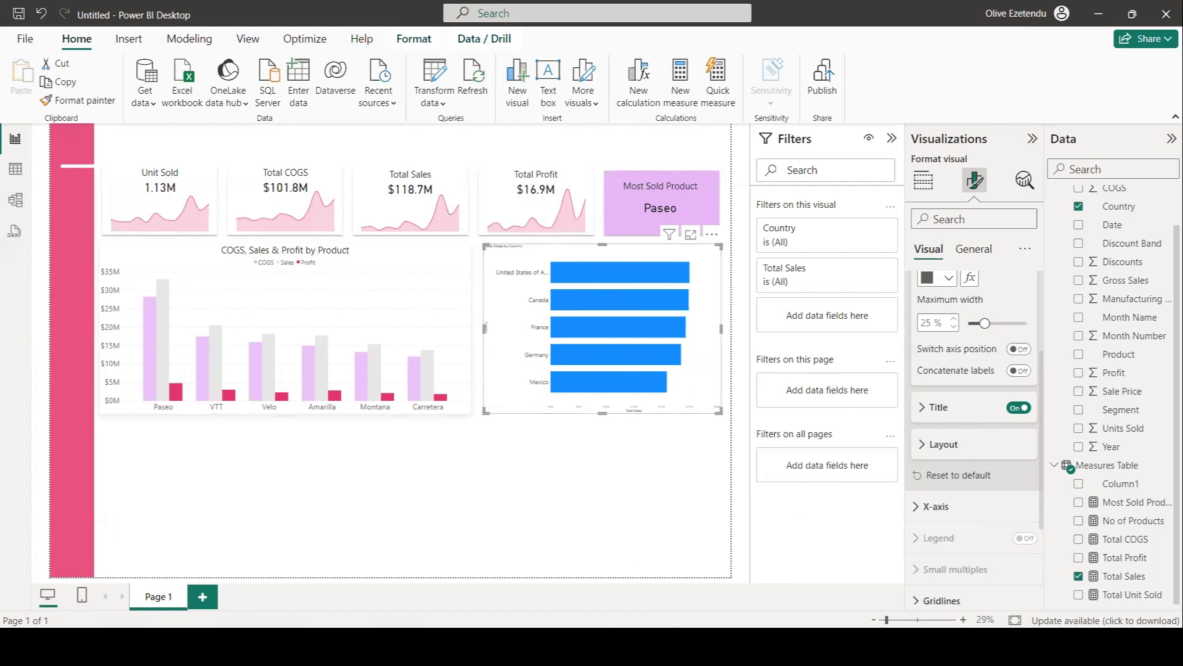
mouse_move(813, 645)
click(758, 593)
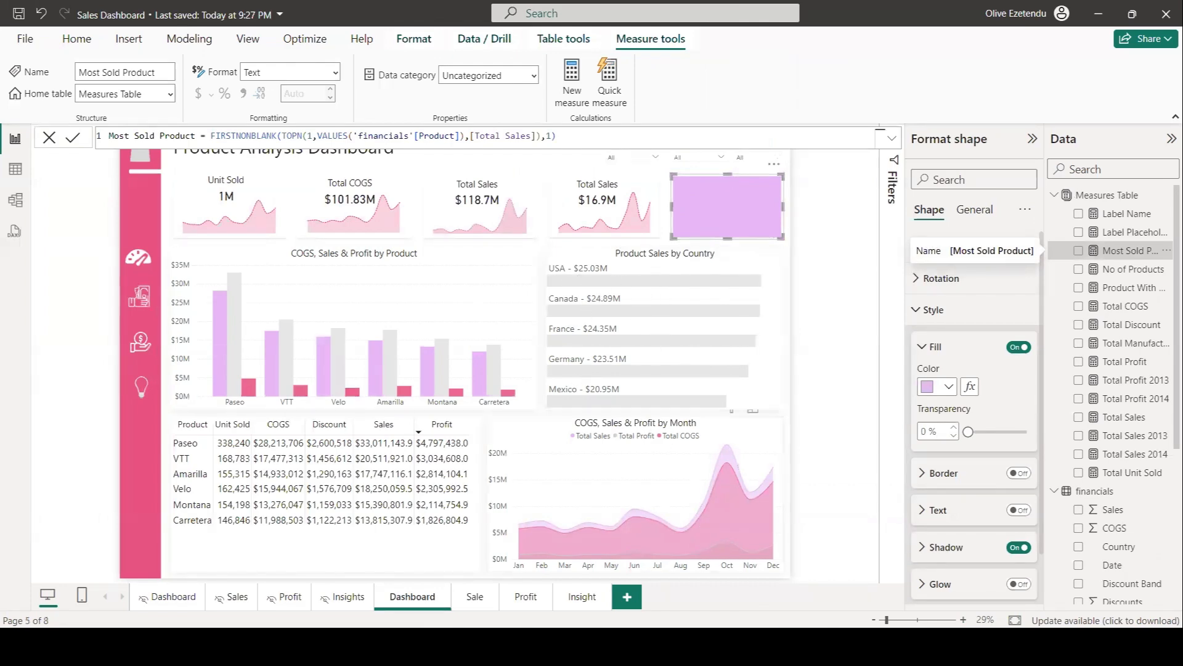
mouse_move(813, 646)
click(897, 573)
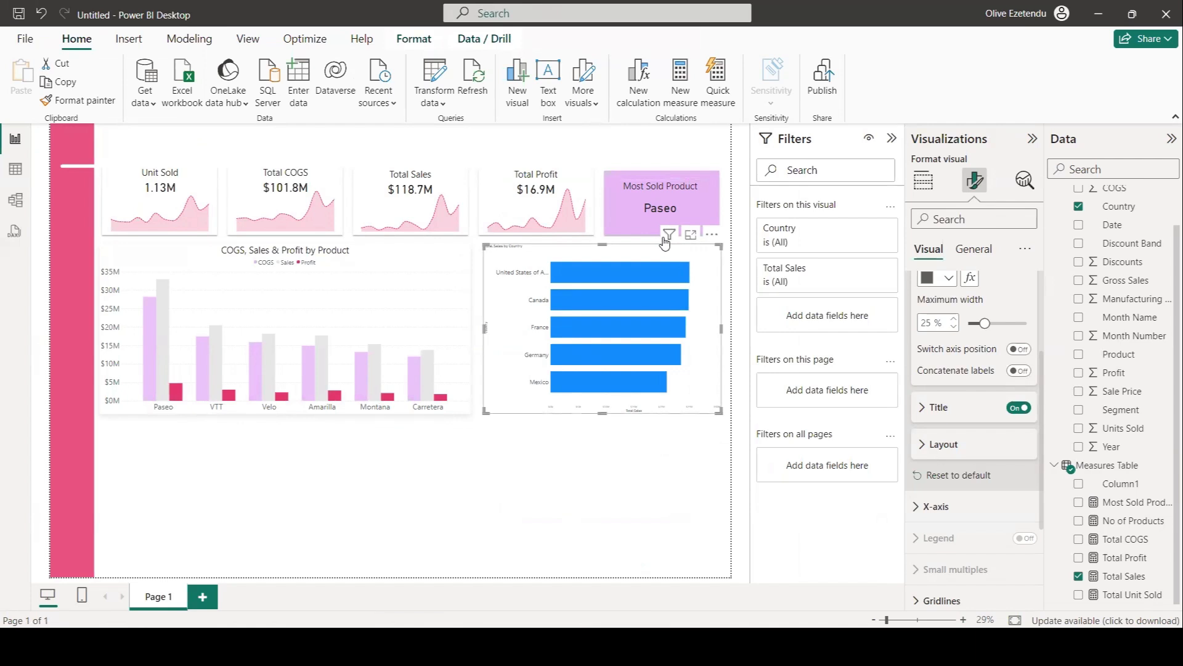
In Power Query, replace United States of America with U.S.A in the Country column.
mouse_move(602, 281)
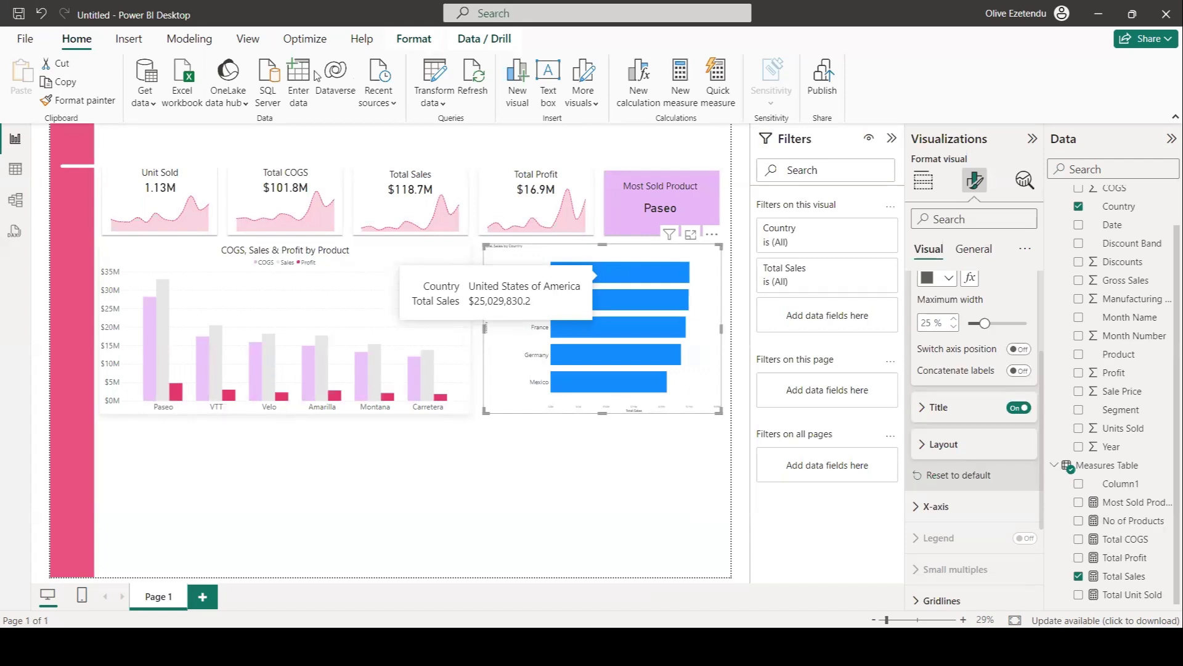
click(435, 74)
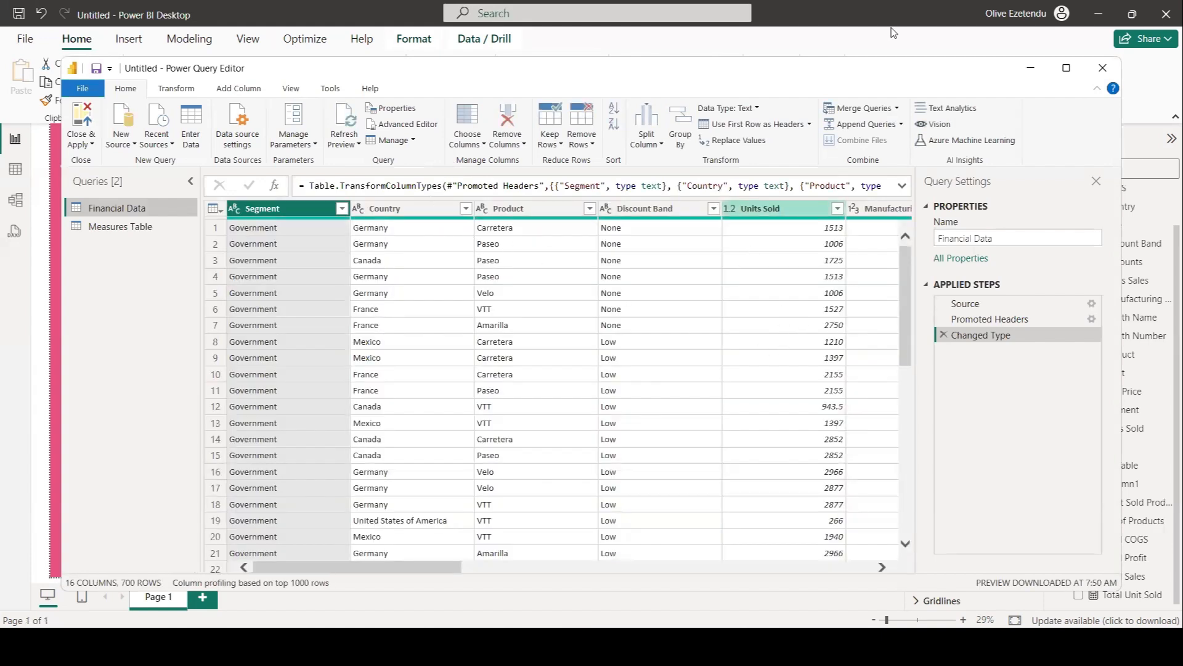
click(404, 210)
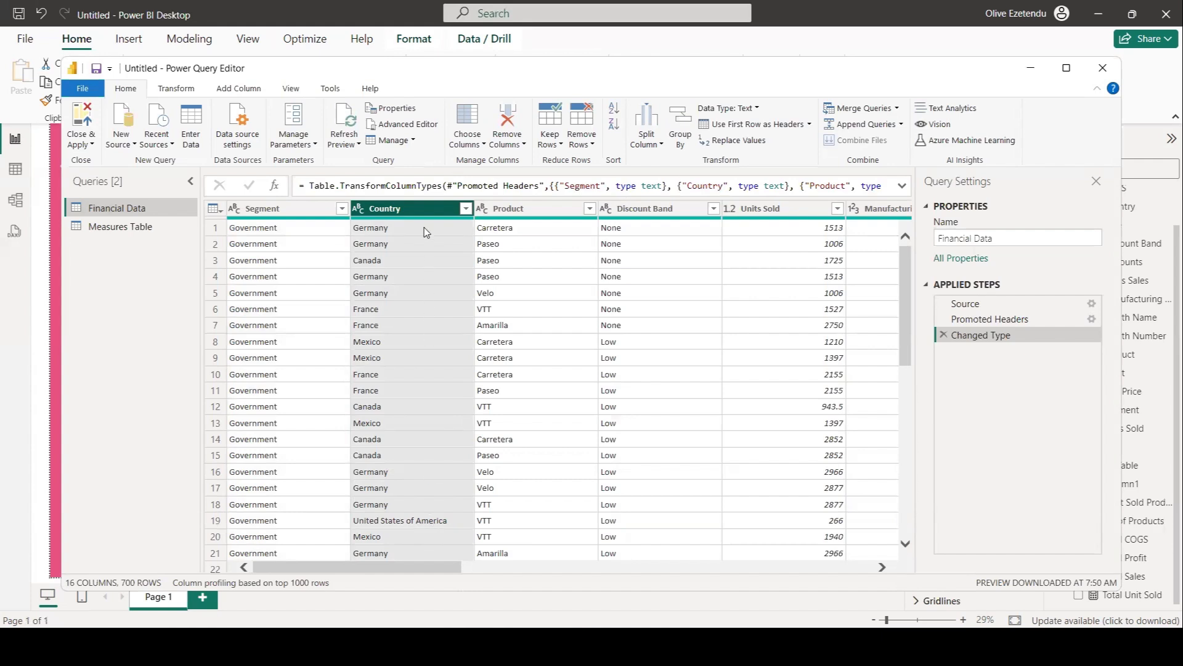
right_click(430, 212)
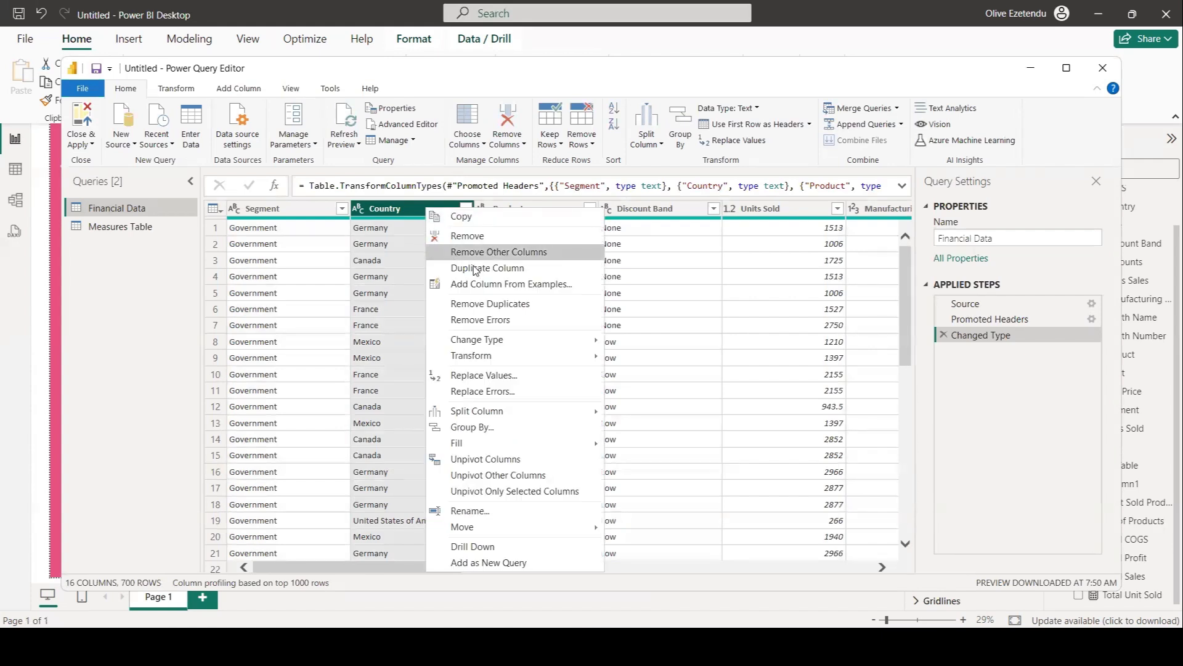
click(504, 379)
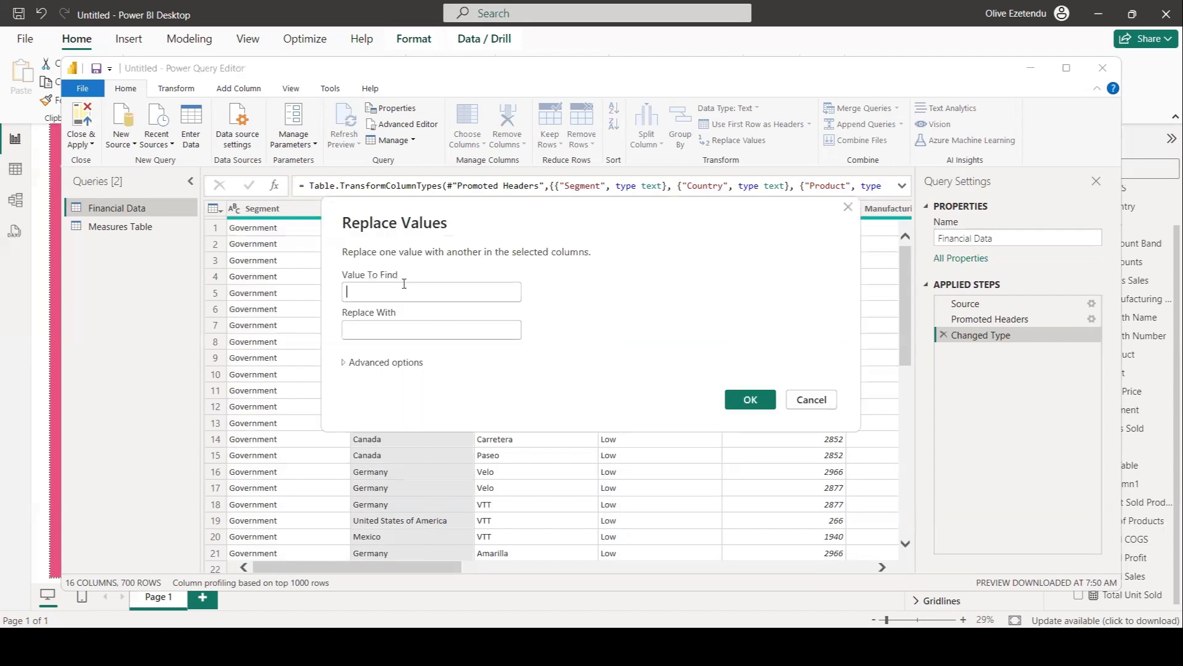
click(368, 293)
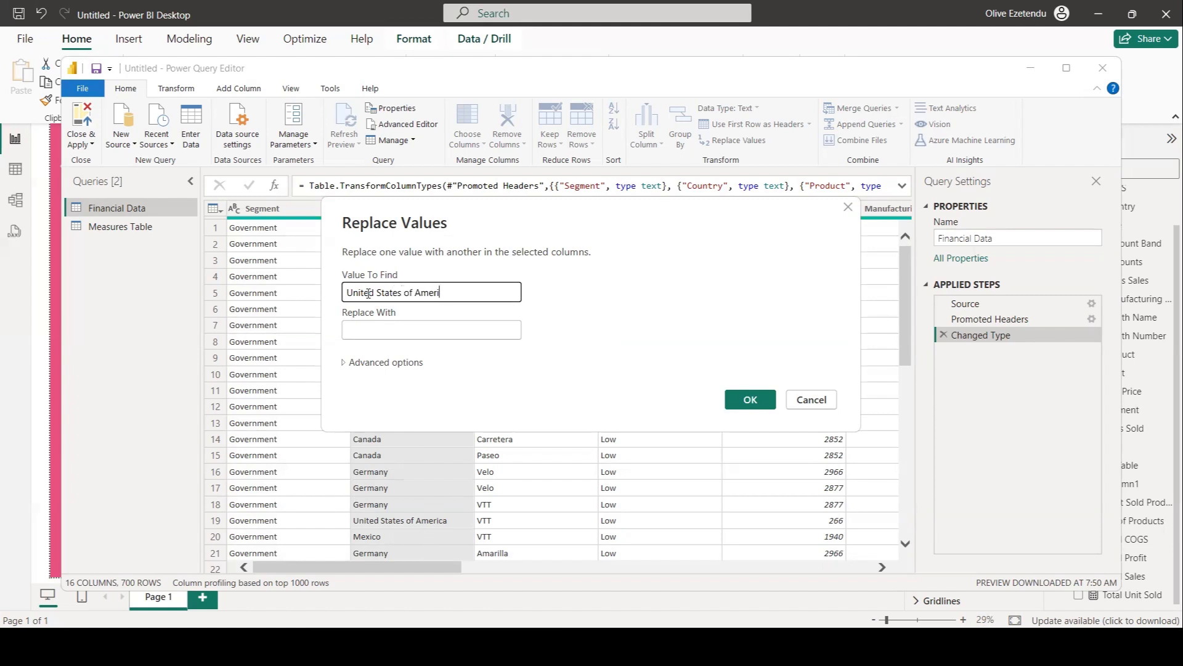
click(378, 324)
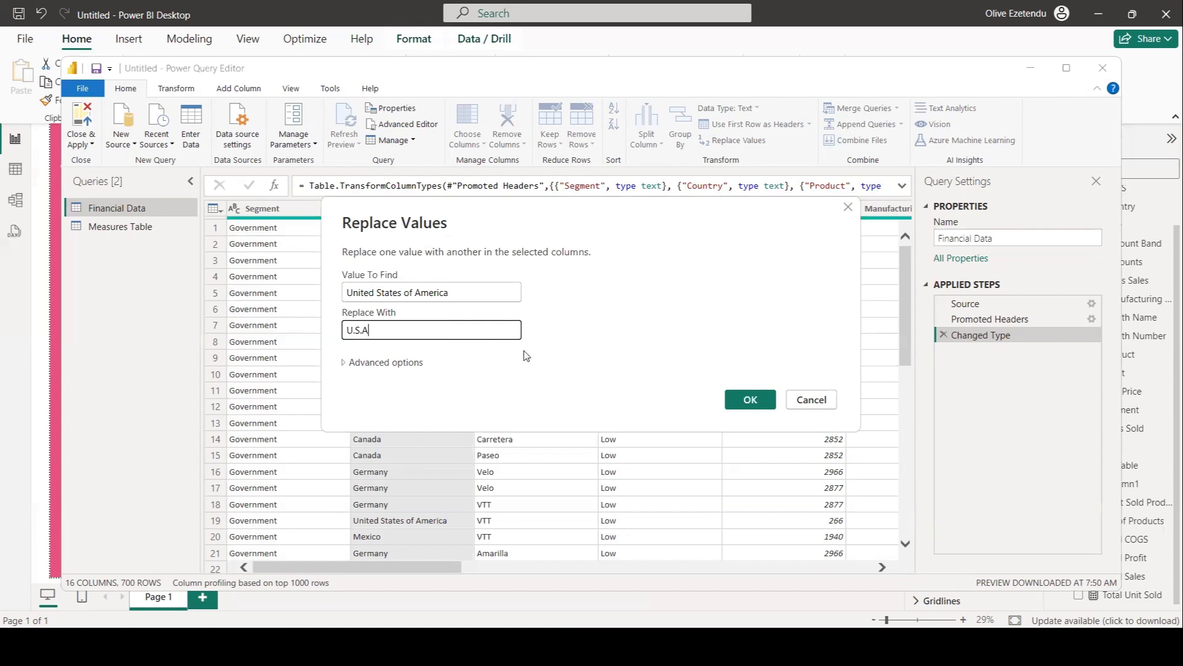
click(749, 401)
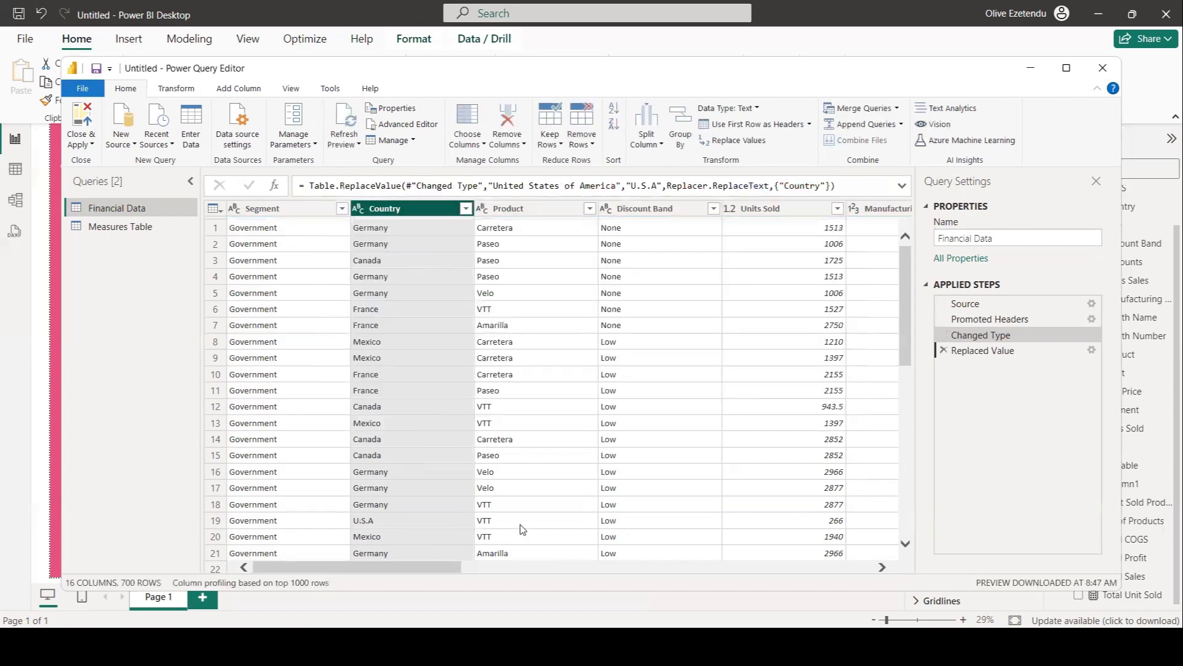
Shorten the Month Name column to its first 3 characters with Extract First Characters.
scroll(433, 461, down, 5)
scroll(432, 462, down, 9)
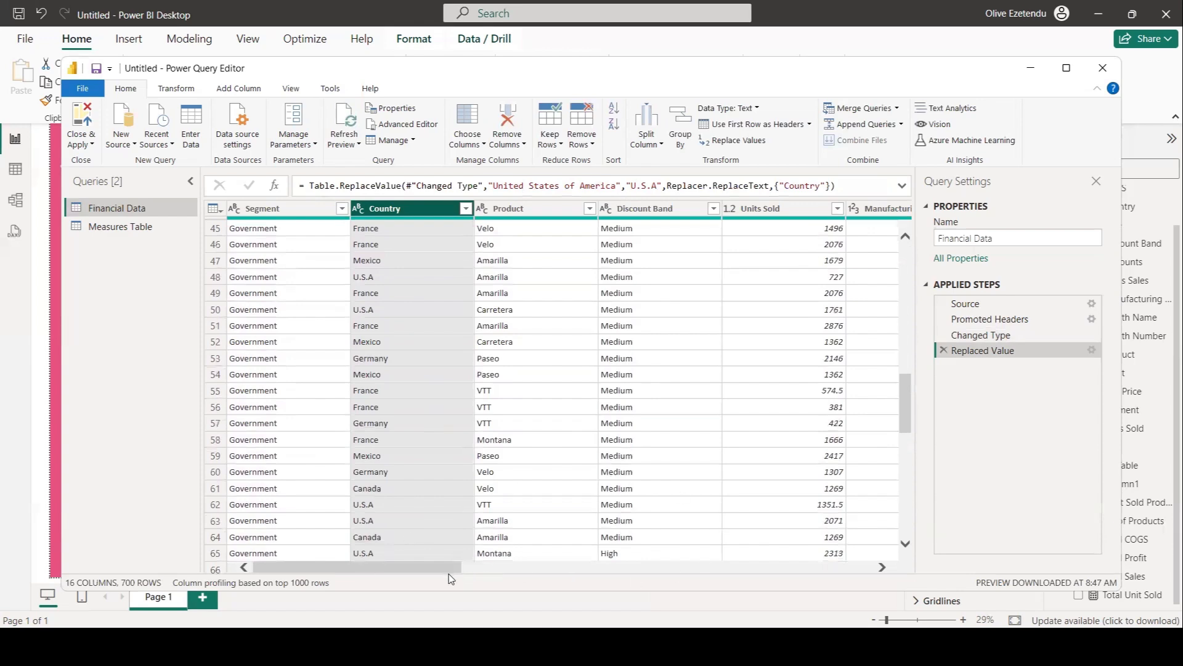
drag(453, 567, 801, 573)
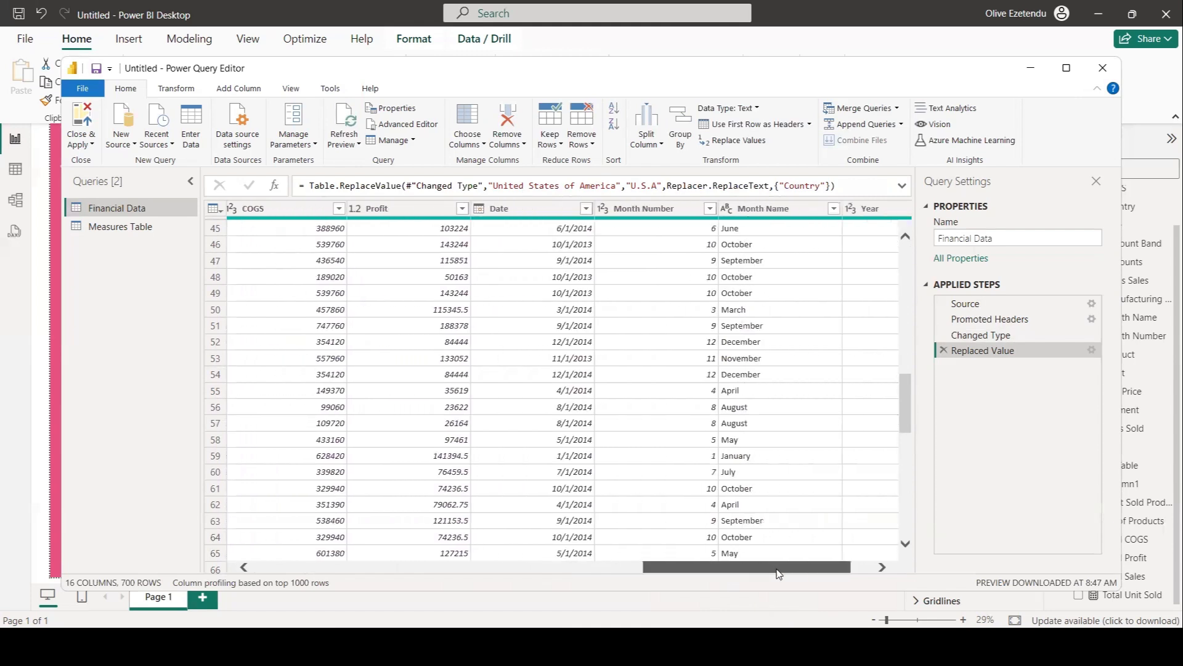
click(753, 215)
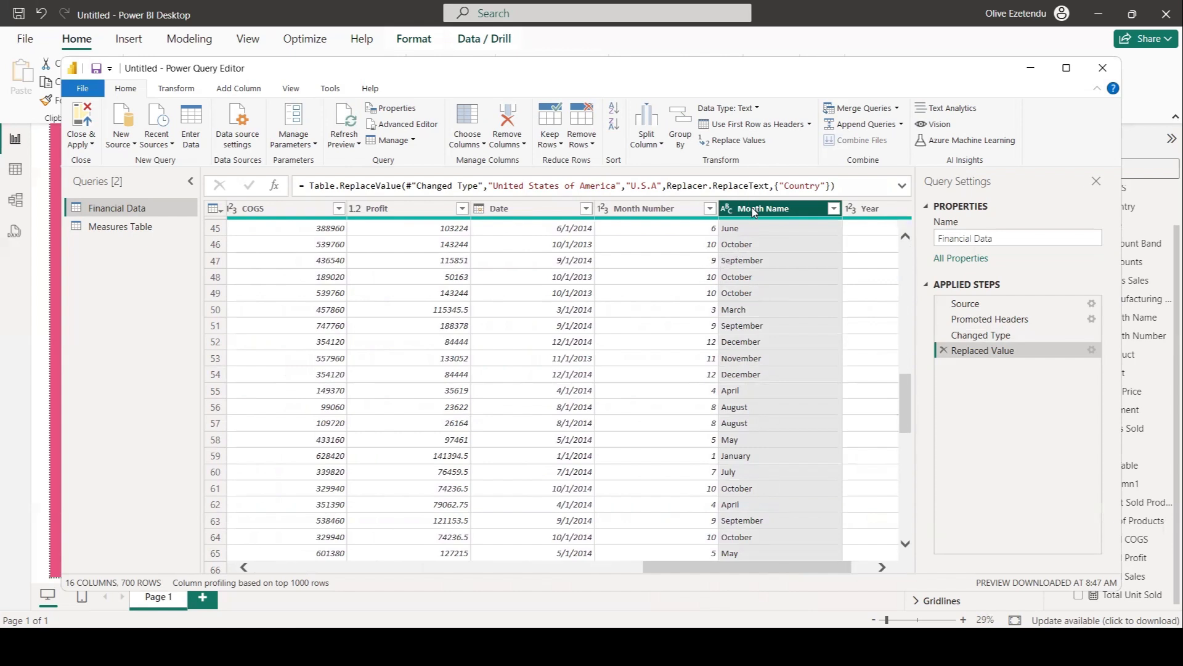
click(167, 95)
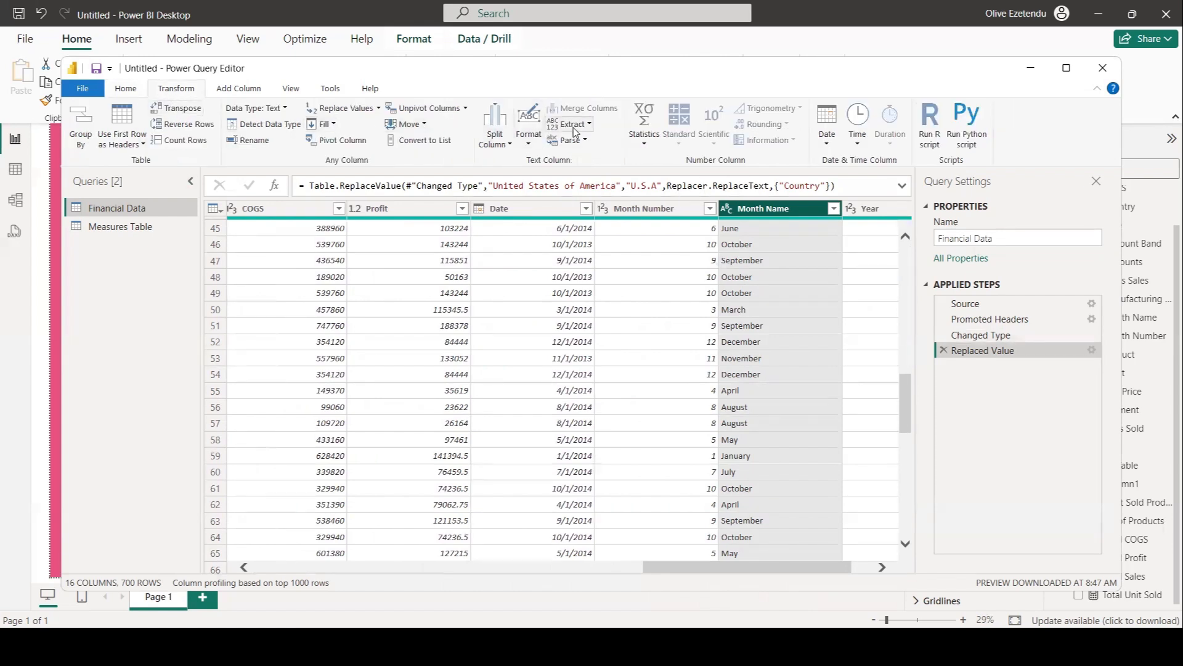
click(578, 125)
click(515, 159)
click(395, 325)
text(3)
key(Return)
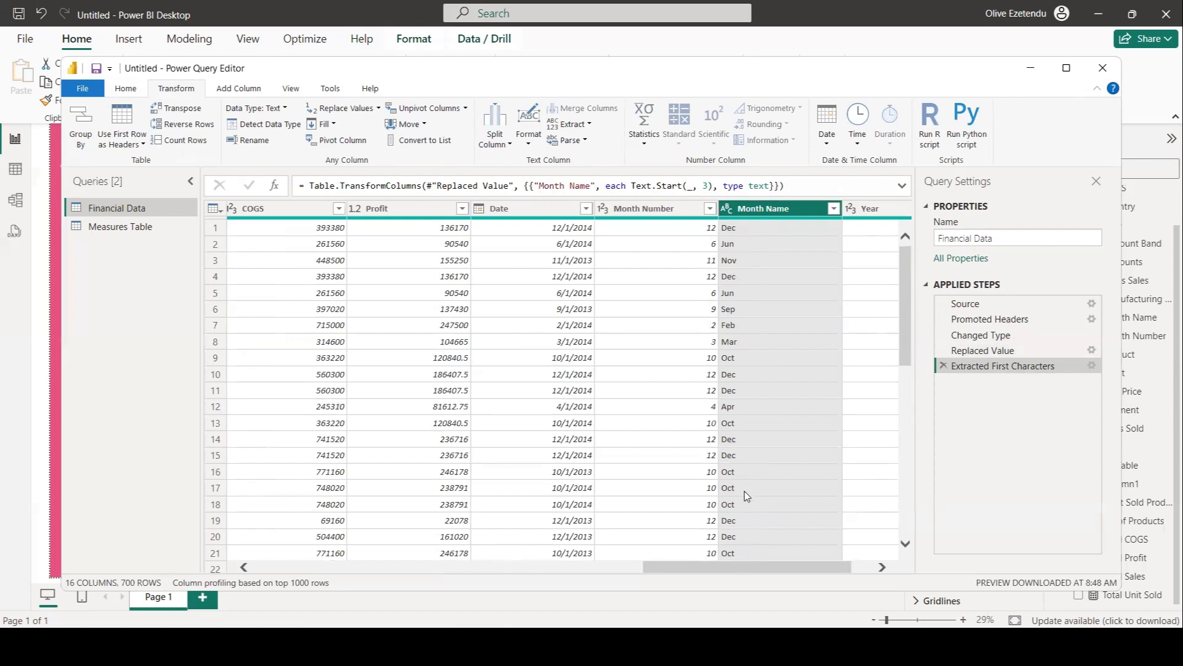
Close Power Query and apply the changes to the report.
click(125, 91)
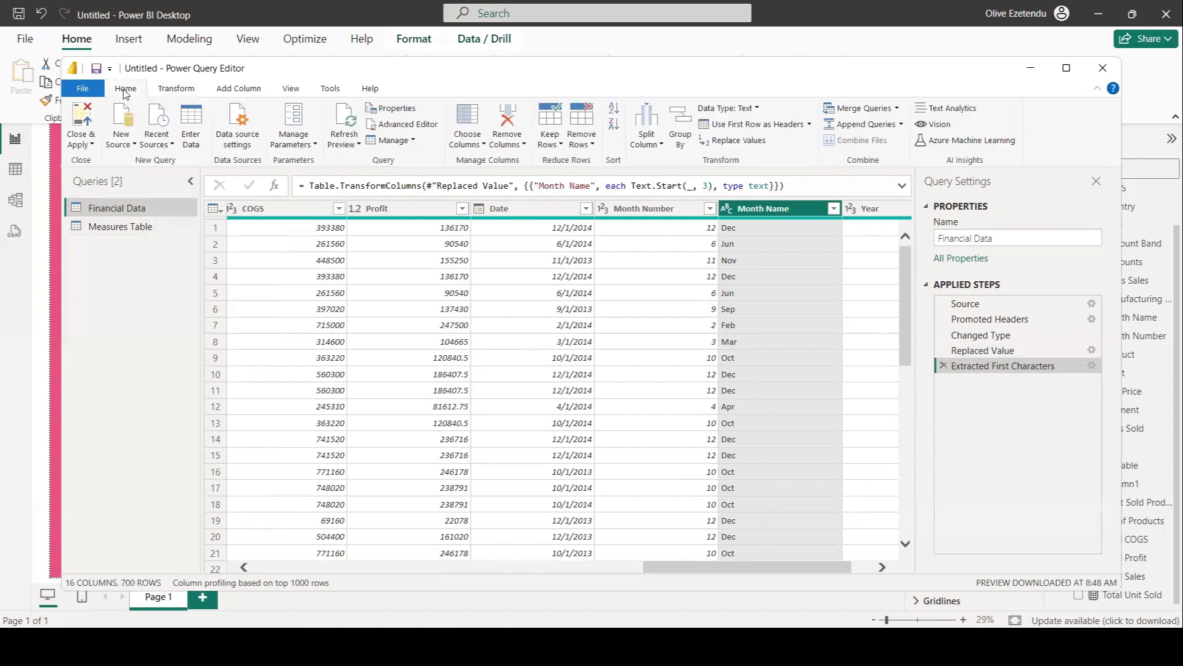
click(86, 145)
click(75, 161)
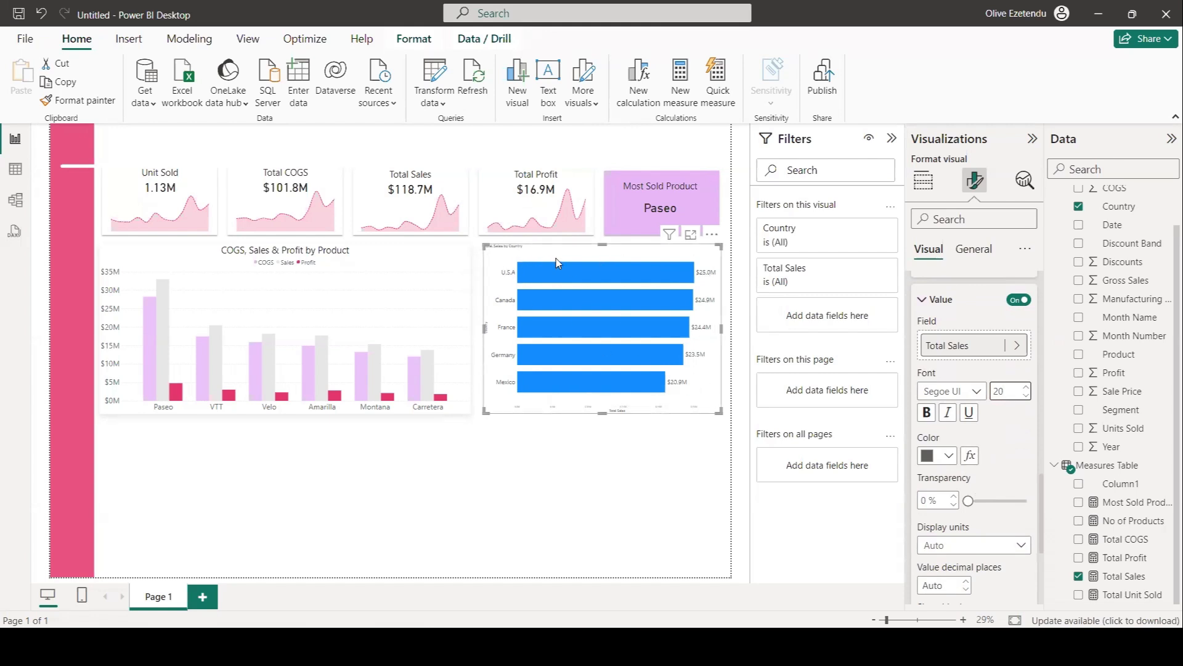
Create a new measure in Measures Table named Placeholder = 0.
mouse_move(559, 275)
click(1109, 470)
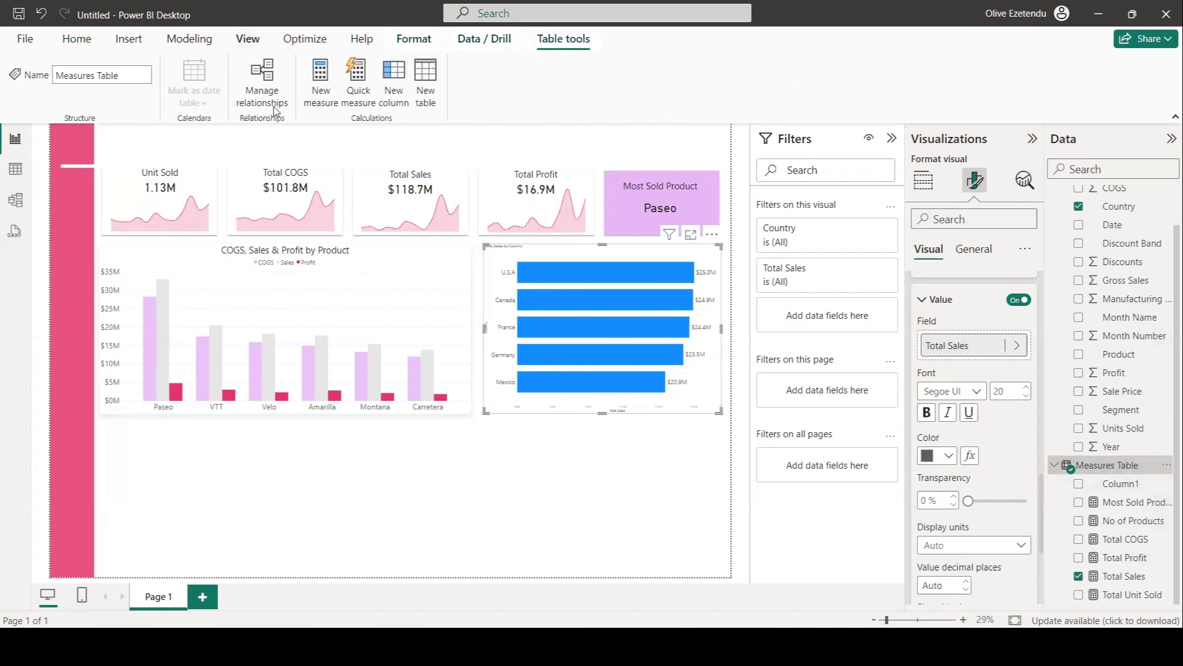
click(319, 80)
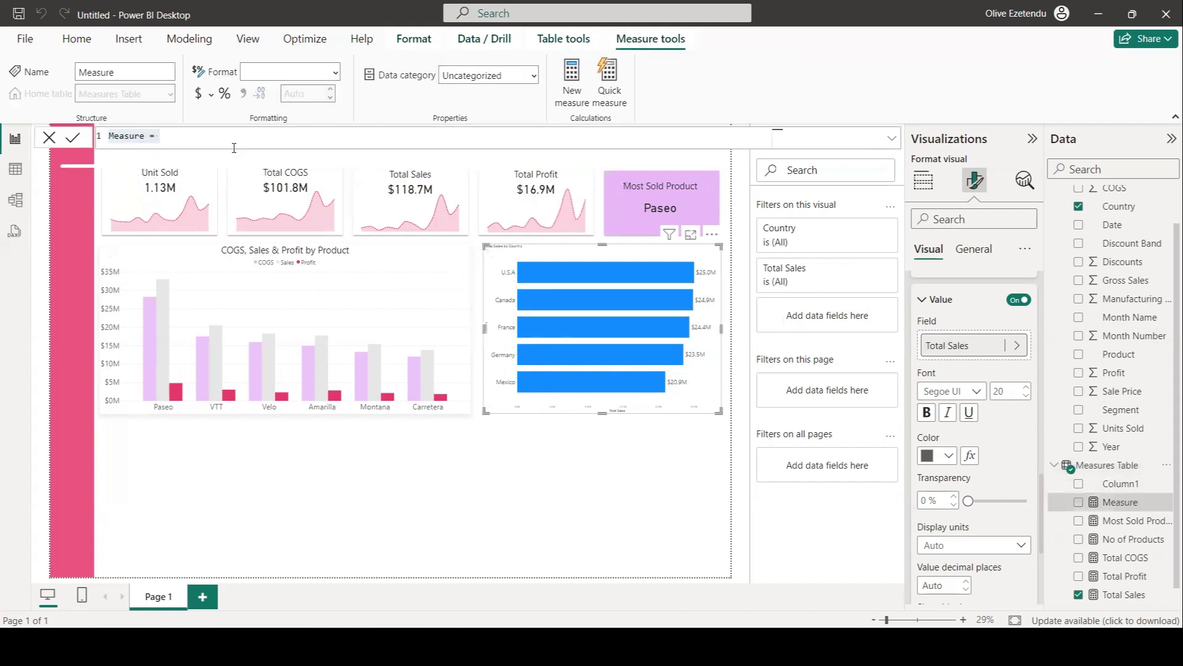
text(pLACE)
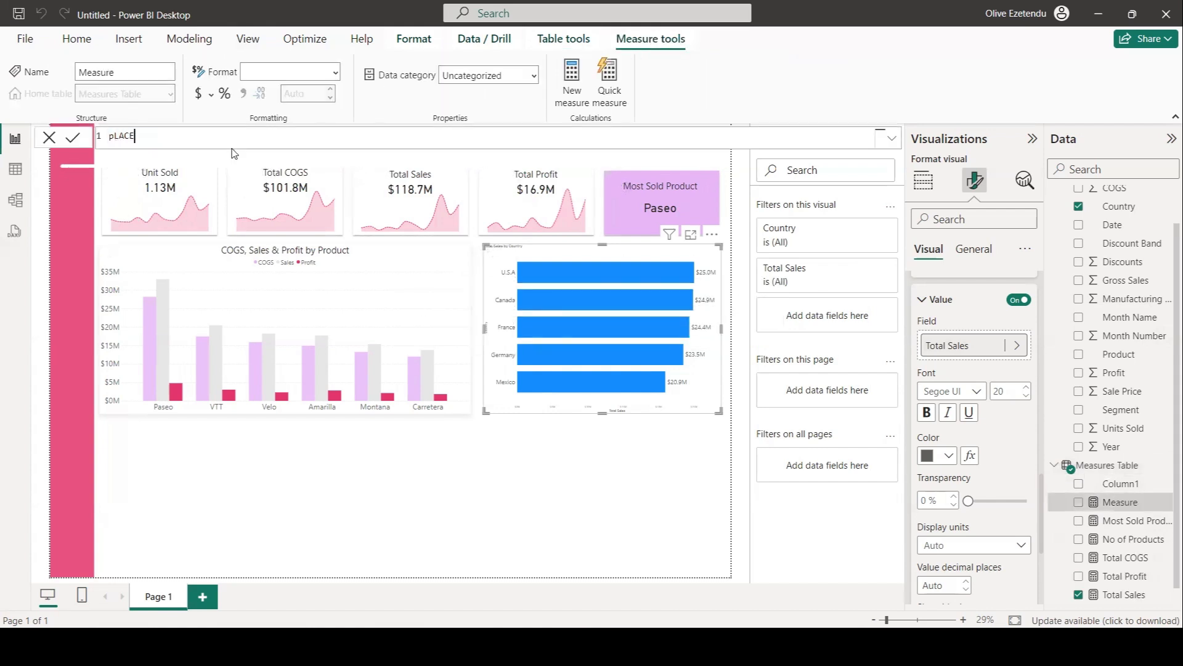
key(BackSpace)
key(BackSpace)
key(BackSpace)
key(BackSpace)
text(Placeholder = 0)
key(Return)
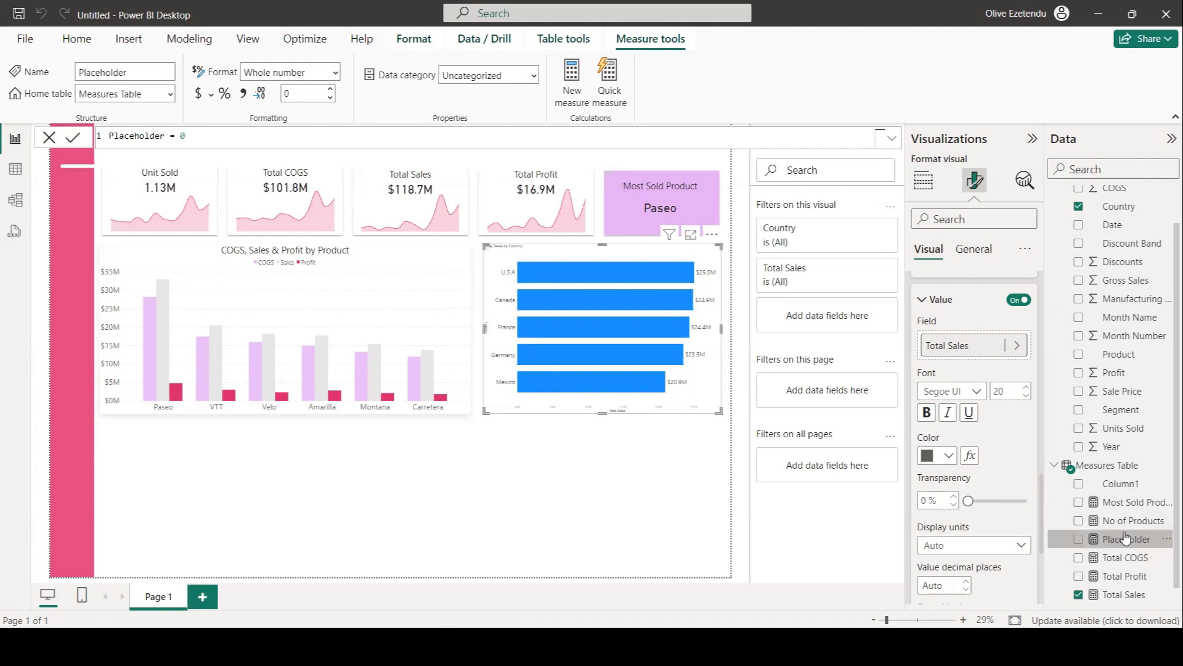
Add the Placeholder measure to the bar chart's X-axis alongside Total Sales.
click(924, 183)
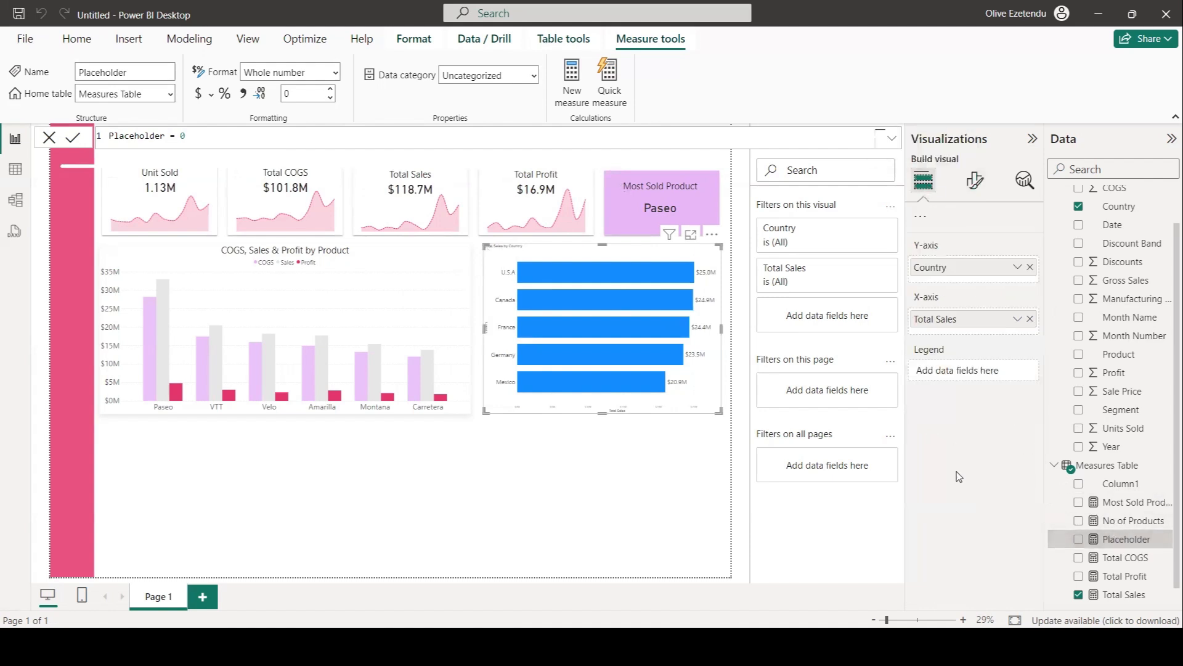
click(1079, 541)
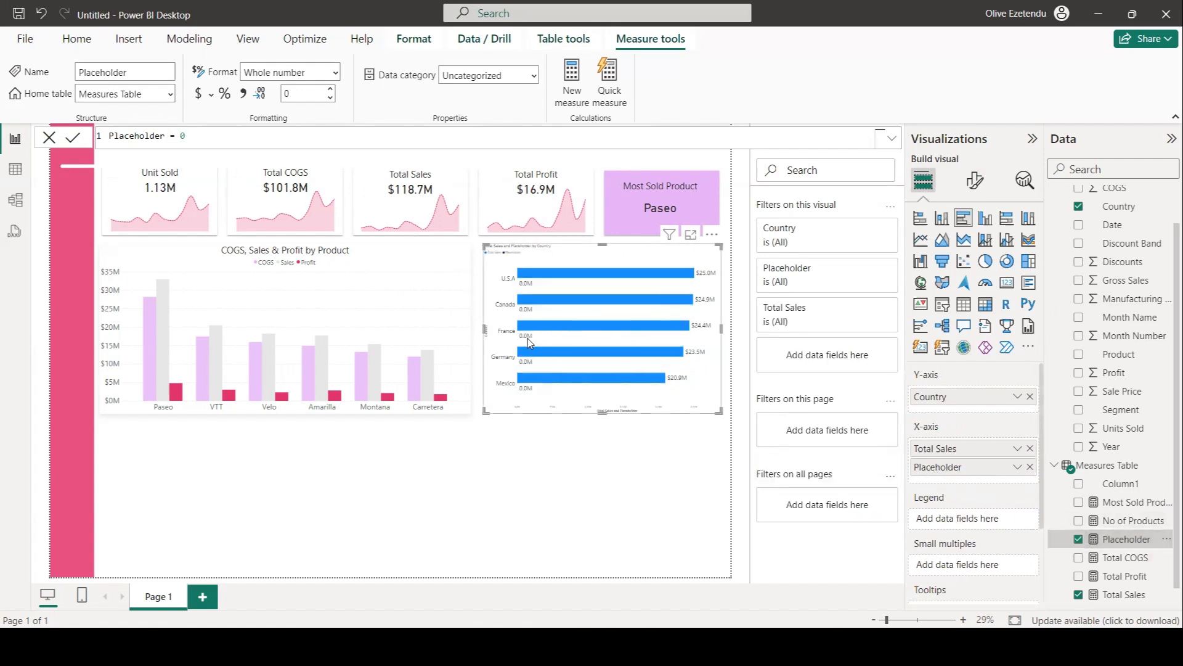
drag(925, 456, 581, 341)
Turn off the bar chart's Y-axis values, Y-axis title and legend.
click(974, 185)
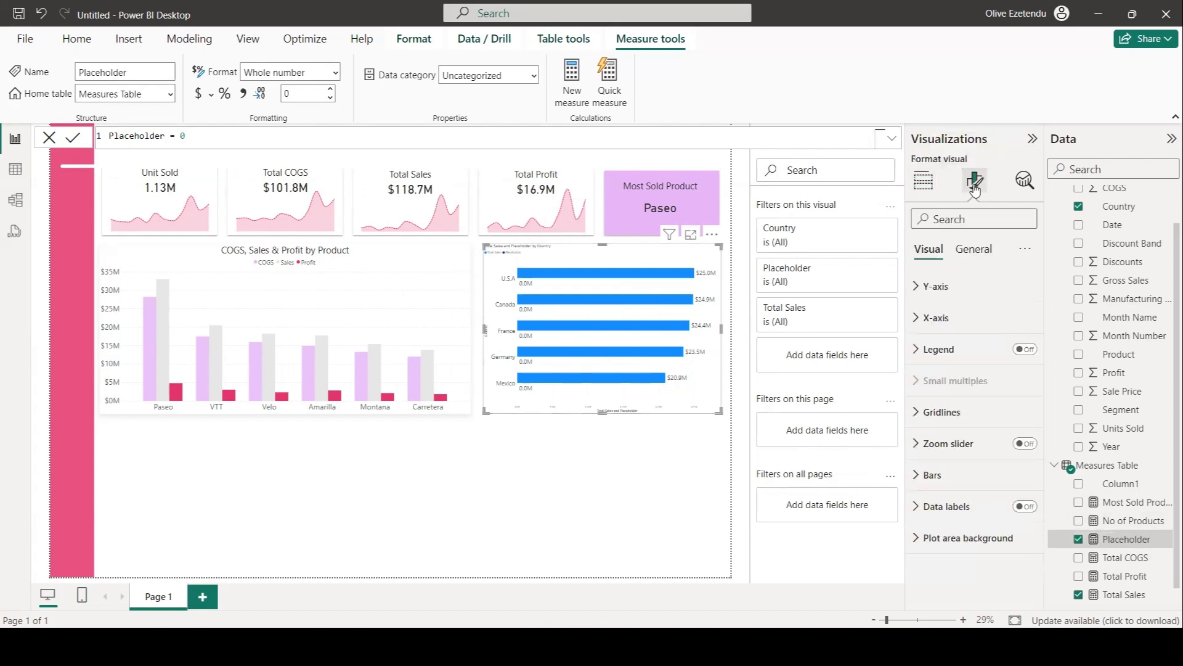
click(924, 286)
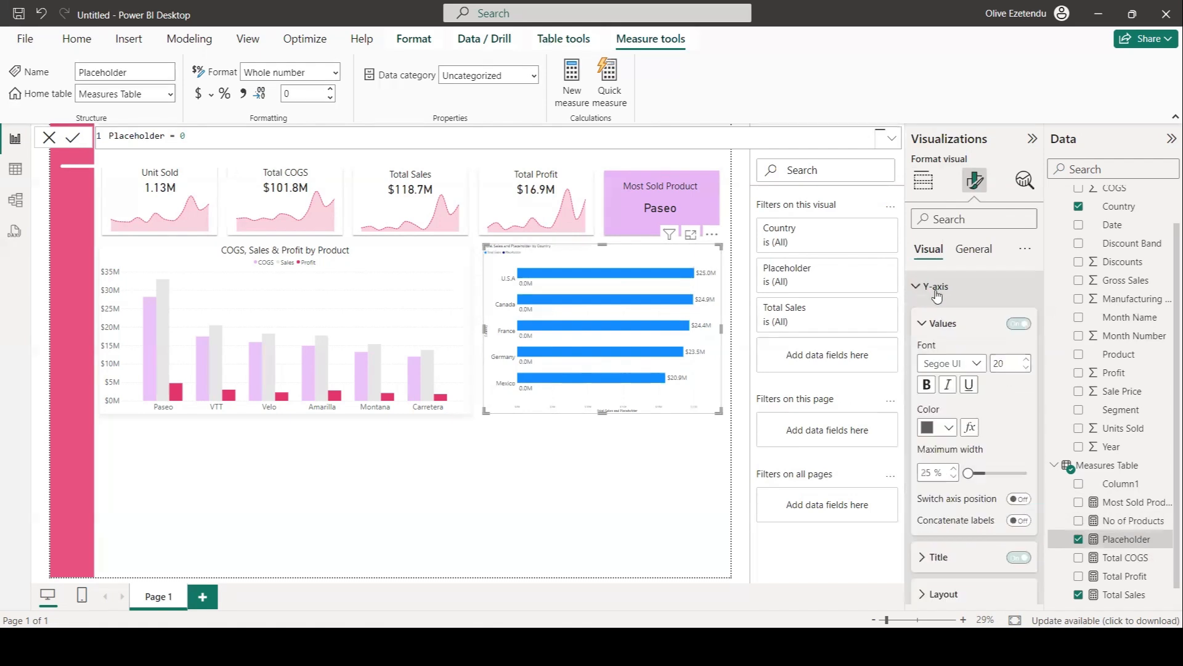
click(1017, 325)
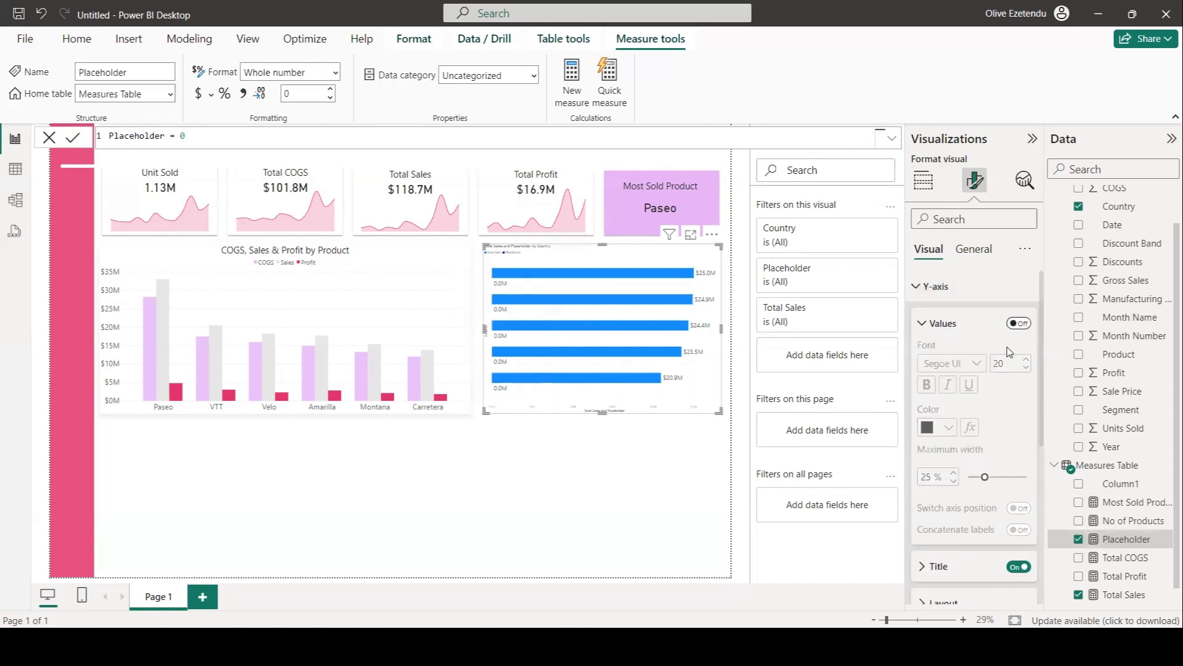
scroll(986, 493, down, 3)
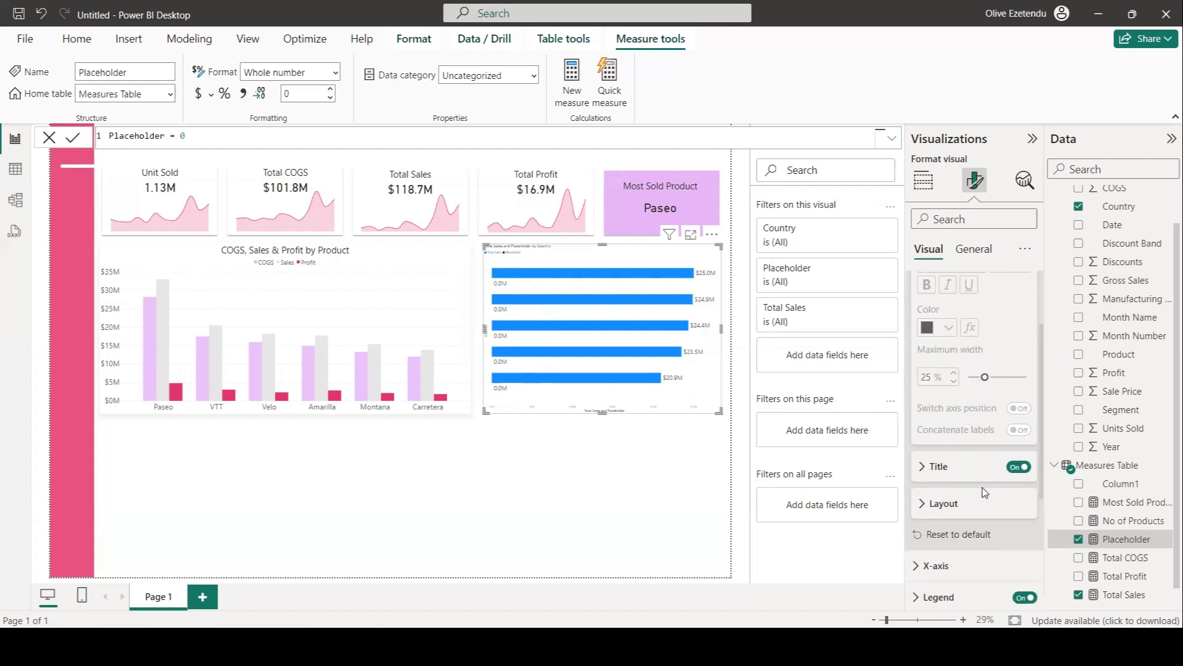
click(1017, 467)
scroll(976, 431, down, 3)
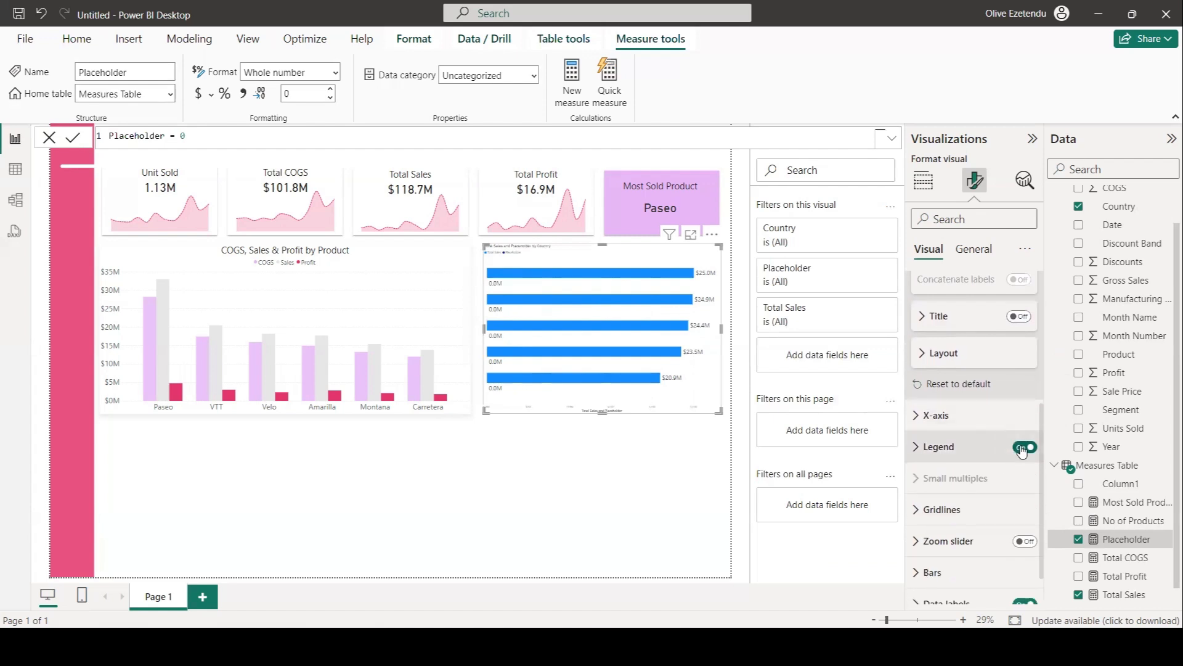
click(1023, 448)
Turn off the bar chart's X-axis values and X-axis title.
scroll(957, 436, down, 1)
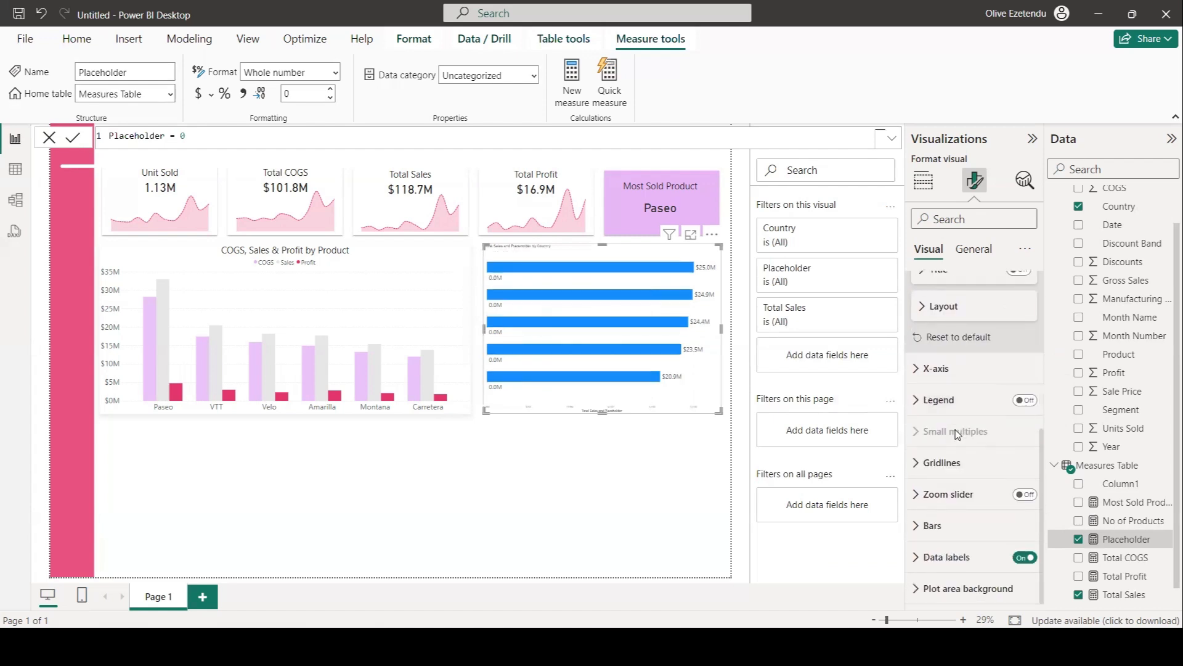
click(915, 368)
scroll(1018, 526, down, 2)
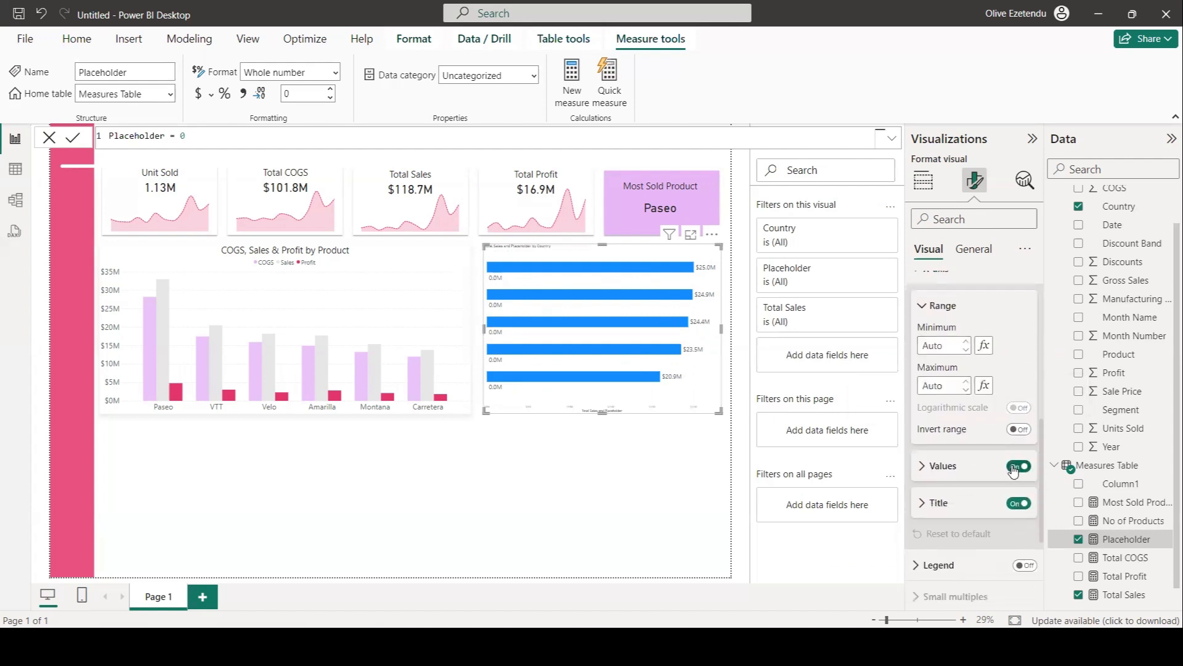
click(1016, 467)
click(1017, 503)
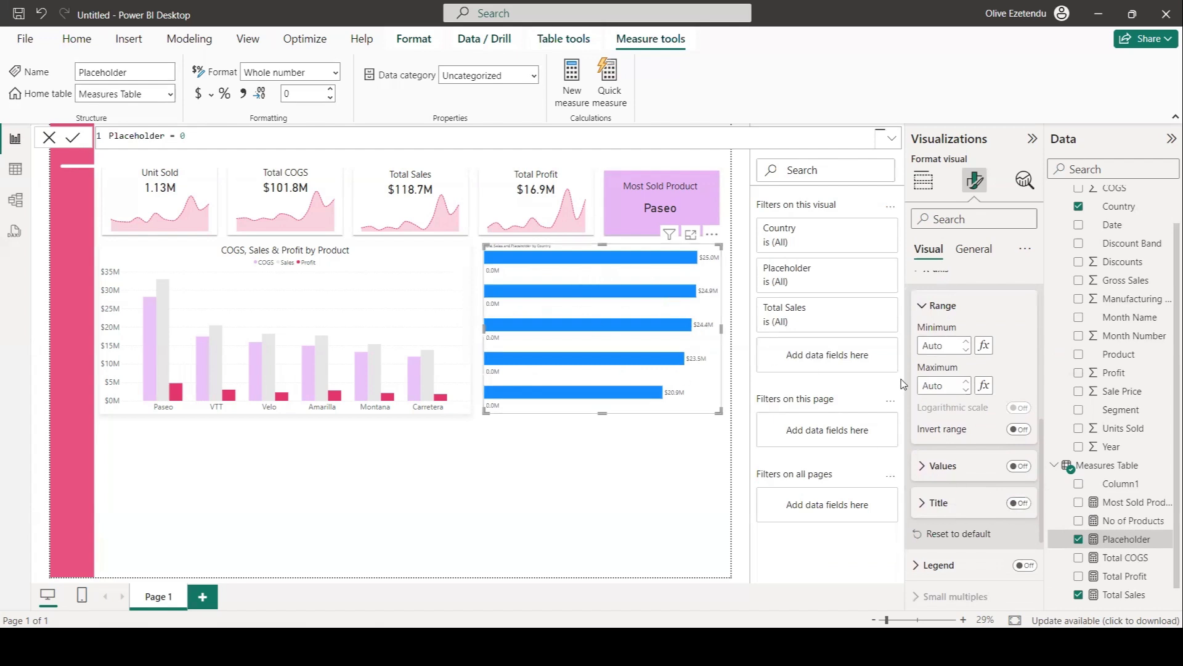
Reorder the X-axis fields so Placeholder comes before Total Sales.
scroll(980, 385, up, 5)
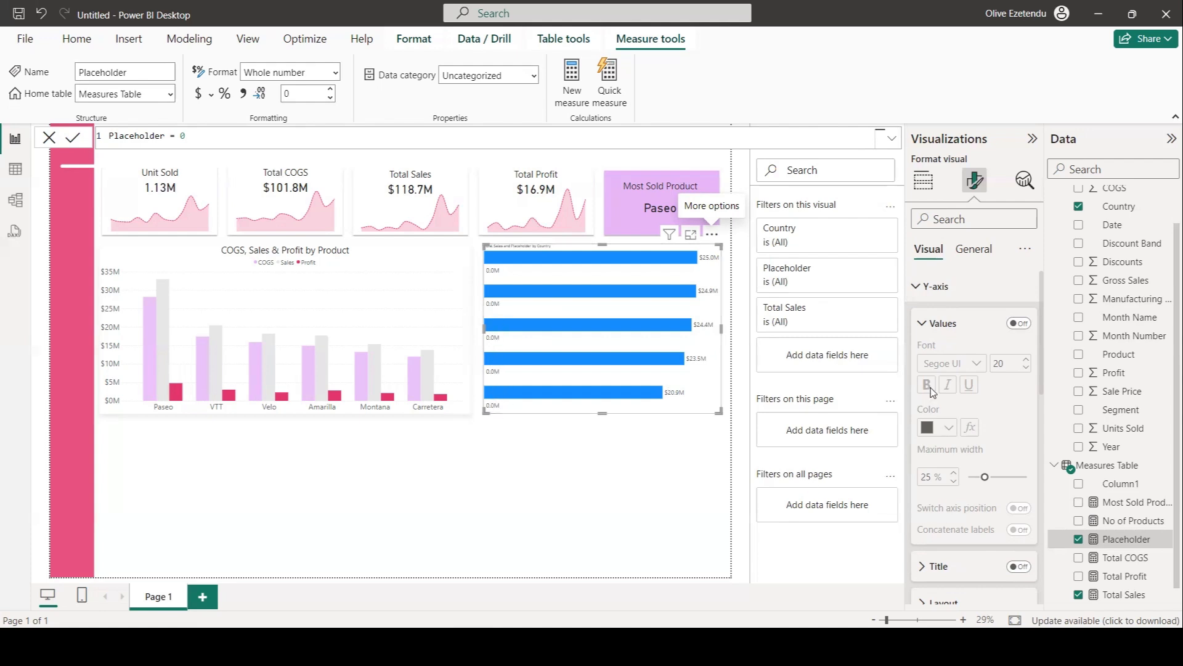
click(922, 180)
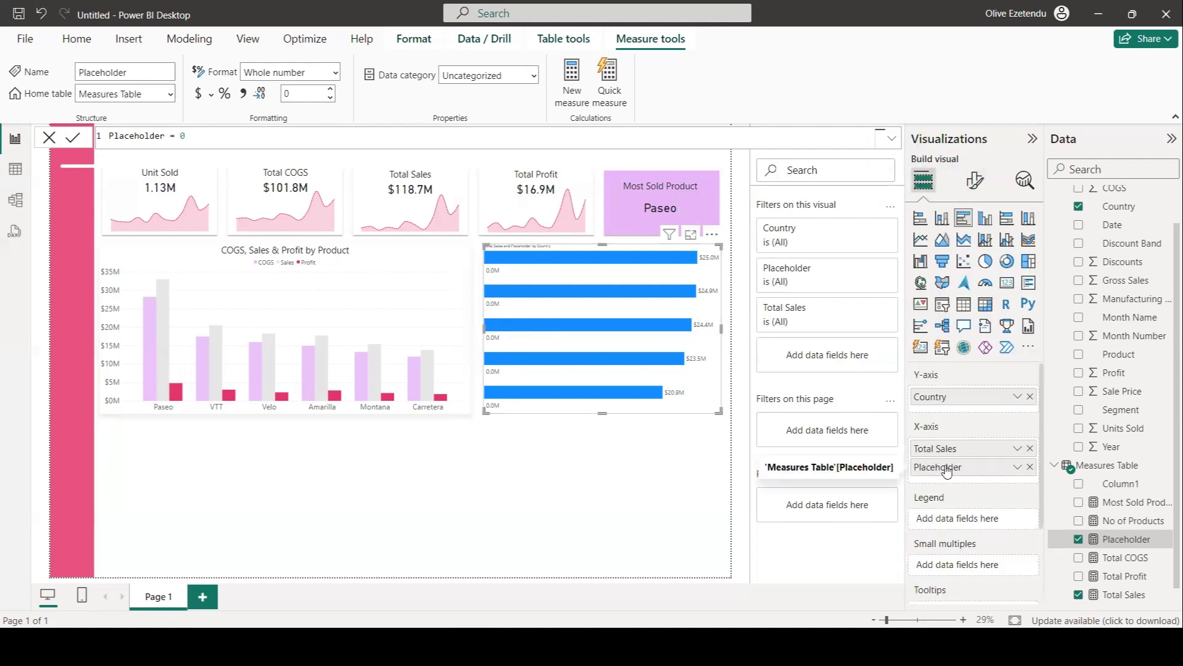
drag(946, 464, 944, 448)
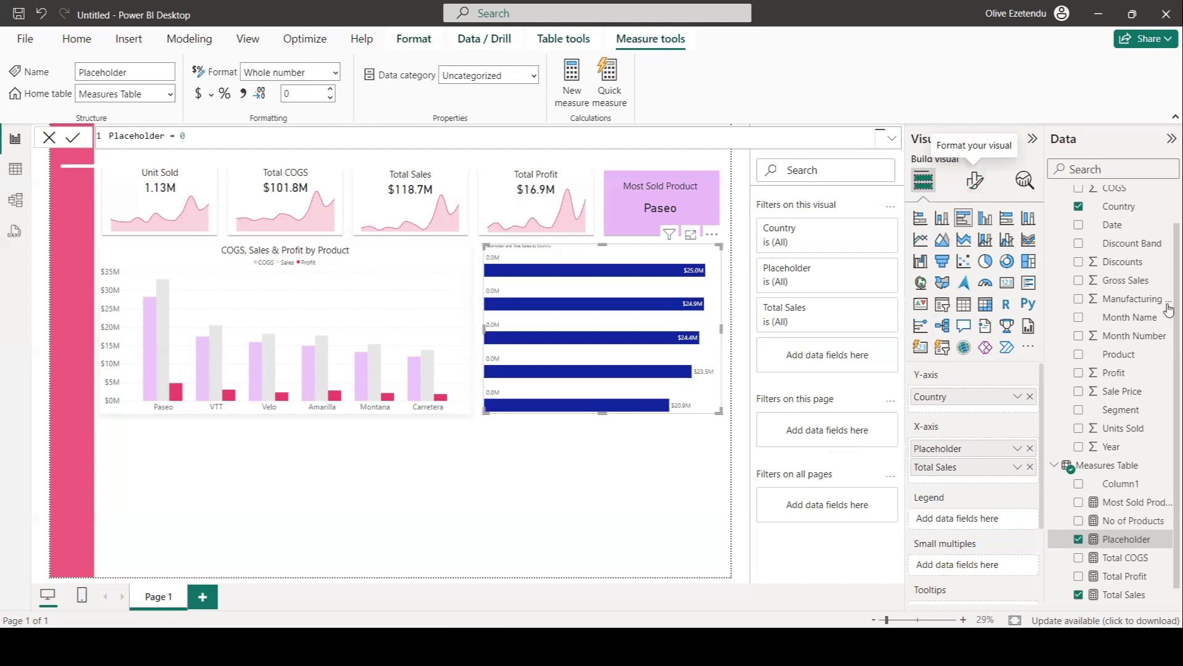
Create a new measure in Measures Table: Country Name = SELECTEDVALUE('Financial Data'[Country]).
click(1118, 484)
click(1113, 464)
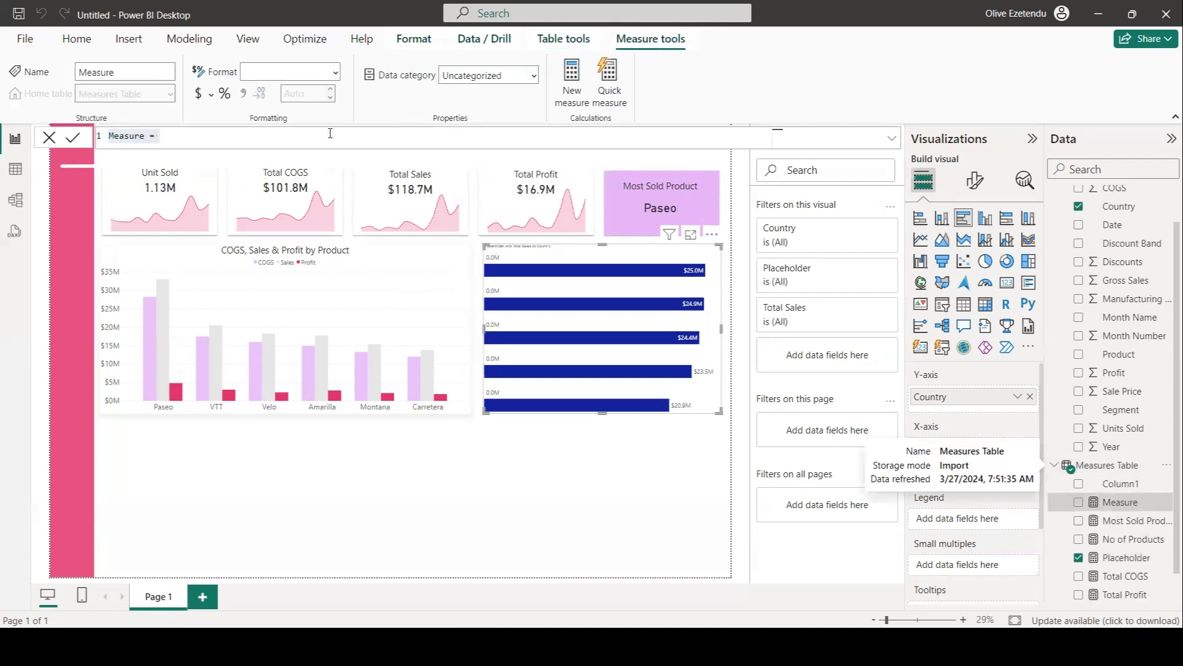
text(C)
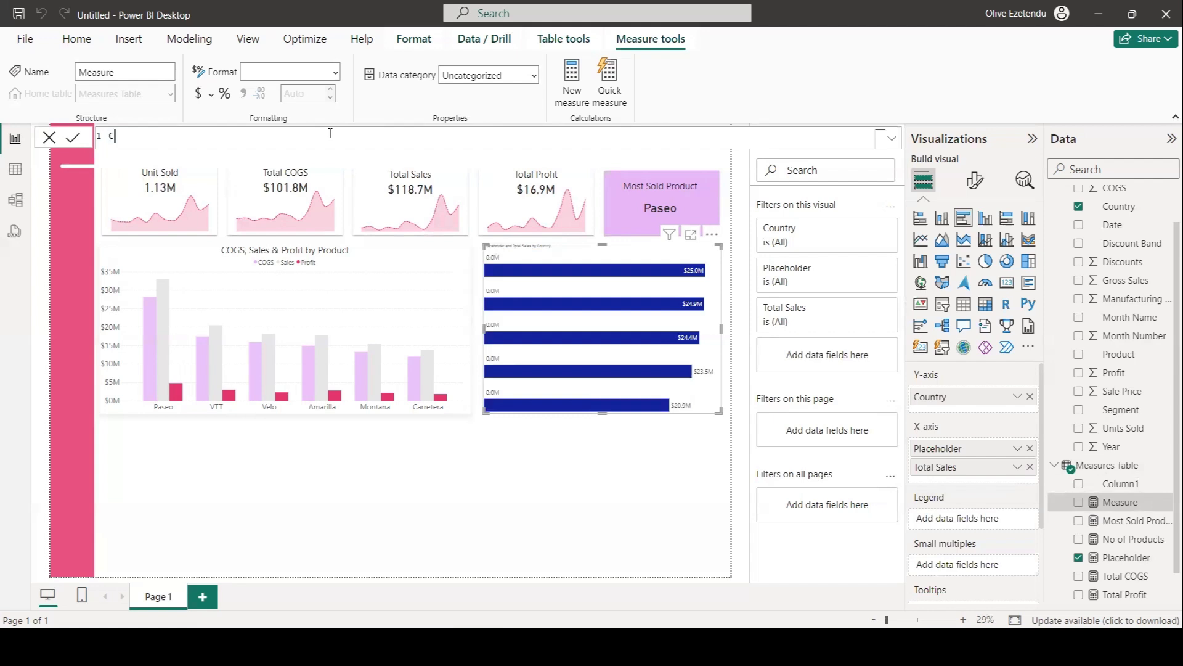
text(ountry Name = SELECTEDVALUE()
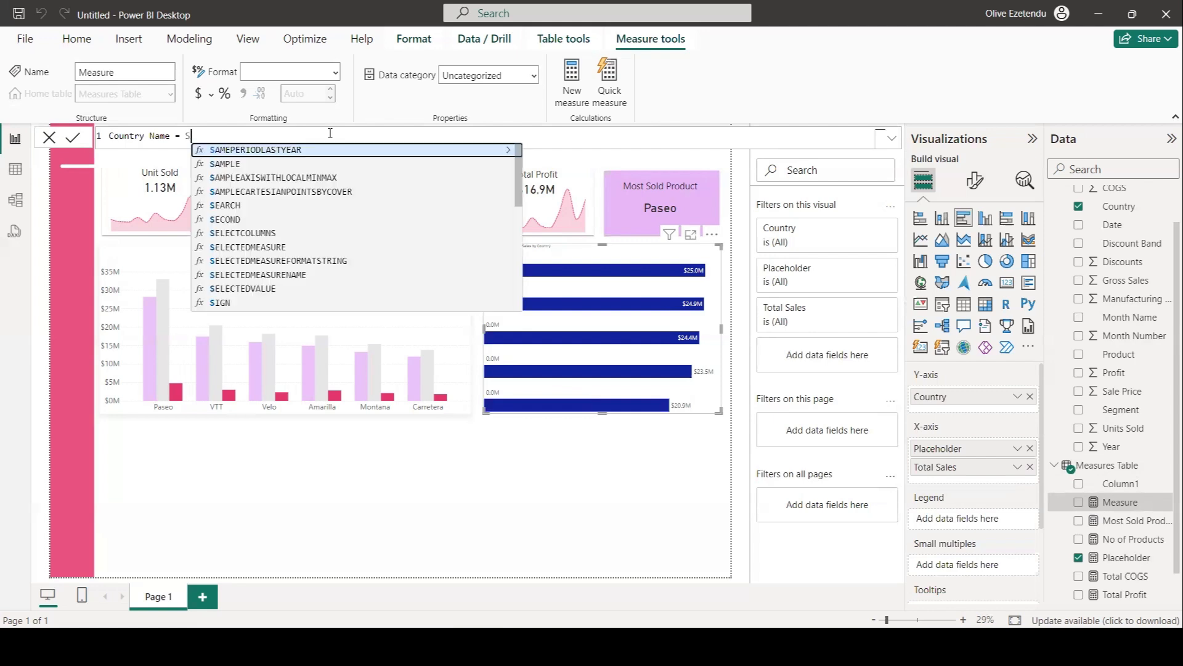
click(254, 288)
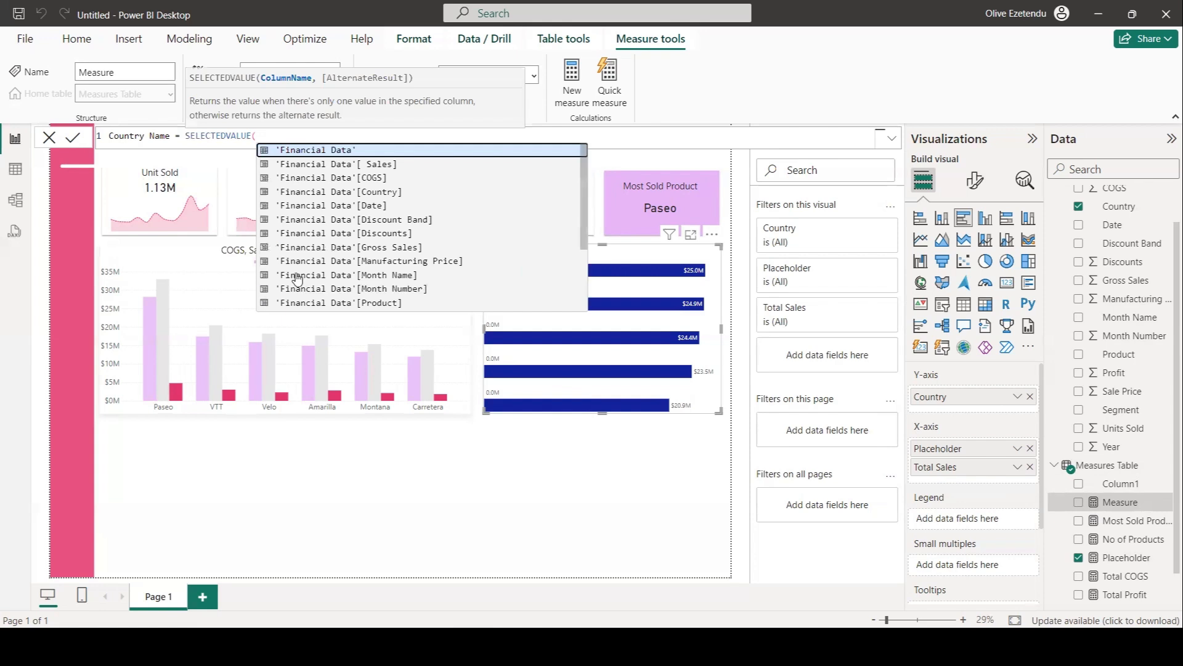
click(398, 192)
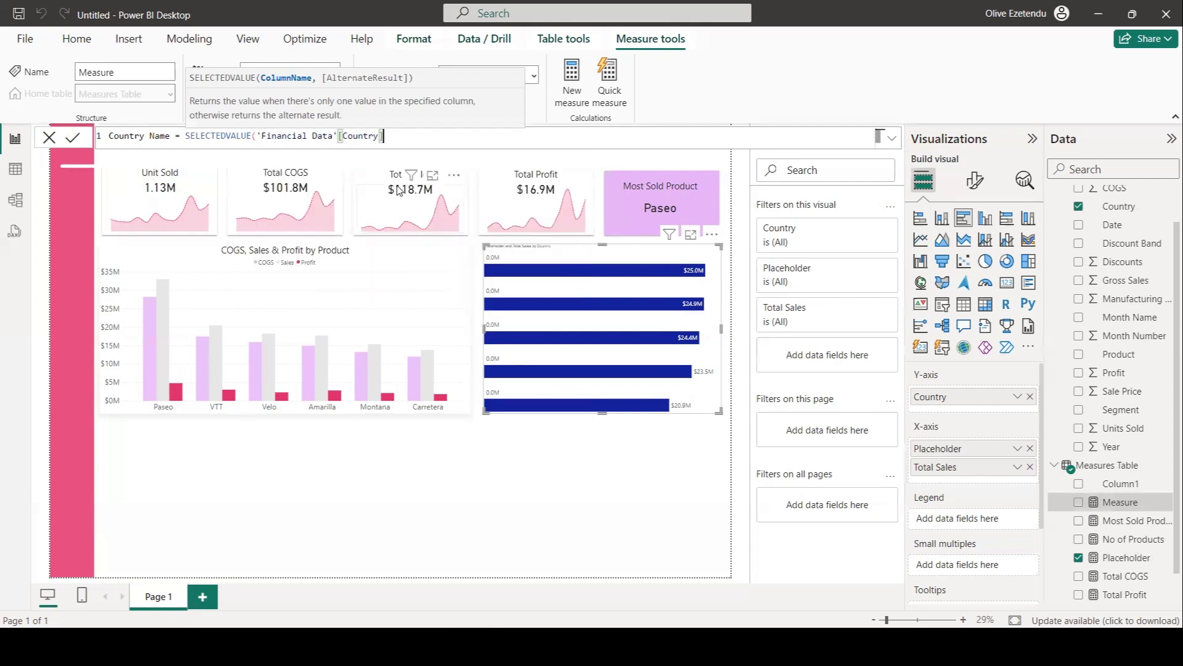
text())
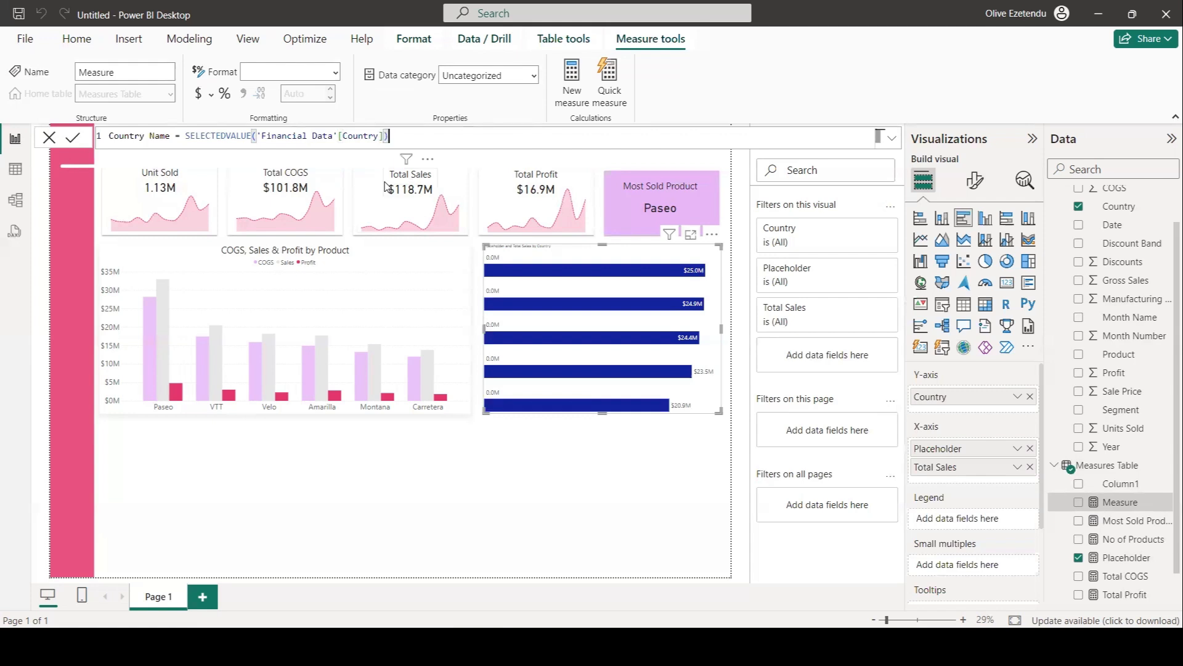
key(Return)
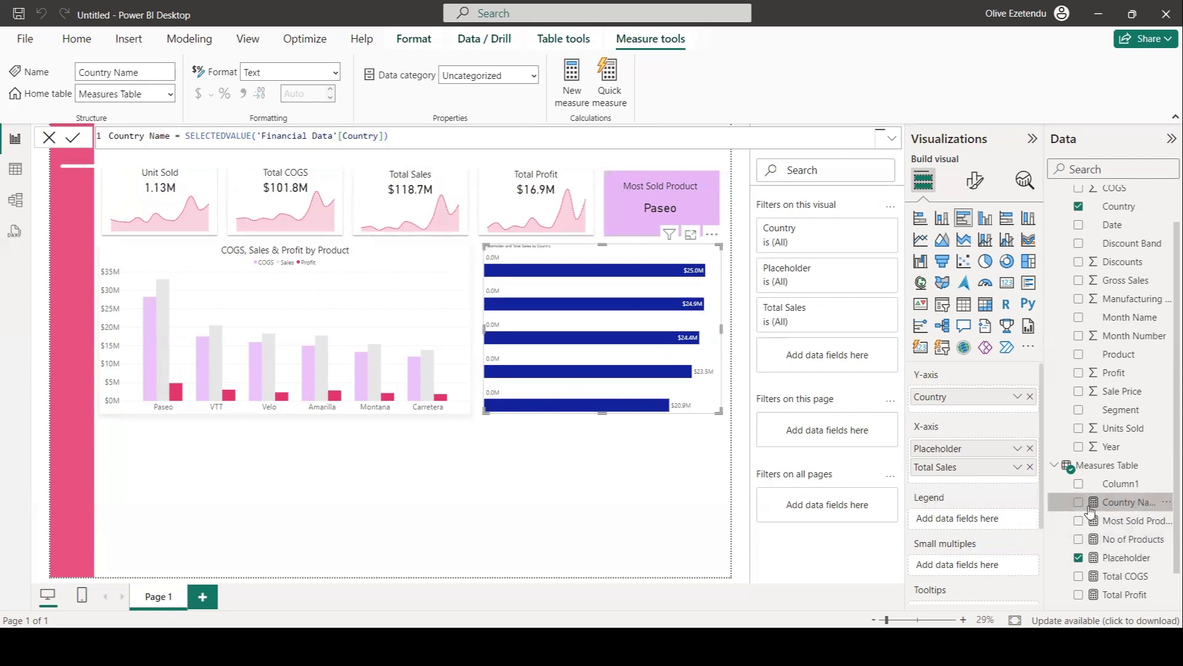
Apply the bar chart's data label settings to the Placeholder series.
click(974, 181)
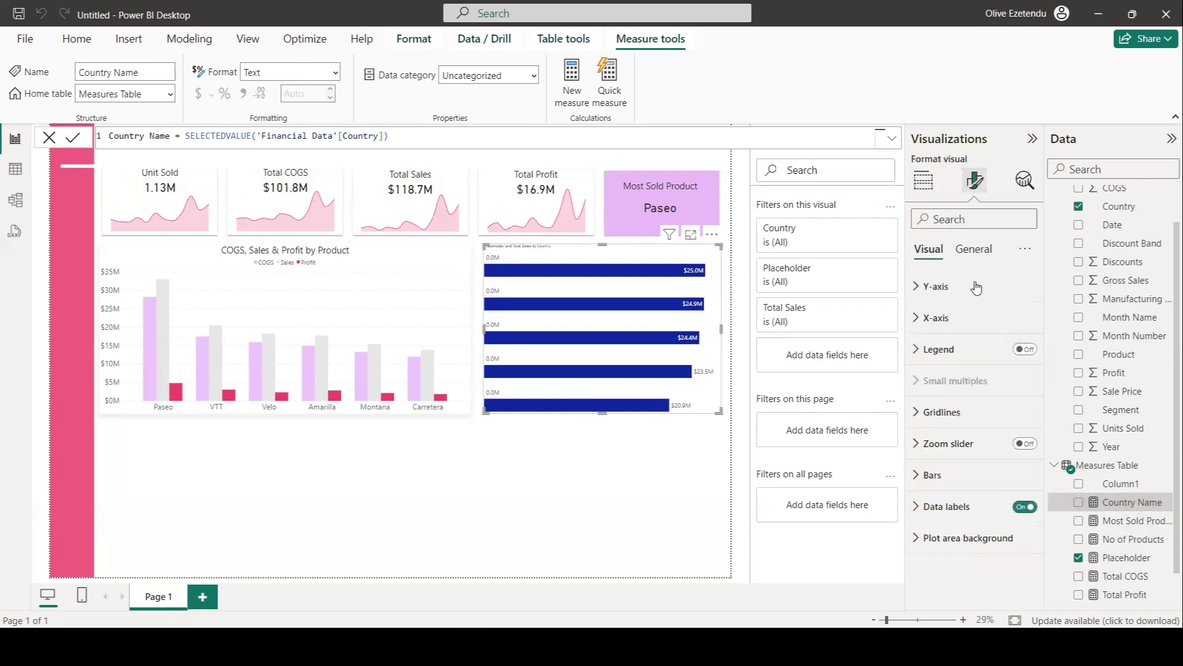
click(918, 509)
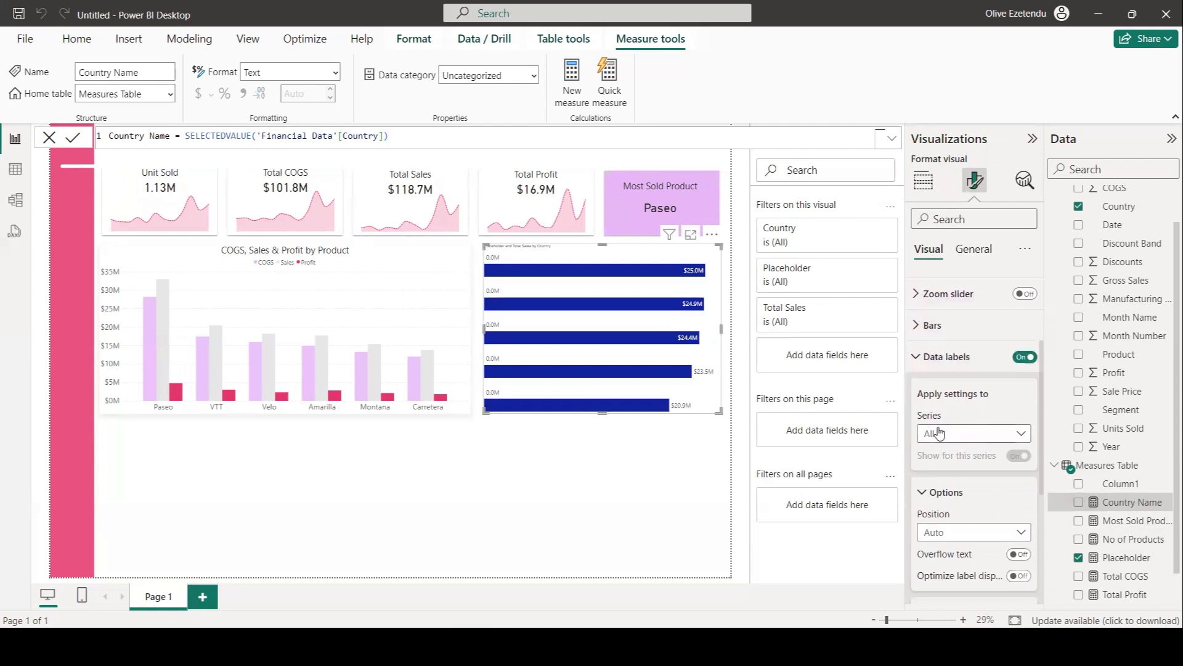
click(1018, 438)
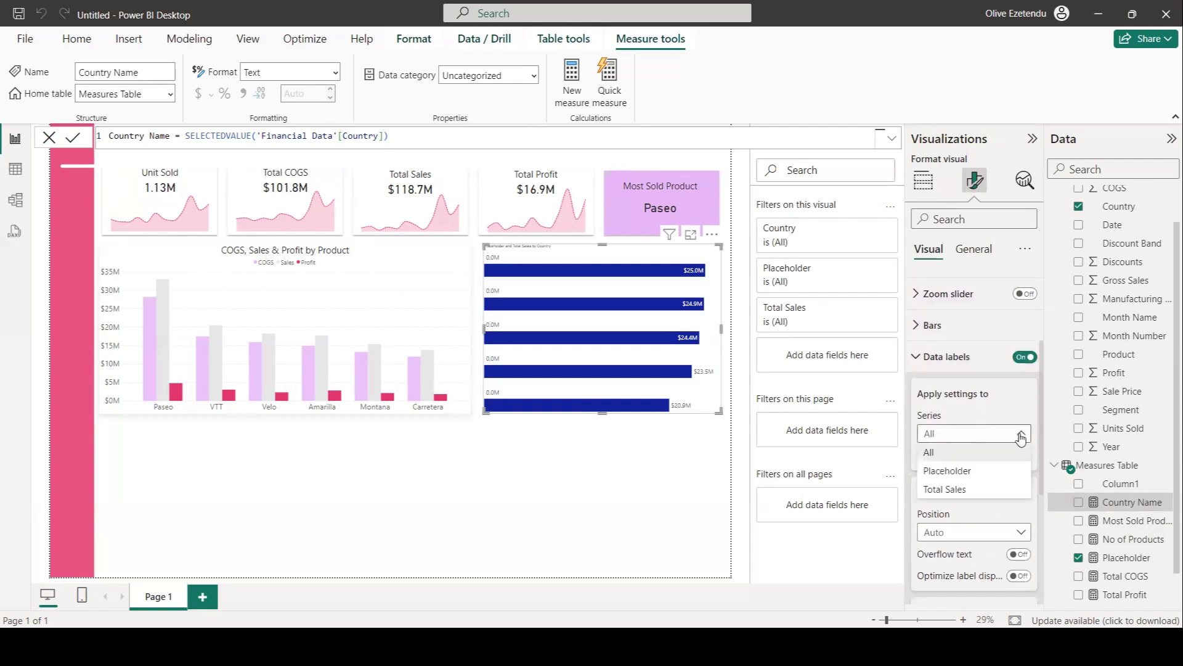
click(947, 474)
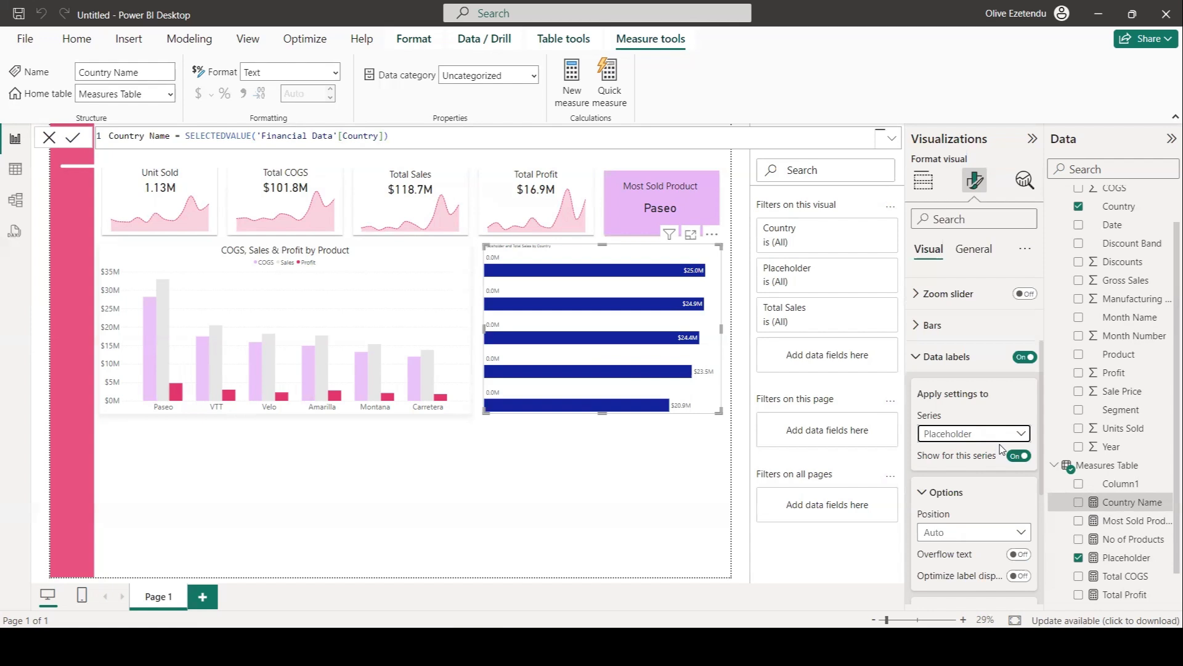
Set the Placeholder data labels' value field to the Country Name measure.
scroll(1003, 452, down, 2)
scroll(1003, 452, down, 1)
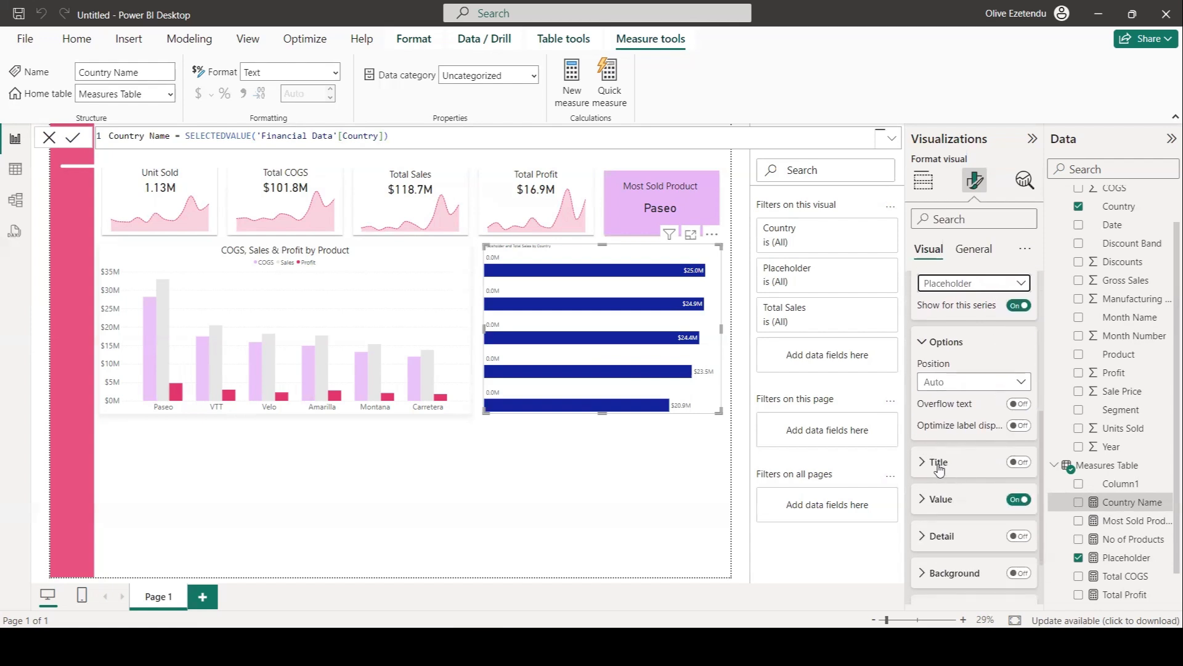
click(923, 502)
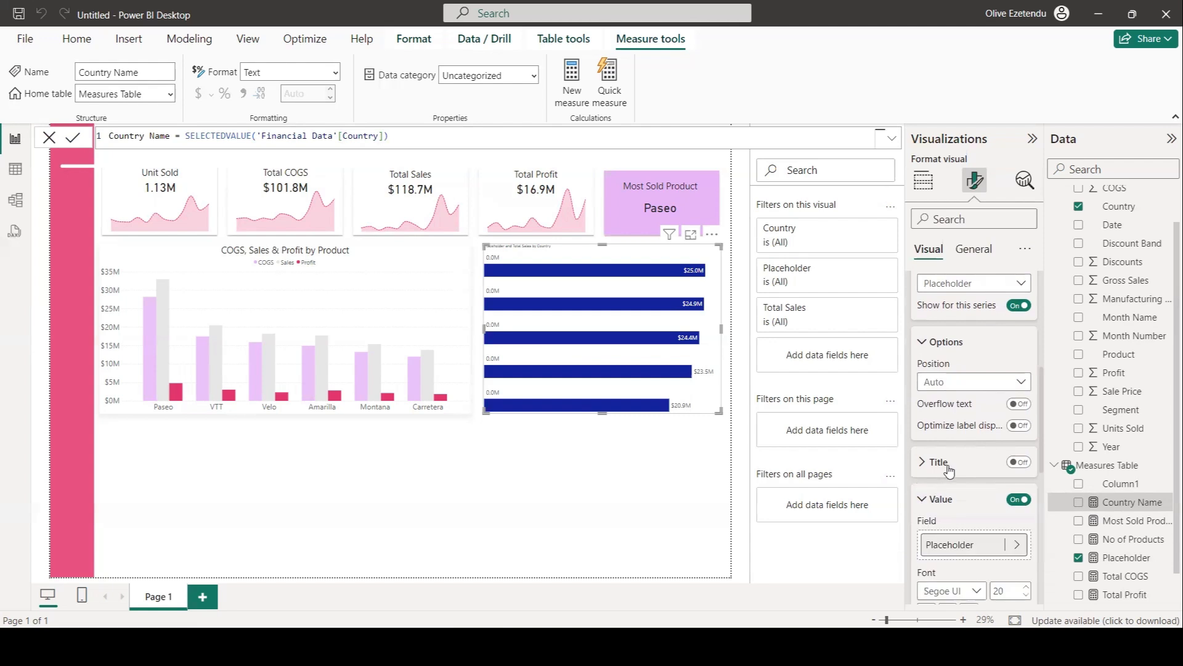
scroll(949, 472, down, 2)
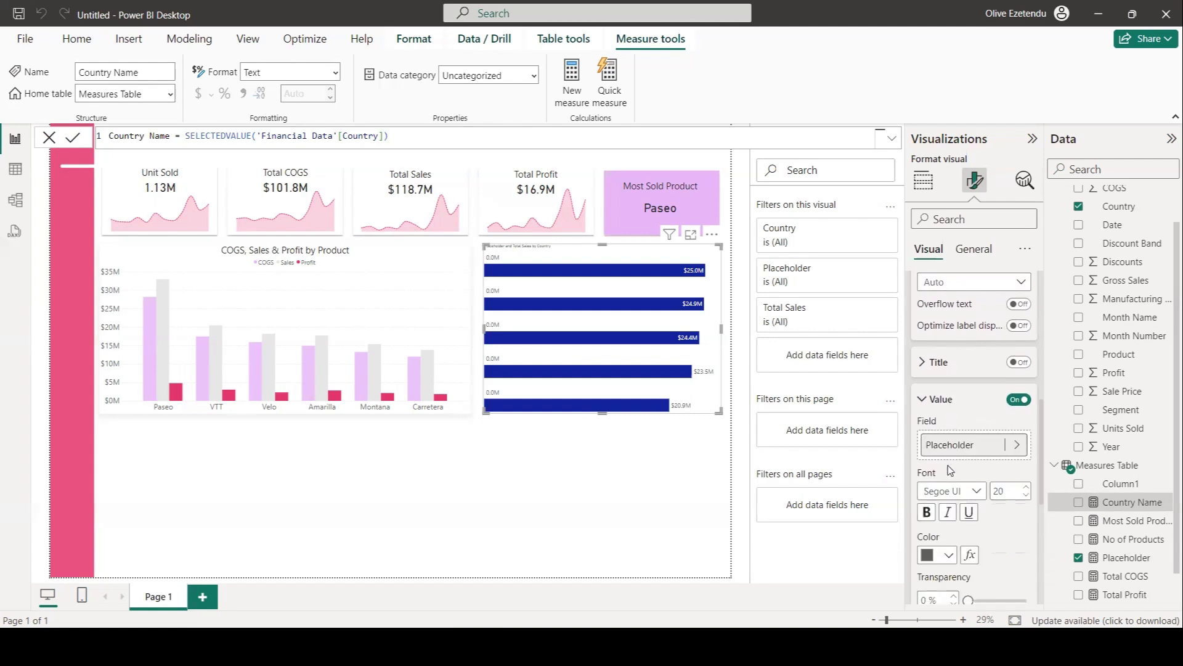
click(1018, 447)
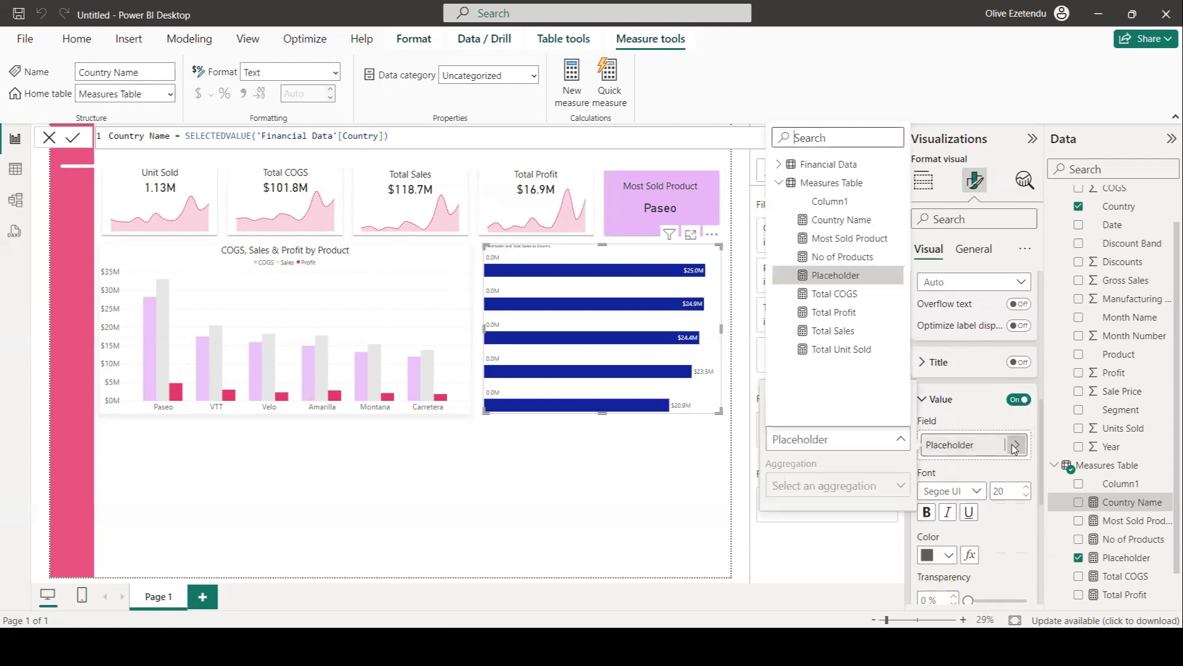
click(835, 223)
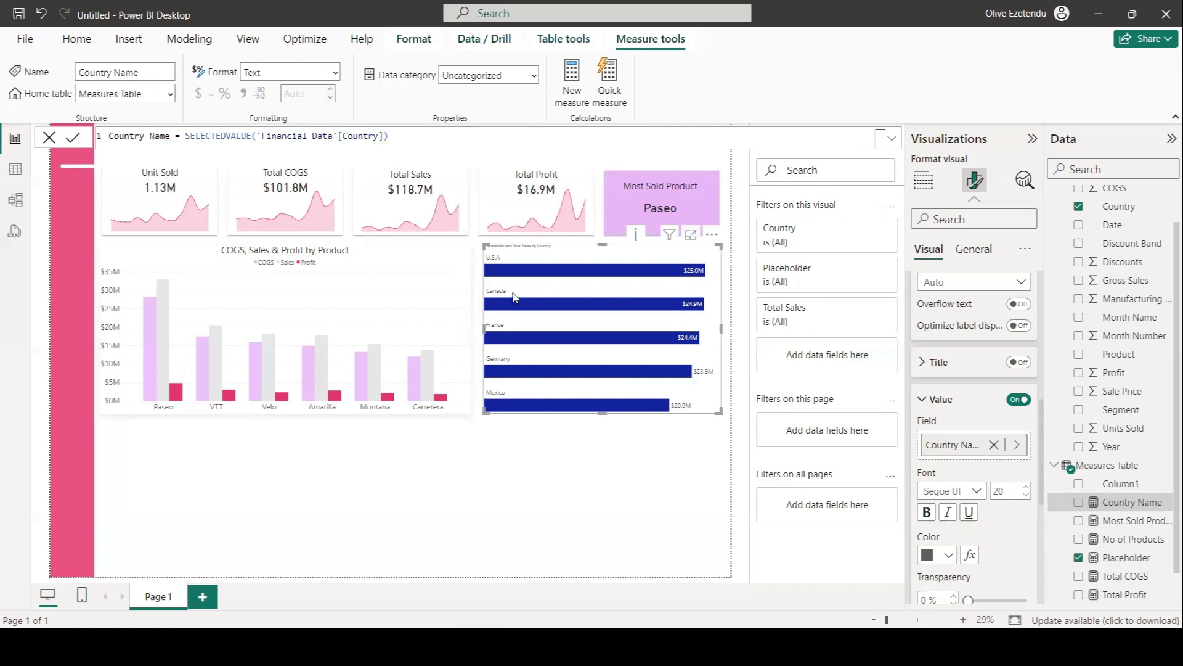
Set the Placeholder data label value font size to 25.
double_click(1008, 491)
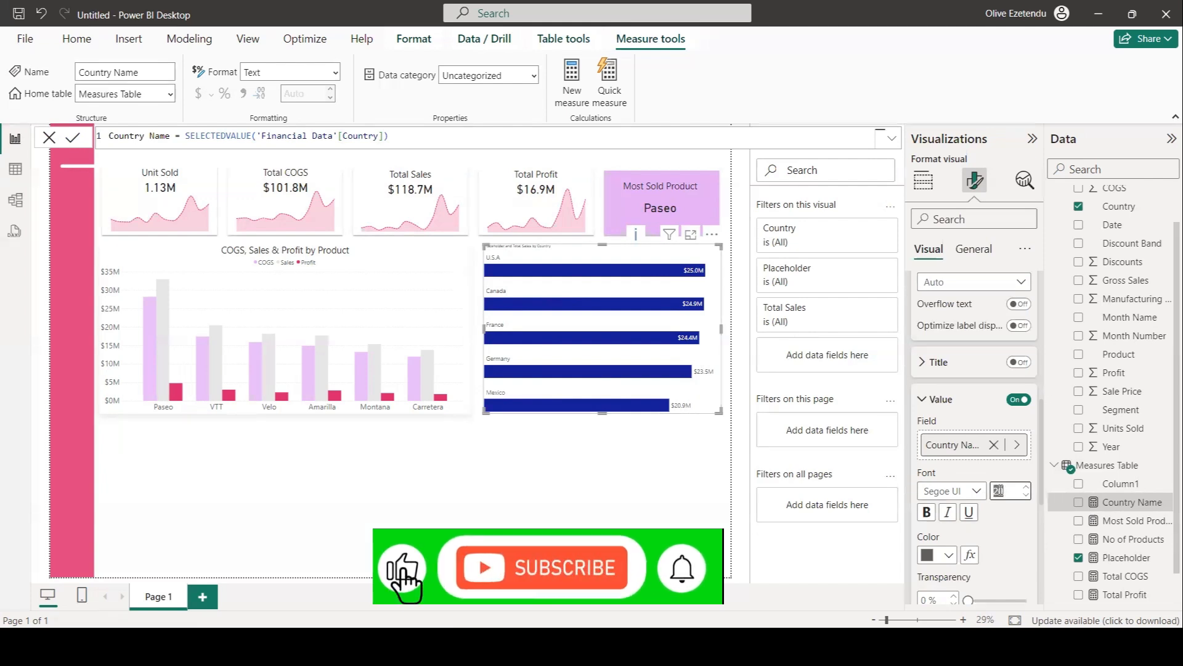
text(25)
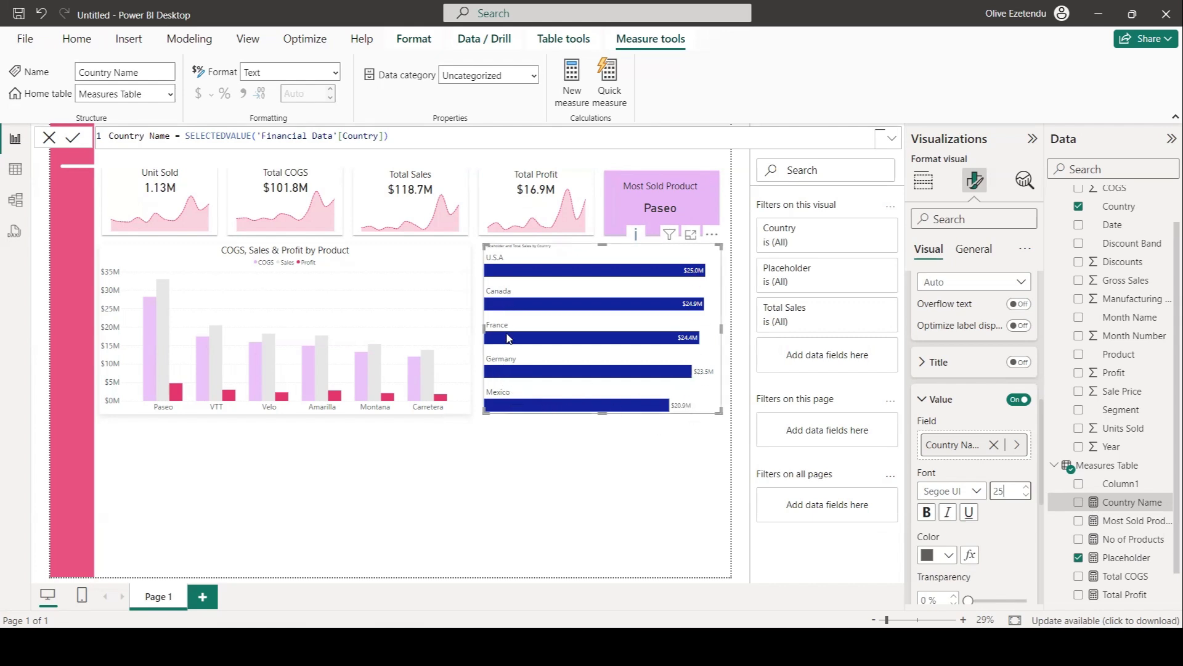
key(Return)
Rewrite the Country Name measure to store SELECTEDVALUE('Financial Data'[Country]) in a variable named _Country.
click(182, 136)
double_click(182, 136)
key(shift+Return)
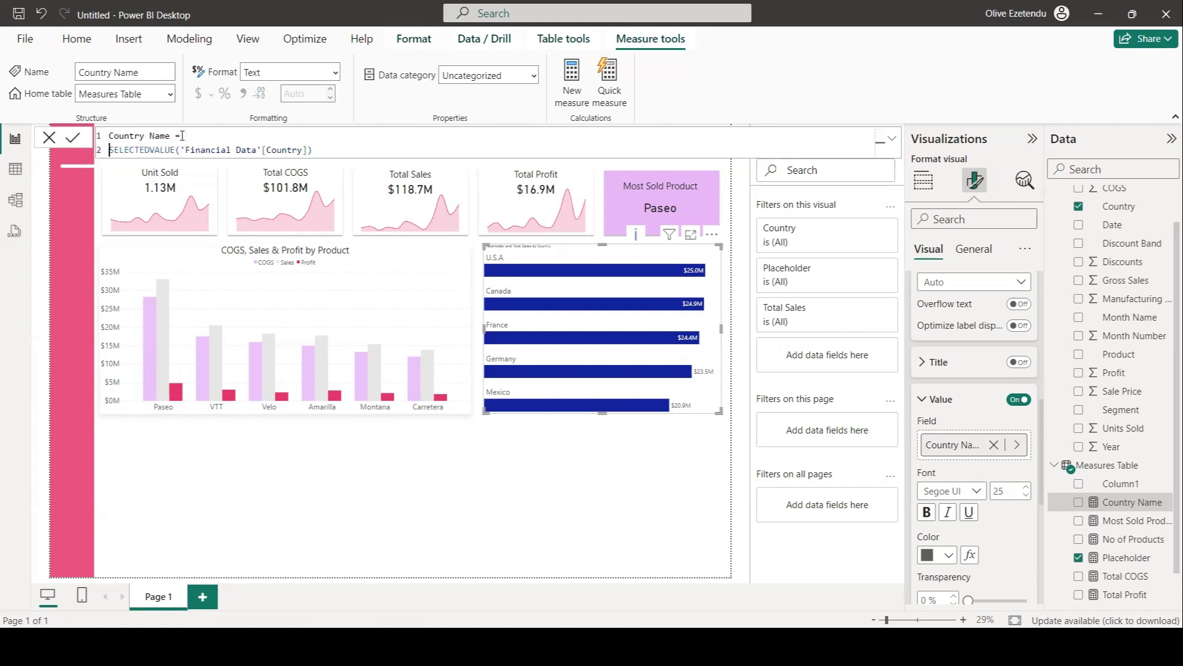
text(VAR)
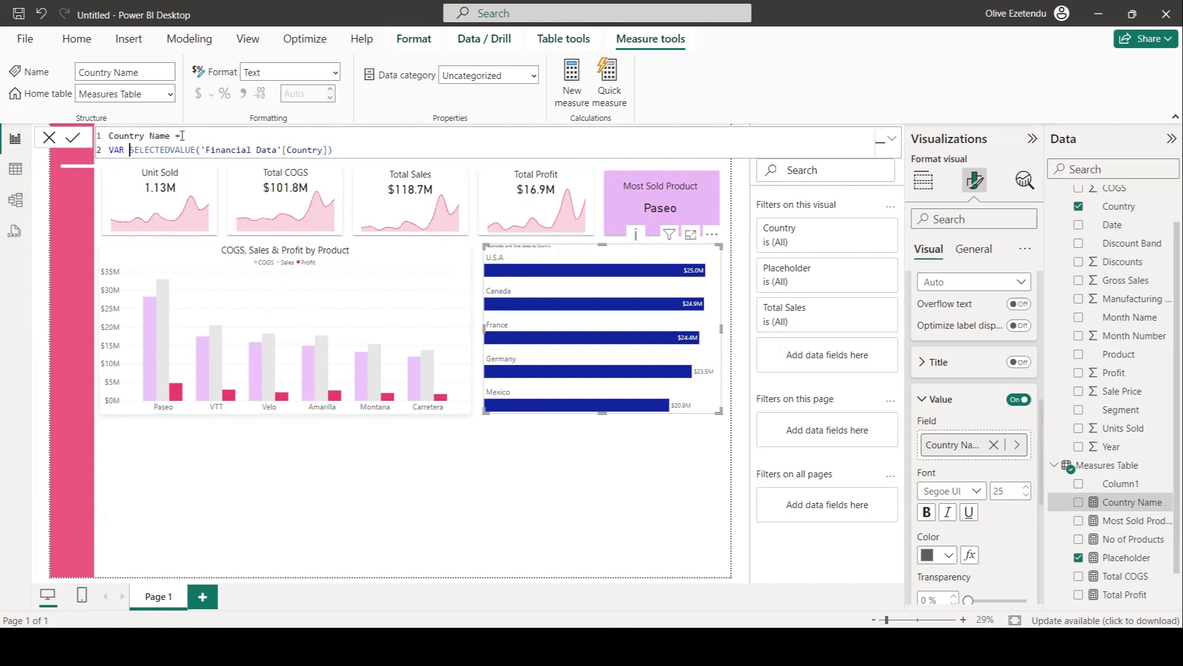
text(_Country =)
click(379, 146)
key(Return)
Add a variable _Sales set to the [Total Sales] measure on a new line of the Country Name measure.
text(VAR)
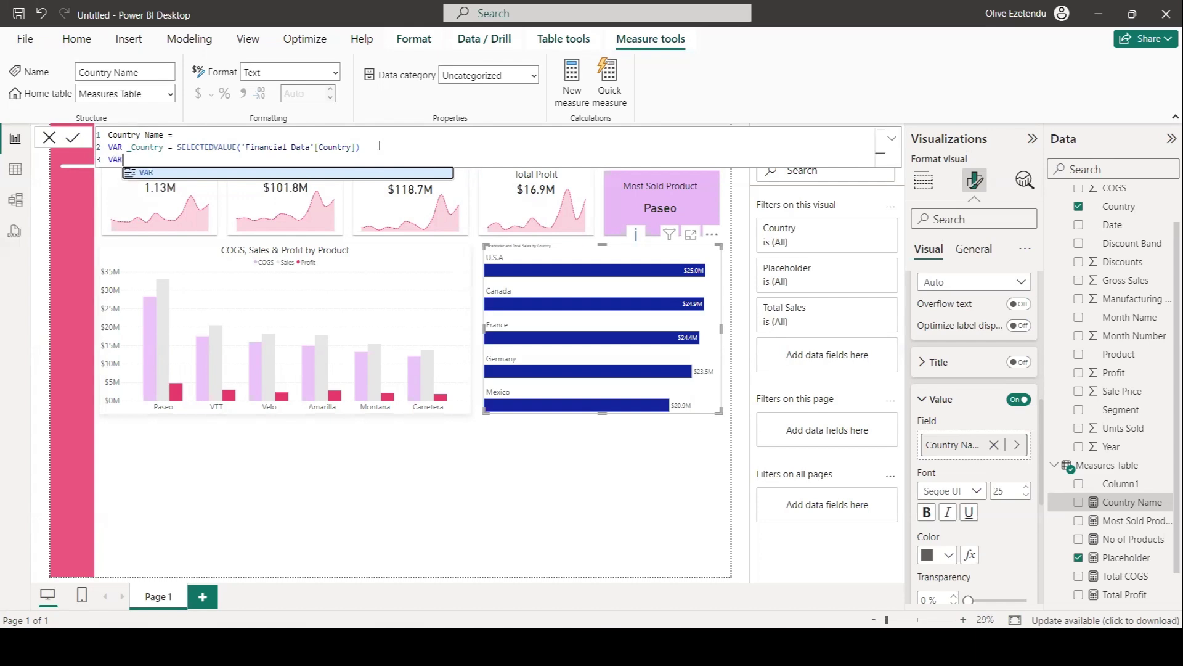
text( _Sales)
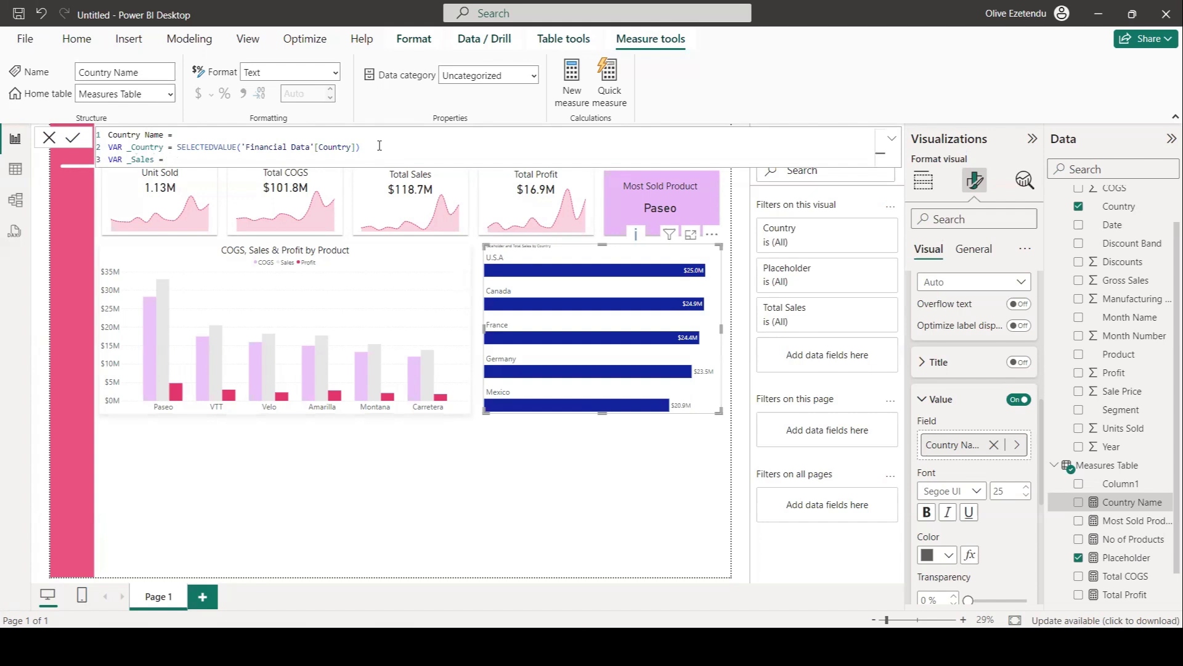
text(= Tota)
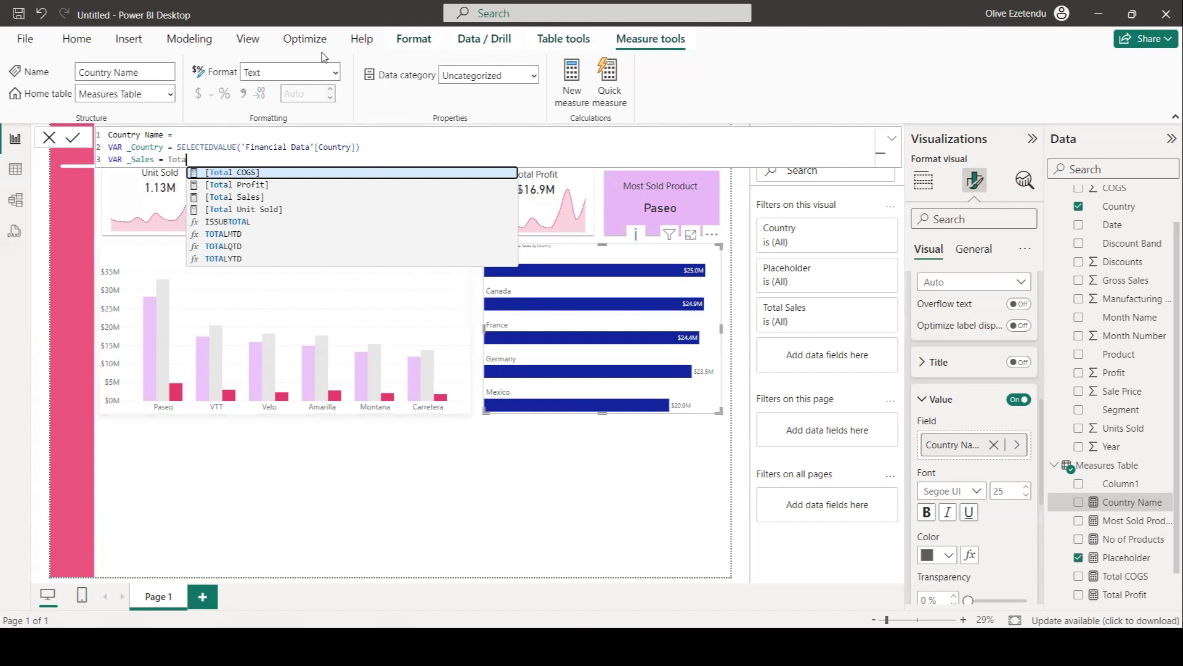
click(238, 197)
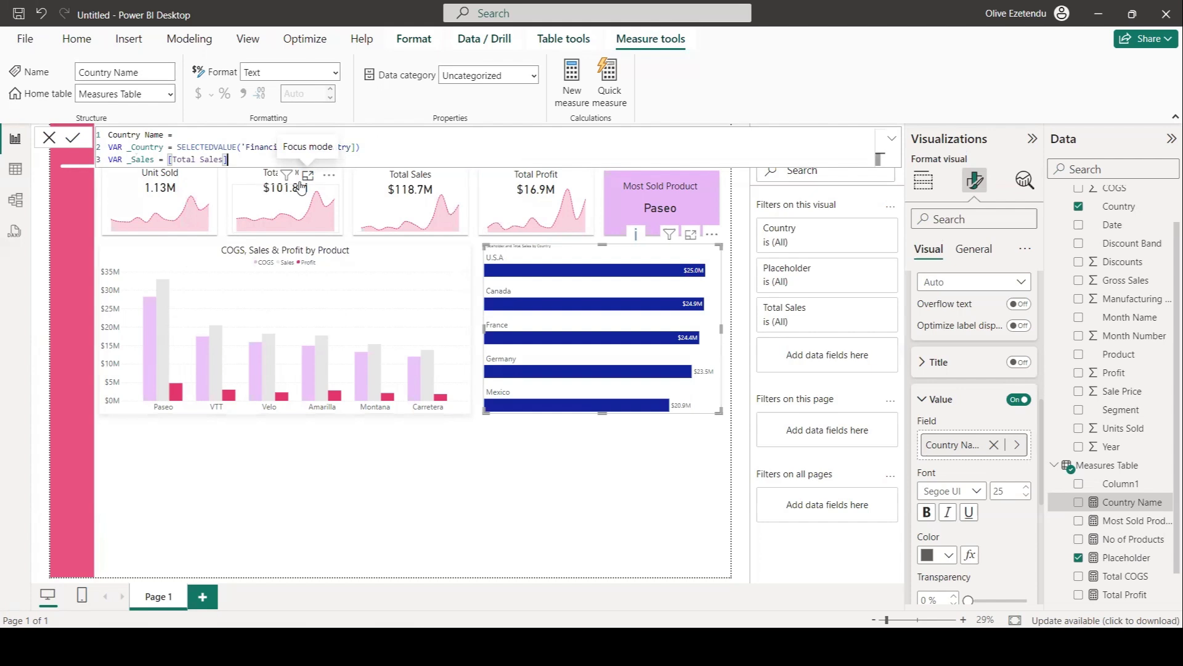
key(shift+Return)
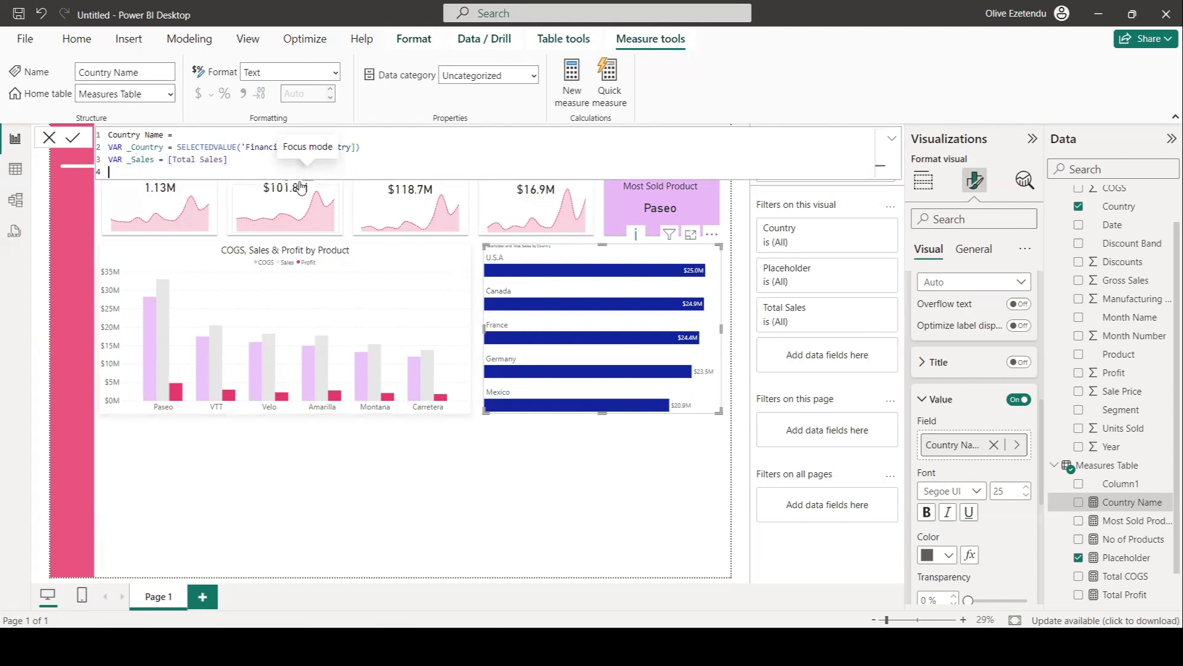
Add a variable _Label that joins _Country, the text " - " and _Sales.
text(Var)
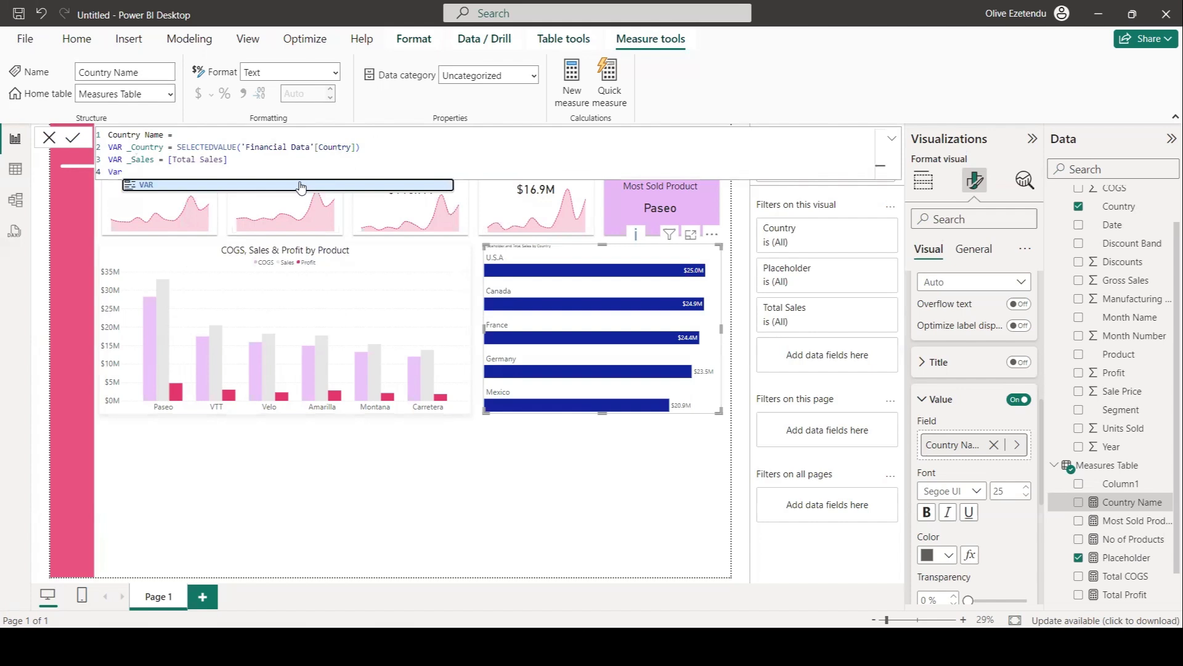
click(283, 185)
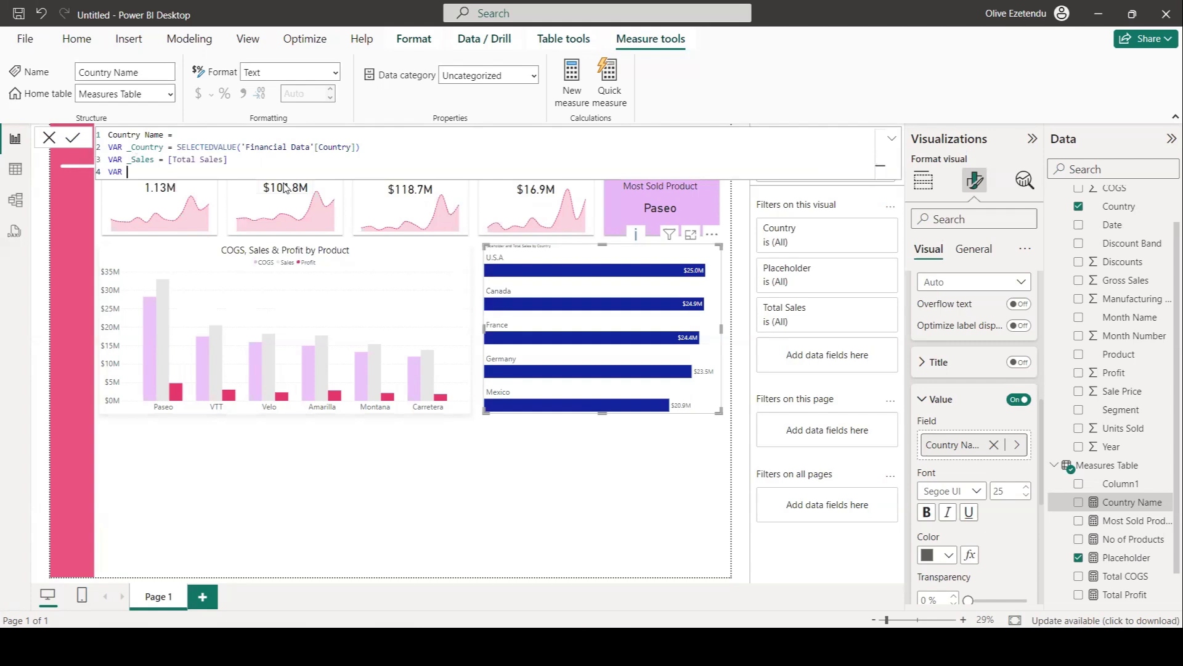
text(_Label =)
text(co)
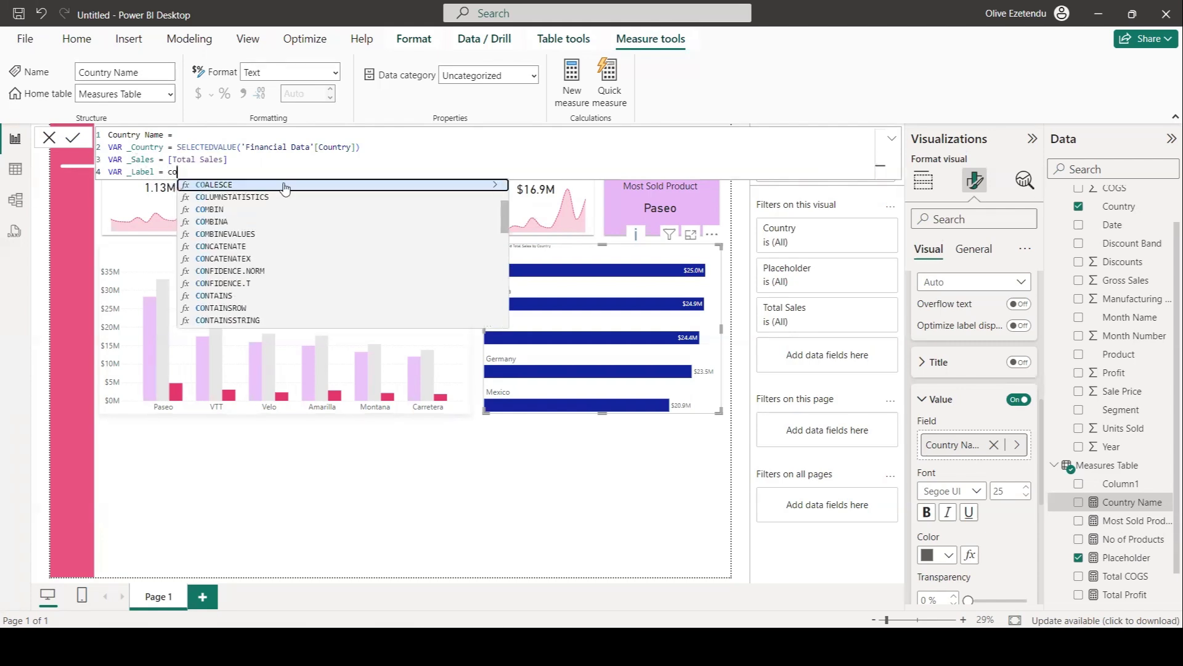
key(BackSpace)
key(BackSpace)
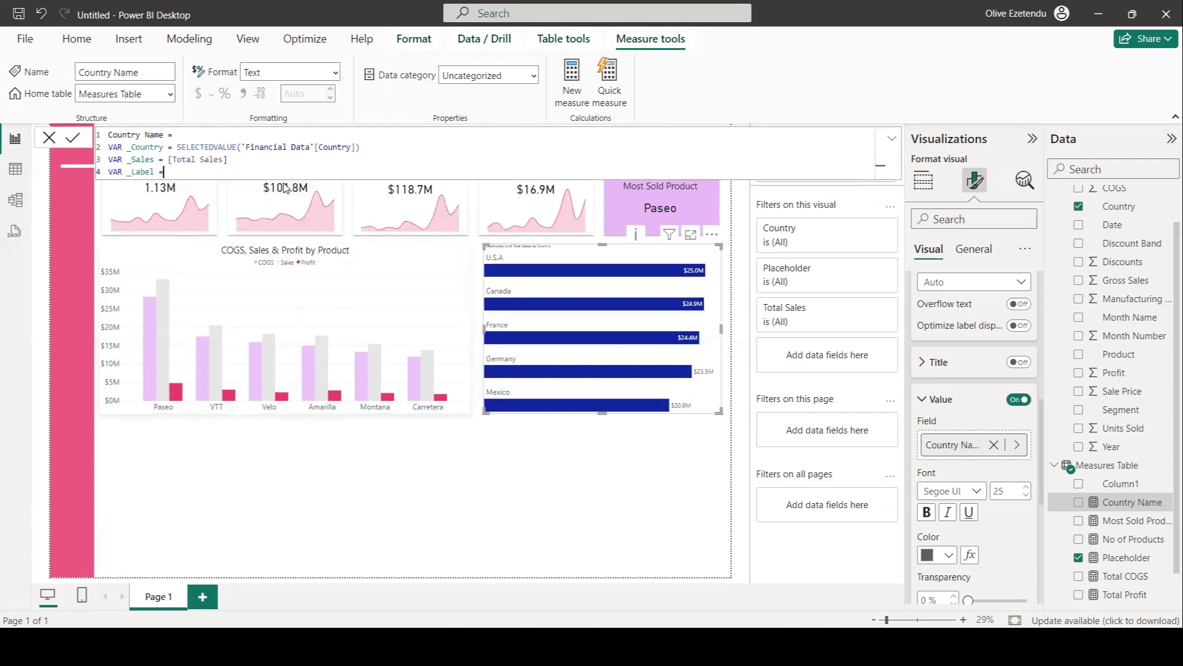
text(_)
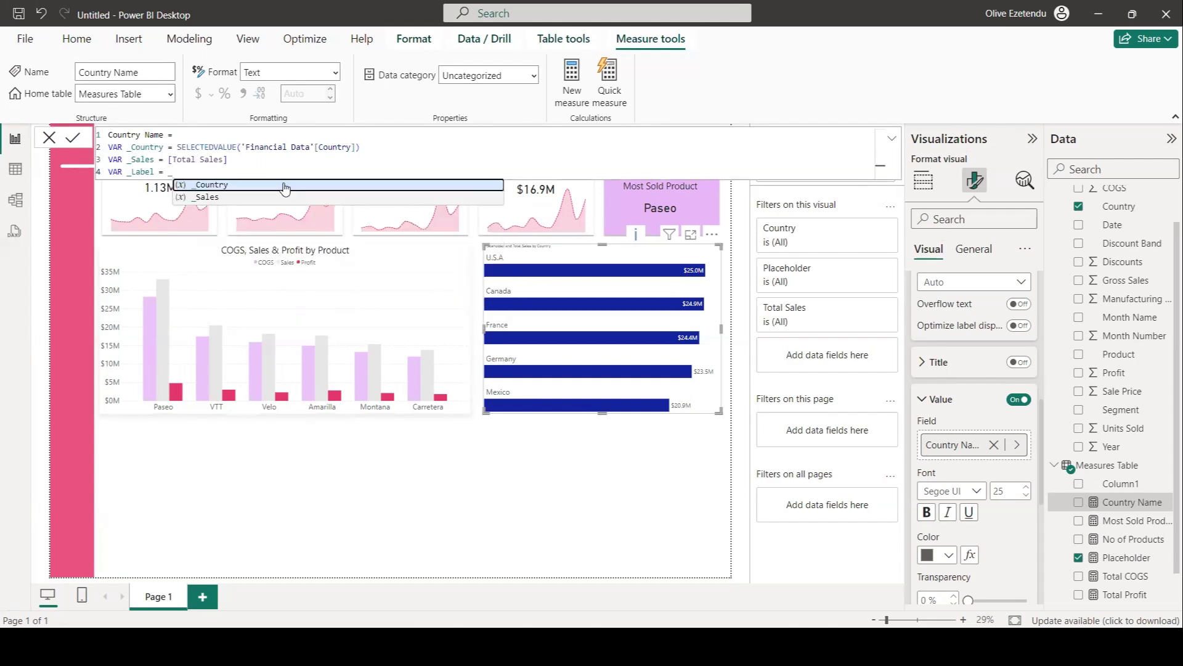
click(285, 186)
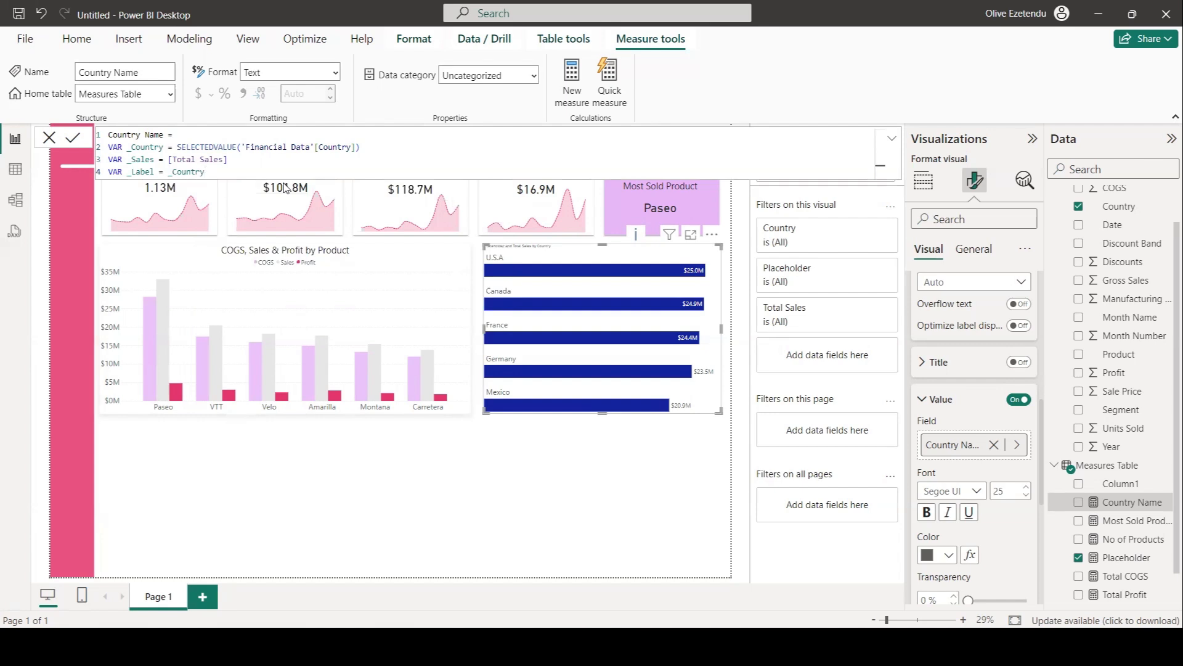
text(&)
text(")
key(BackSpace)
text(" -)
text(& S)
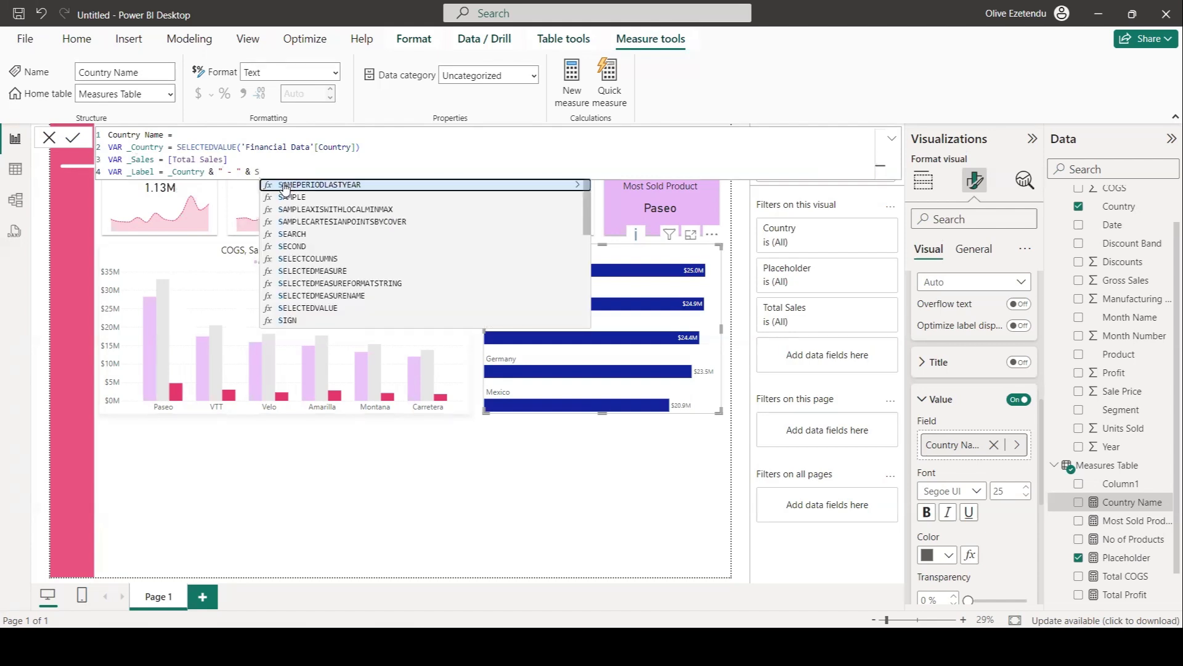
key(BackSpace)
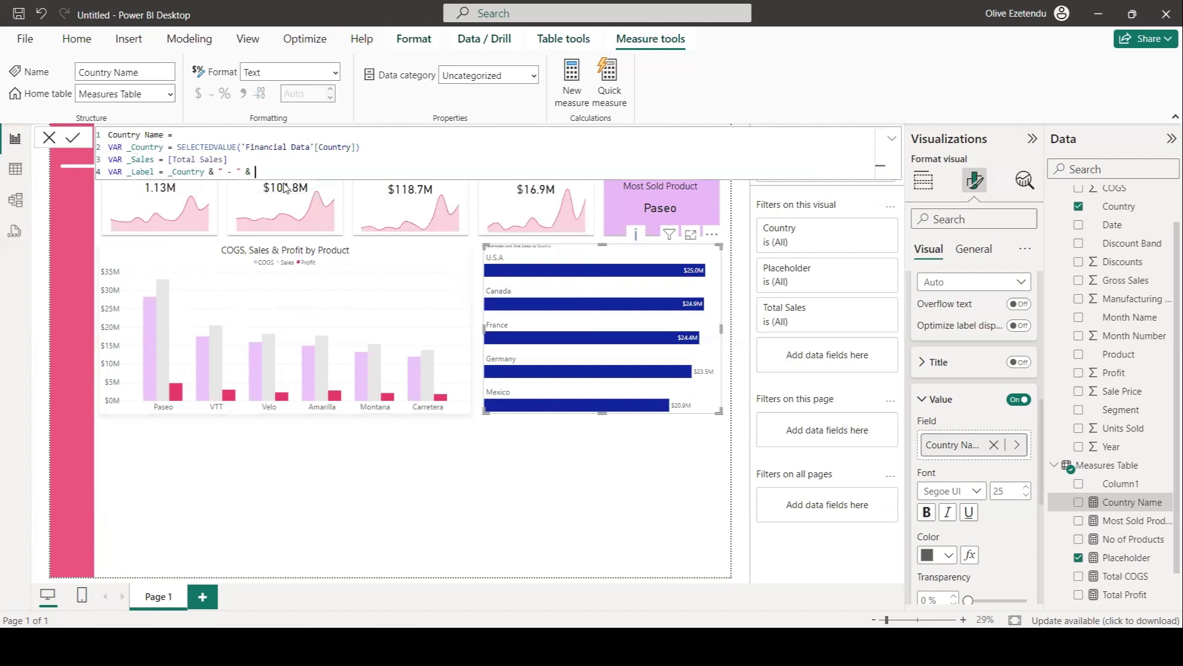
text(_Sales)
key(shift+Return)
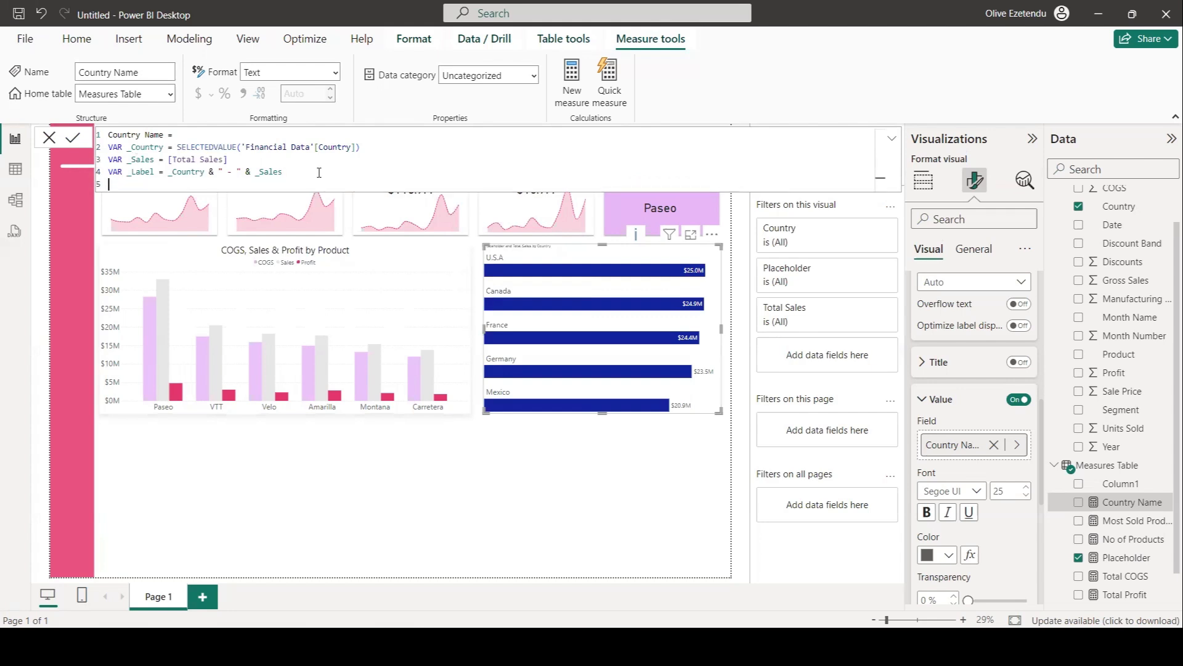
Finish the measure with RETURN _Label and commit the formula.
text(RET)
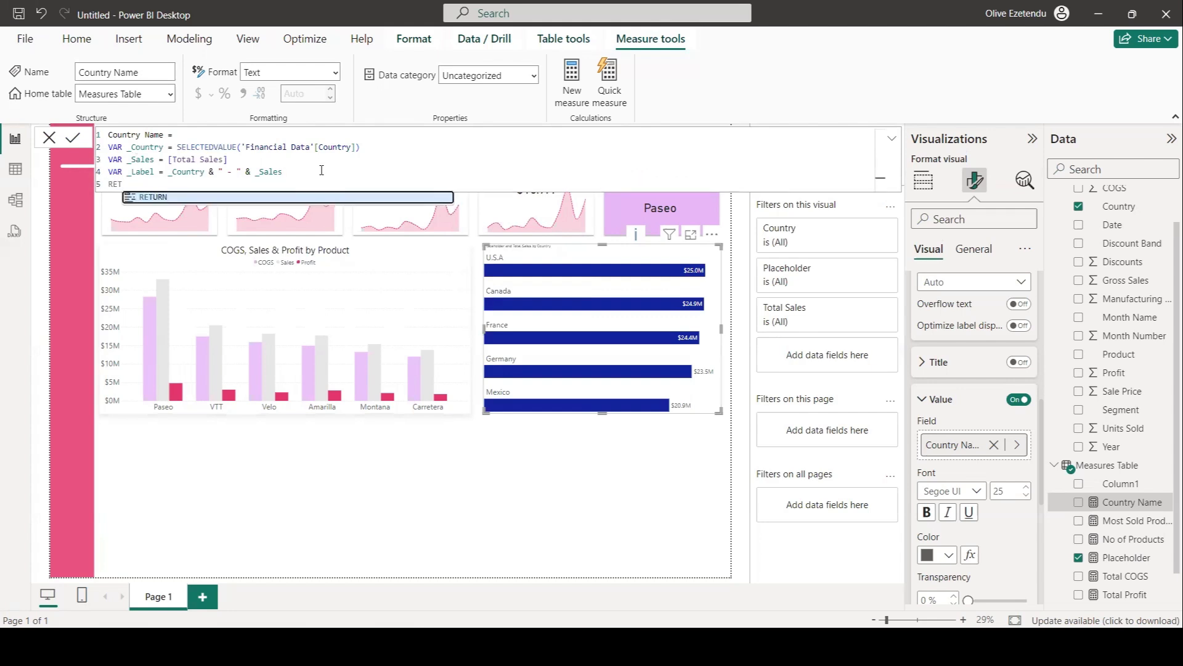
click(298, 198)
key(shift+Return)
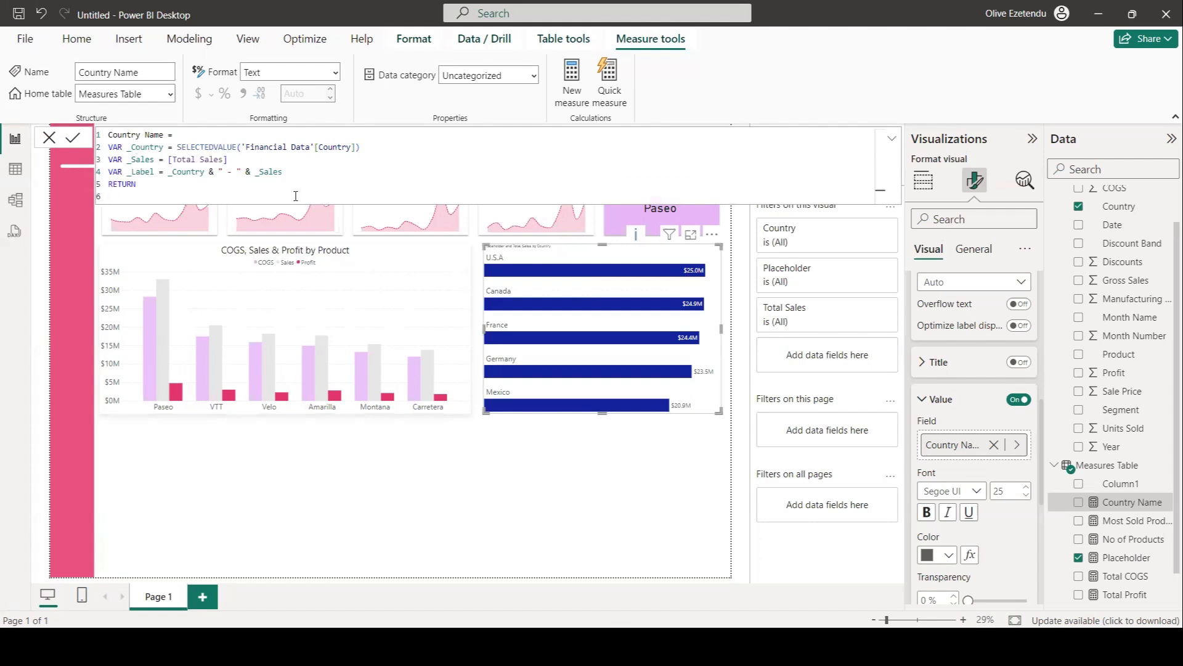
text(_)
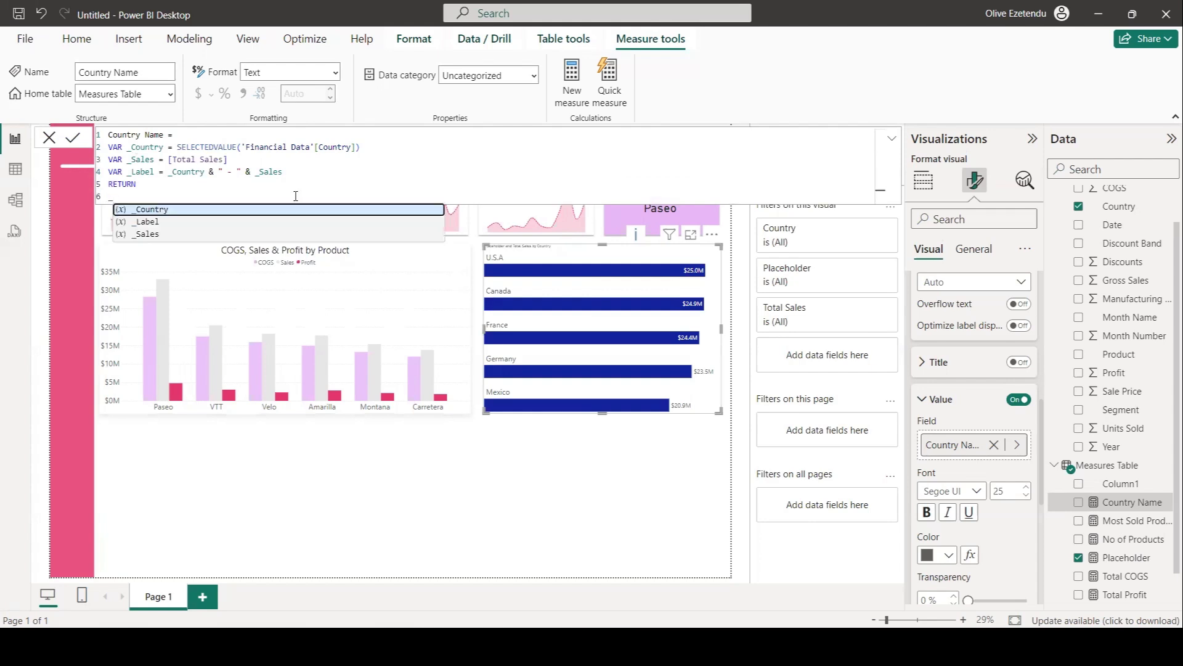
click(272, 222)
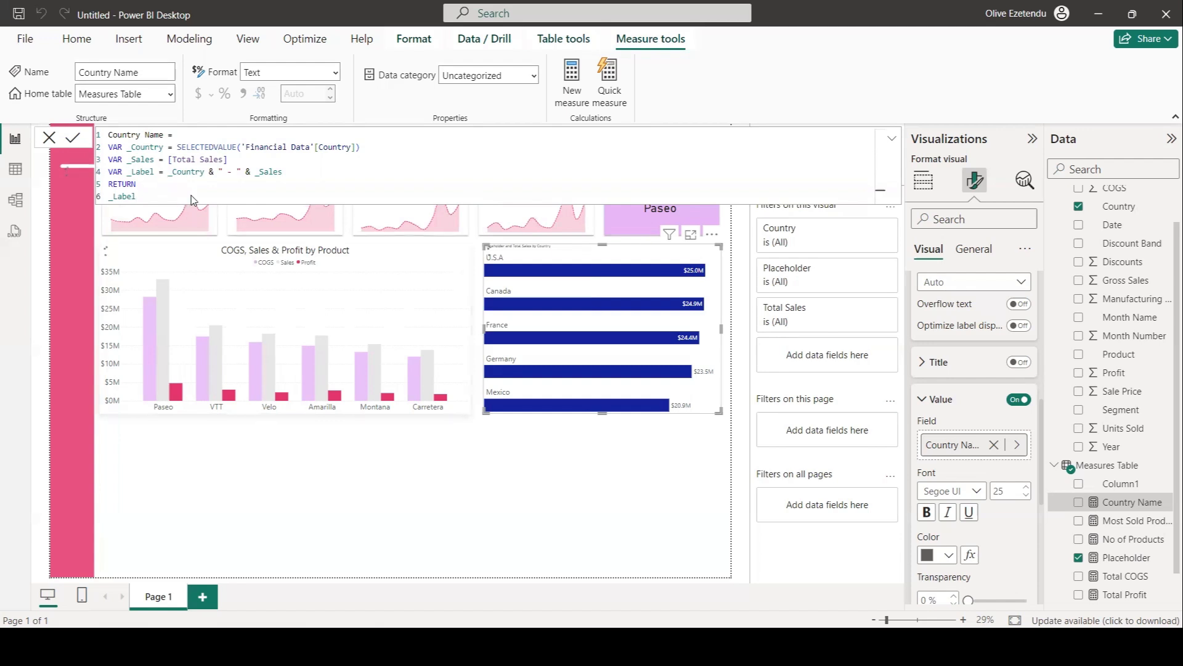
key(Return)
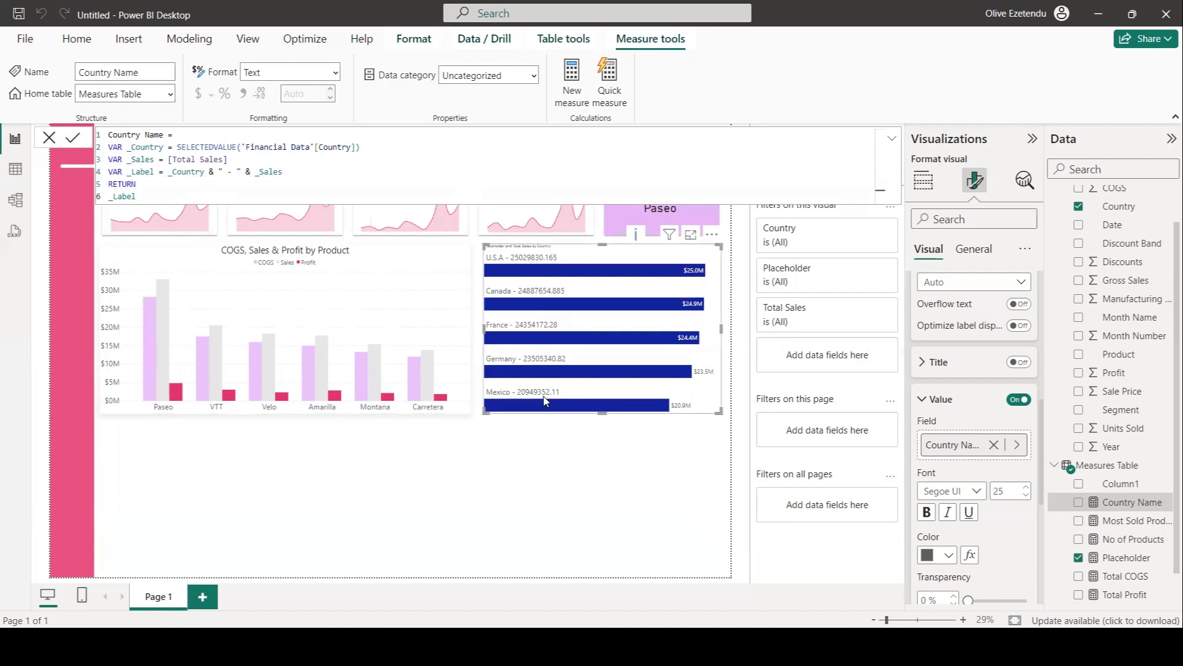
Wrap the _Sales value in FORMAT, dividing [Total Sales] by 1000000 with the format string "$0.00,,M", and commit.
click(169, 160)
text(F)
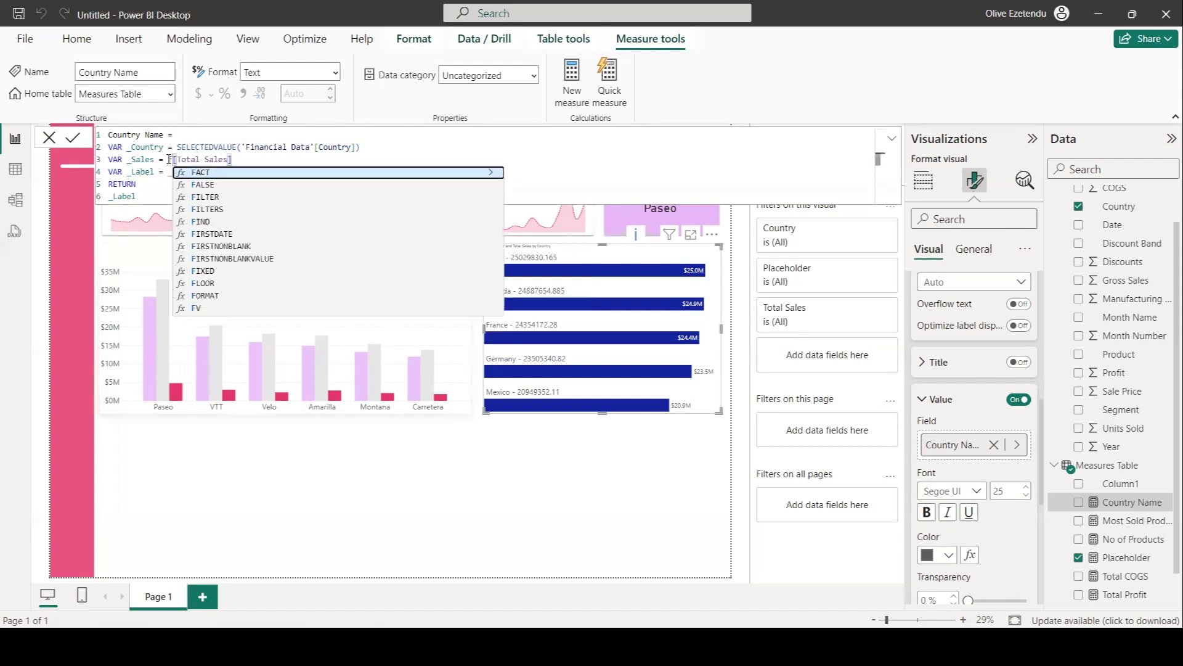
key(BackSpace)
text(FORMAT)
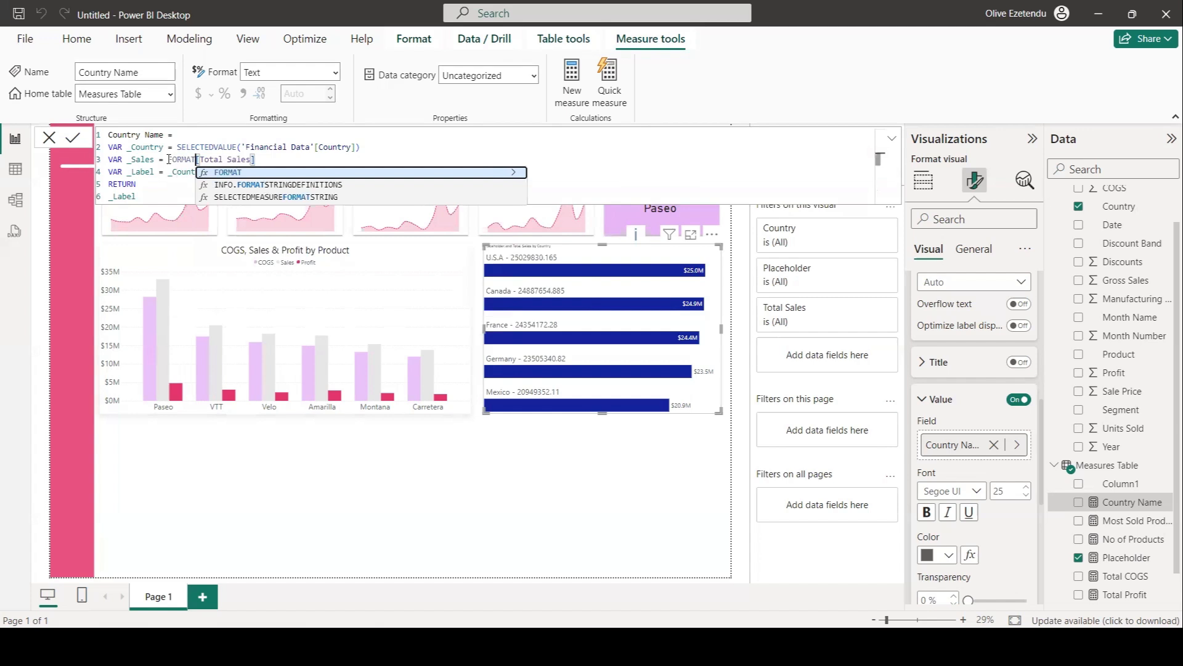
text(()
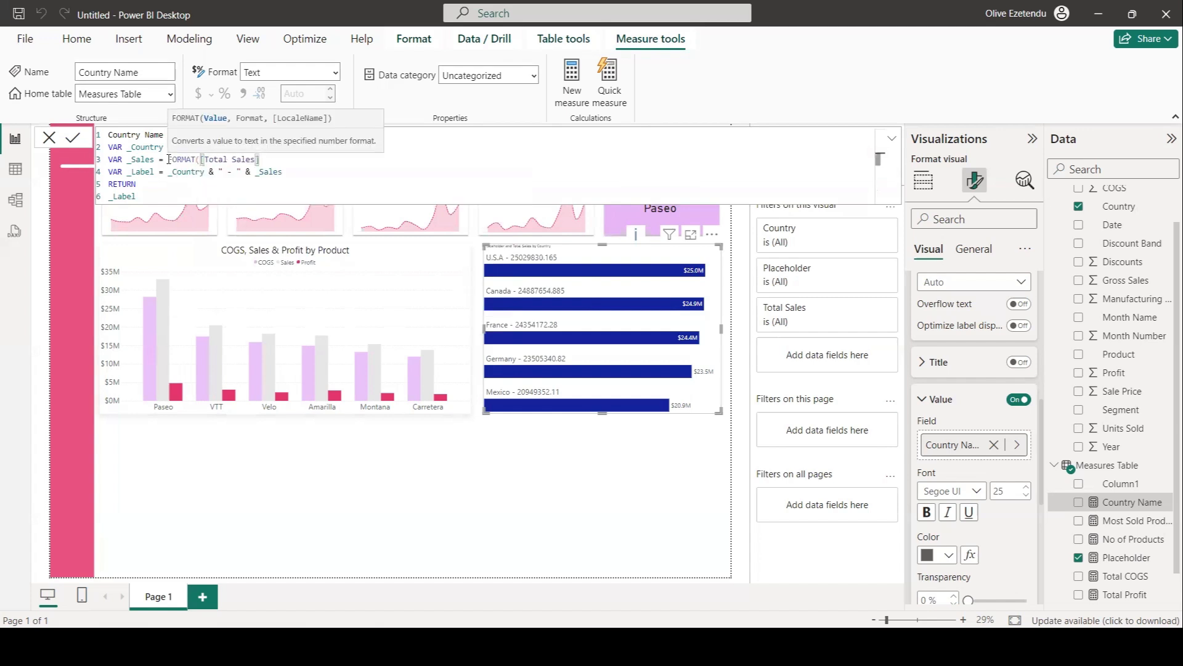
click(271, 159)
text(/1000000, ")
text($0.00,,)
text(M"))
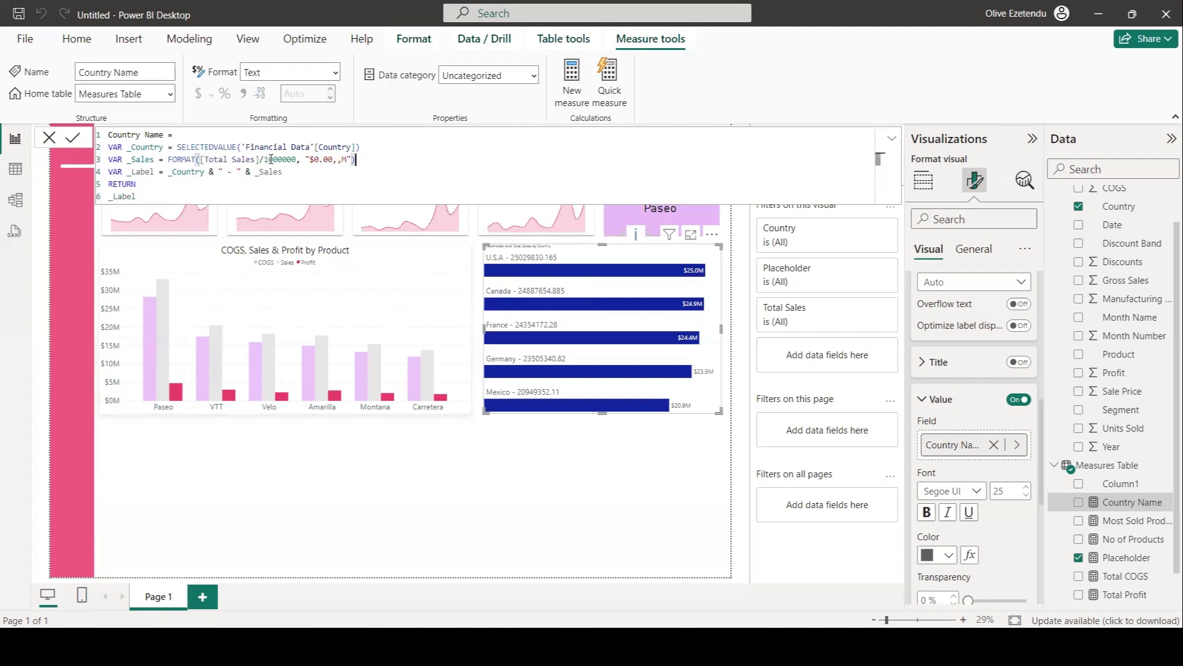
key(Return)
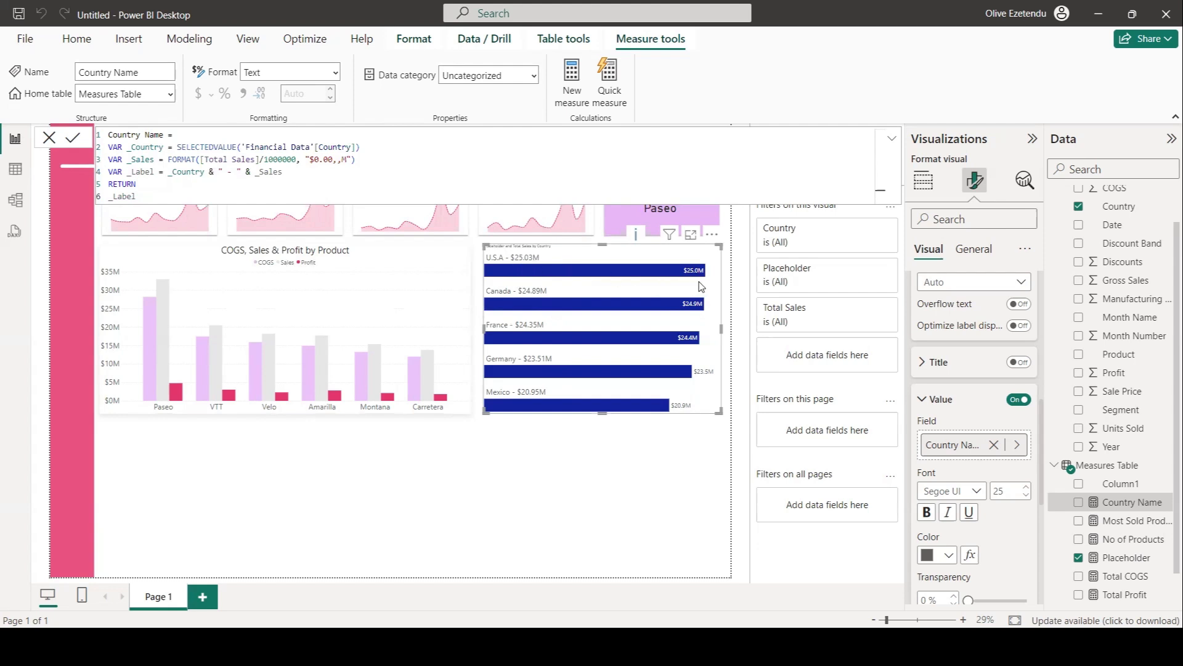
Change the _Sales format string to "$0.0,,M" for one decimal place and commit the measure.
mouse_move(606, 368)
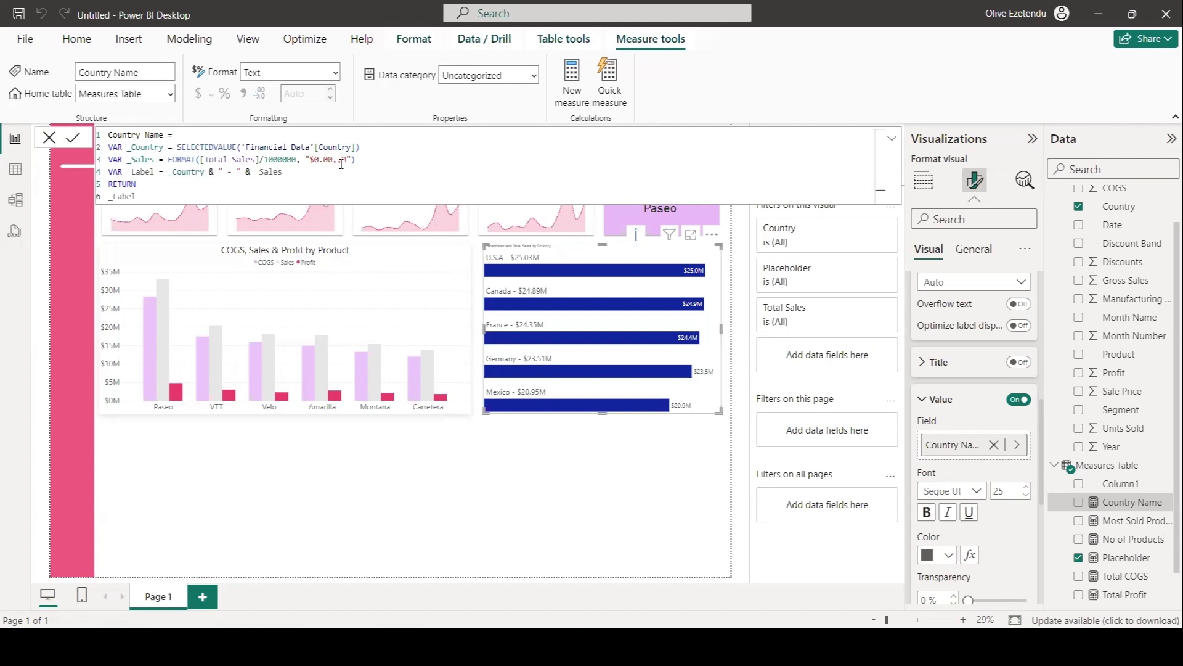
click(334, 160)
key(BackSpace)
key(Return)
mouse_move(586, 315)
click(891, 143)
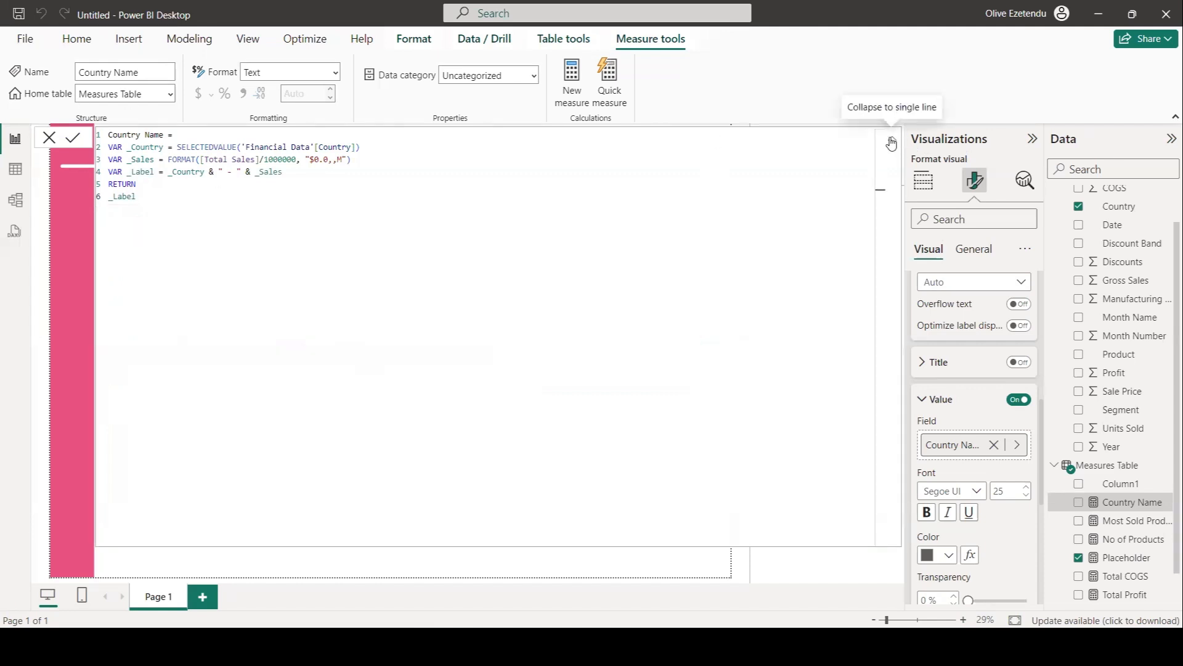
click(891, 142)
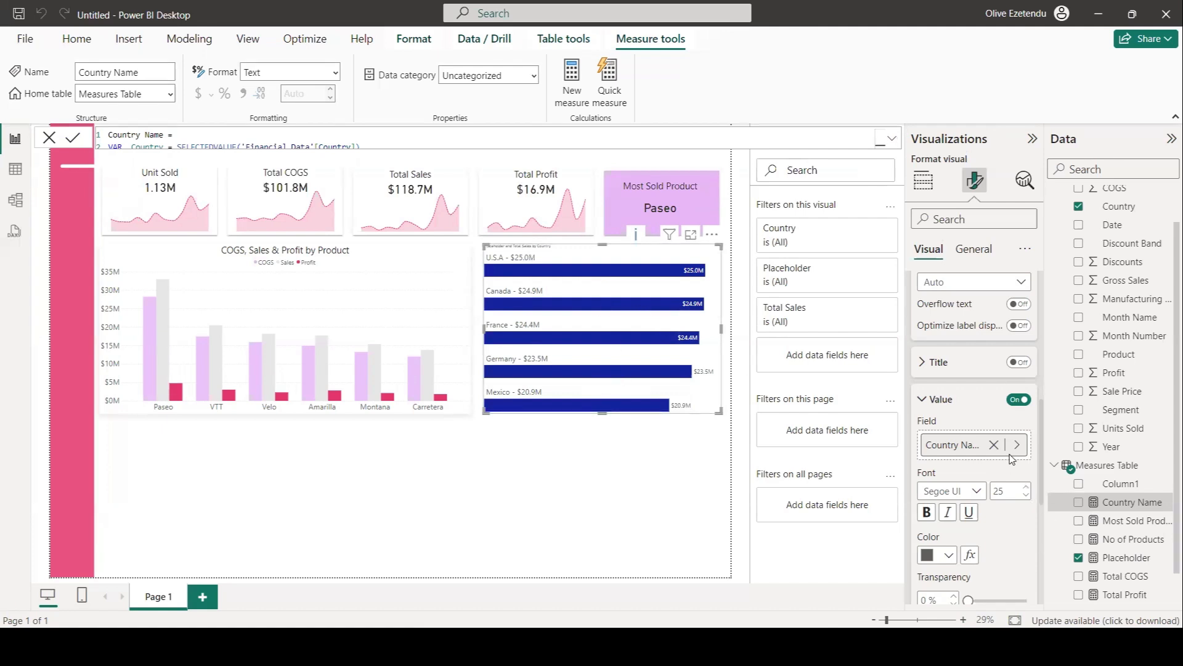
scroll(1010, 432, up, 4)
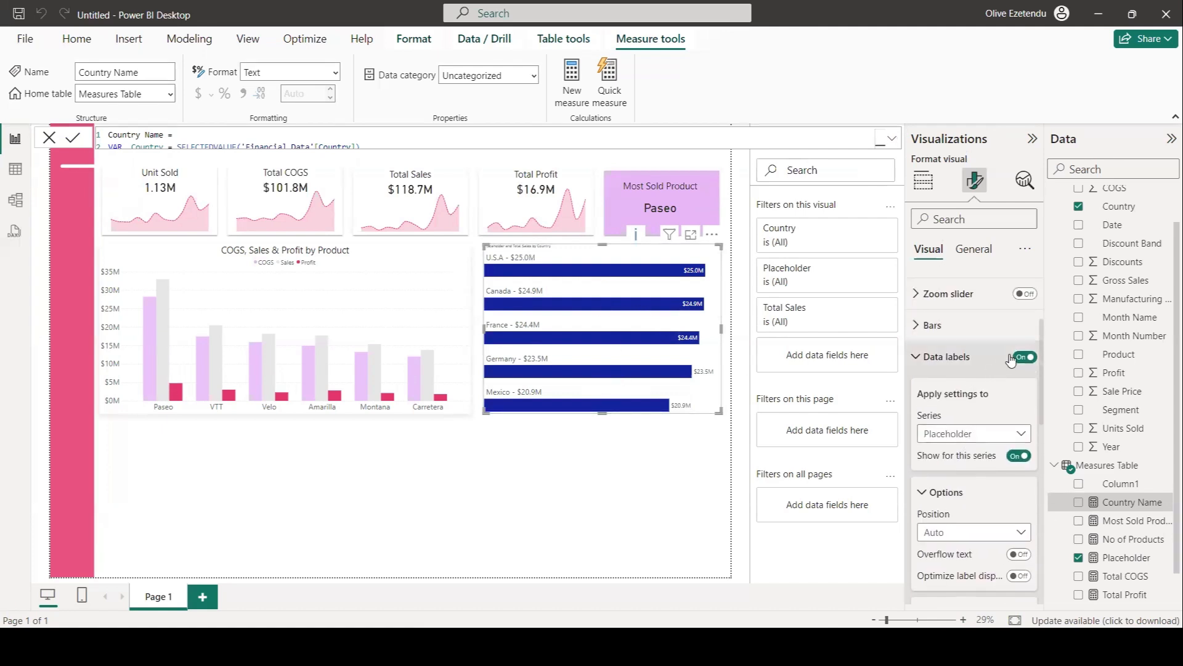
click(1023, 357)
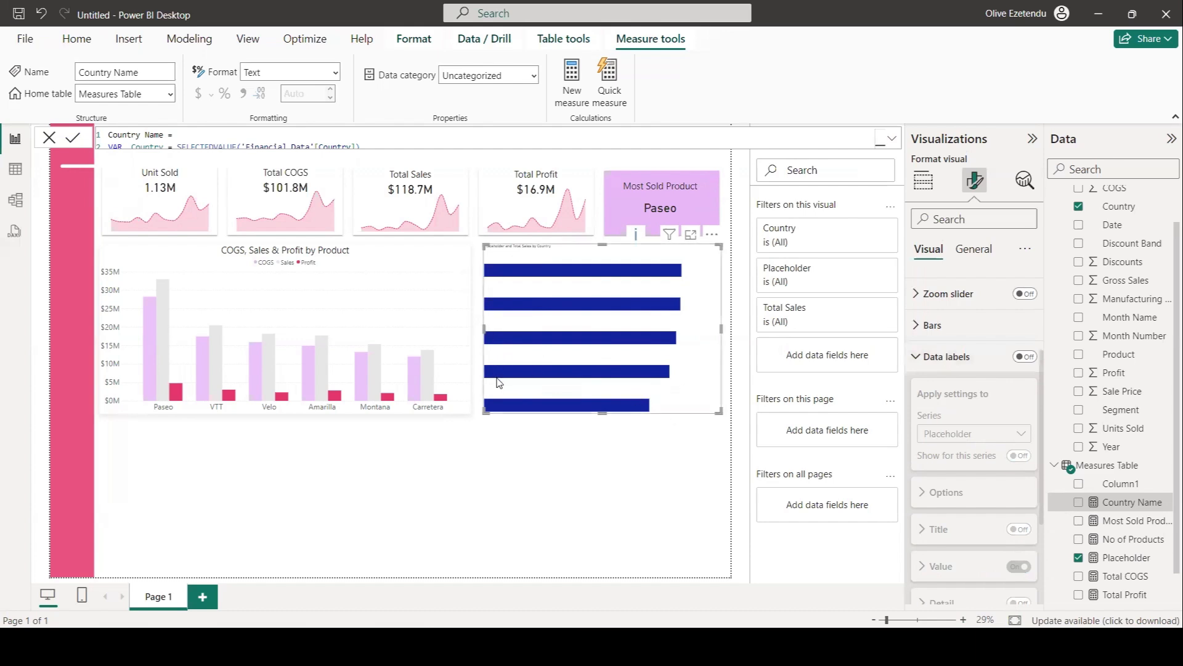
click(1025, 357)
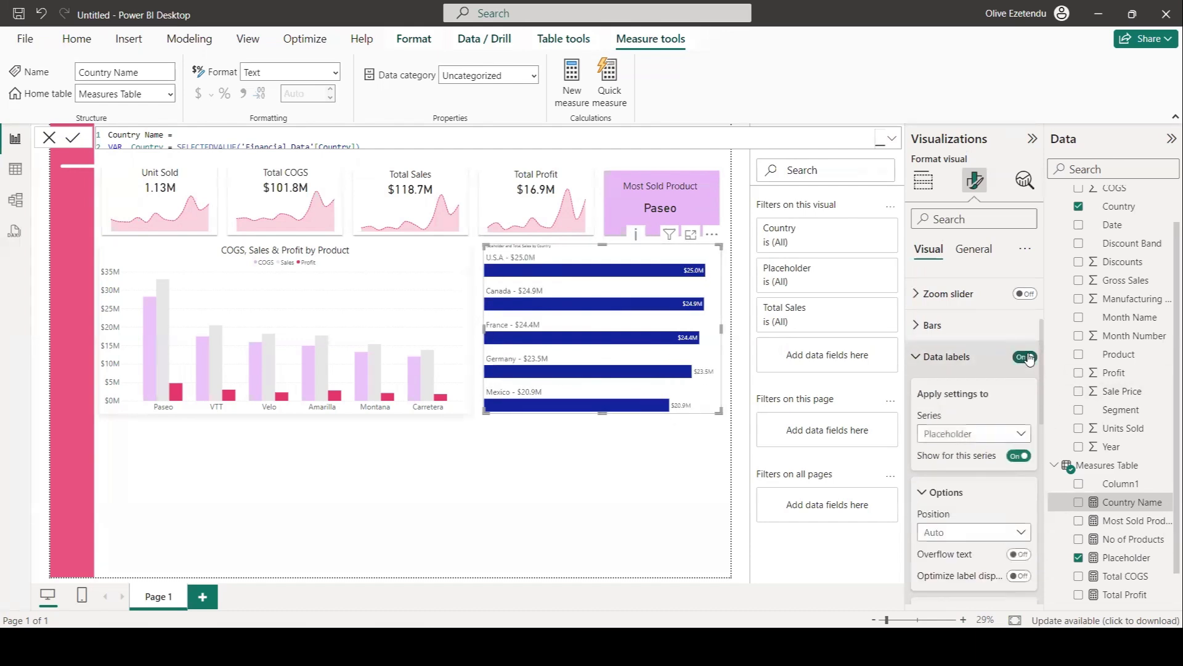
Turn off the data labels for the Total Sales series of the country bar chart.
click(1021, 434)
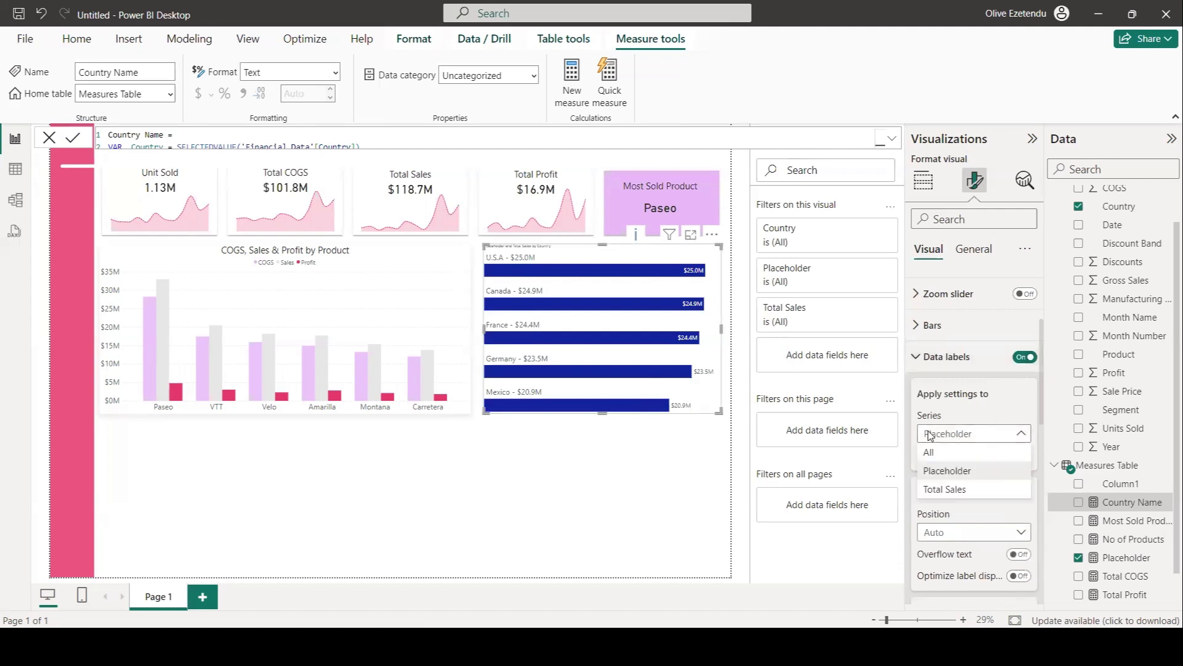
click(929, 452)
click(960, 490)
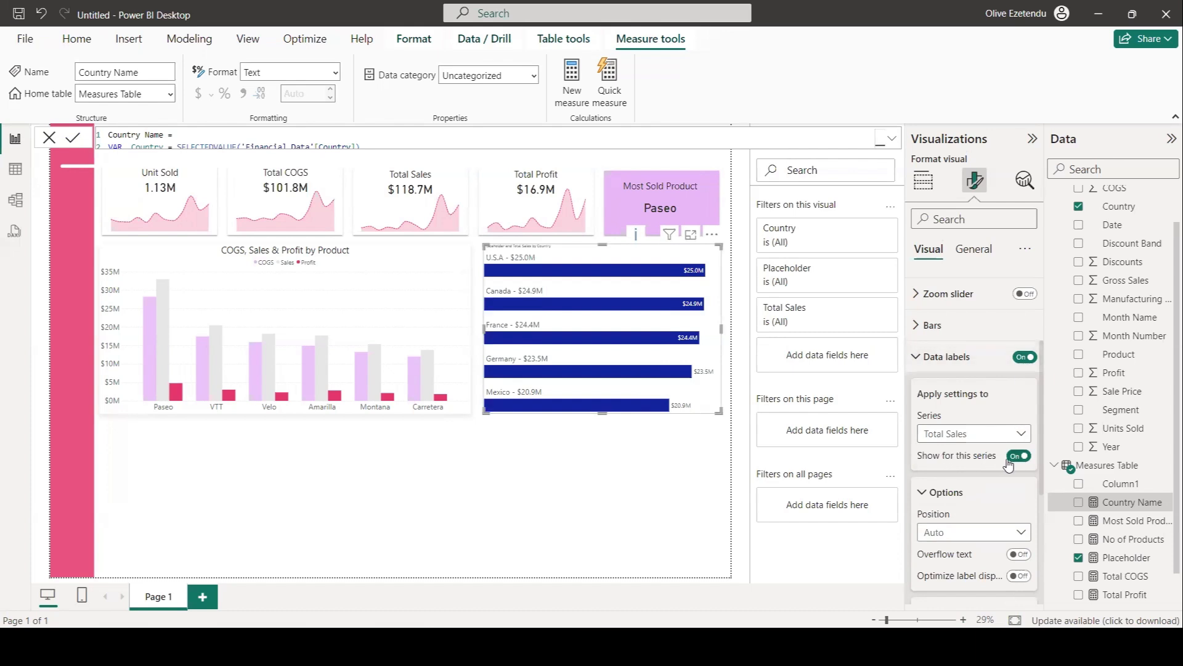
click(1018, 456)
Recolor the Total Sales bars of the country bar chart to light grey.
scroll(986, 424, down, 4)
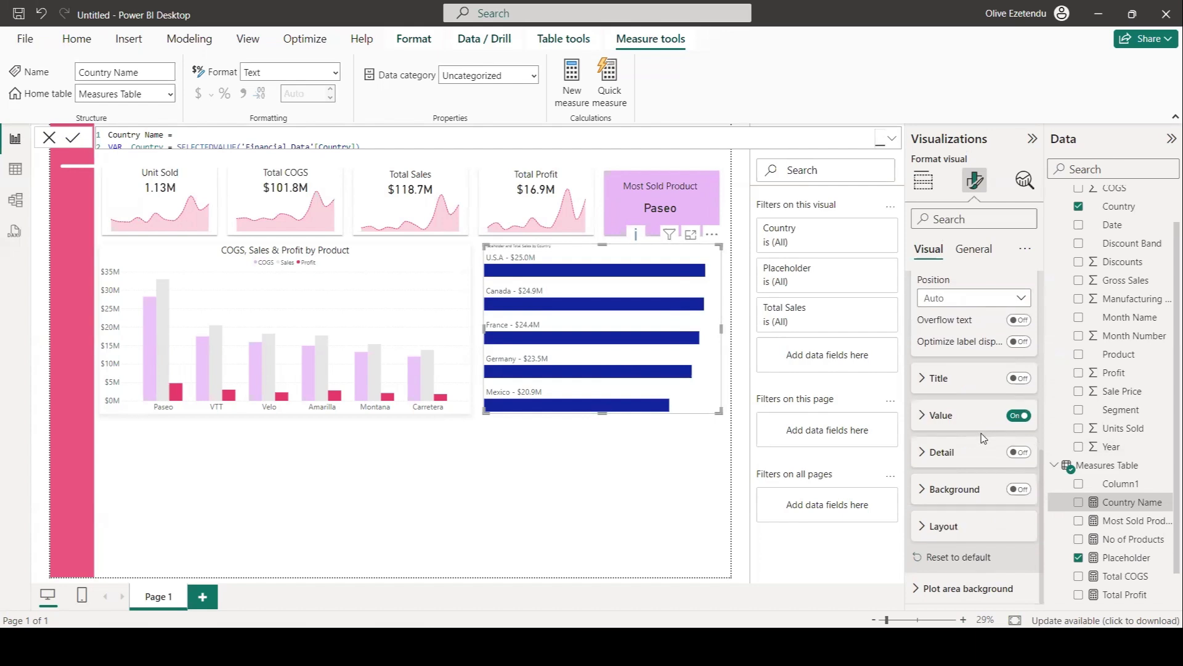
scroll(933, 420, up, 4)
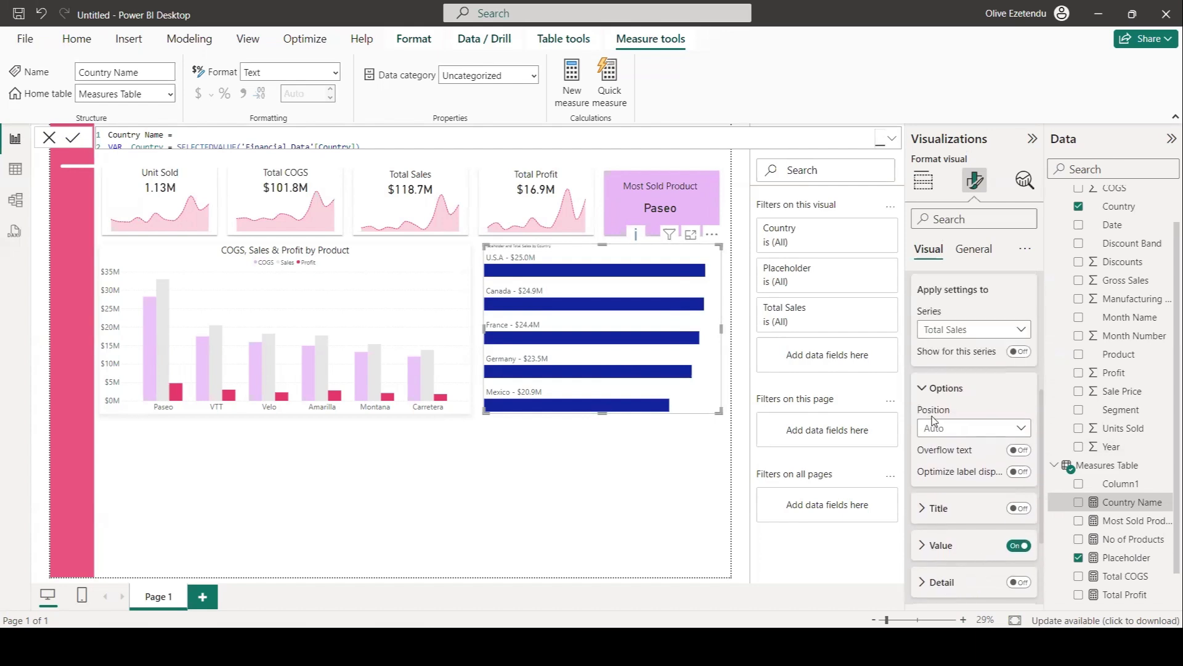
click(934, 391)
scroll(937, 426, down, 3)
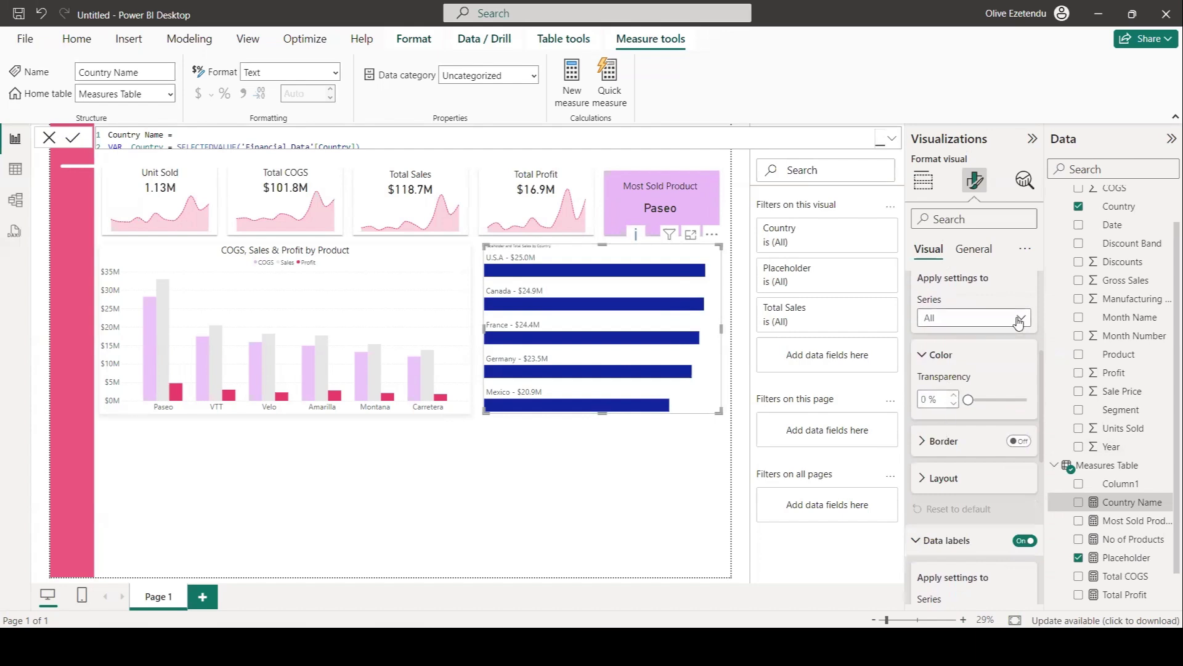
click(1015, 322)
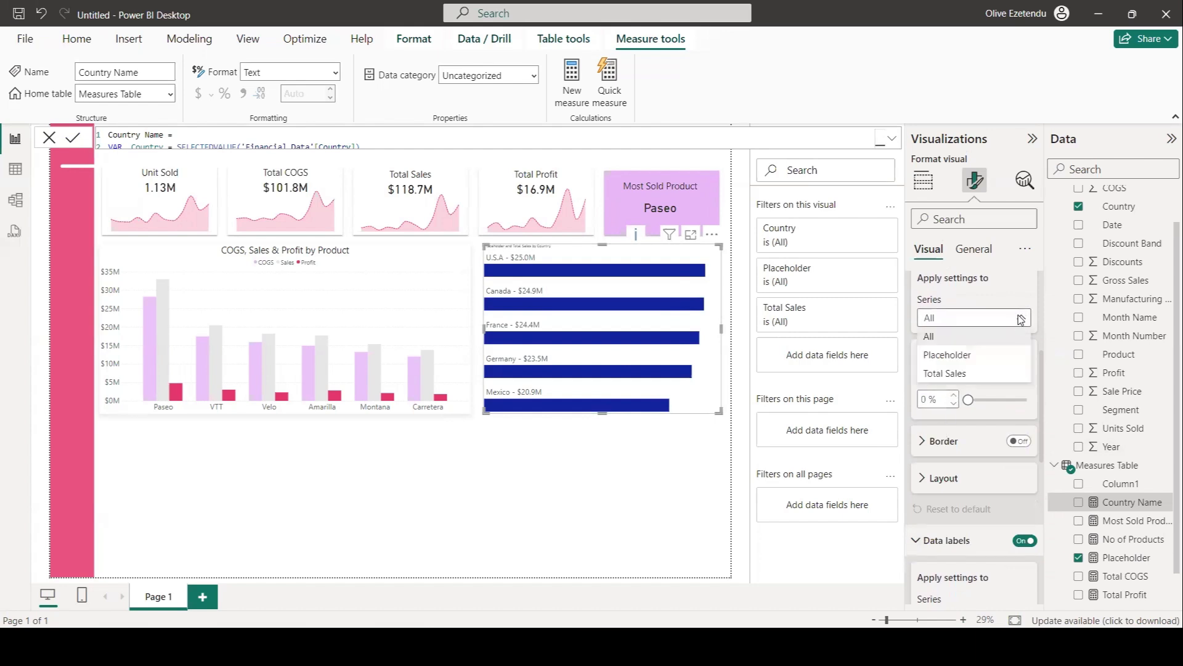
click(934, 373)
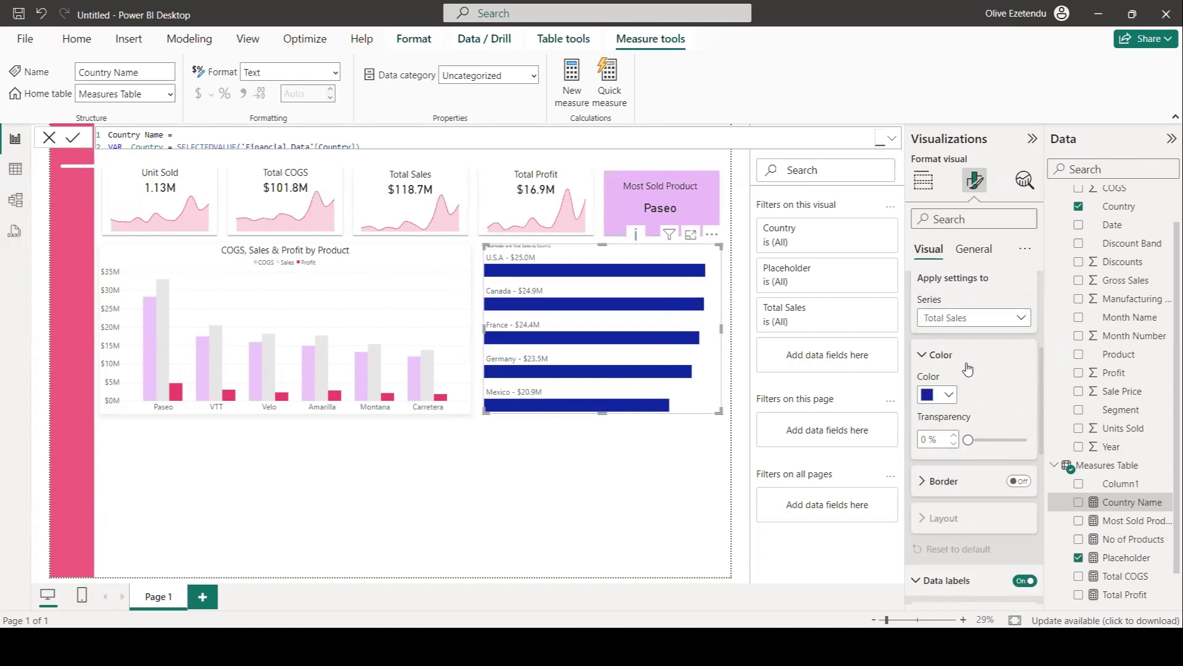
click(949, 397)
click(978, 319)
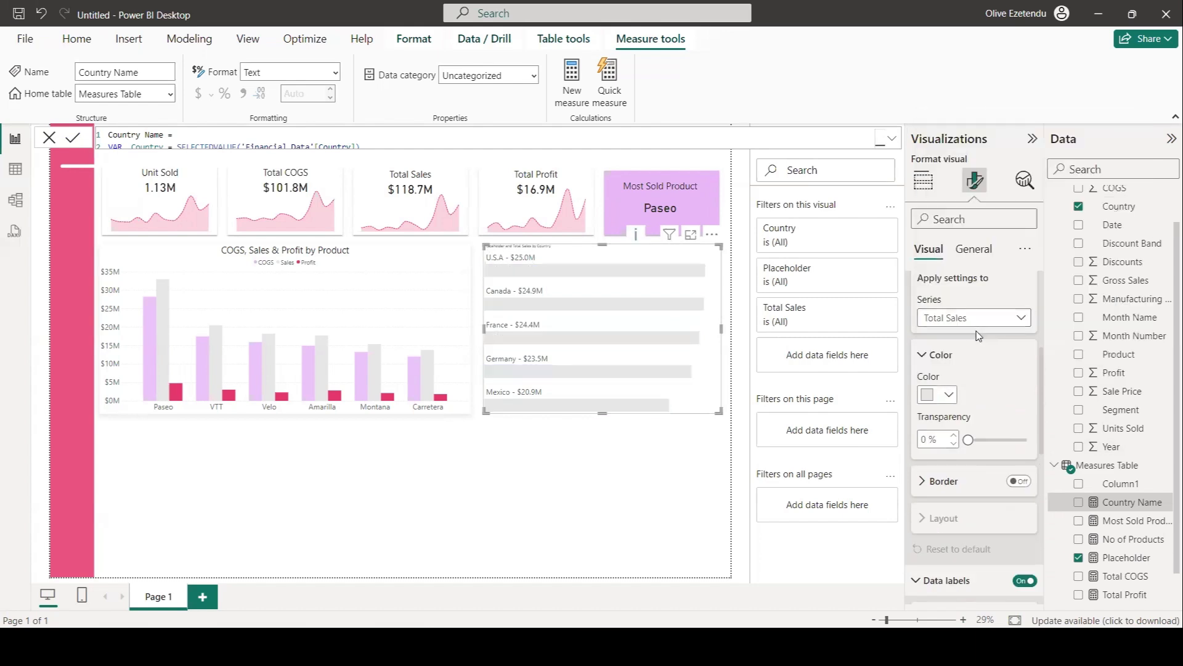
Set the country bar chart's title to "Product Sales by Country" in Segoe UI 30, centered.
click(973, 249)
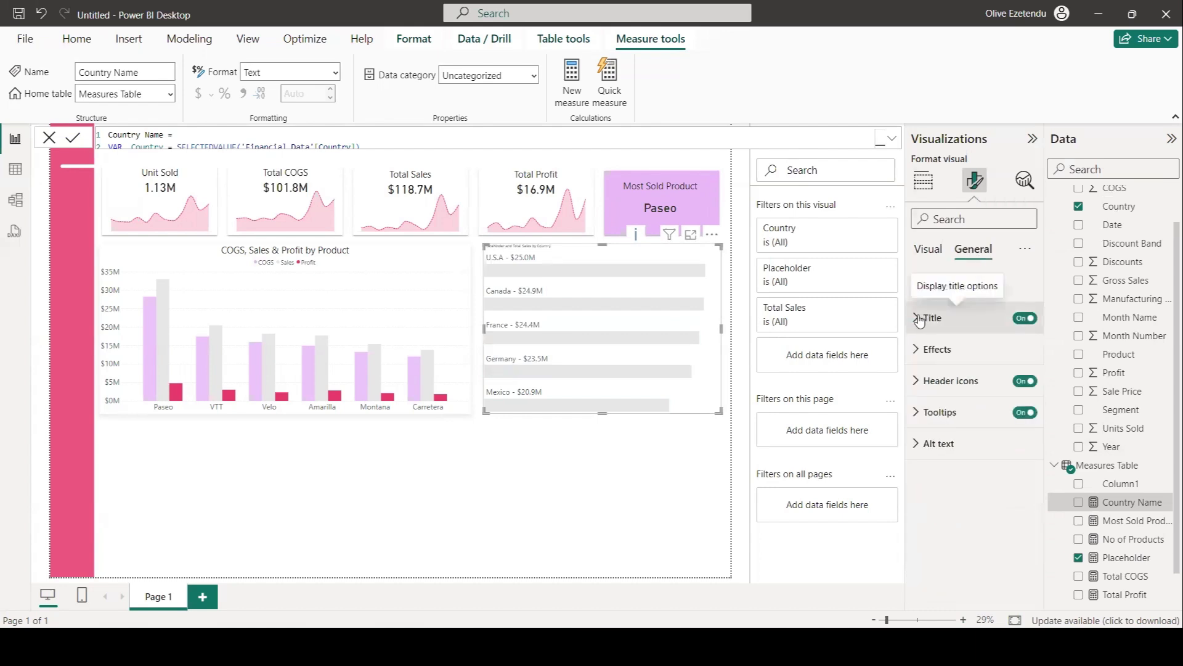
click(936, 328)
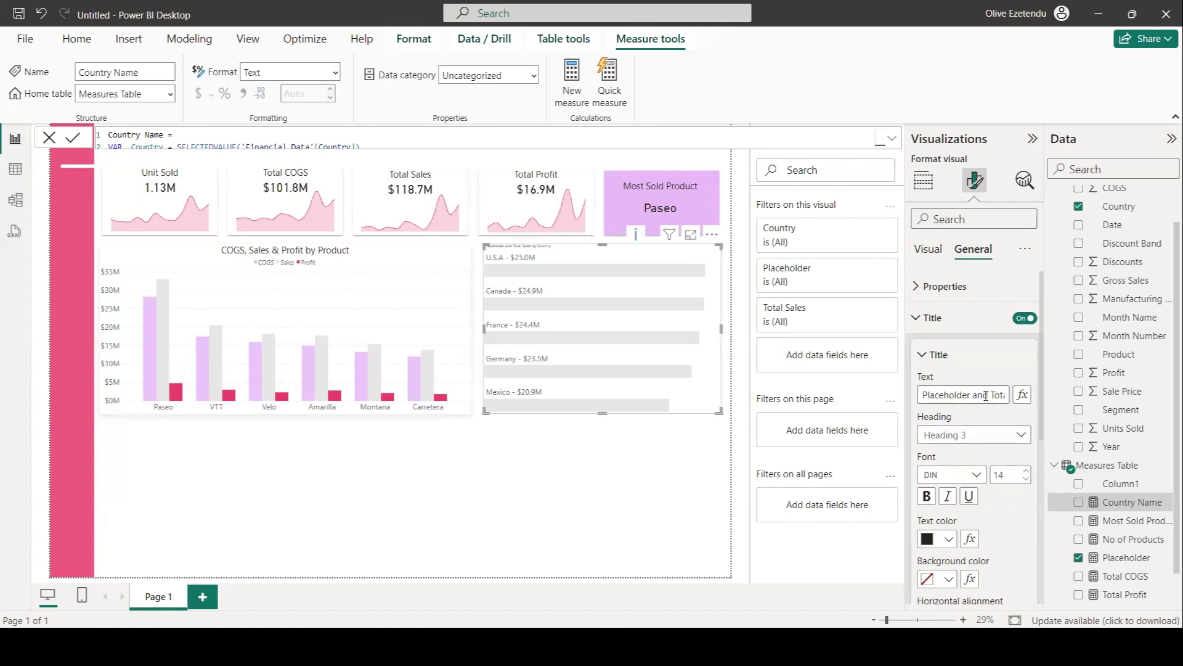
drag(922, 393, 1011, 401)
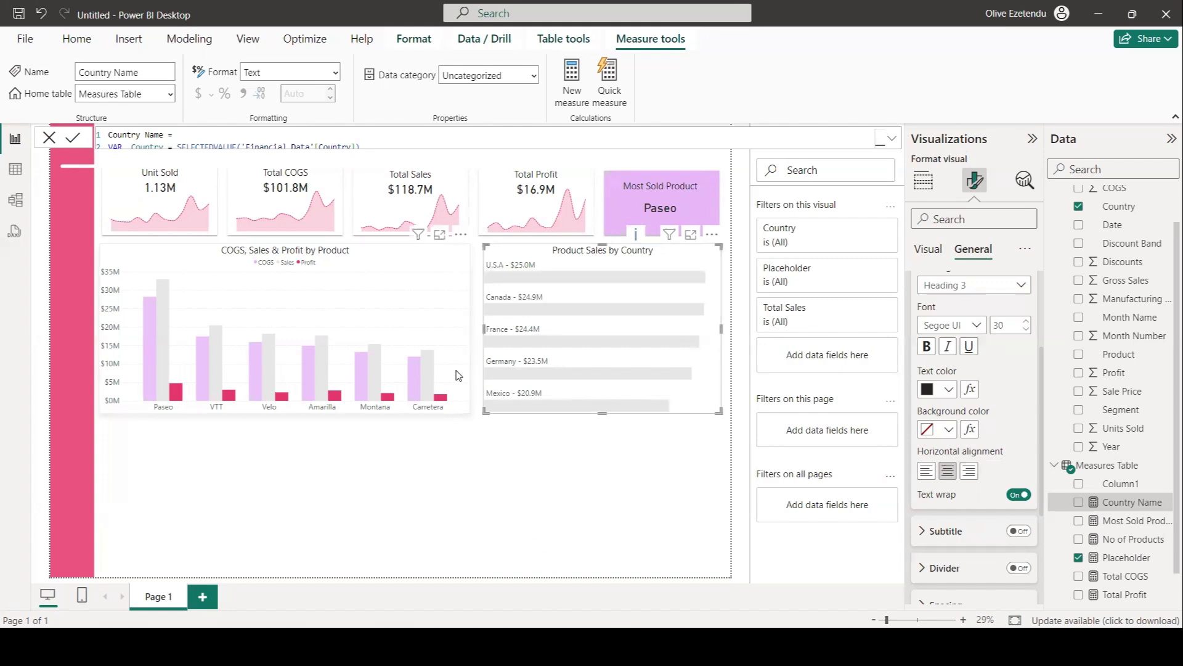
scroll(1118, 530, down, 1)
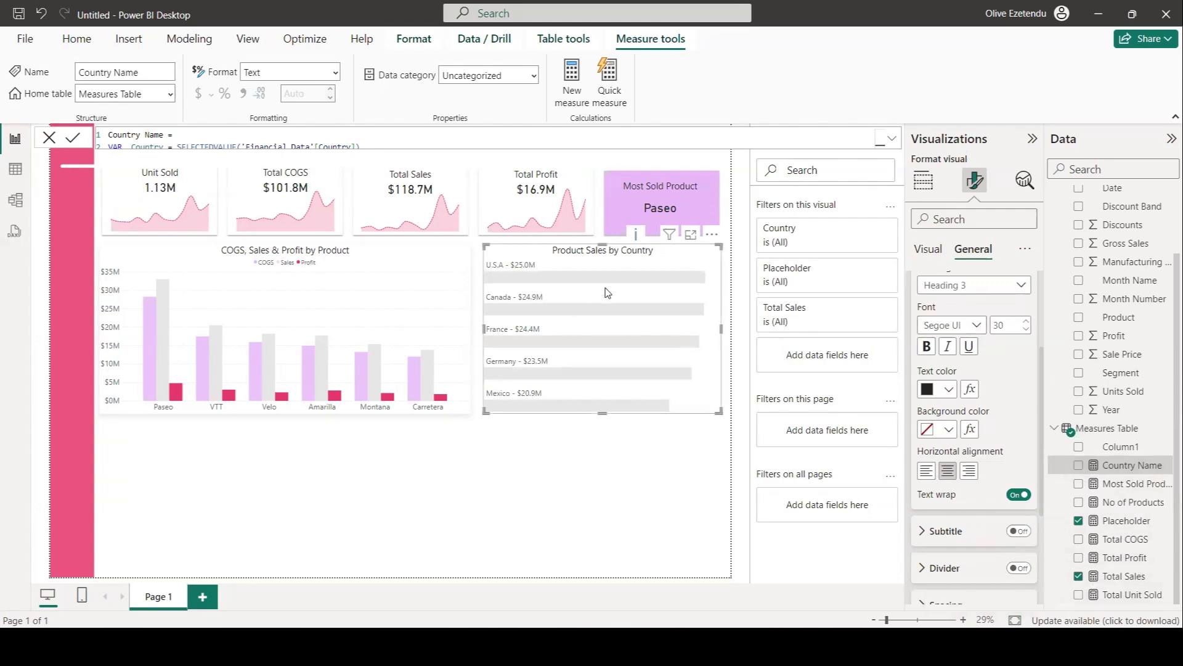
Create a new measure in Measures Table: Total Discount = SUM('Financial Data'[Discounts]), and commit it.
click(1108, 426)
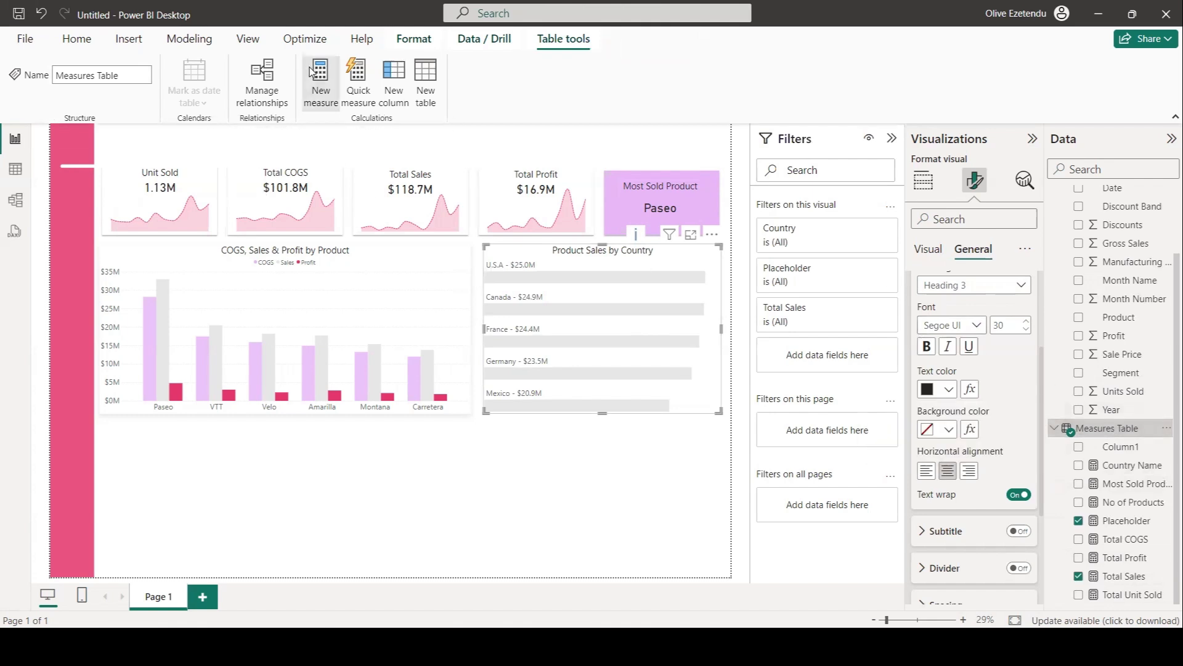
click(328, 93)
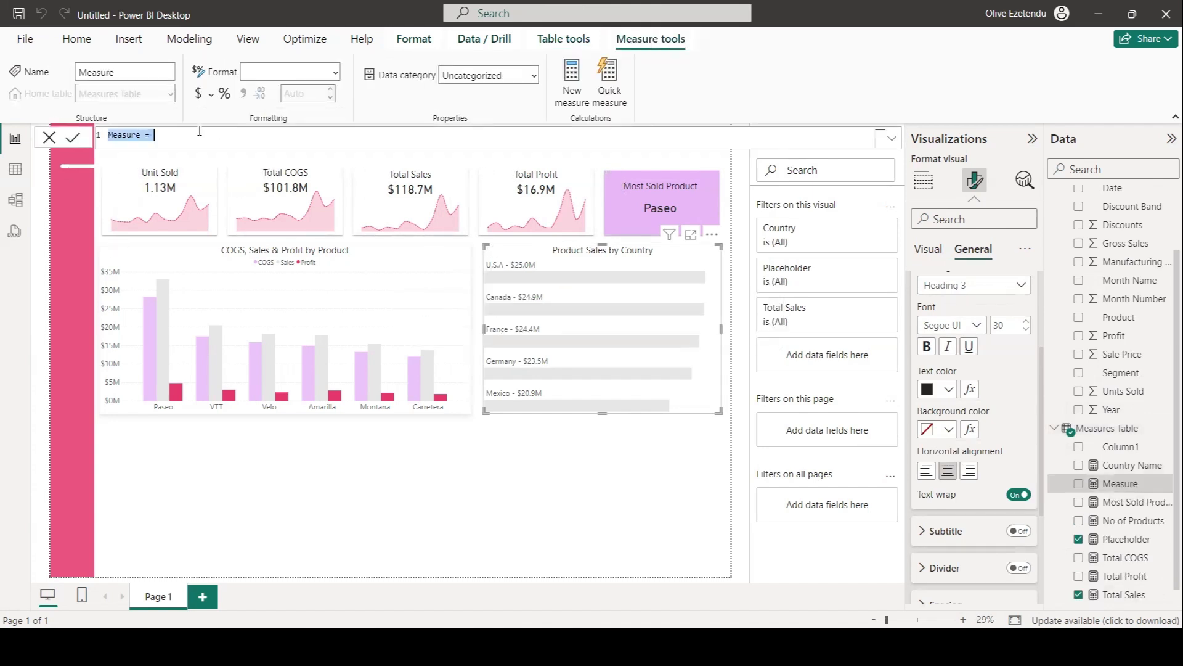
text(Total Discount)
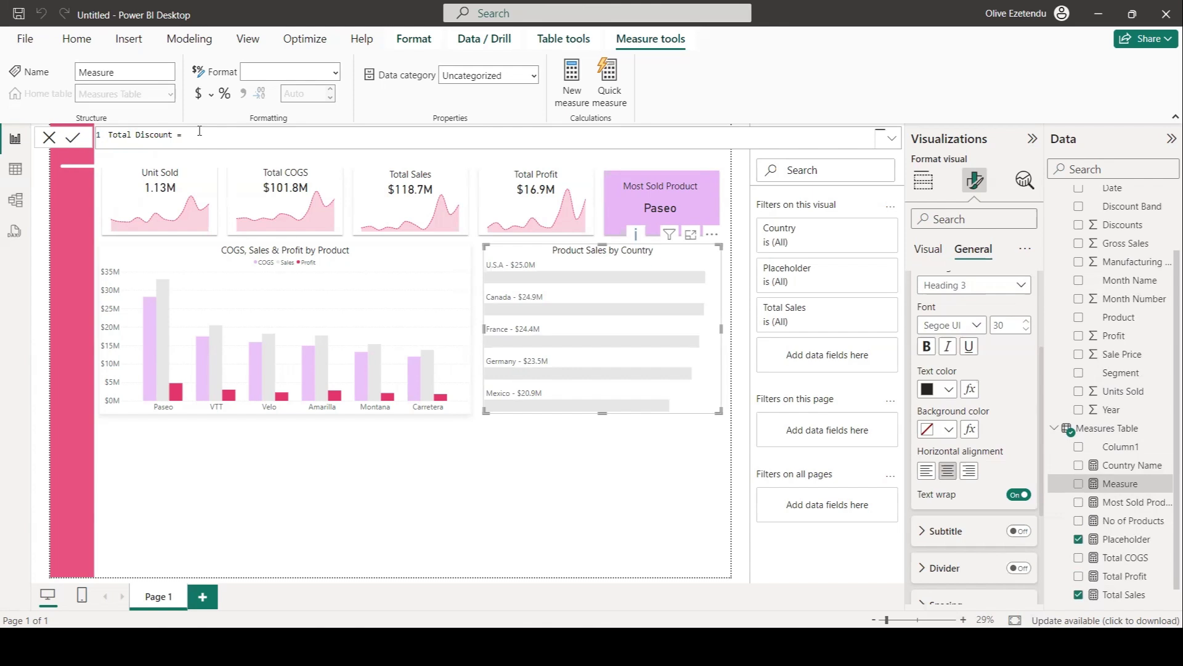
text(SU)
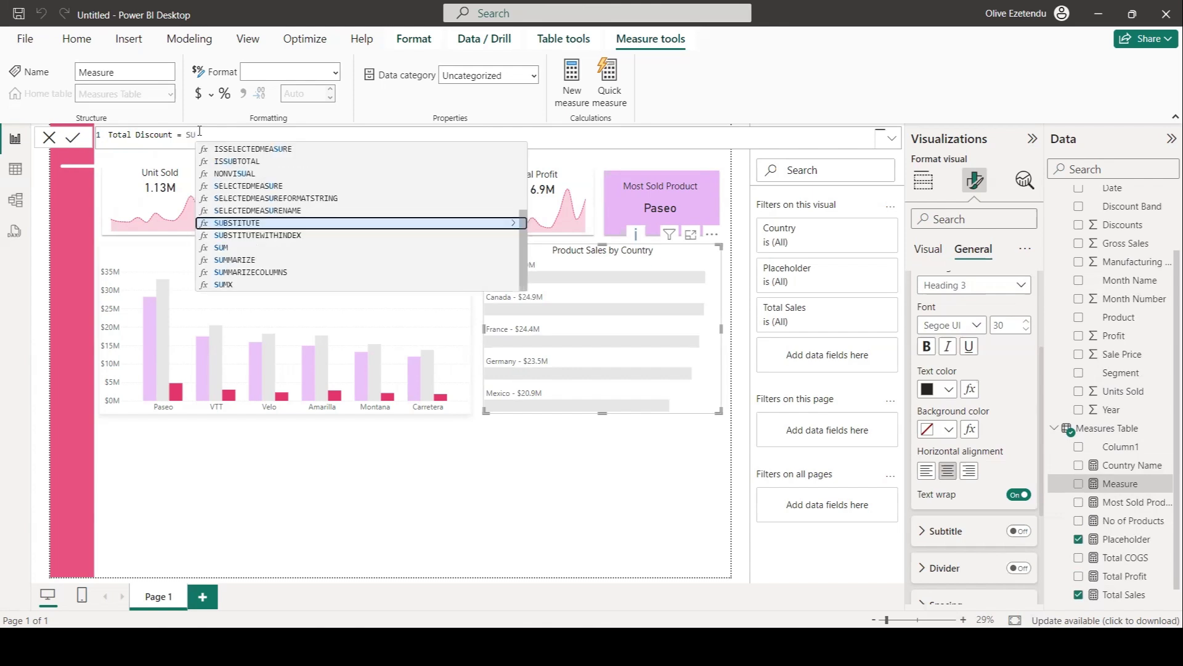
text(M)
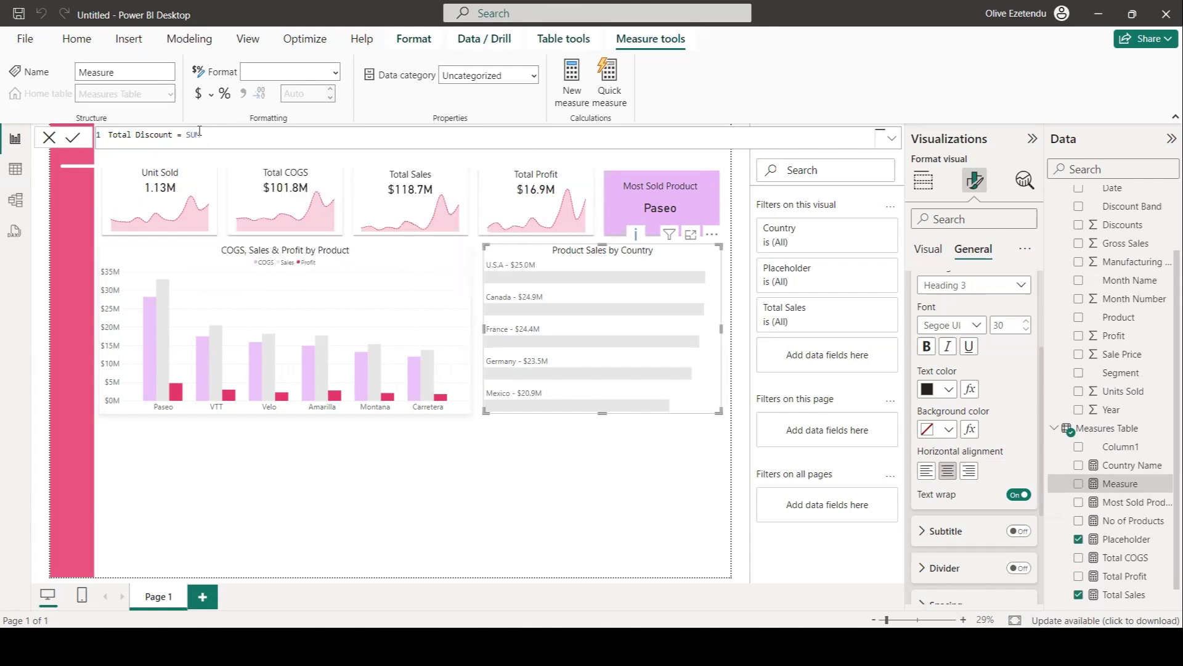
text( ()
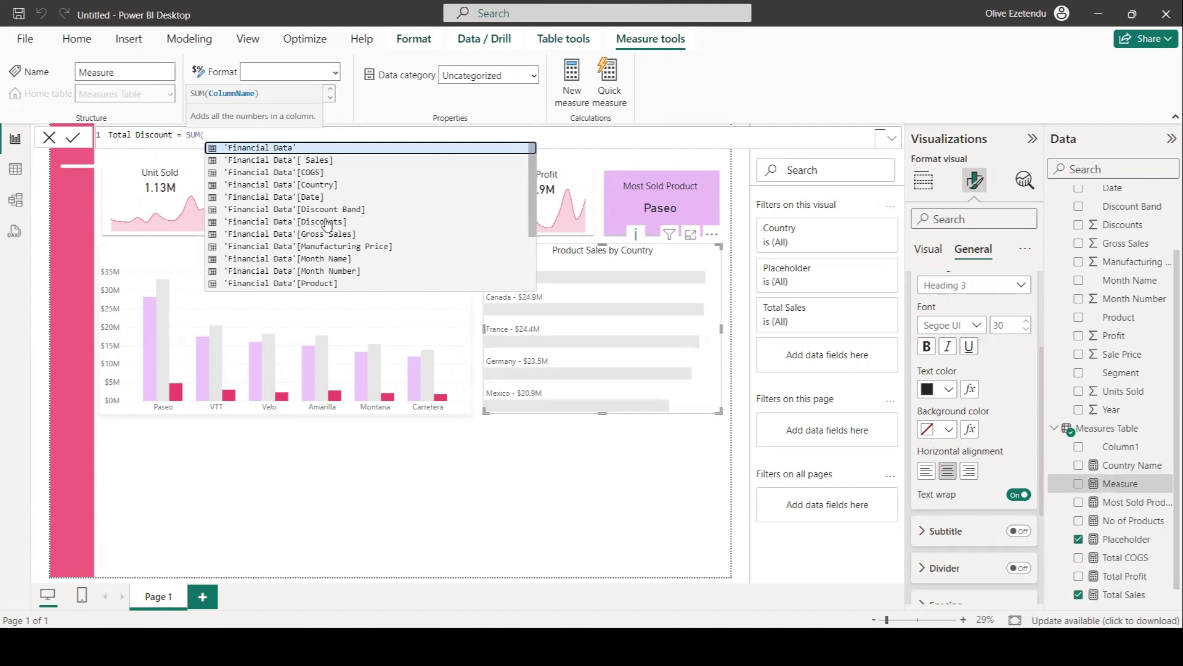
click(326, 222)
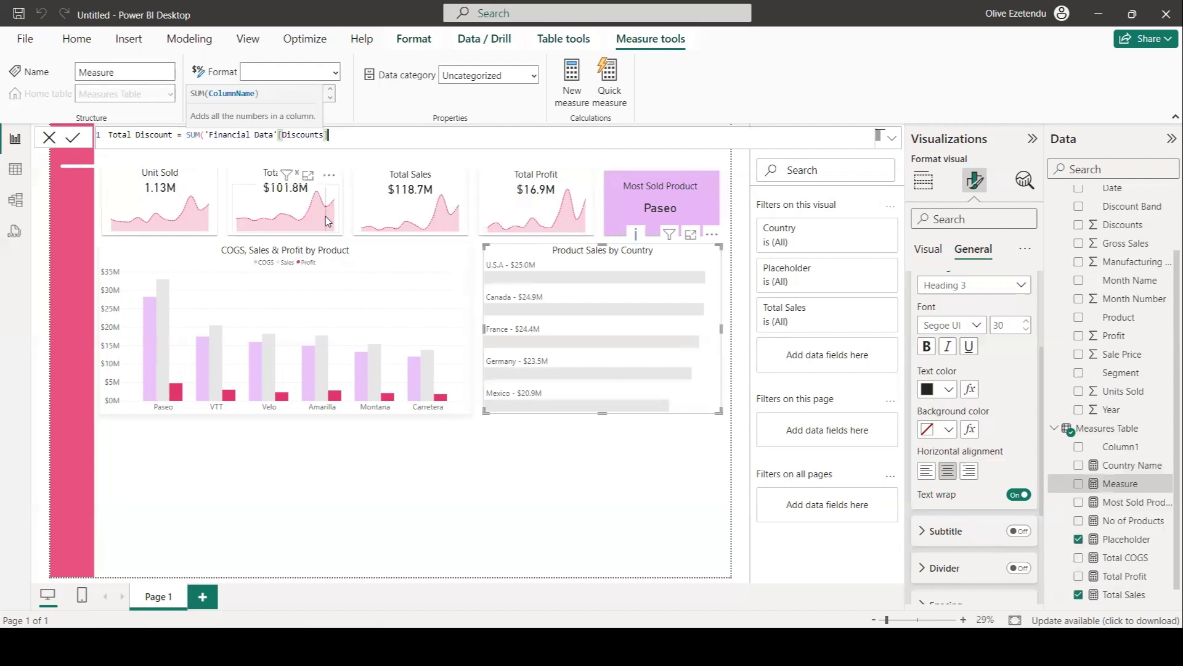
text())
key(Return)
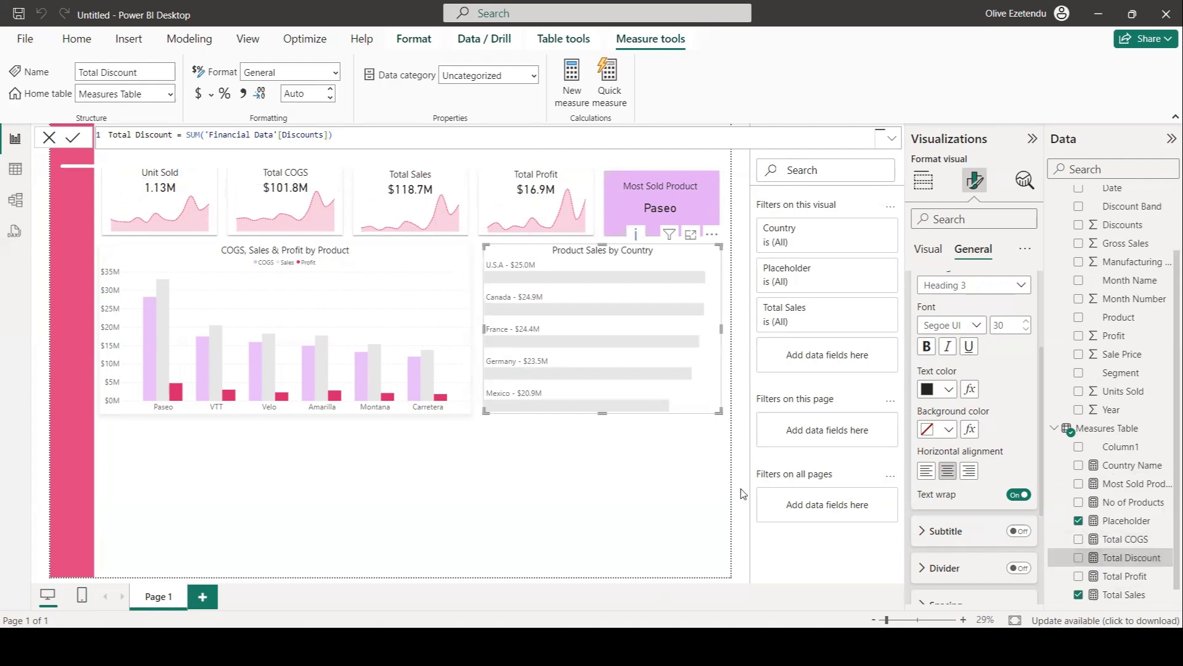
Insert a table visual and place it below the product column chart.
click(741, 231)
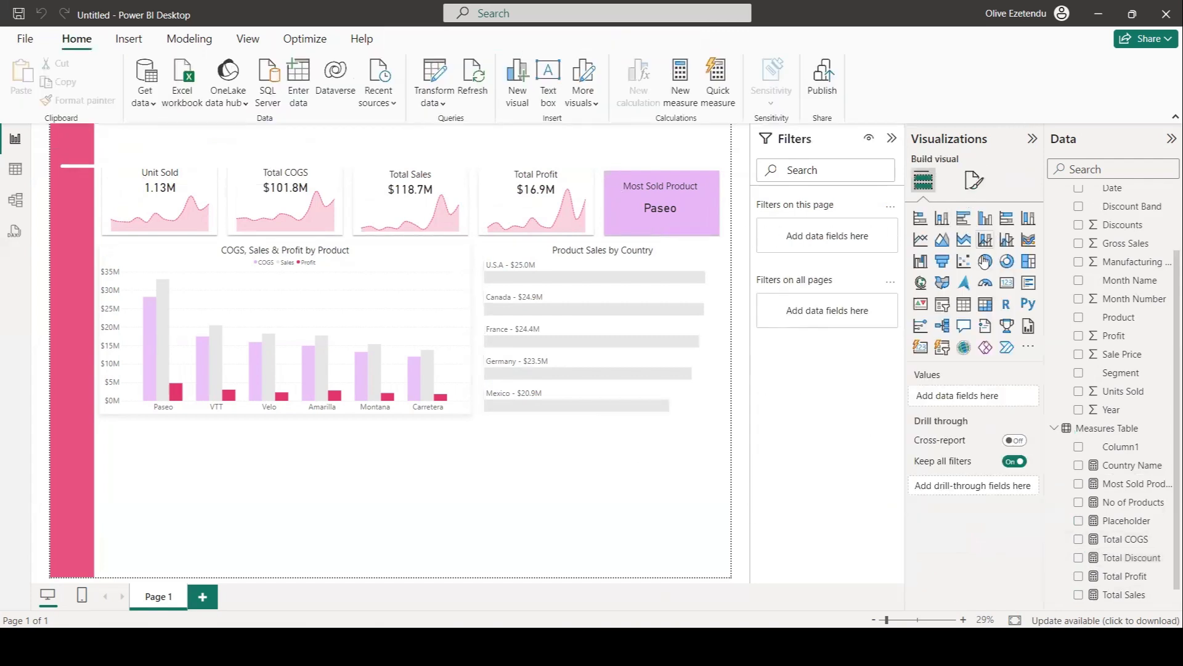
click(963, 304)
drag(166, 143, 234, 487)
drag(262, 426, 264, 422)
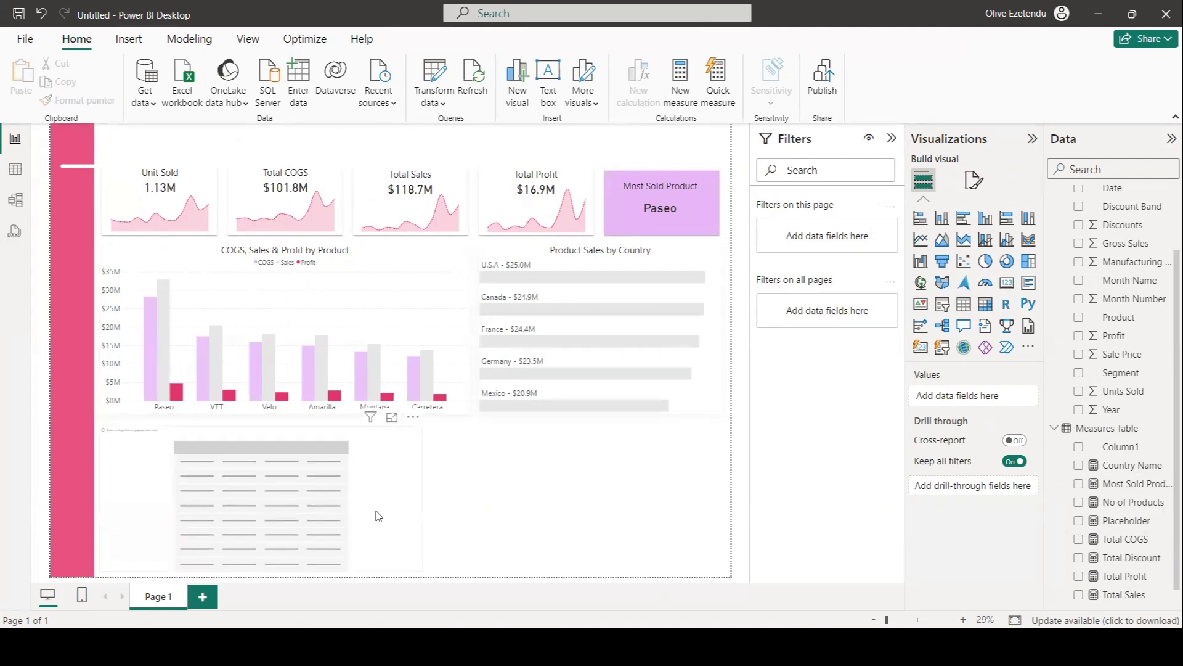
click(379, 516)
click(974, 179)
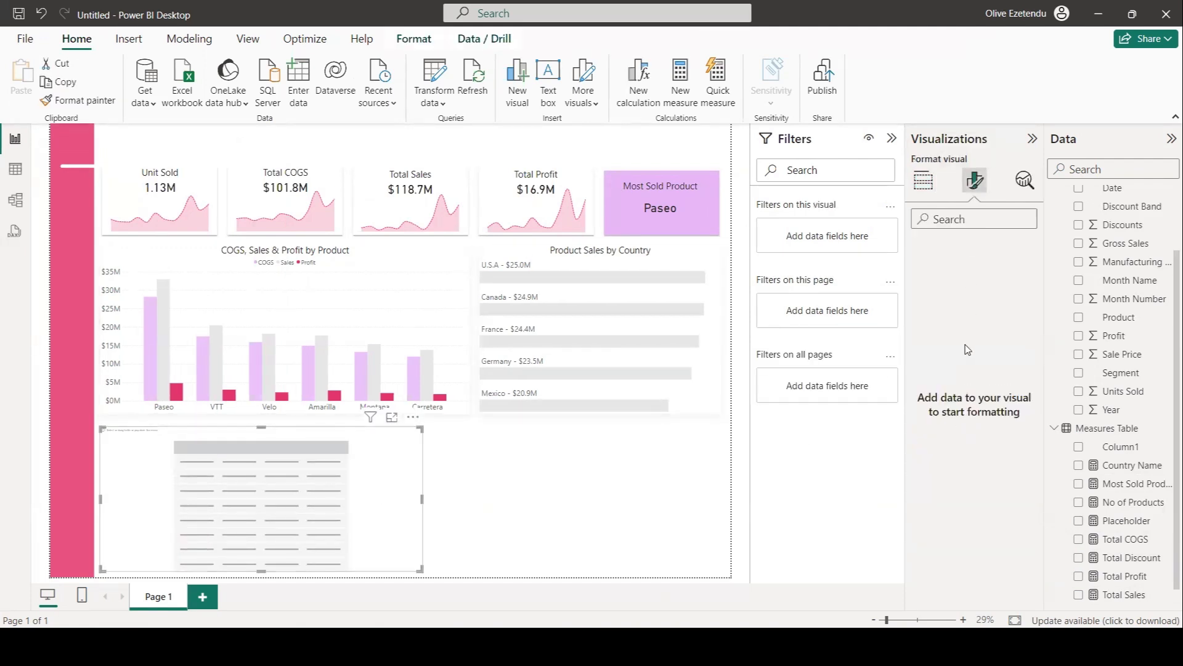
click(924, 182)
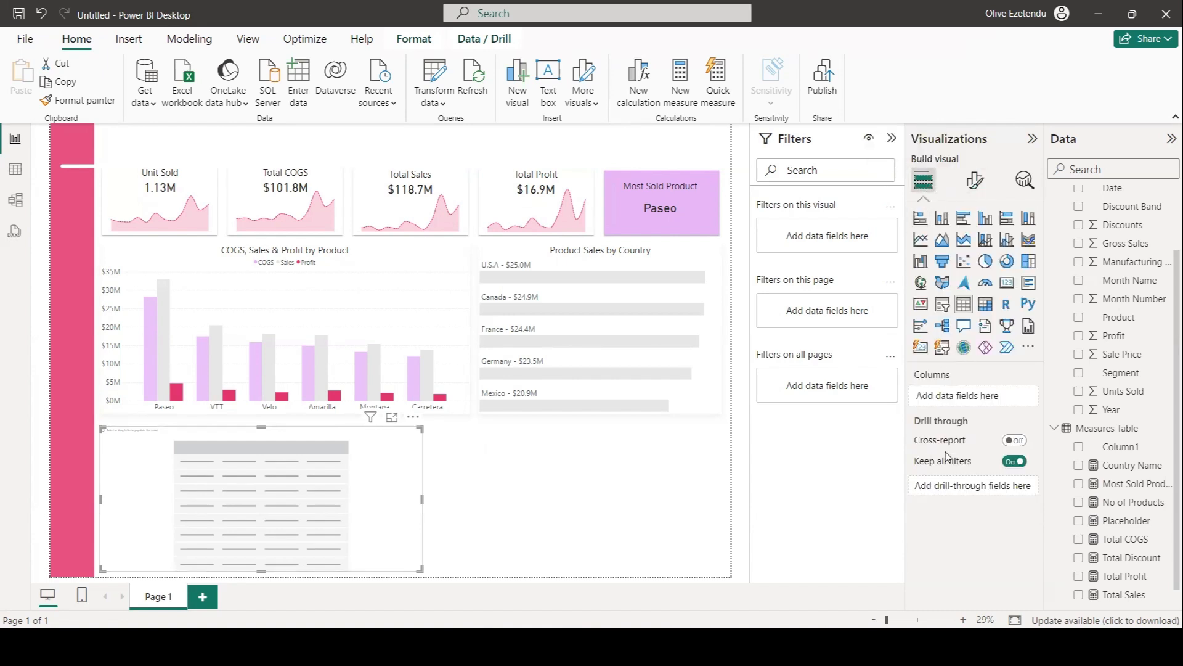
Add Product, Total Unit Sold, Total COGS, Total Discount, Total Sales and Total Profit as the table's columns.
click(1115, 321)
drag(1115, 321, 983, 401)
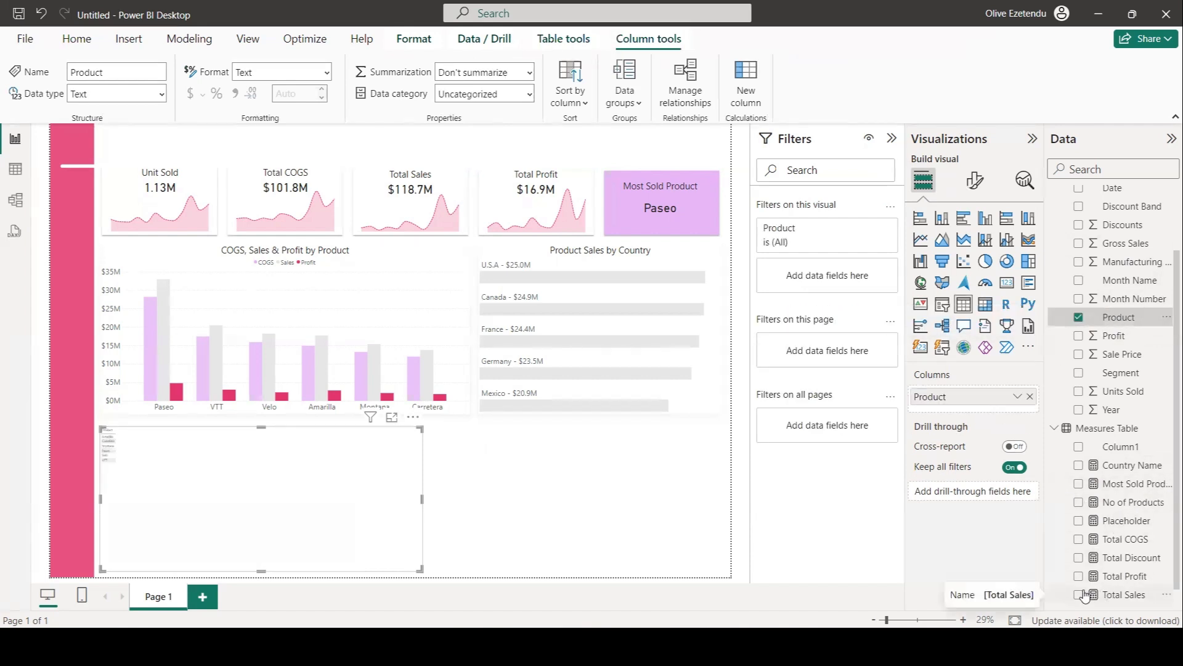
scroll(1151, 533, down, 1)
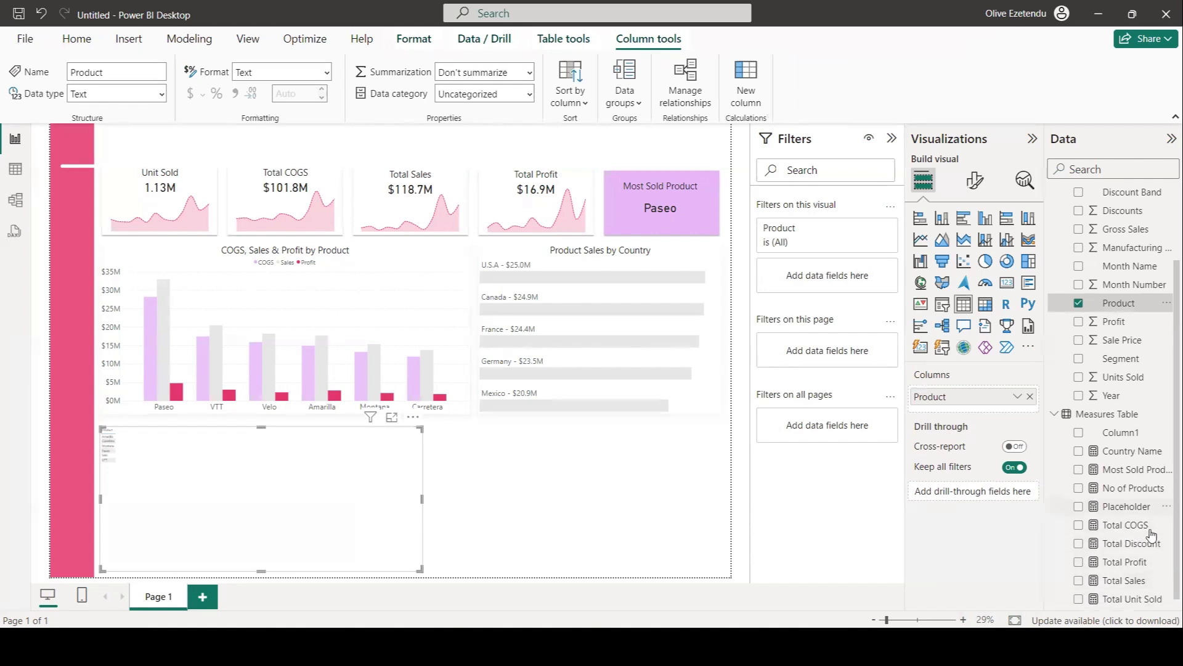
click(1079, 595)
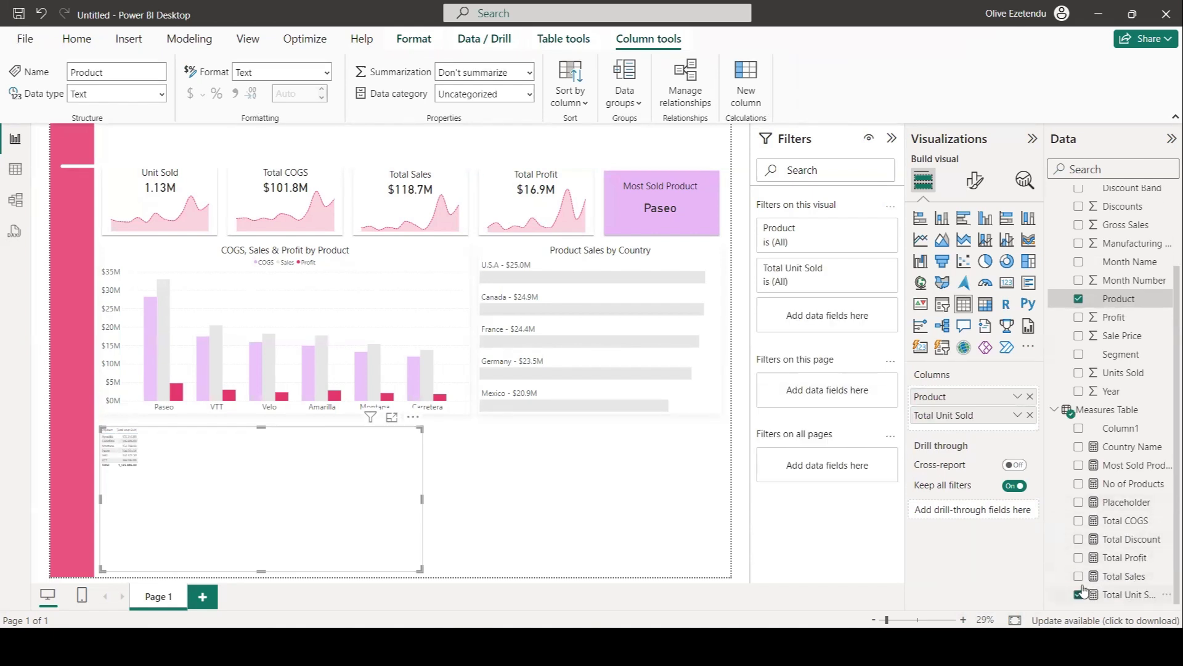
click(1079, 522)
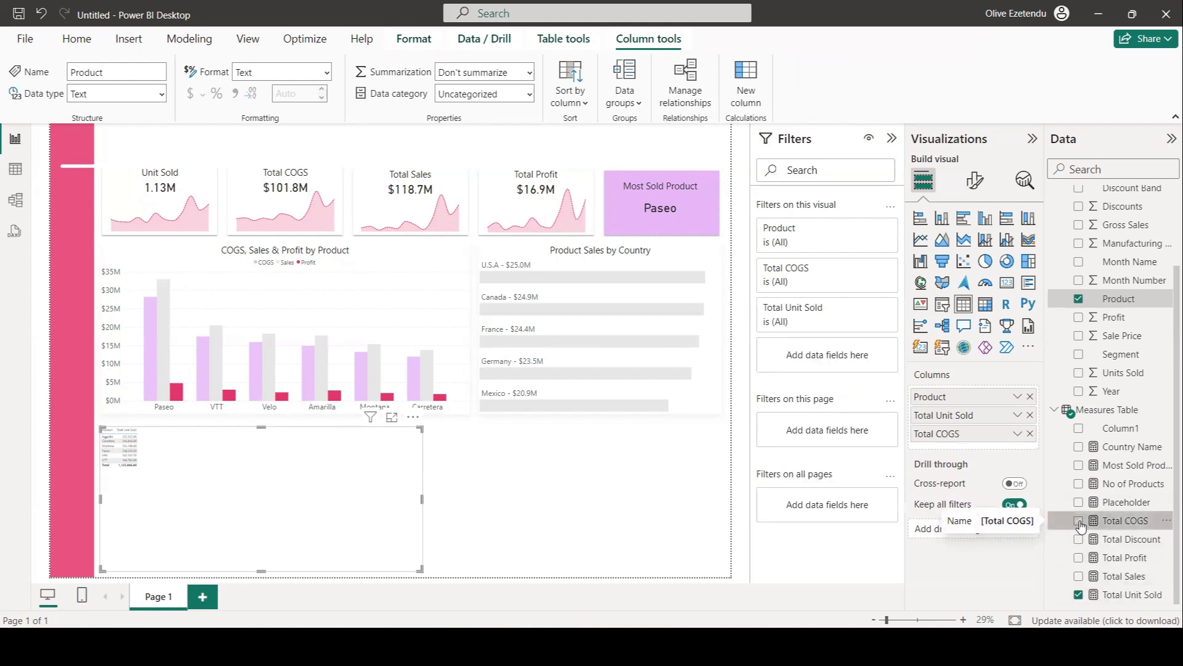
click(1079, 541)
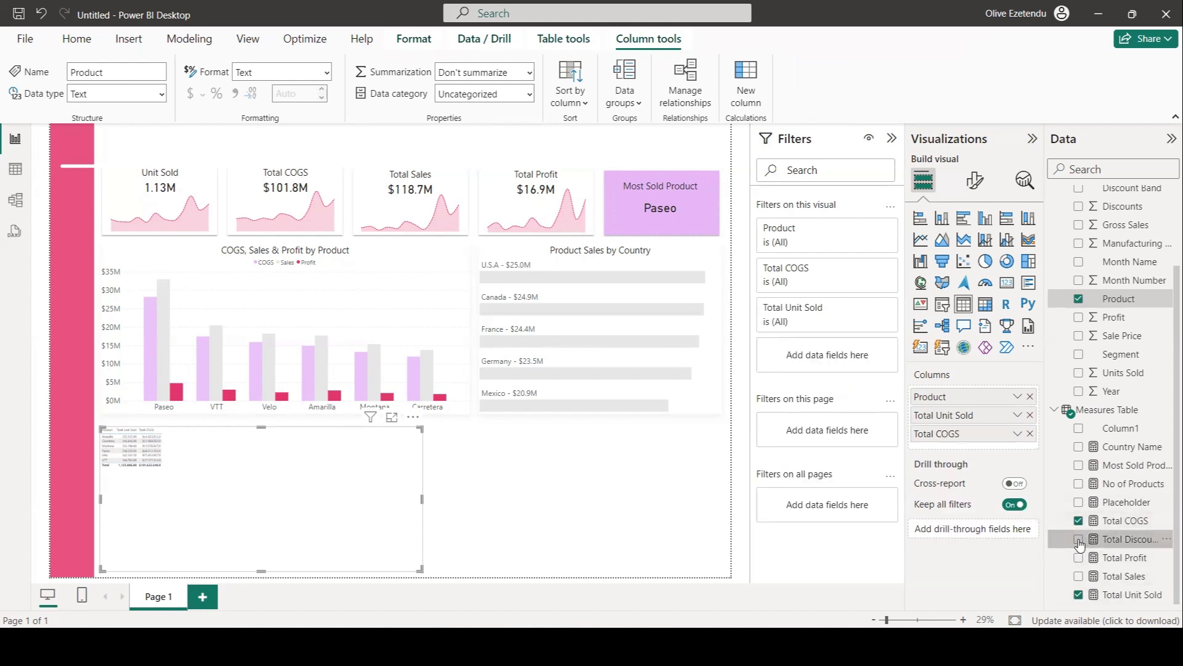
click(1078, 576)
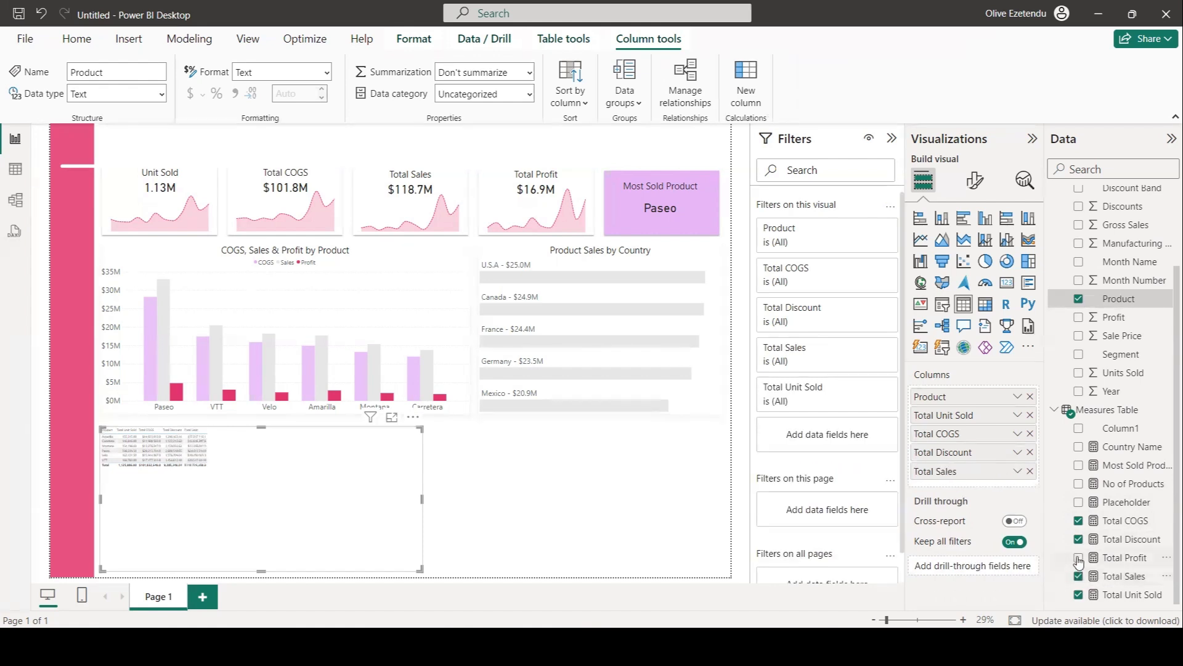
click(1078, 558)
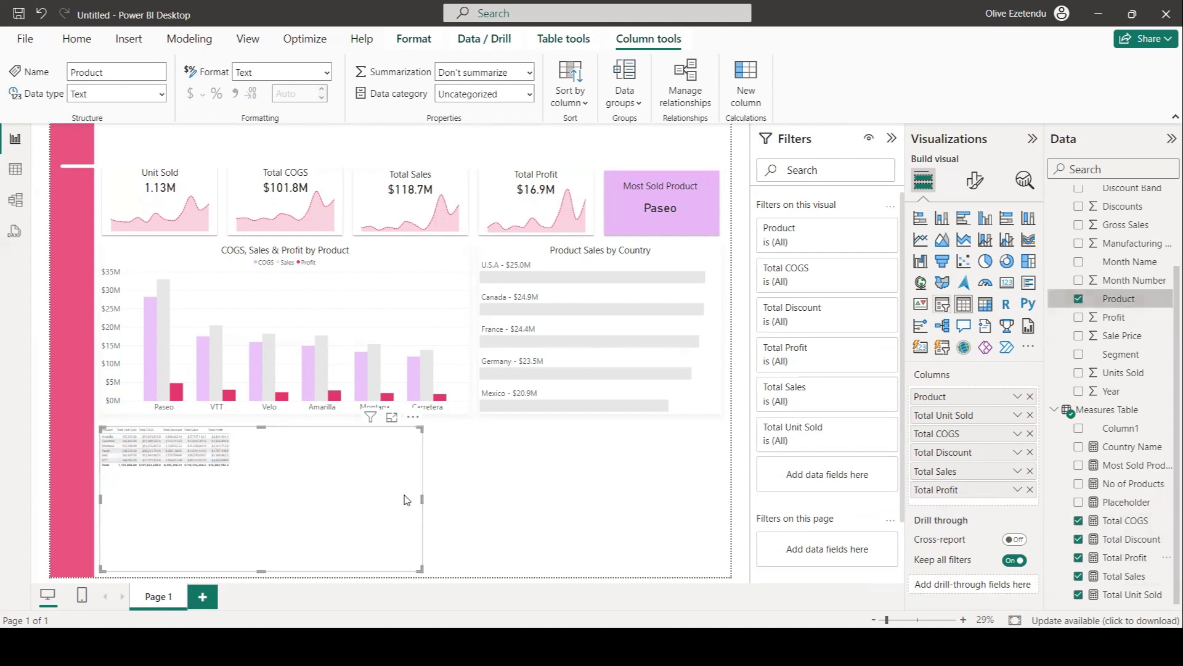
Set the table's values font size to 27.
click(974, 180)
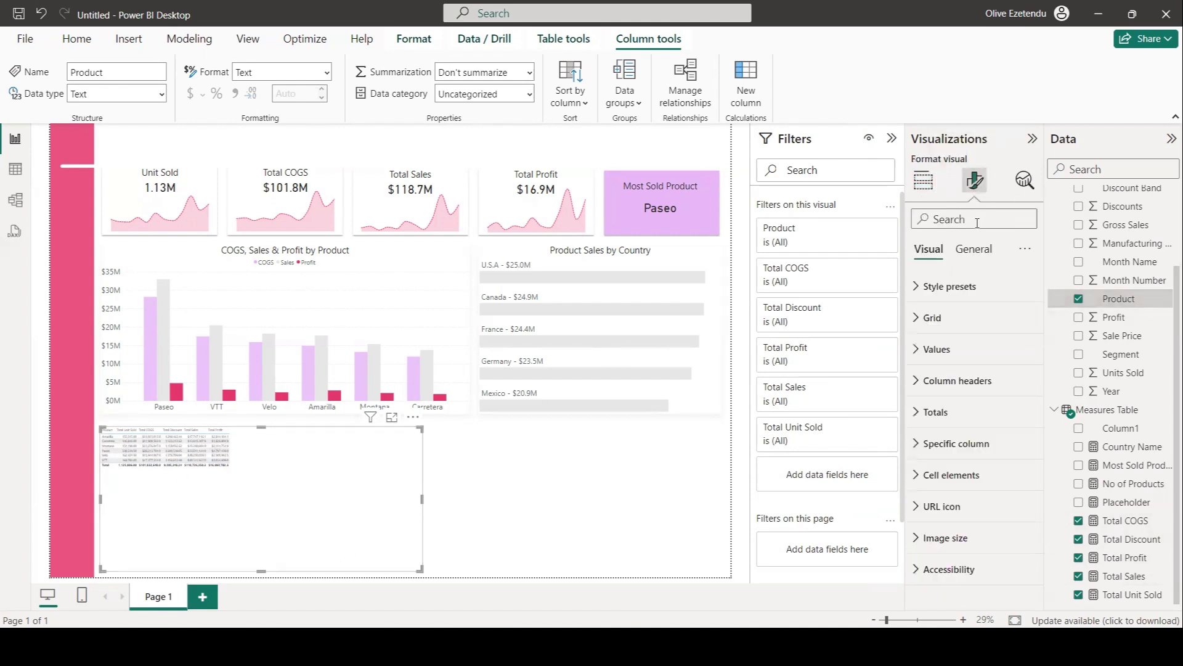
click(943, 350)
click(1005, 425)
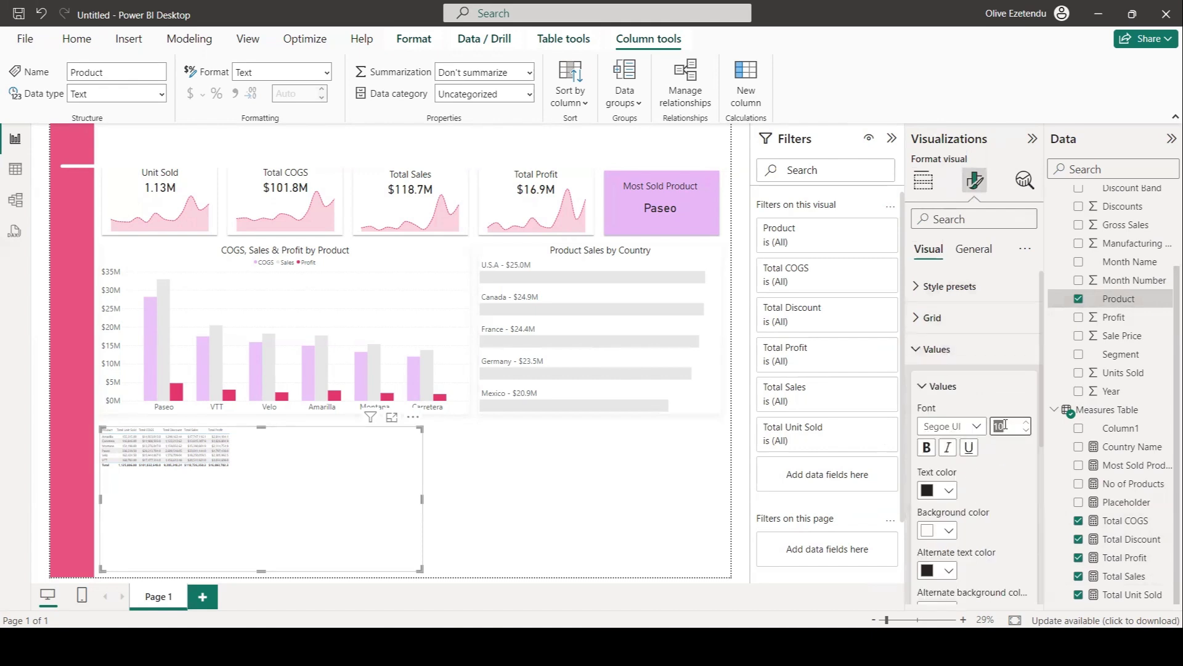
text(2)
text(5)
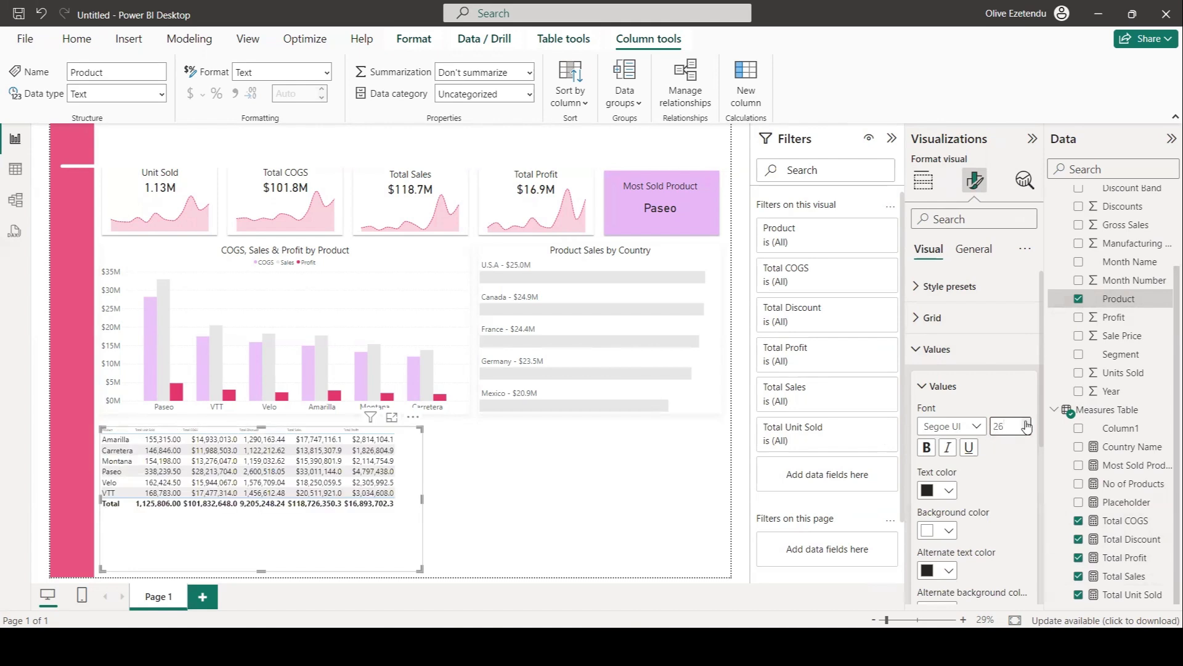
Set the table's alternate background color to white.
scroll(991, 475, down, 3)
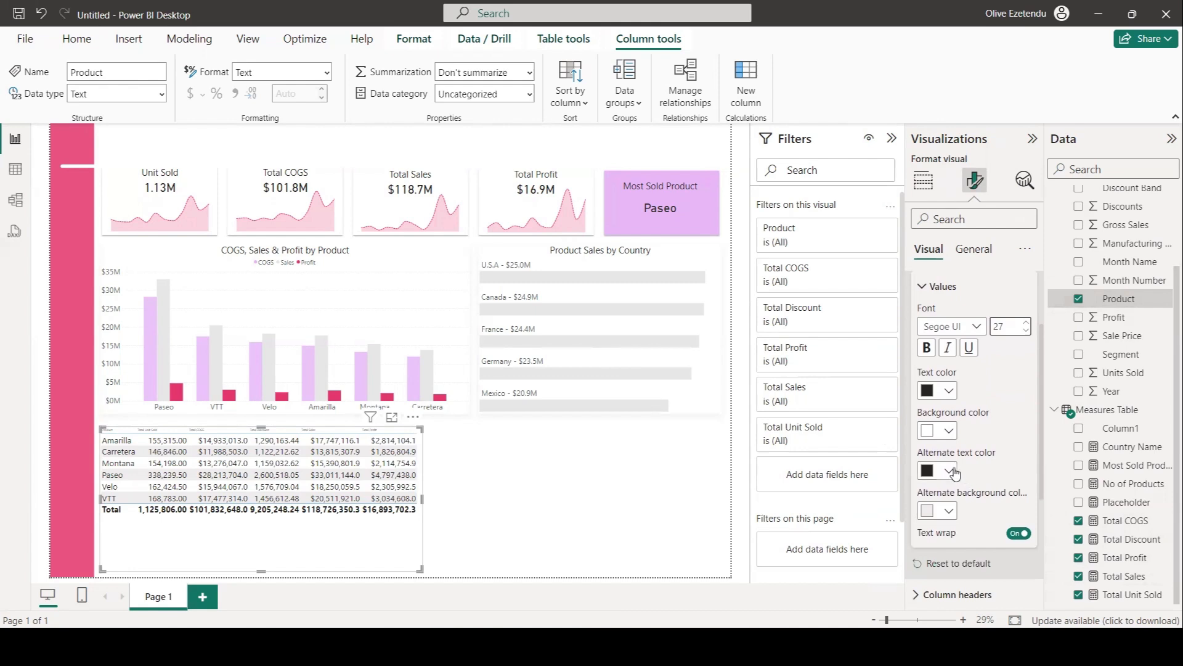
click(949, 511)
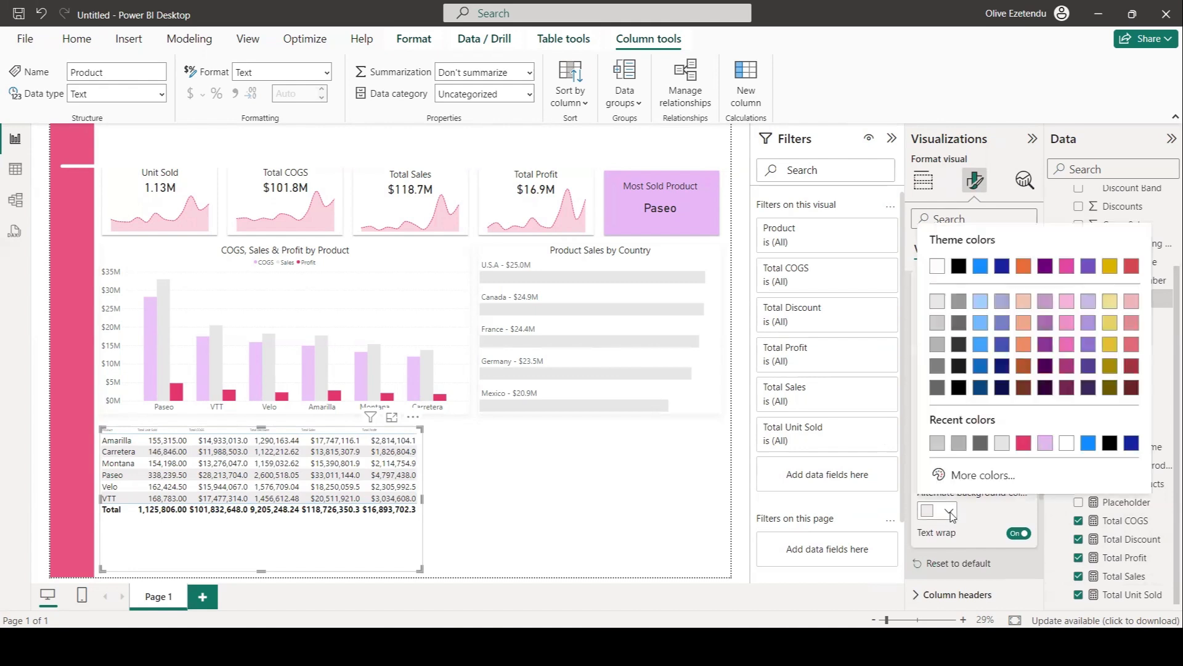
click(1068, 444)
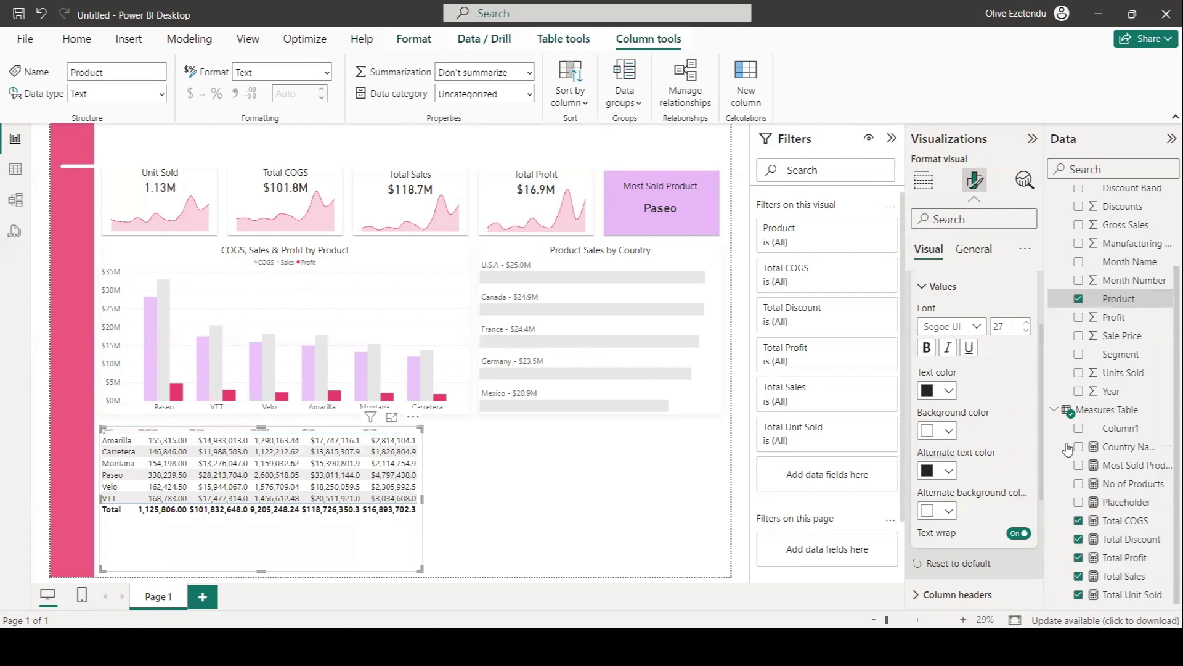
scroll(943, 468, down, 3)
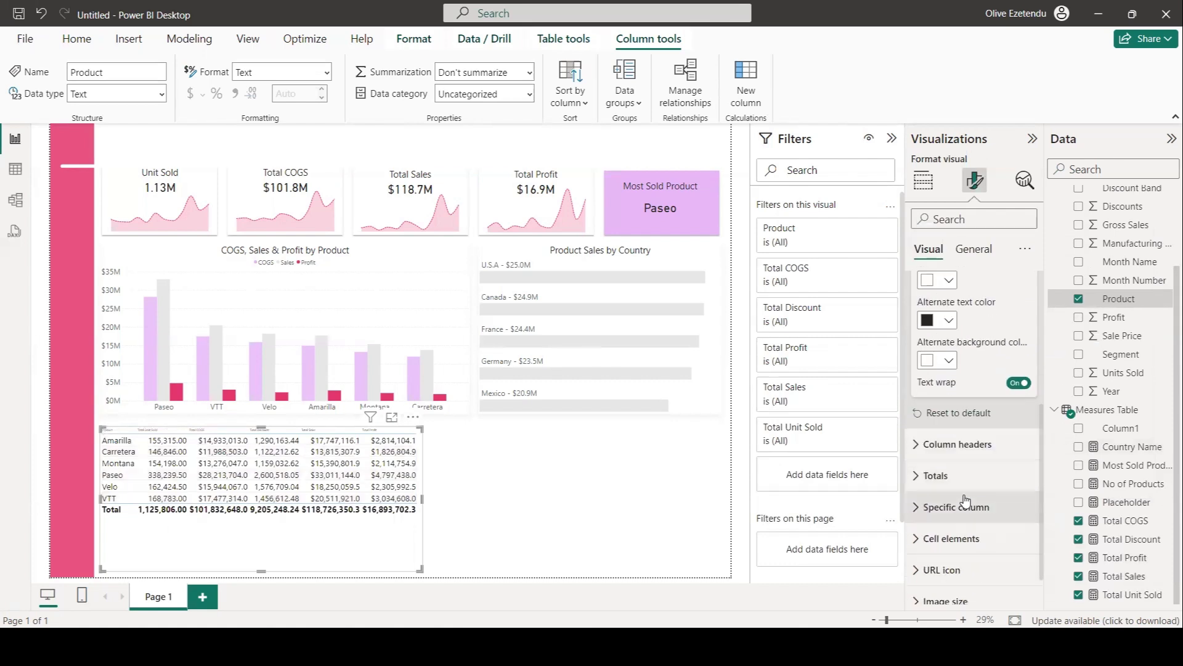
Set the table's column header font size to 25.
click(915, 449)
double_click(1001, 521)
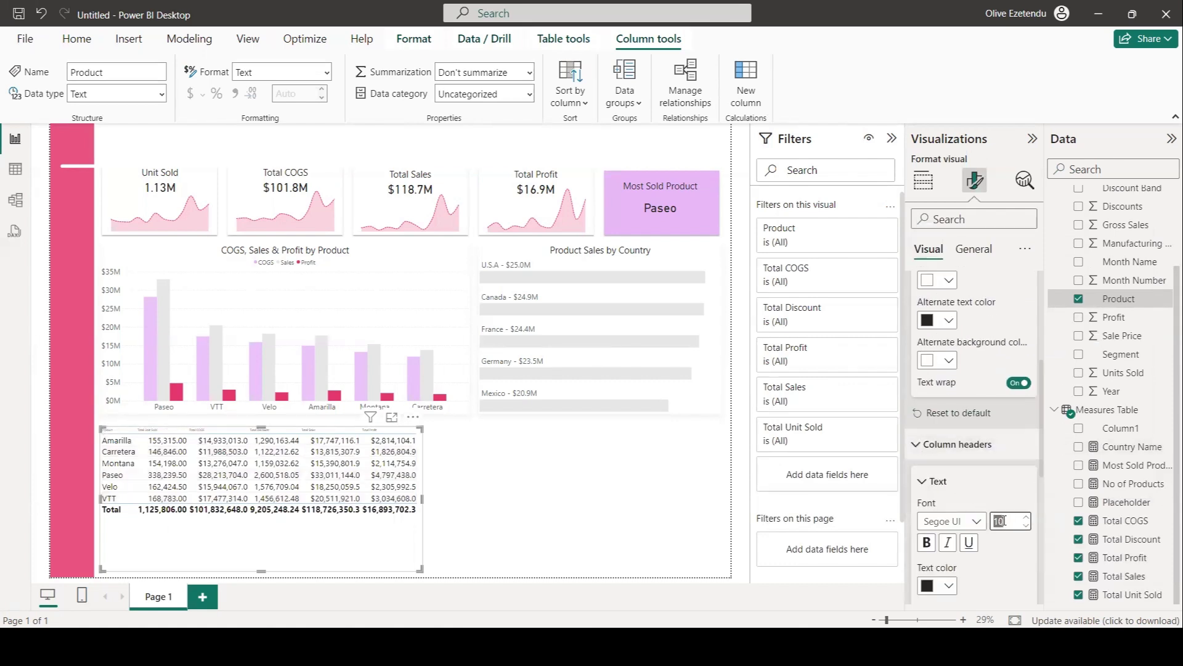
text(25)
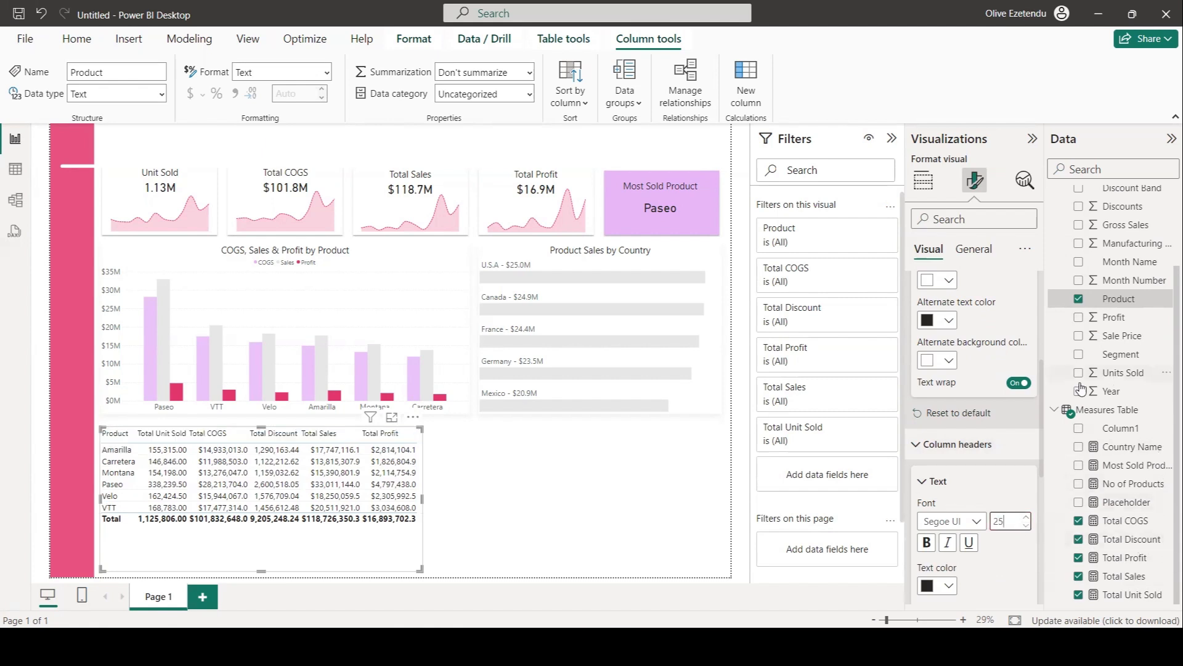
Turn off the totals row of the table.
scroll(919, 466, down, 4)
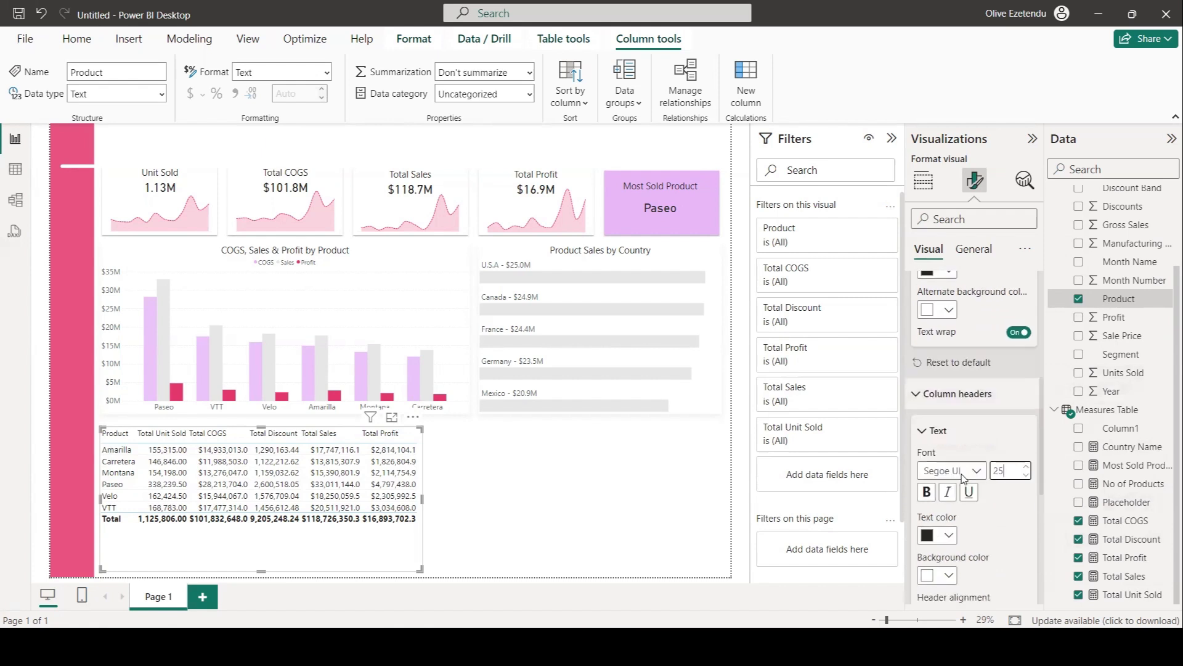
click(947, 519)
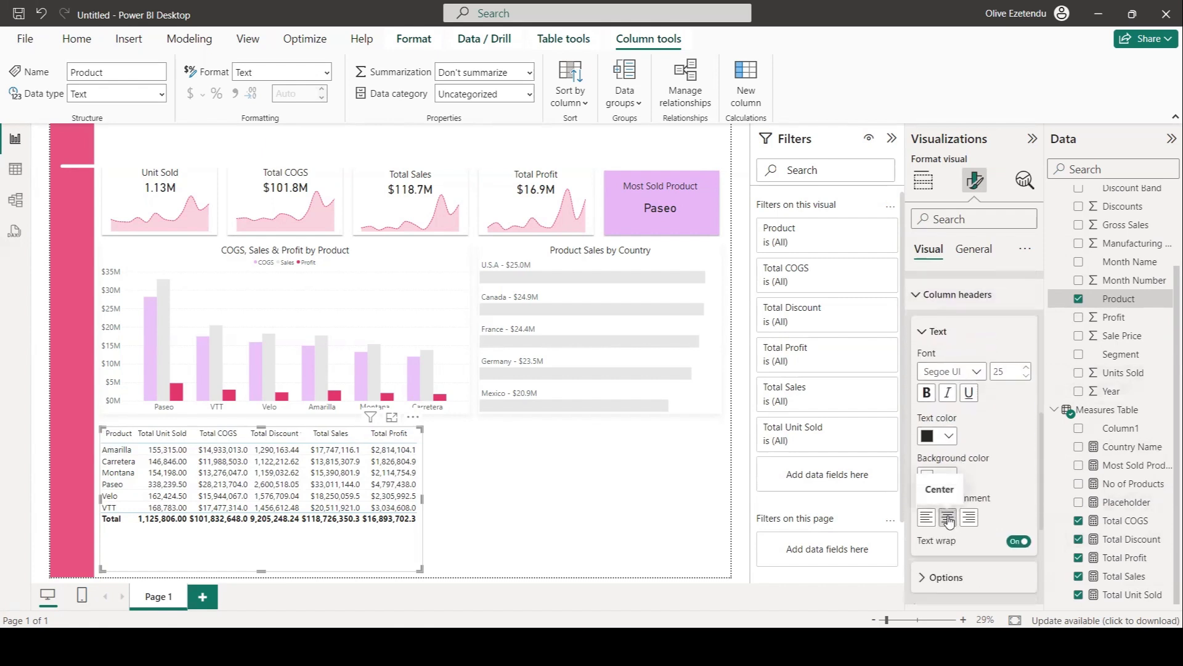
scroll(979, 494, down, 4)
click(980, 493)
scroll(970, 483, down, 4)
click(1017, 377)
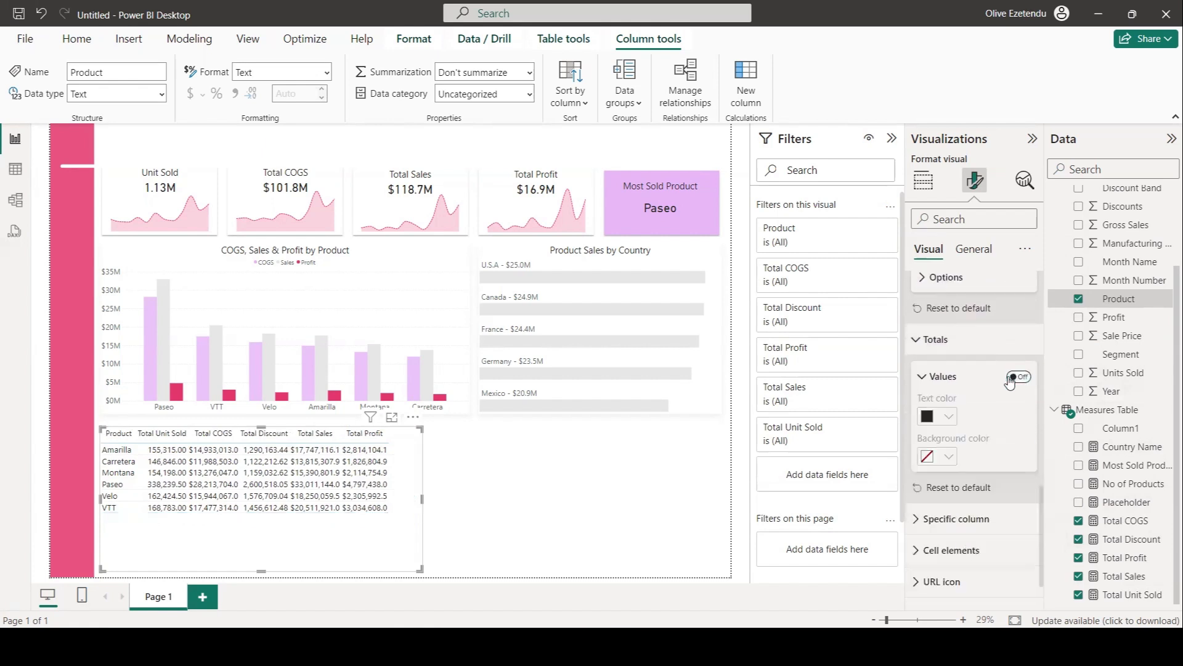
Set the column header font size to 28 and the values font size to 30.
scroll(991, 402, down, 2)
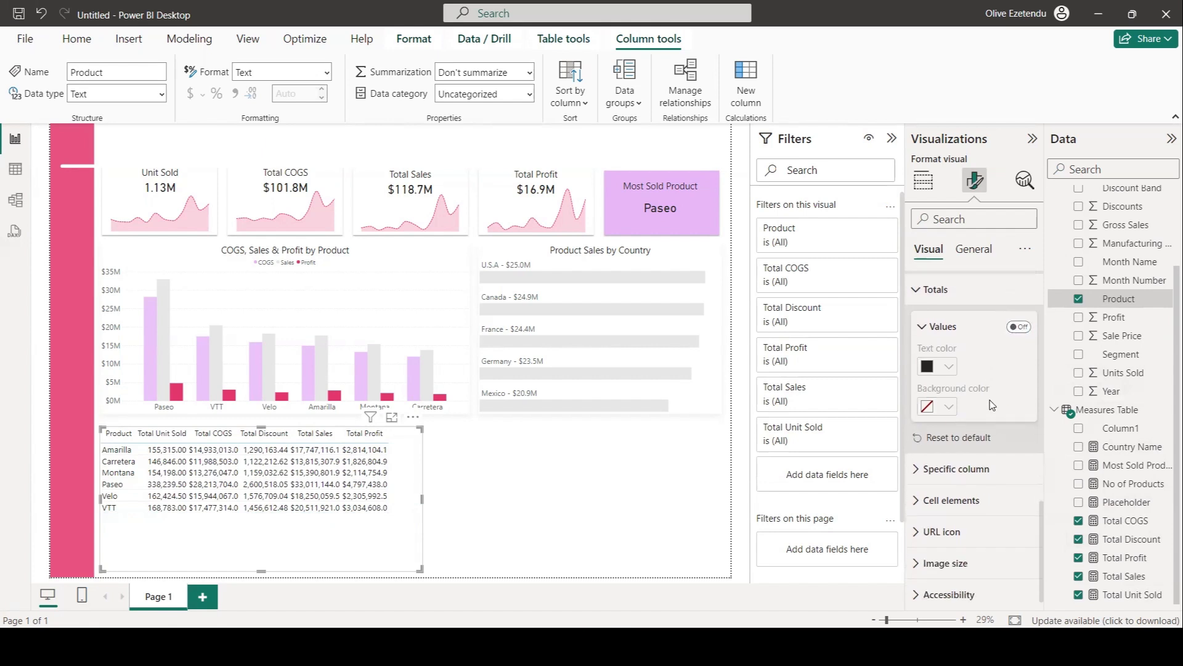
scroll(990, 404, up, 10)
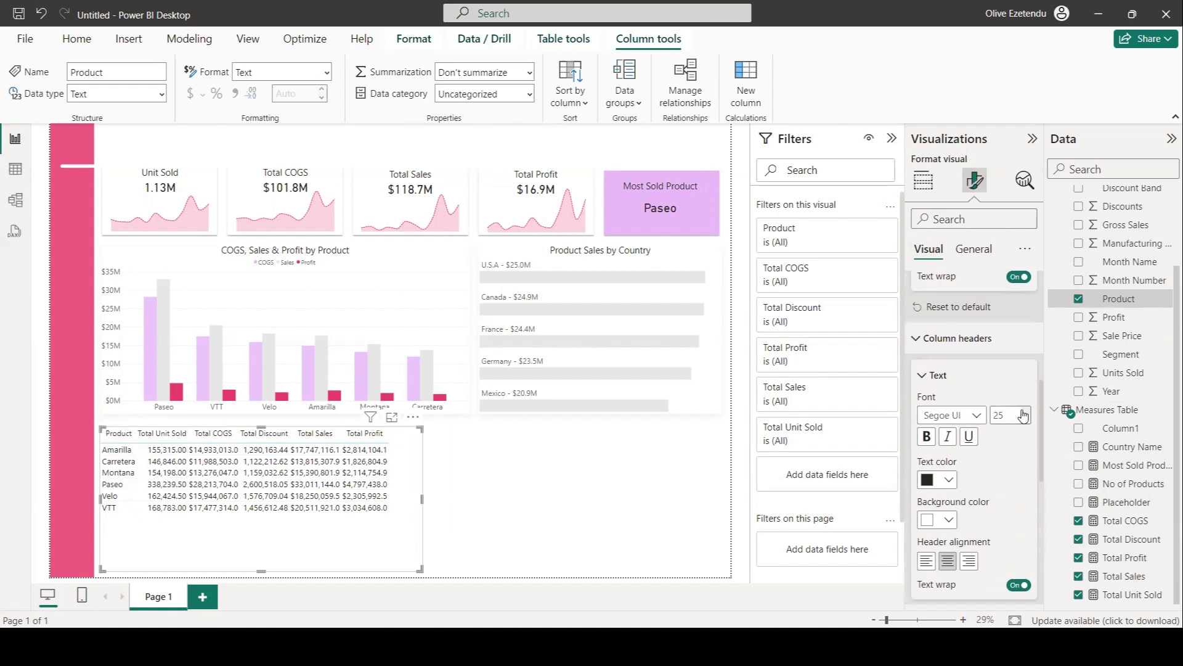
click(1022, 412)
click(1022, 412)
click(1022, 412)
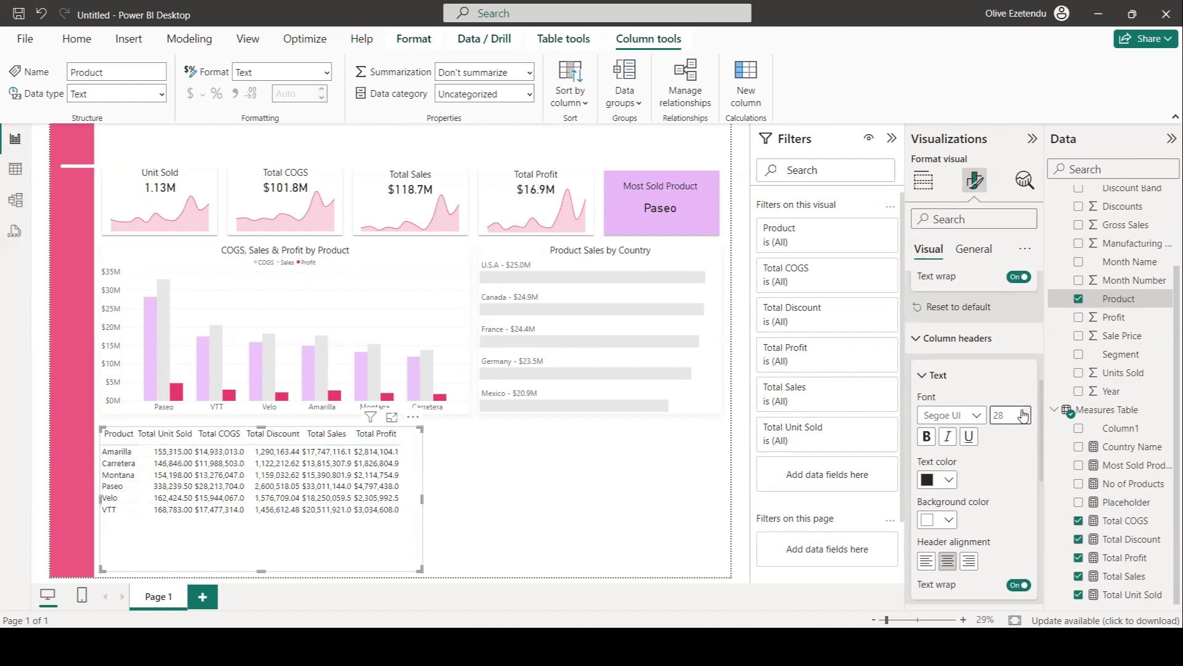
scroll(1000, 401, up, 4)
click(1028, 318)
click(1029, 318)
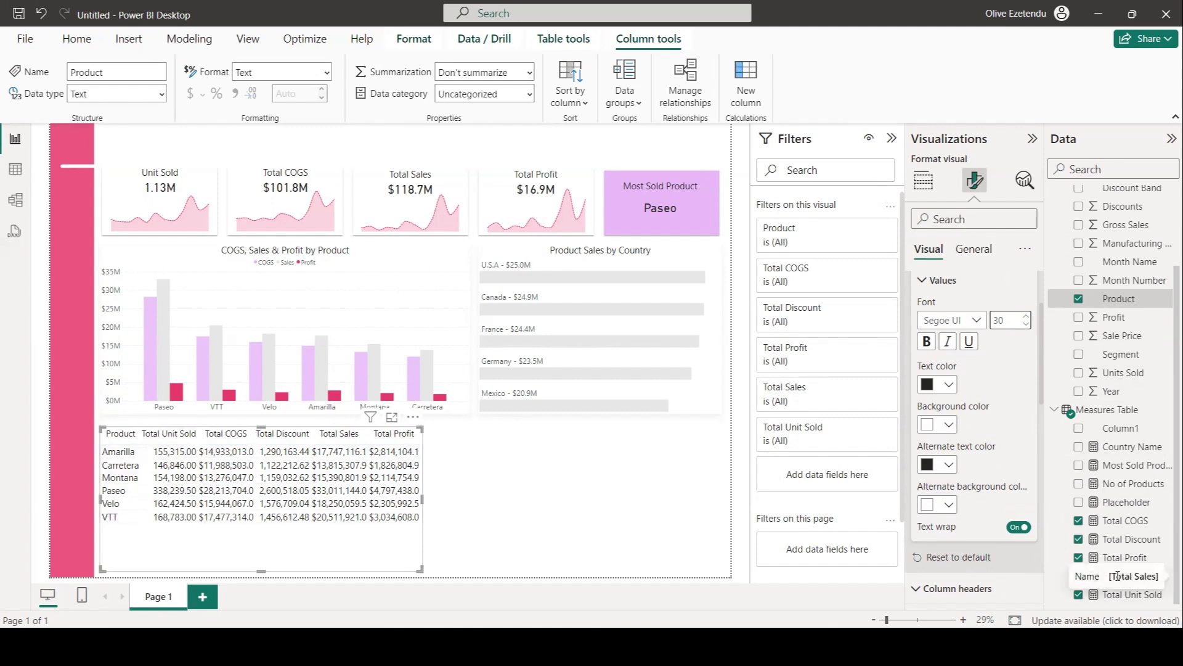
Format the Total Discount measure as currency with 1 decimal place.
click(1134, 540)
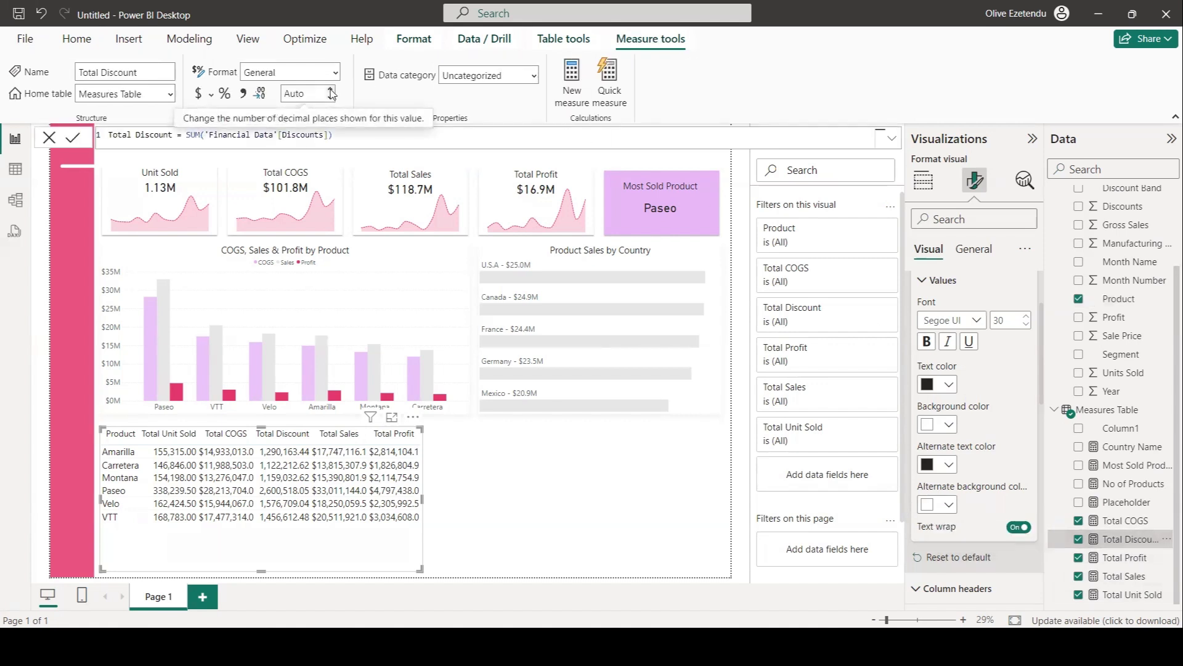
click(200, 96)
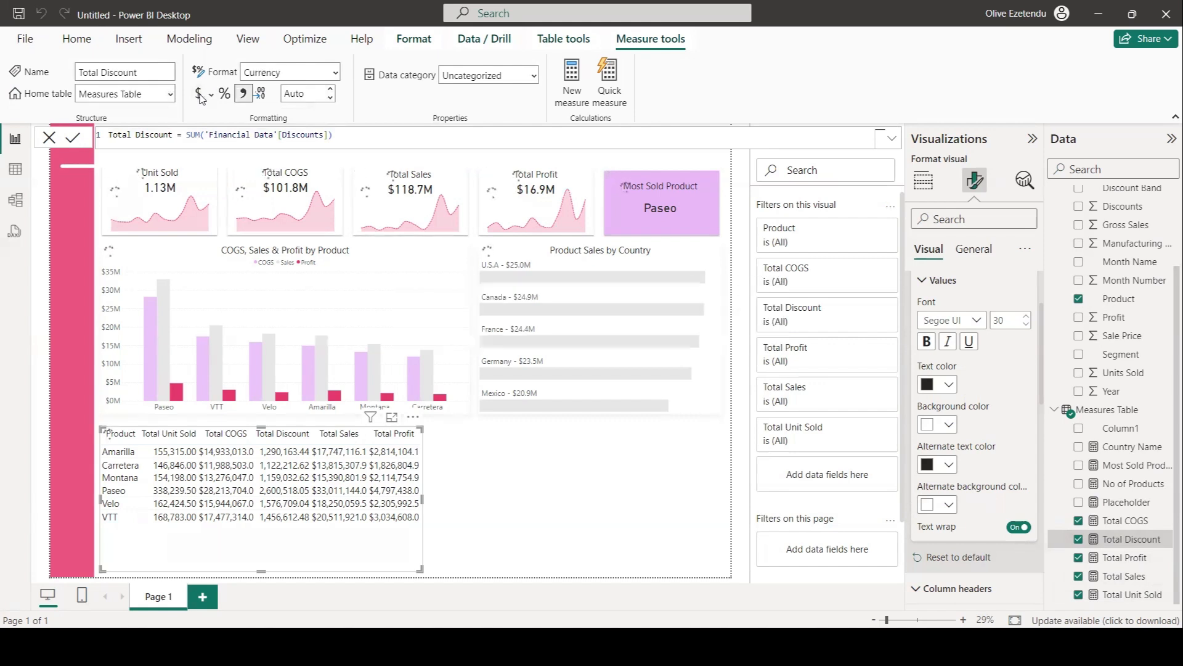
click(331, 93)
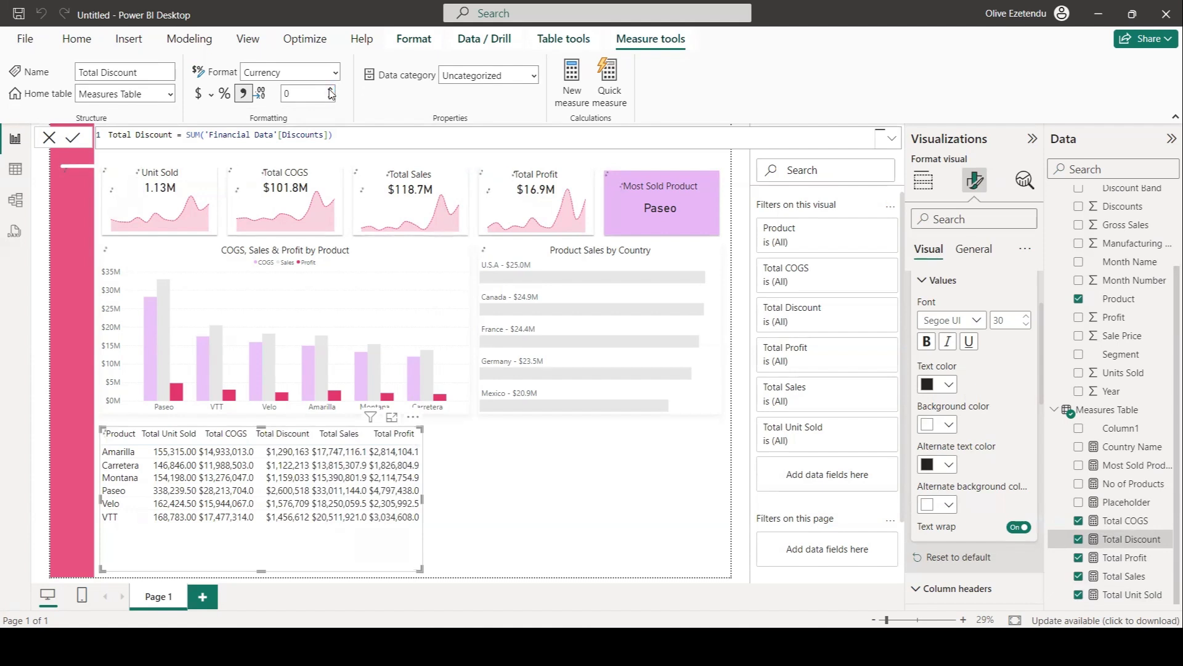
click(331, 92)
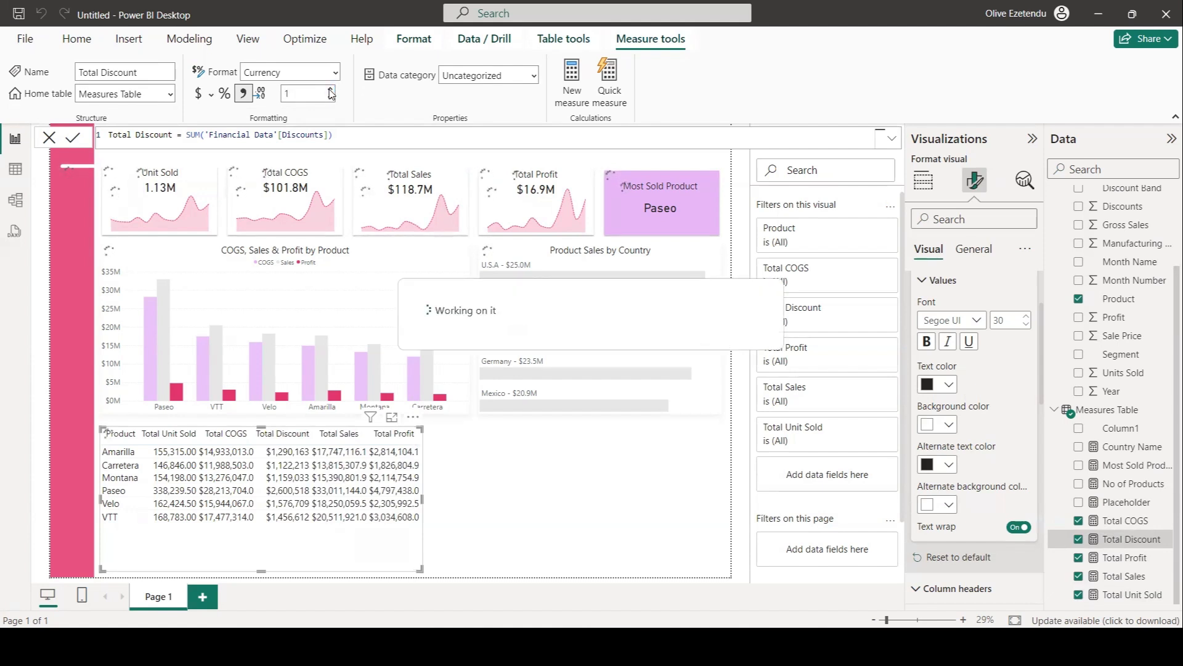
Format the Total Unit Sold measure as a decimal number with 1 decimal place.
click(1125, 595)
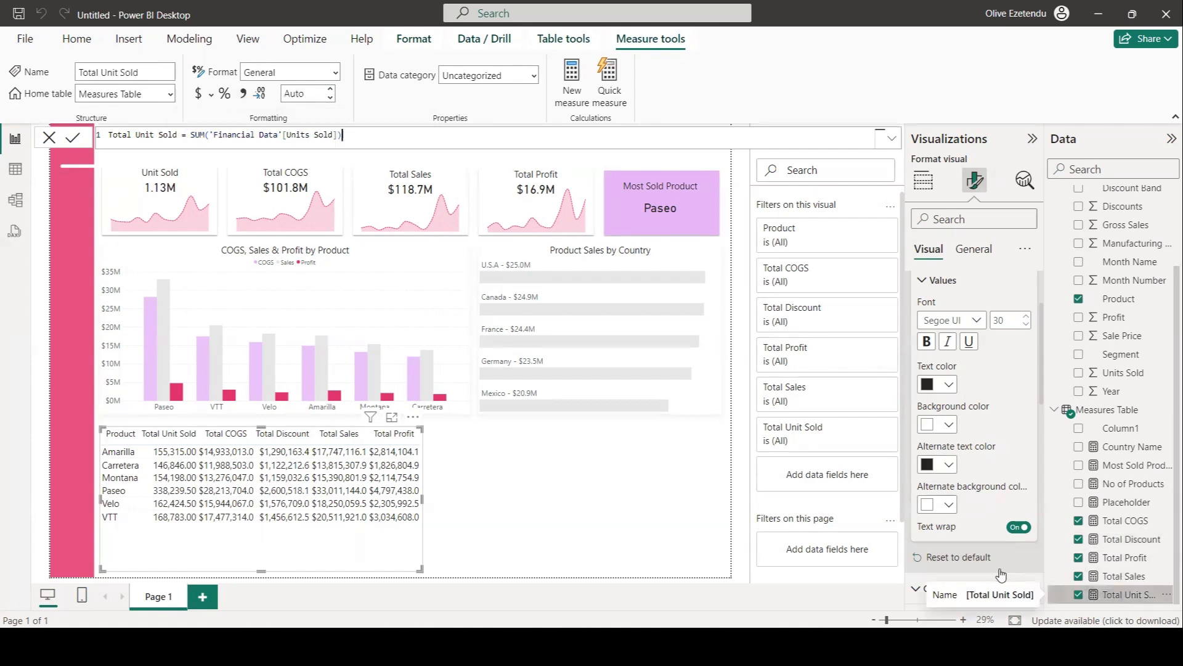
click(331, 94)
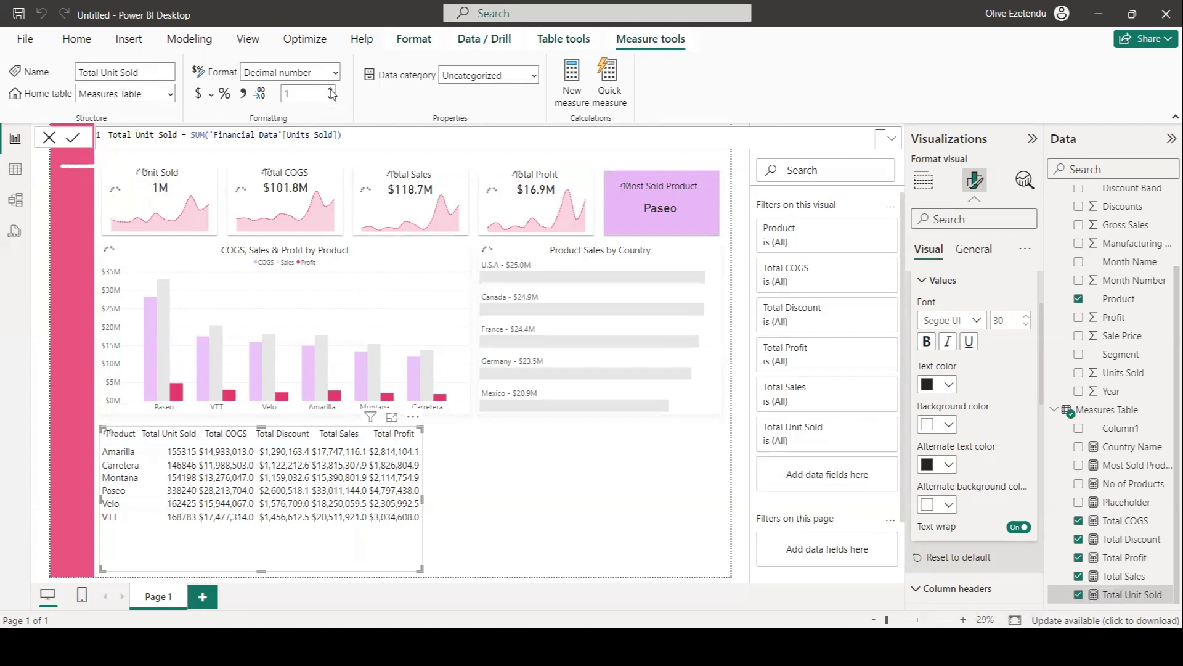
click(540, 513)
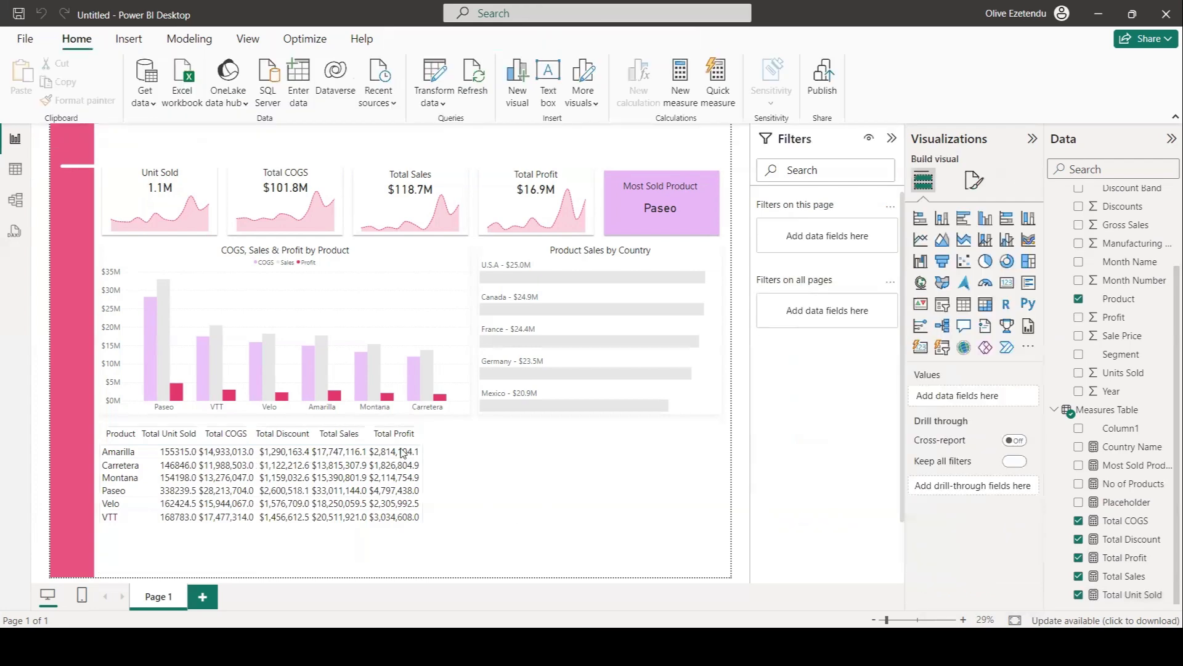
Set the table's horizontal gridlines to width 10 and white color.
click(418, 556)
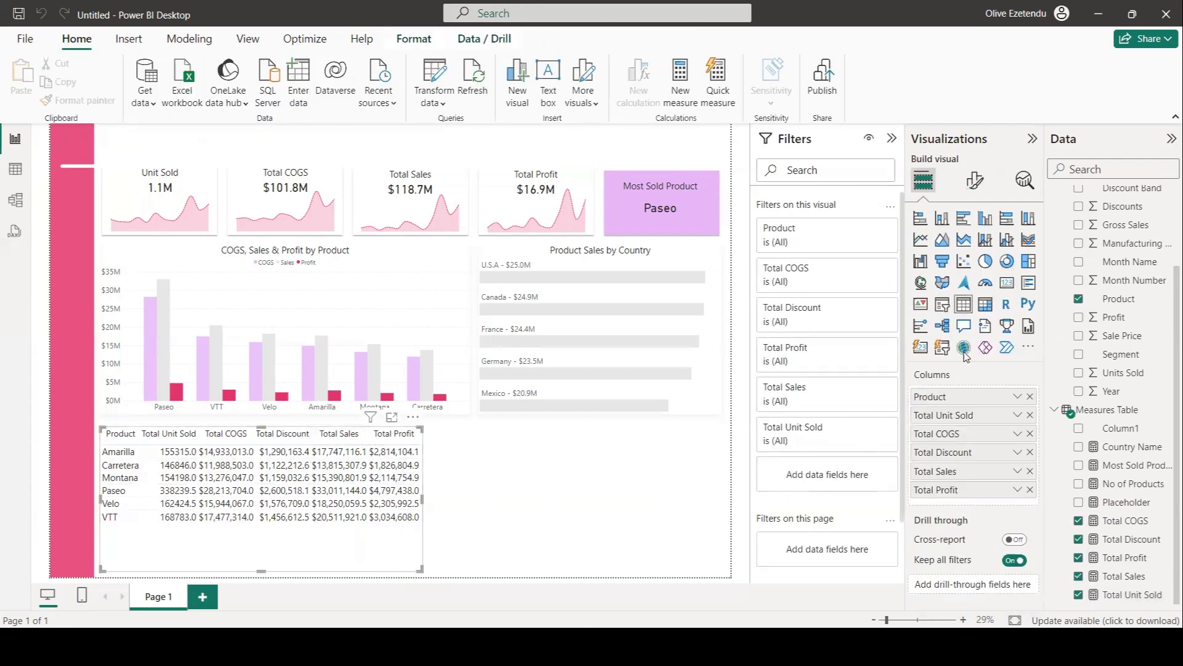
click(976, 181)
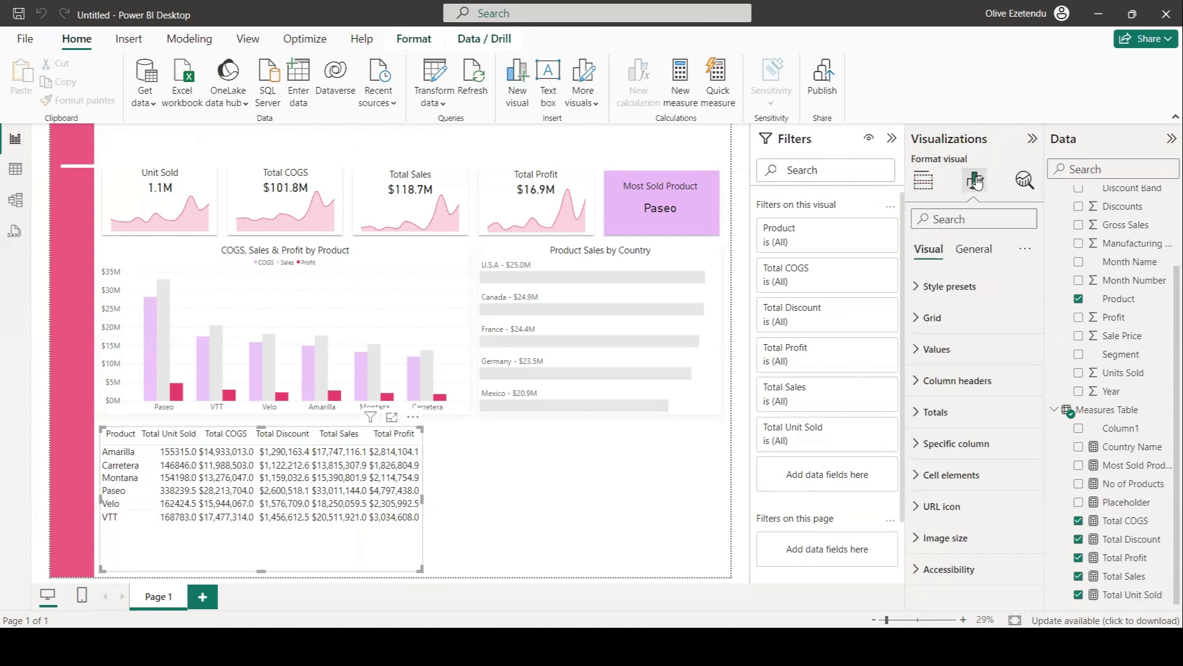
click(944, 318)
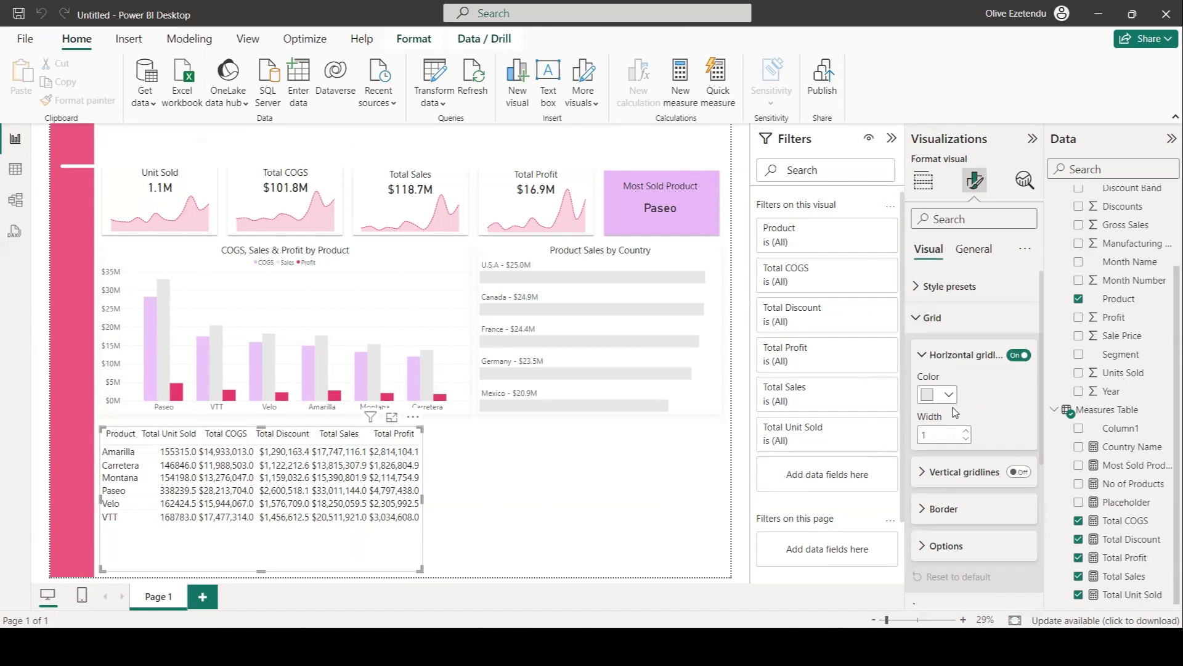
click(924, 435)
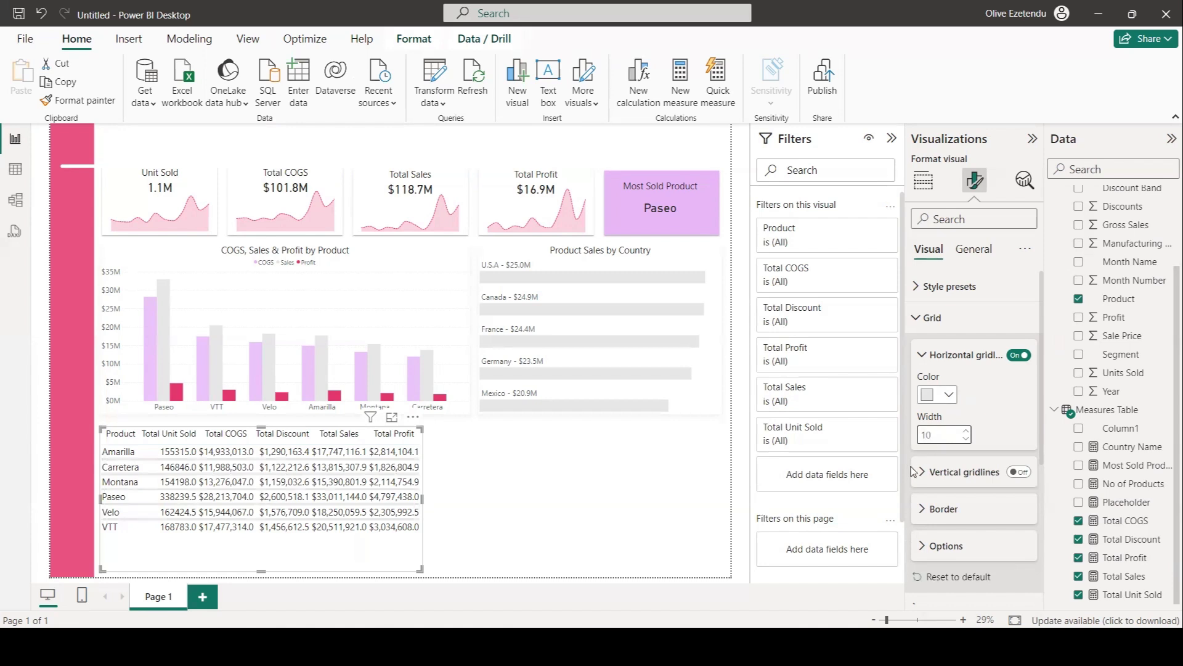
click(948, 396)
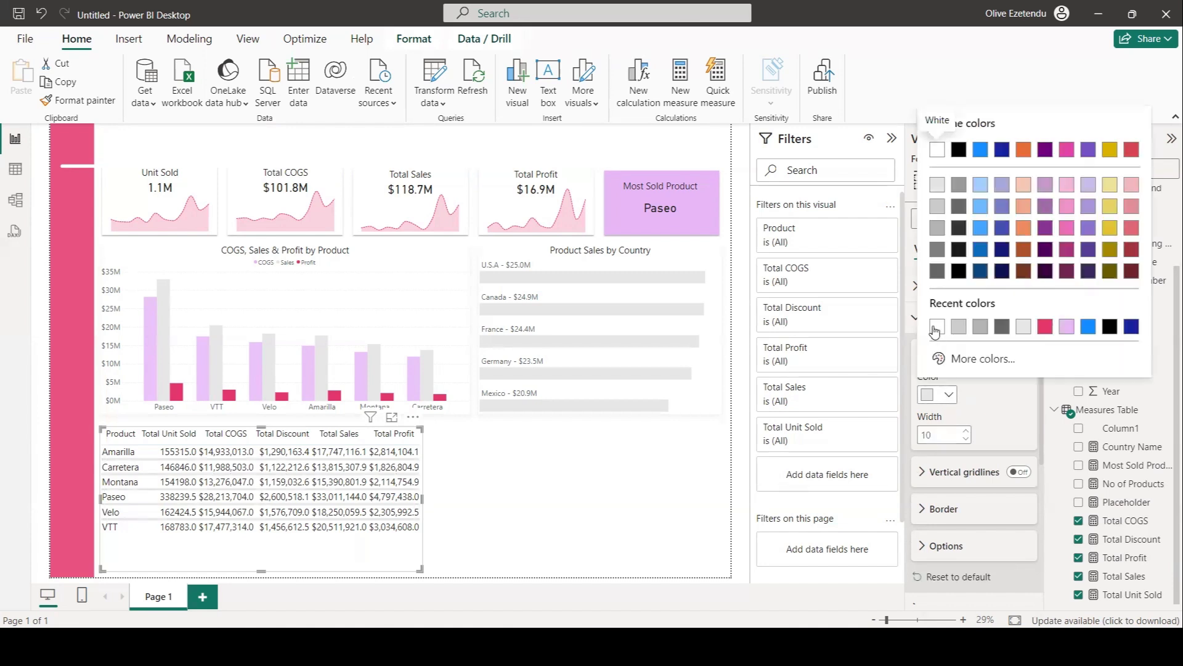
click(935, 328)
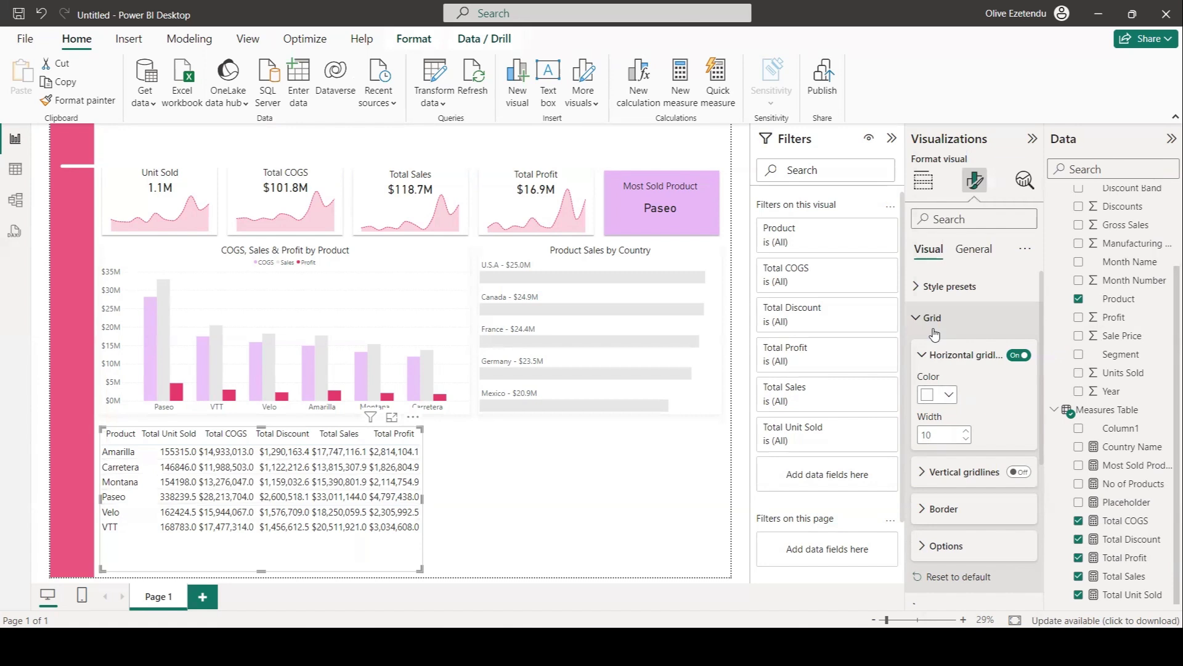
Turn on the table's vertical gridlines and set their width to 2.
click(1018, 472)
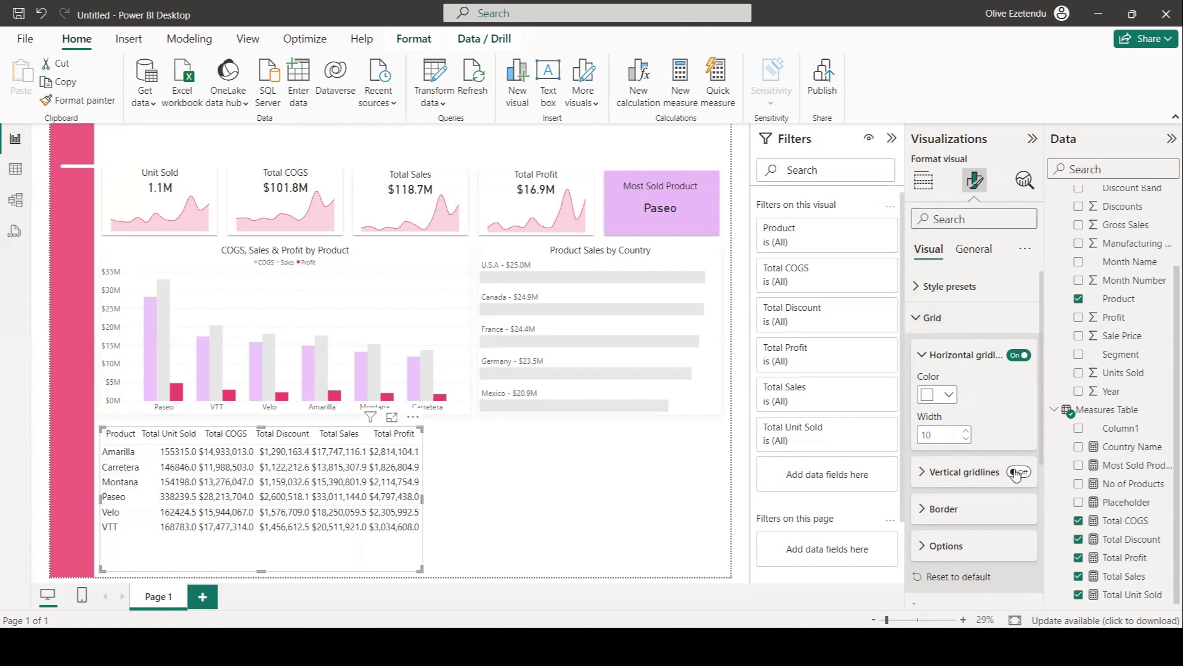
click(923, 480)
scroll(962, 442, down, 2)
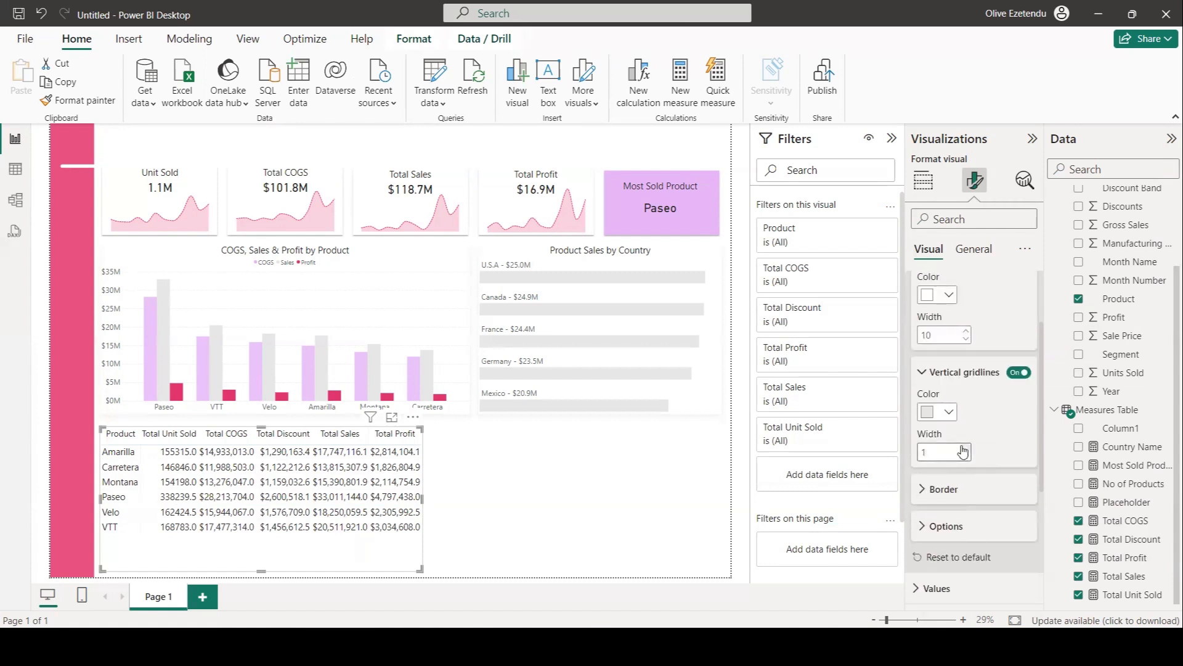
click(966, 448)
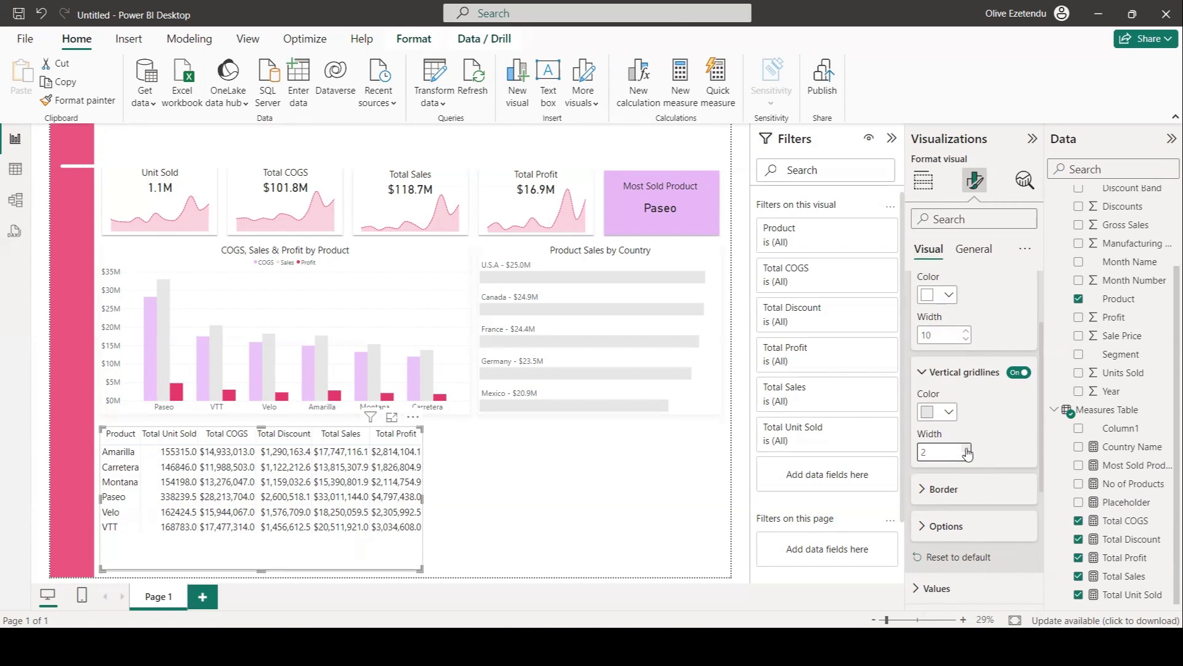
Set the table's border color to pink.
scroll(968, 453, down, 1)
click(962, 441)
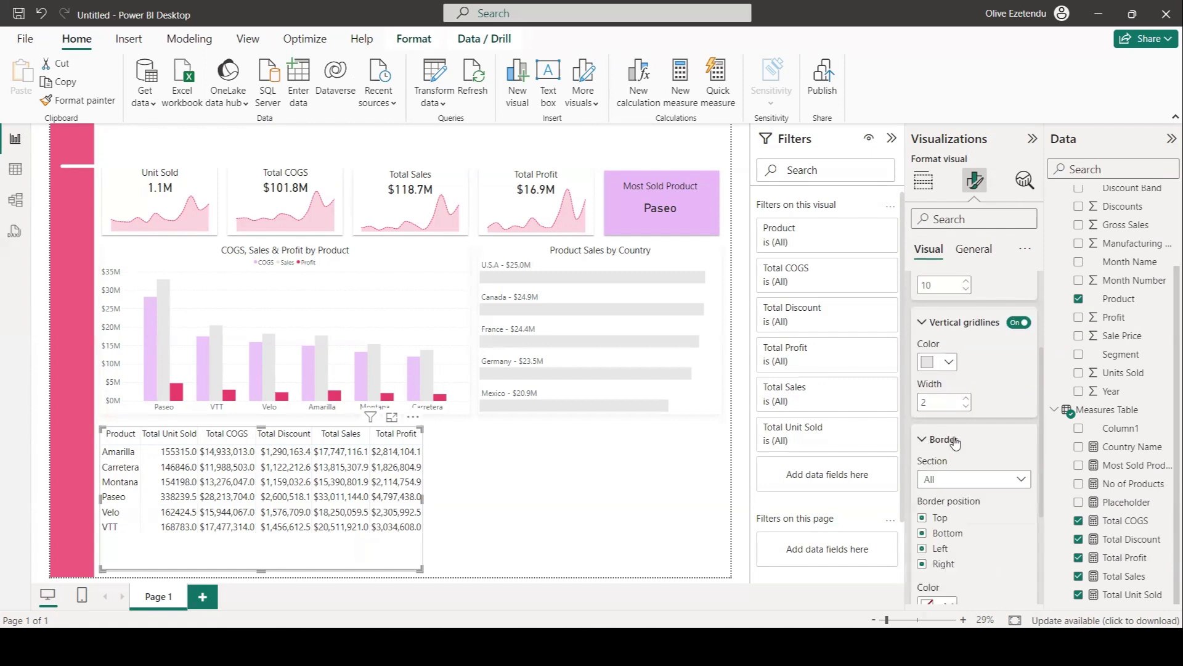
scroll(972, 457, down, 3)
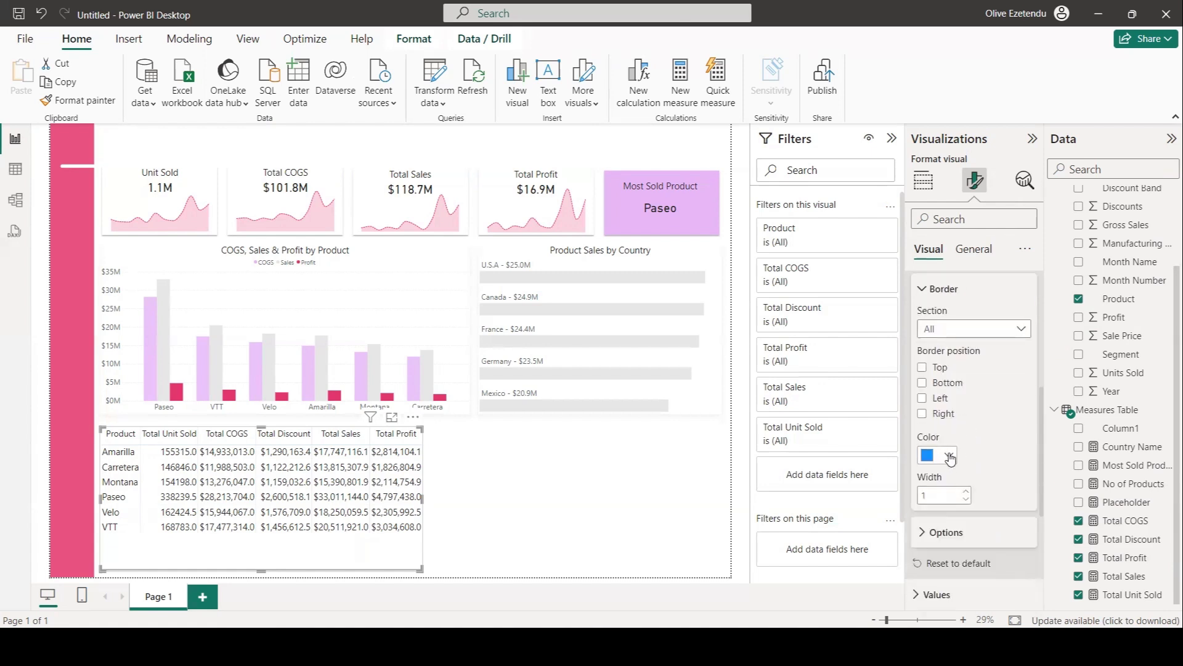
click(950, 456)
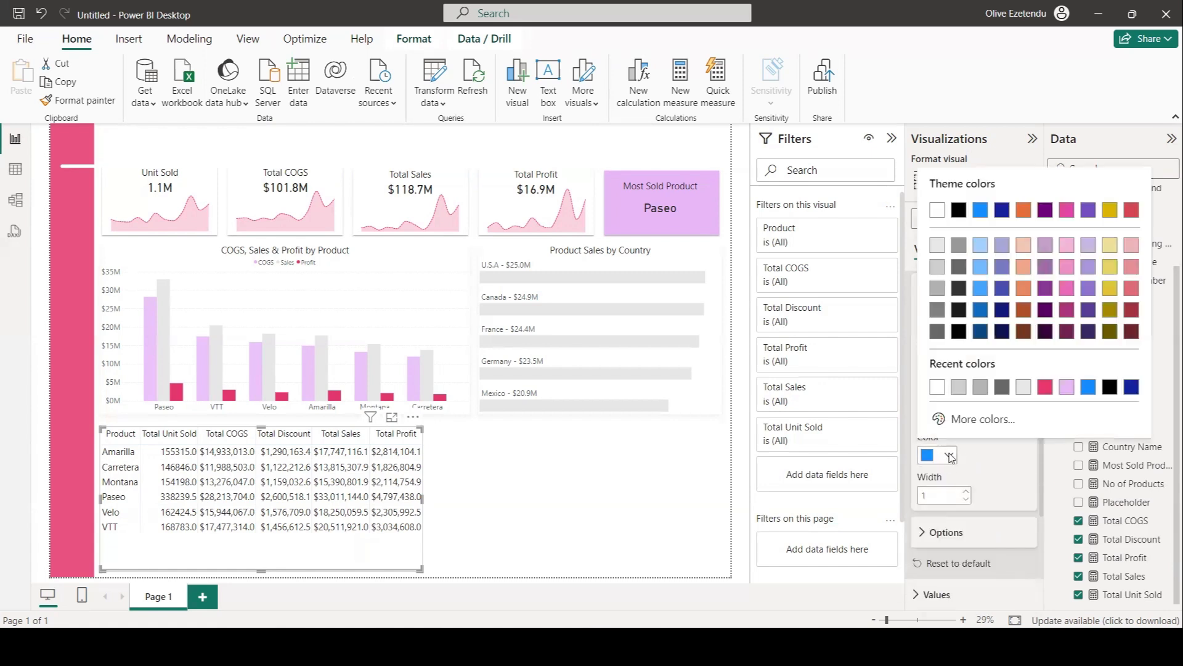
click(1018, 420)
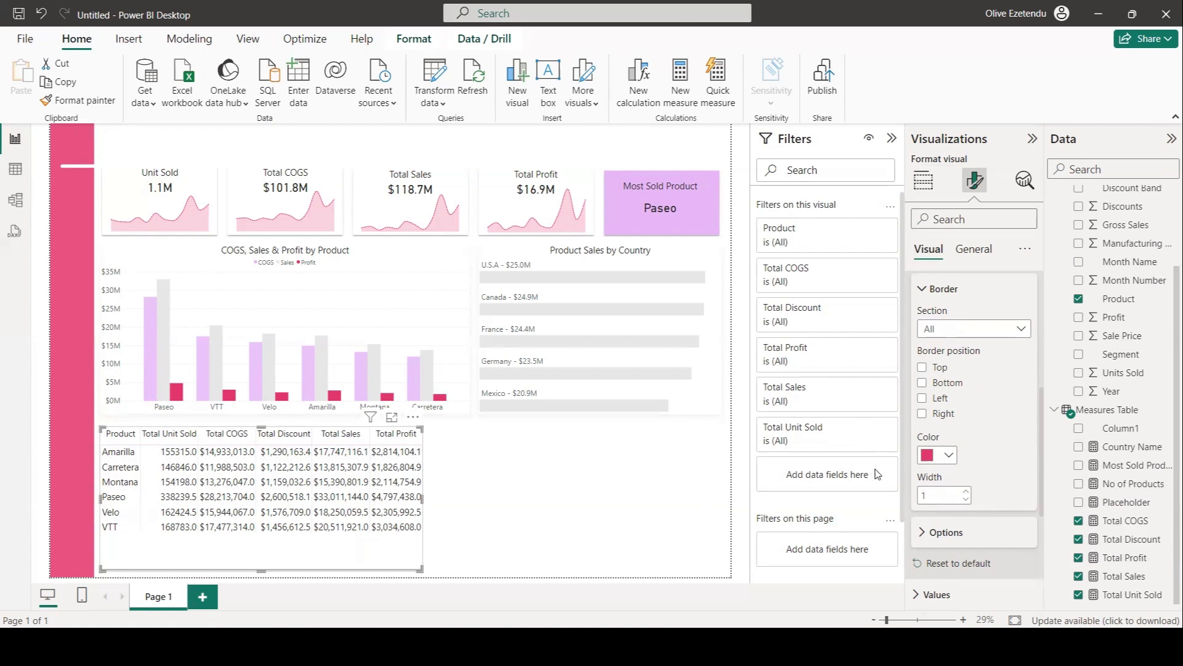
Rename the table's measure columns for this visual without the word Total, such as Unit Sold.
click(923, 179)
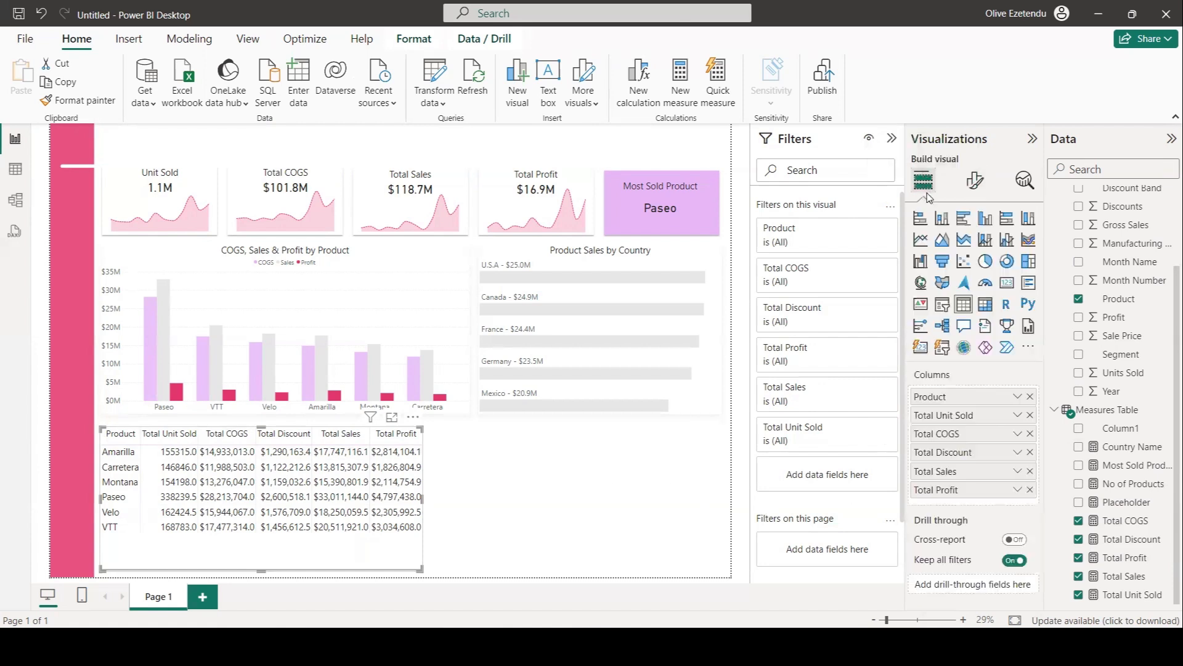
right_click(941, 416)
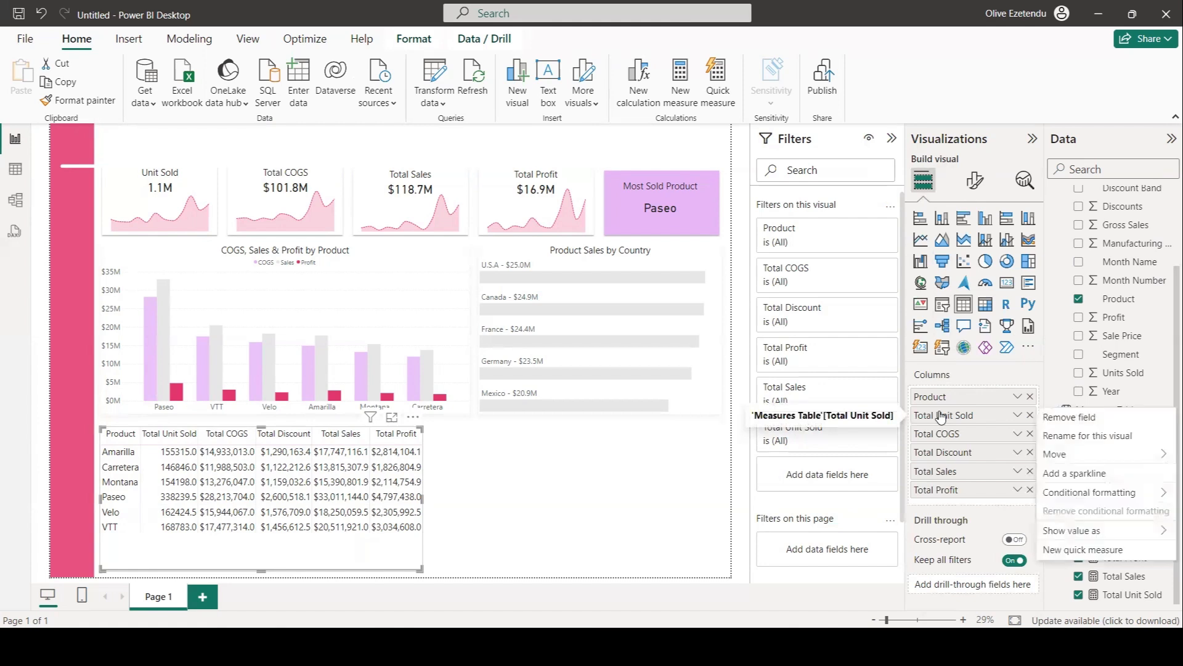
click(1067, 436)
click(936, 416)
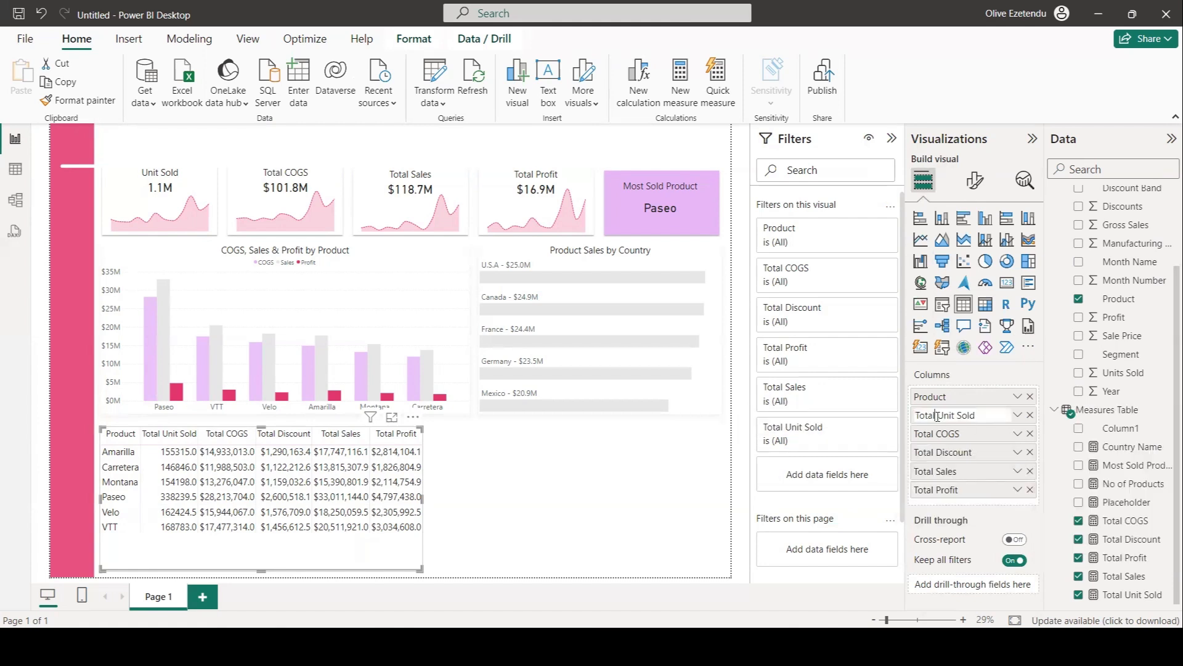
drag(934, 416, 914, 421)
key(BackSpace)
key(Return)
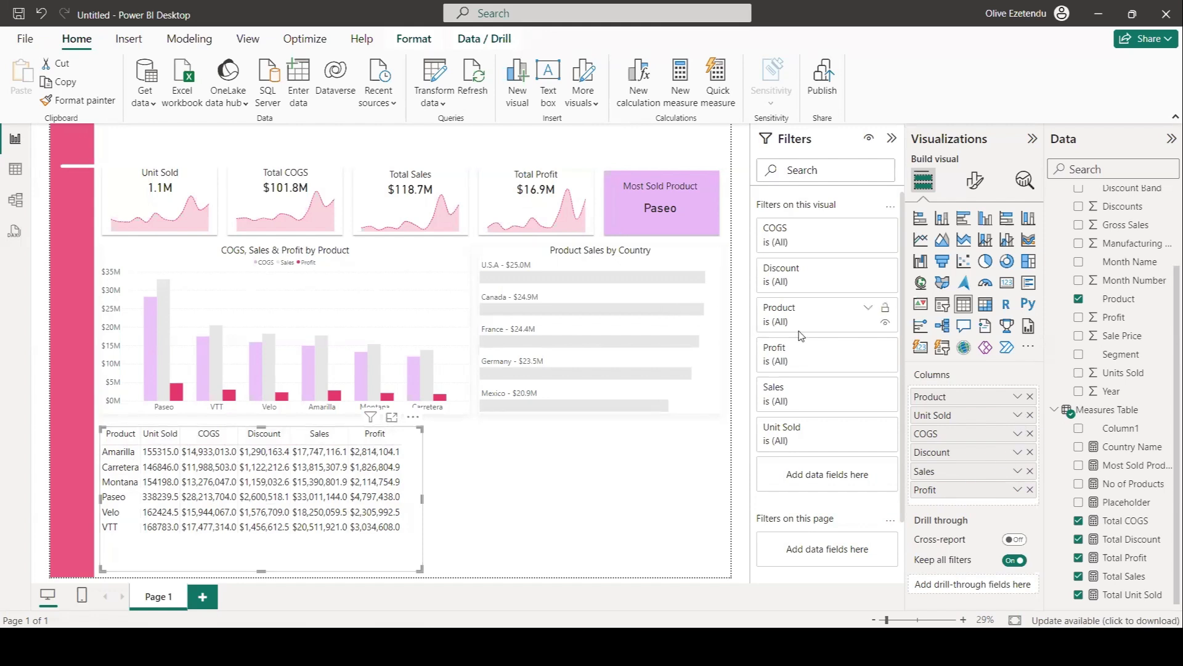
Set the table's values font size to 32.
click(974, 180)
click(972, 348)
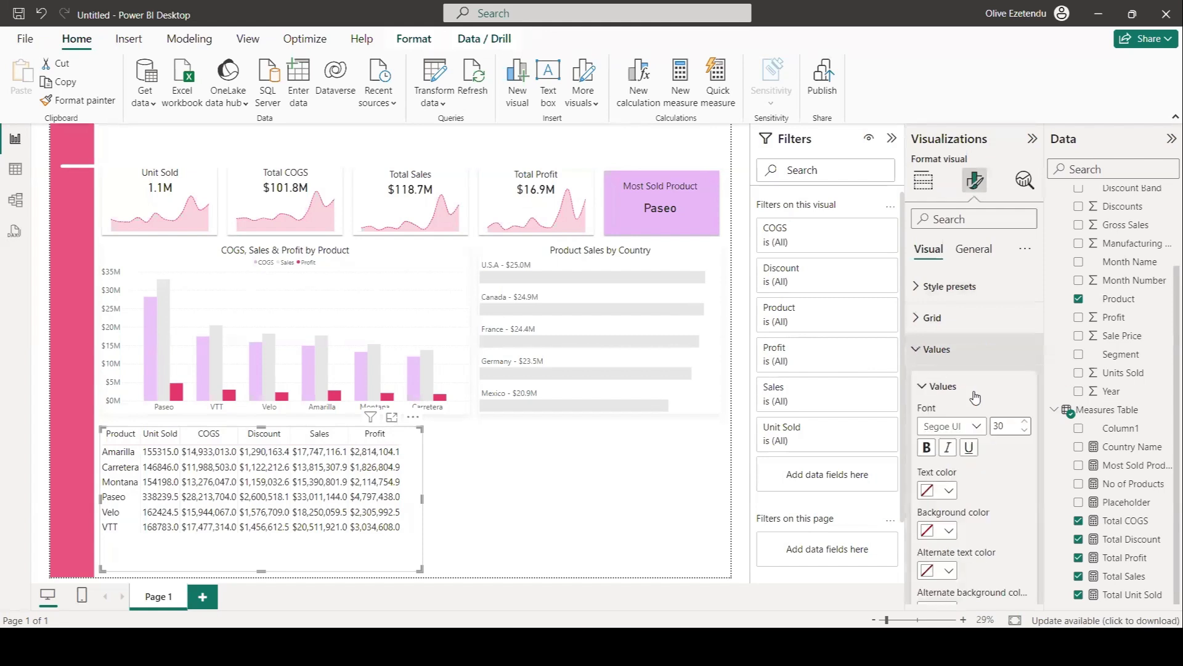
click(1028, 421)
click(1027, 421)
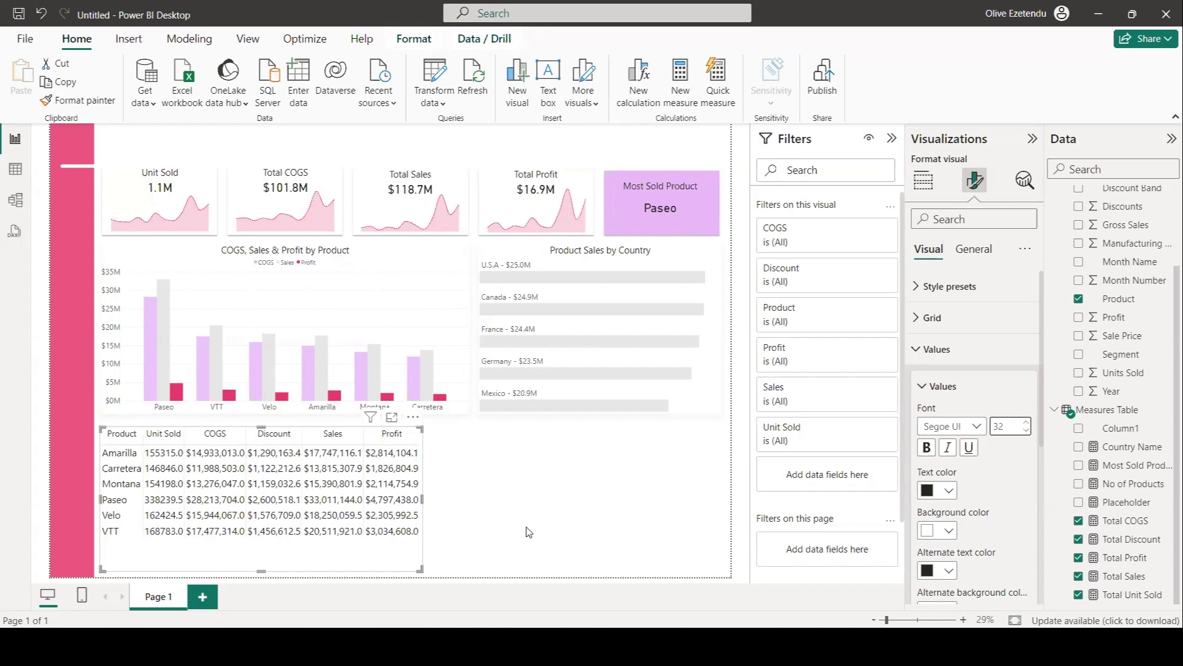
Give the product table the title Table Summary by Product.
click(985, 256)
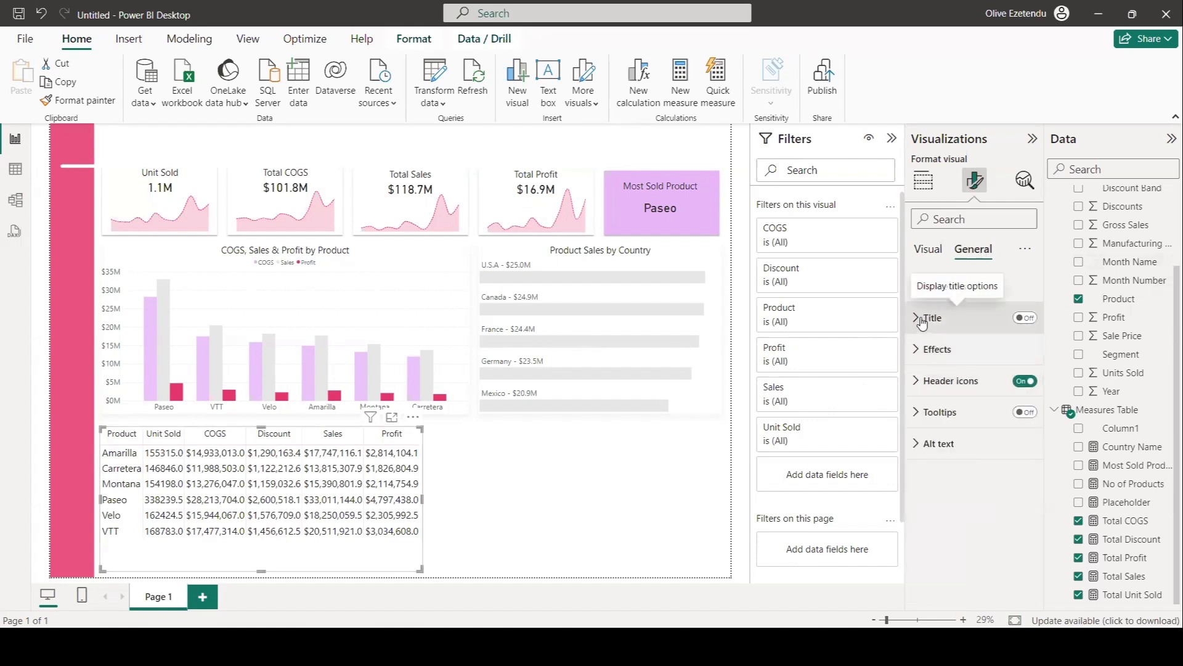
click(522, 487)
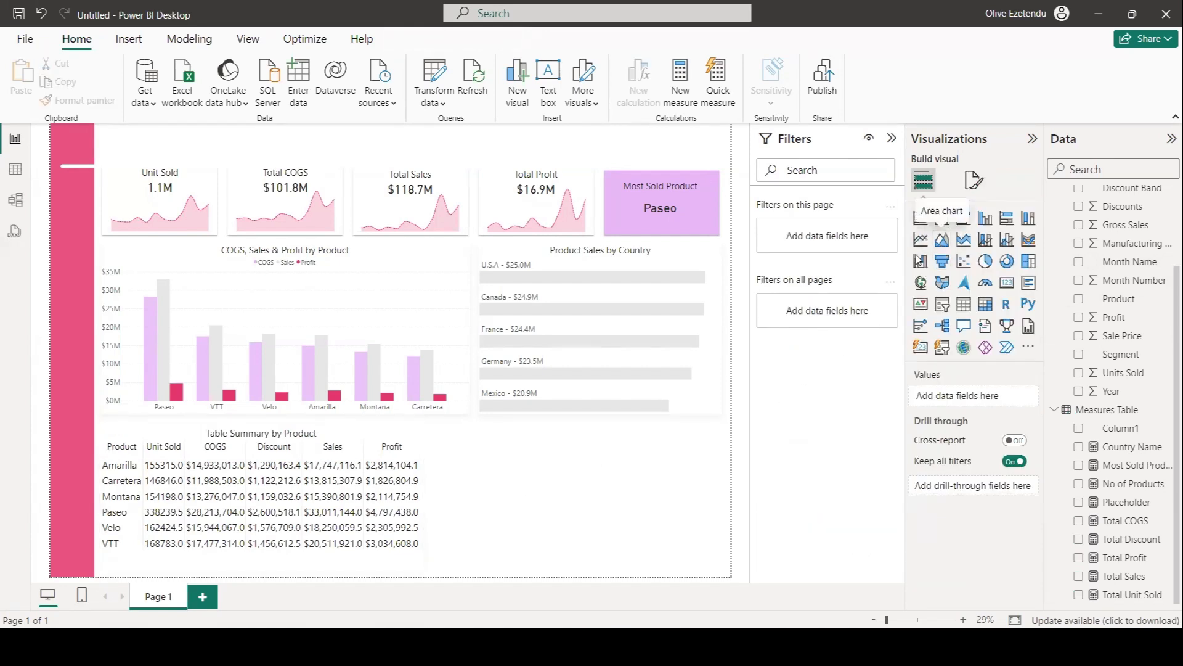
Add an area chart in the lower-right of the canvas plotting Total COGS, Total Sales and Total Profit by Month Name.
click(943, 241)
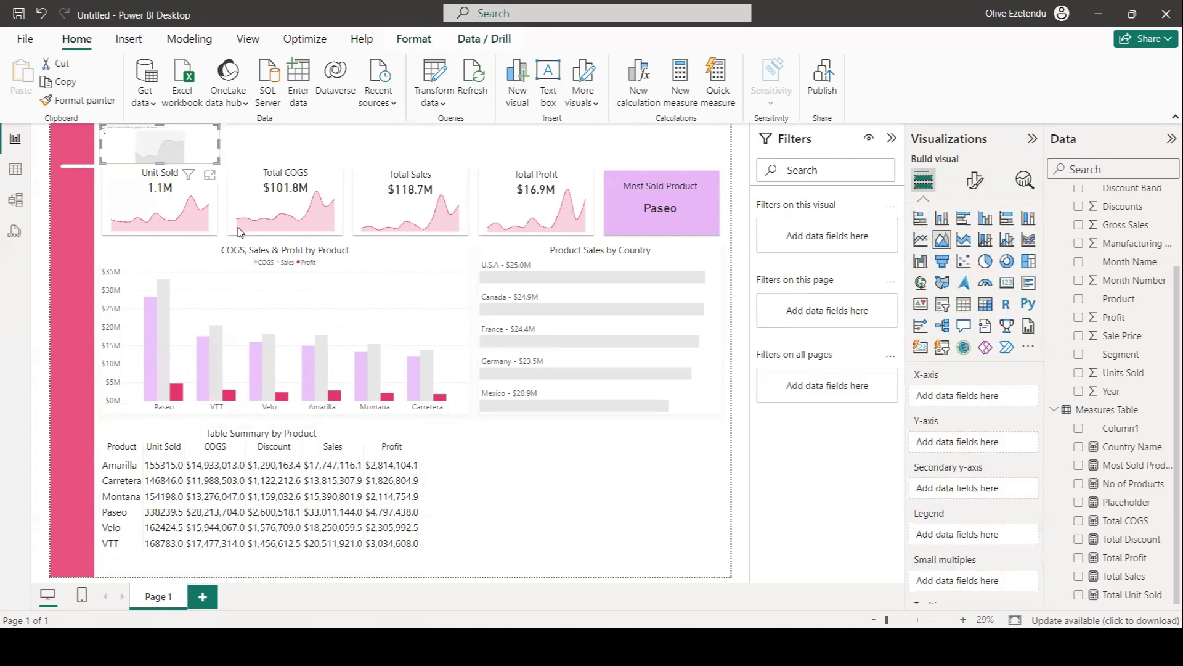
drag(179, 164, 724, 570)
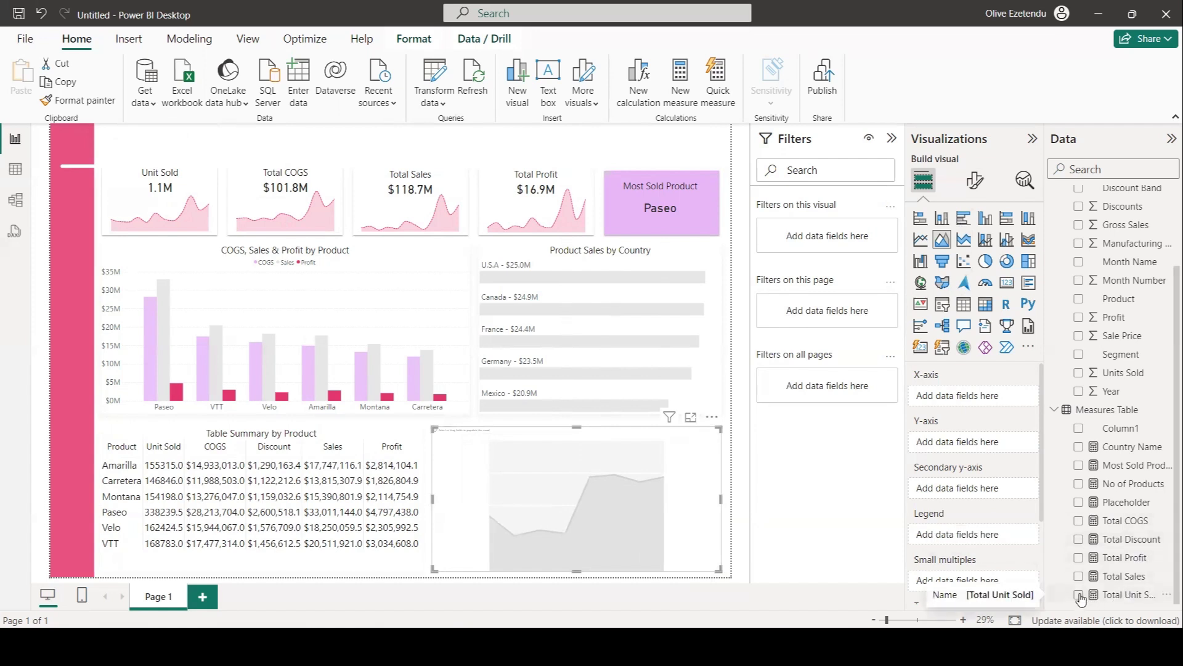
click(1079, 521)
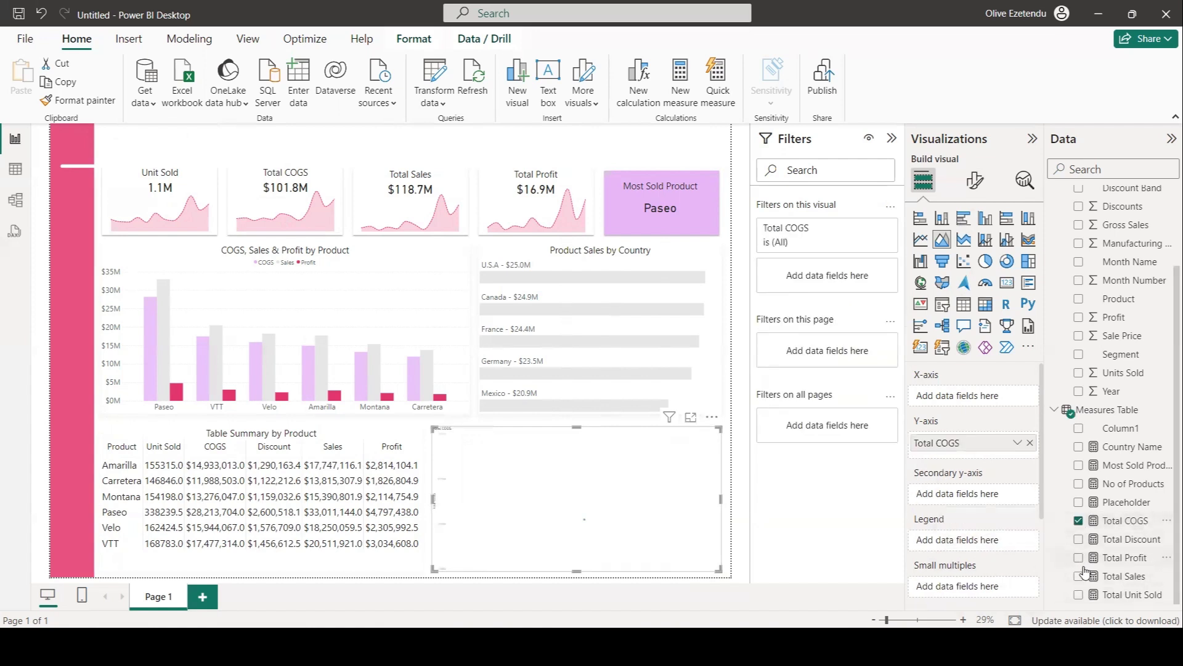
click(1079, 577)
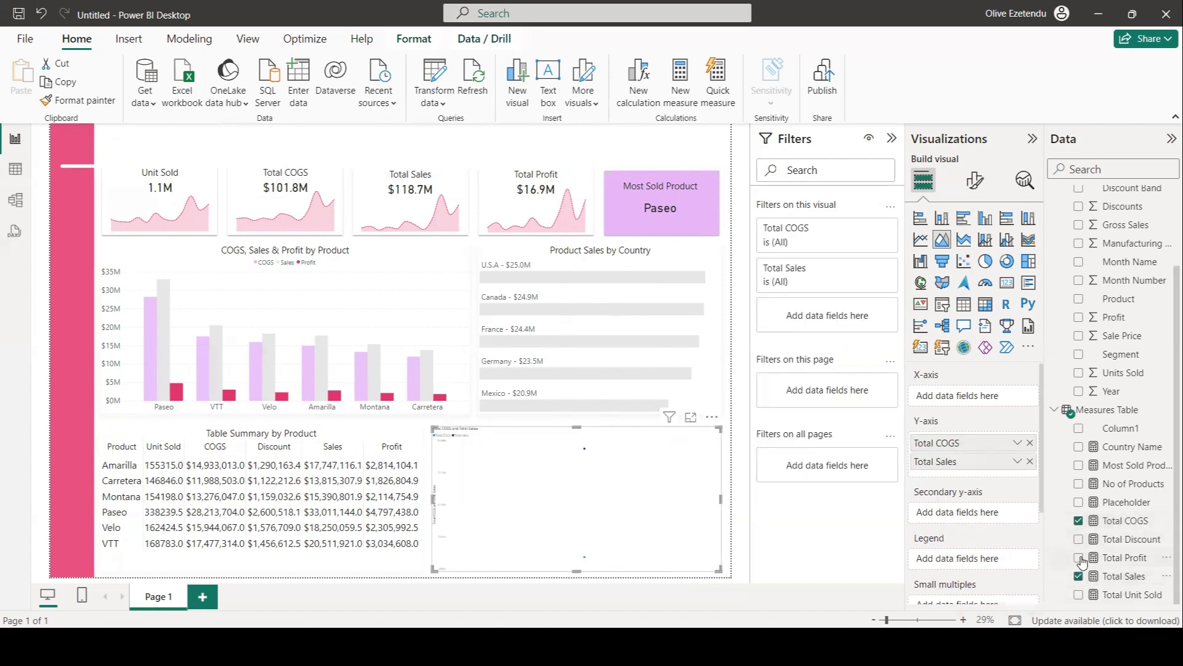
click(1079, 558)
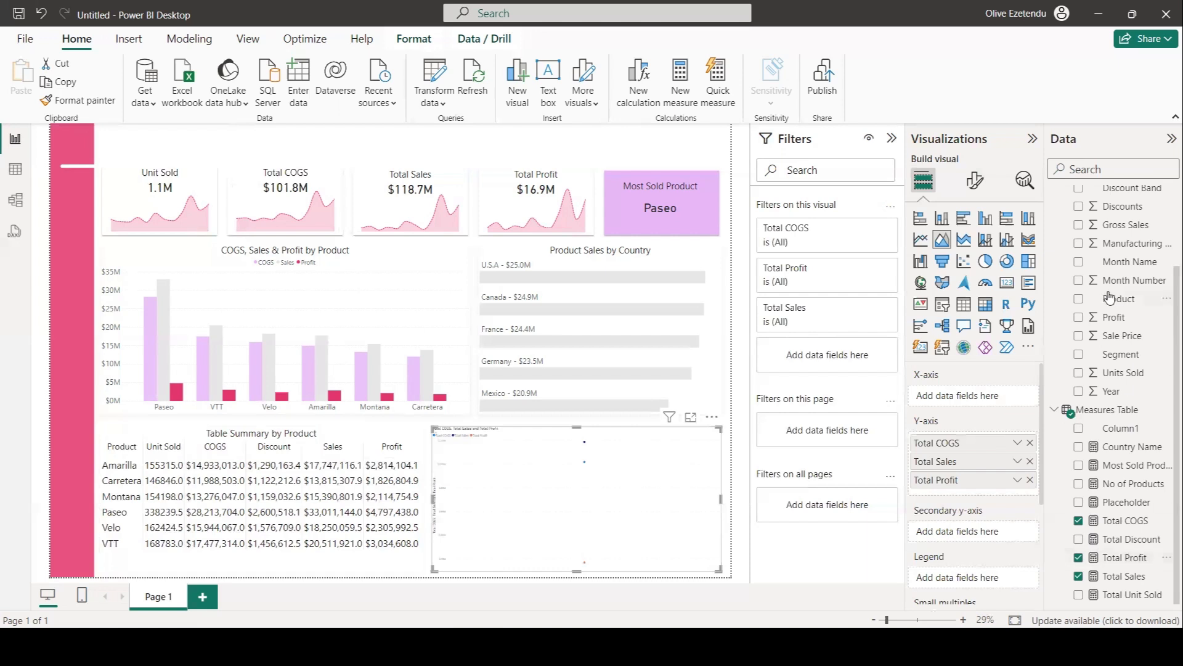
scroll(1106, 302, up, 2)
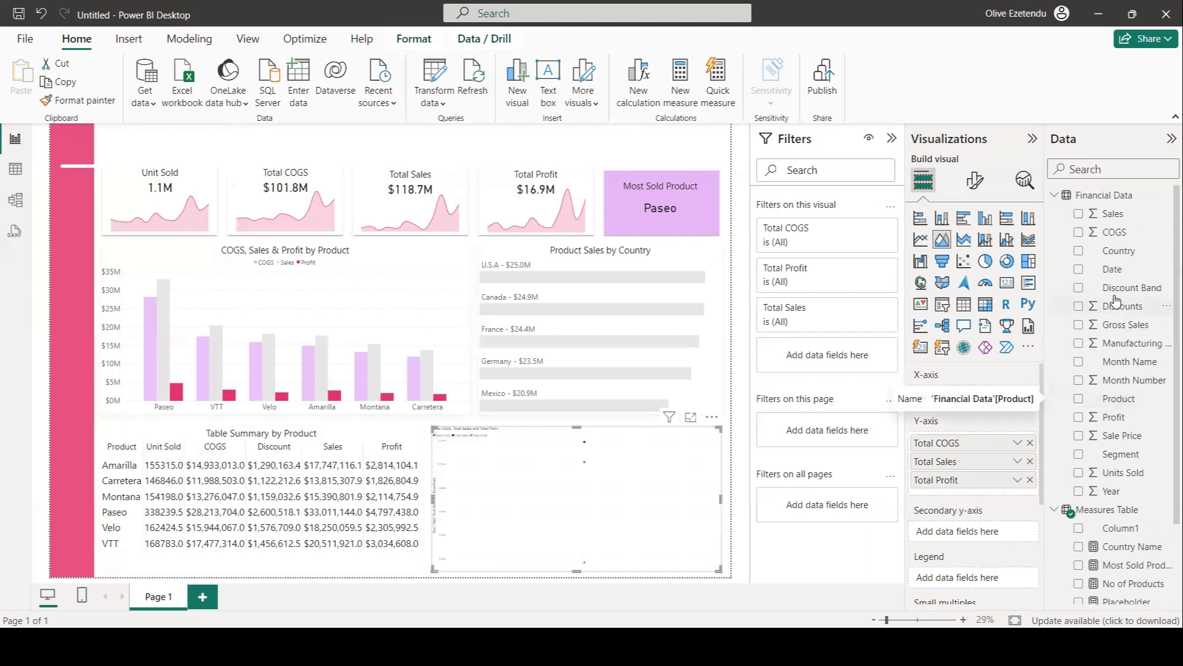
click(1078, 362)
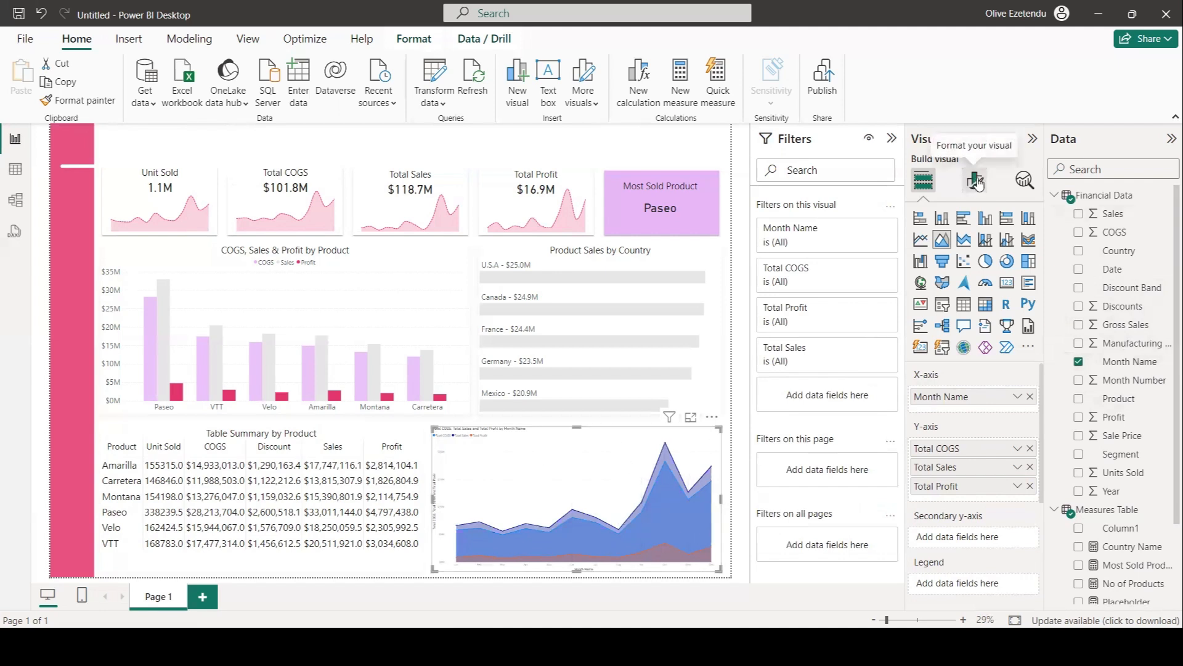
Turn off the area chart's X-axis title and increase the X-axis label font size.
click(976, 180)
click(938, 286)
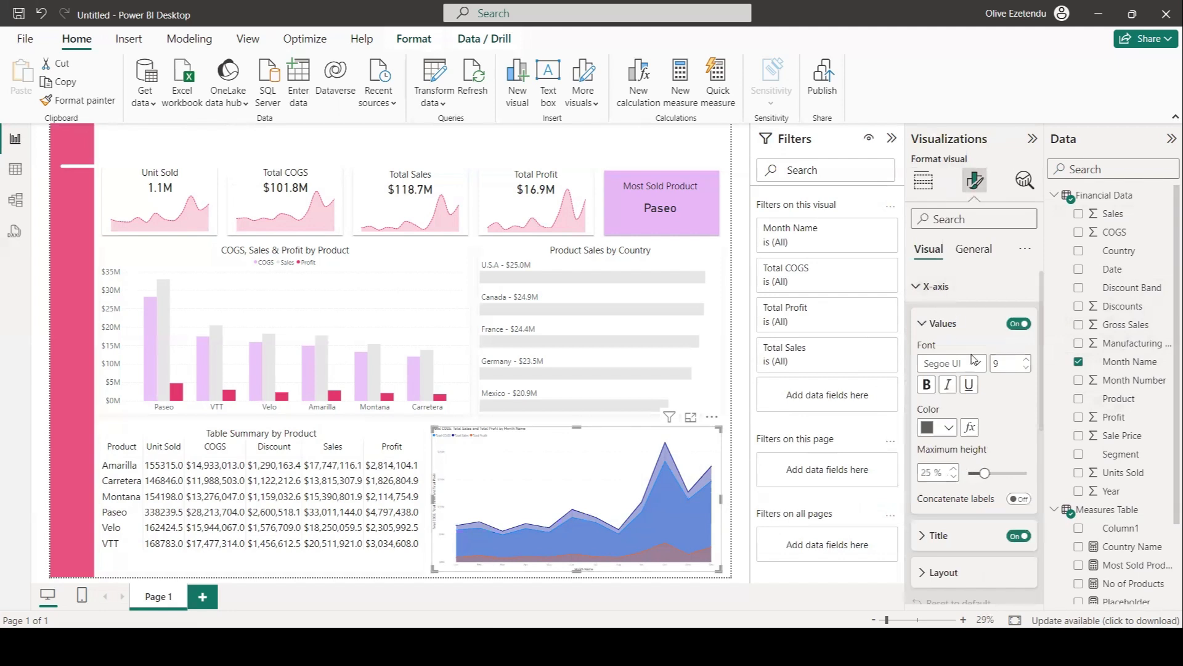
click(1017, 535)
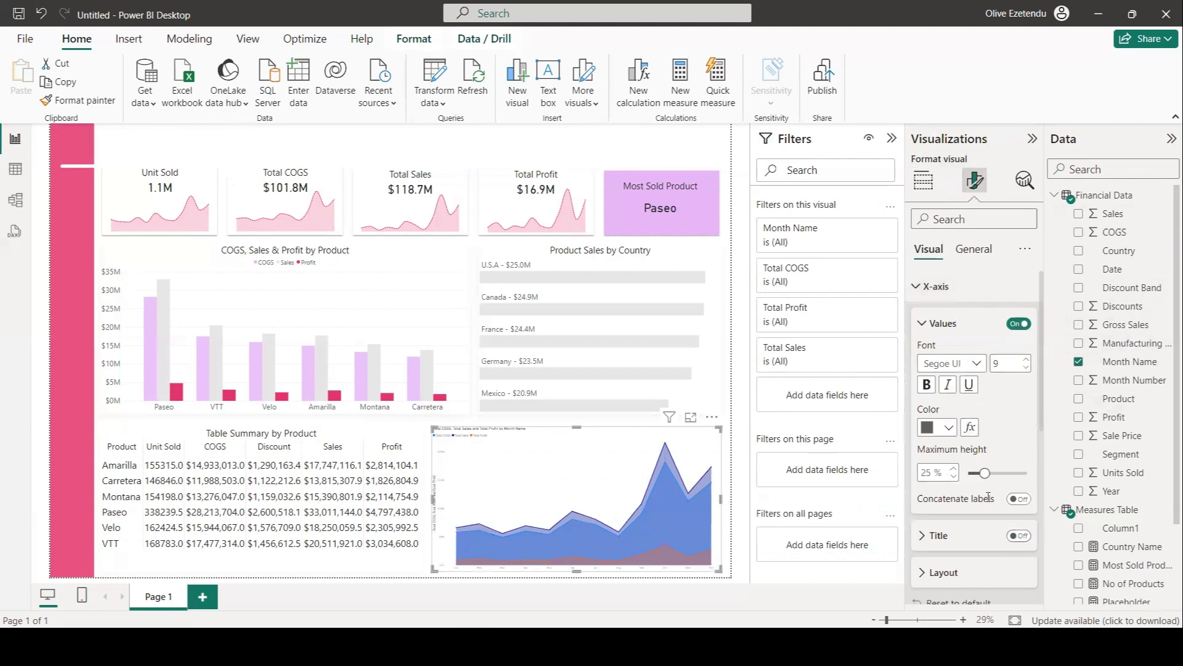
double_click(999, 364)
text(2)
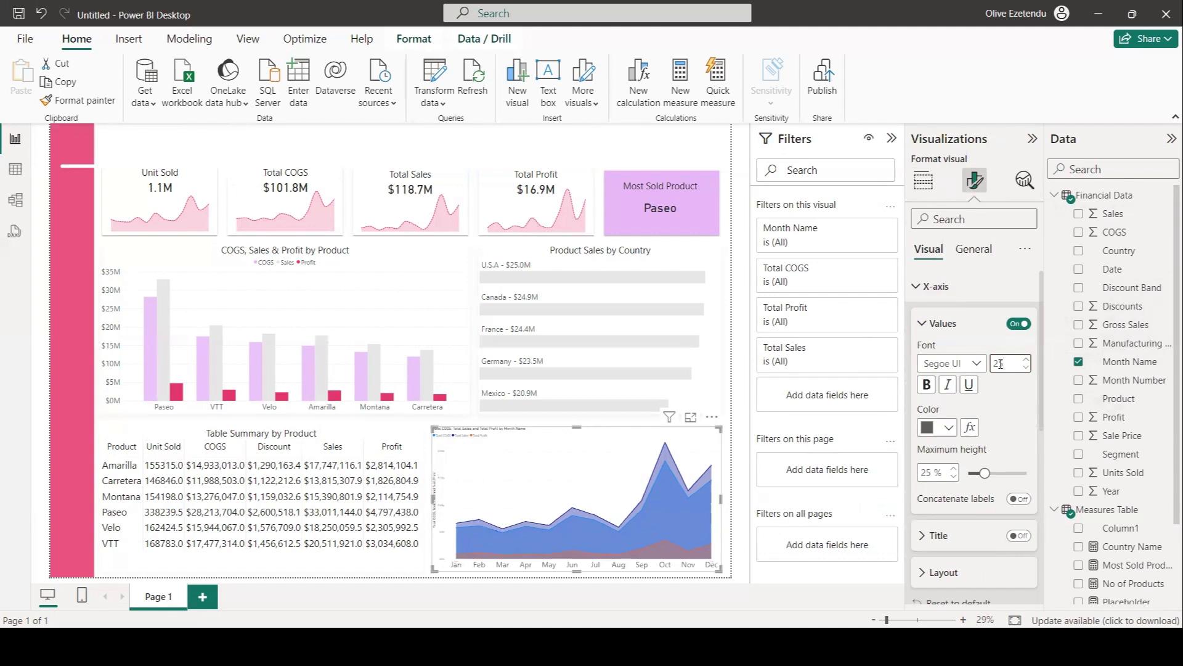
Turn off the area chart's Y-axis title and set the Y-axis label font size to 25.
scroll(965, 456, down, 2)
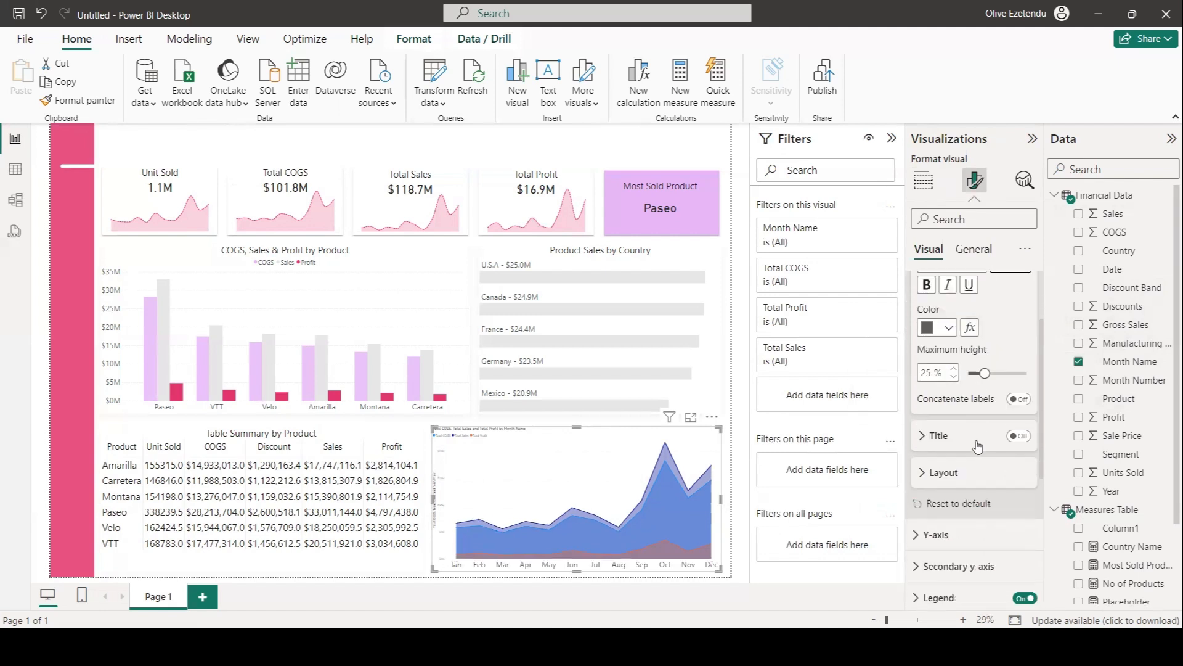
scroll(945, 483, down, 2)
click(939, 434)
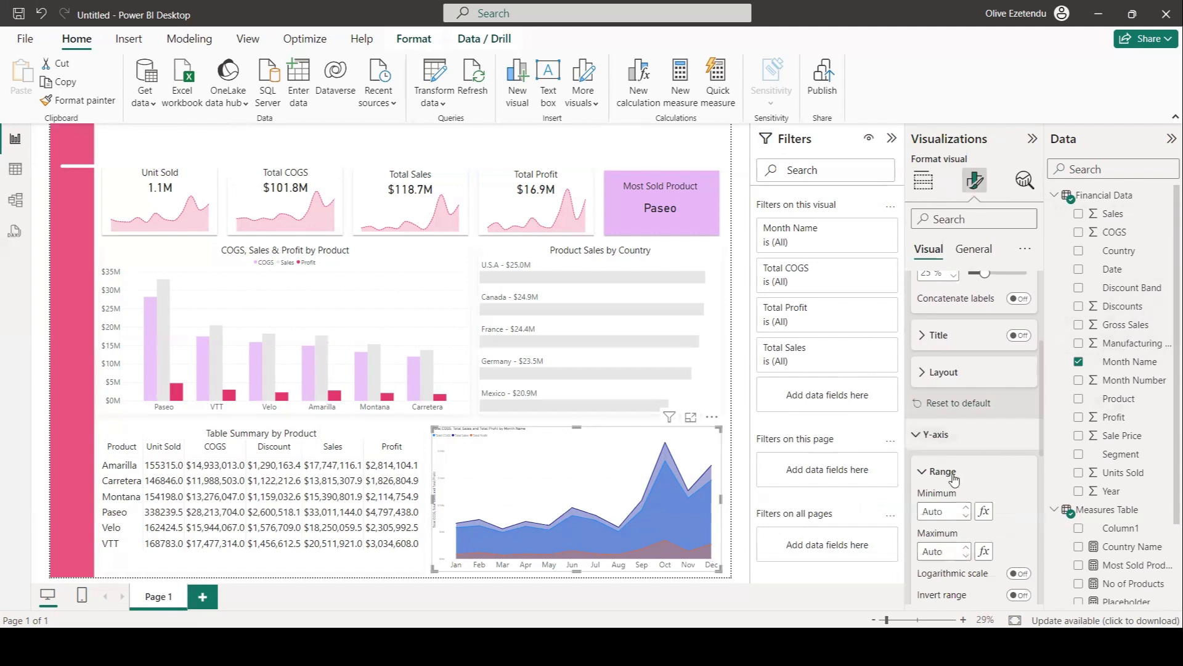
scroll(988, 522, down, 3)
click(1013, 521)
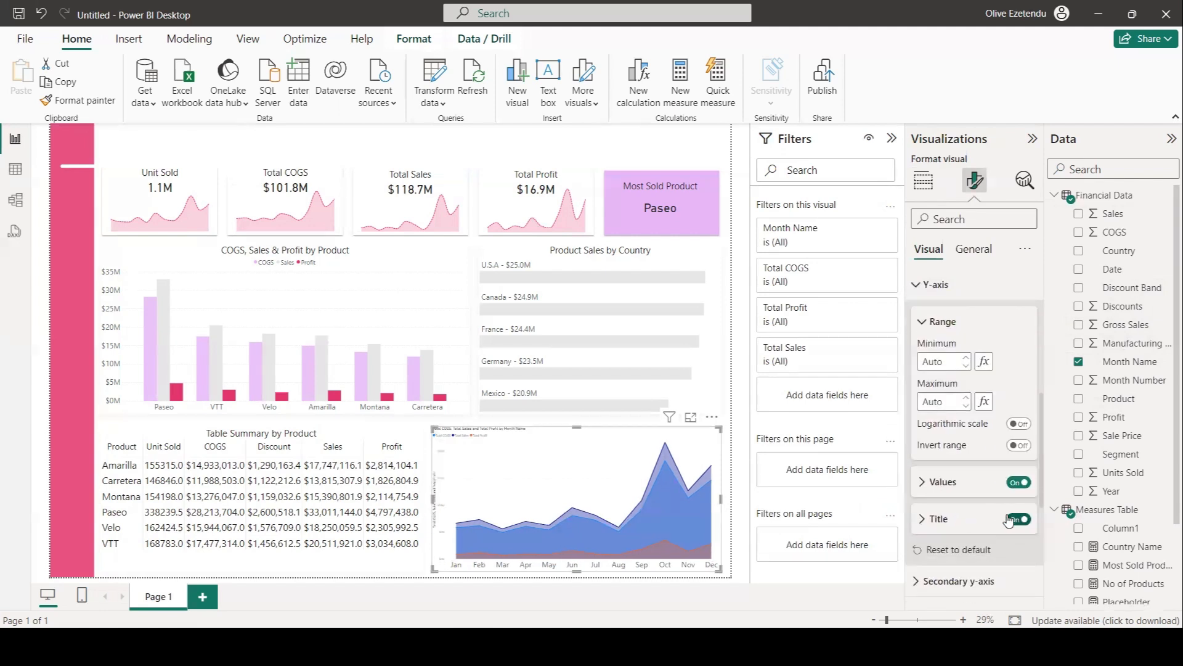
click(941, 486)
scroll(962, 496, down, 2)
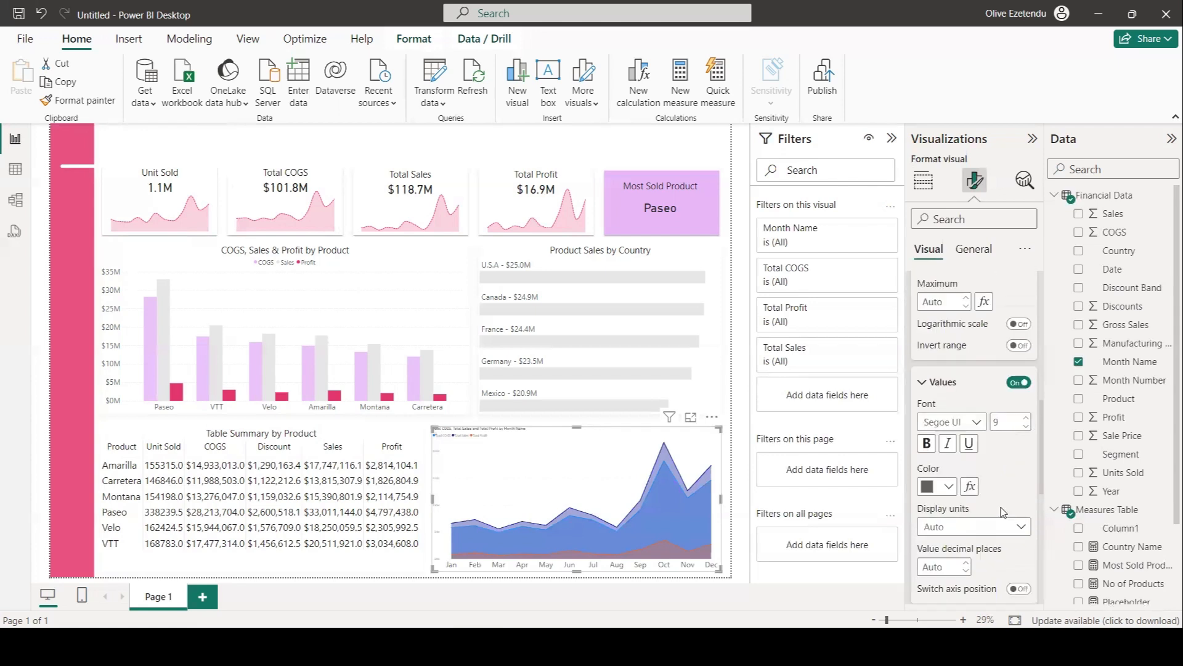
text(6)
key(BackSpace)
text(5)
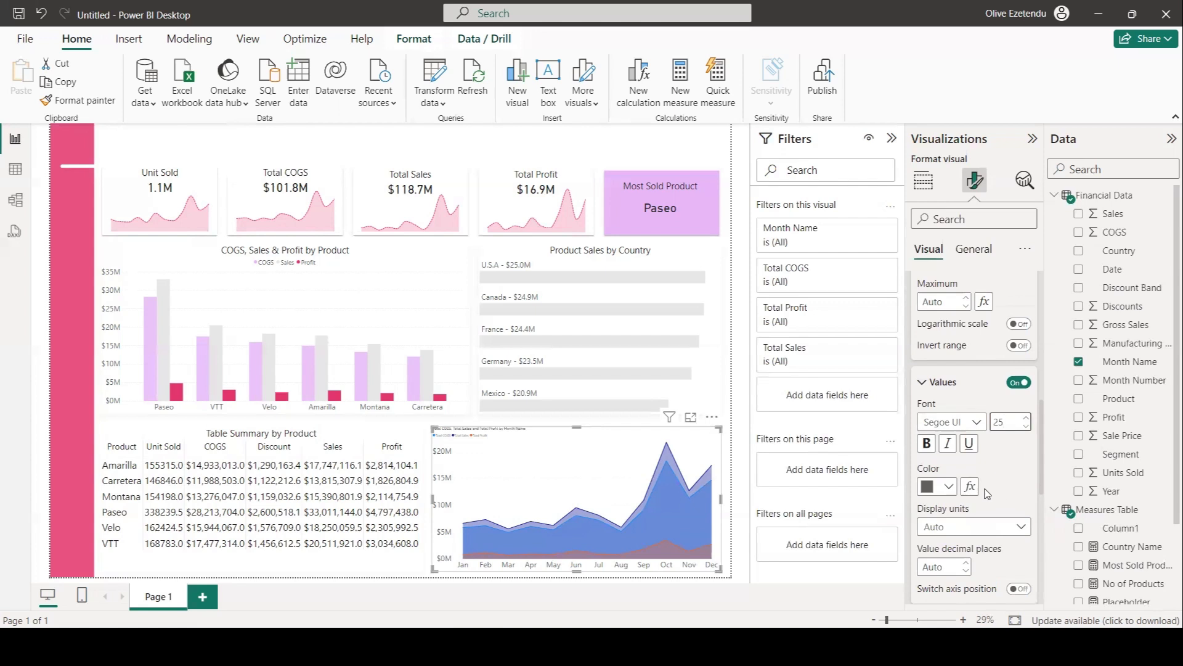
Move the area chart's legend to Top center.
scroll(984, 489, down, 3)
scroll(983, 497, down, 1)
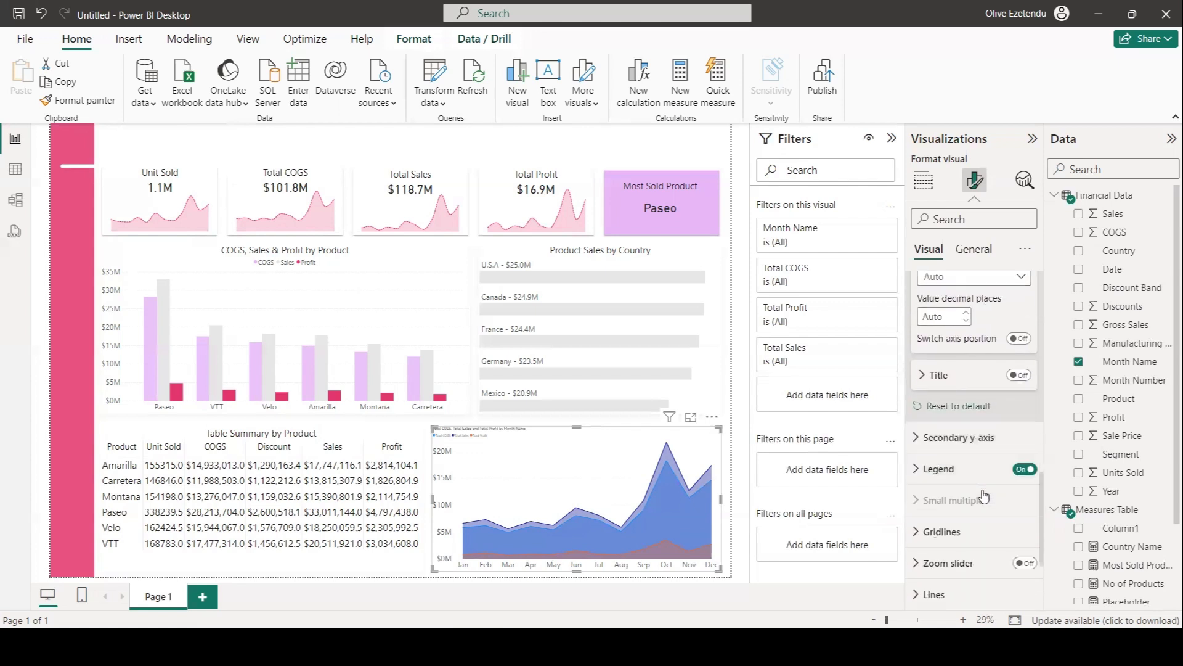
click(939, 468)
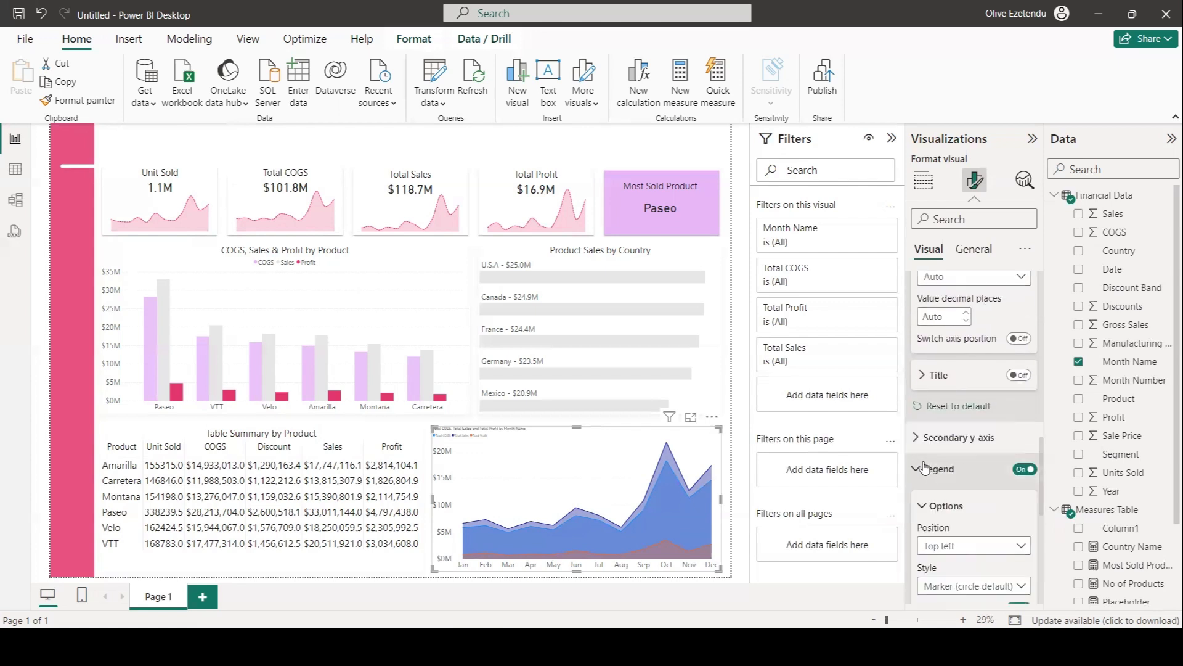
scroll(1011, 425, down, 3)
click(1021, 445)
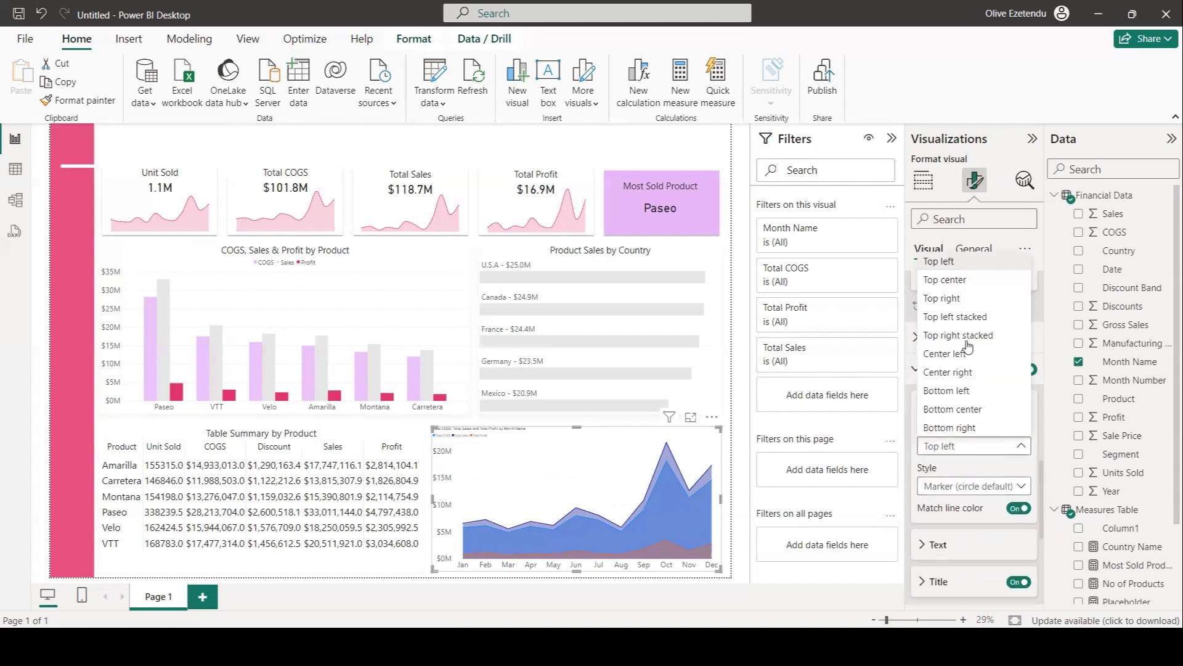
click(959, 499)
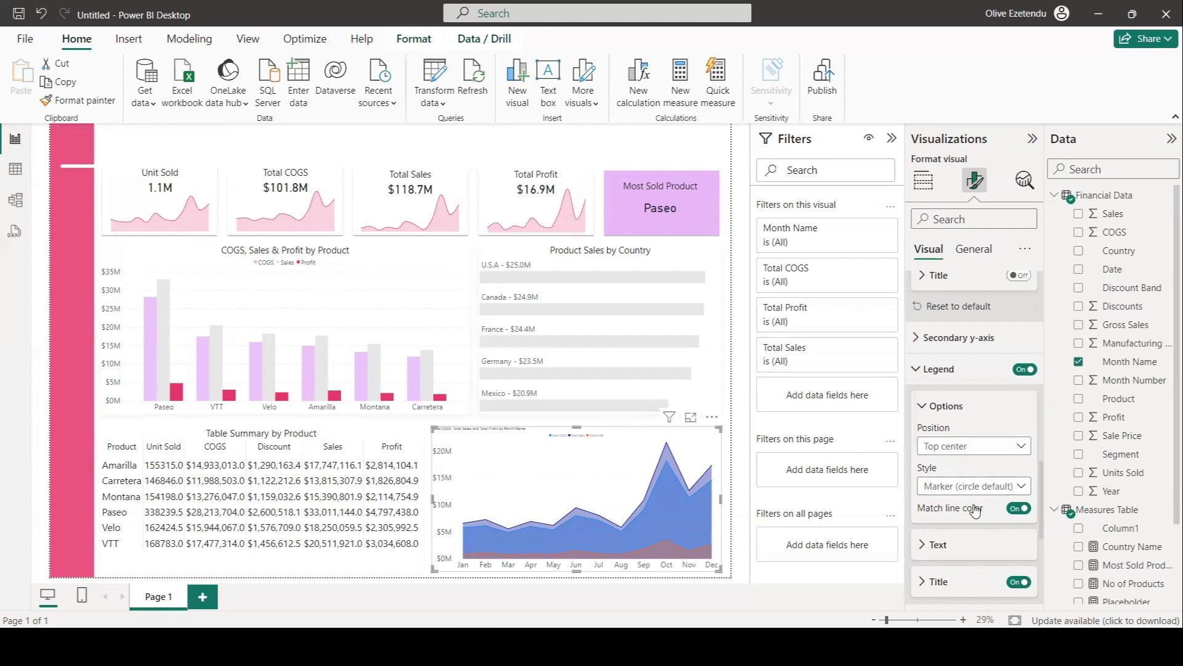
Set the area chart's horizontal gridline color to a light gray.
scroll(973, 502, down, 2)
scroll(972, 500, down, 2)
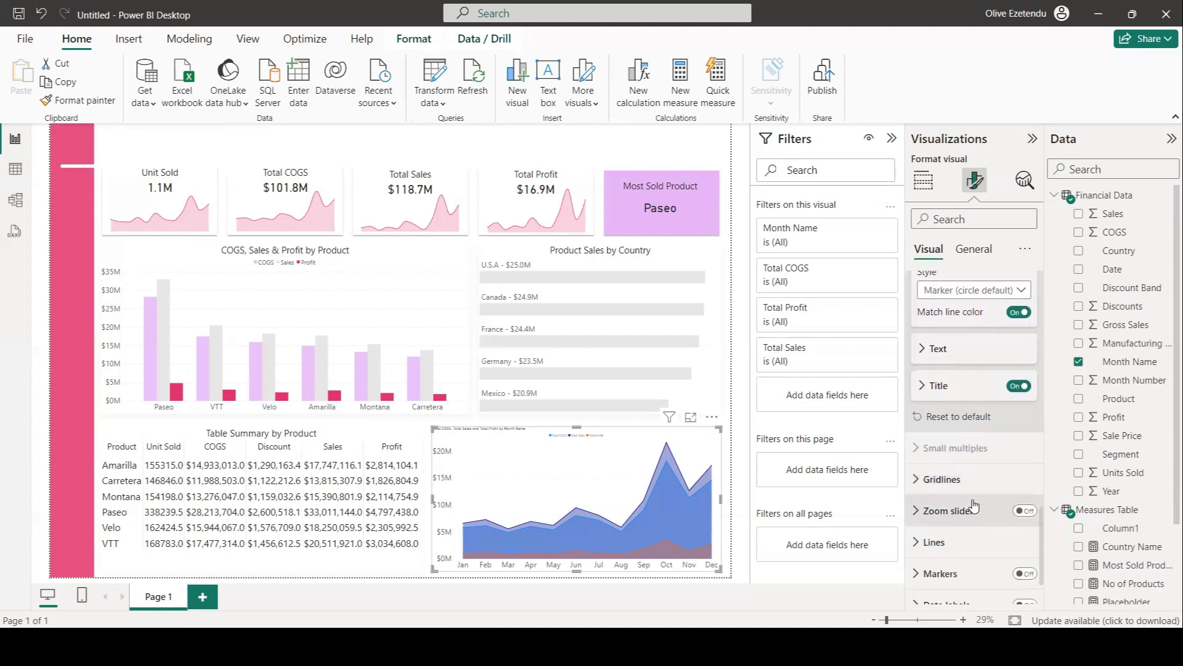
click(919, 476)
scroll(956, 491, down, 2)
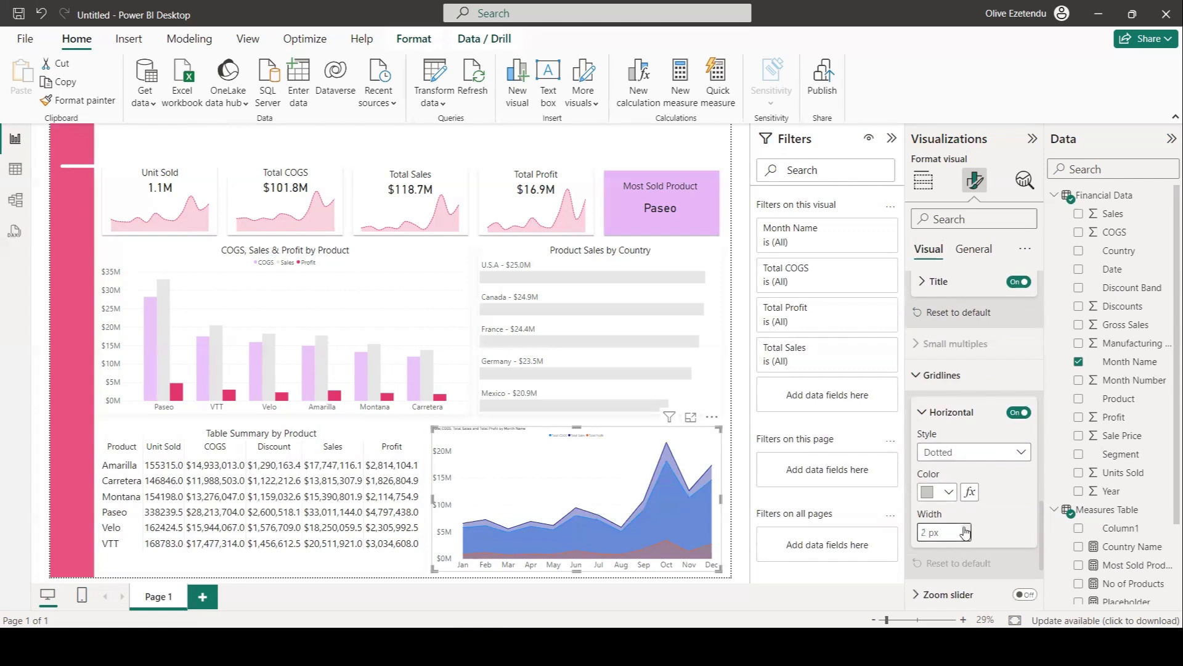
click(947, 491)
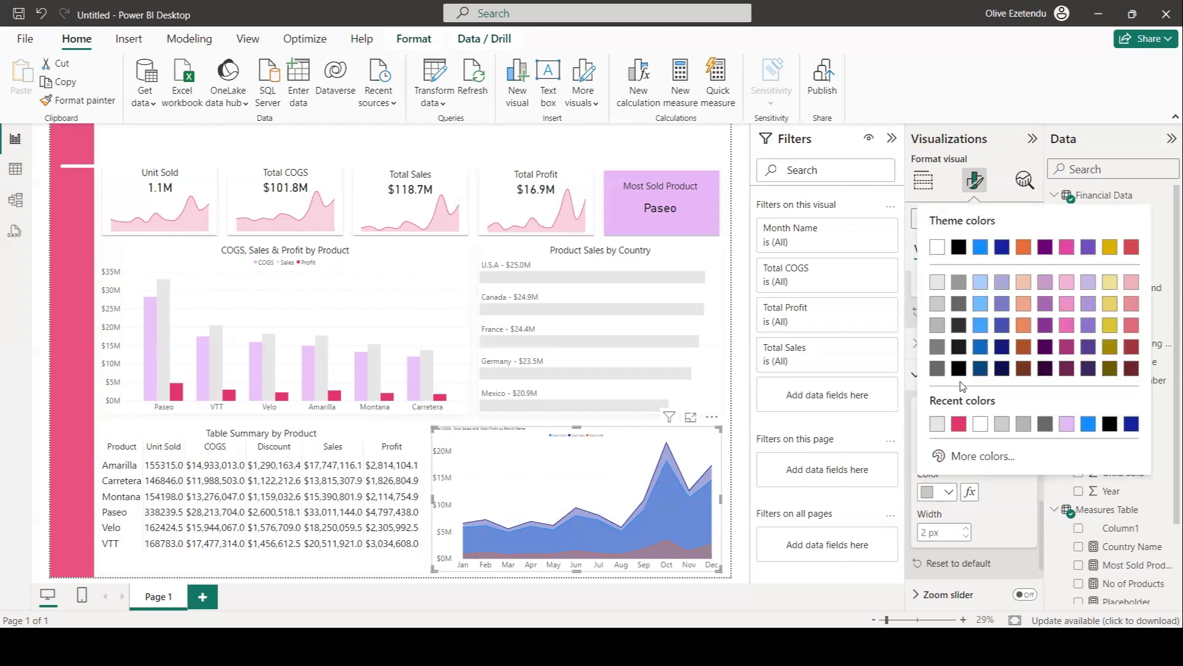
click(937, 346)
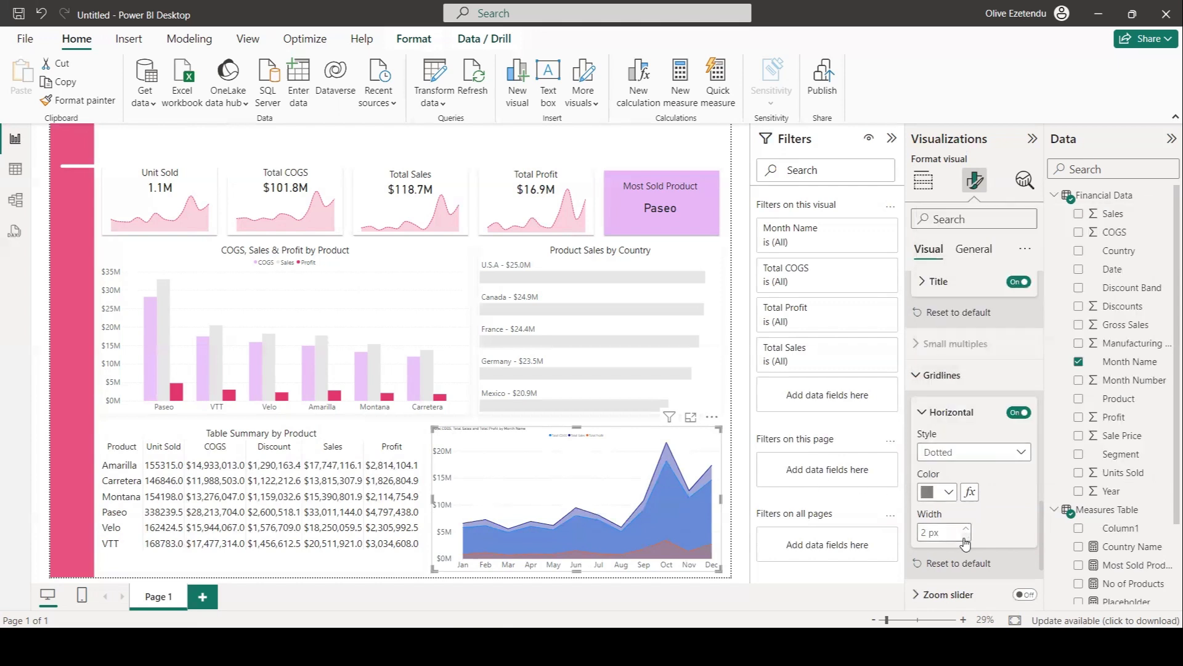
Set the area chart's line type to Smooth for all series.
scroll(975, 525, down, 3)
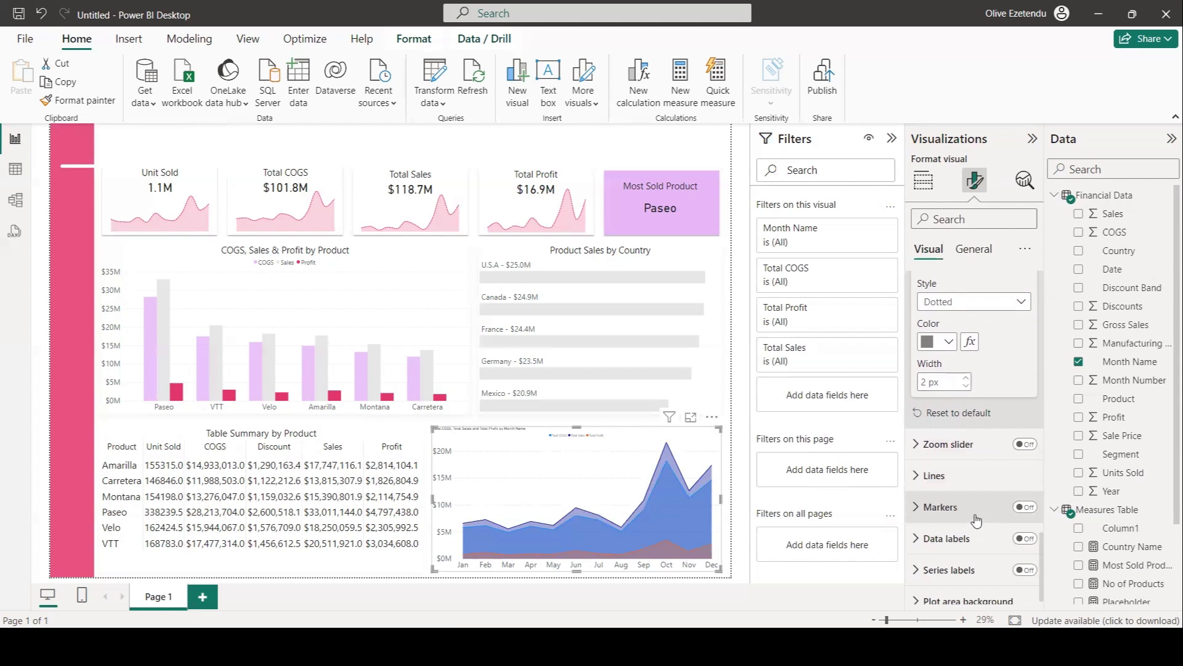
click(935, 462)
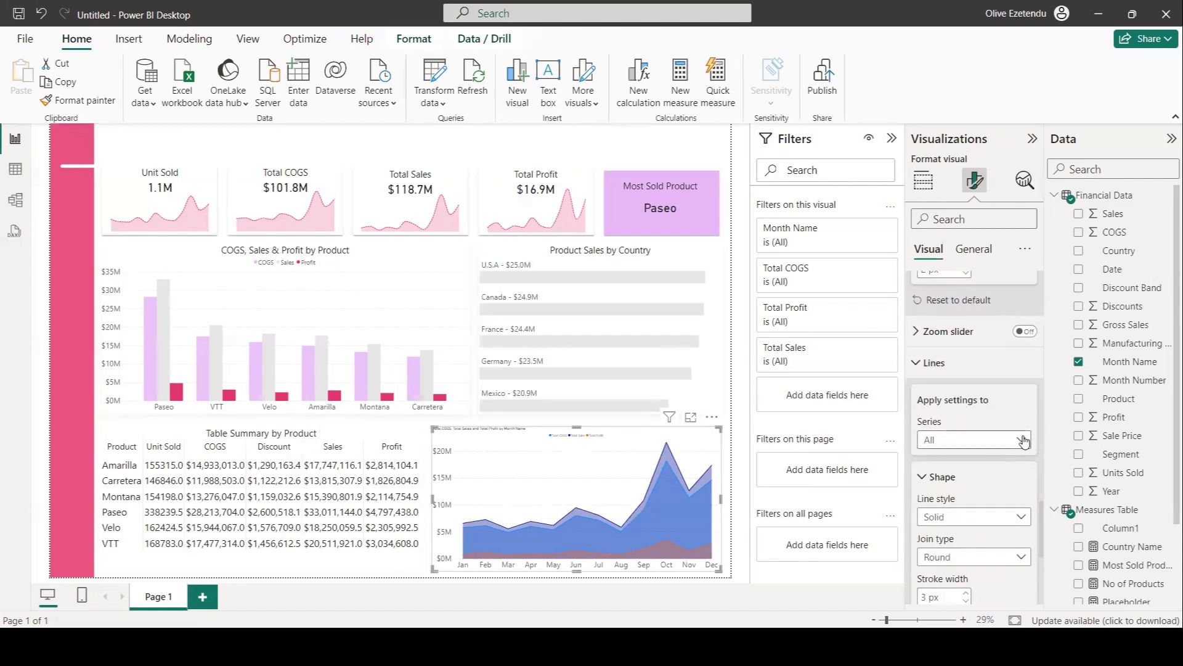
scroll(1006, 494, down, 3)
click(1017, 486)
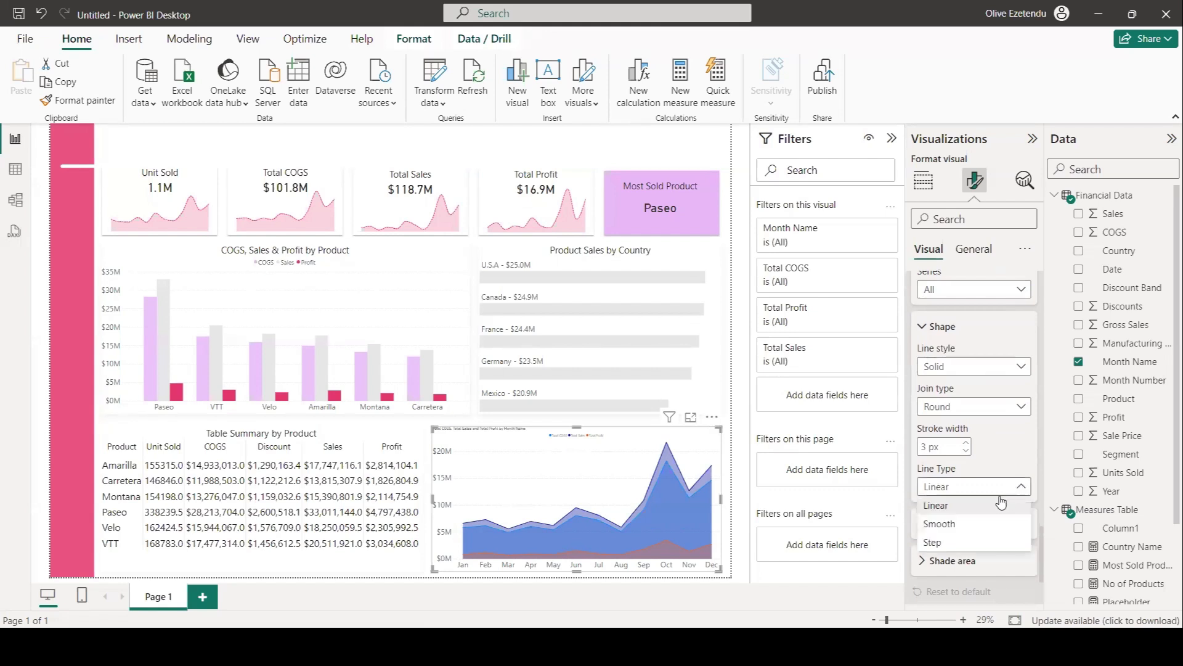
click(968, 525)
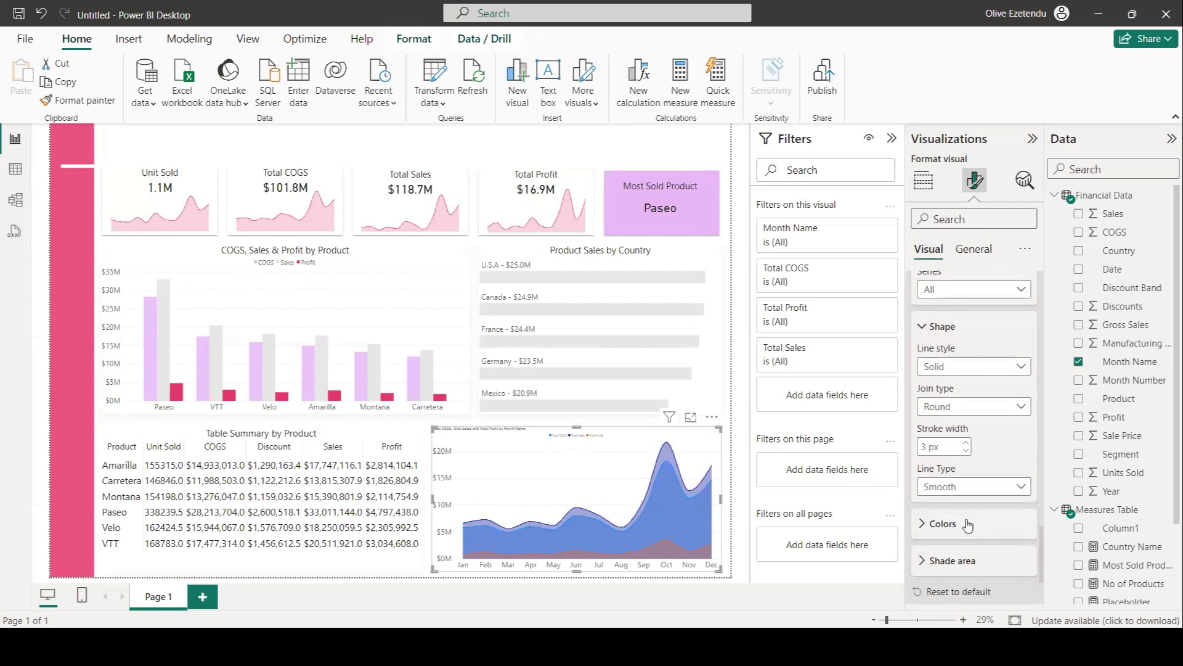
Set the area chart's Total Profit series color to light gray (White, 20% darker).
scroll(986, 495, up, 3)
click(1021, 441)
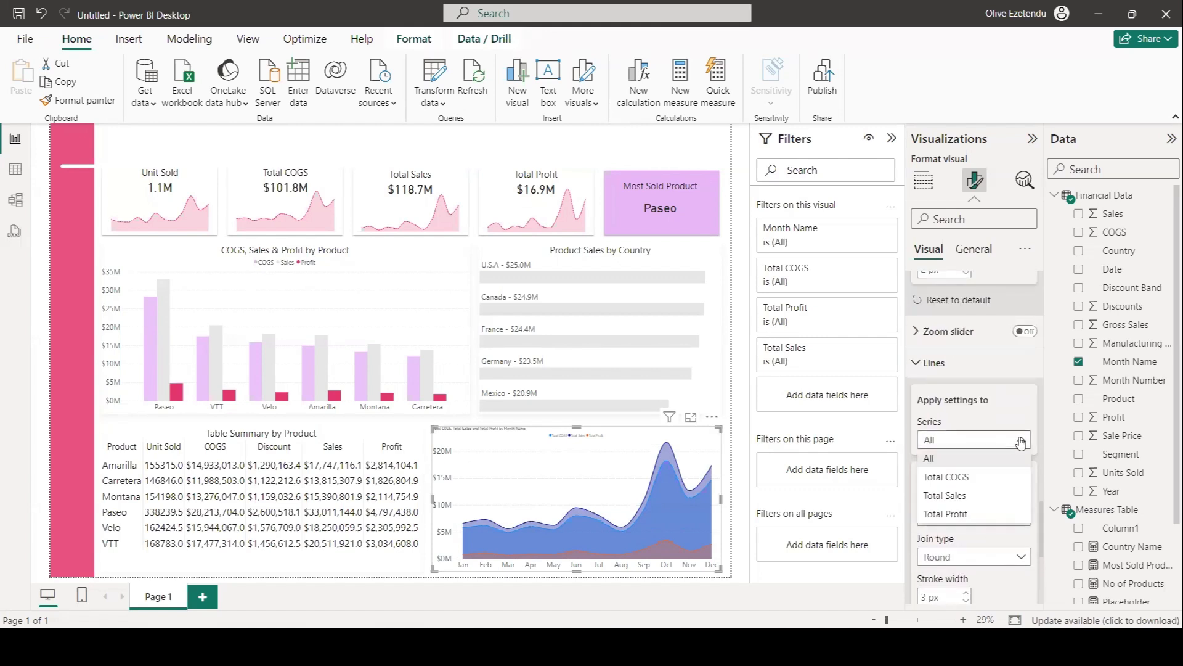
click(957, 481)
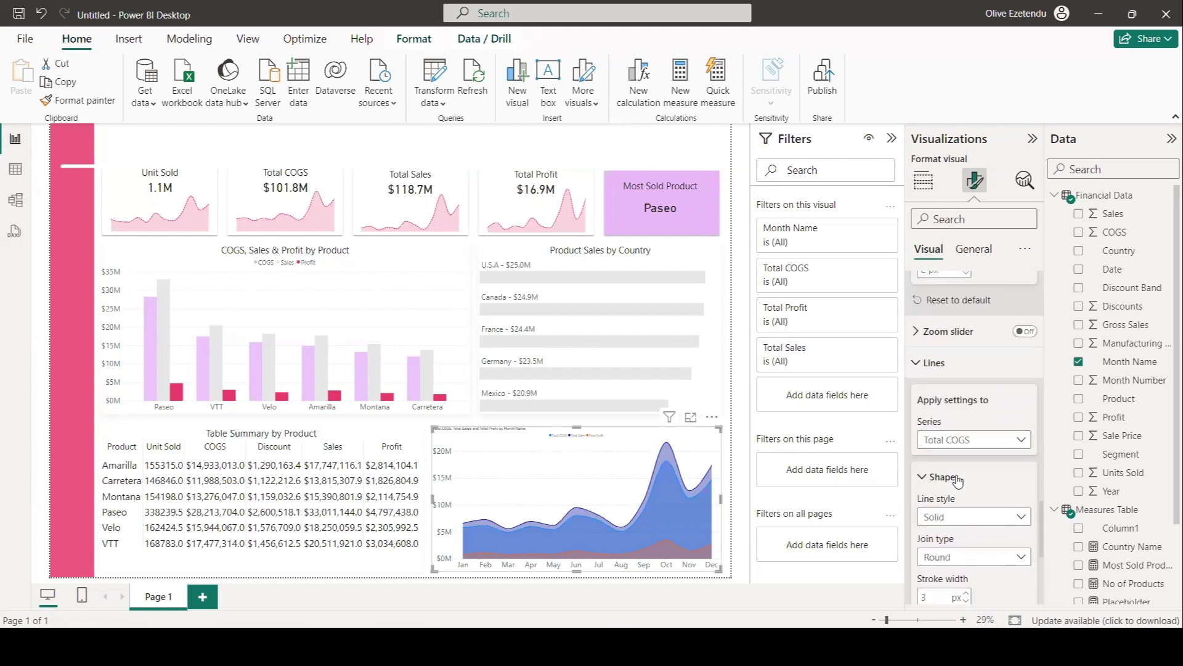
scroll(1001, 479, down, 4)
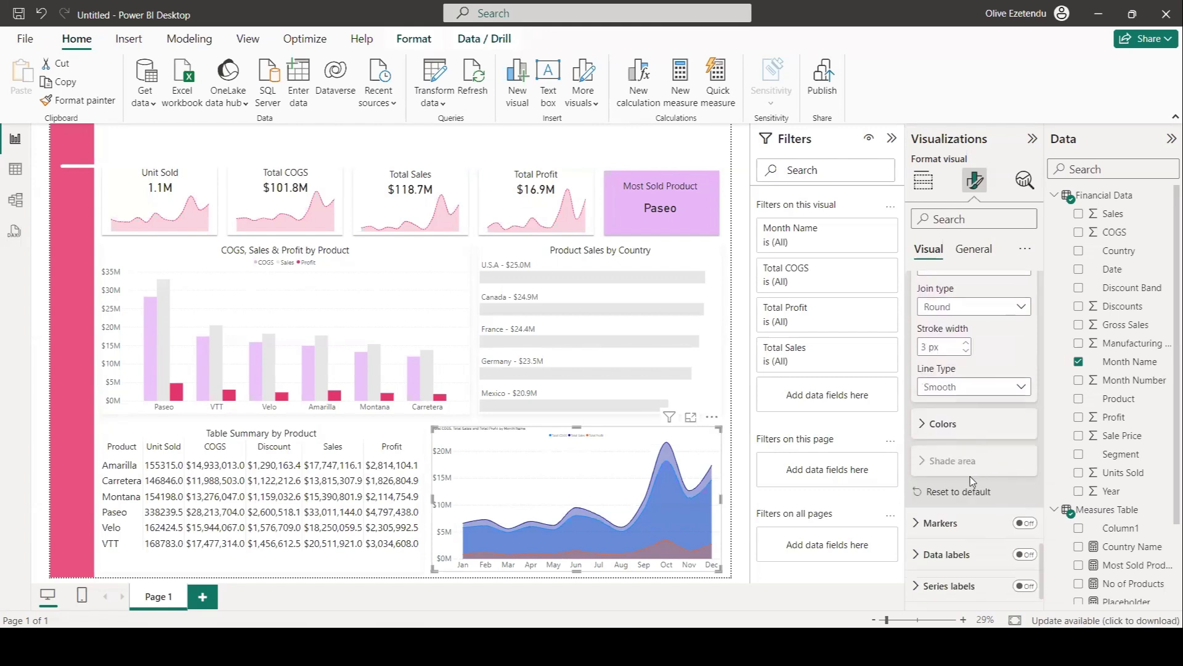
click(924, 425)
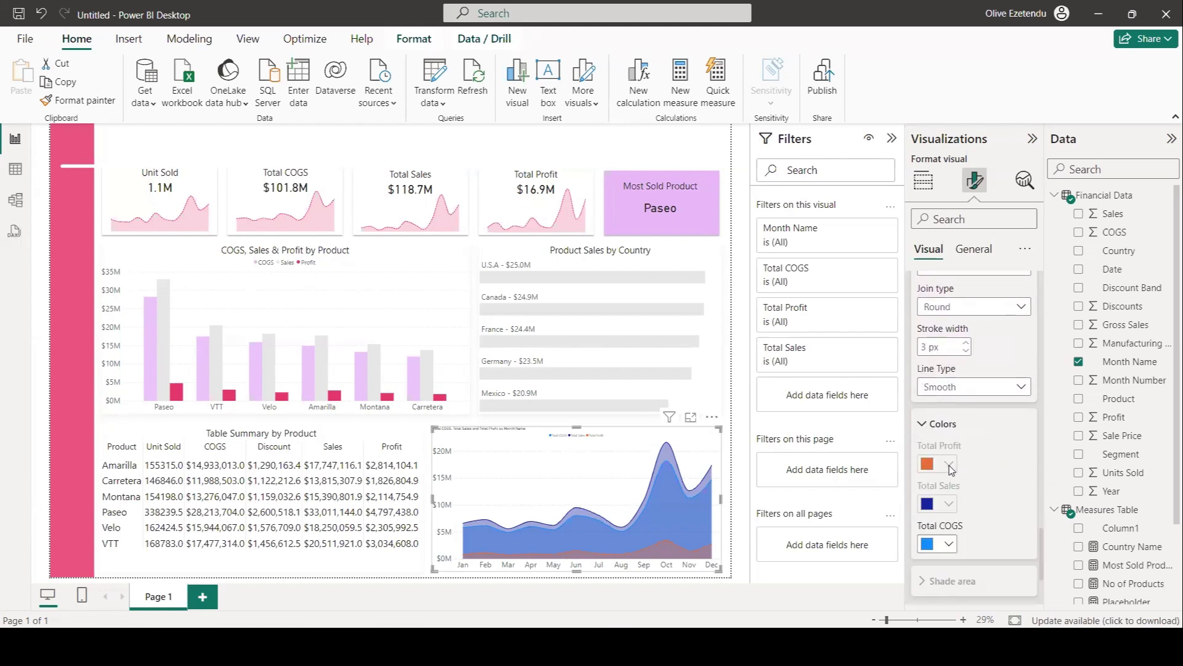
scroll(974, 455, up, 3)
click(1006, 440)
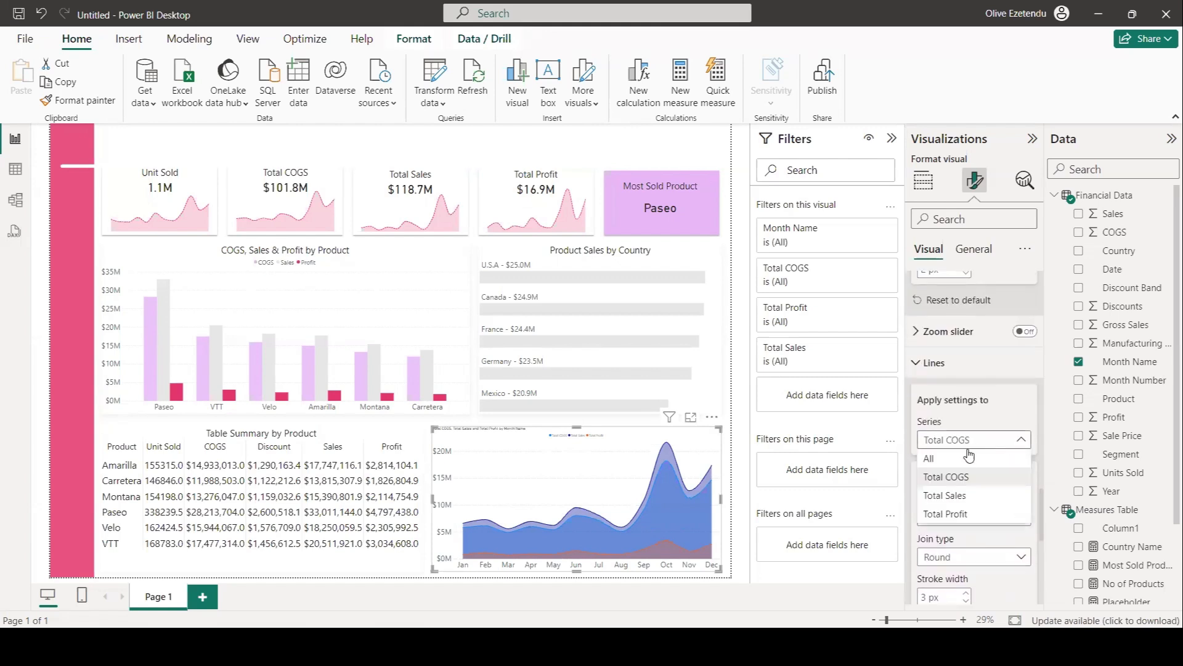
click(972, 462)
scroll(980, 457, down, 5)
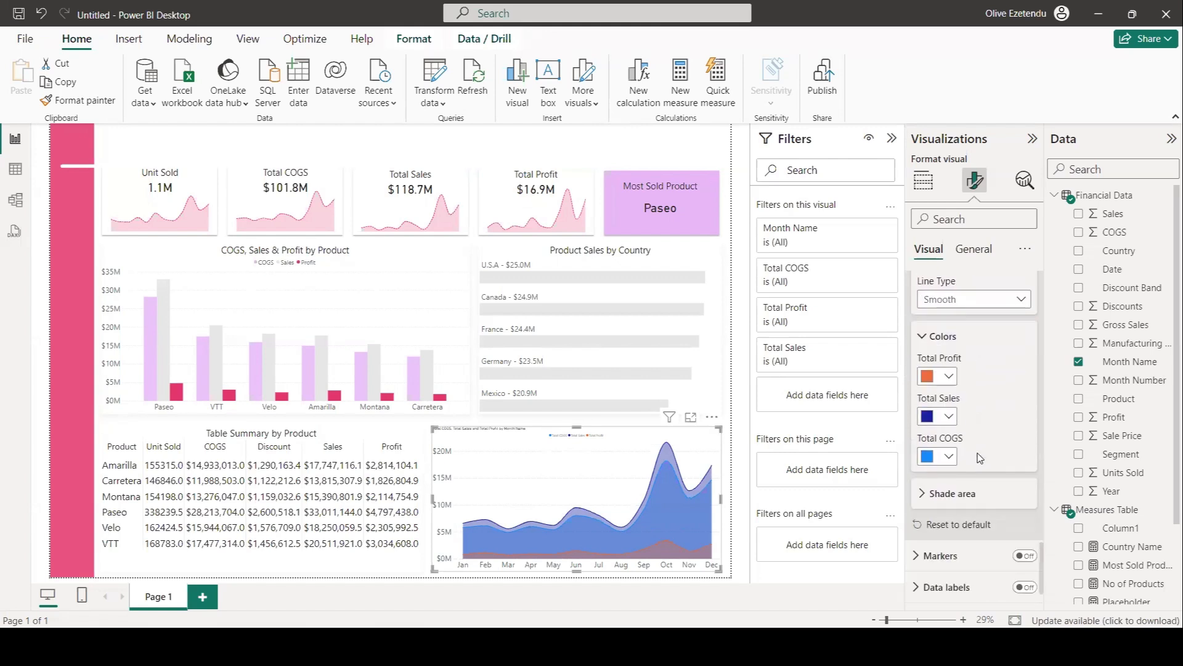
click(949, 366)
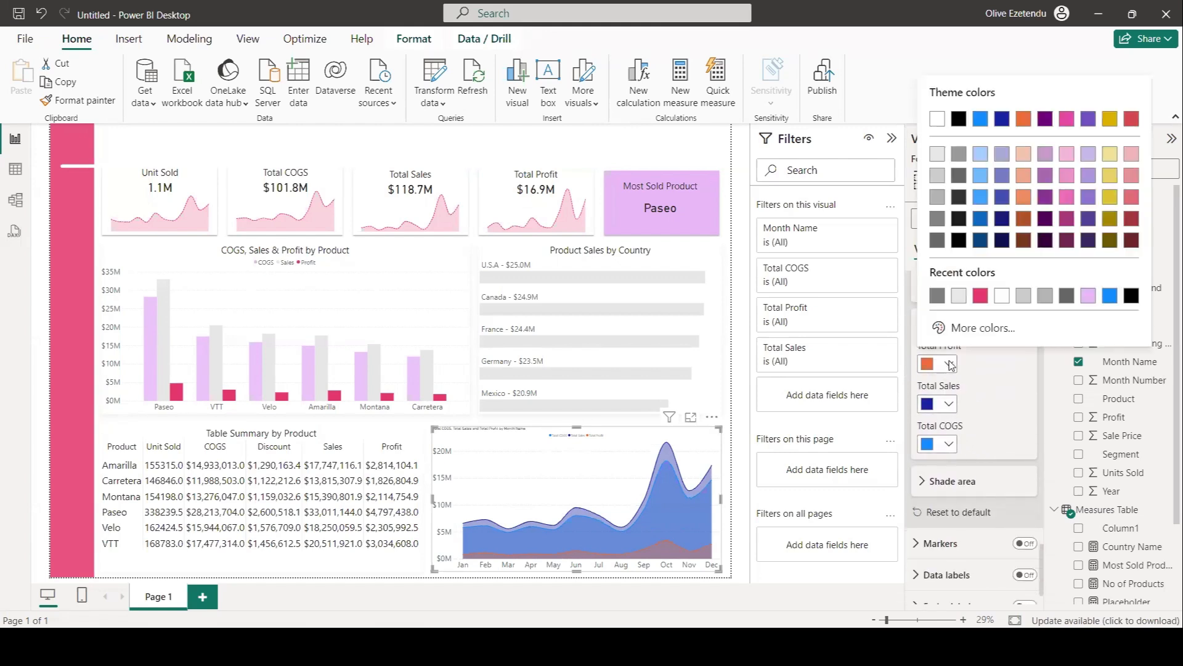
click(937, 299)
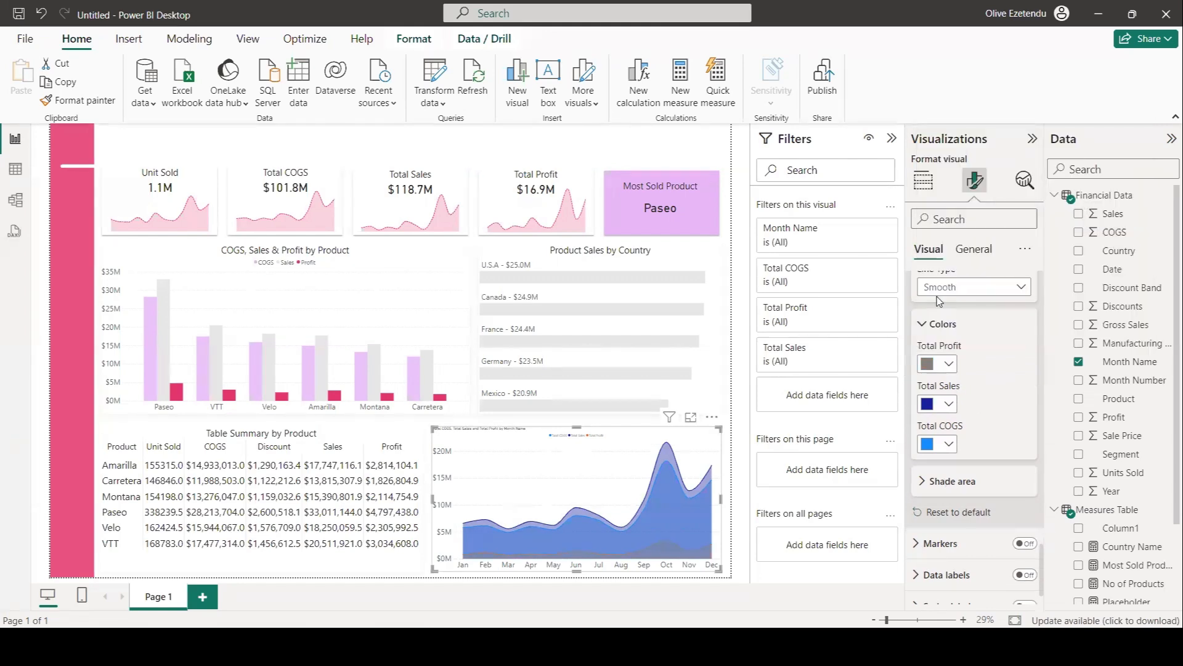
click(949, 363)
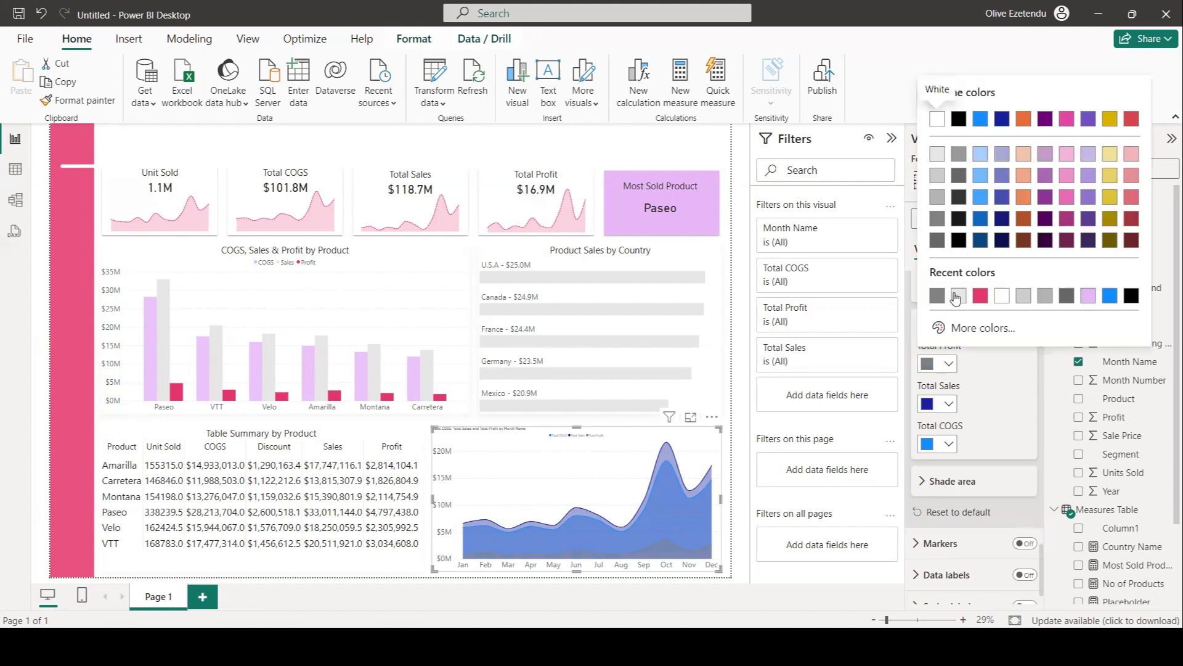
click(938, 175)
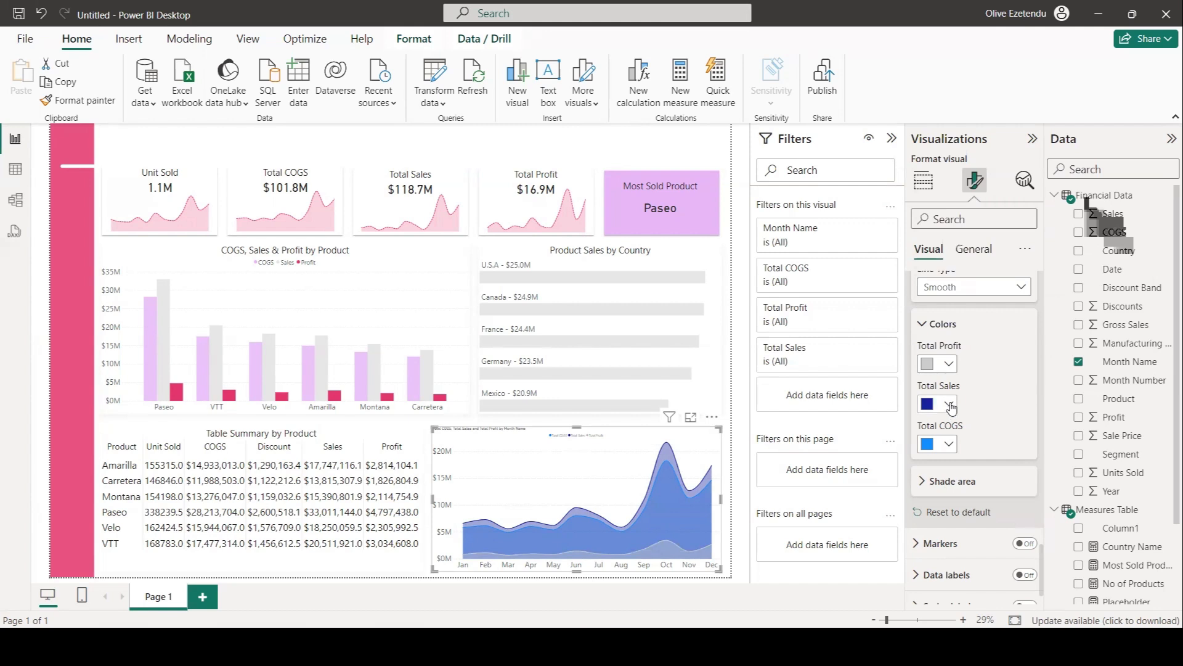
Set the area chart's Total Sales color to light purple and Total COGS color to pink #E2356B.
click(949, 406)
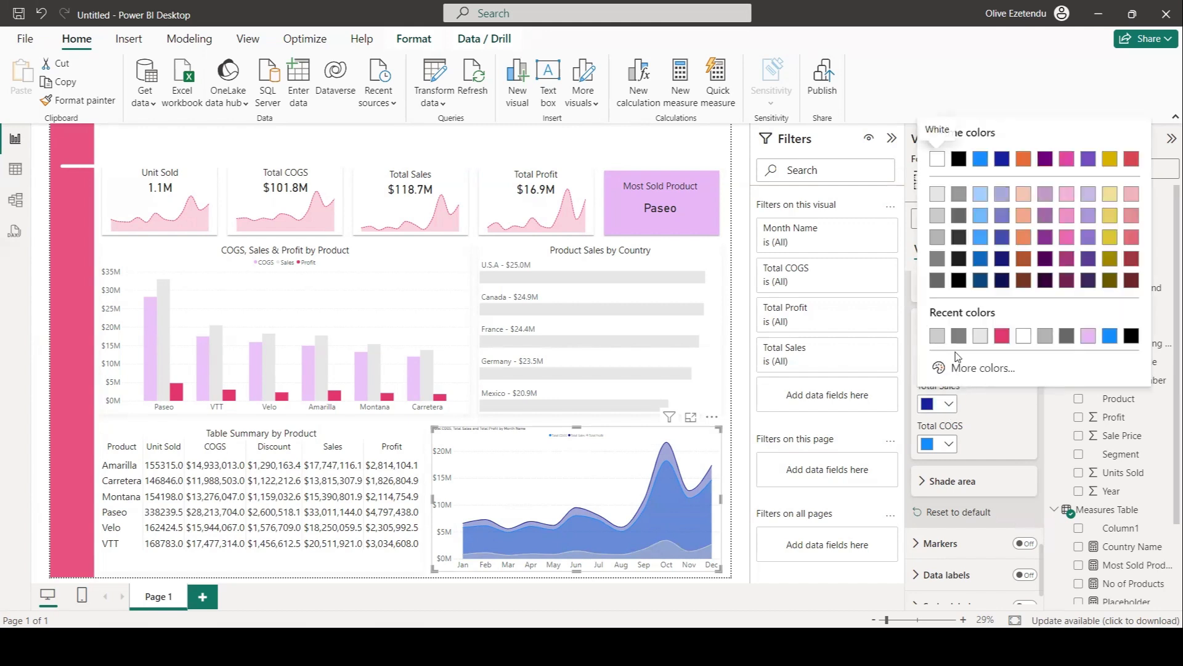
click(1088, 337)
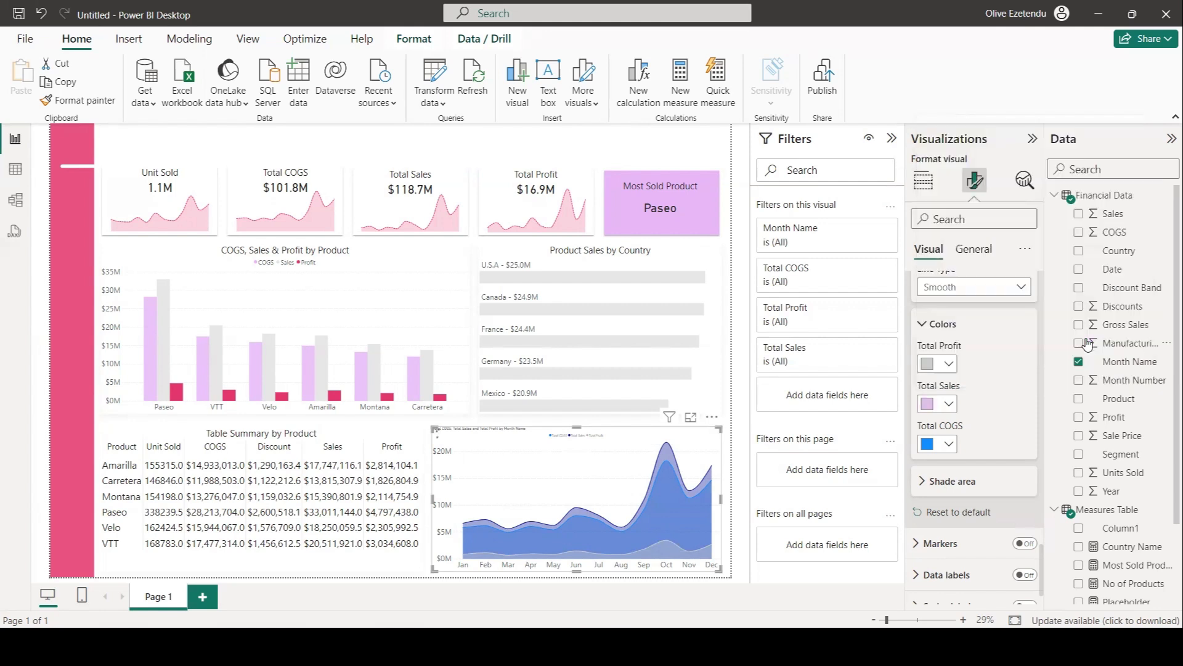
click(946, 444)
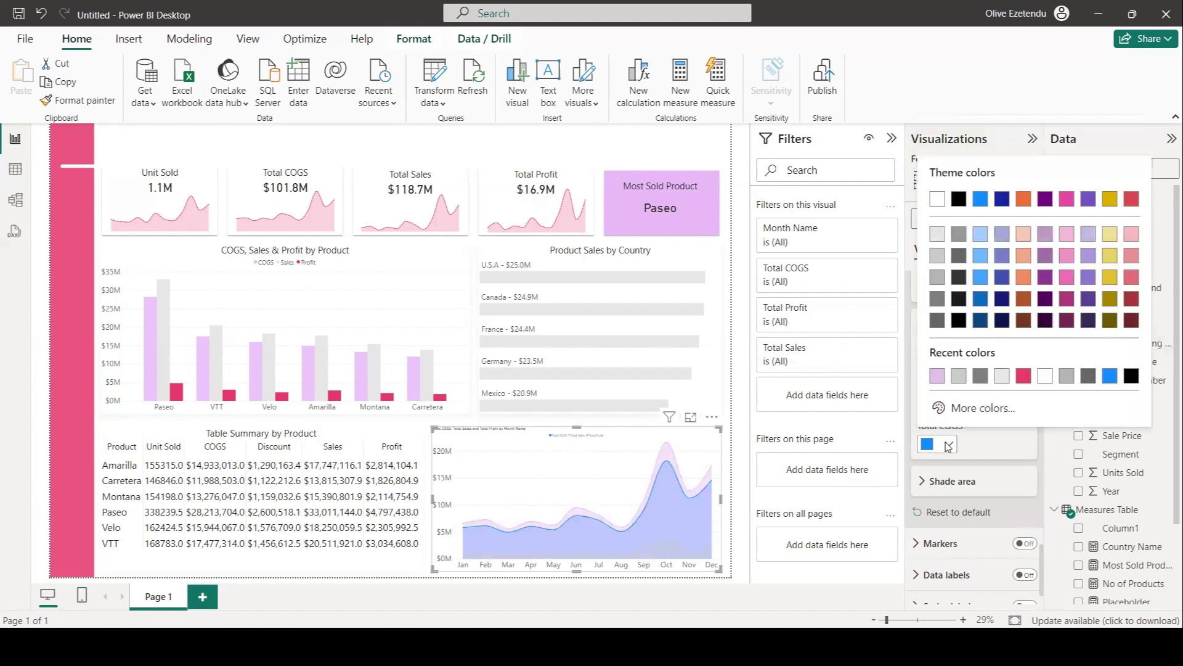
click(1024, 377)
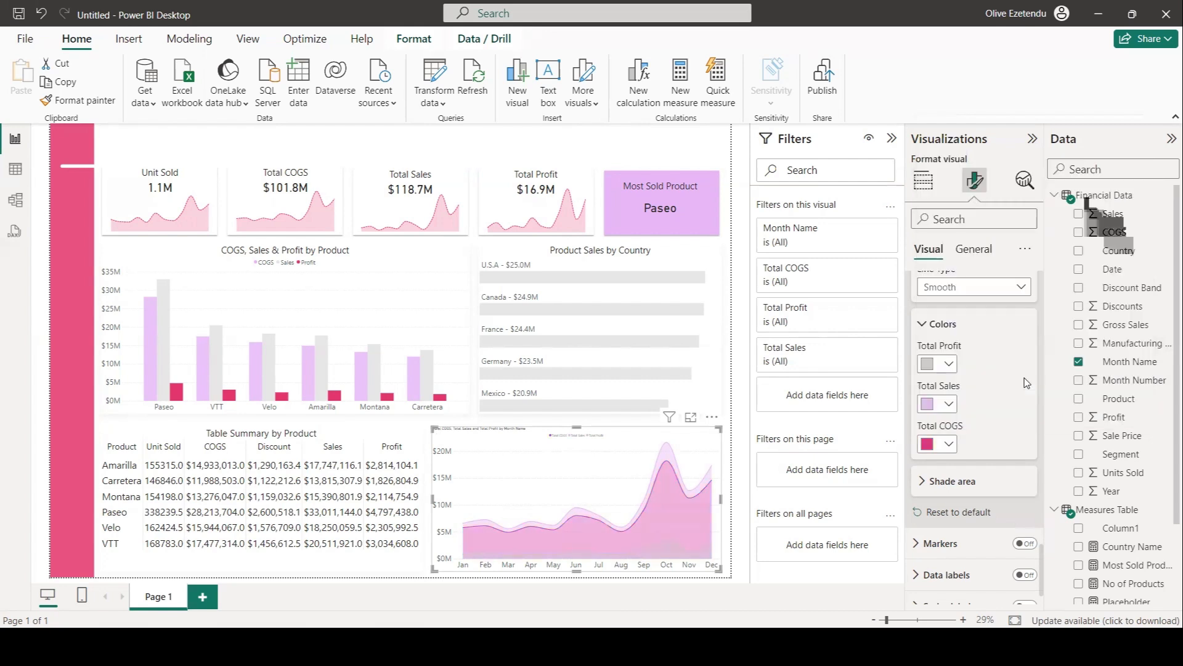
Set the area chart's shade area transparency to 70%.
click(923, 482)
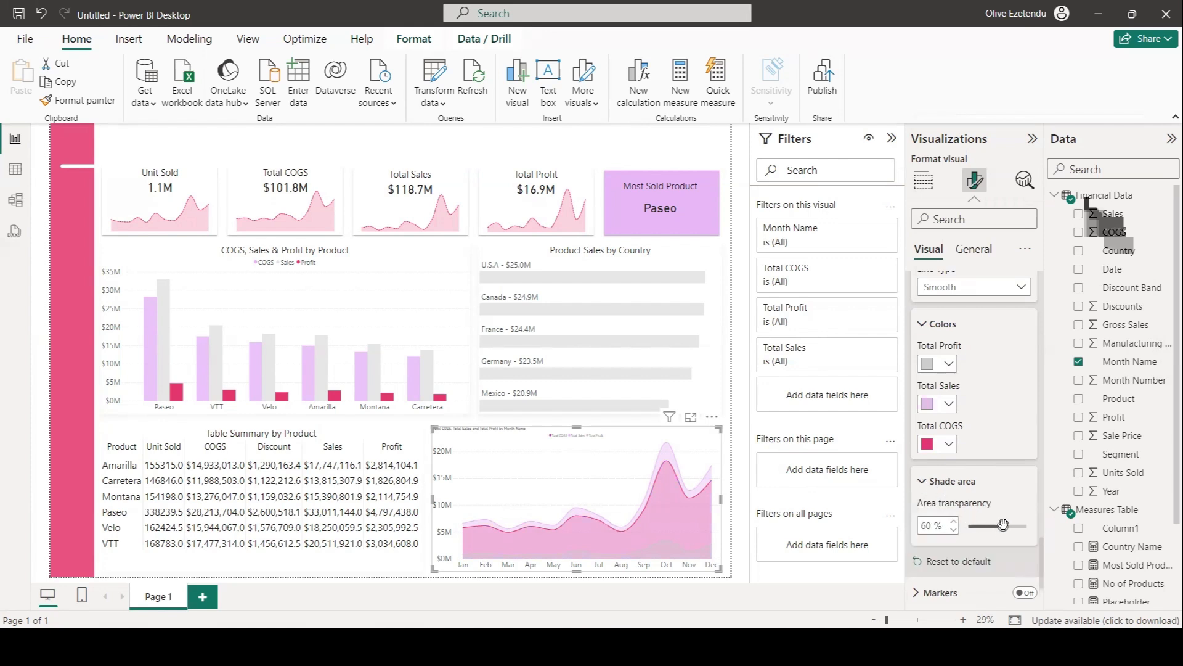
drag(1003, 526, 1005, 526)
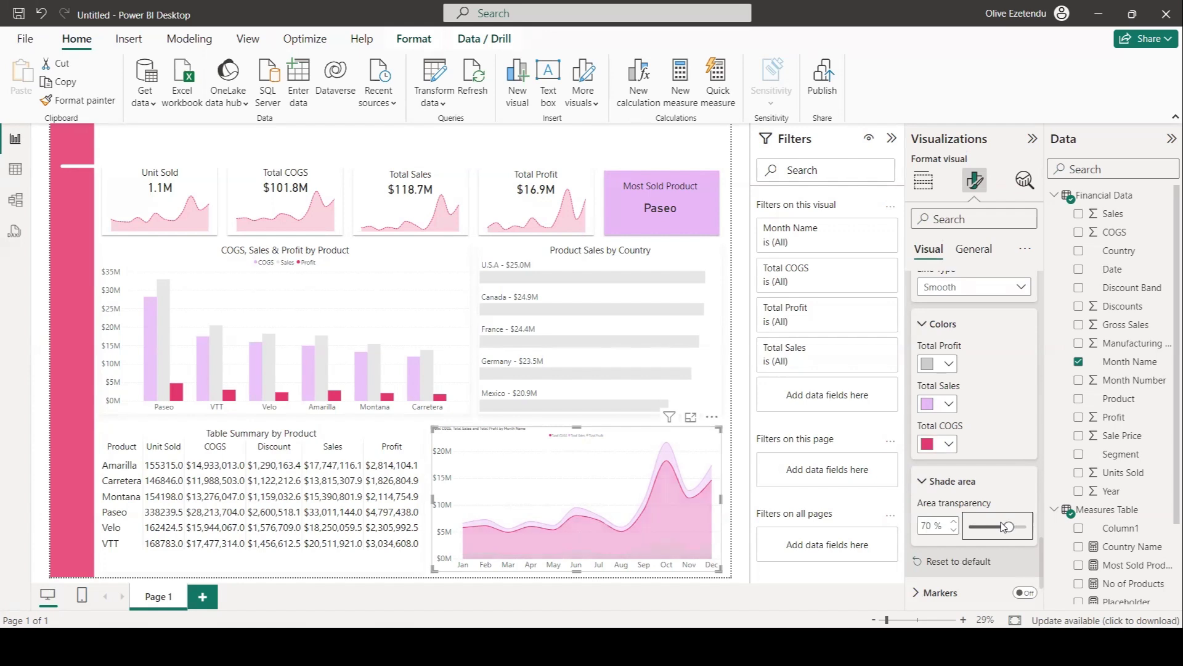
click(739, 470)
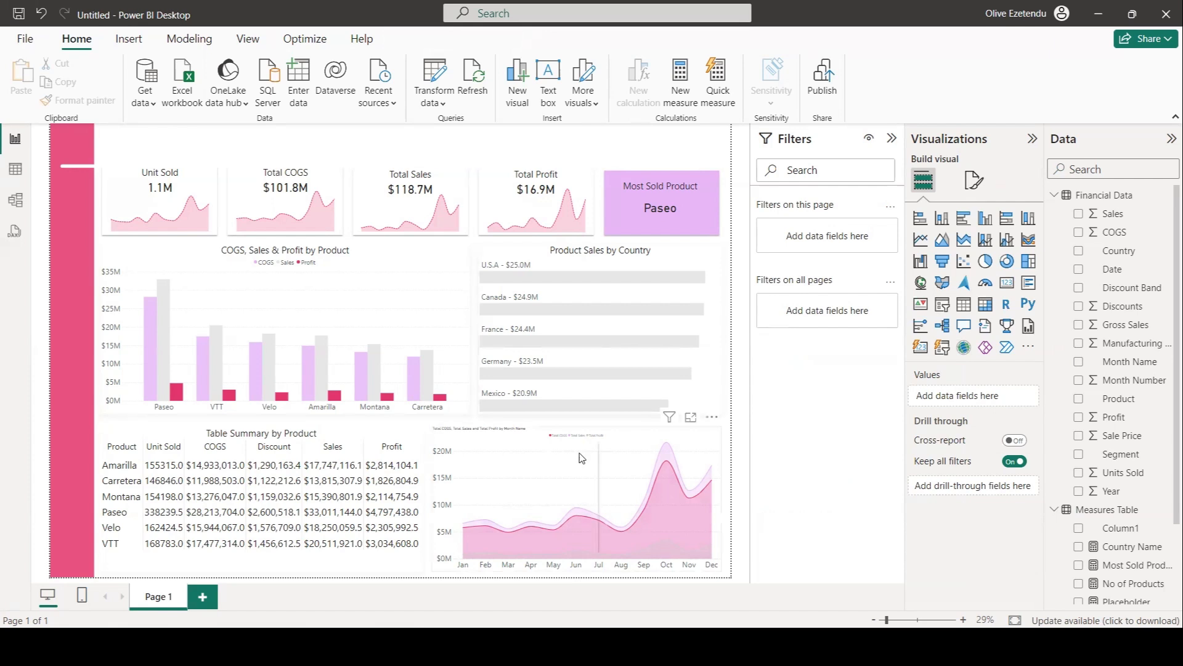
Add a text box titled "Product Analysis Dashboard" at the top of the report.
click(699, 444)
click(975, 180)
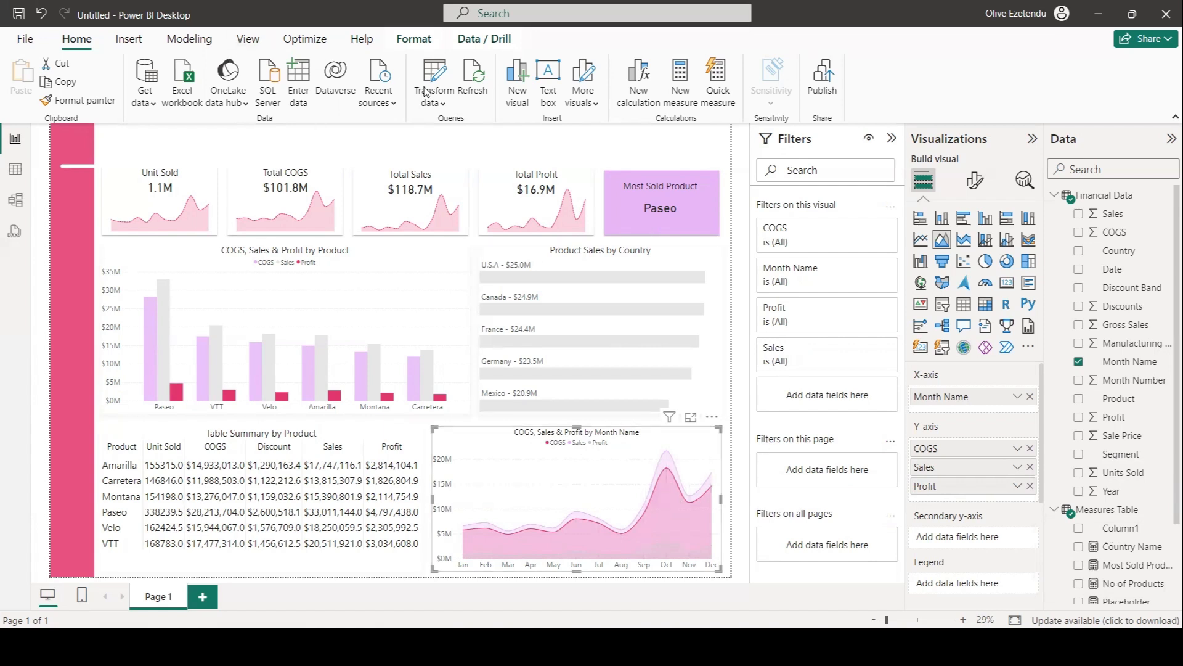
click(547, 77)
click(159, 155)
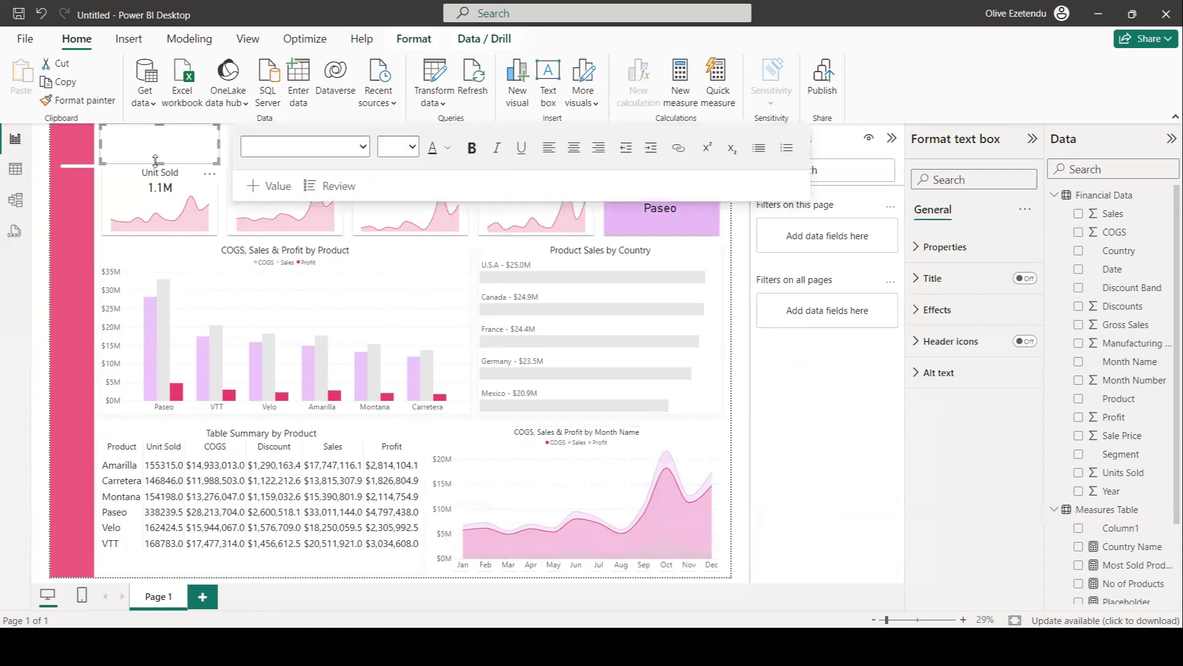
drag(158, 158, 396, 154)
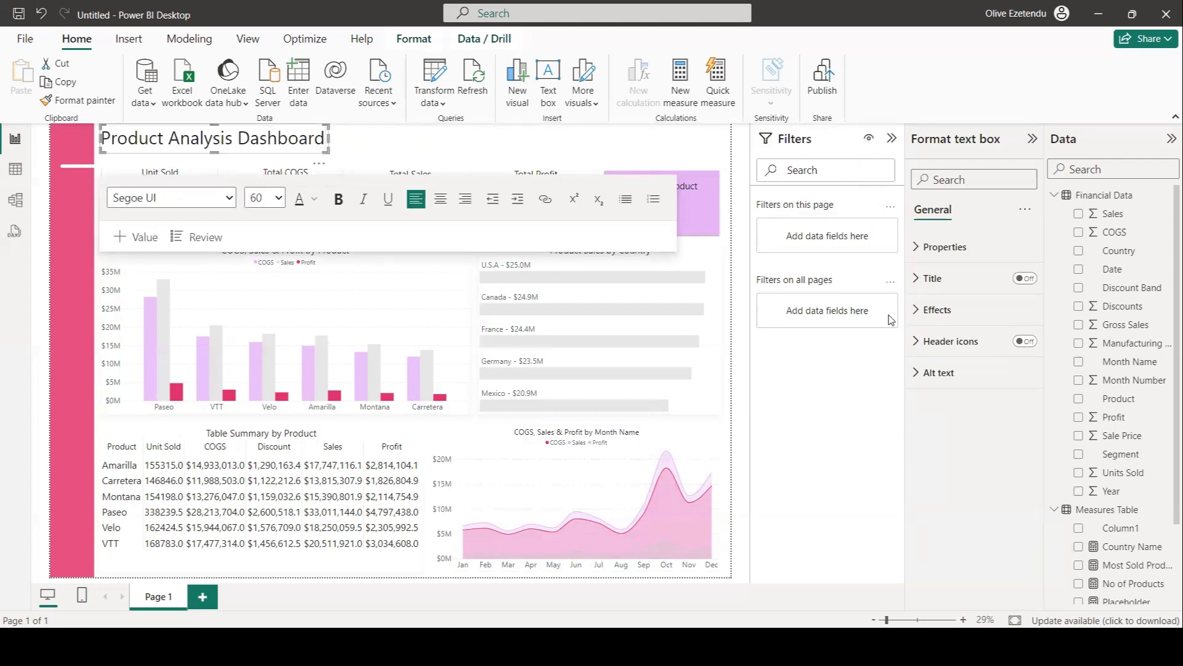
click(731, 333)
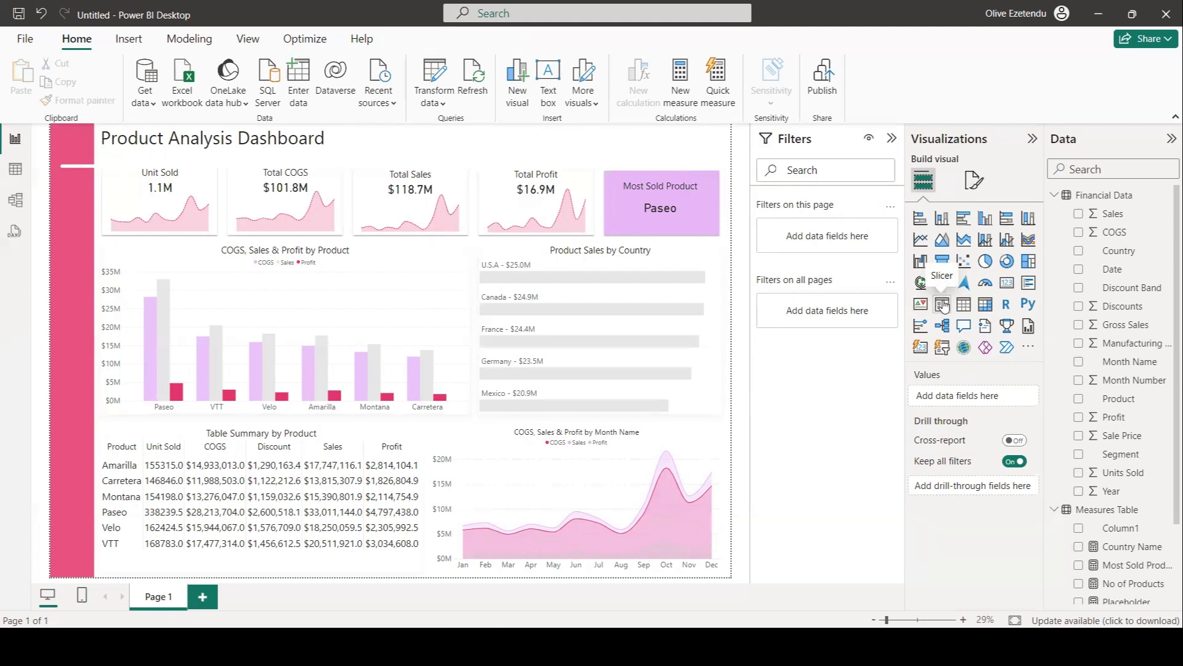
Insert a slicer on the Product field and set its style to Dropdown.
click(944, 305)
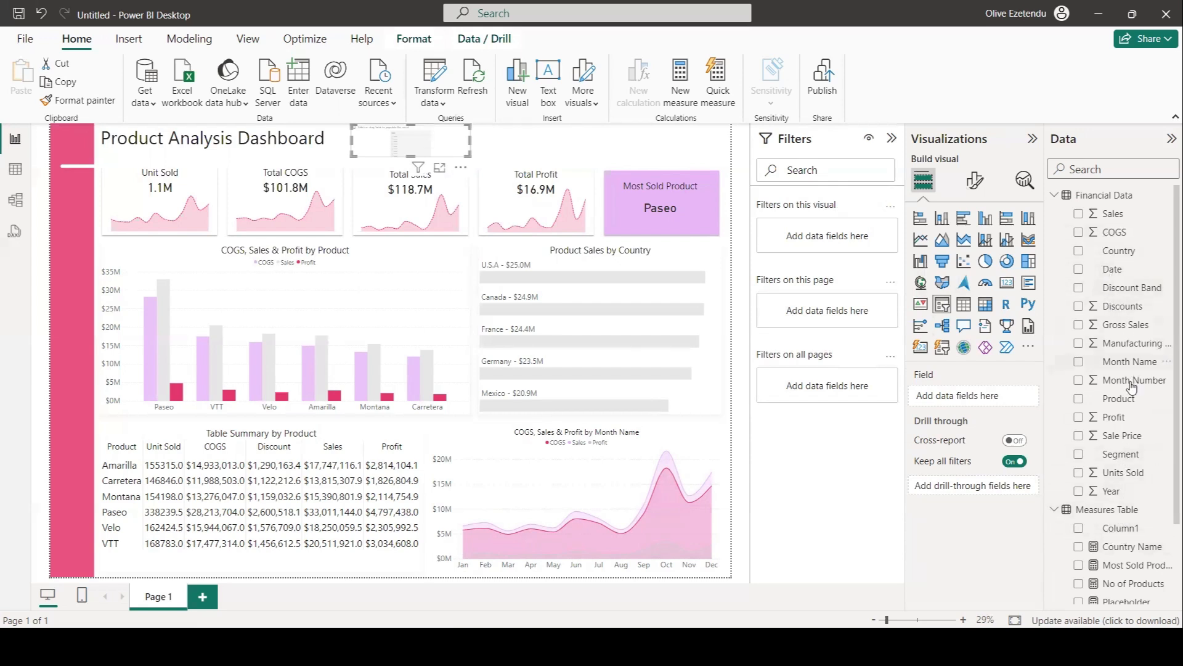
click(1079, 399)
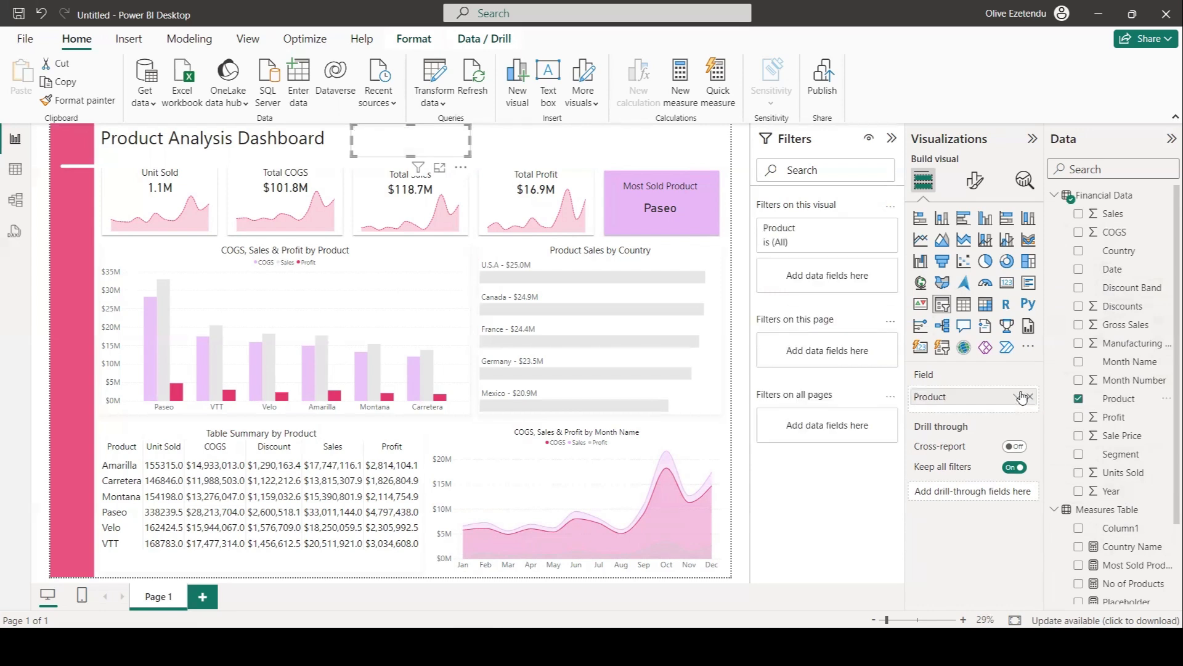
click(974, 180)
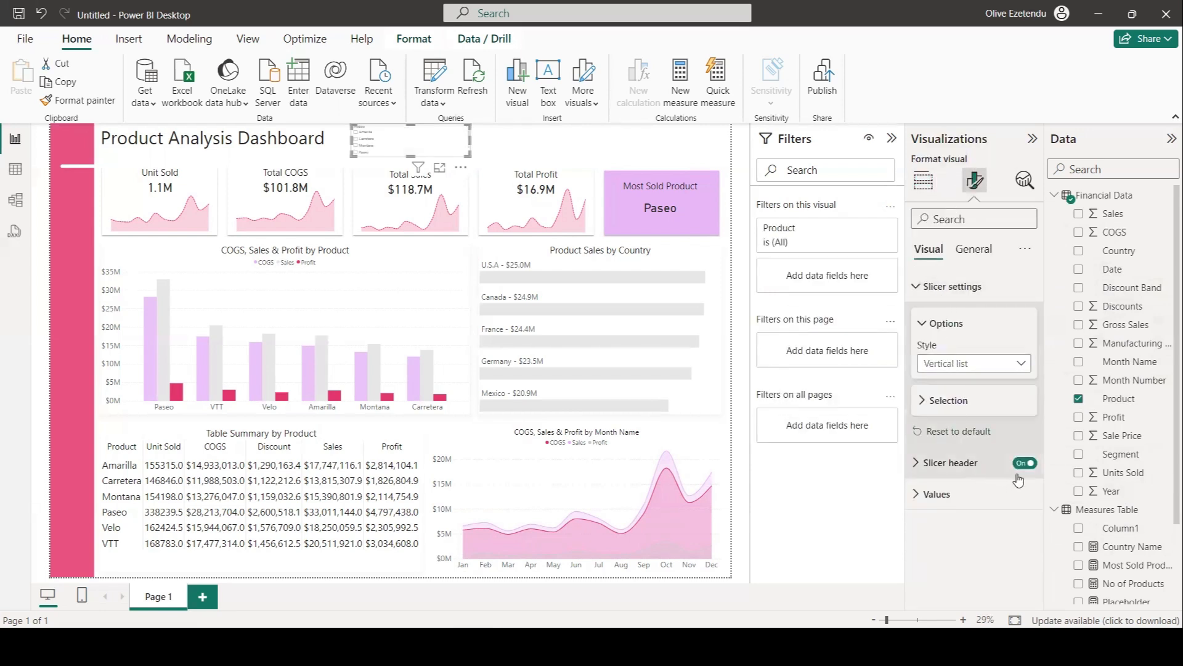
click(990, 365)
click(957, 420)
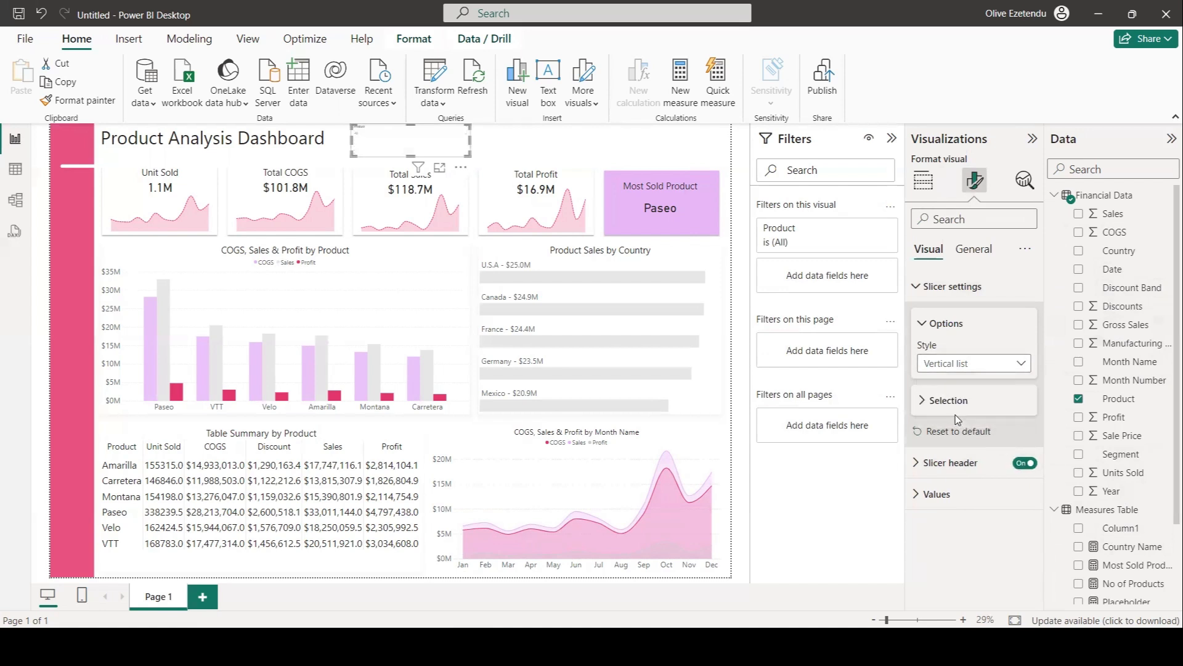
Set the Product slicer header font to Segoe UI, size 25.
click(941, 463)
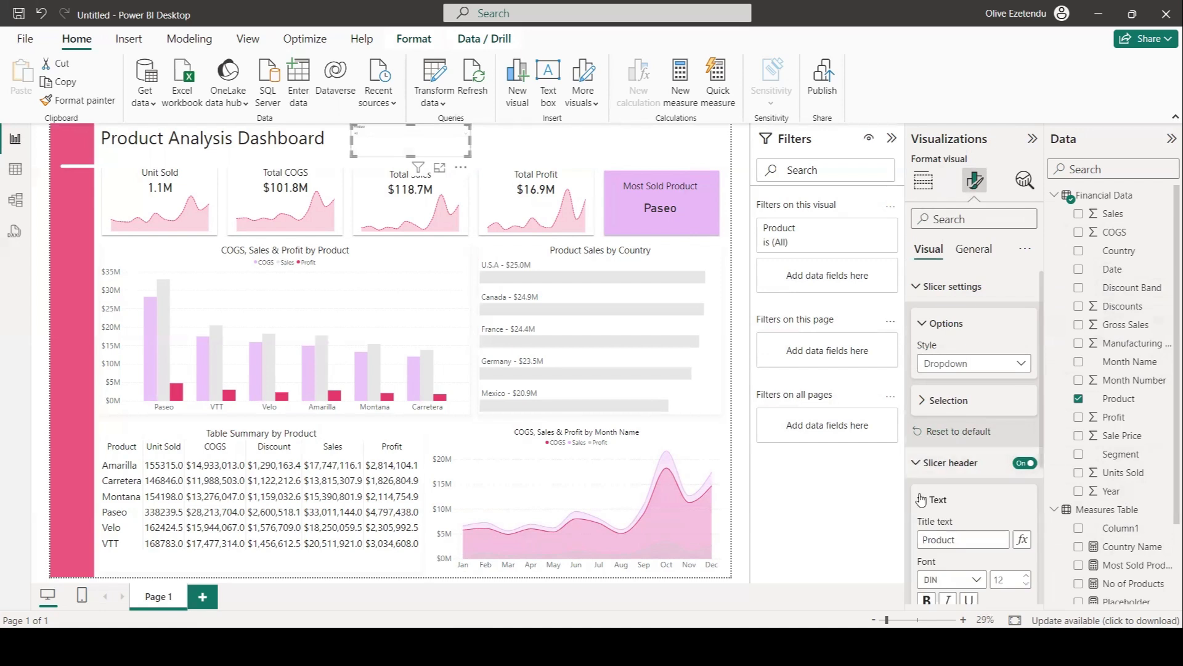
scroll(974, 444, down, 3)
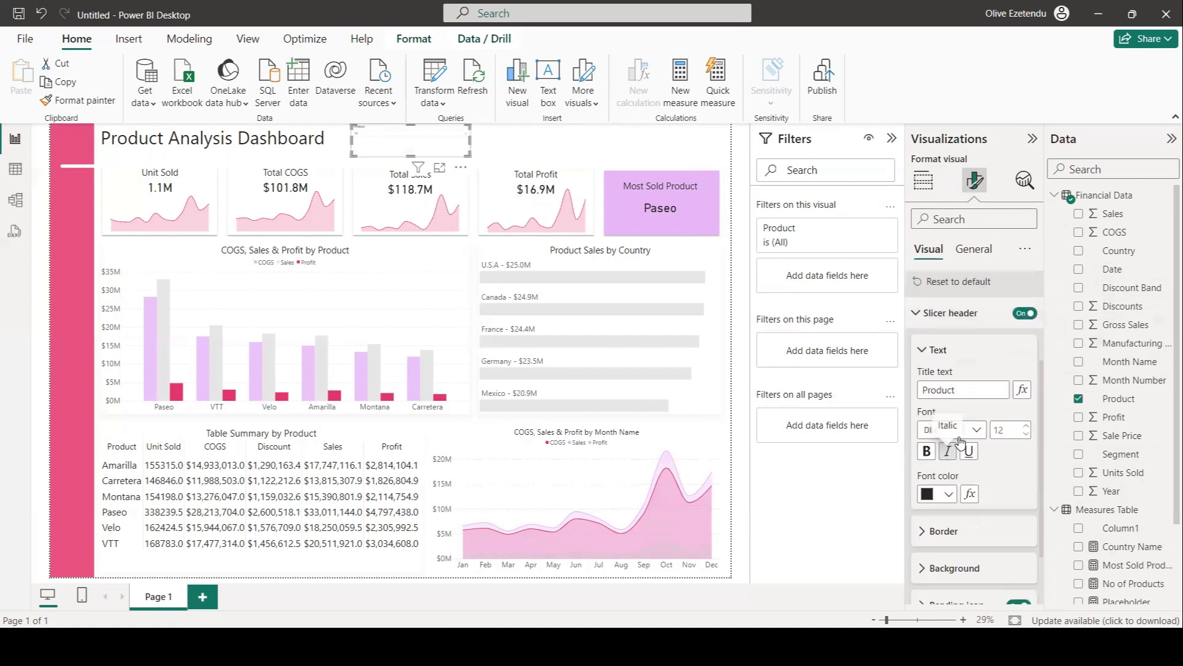
click(1011, 429)
text(25)
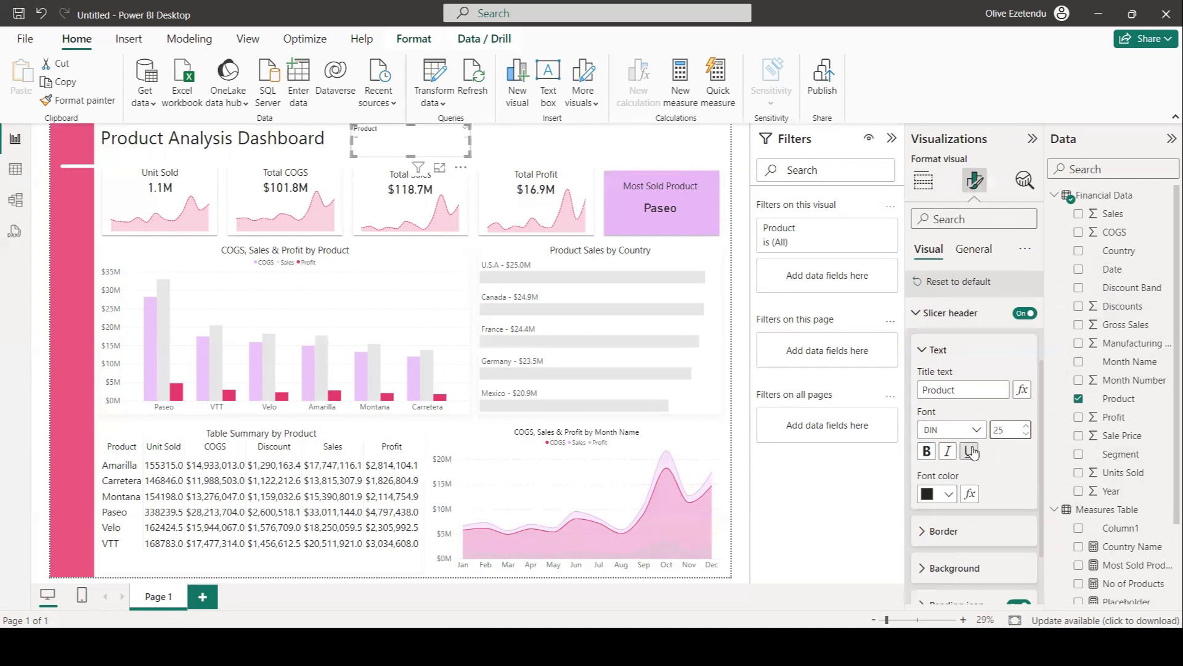
click(973, 430)
scroll(959, 378, down, 5)
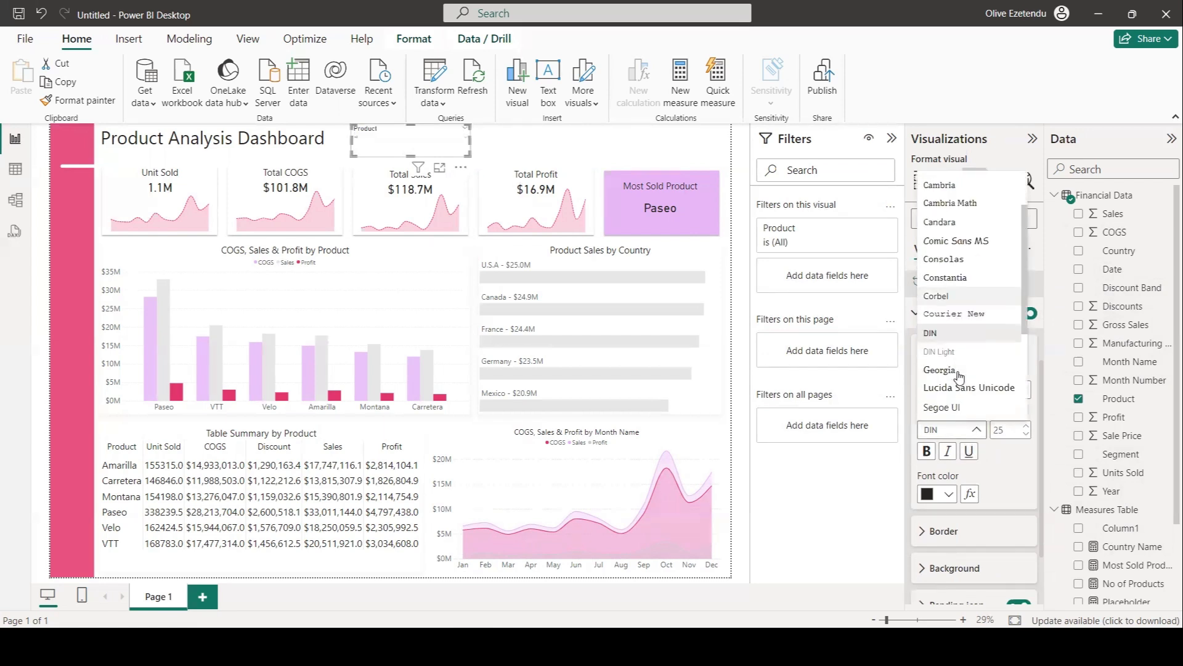
click(949, 396)
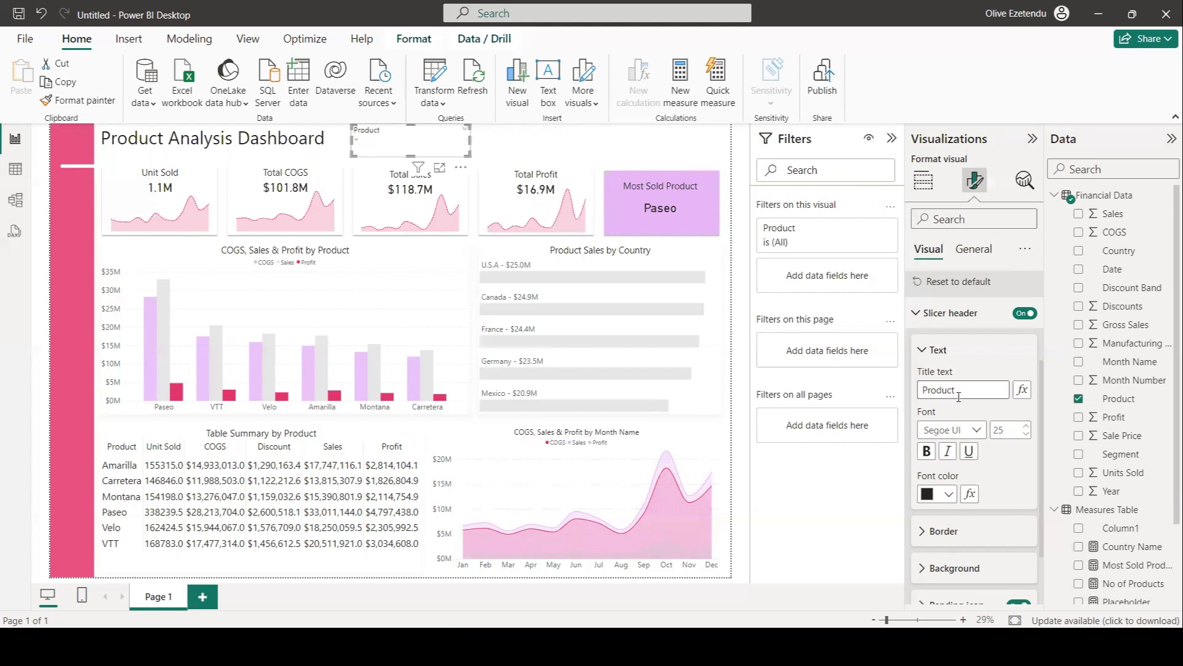
Set the slicer values font size to 25 and move the slicer to the report's top right corner.
scroll(961, 398, down, 2)
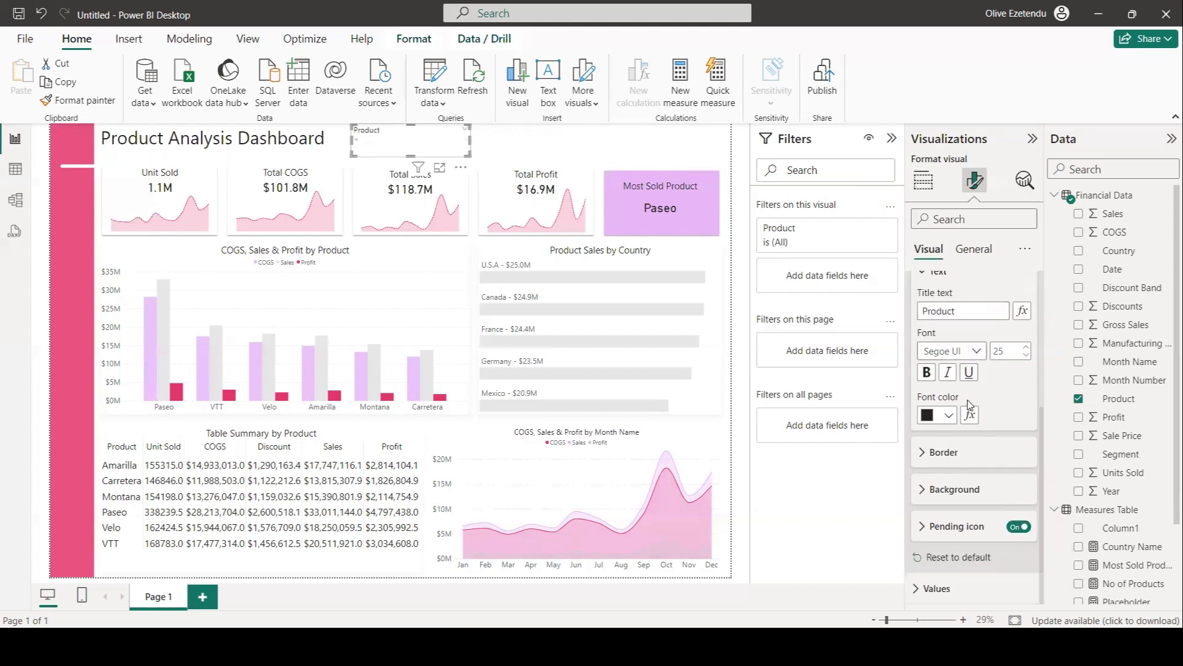
click(937, 587)
scroll(994, 438, down, 5)
click(1006, 415)
text(25)
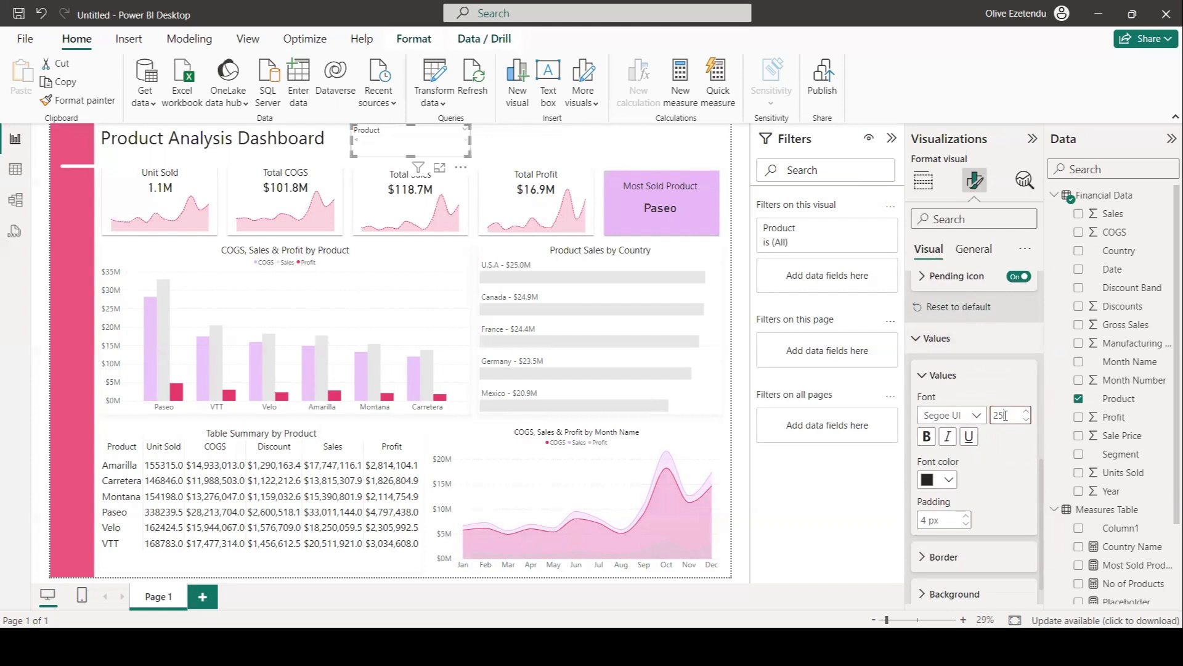
drag(408, 153, 683, 154)
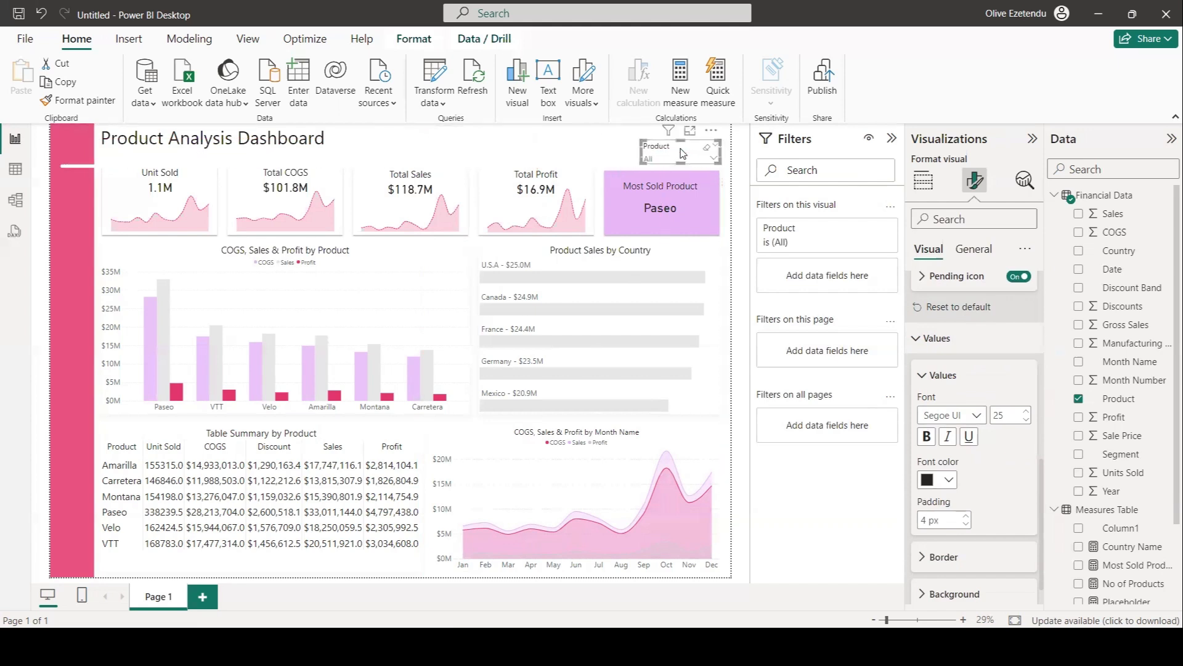
Duplicate the Product slicer, switch the copy's field to Year, and place it left of the Product slicer.
key(ctrl+c)
key(ctrl+v)
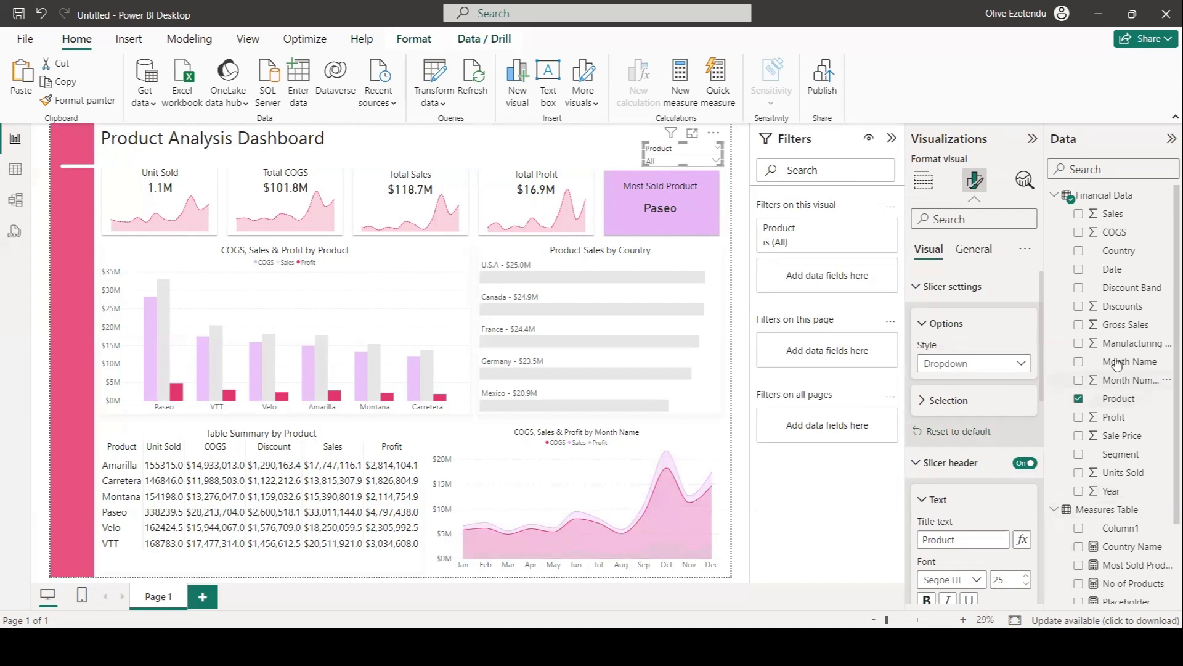
drag(1112, 491, 981, 399)
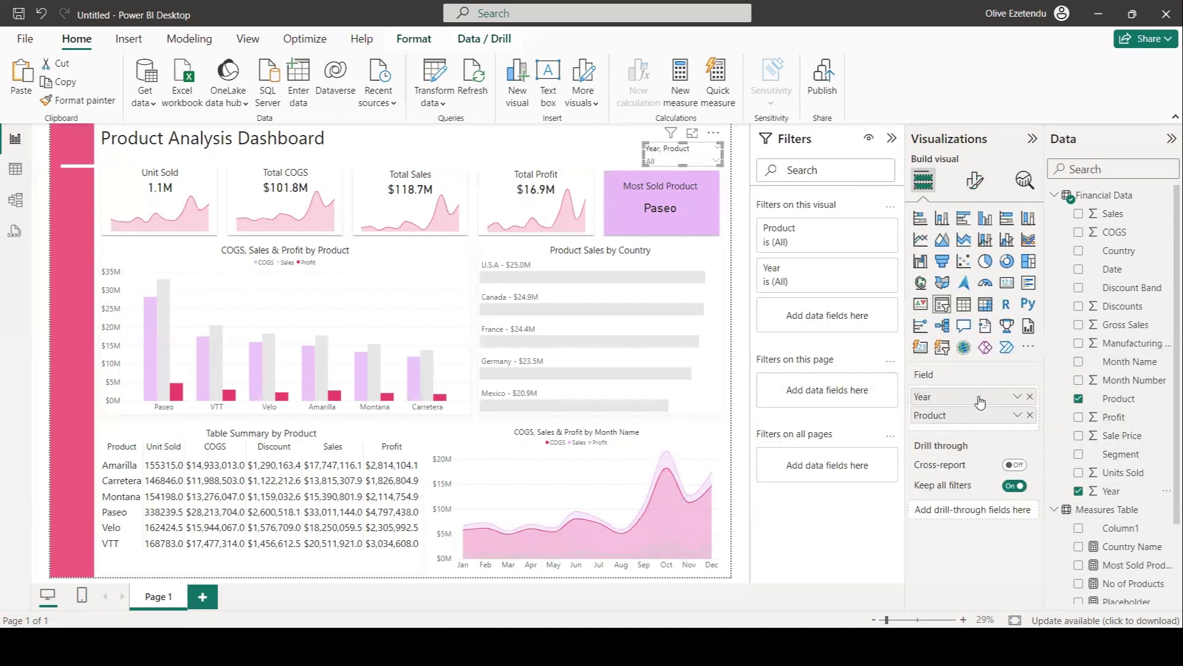
click(1029, 414)
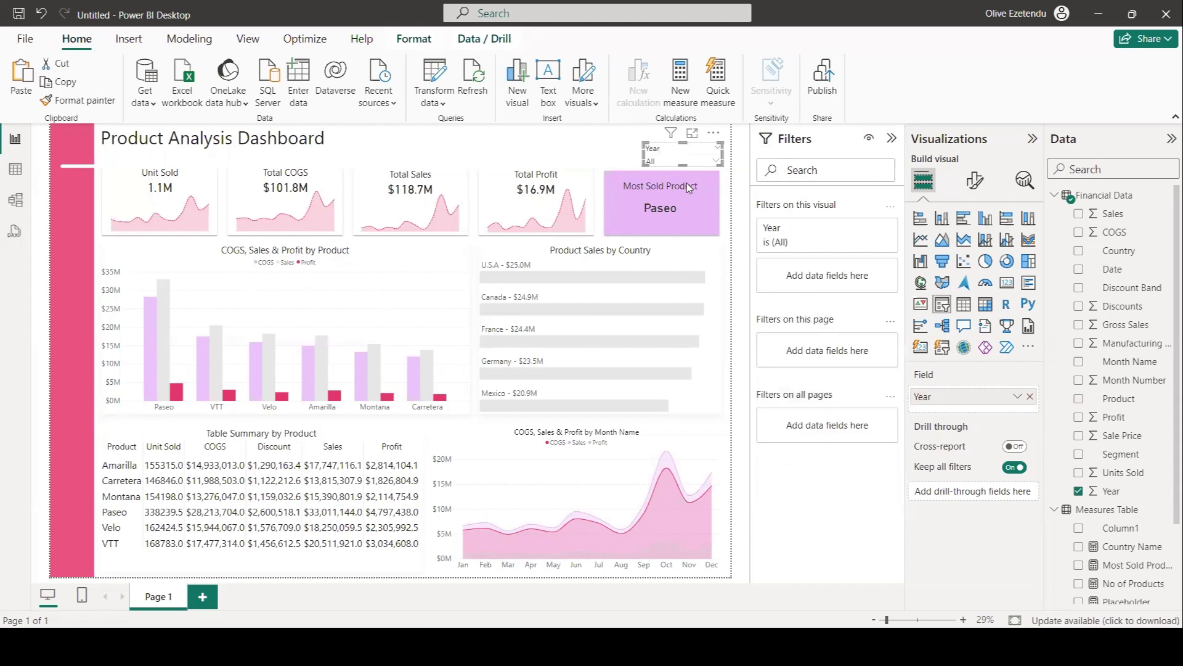
drag(660, 158, 575, 155)
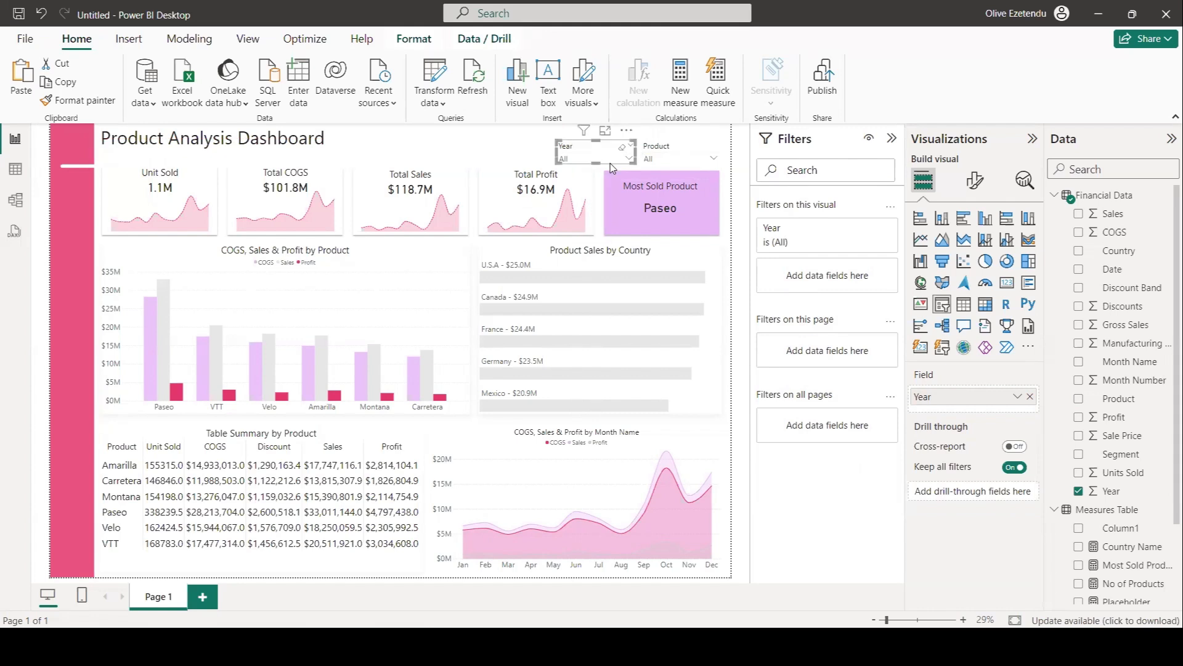
Paste another slicer copy, set its field to Month Name renamed Month, and place it left of the Year slicer.
key(ctrl+v)
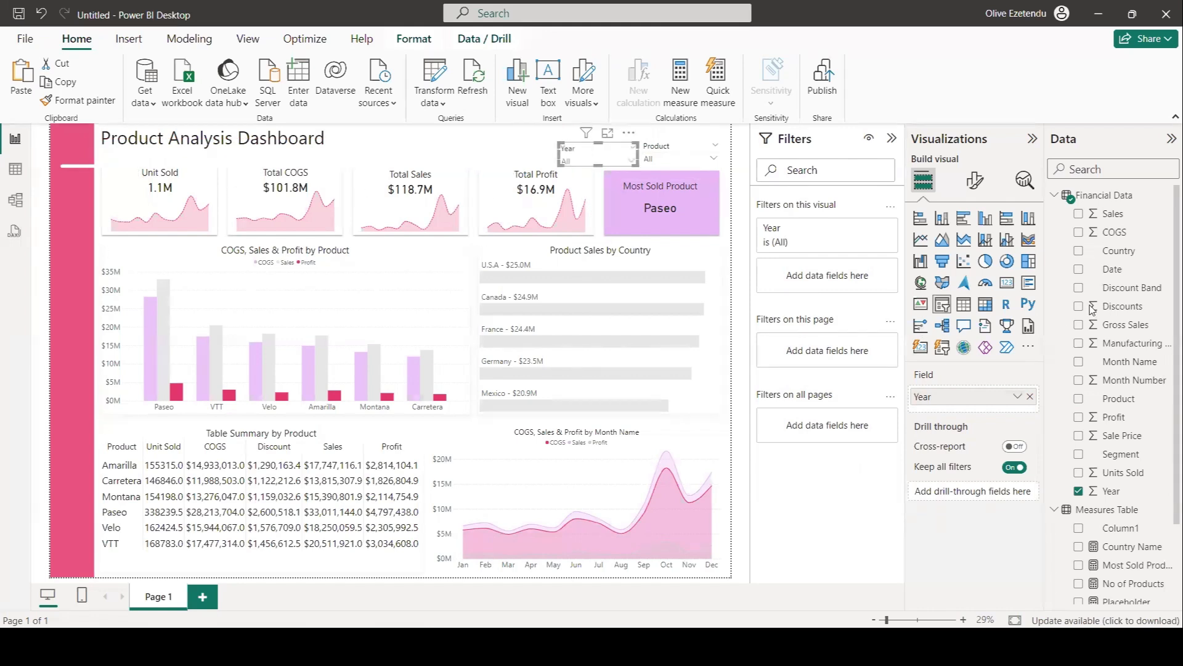
drag(1132, 363, 795, 419)
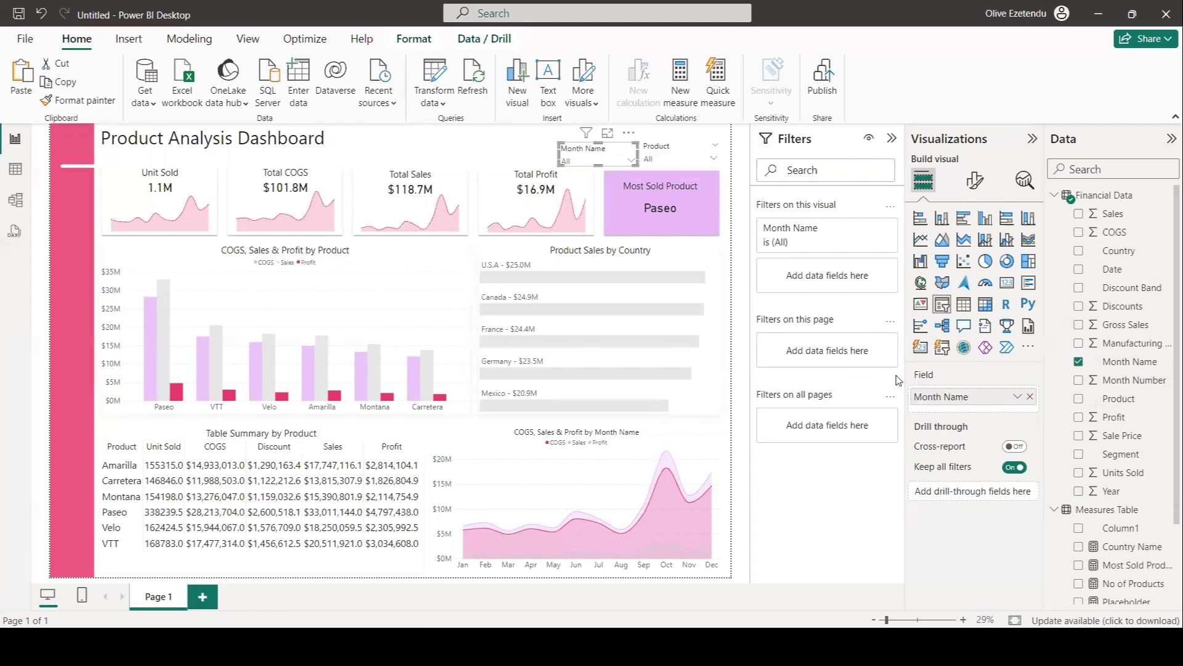
right_click(949, 398)
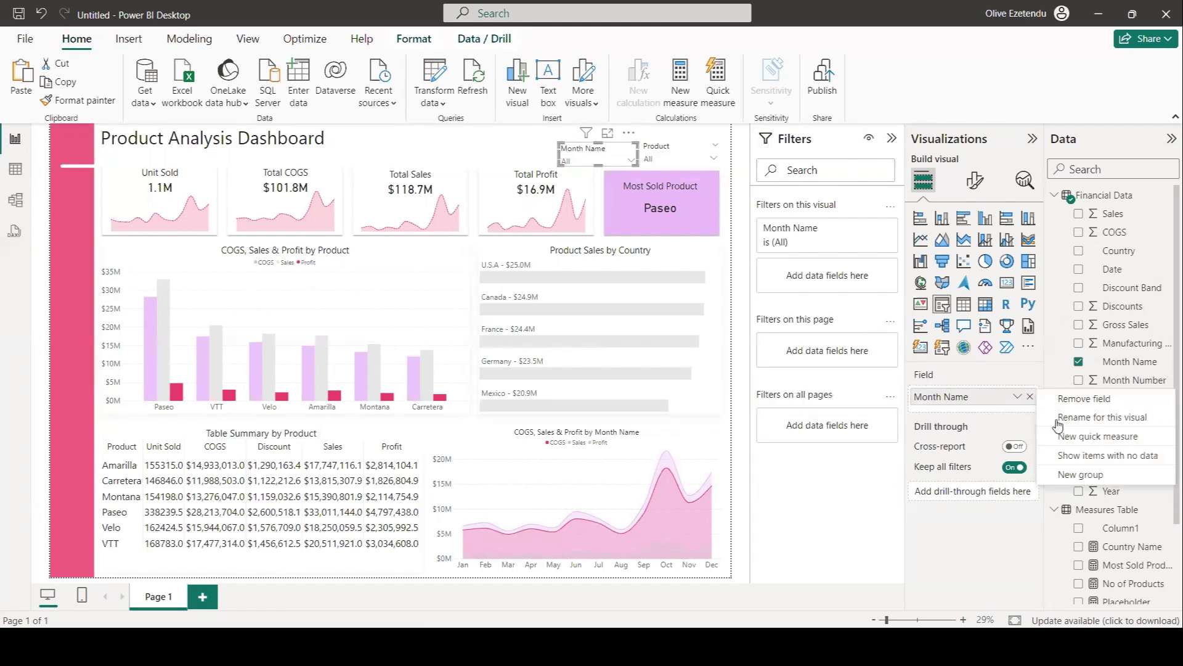
click(1094, 417)
drag(976, 397, 948, 397)
key(BackSpace)
key(Return)
drag(573, 153, 496, 152)
click(742, 378)
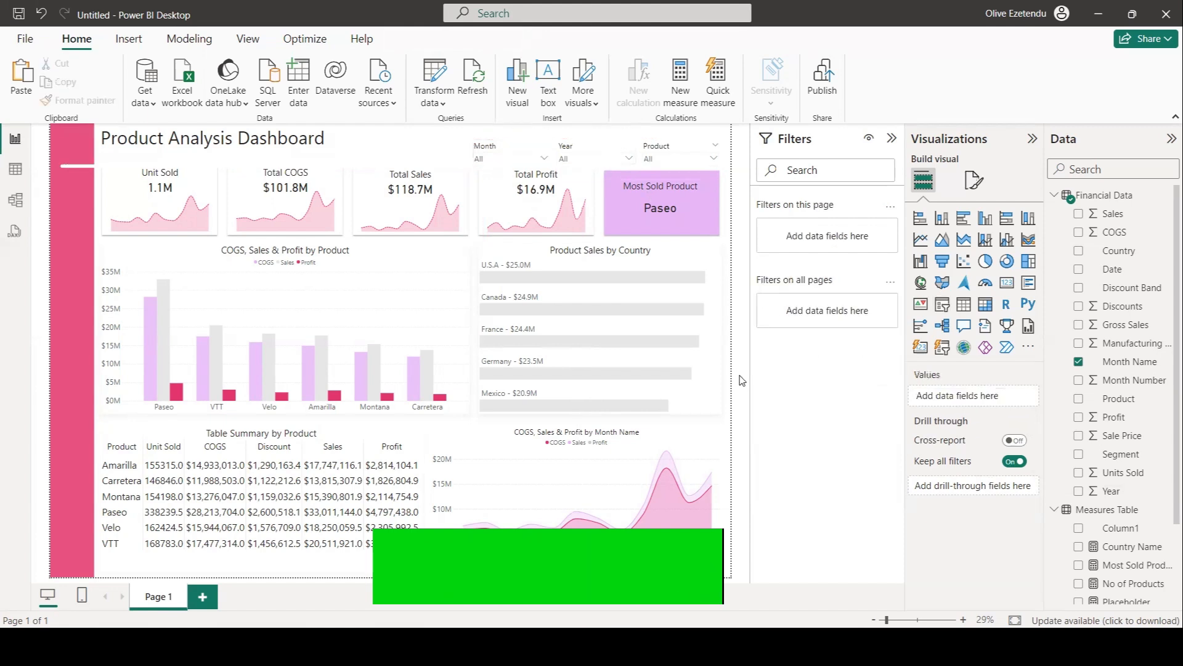
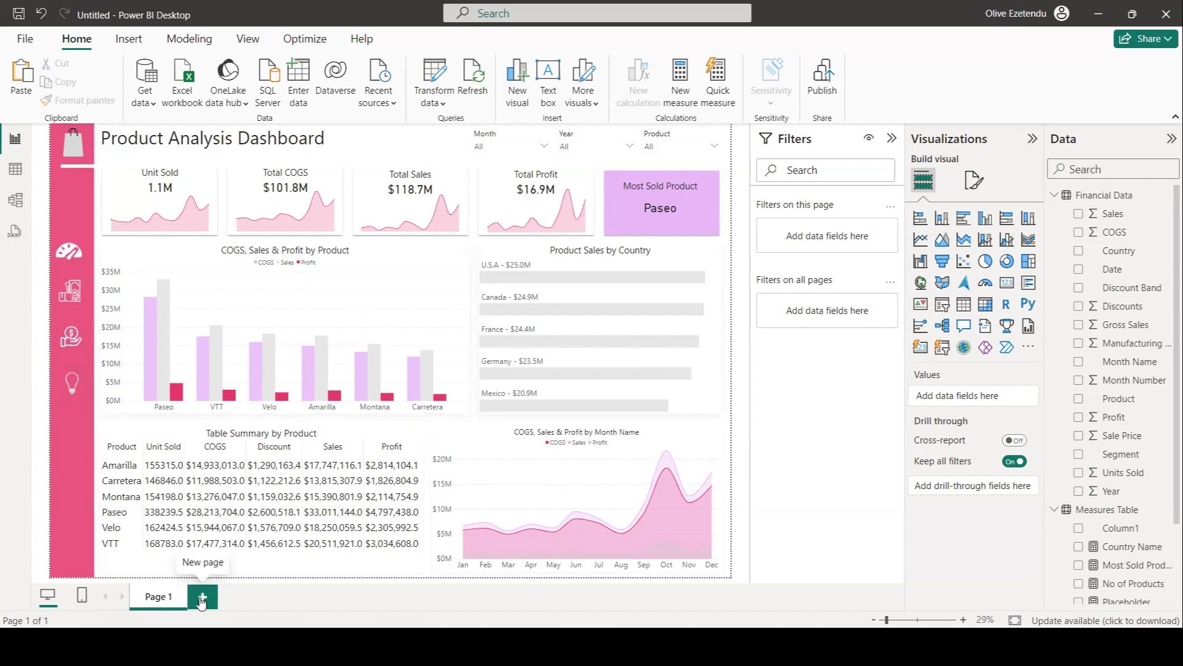
Rename the first page Dashboard and add a new page.
double_click(161, 597)
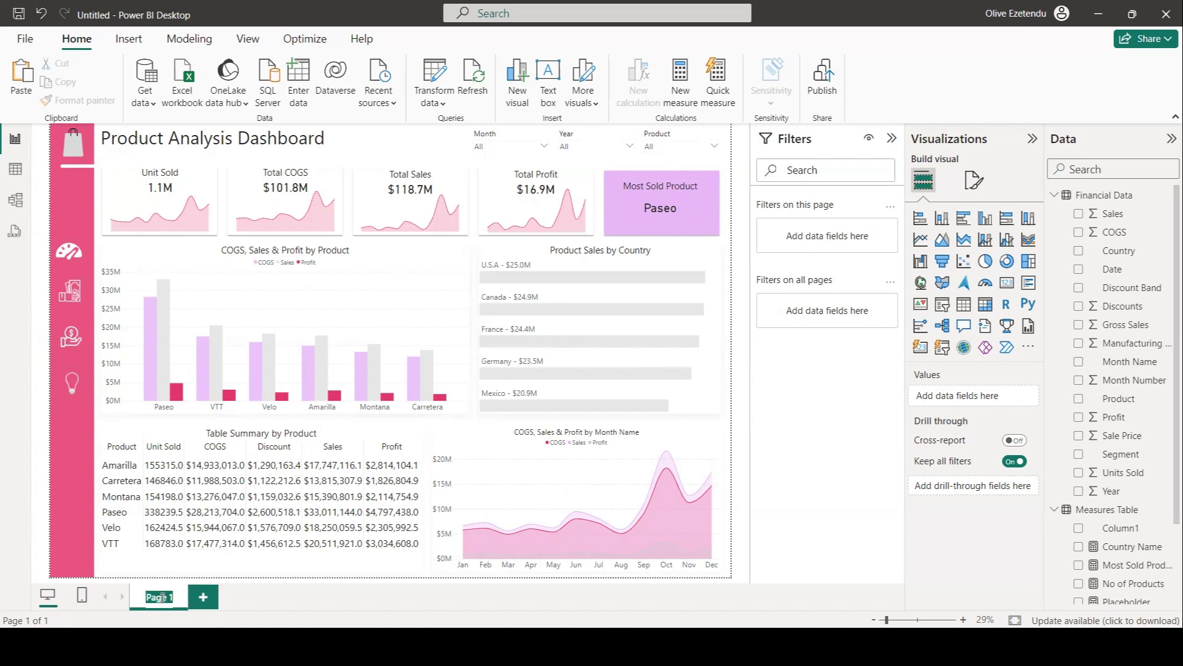
text(Dashboard)
key(Return)
click(225, 597)
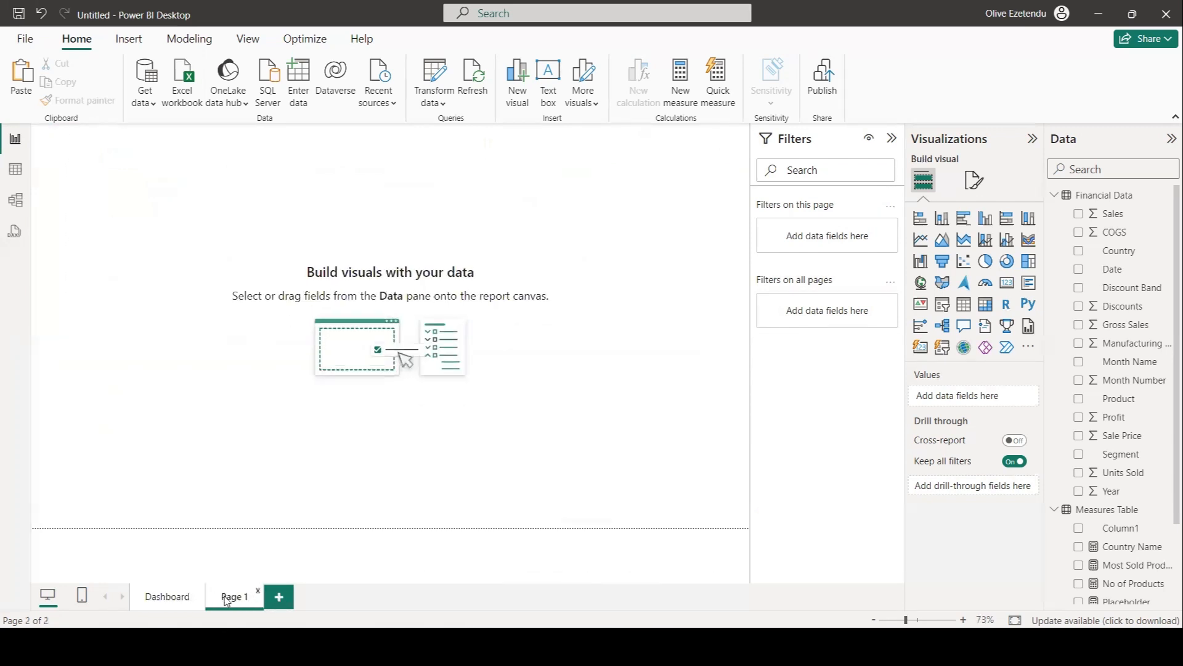
Rename the new page Sales and add another page.
double_click(234, 599)
text(Sales)
click(279, 597)
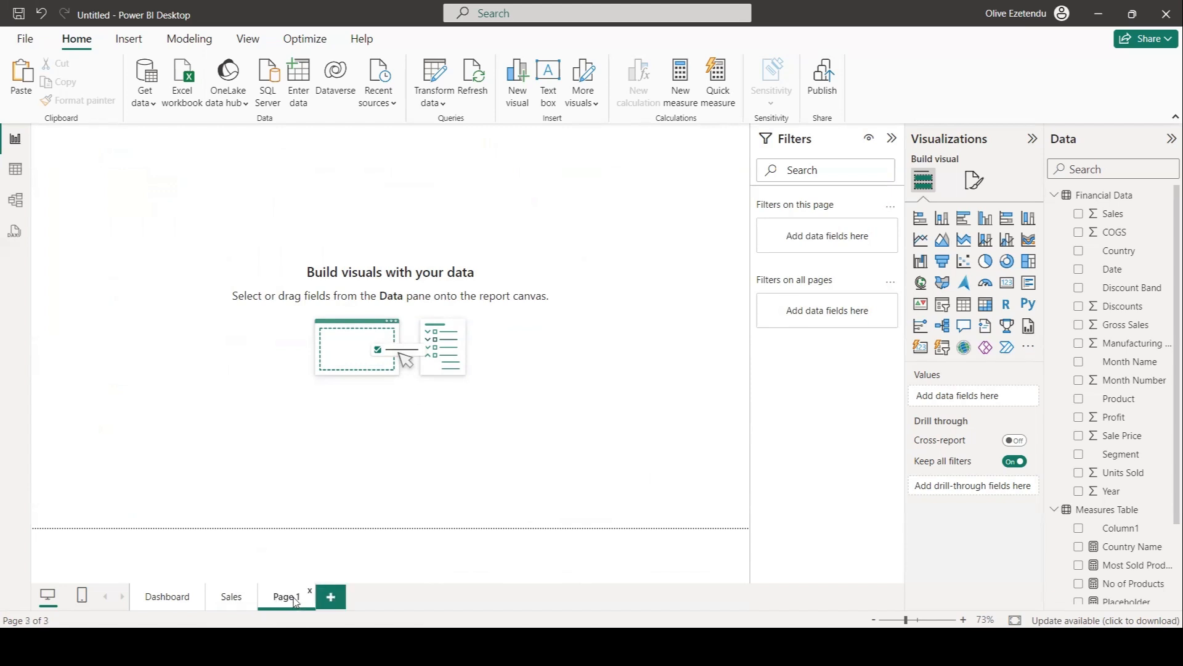
Rename the third page Profit.
double_click(290, 597)
text(Profit)
key(Return)
right_click(278, 604)
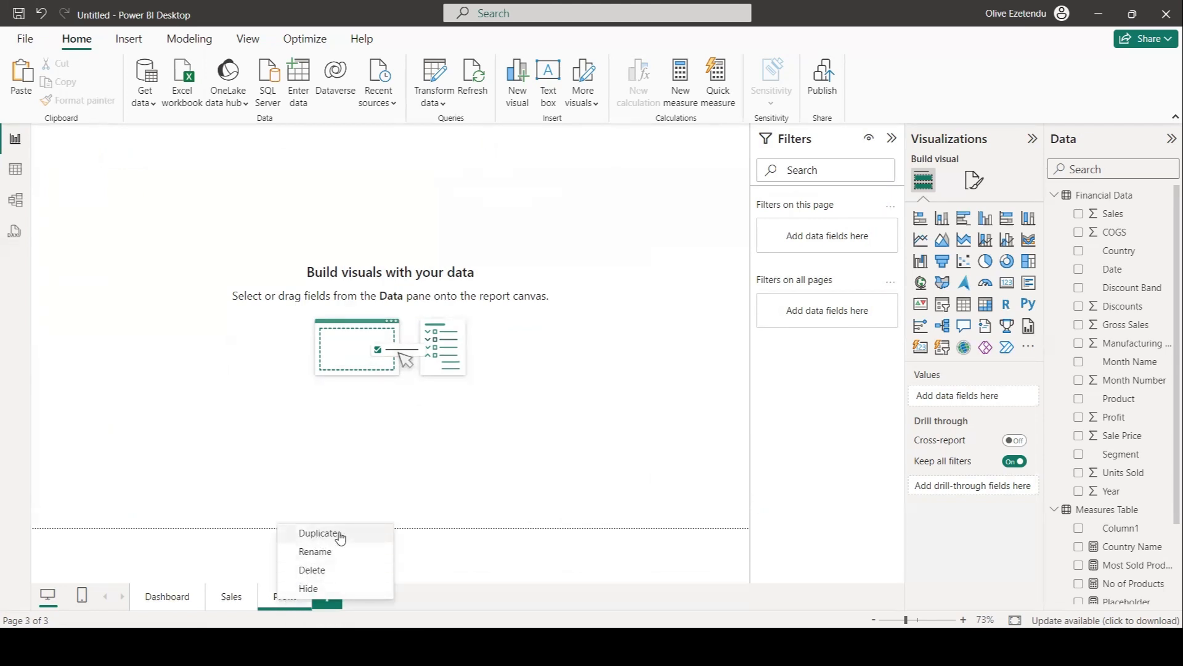
click(330, 615)
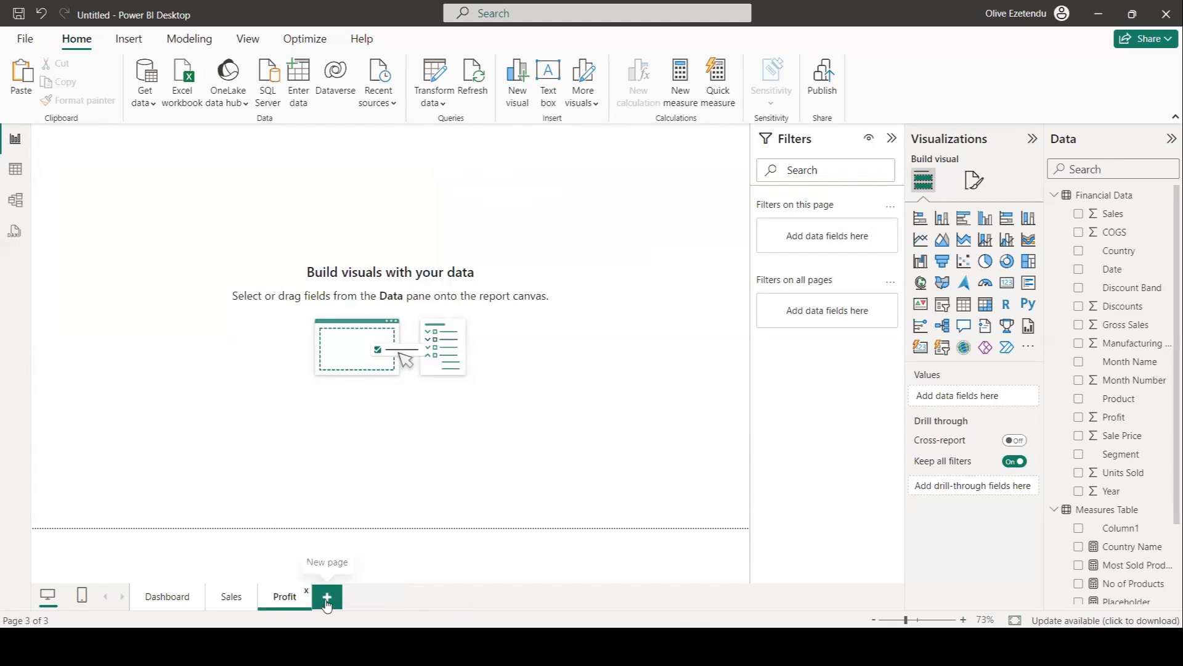
Add a fourth page and name it Insights.
click(327, 599)
double_click(347, 601)
key(BackSpace)
text(Insights)
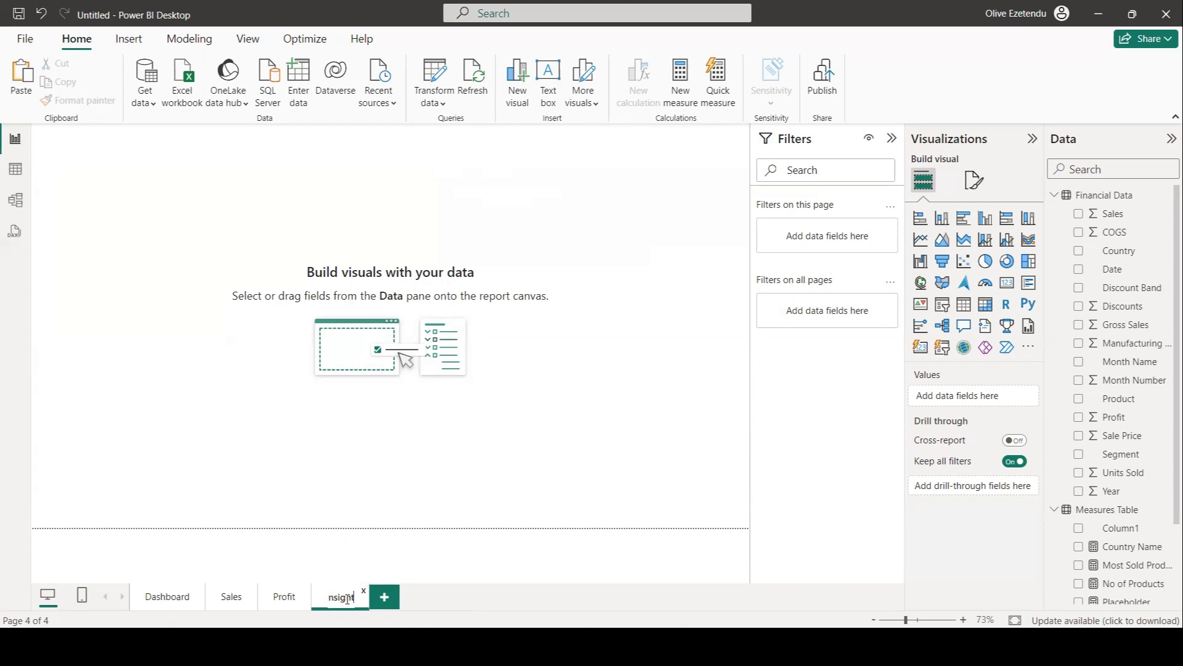
key(Return)
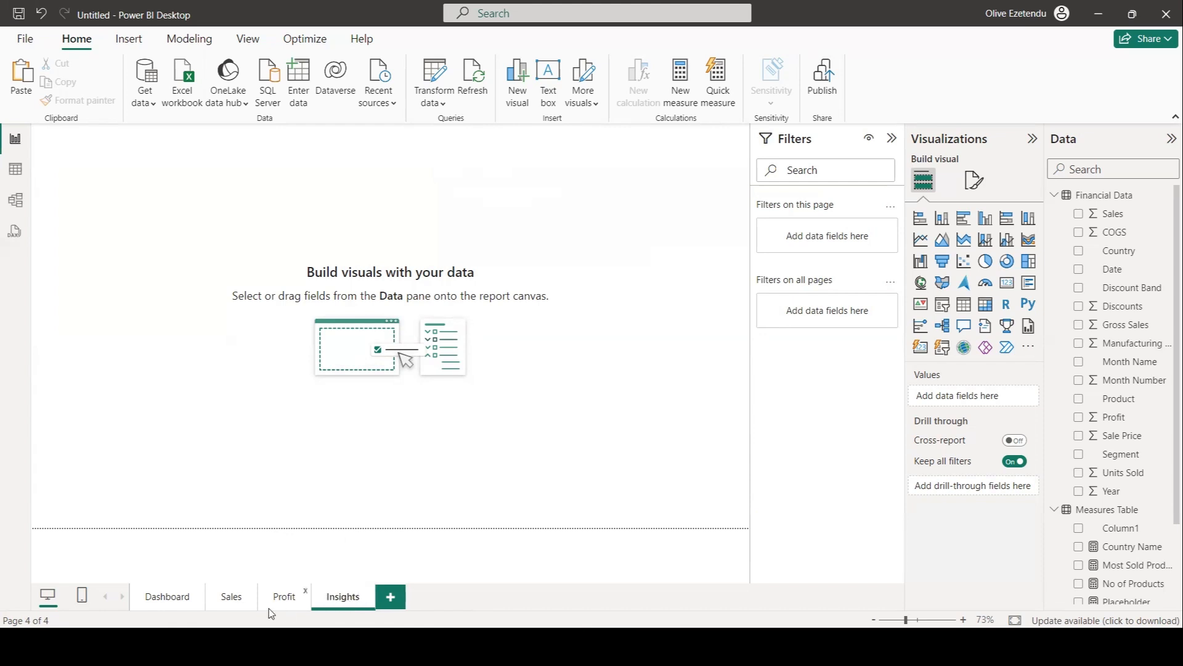
On the Dashboard page, turn on the dashboard icon's action with Page navigation as its type.
click(183, 598)
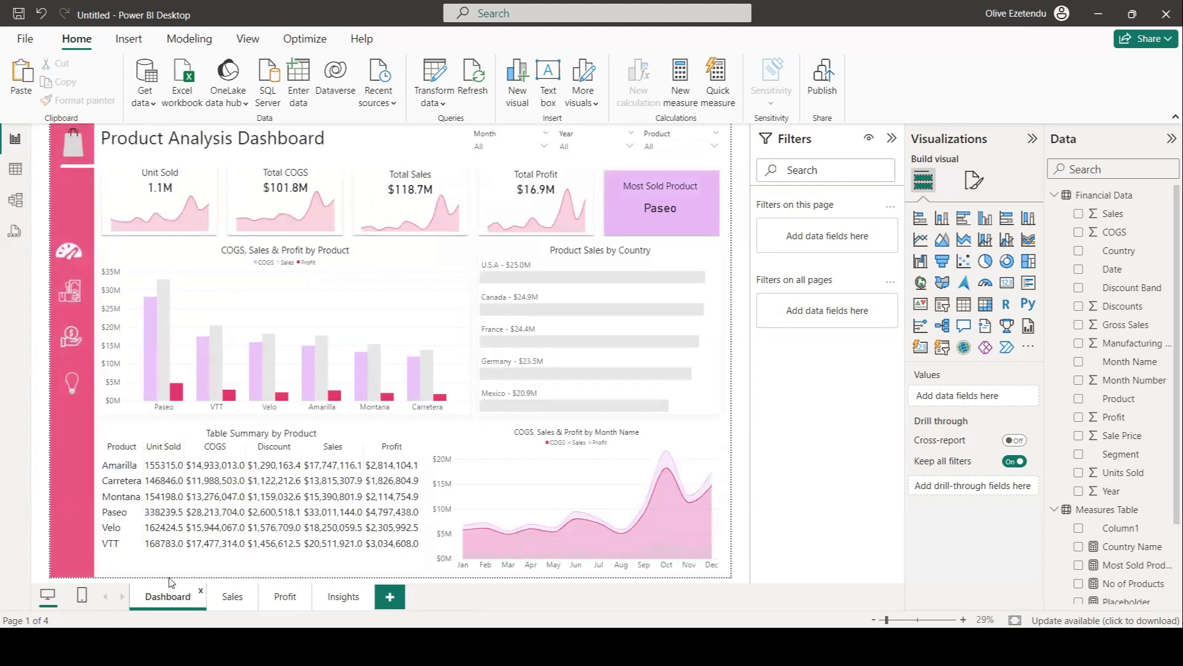
click(64, 251)
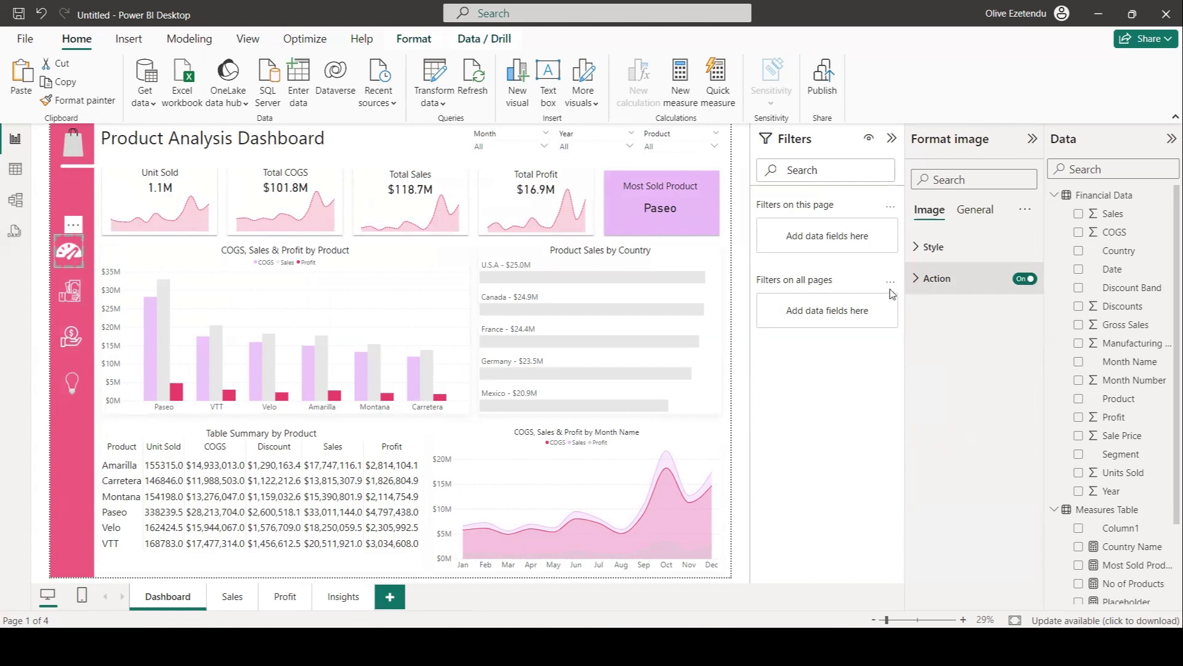
click(1023, 279)
click(1031, 280)
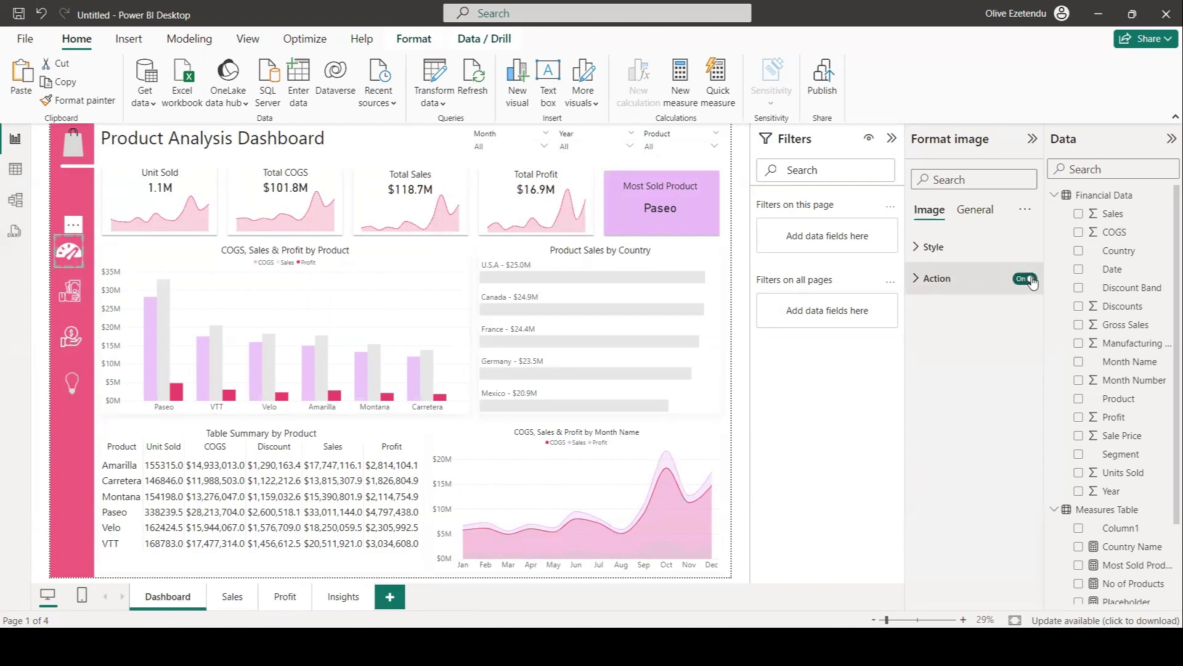
click(917, 281)
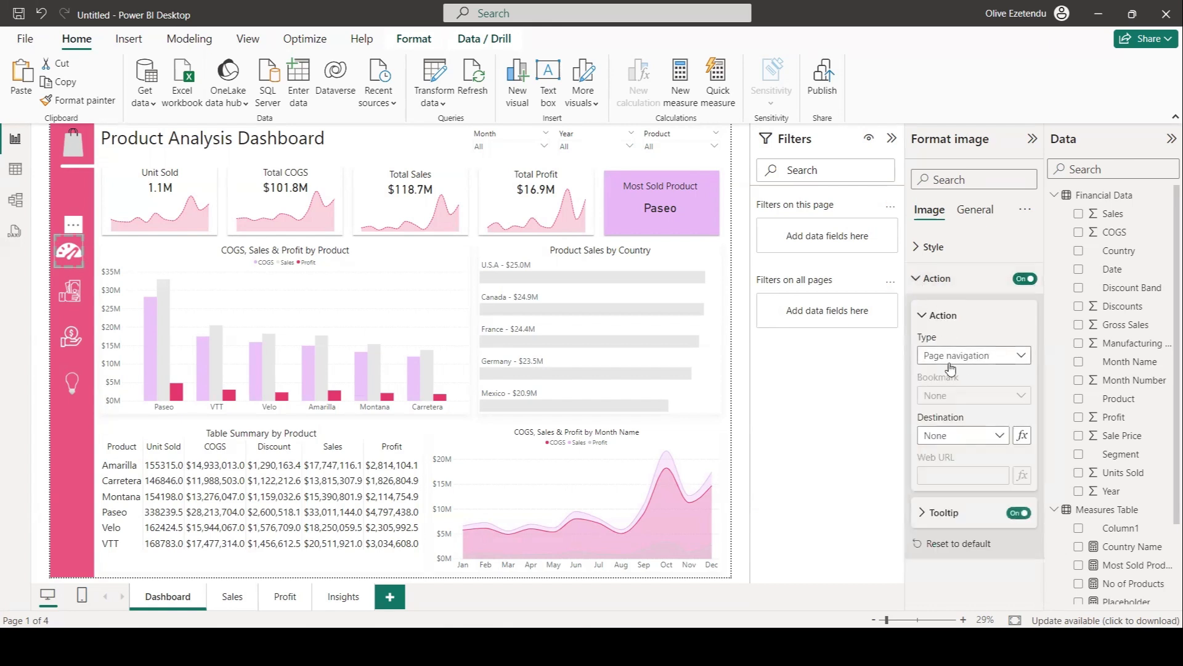
click(1021, 358)
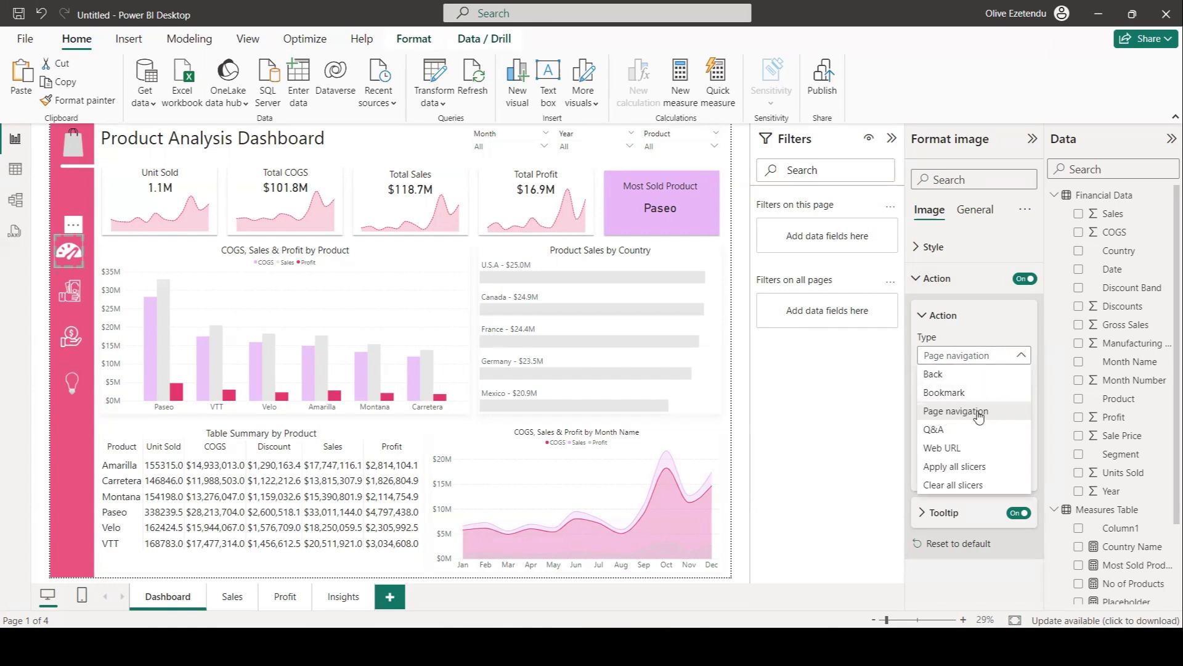
click(969, 413)
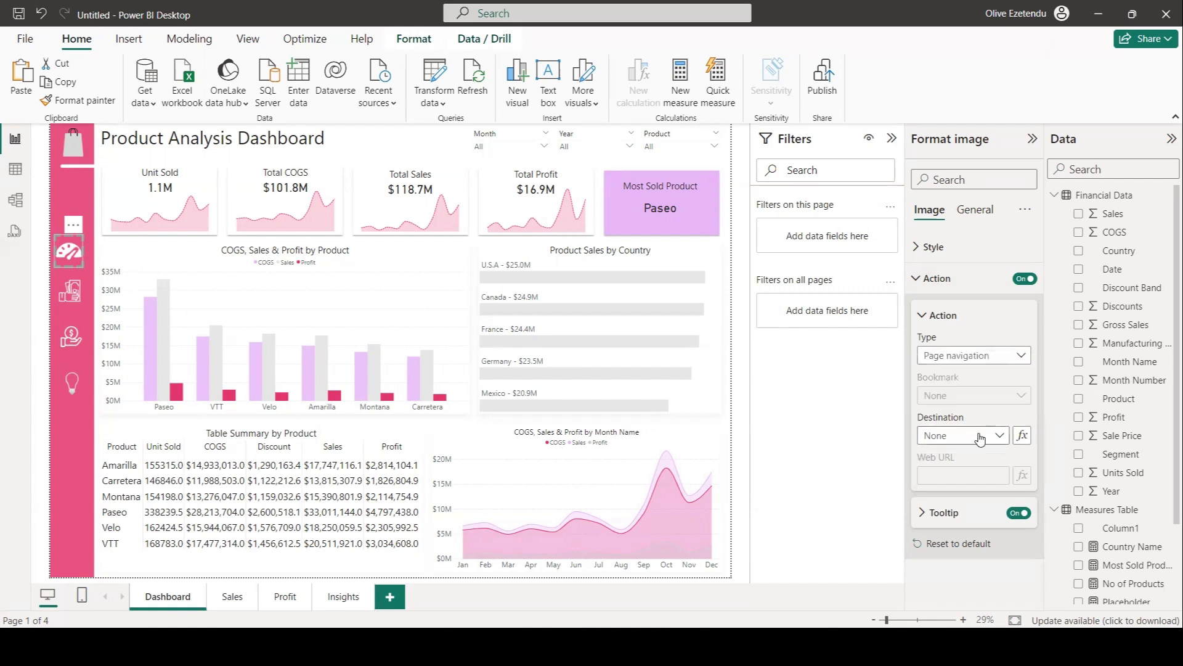
click(1000, 437)
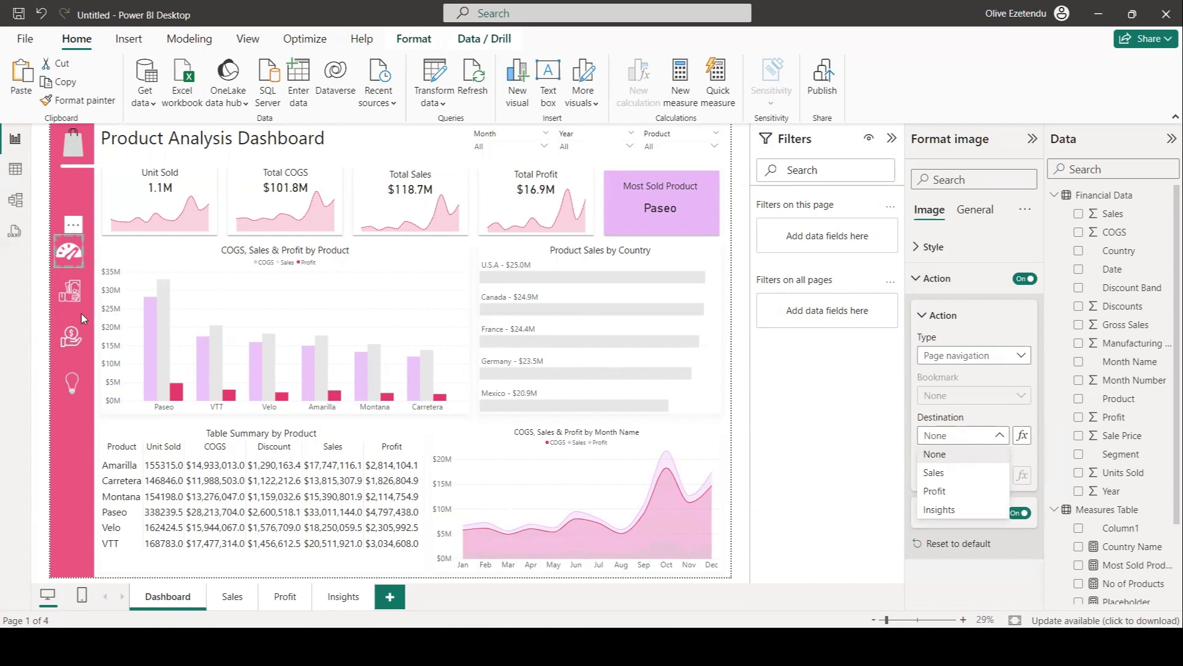
Set the second sidebar icon's action to page navigation with Sales as the destination.
click(66, 296)
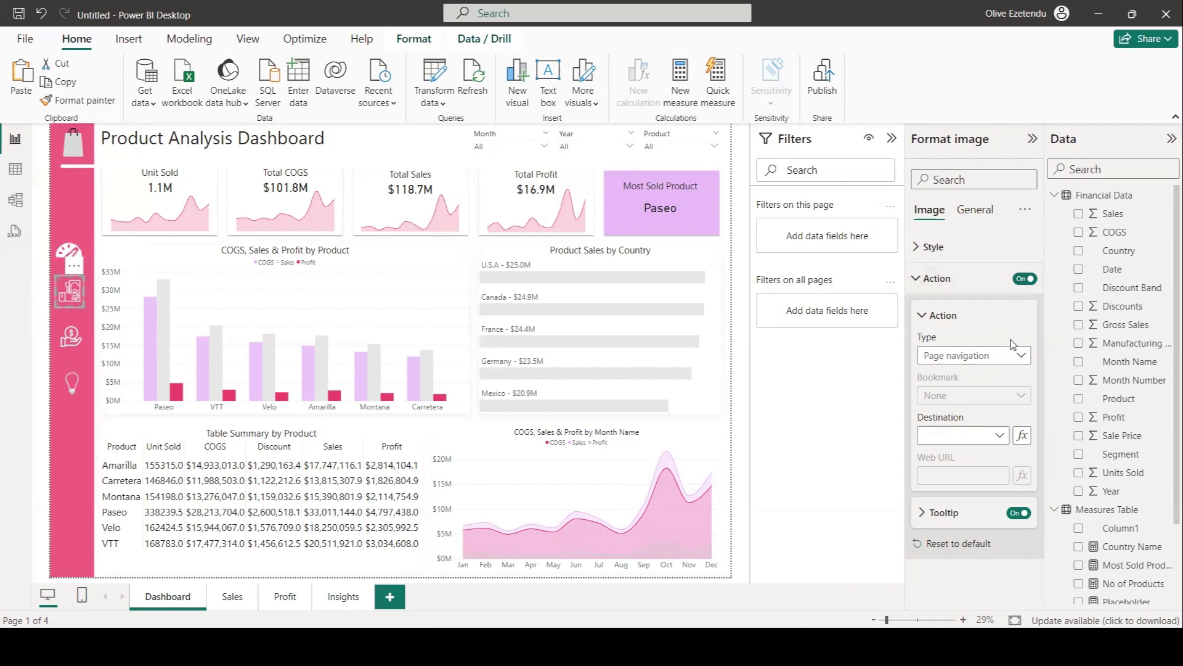
click(1021, 355)
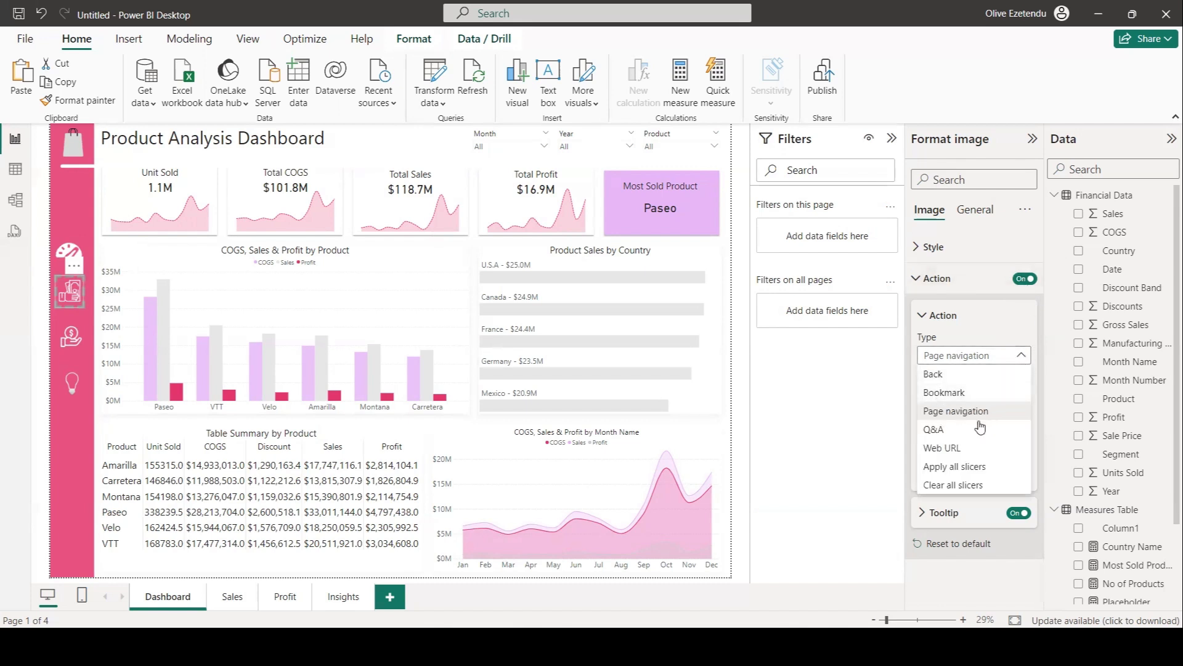
click(915, 474)
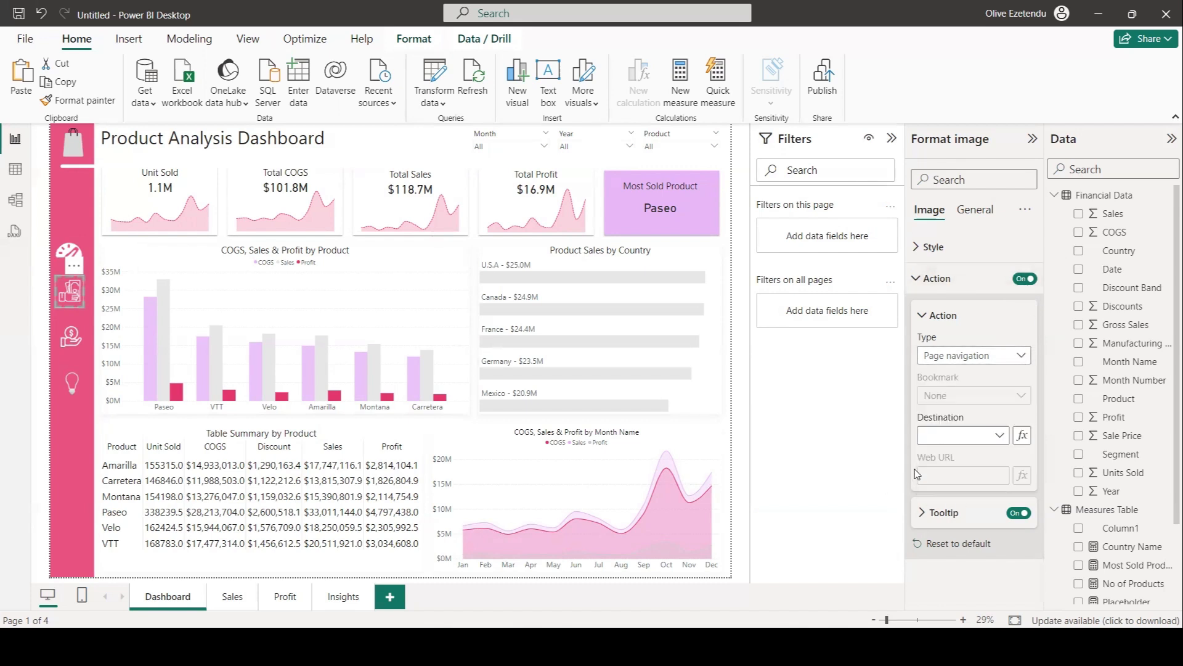
click(1000, 437)
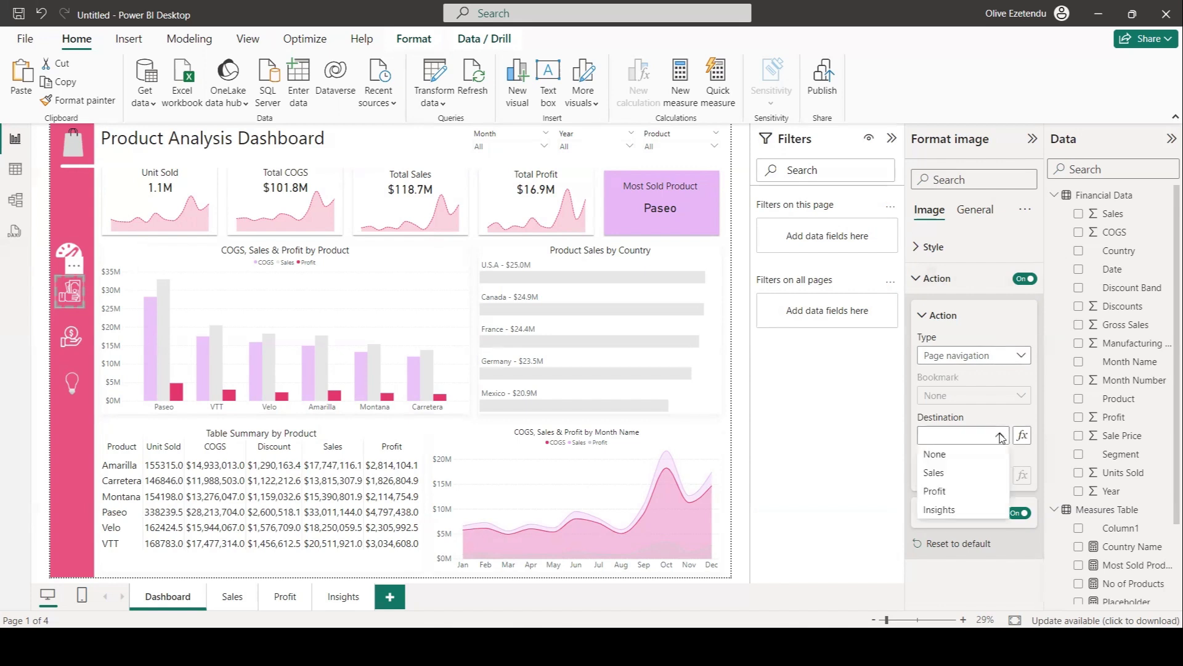
click(949, 478)
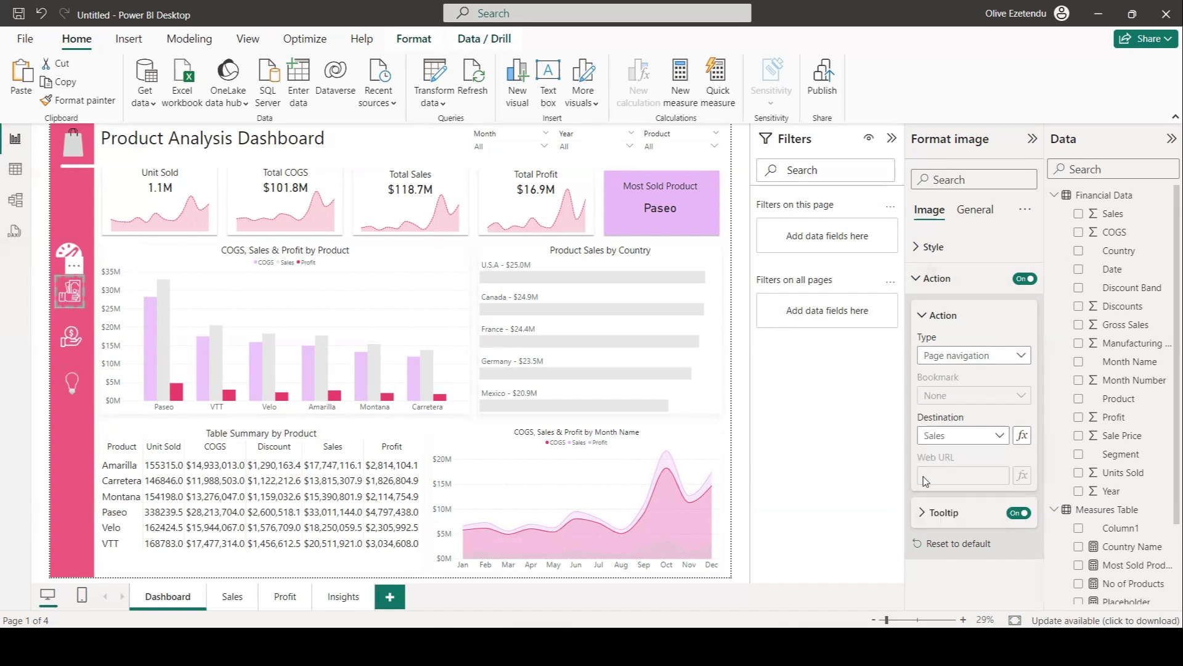
Set the third sidebar icon's action to page navigation with Profit as the destination.
click(69, 343)
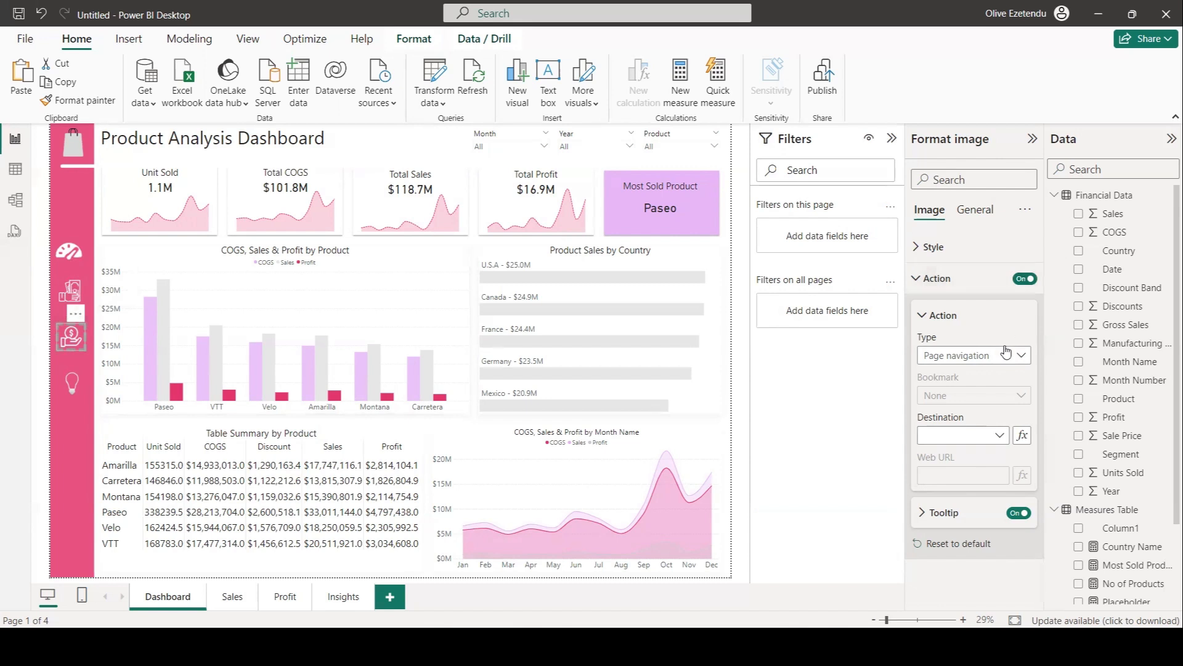
click(1022, 358)
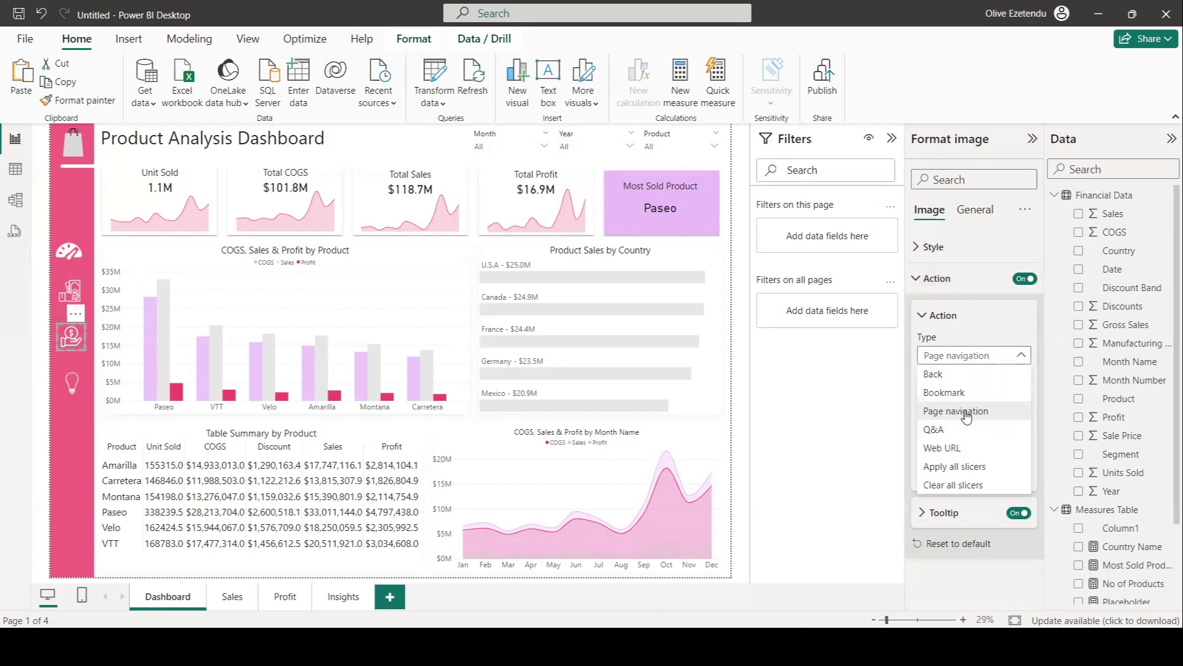
click(884, 415)
click(999, 435)
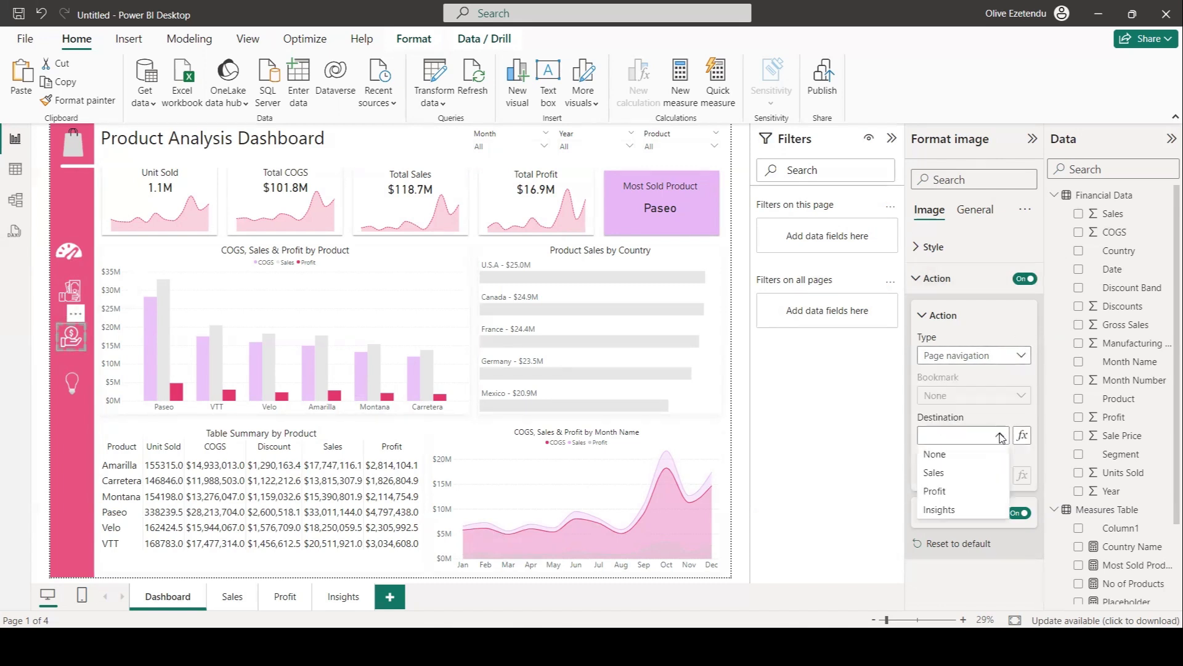
click(937, 492)
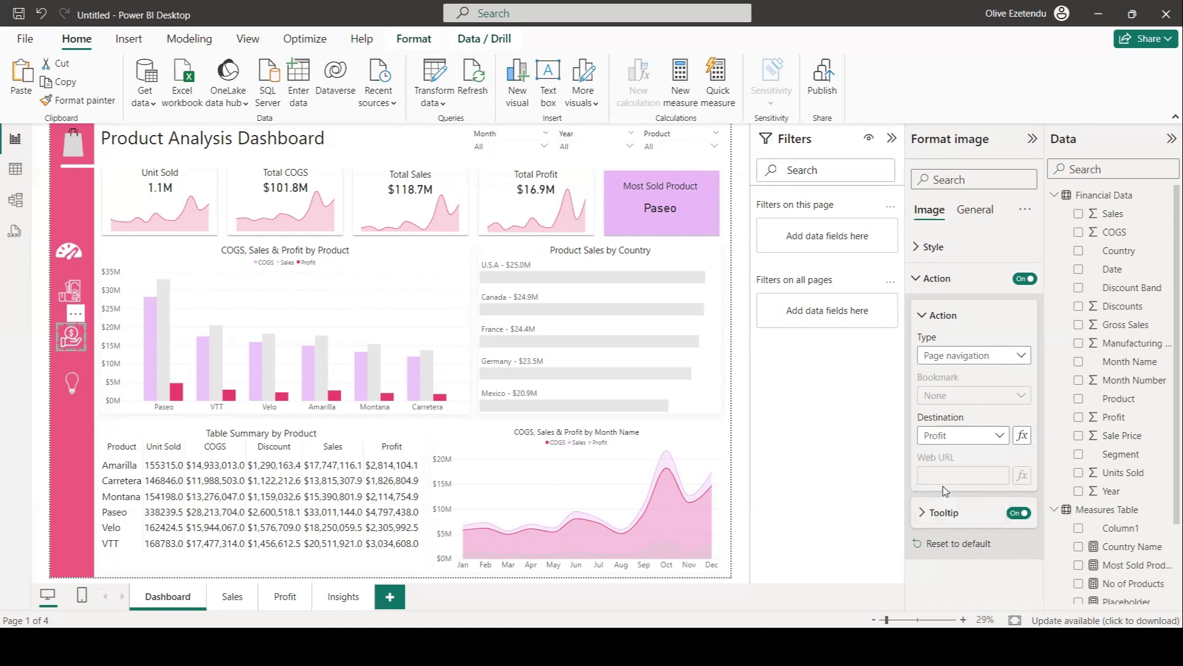
Set the lightbulb icon's action to page navigation with Insights as the destination.
click(72, 383)
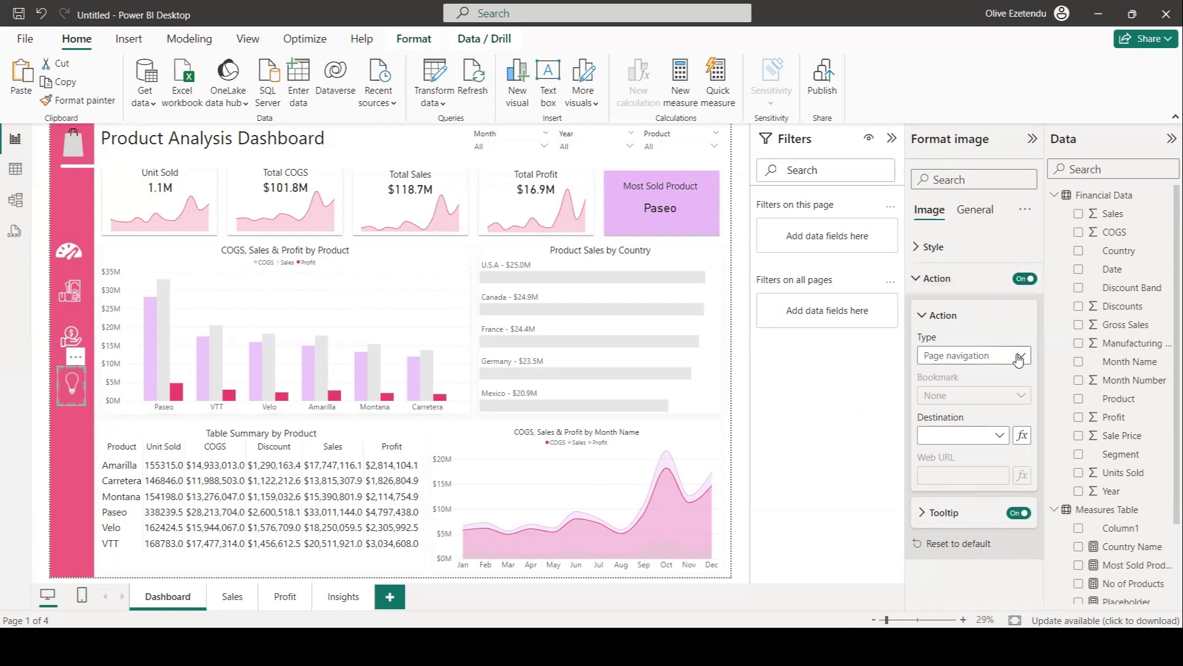
click(1001, 438)
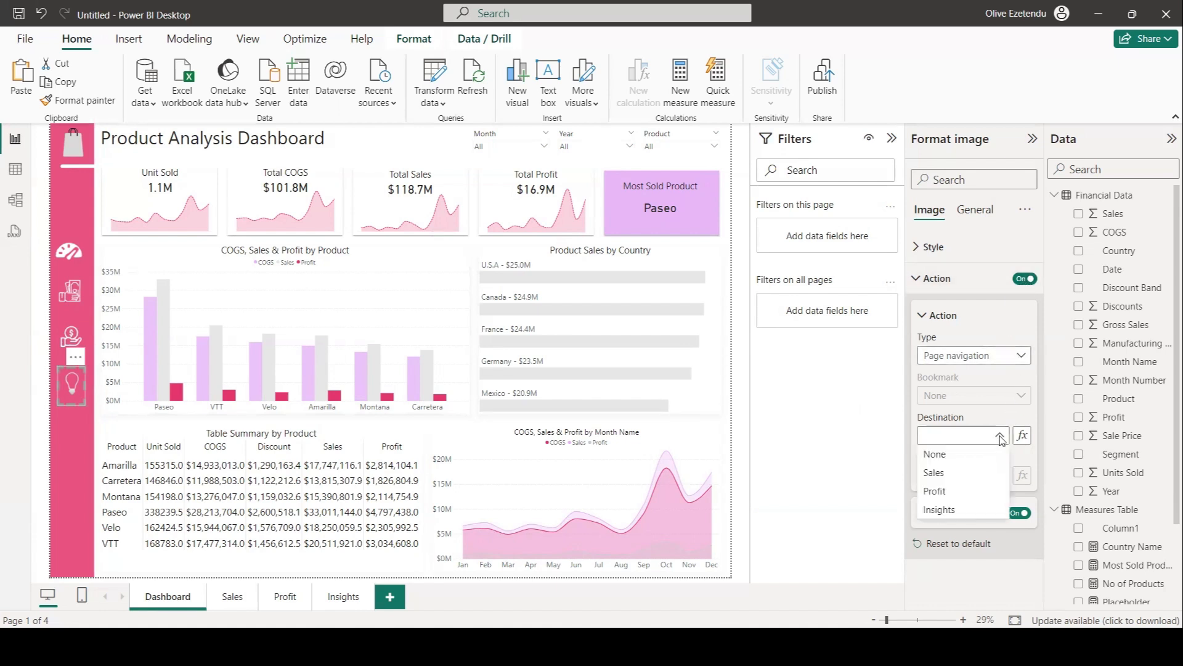
click(940, 510)
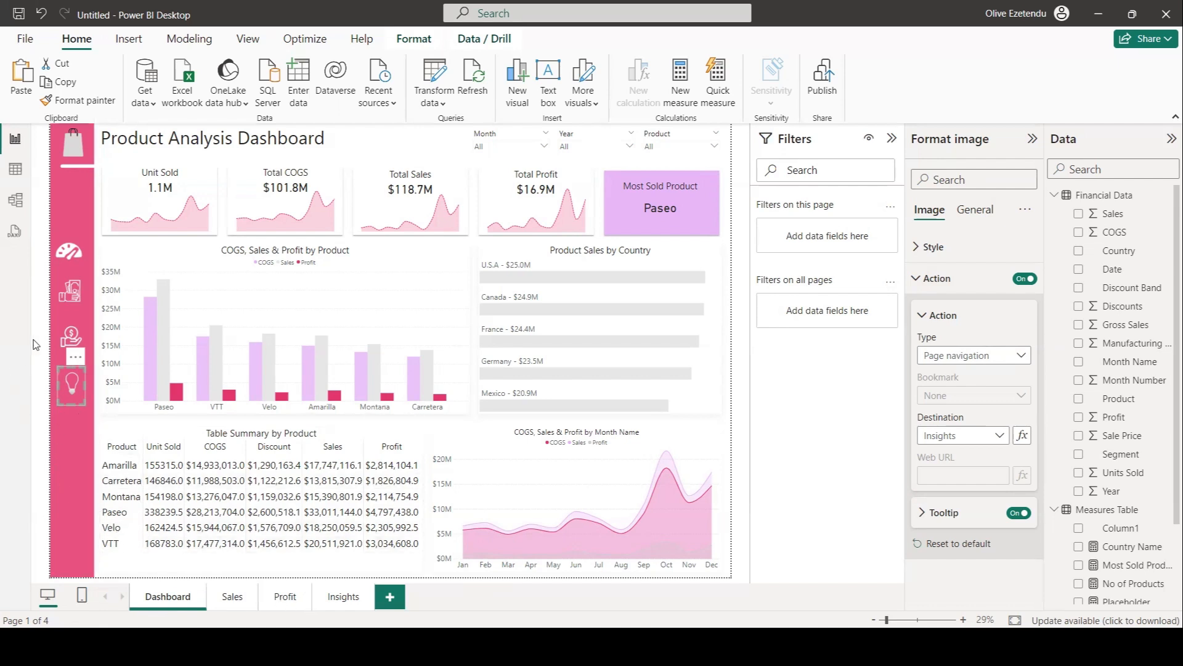
Test the sidebar icons by following them to the Profit, Insights and Sales pages, returning to Dashboard between.
ctrl+click(73, 340)
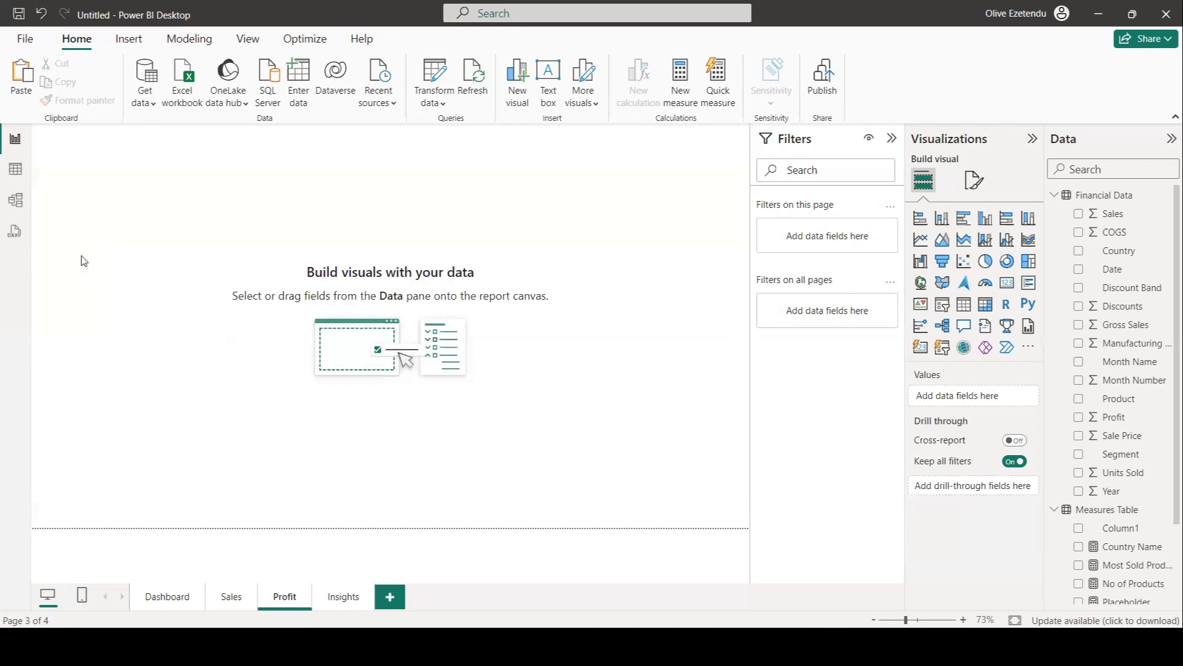
click(164, 601)
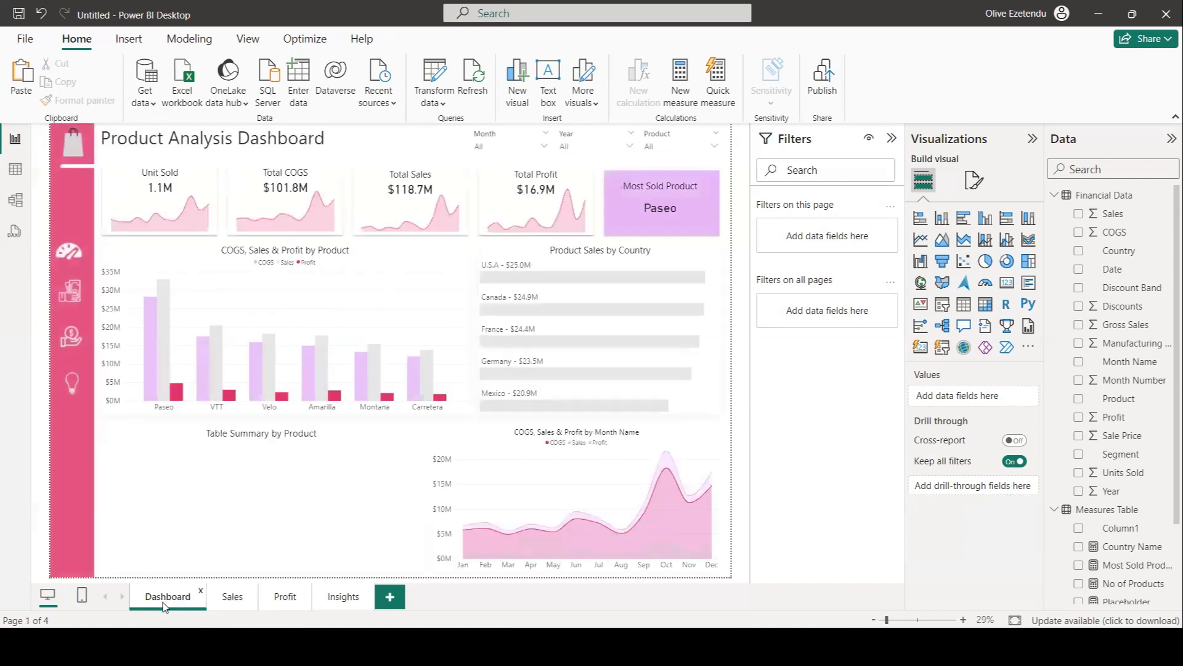
ctrl+click(71, 385)
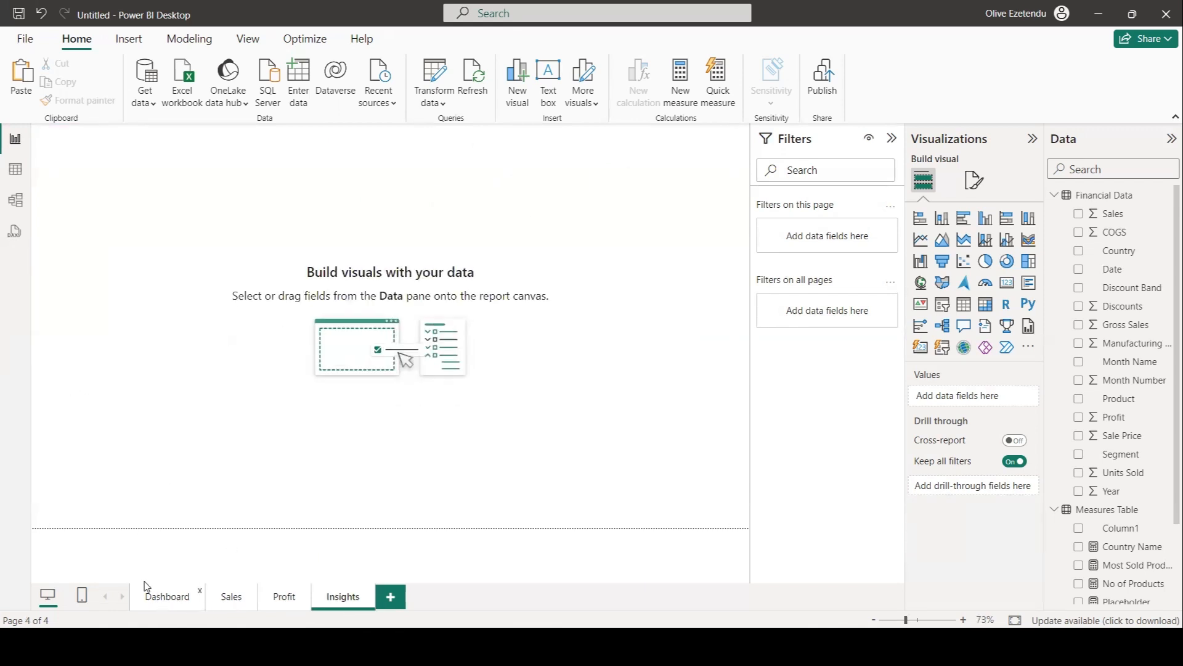
click(161, 599)
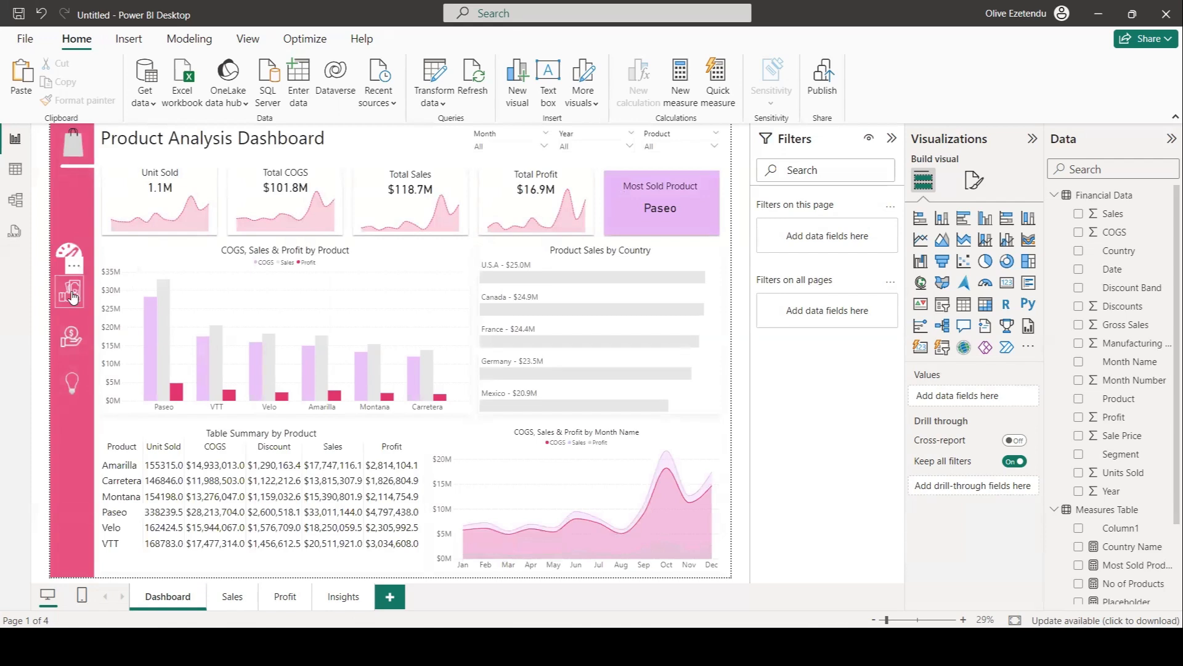
ctrl+click(72, 297)
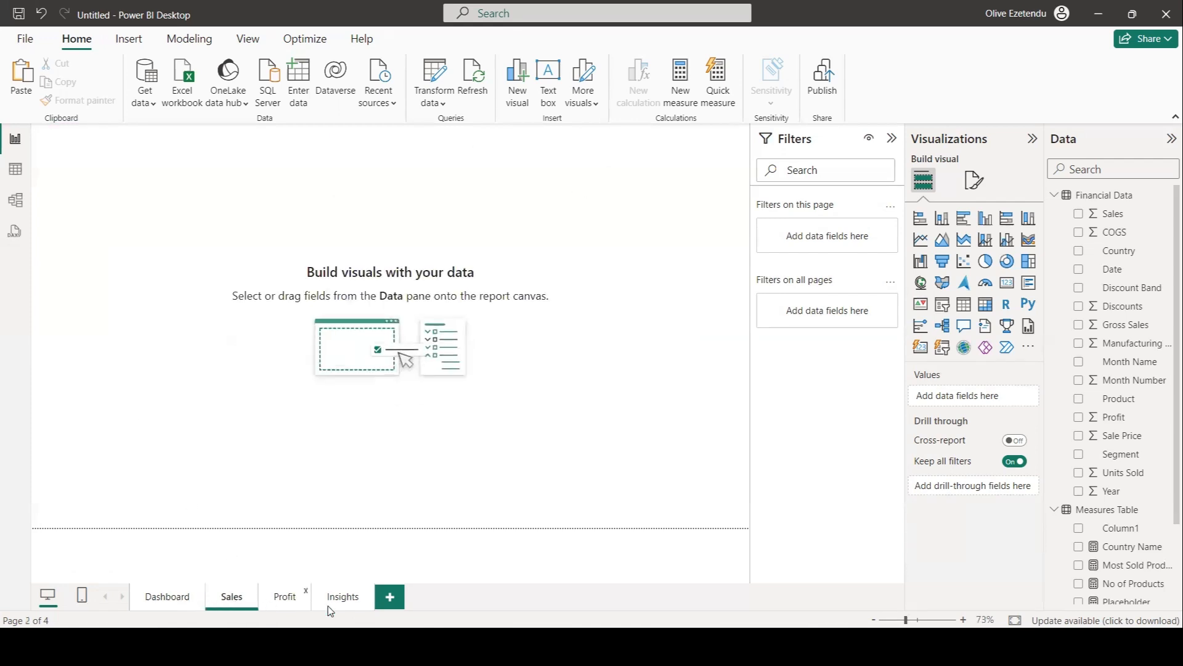
Switch to the finished Sales Dashboard report and browse its Sale, Profit and Insight pages via the sidebar icons.
click(713, 579)
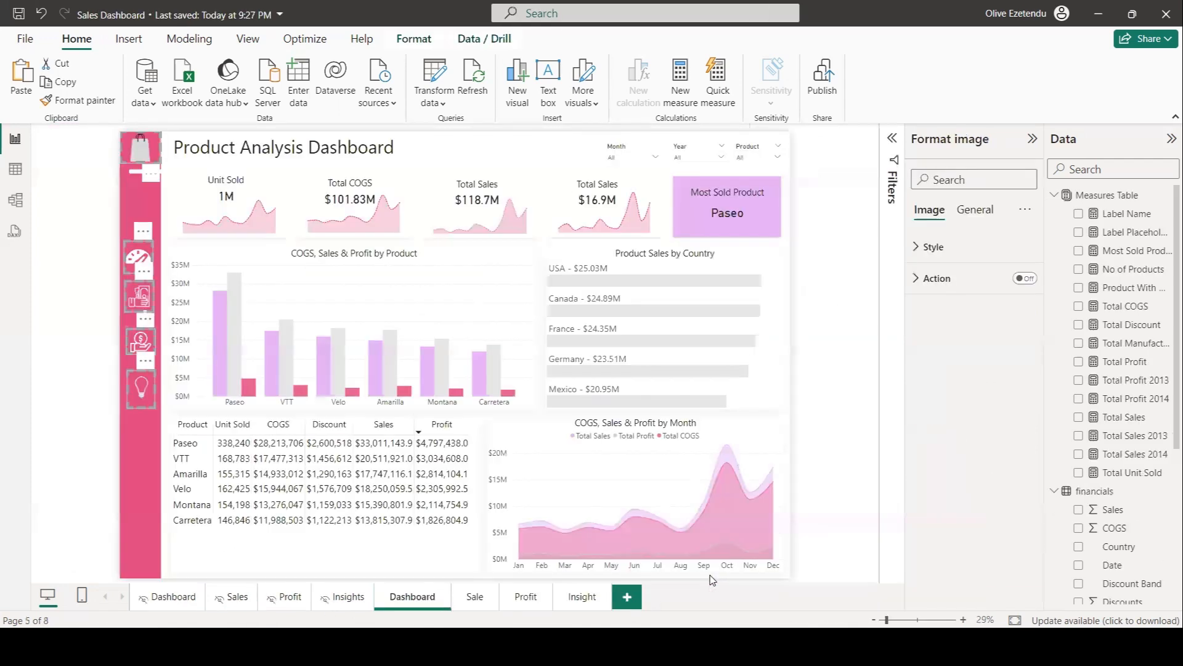
click(849, 461)
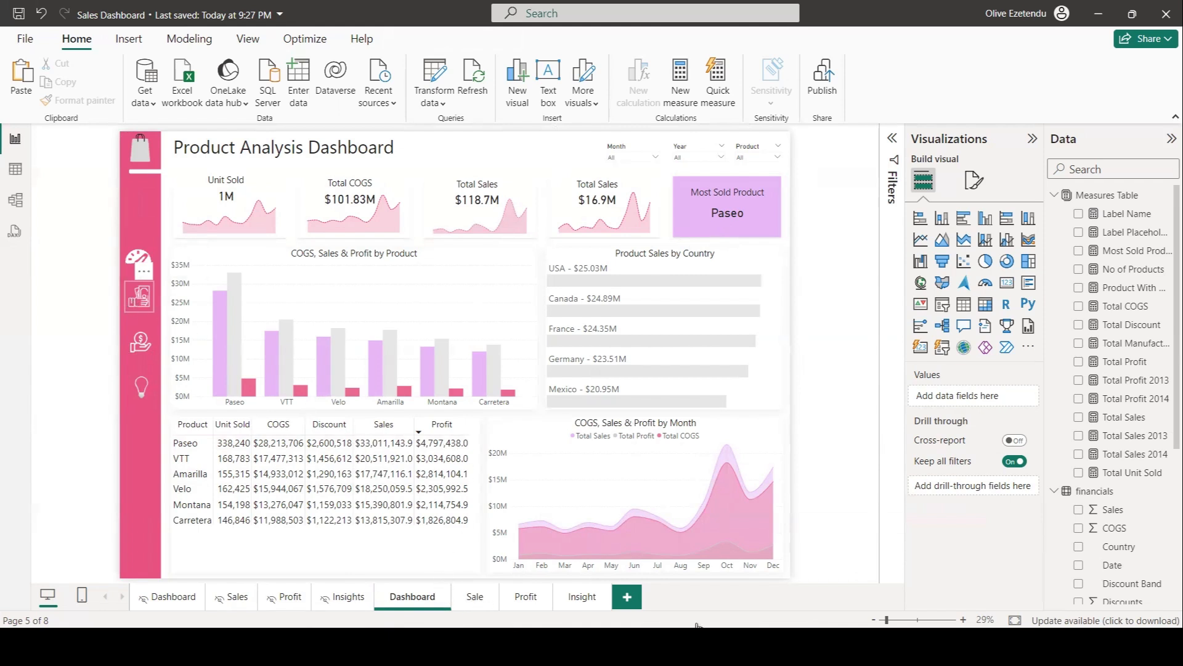
click(476, 597)
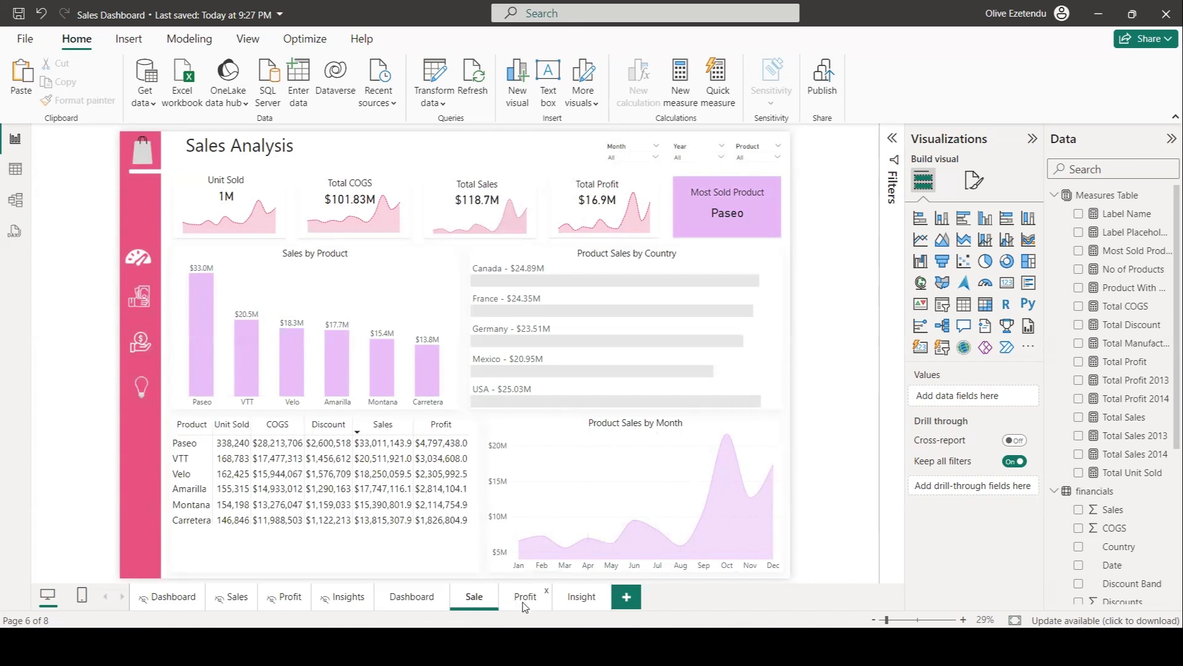
click(232, 424)
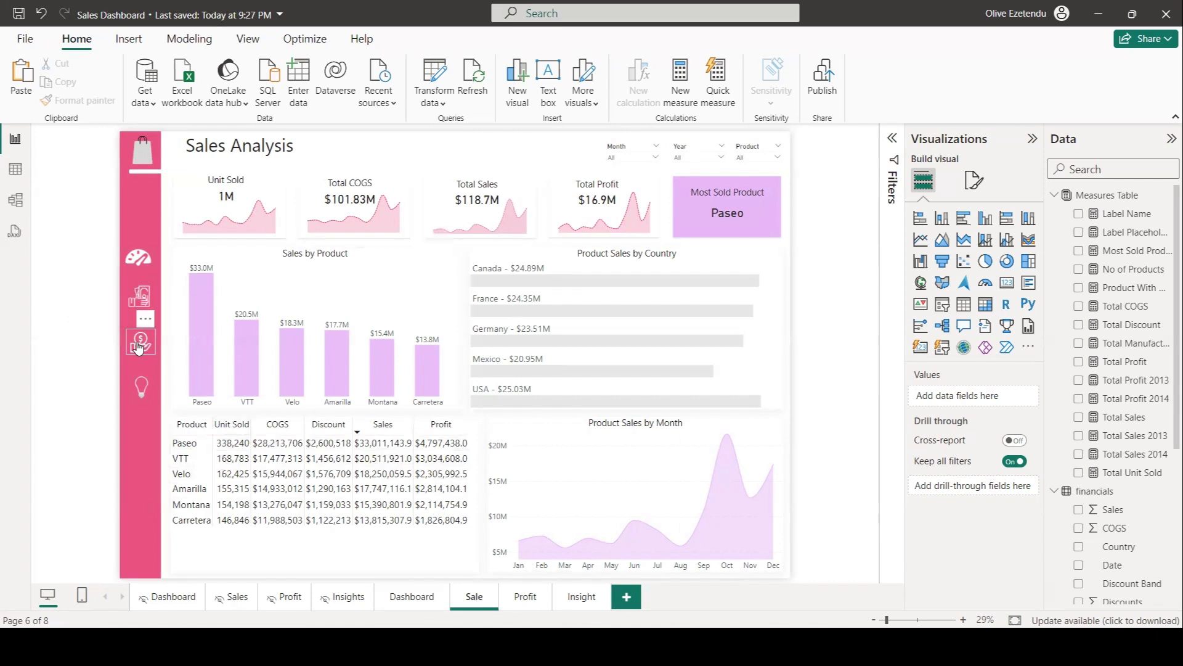
ctrl+click(151, 347)
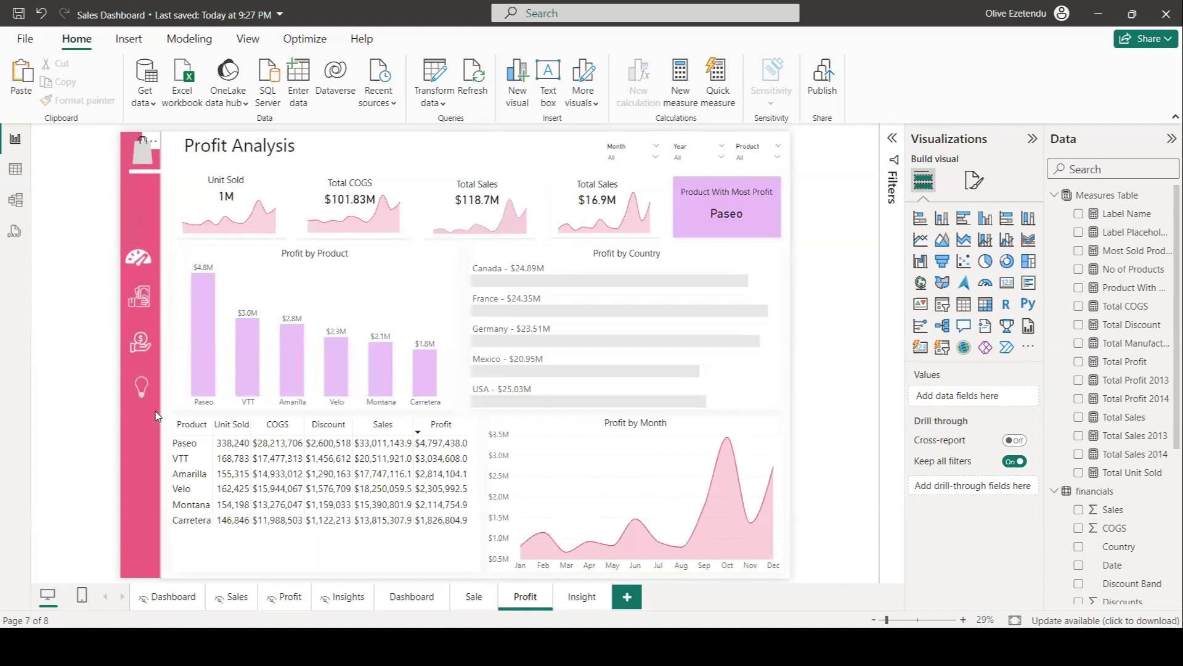
ctrl+click(138, 390)
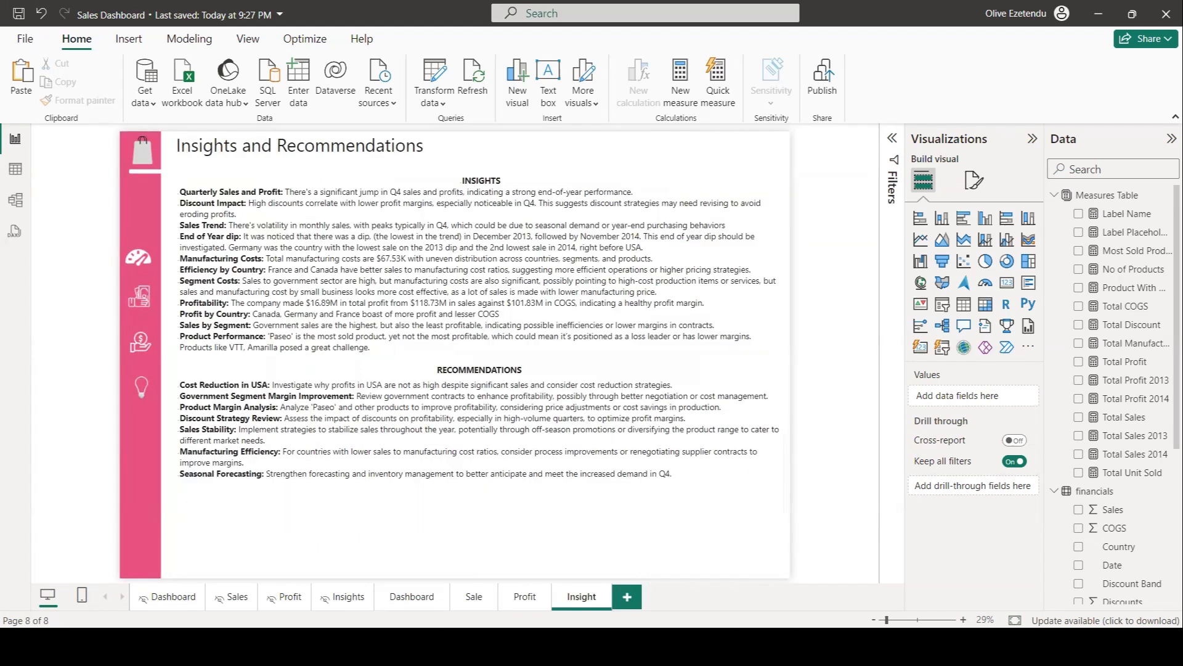
Return to the working report's Dashboard page and open the dashboard icon's format settings.
mouse_move(812, 647)
click(845, 573)
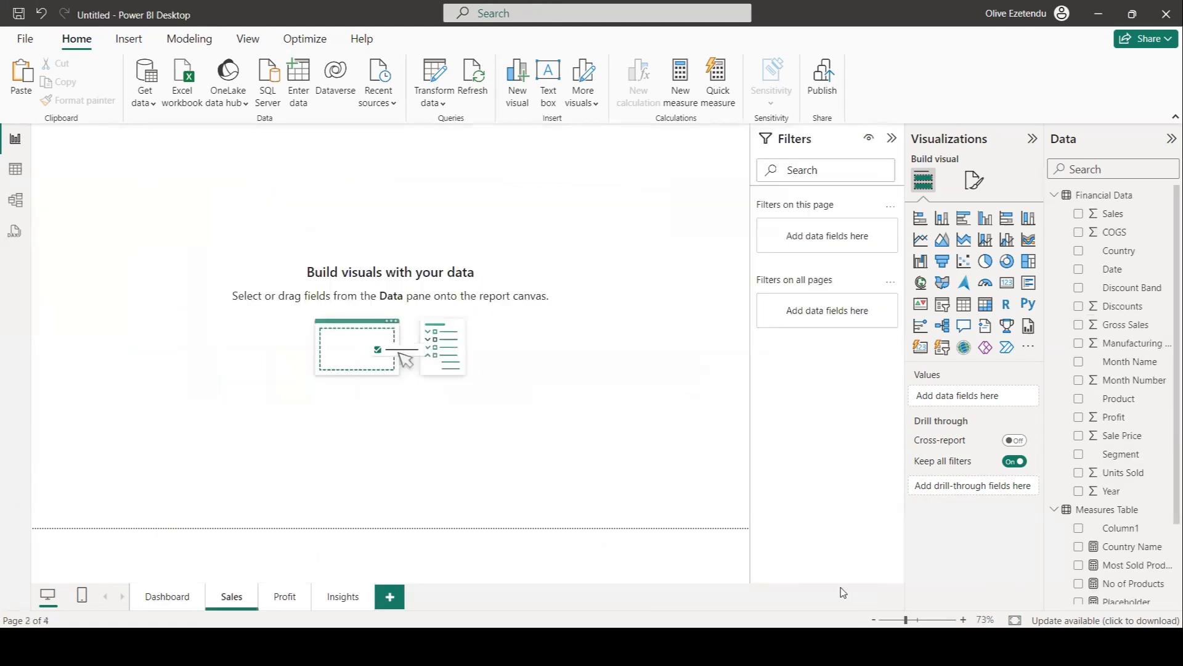
click(159, 598)
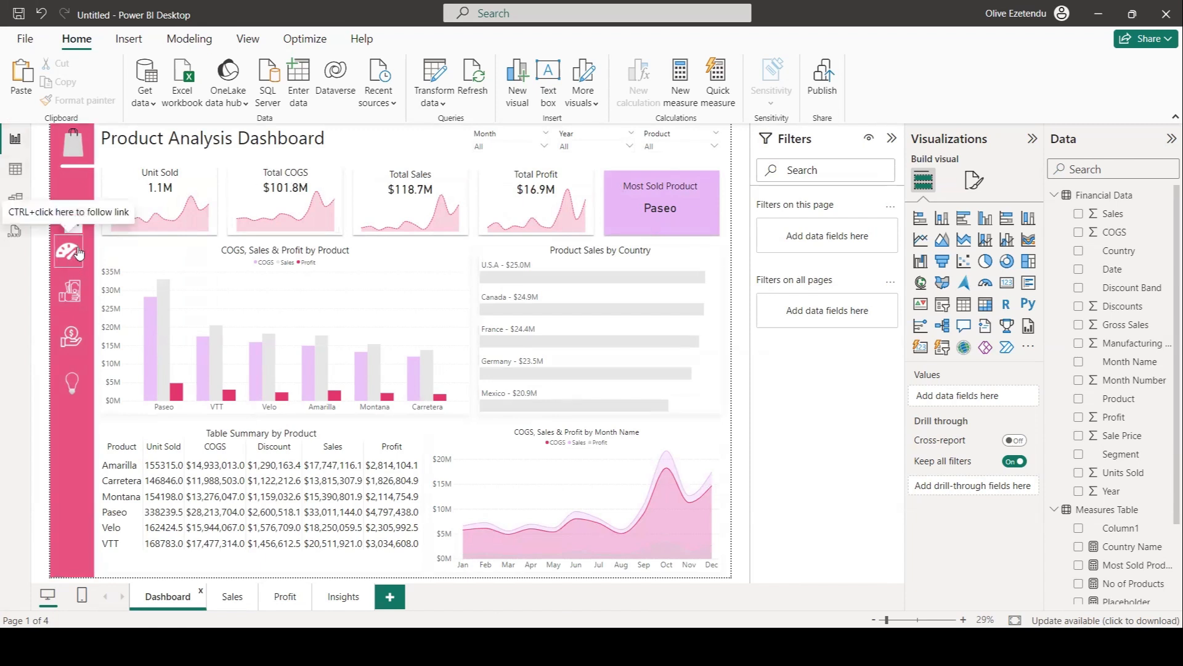
click(975, 181)
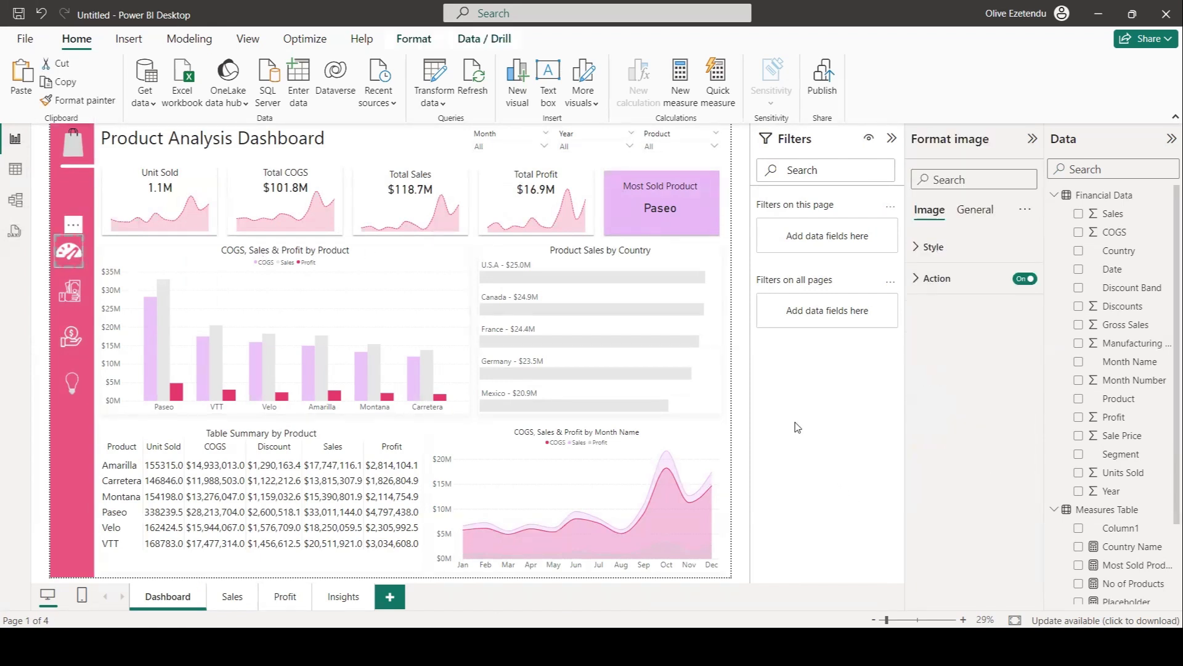